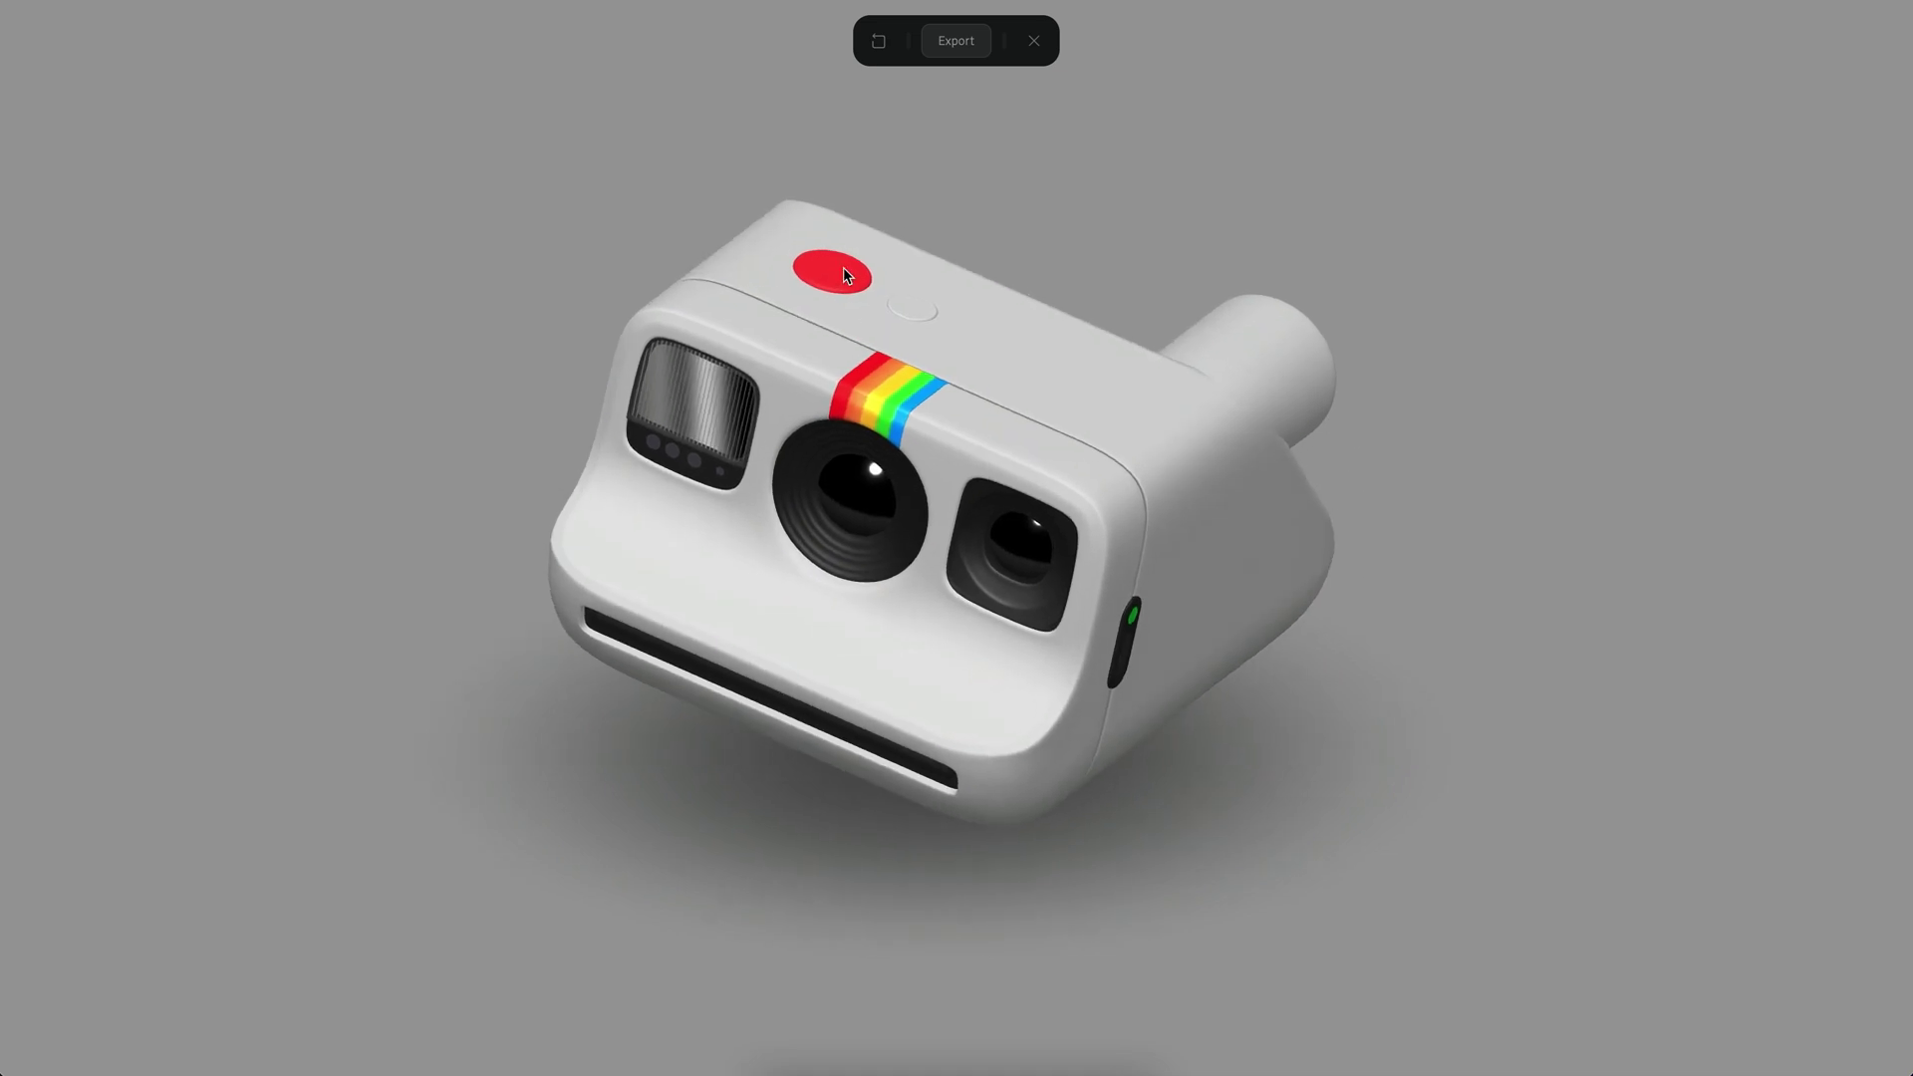
Step: Preview the finished camera scene by triggering its red shutter button to eject and retract the photo
{"action": "left_click", "coordinate": [842, 269]}
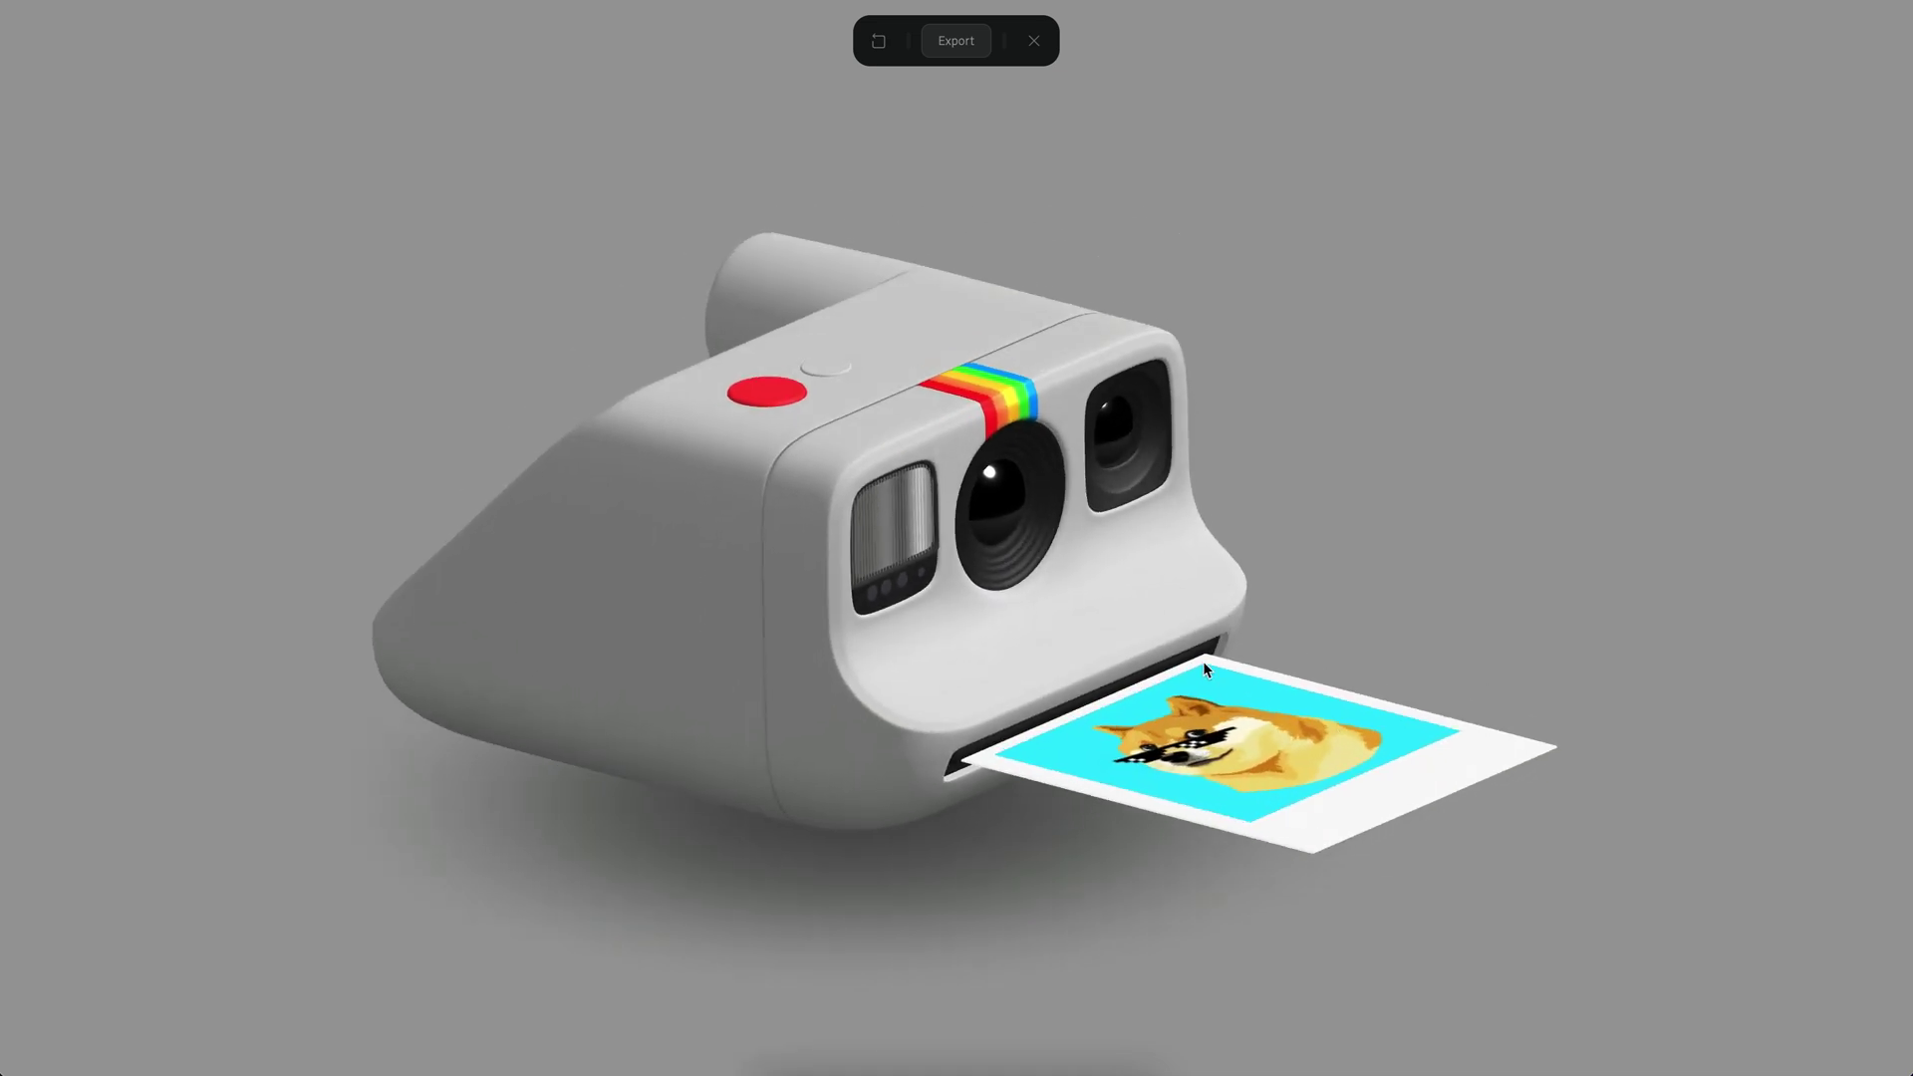
{"action": "left_click", "coordinate": [773, 395]}
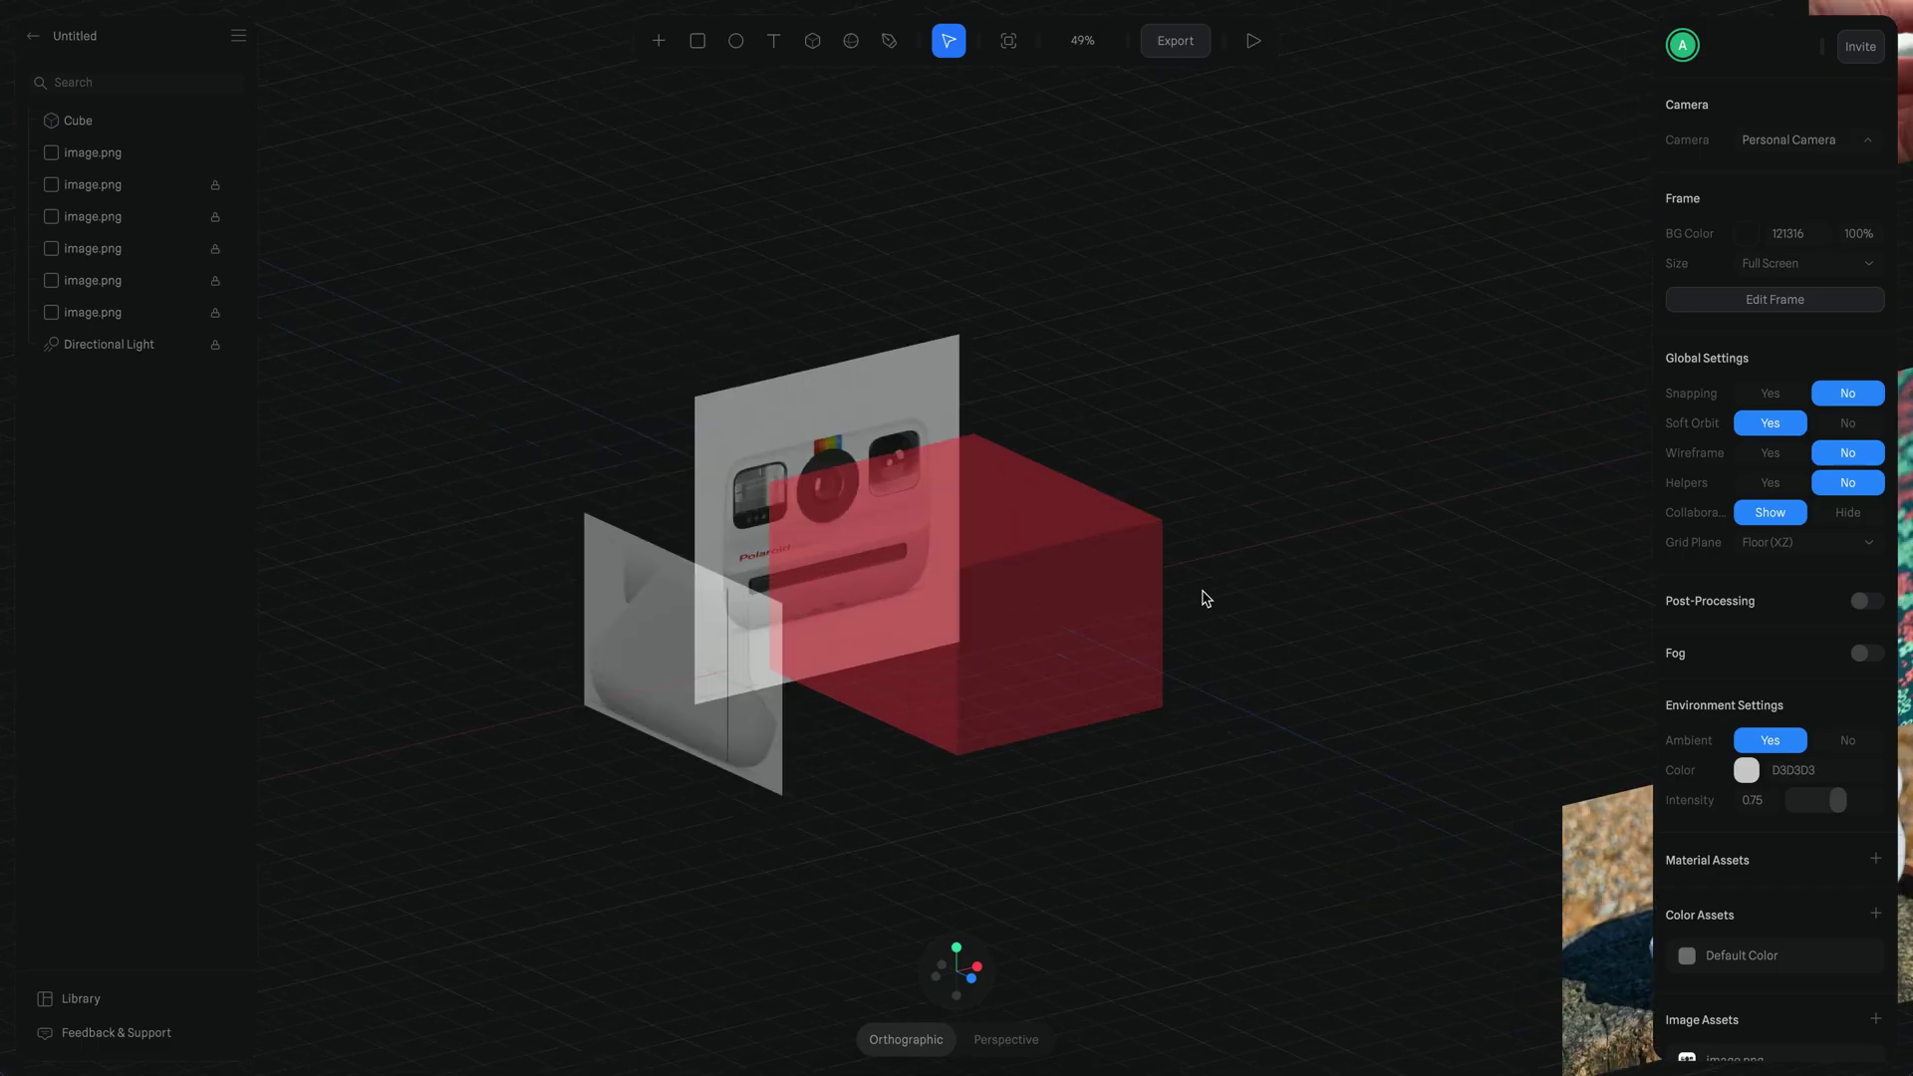
Step: Convert the red cube to an editable mesh with Smooth & Edit and cut horizontal edge loops around it
{"action": "left_click", "coordinate": [1201, 596]}
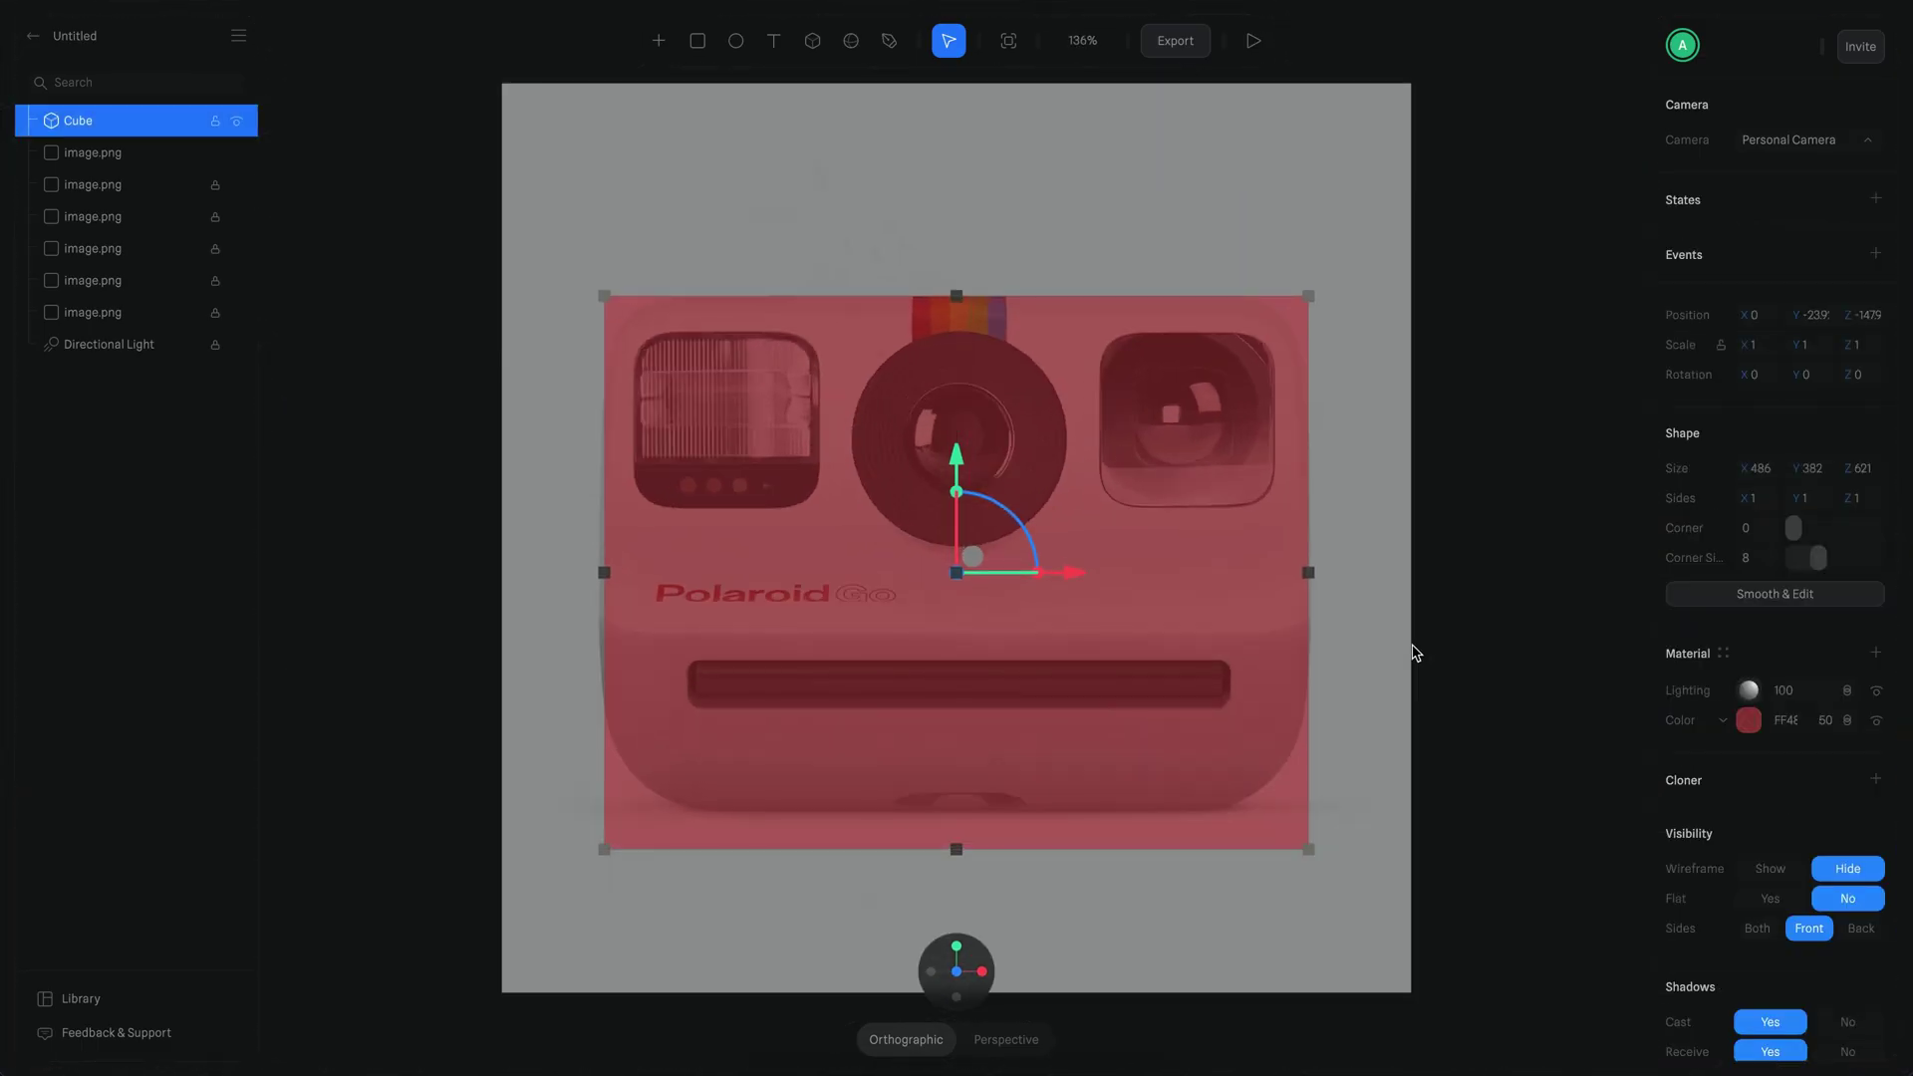
{"action": "left_click", "coordinate": [1670, 596]}
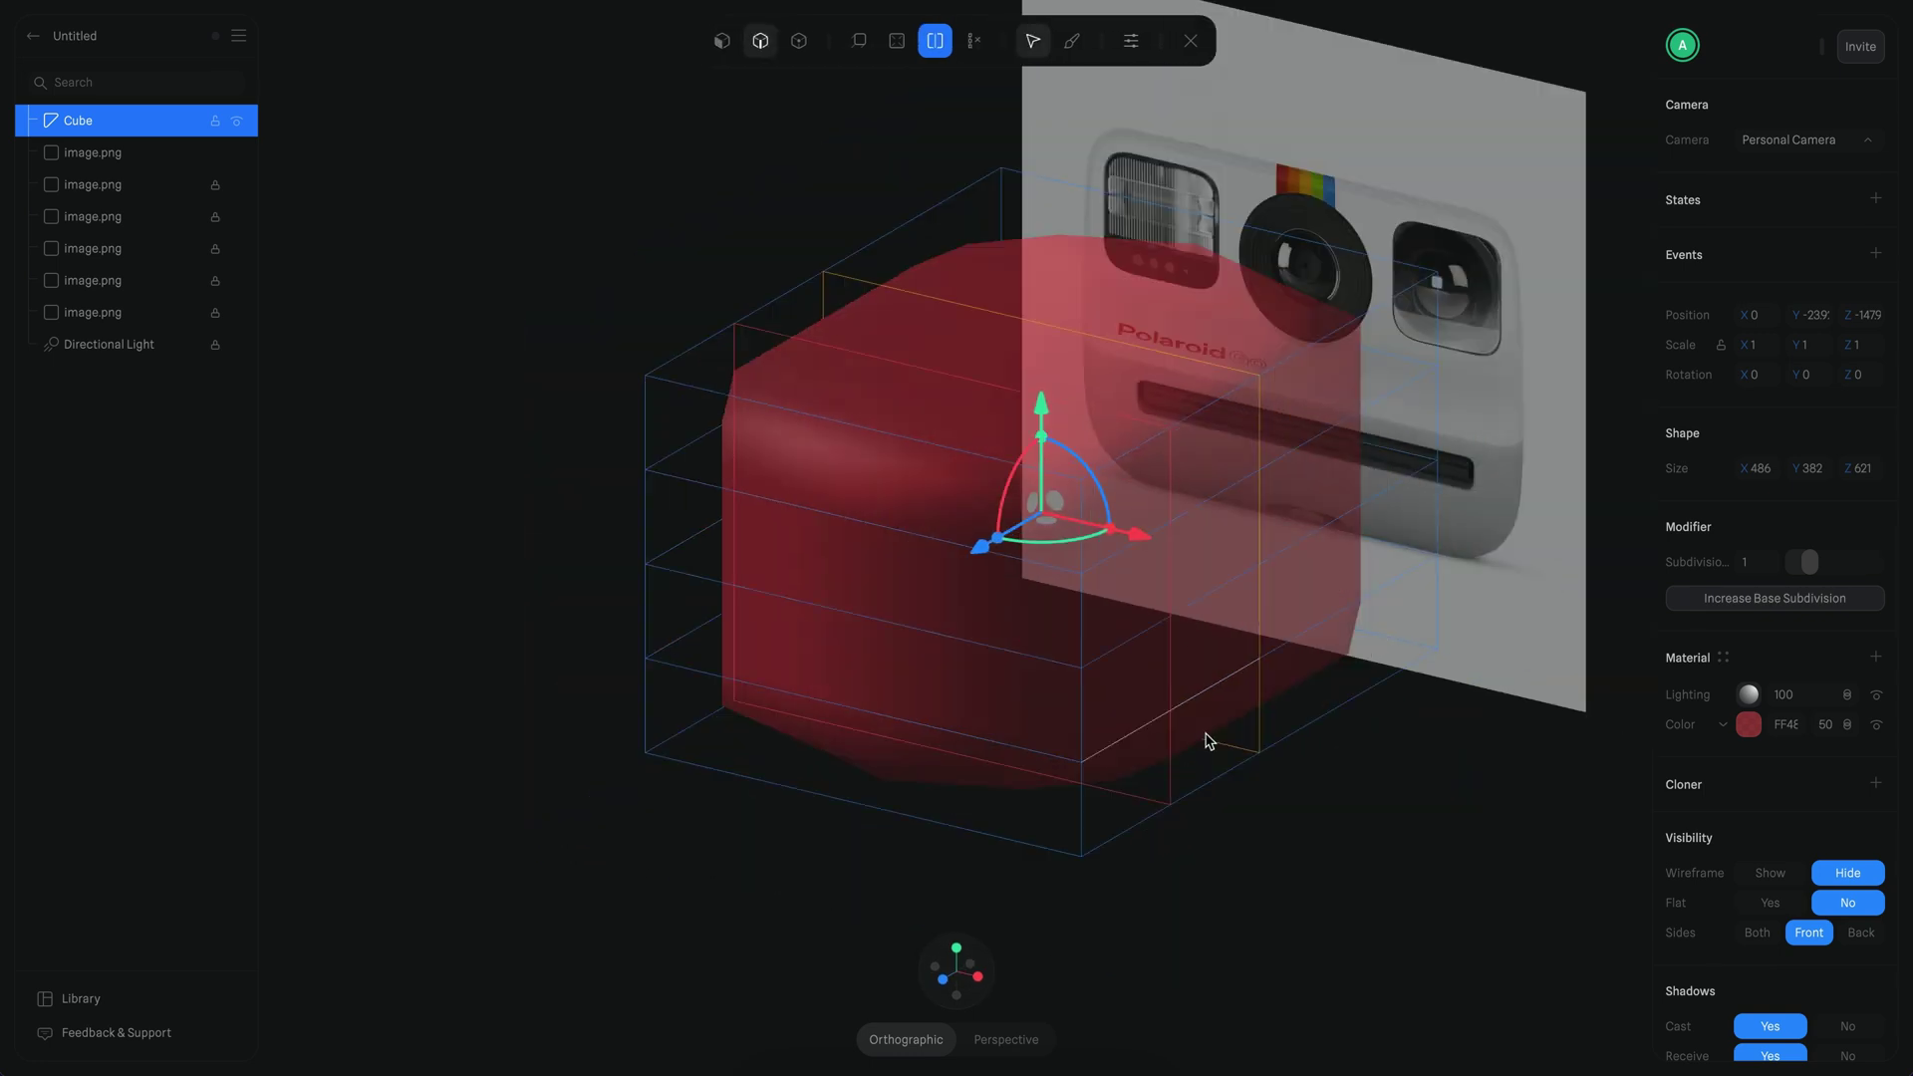
{"action": "key", "text": "Escape"}
Step: Move the side-view reference image to the other side of the cube, at about X 634, with its image opacity at 76
{"action": "left_click", "coordinate": [281, 643]}
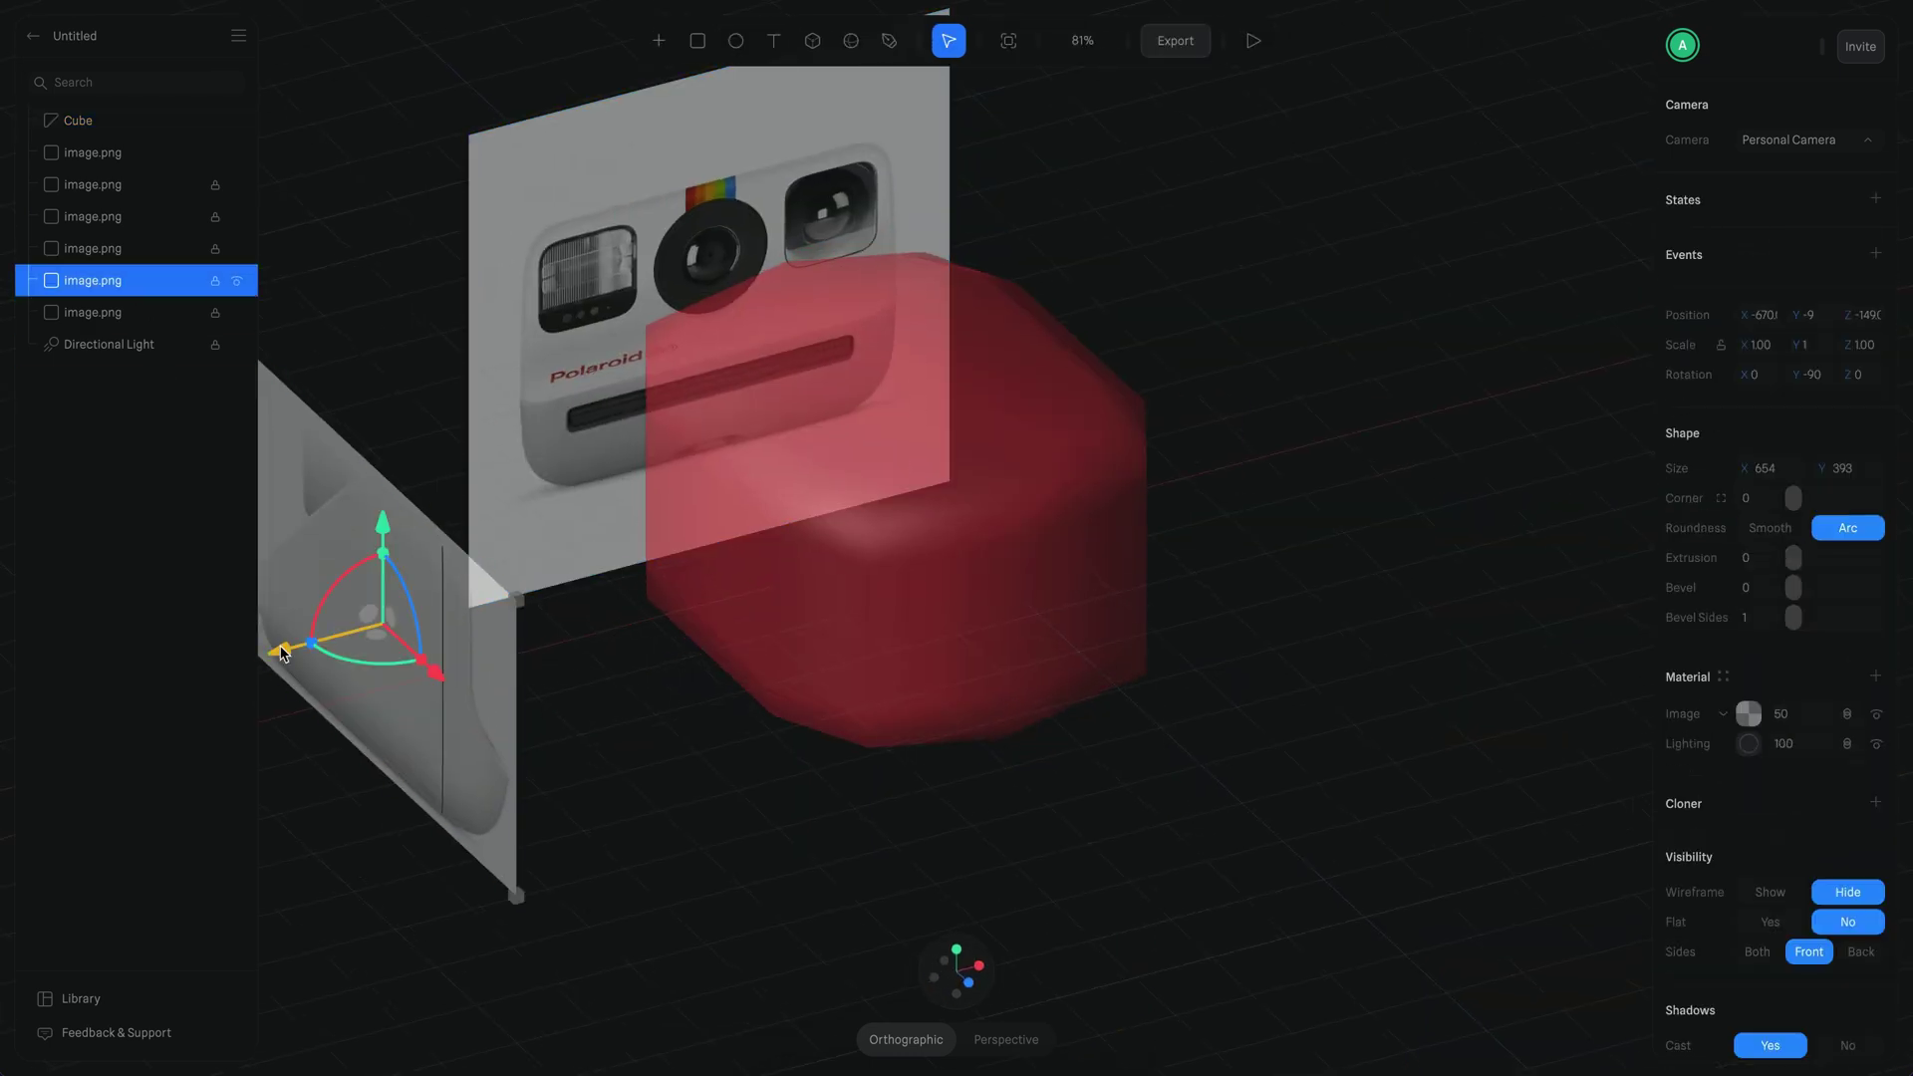
{"action": "left_click", "coordinate": [956, 969]}
{"action": "left_click", "coordinate": [962, 598]}
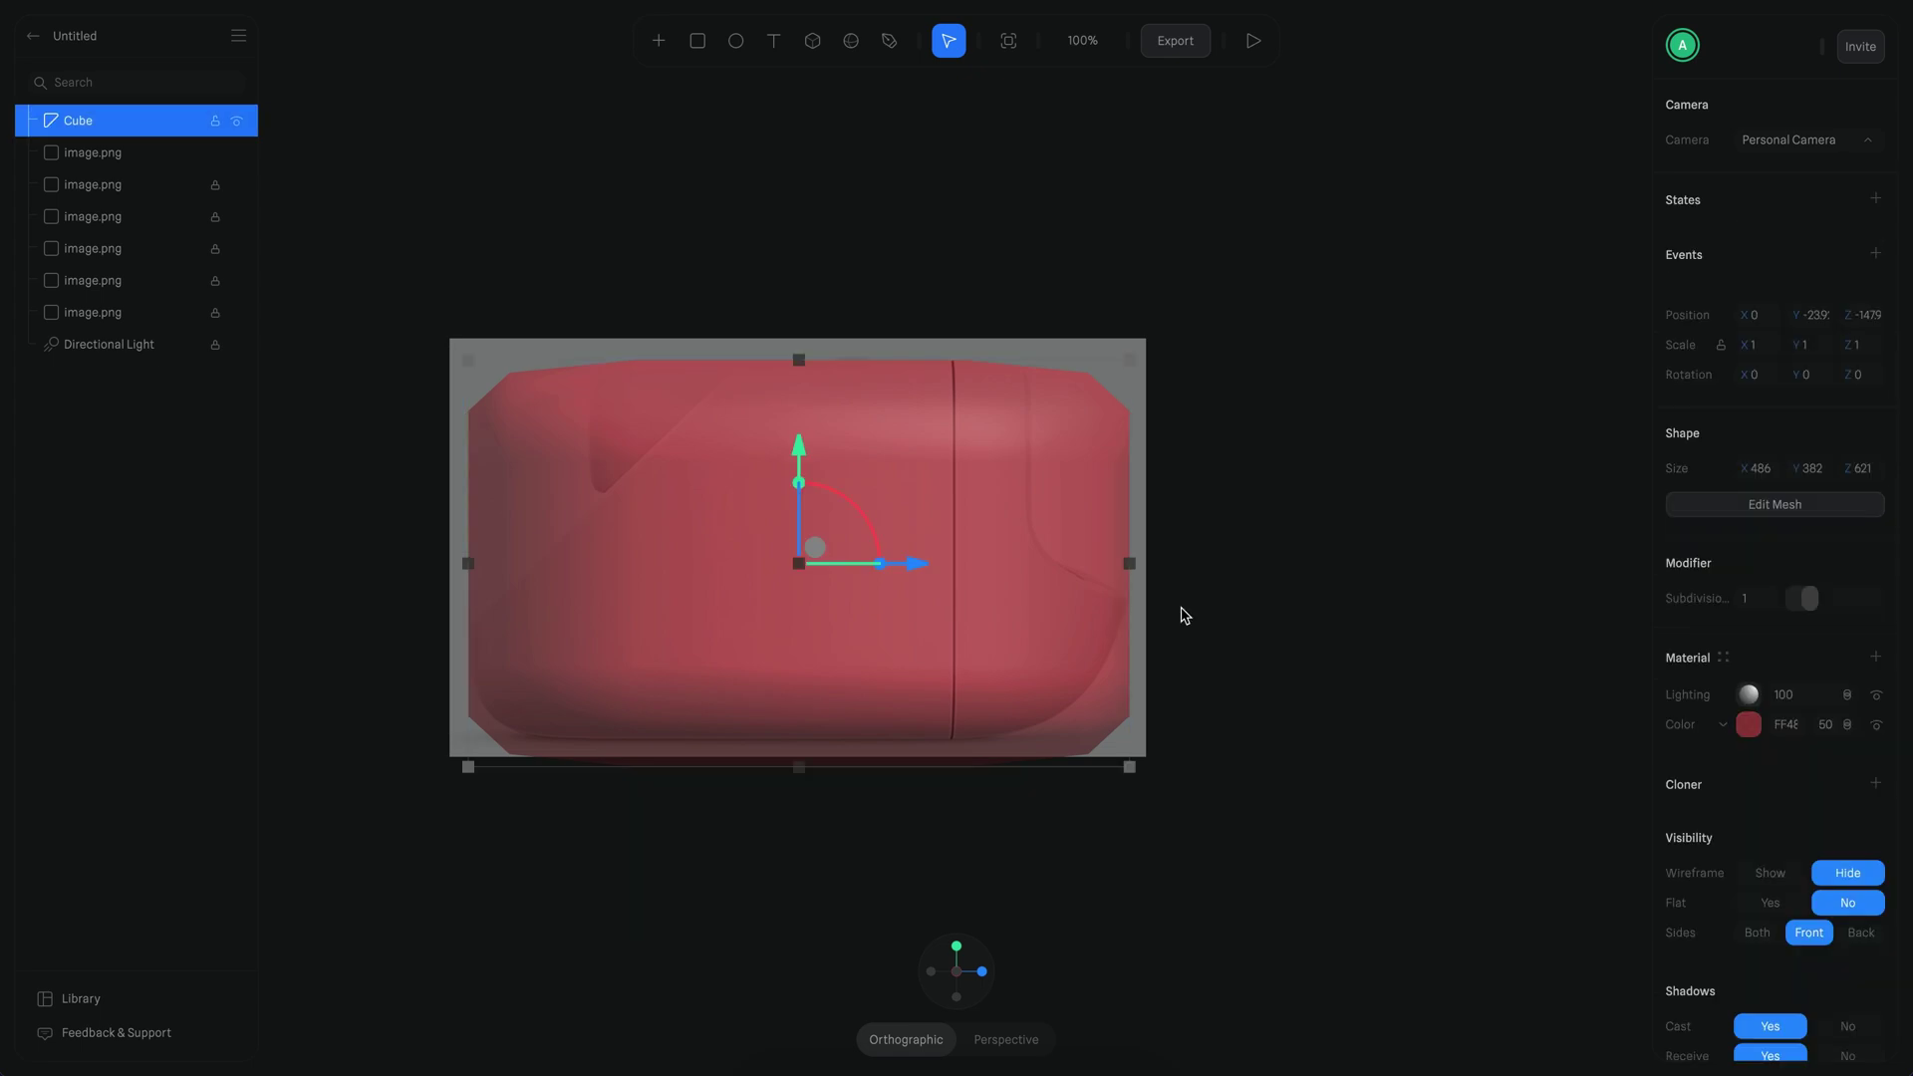
{"action": "left_click", "coordinate": [149, 249]}
{"action": "left_click", "coordinate": [149, 279]}
{"action": "left_click_drag", "start_coordinate": [1431, 814], "coordinate": [697, 448]}
Step: Raise the cube's subdivision to 3 and move the side-view reference image to about X 122 so it passes through the cube
{"action": "left_click", "coordinate": [150, 119]}
{"action": "left_click", "coordinate": [994, 461]}
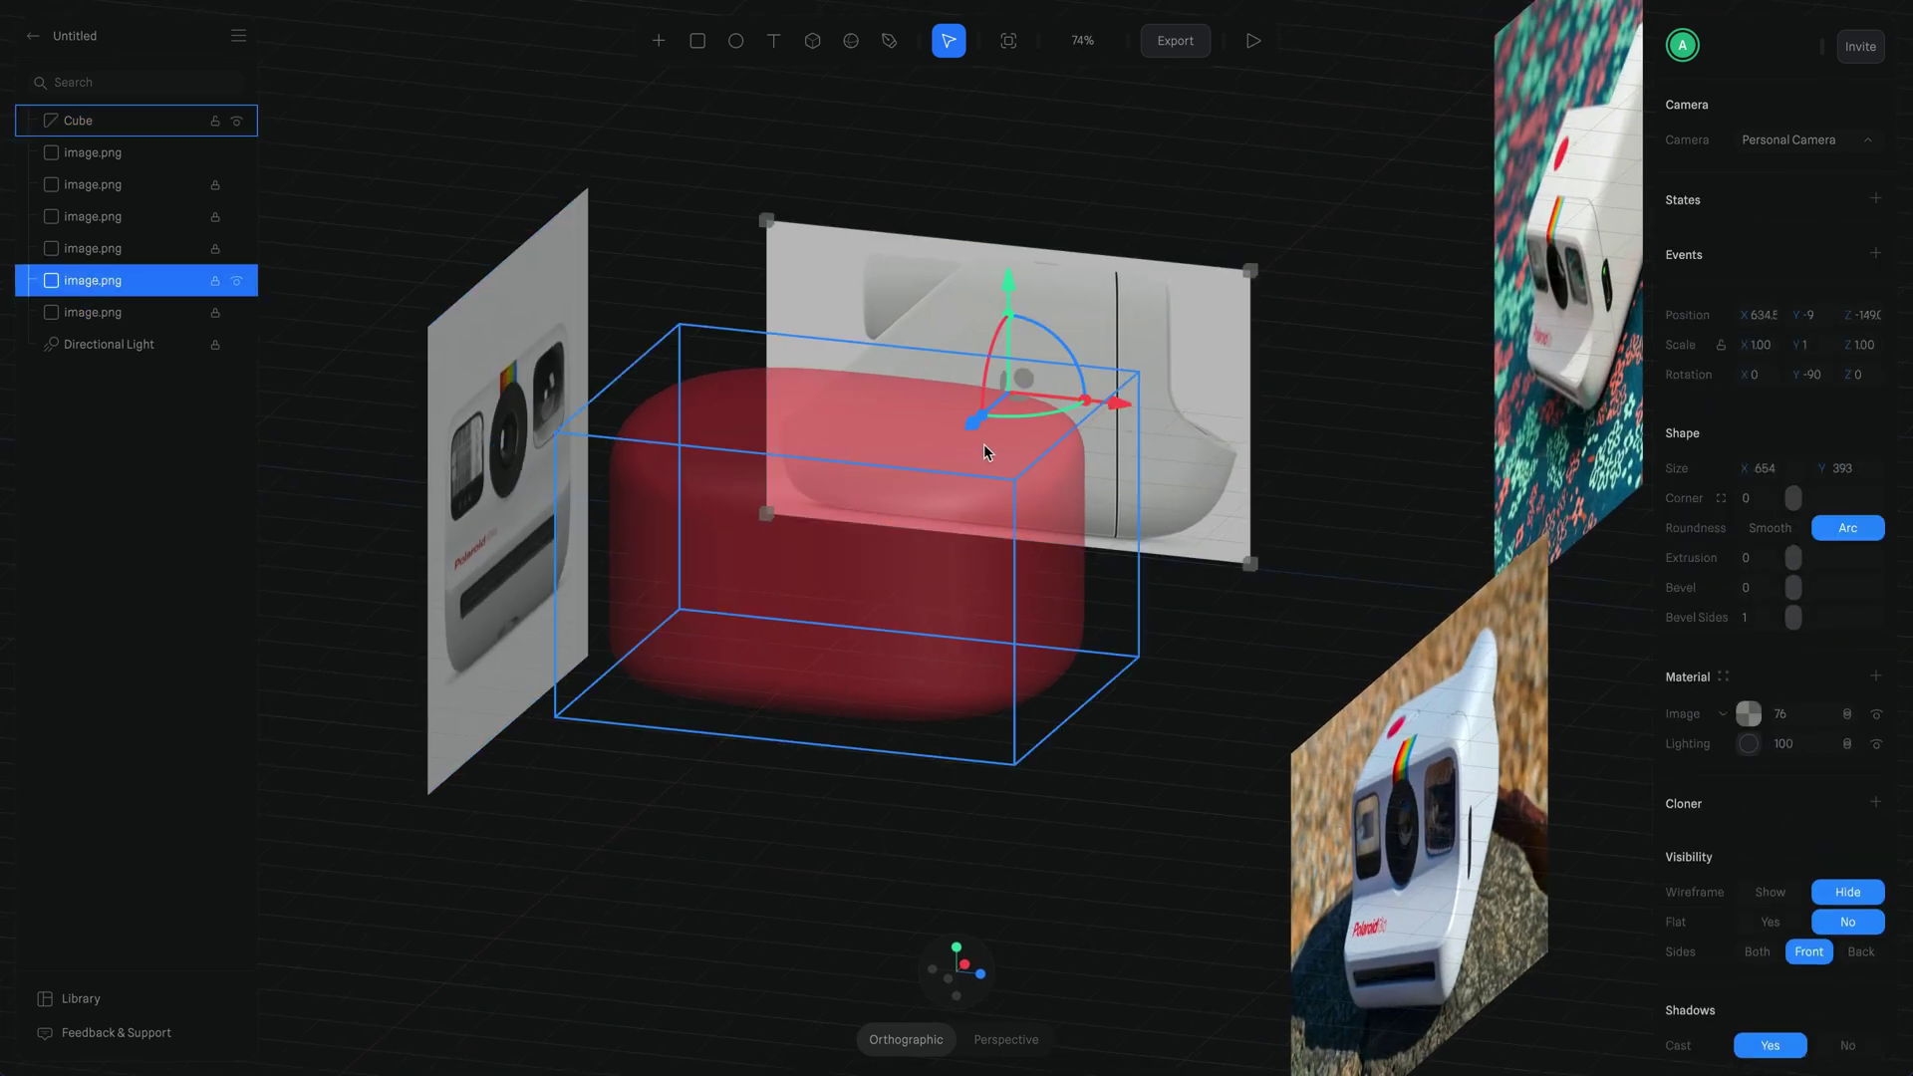
{"action": "left_click", "coordinate": [1033, 887]}
{"action": "left_click", "coordinate": [958, 461]}
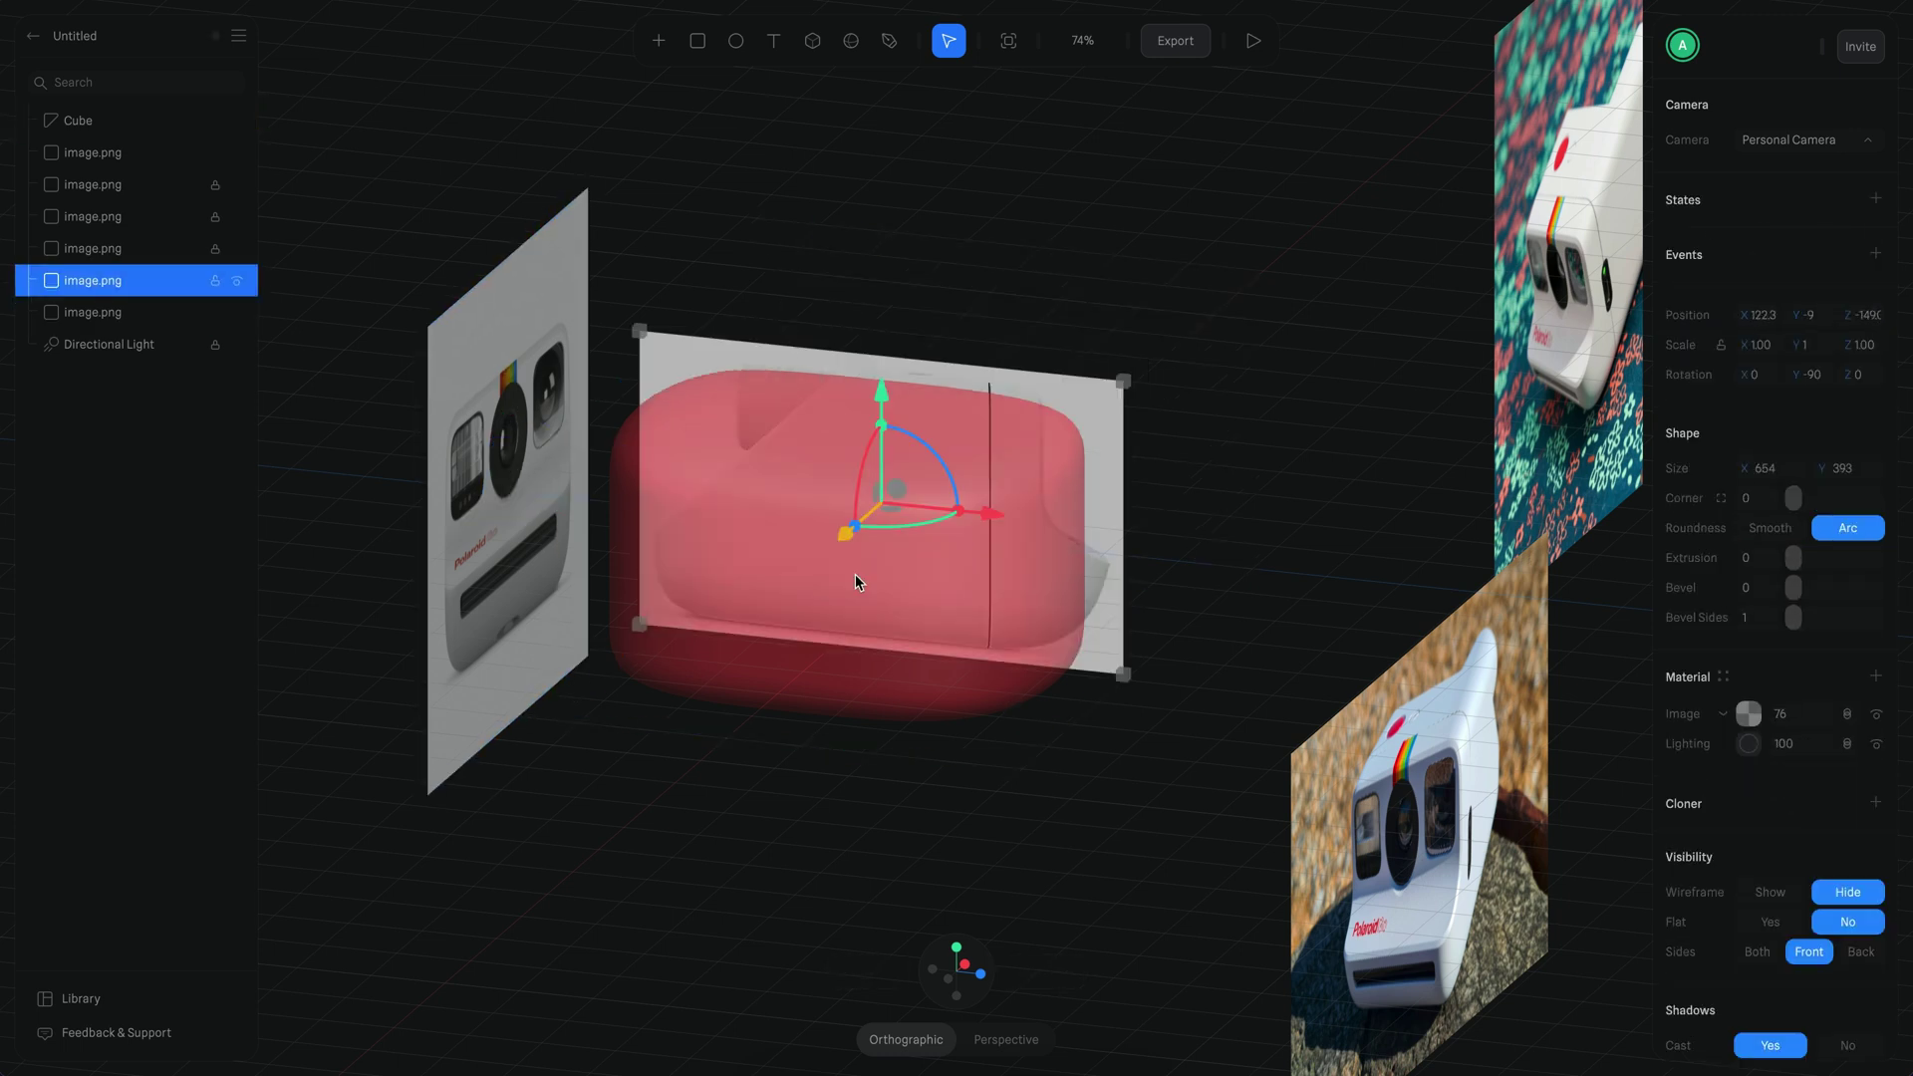
Step: Add vertical edge loops to the cube's front and fit its height to the front reference, at about 362
{"action": "left_click", "coordinate": [907, 598]}
{"action": "key", "text": "1"}
{"action": "scroll", "coordinate": [941, 496], "scroll_direction": "up", "scroll_amount": 3}
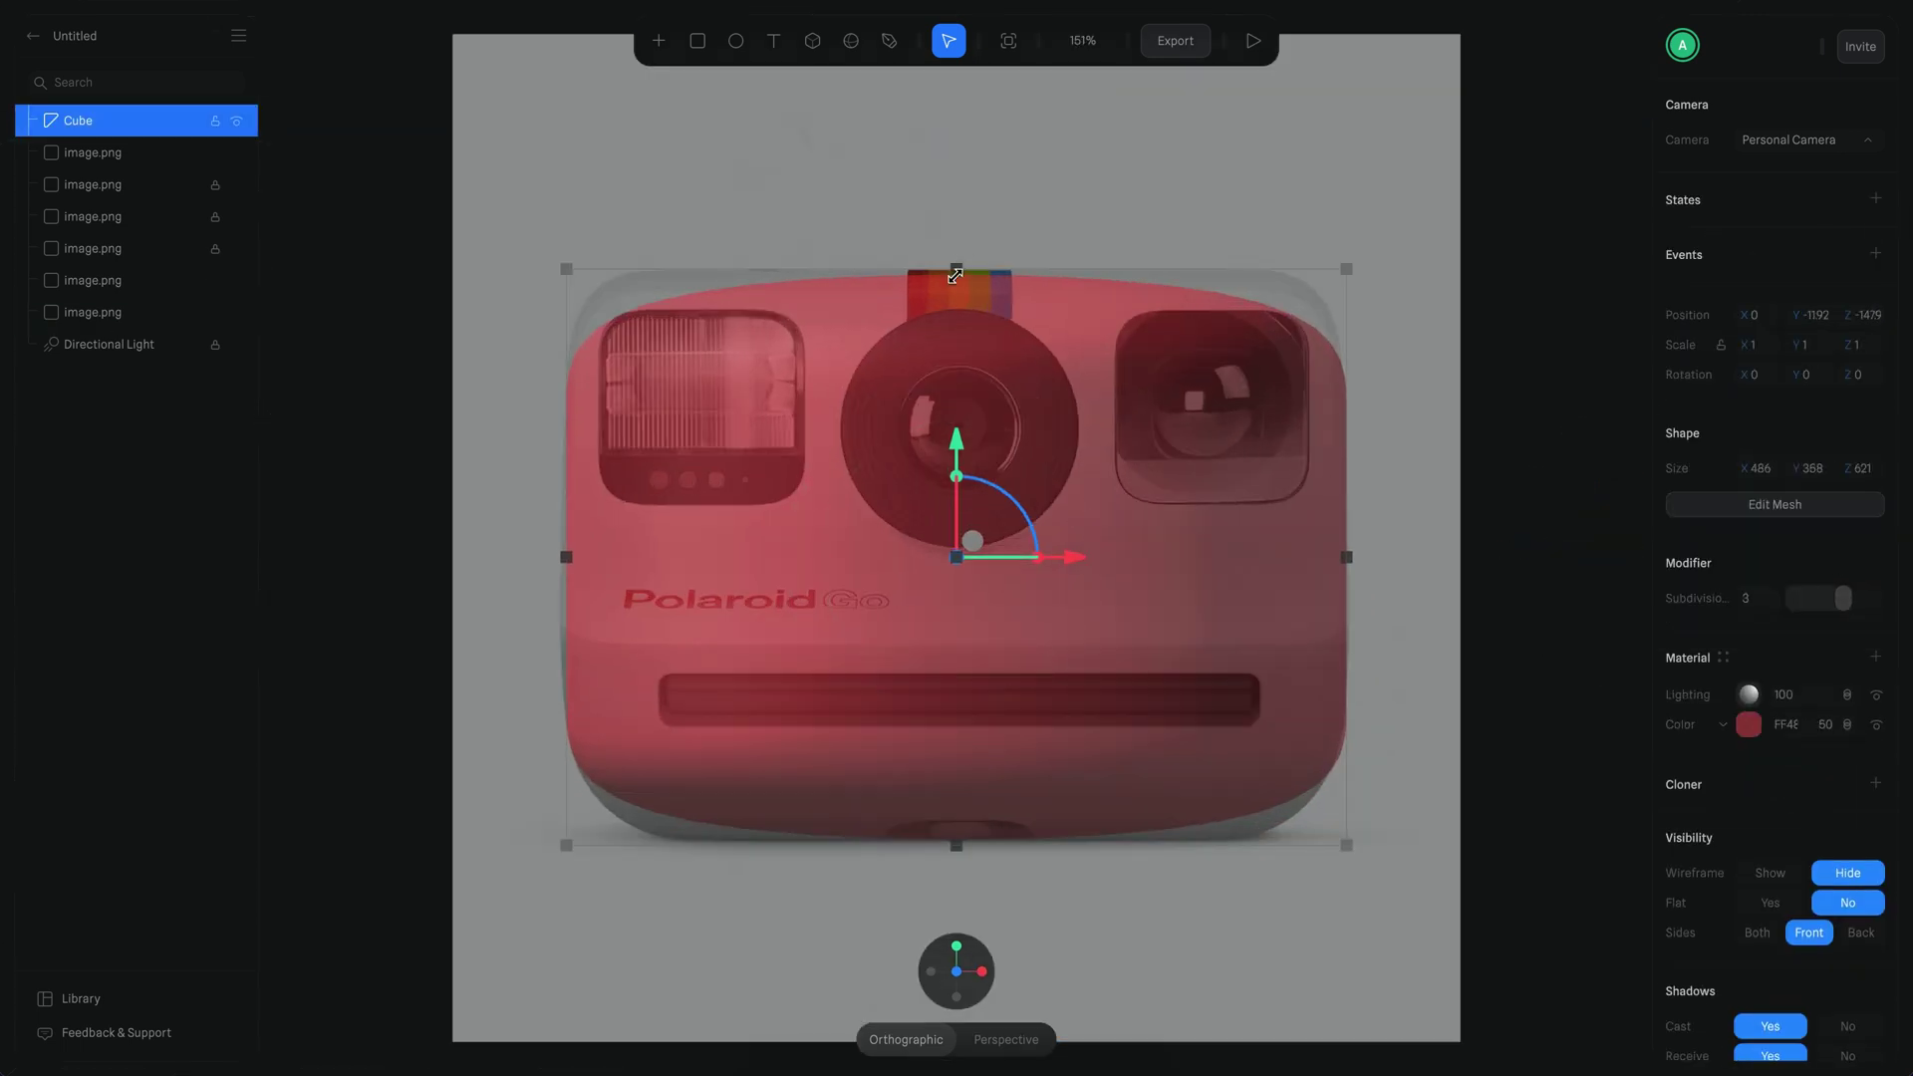
{"action": "left_click", "coordinate": [1683, 504]}
{"action": "left_click", "coordinate": [809, 362]}
{"action": "key", "text": "Escape"}
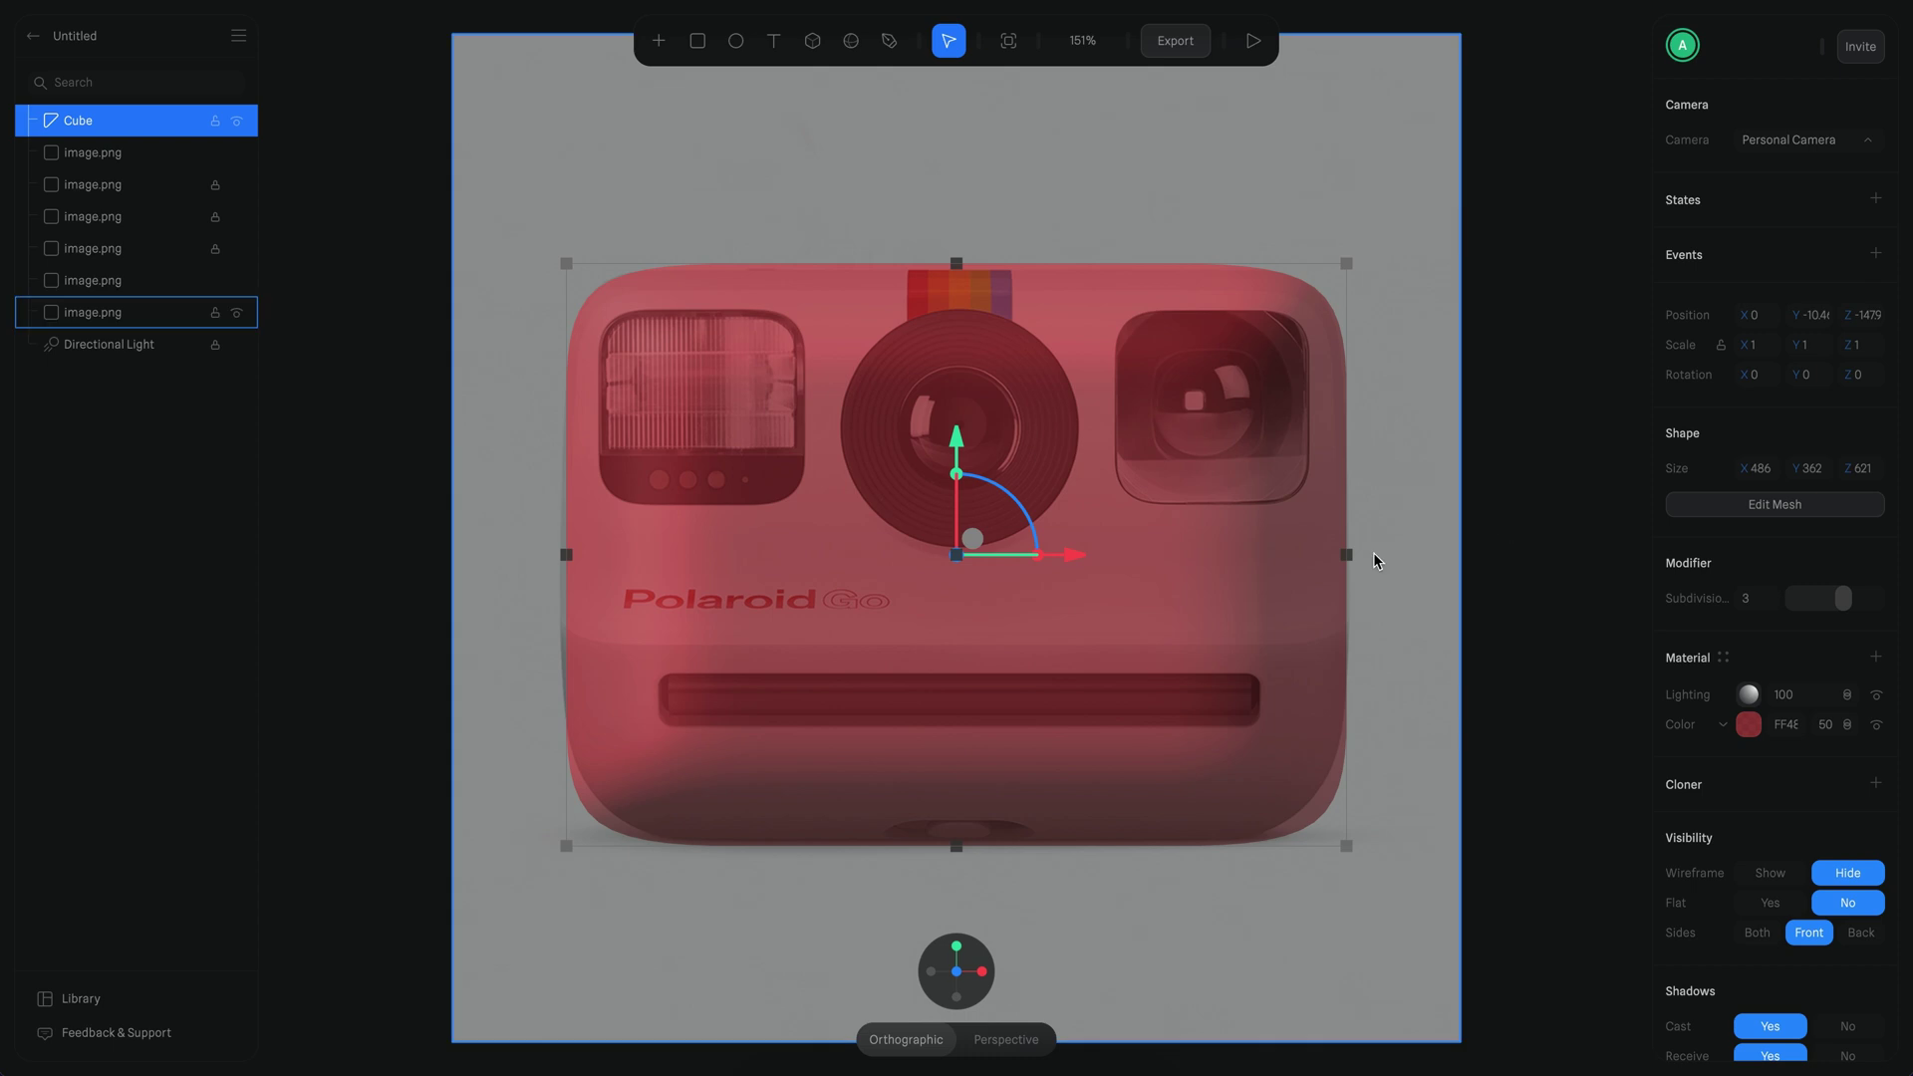
Step: Set the cube's subdivision to 0 and change its material color to a dark red, judged against the side reference
{"action": "key", "text": "3"}
{"action": "scroll", "coordinate": [1345, 842], "scroll_direction": "down", "scroll_amount": 3}
{"action": "left_click_drag", "start_coordinate": [1793, 595], "coordinate": [1753, 597]}
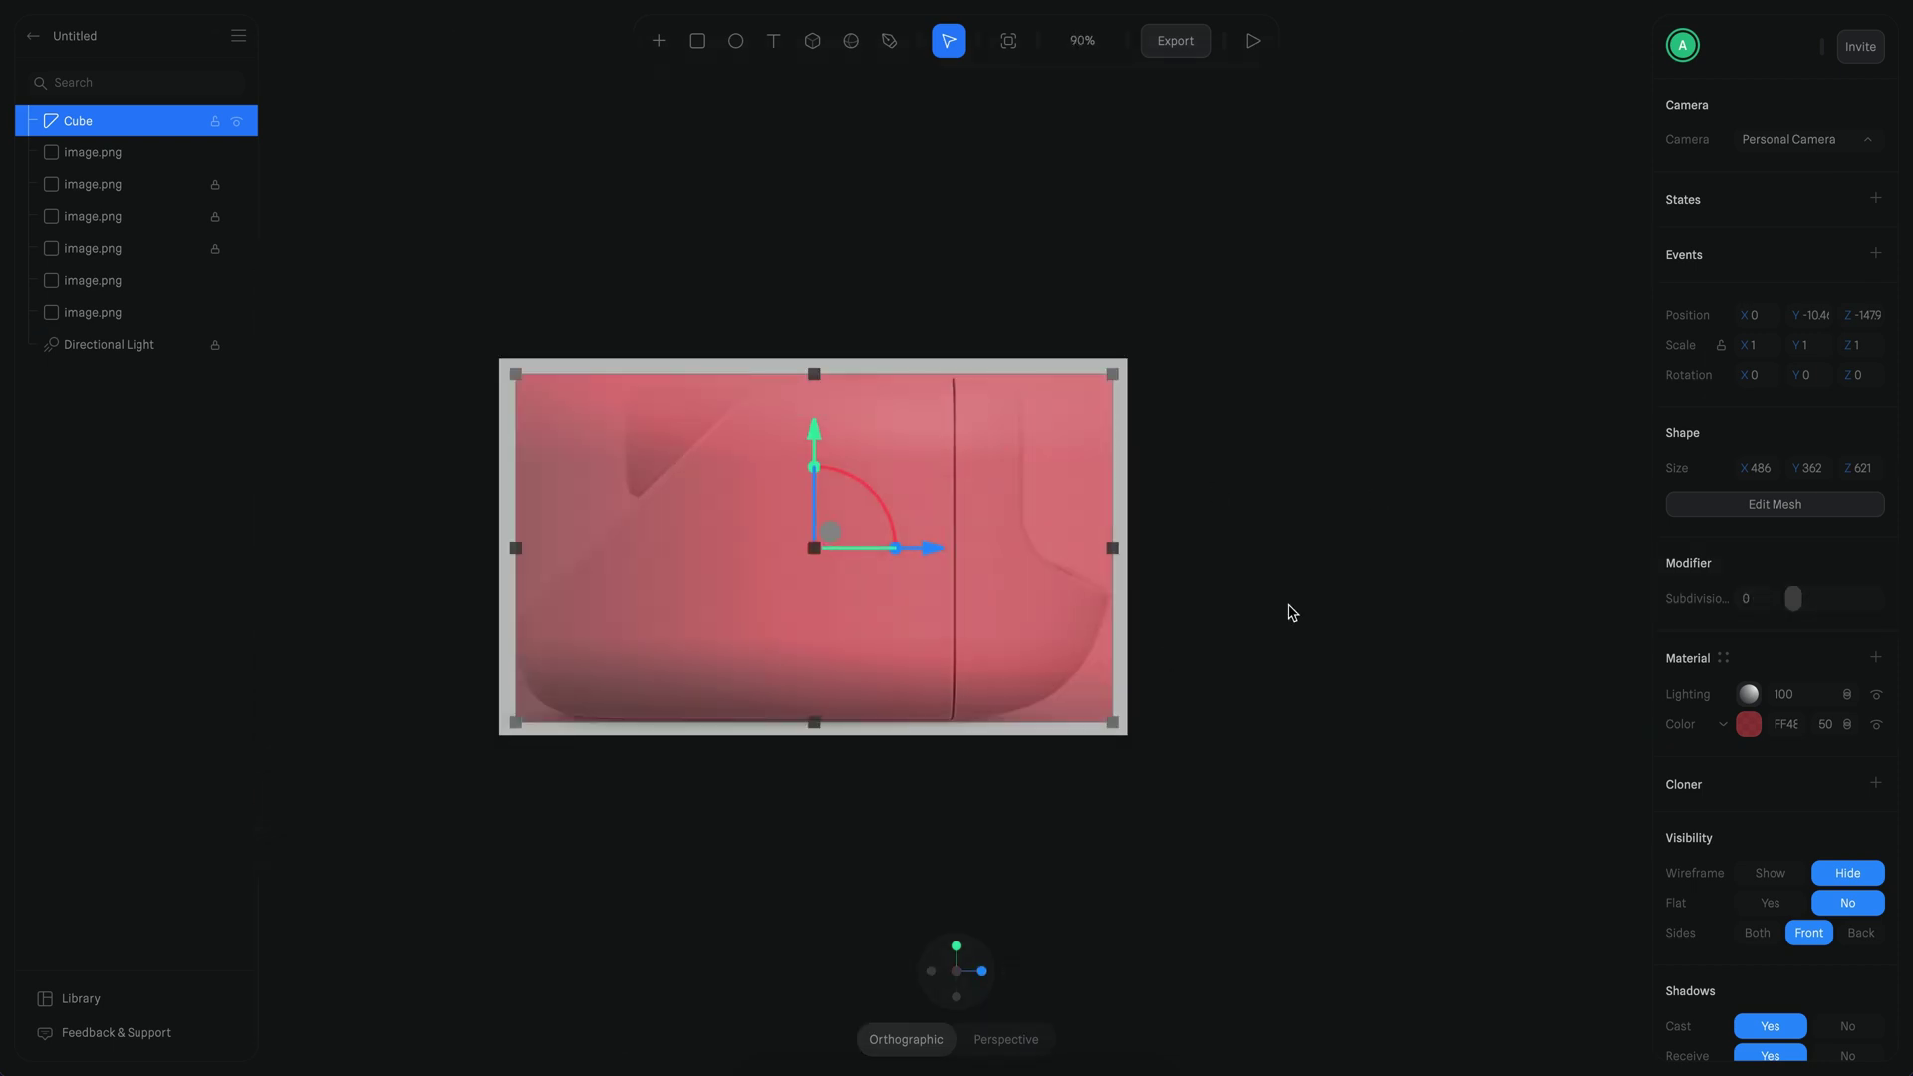
{"action": "scroll", "coordinate": [1216, 491], "scroll_direction": "up", "scroll_amount": 3}
{"action": "left_click", "coordinate": [1749, 724]}
{"action": "left_click", "coordinate": [1810, 952]}
{"action": "left_click_drag", "start_coordinate": [1810, 952], "coordinate": [1884, 910]}
Step: Move the mesh's upper front vertices back to the flat front face of the camera in the side reference
{"action": "double_click", "coordinate": [962, 402]}
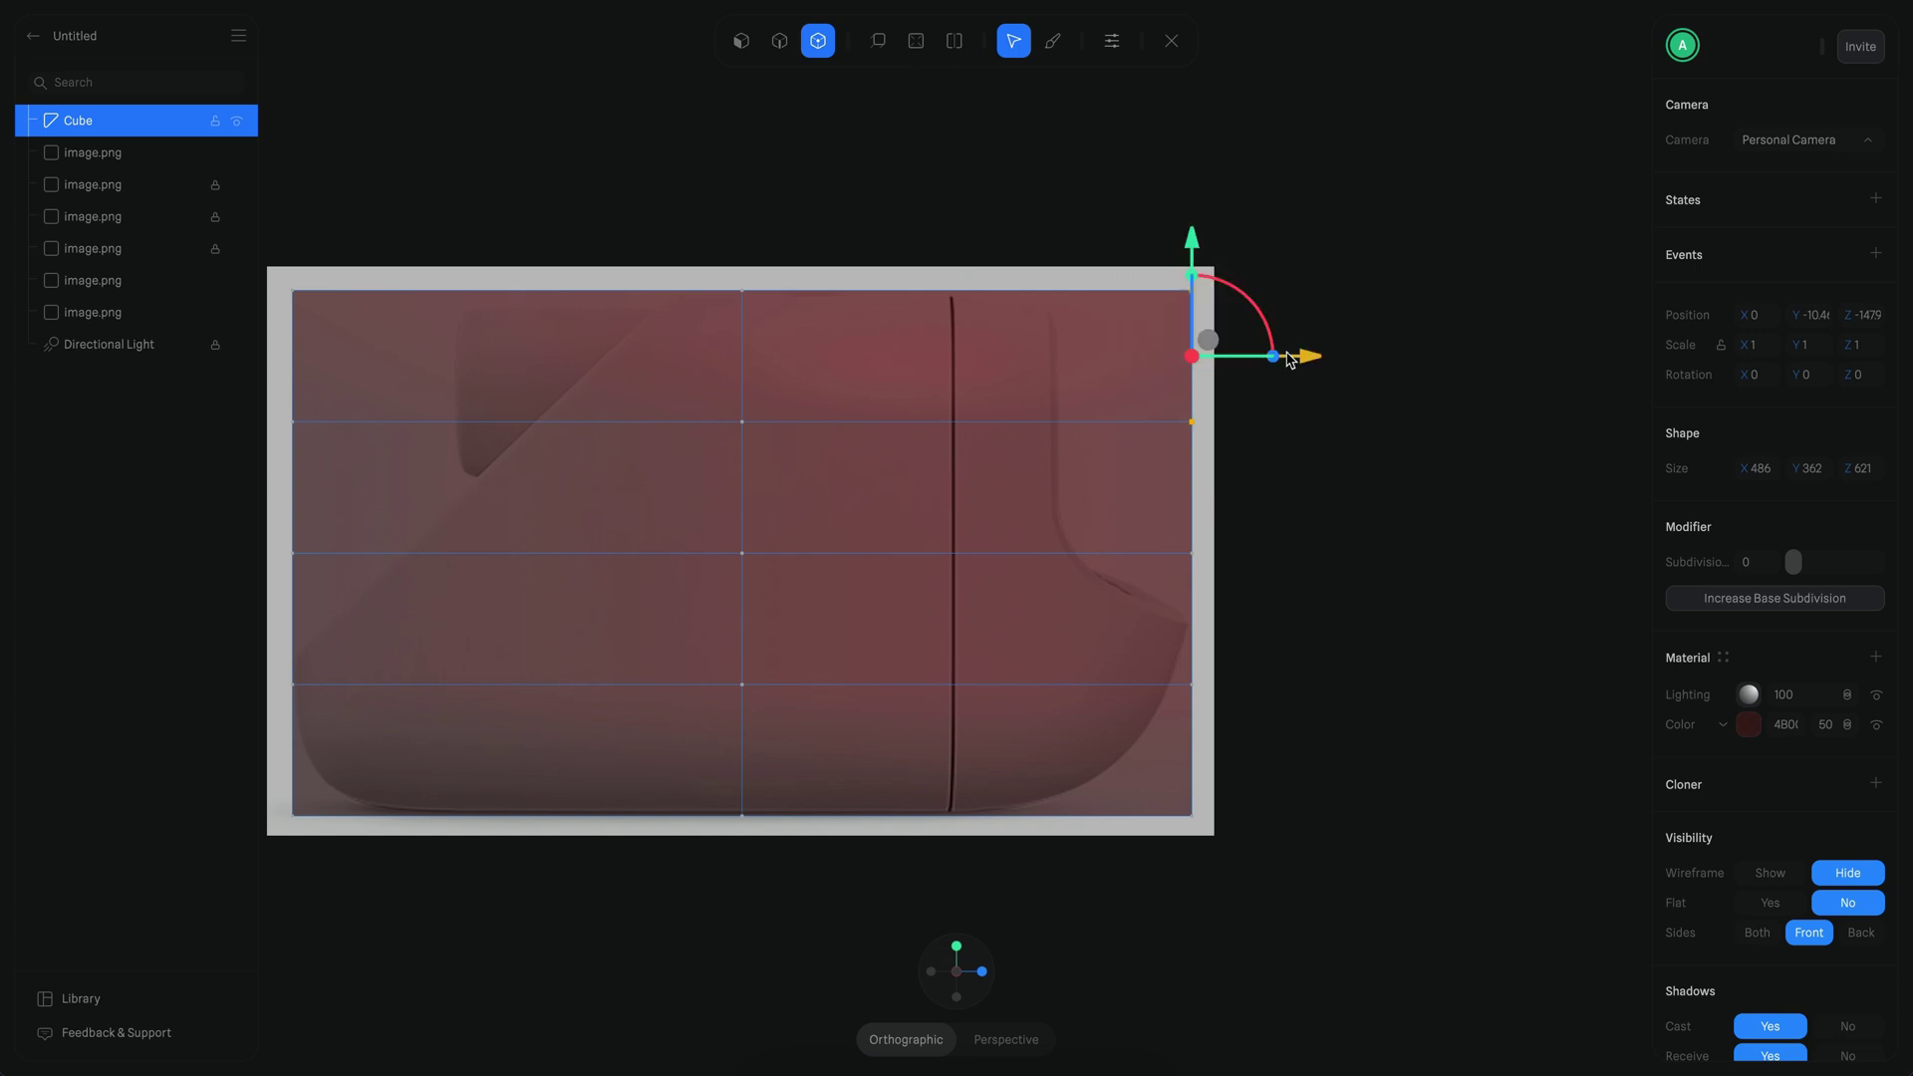
{"action": "left_click_drag", "start_coordinate": [1288, 361], "coordinate": [1155, 360]}
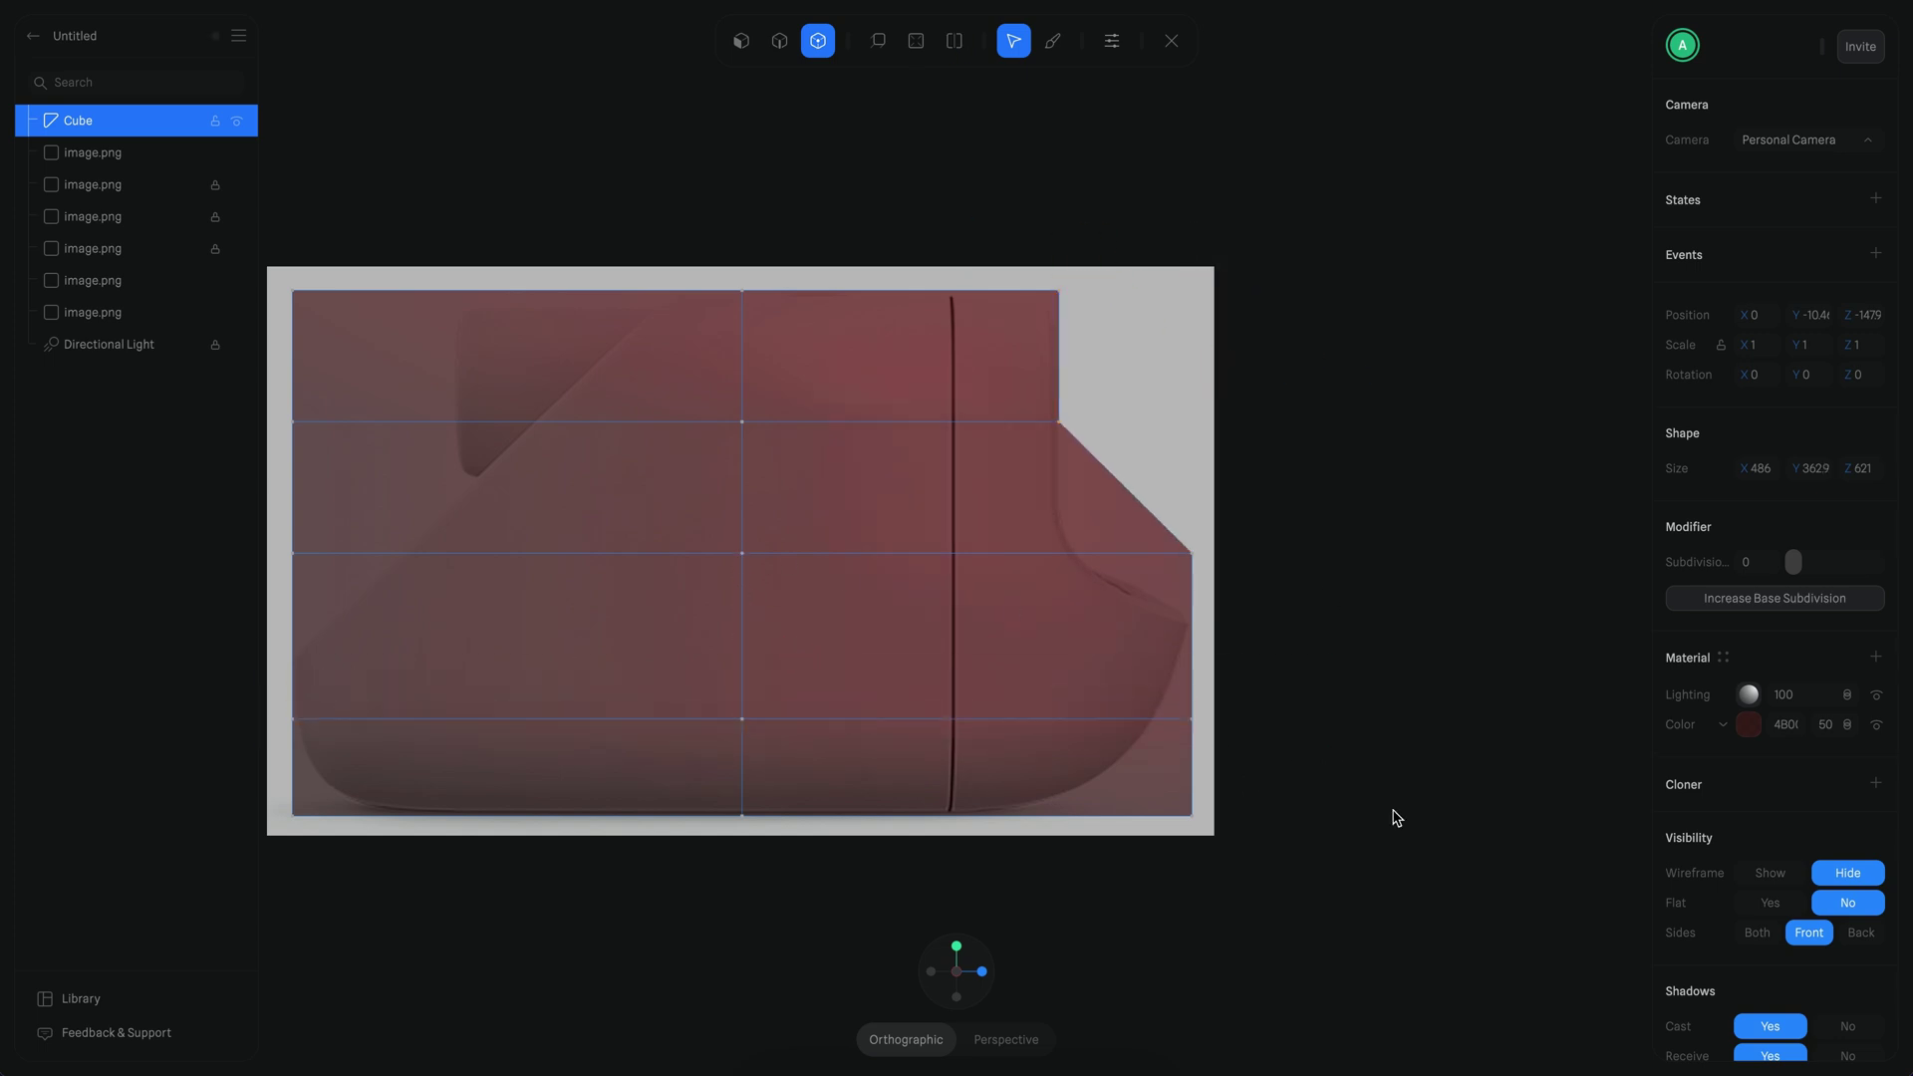
Step: Cut two vertical edge loops through the body's side and align the mesh rows and front loop with the seam and lip
{"action": "key", "text": "l"}
{"action": "left_click", "coordinate": [867, 409]}
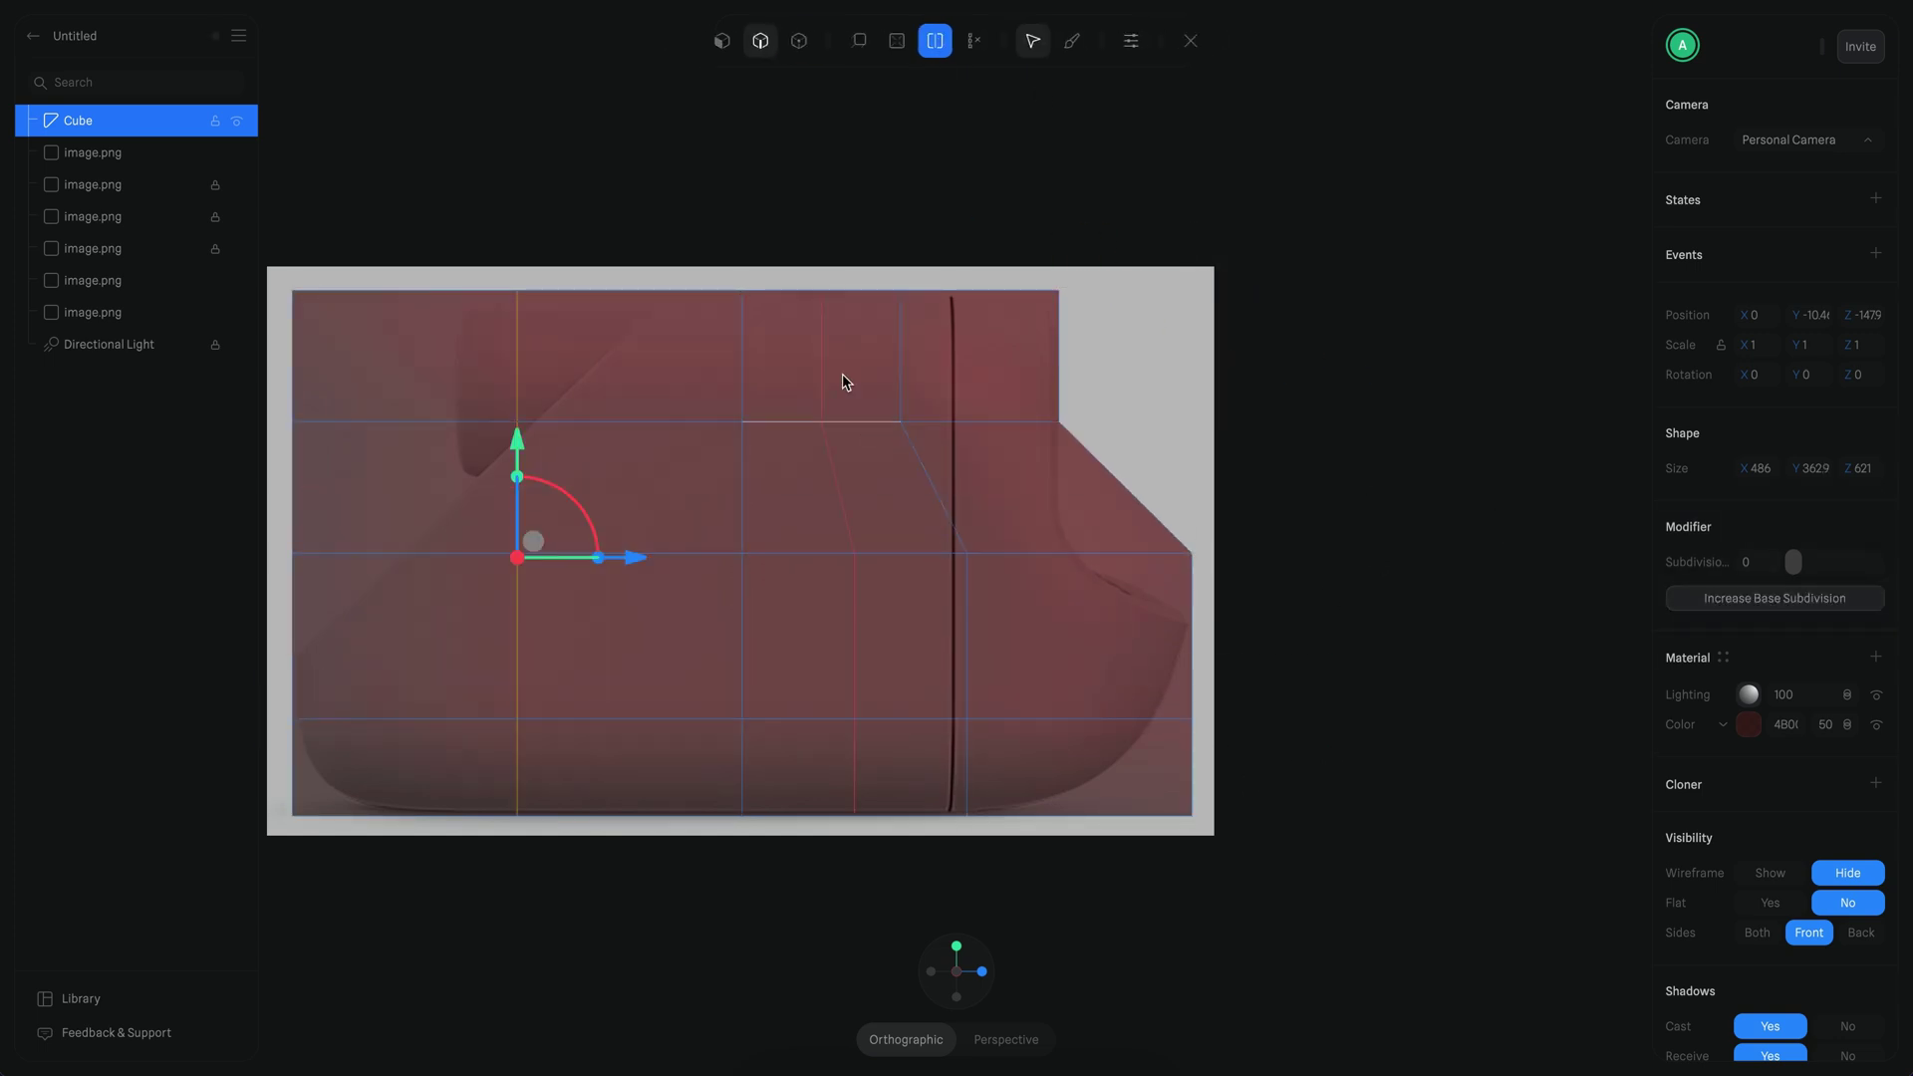
{"action": "key", "text": "Escape"}
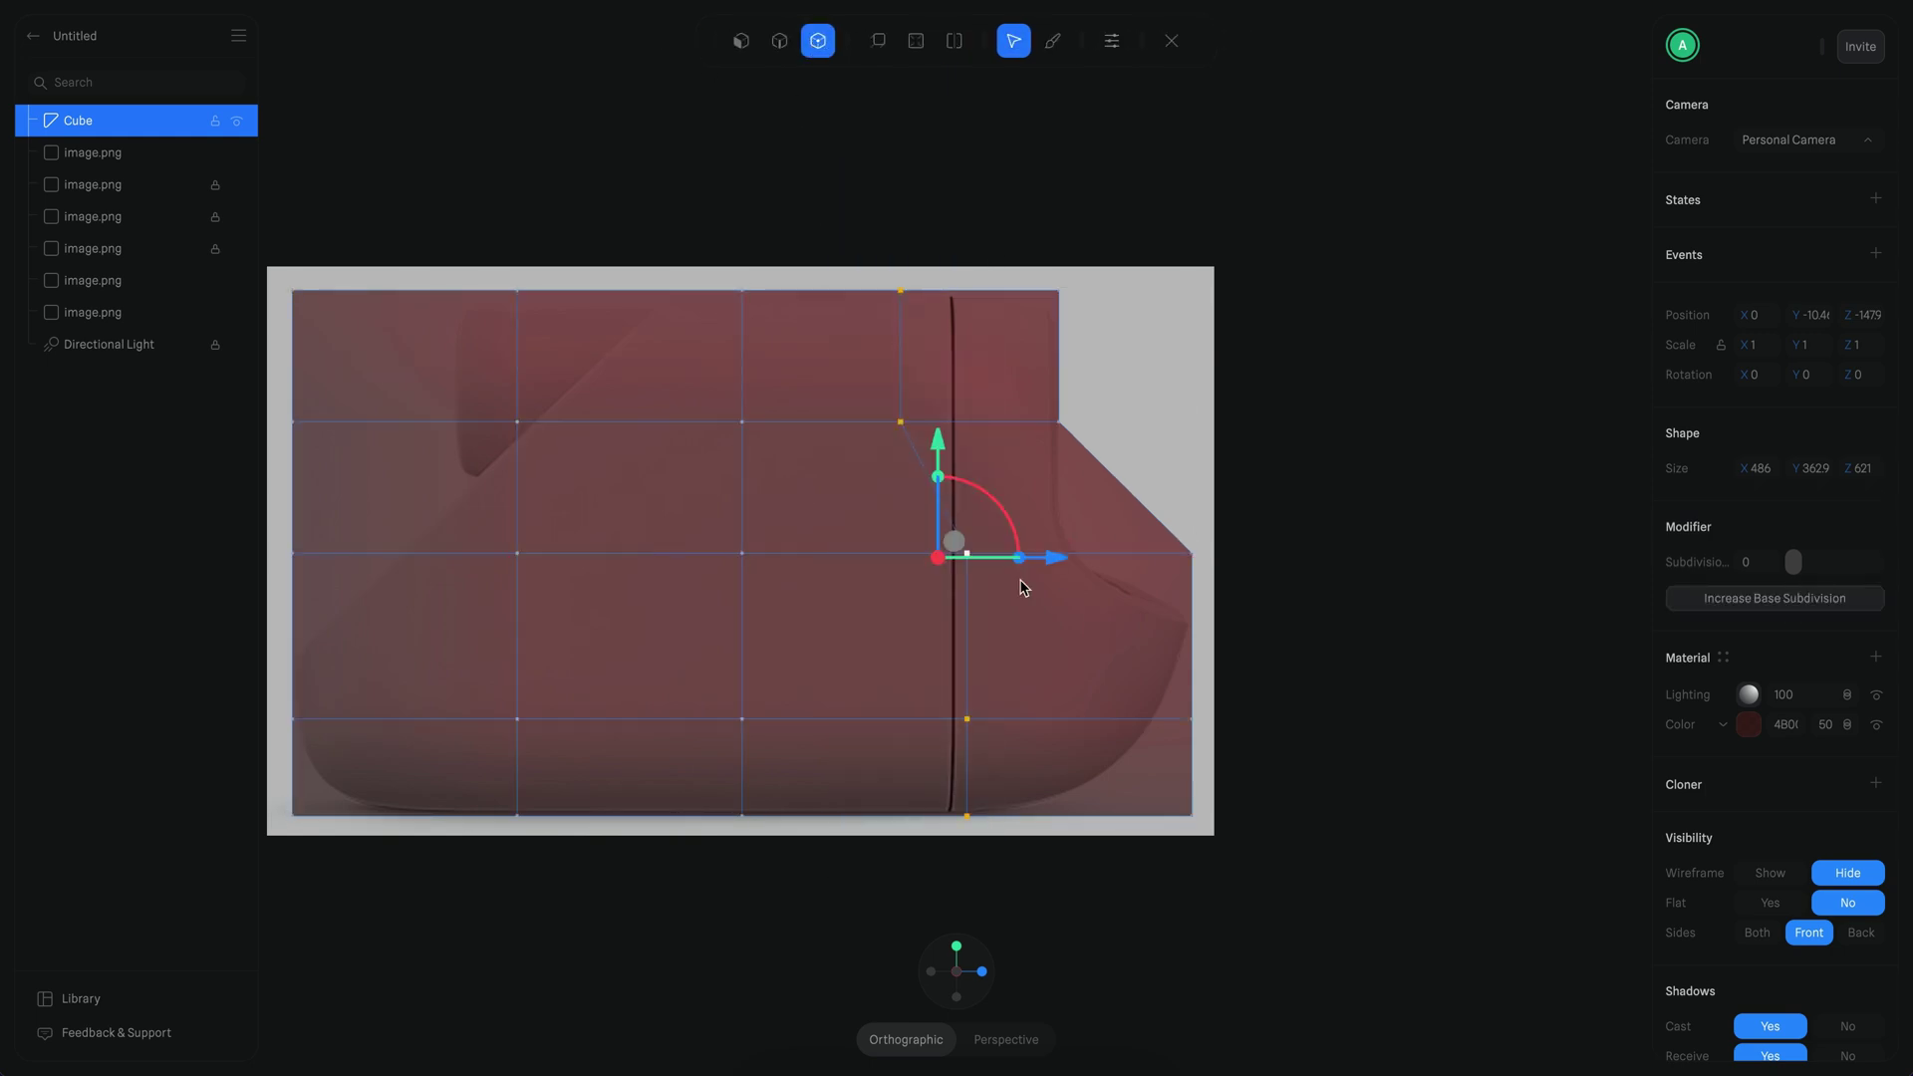
{"action": "key", "text": "ctrl+z"}
{"action": "key", "text": "ctrl+z"}
{"action": "key", "text": "ctrl+z"}
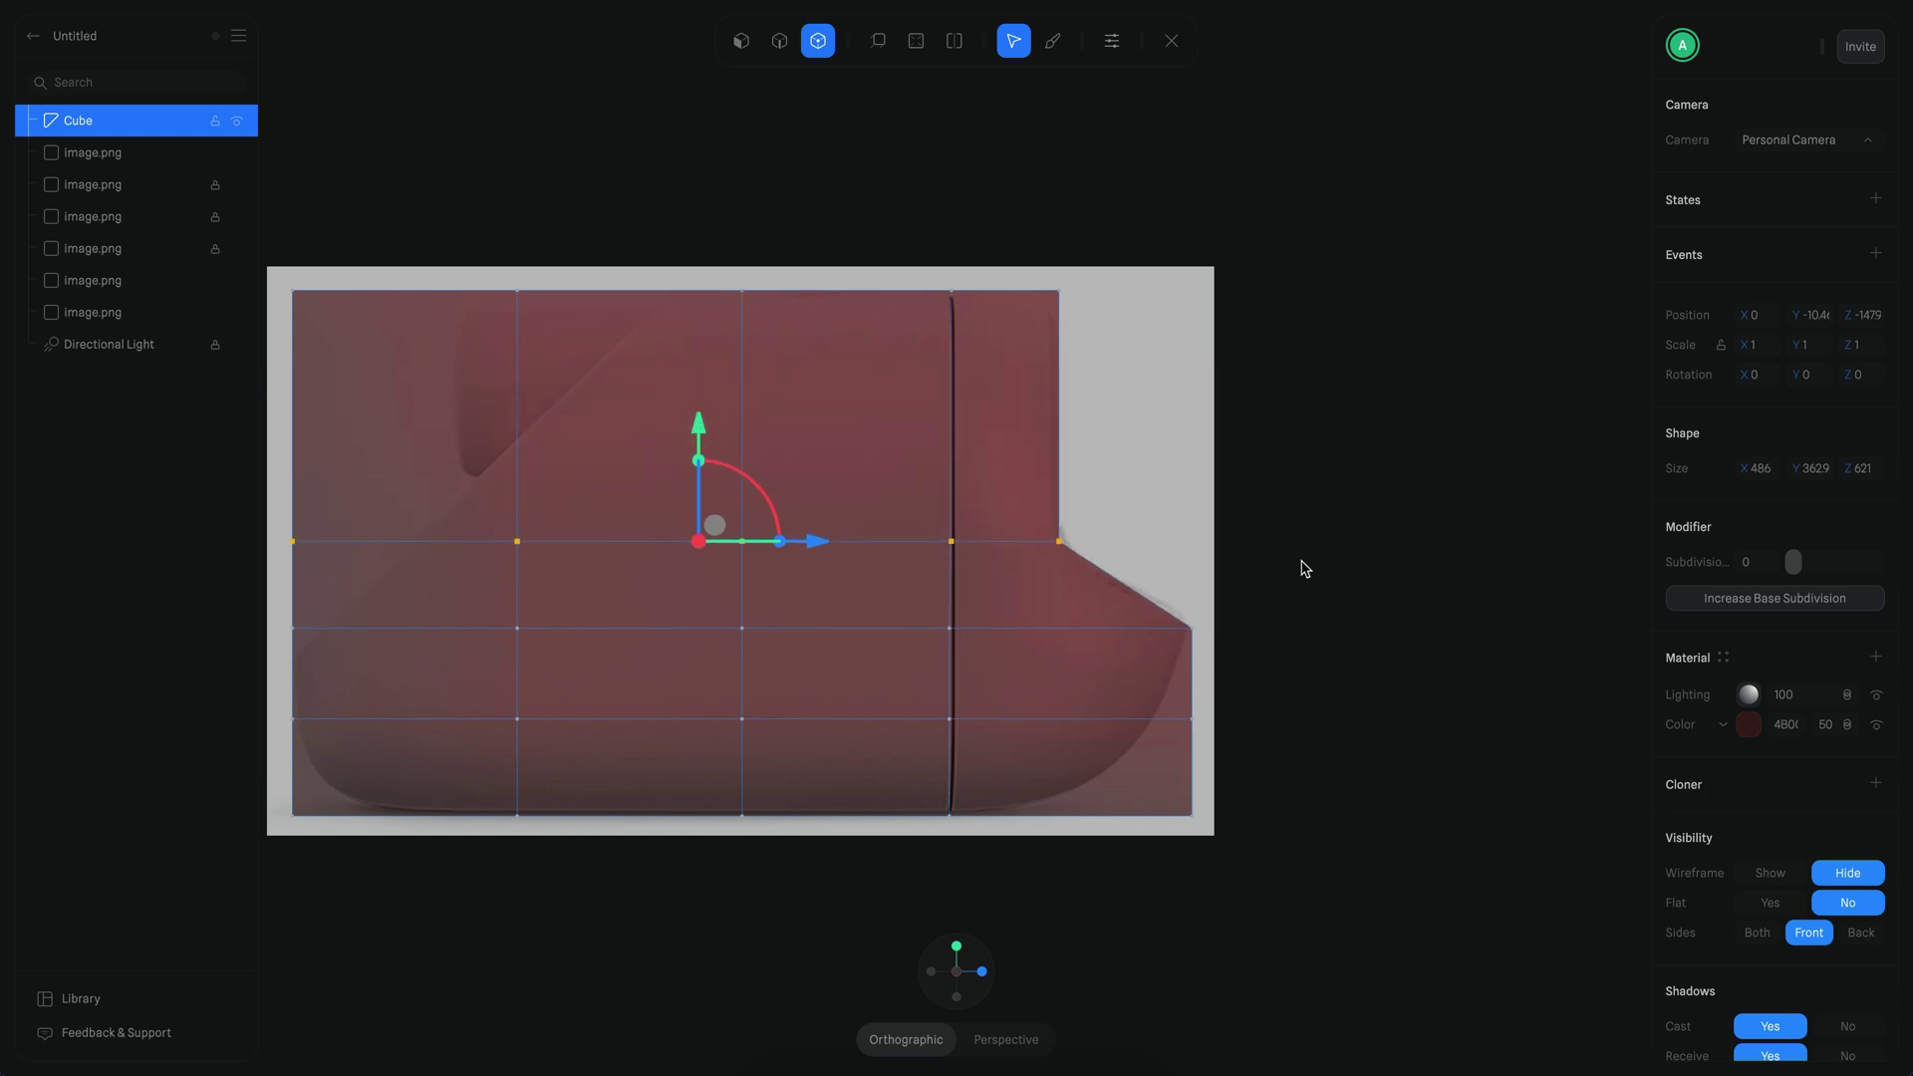
Step: Shift the two middle vertical edge loops of the side view toward the front of the camera
{"action": "scroll", "coordinate": [1078, 430], "scroll_direction": "left", "scroll_amount": 3}
{"action": "left_click", "coordinate": [886, 588]}
{"action": "left_click_drag", "start_coordinate": [1016, 568], "coordinate": [1118, 568]}
{"action": "left_click", "coordinate": [662, 658]}
{"action": "left_click_drag", "start_coordinate": [770, 575], "coordinate": [952, 576]}
Step: Move the upper rear vertices forward and lower the next one to follow the slanted back of the side reference
{"action": "left_click", "coordinate": [436, 276]}
{"action": "left_click_drag", "start_coordinate": [546, 276], "coordinate": [900, 276]}
{"action": "left_click", "coordinate": [437, 526]}
{"action": "left_click_drag", "start_coordinate": [547, 525], "coordinate": [691, 525]}
{"action": "left_click", "coordinate": [436, 613]}
{"action": "left_click_drag", "start_coordinate": [554, 612], "coordinate": [742, 608]}
{"action": "key", "text": "ctrl+z"}
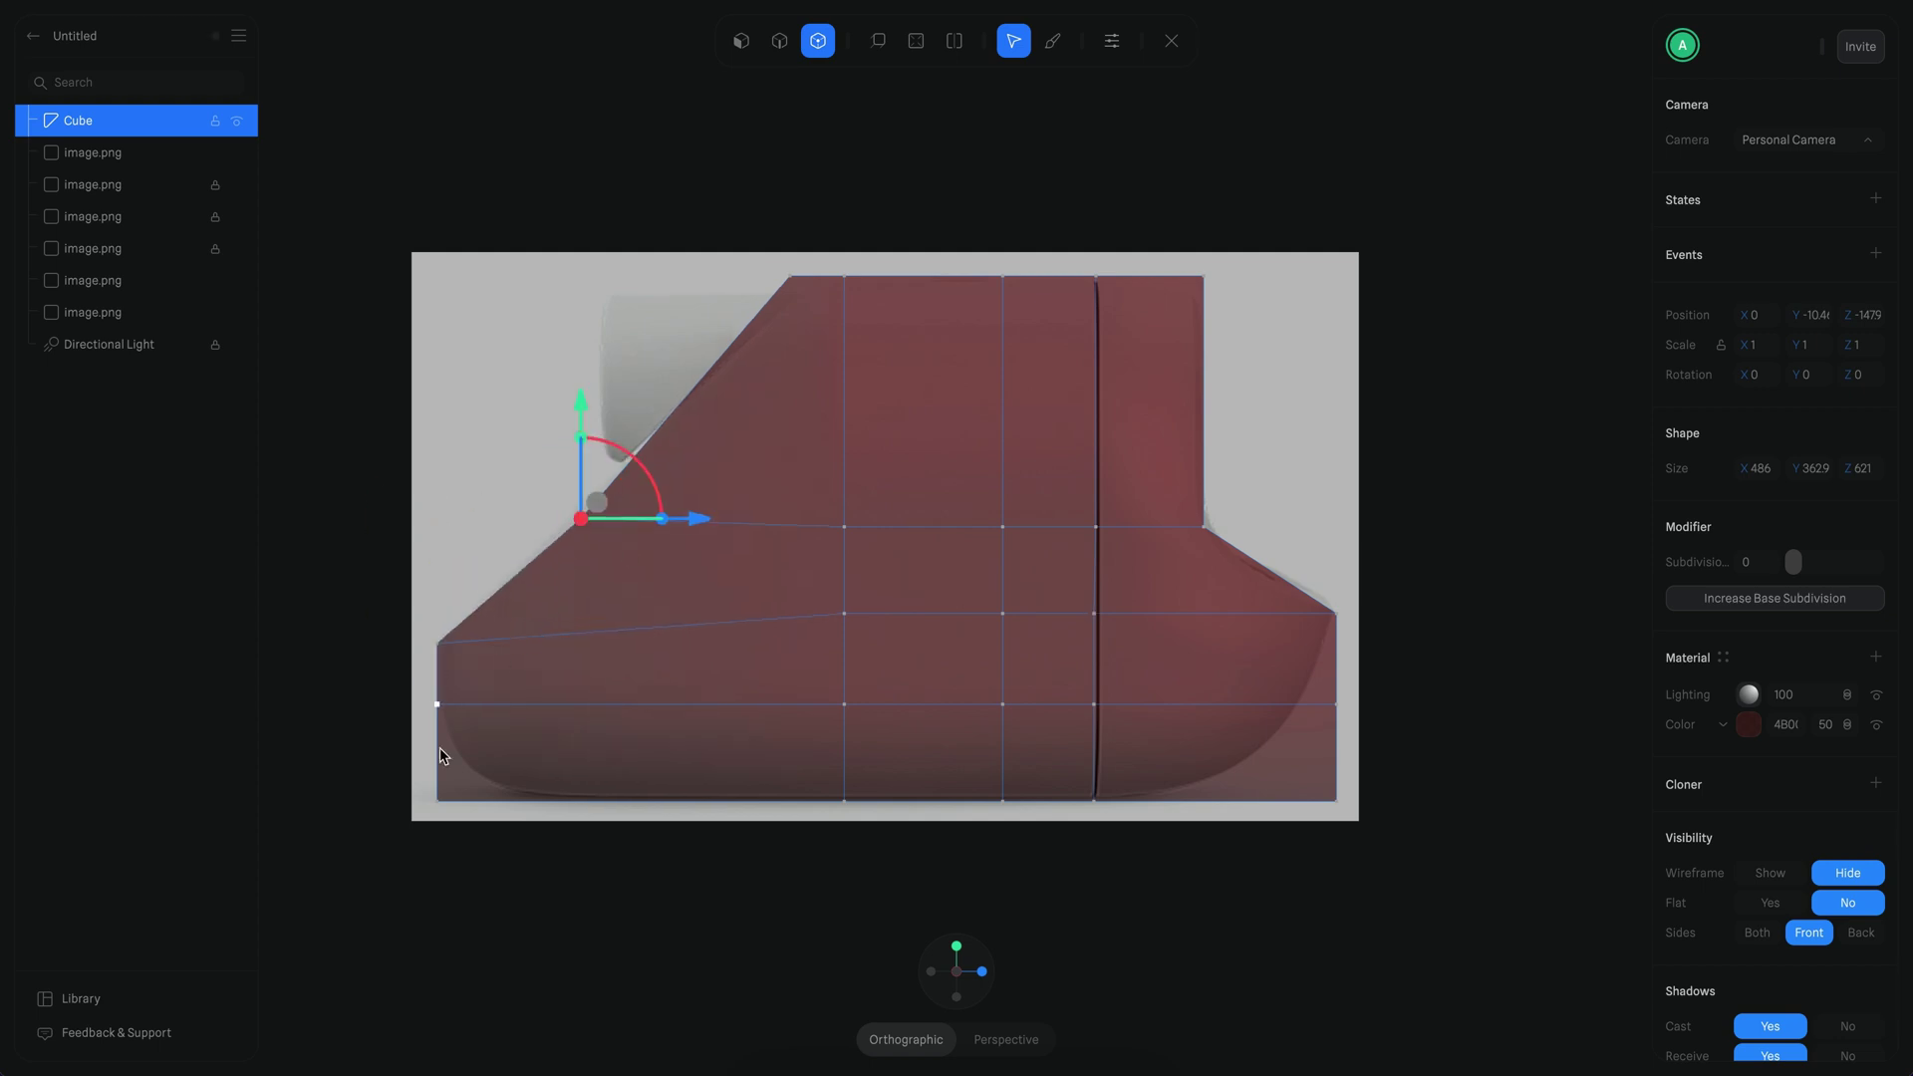
Step: Cut a vertical edge loop through the rear section and slide the top vertices forward along the upper edge
{"action": "key", "text": "ctrl+r"}
{"action": "left_click", "coordinate": [712, 522]}
{"action": "left_click", "coordinate": [843, 276]}
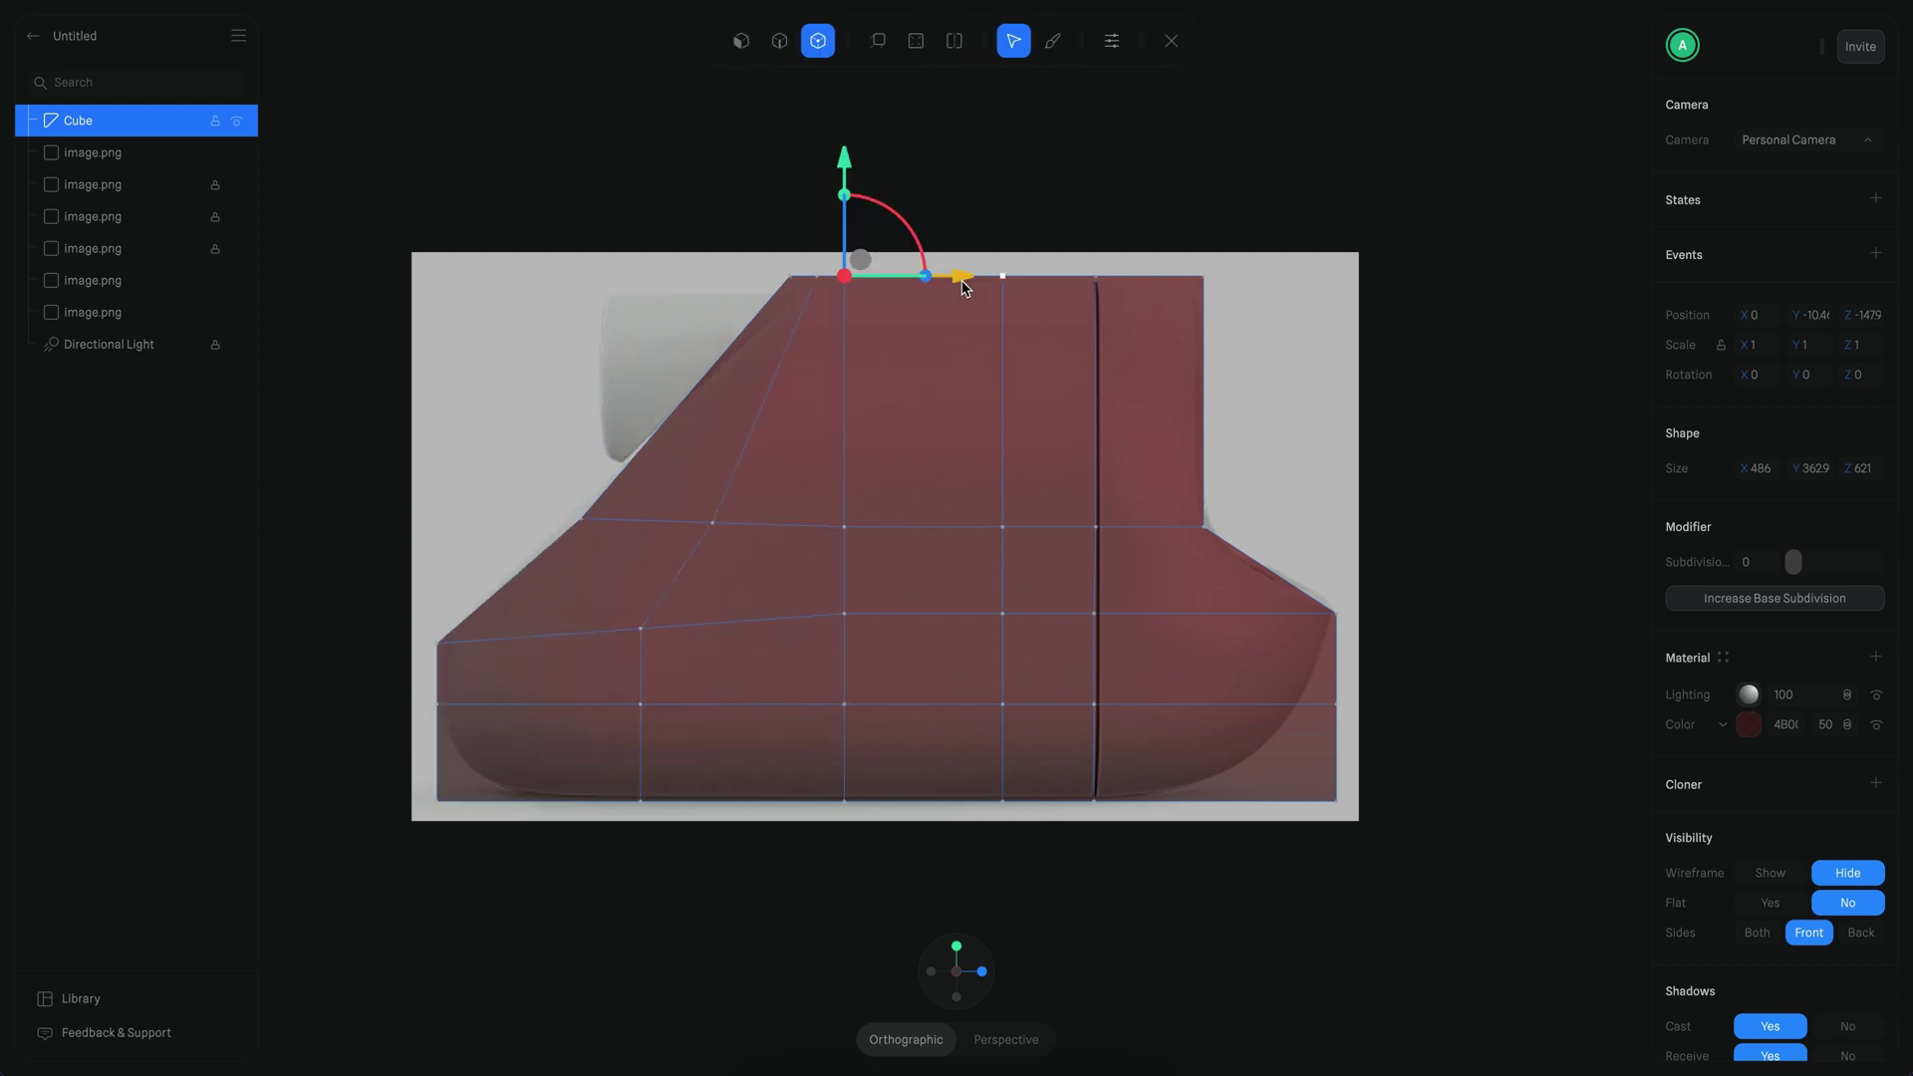
{"action": "left_click_drag", "start_coordinate": [870, 286], "coordinate": [903, 286]}
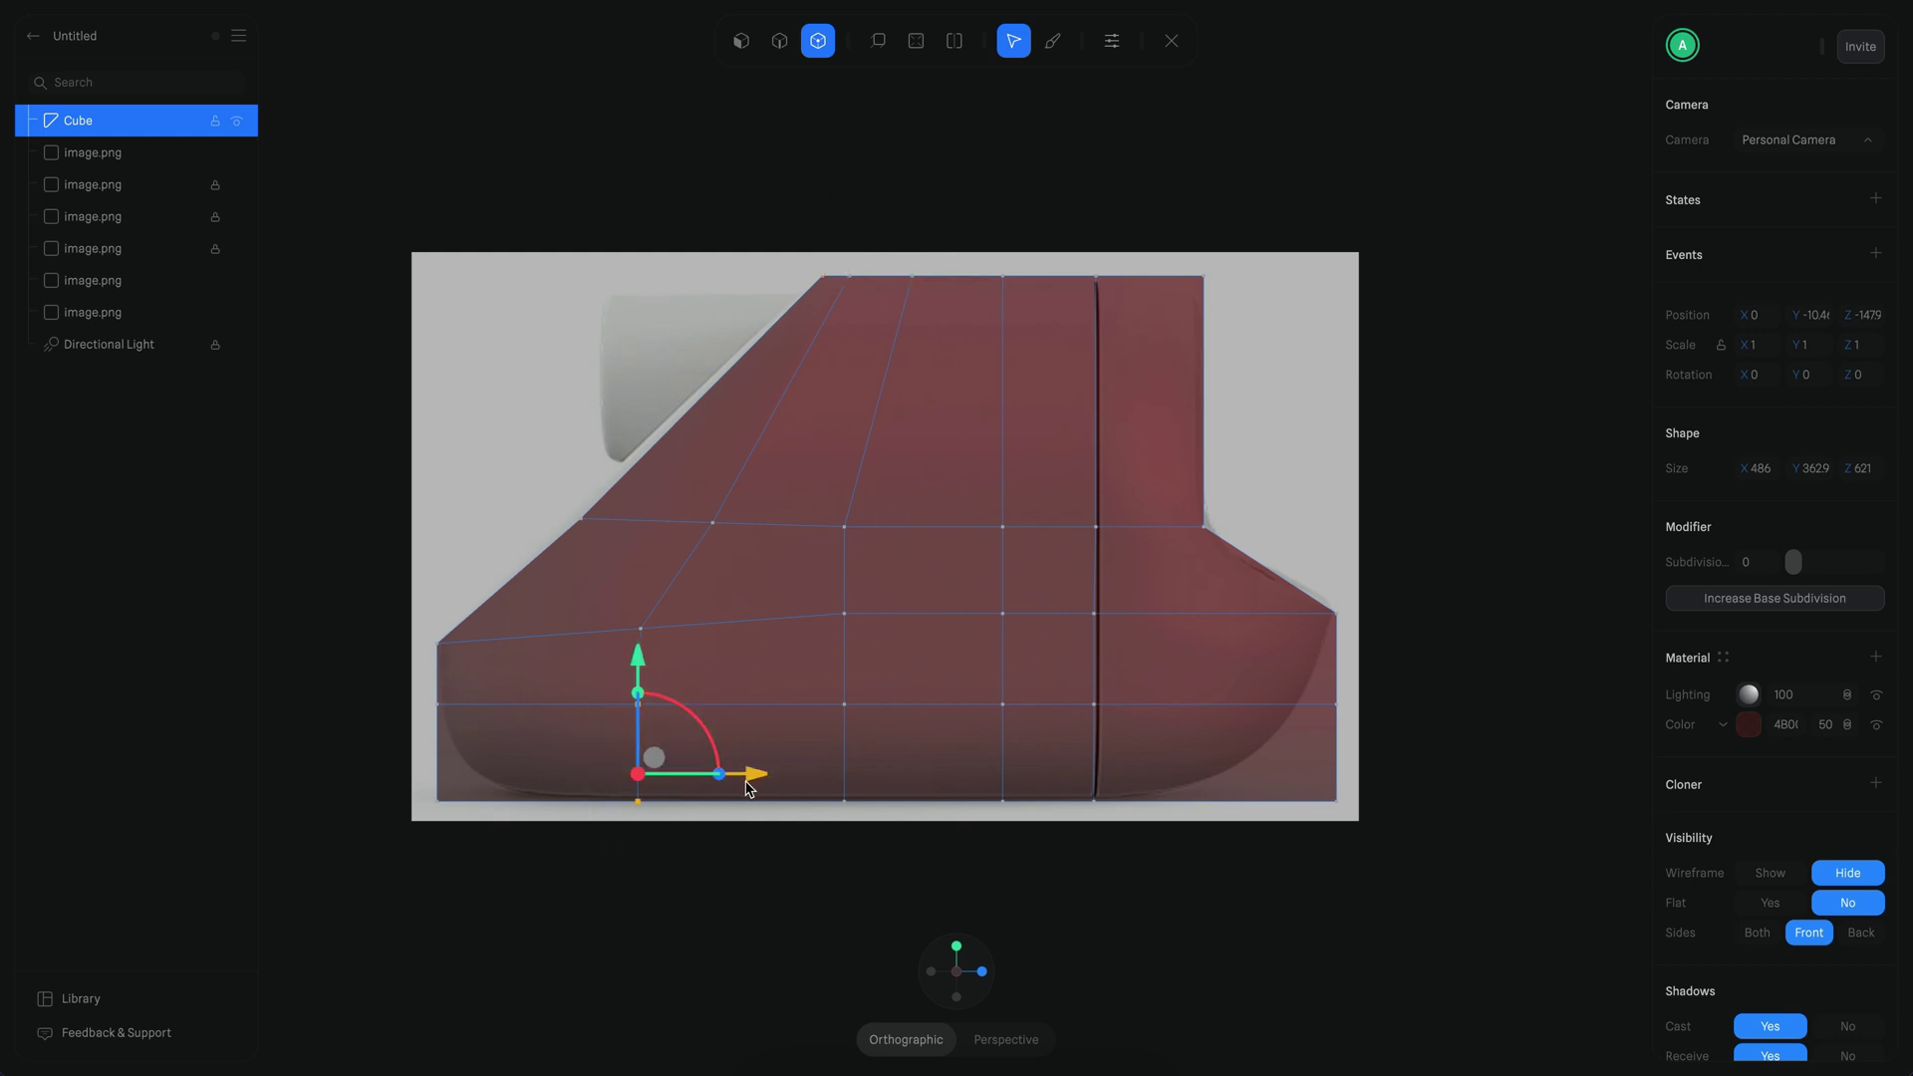
Step: Cut two horizontal edge loops through the upper body and reposition the nearby rear vertices along the slanted back
{"action": "key", "text": "ctrl+r"}
{"action": "left_click", "coordinate": [1134, 391]}
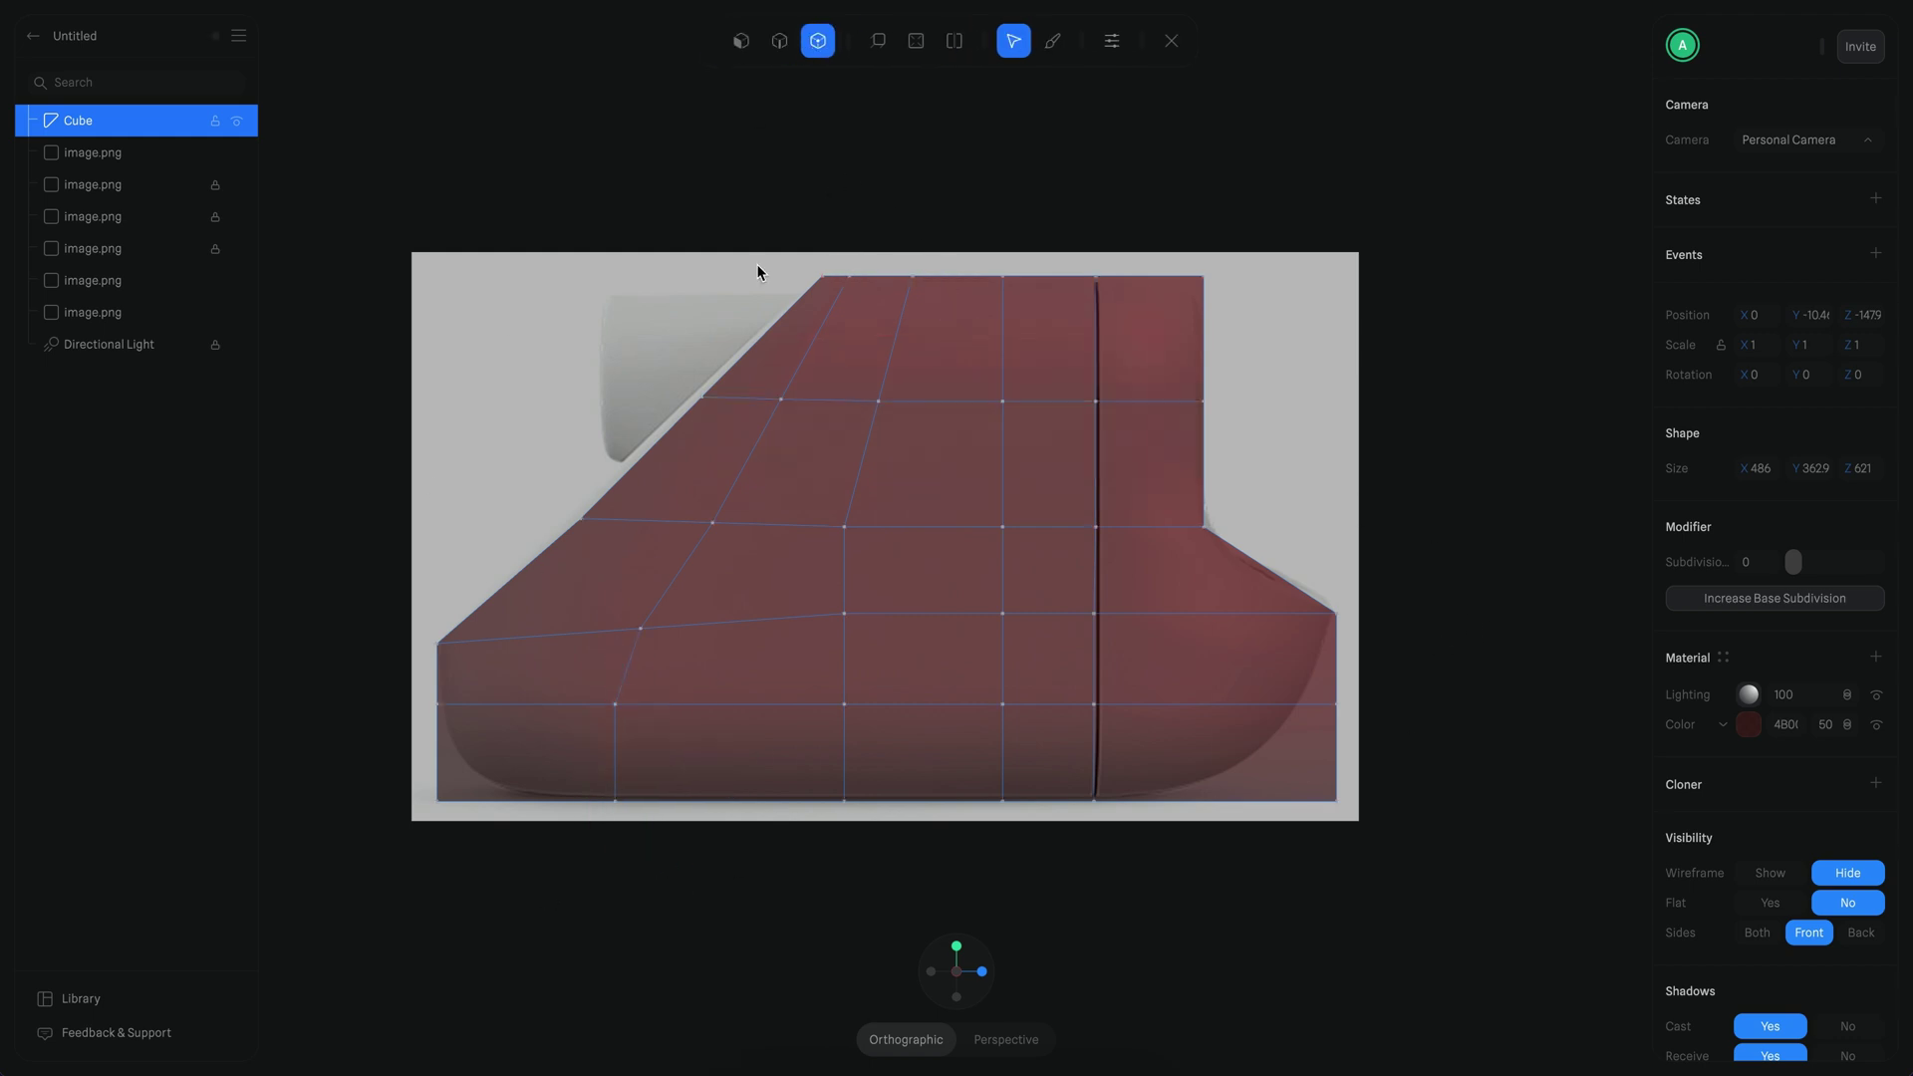
{"action": "left_click_drag", "start_coordinate": [952, 283], "coordinate": [954, 388]}
{"action": "key", "text": "ctrl+r"}
{"action": "left_click", "coordinate": [955, 389]}
{"action": "left_click", "coordinate": [566, 397]}
{"action": "left_click", "coordinate": [702, 496]}
{"action": "left_click_drag", "start_coordinate": [809, 498], "coordinate": [600, 550]}
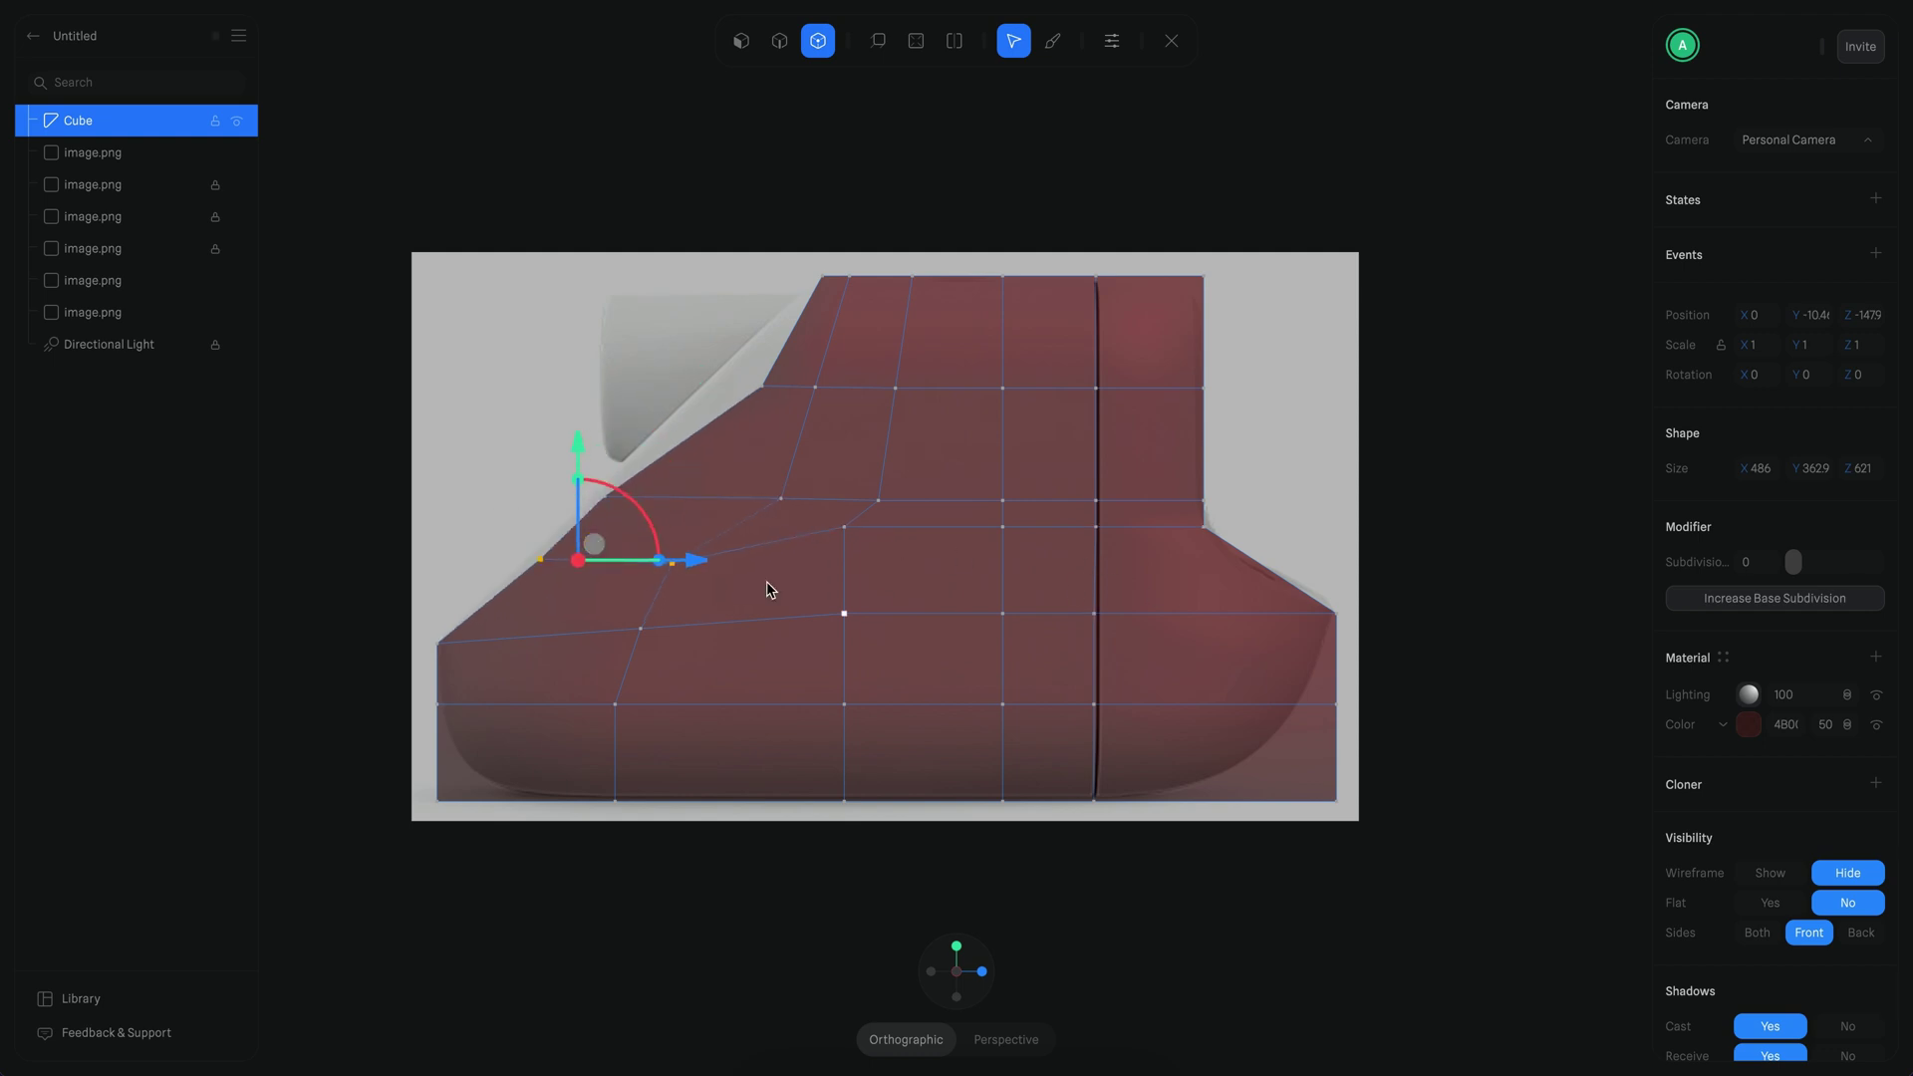
Step: Set the selection mode to Paint and realign the inner and rear vertices into even rows along the slanted back
{"action": "left_click", "coordinate": [1112, 41]}
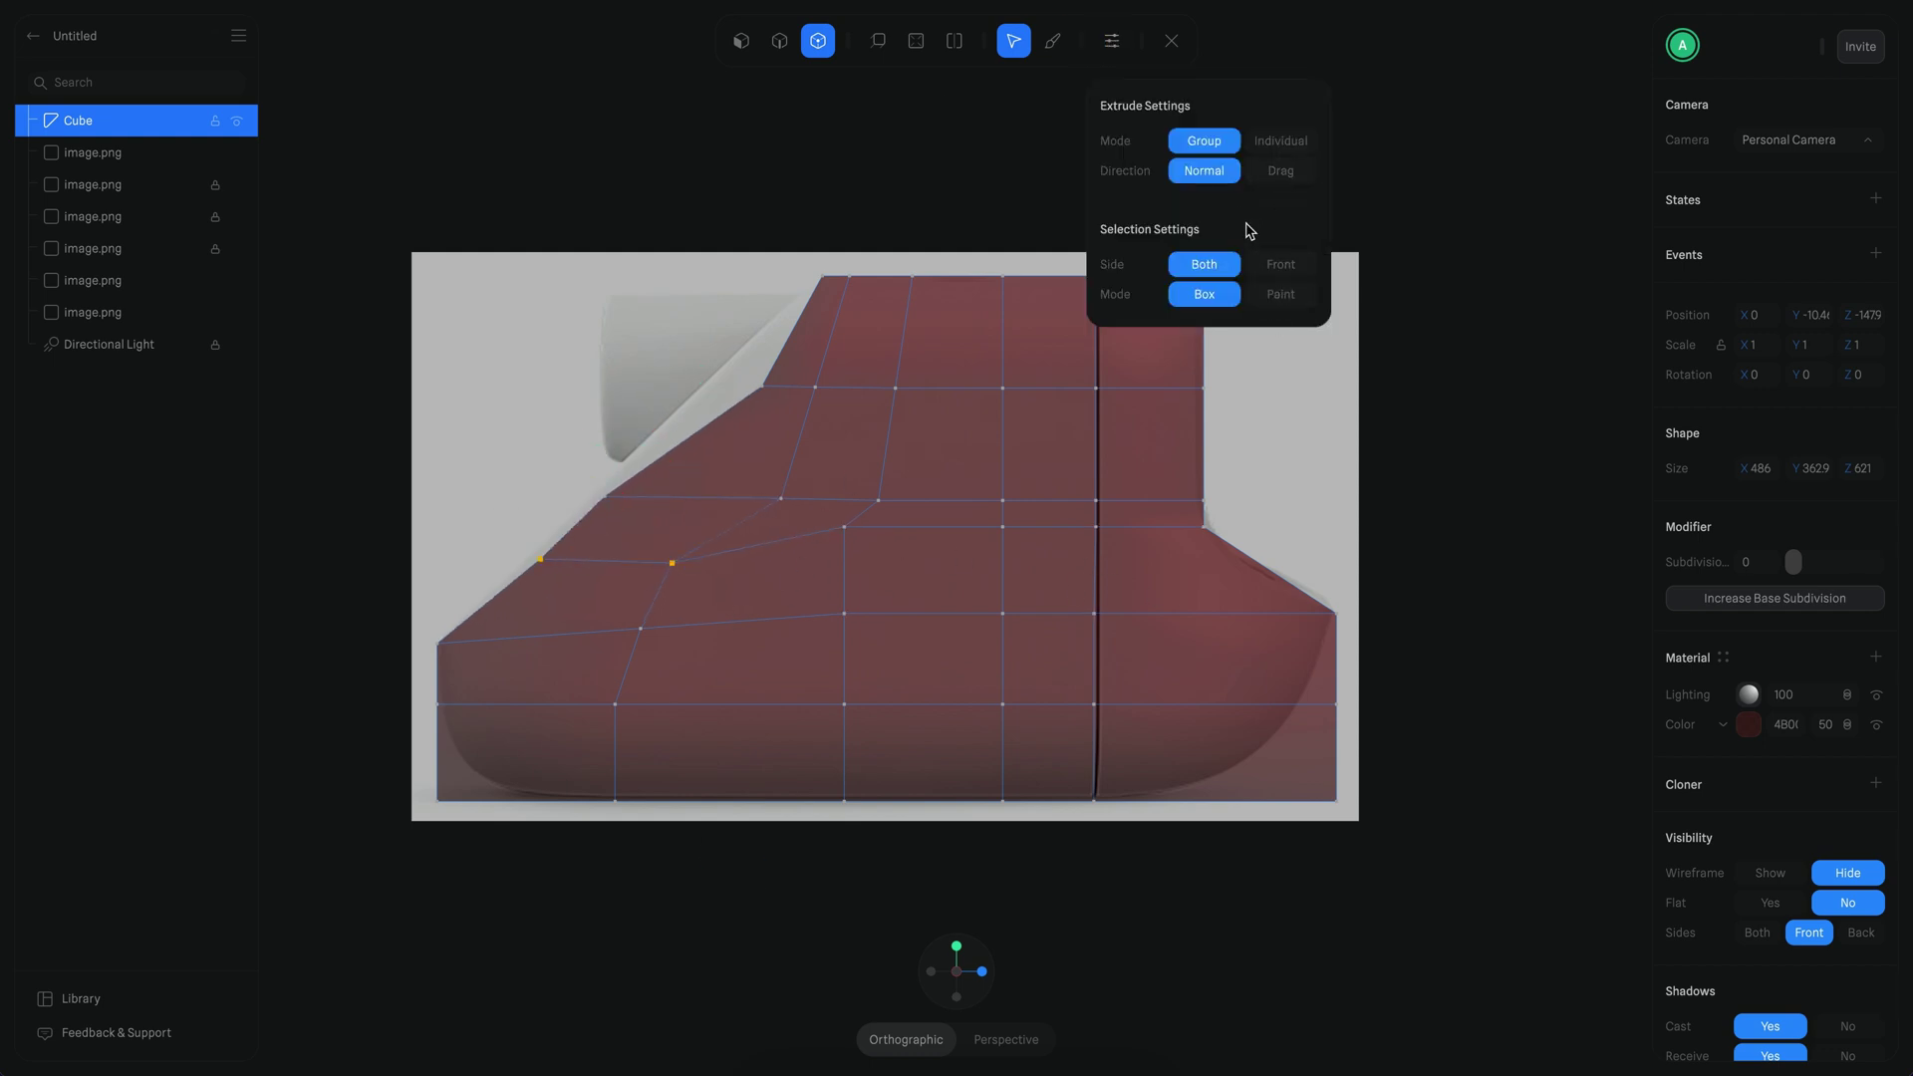
{"action": "left_click", "coordinate": [1263, 295]}
{"action": "left_click", "coordinate": [858, 552]}
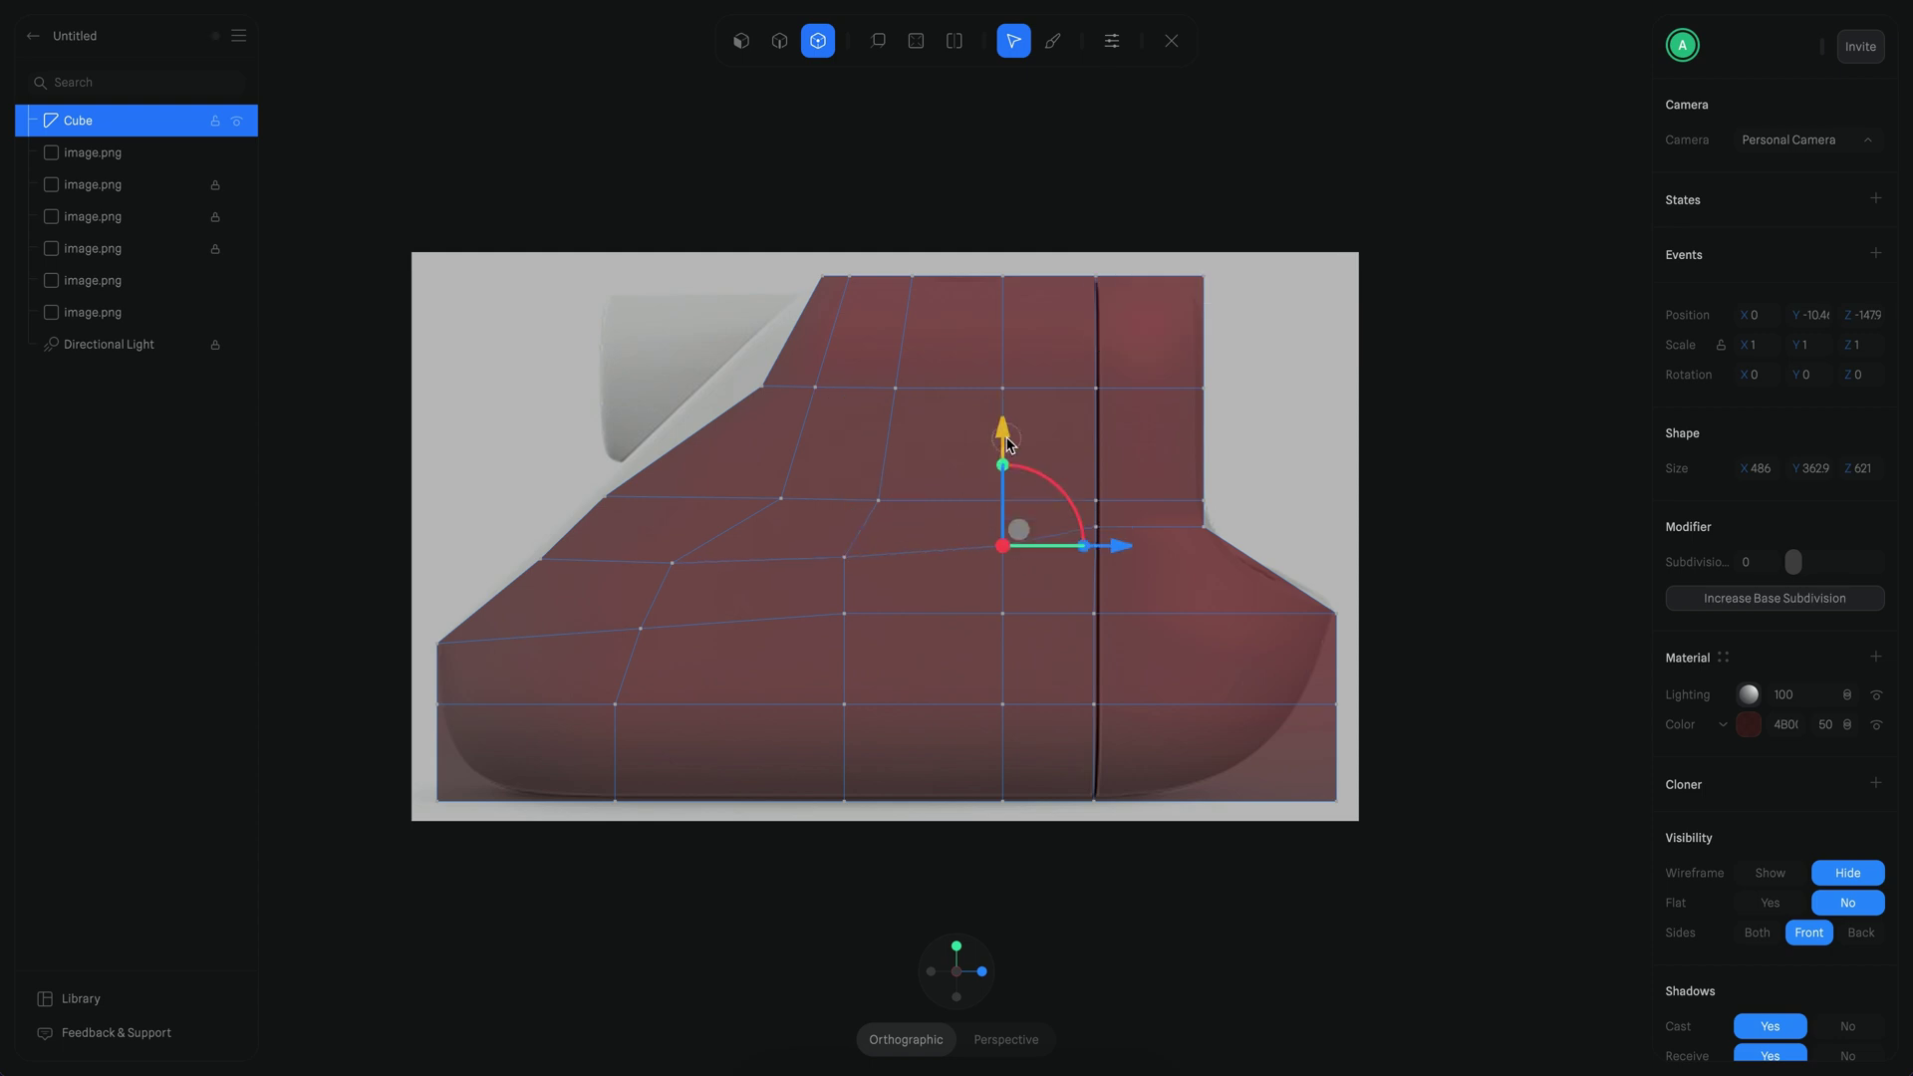
{"action": "left_click_drag", "start_coordinate": [852, 495], "coordinate": [968, 564]}
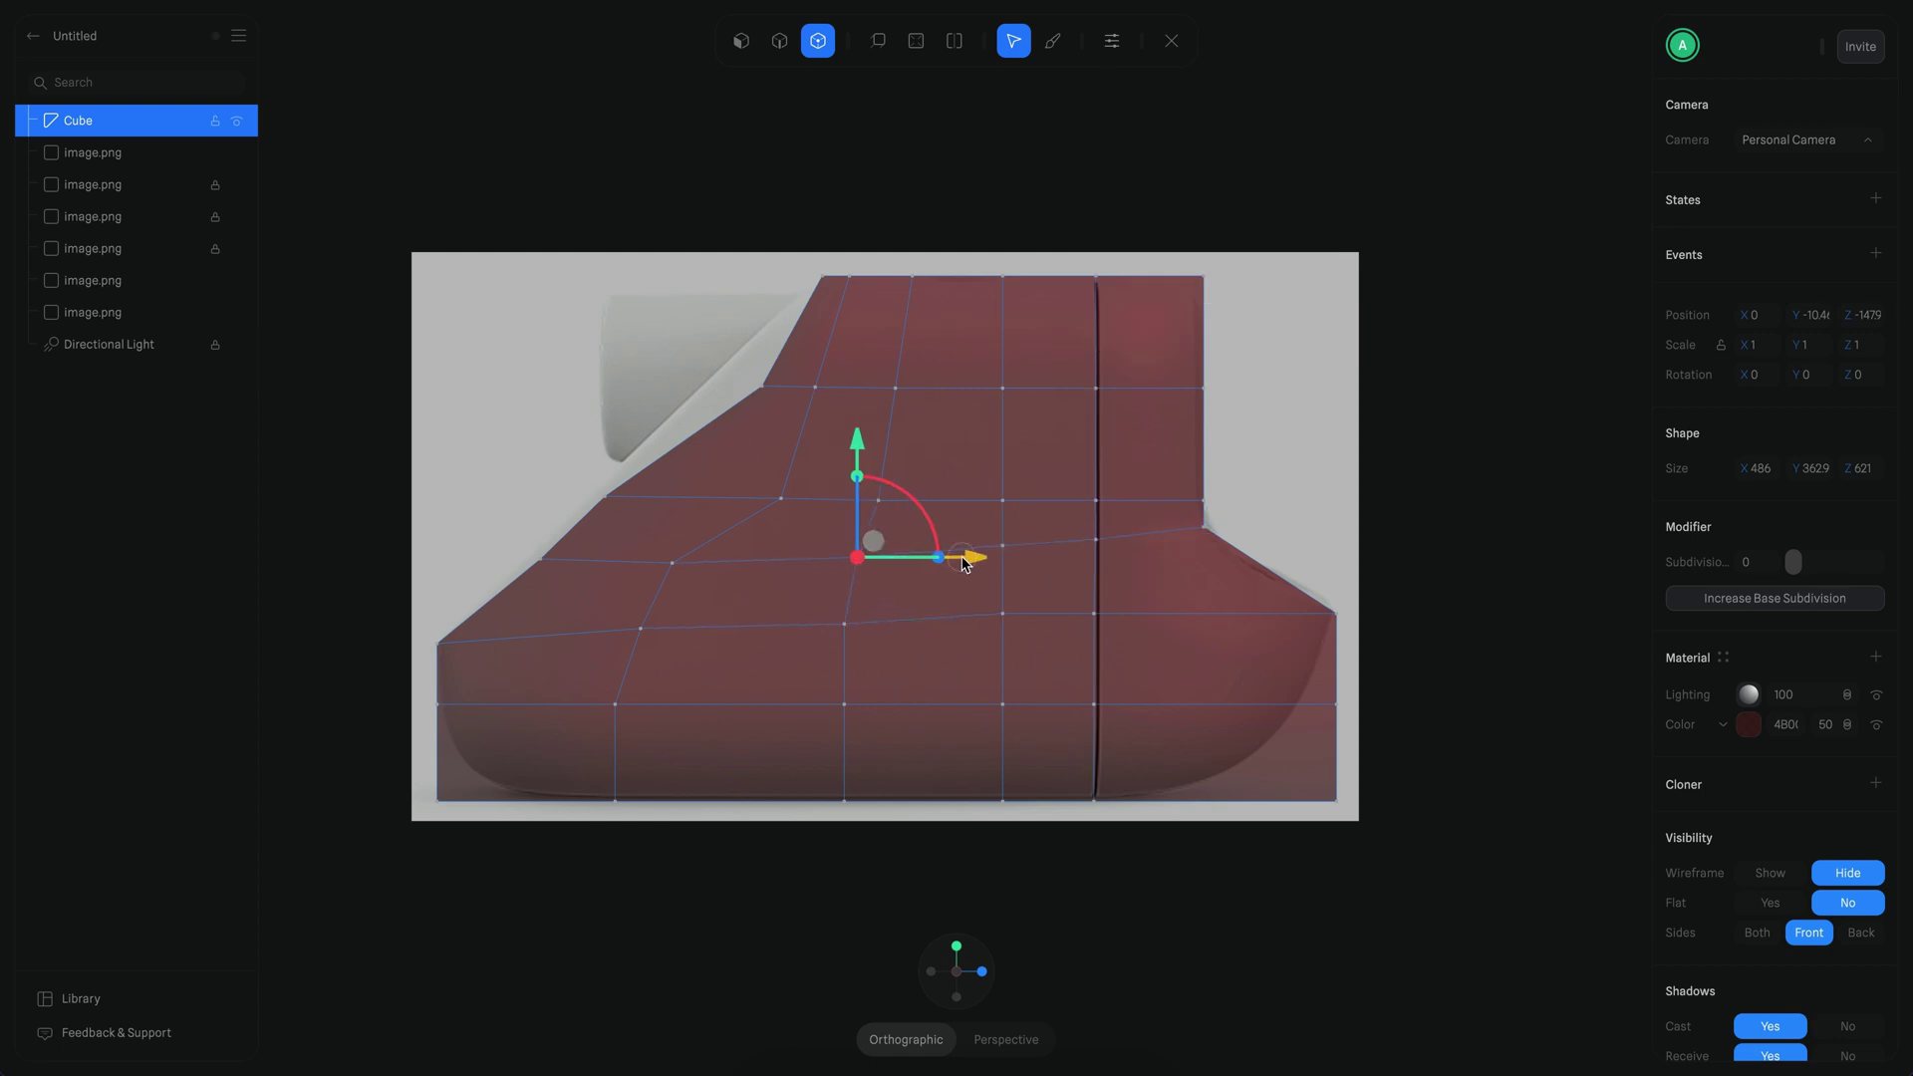
{"action": "left_click_drag", "start_coordinate": [890, 397], "coordinate": [623, 514]}
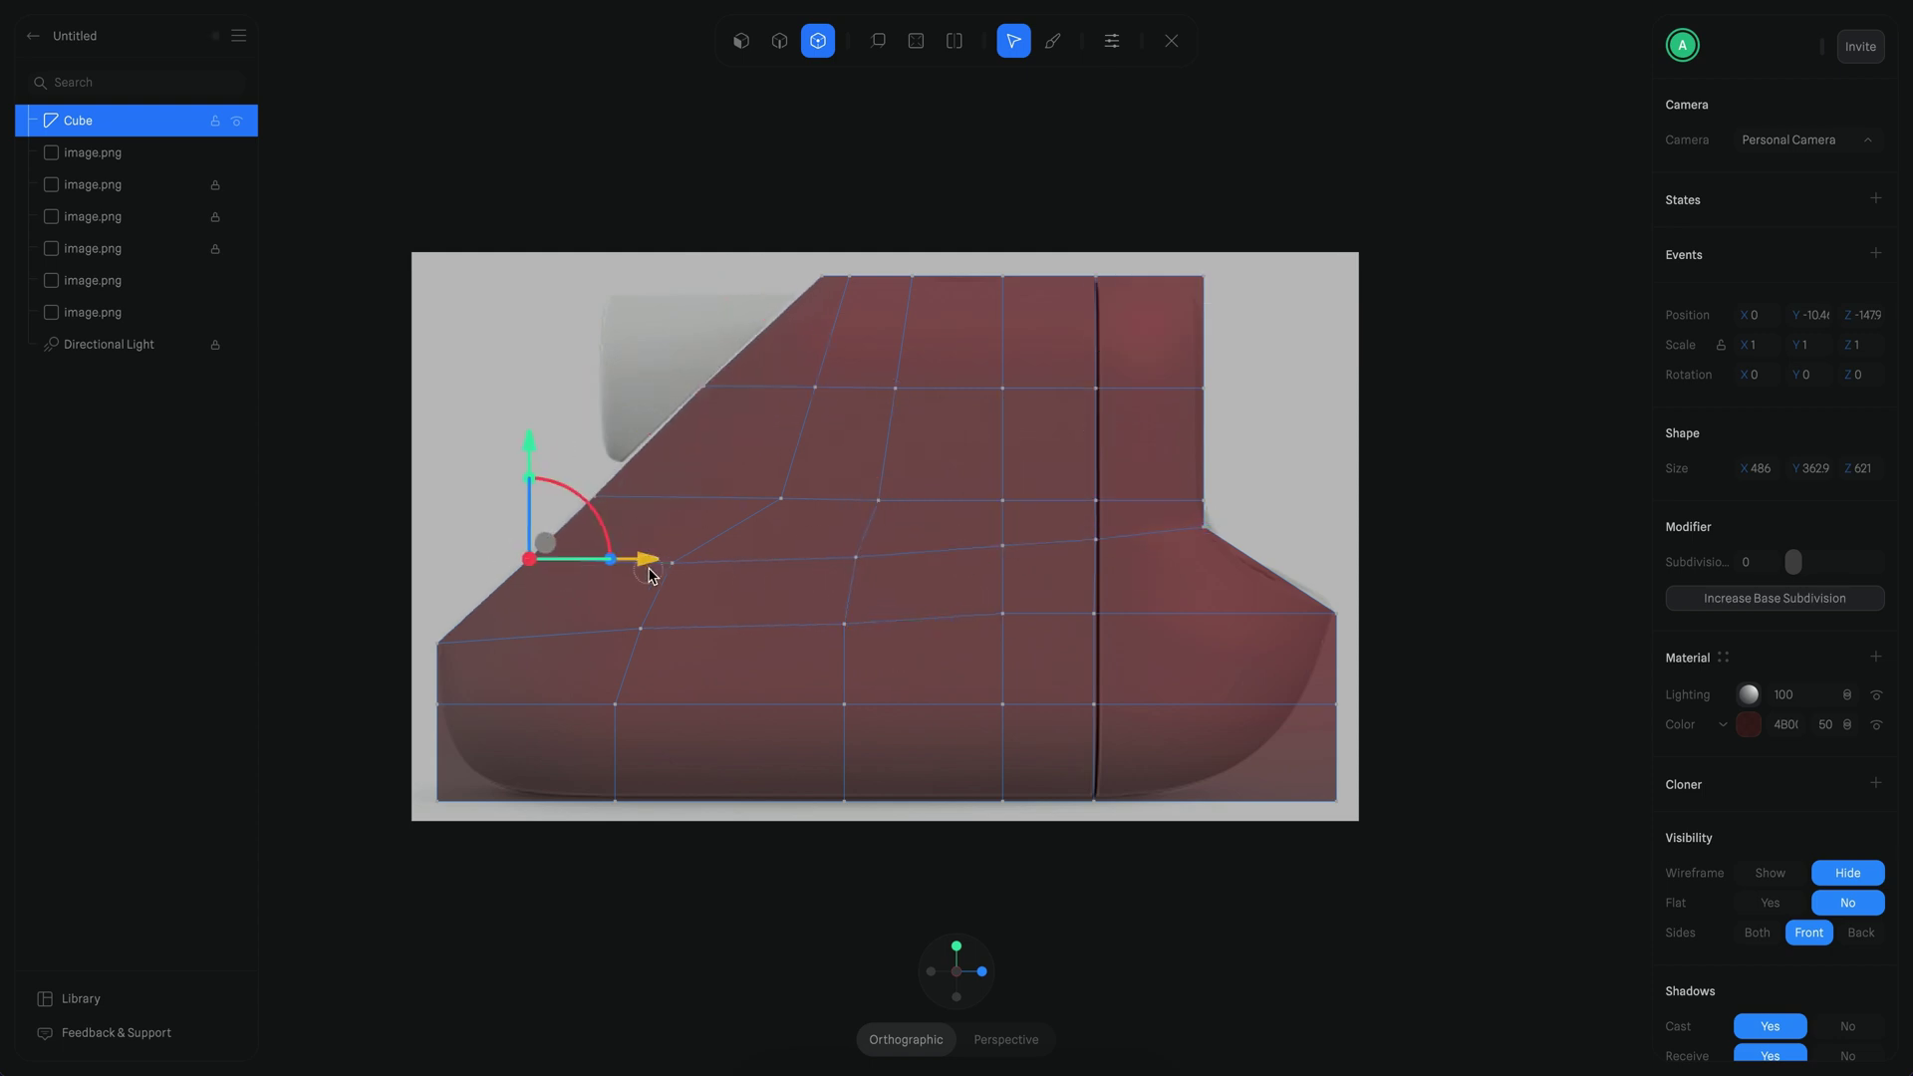
{"action": "left_click", "coordinate": [780, 498]}
{"action": "left_click_drag", "start_coordinate": [897, 508], "coordinate": [835, 511]}
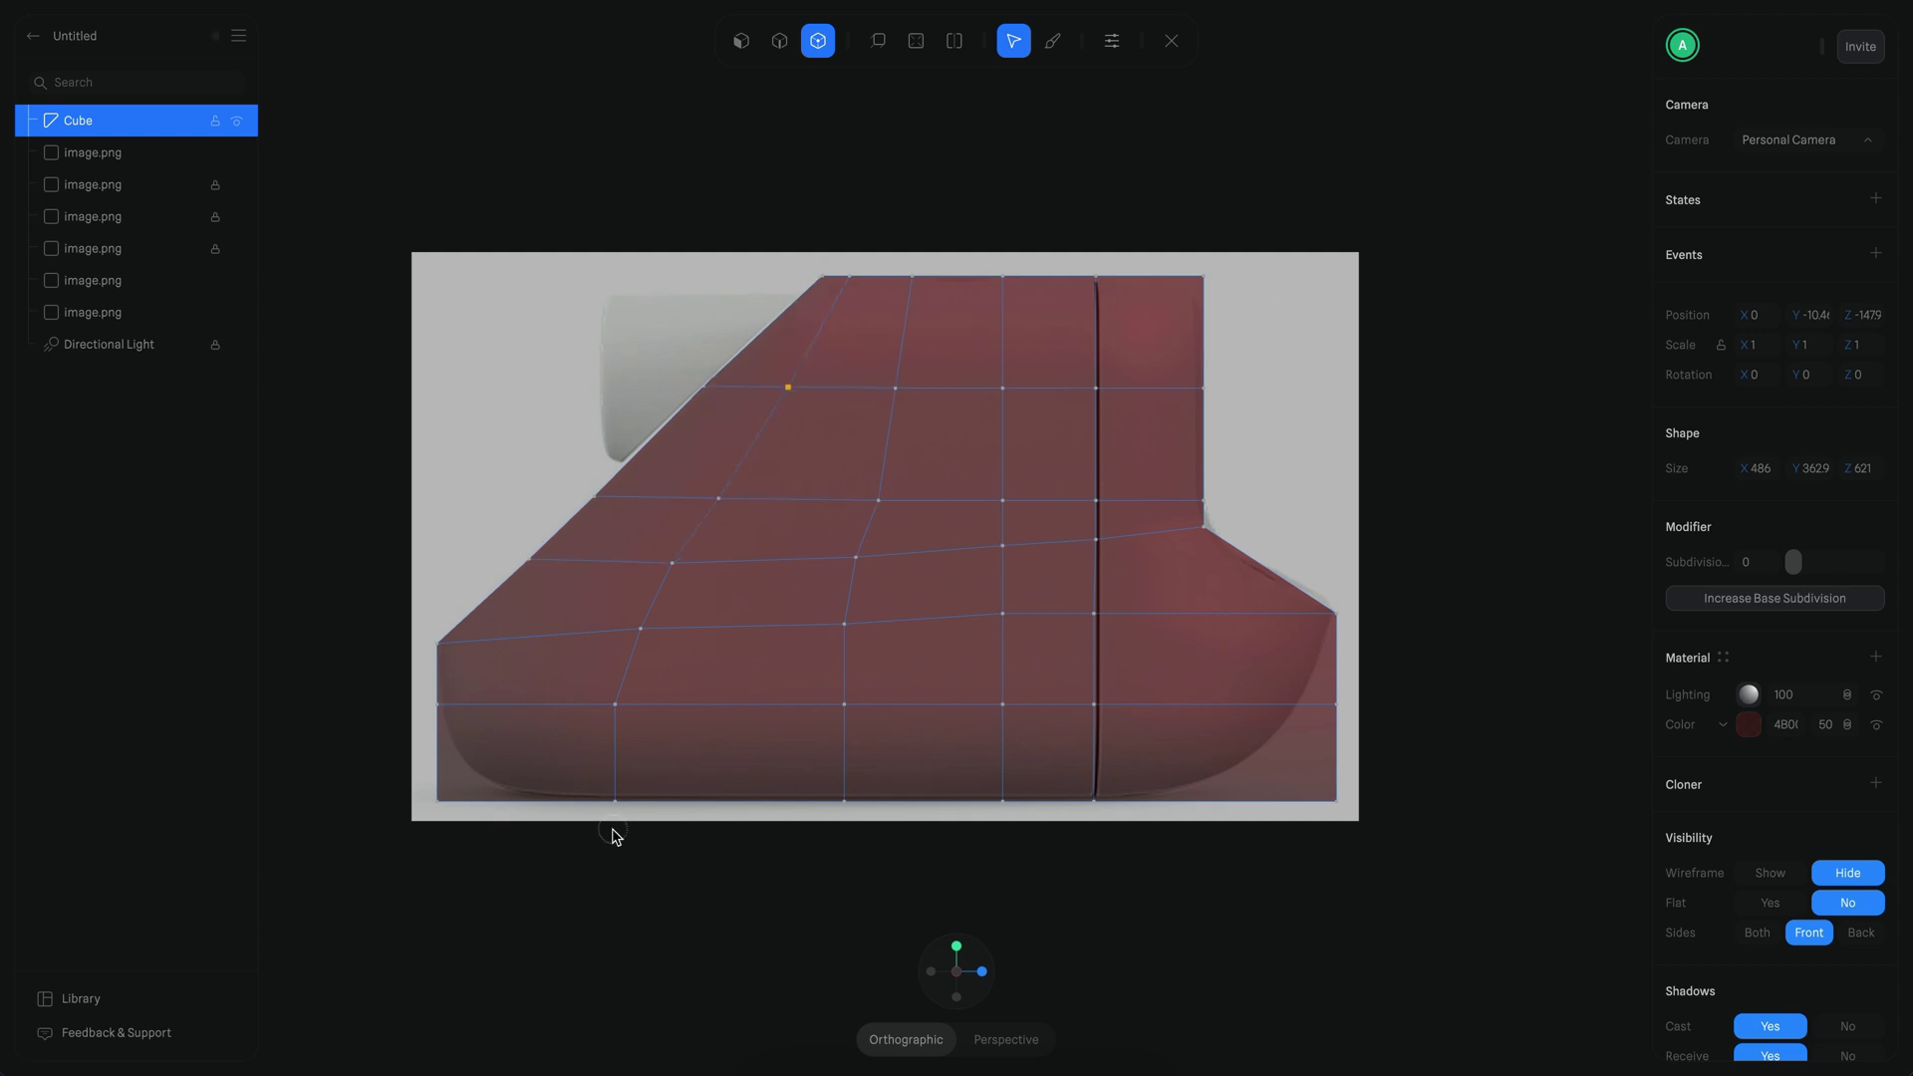
Step: Cut a vertical edge loop through the front section and shape the lower front corner to the reference's curve
{"action": "left_click_drag", "start_coordinate": [1333, 820], "coordinate": [1320, 820]}
{"action": "key", "text": "ctrl+r"}
{"action": "left_click", "coordinate": [1205, 648]}
{"action": "left_click", "coordinate": [1275, 830]}
{"action": "left_click_drag", "start_coordinate": [1224, 695], "coordinate": [1224, 672]}
Step: Adjust the vertices around the protruding front lip to match its outline and even out the nearby mesh
{"action": "scroll", "coordinate": [1420, 709], "scroll_direction": "up", "scroll_amount": 3}
{"action": "left_click_drag", "start_coordinate": [1258, 458], "coordinate": [1352, 545]}
{"action": "left_click_drag", "start_coordinate": [1269, 482], "coordinate": [1338, 516]}
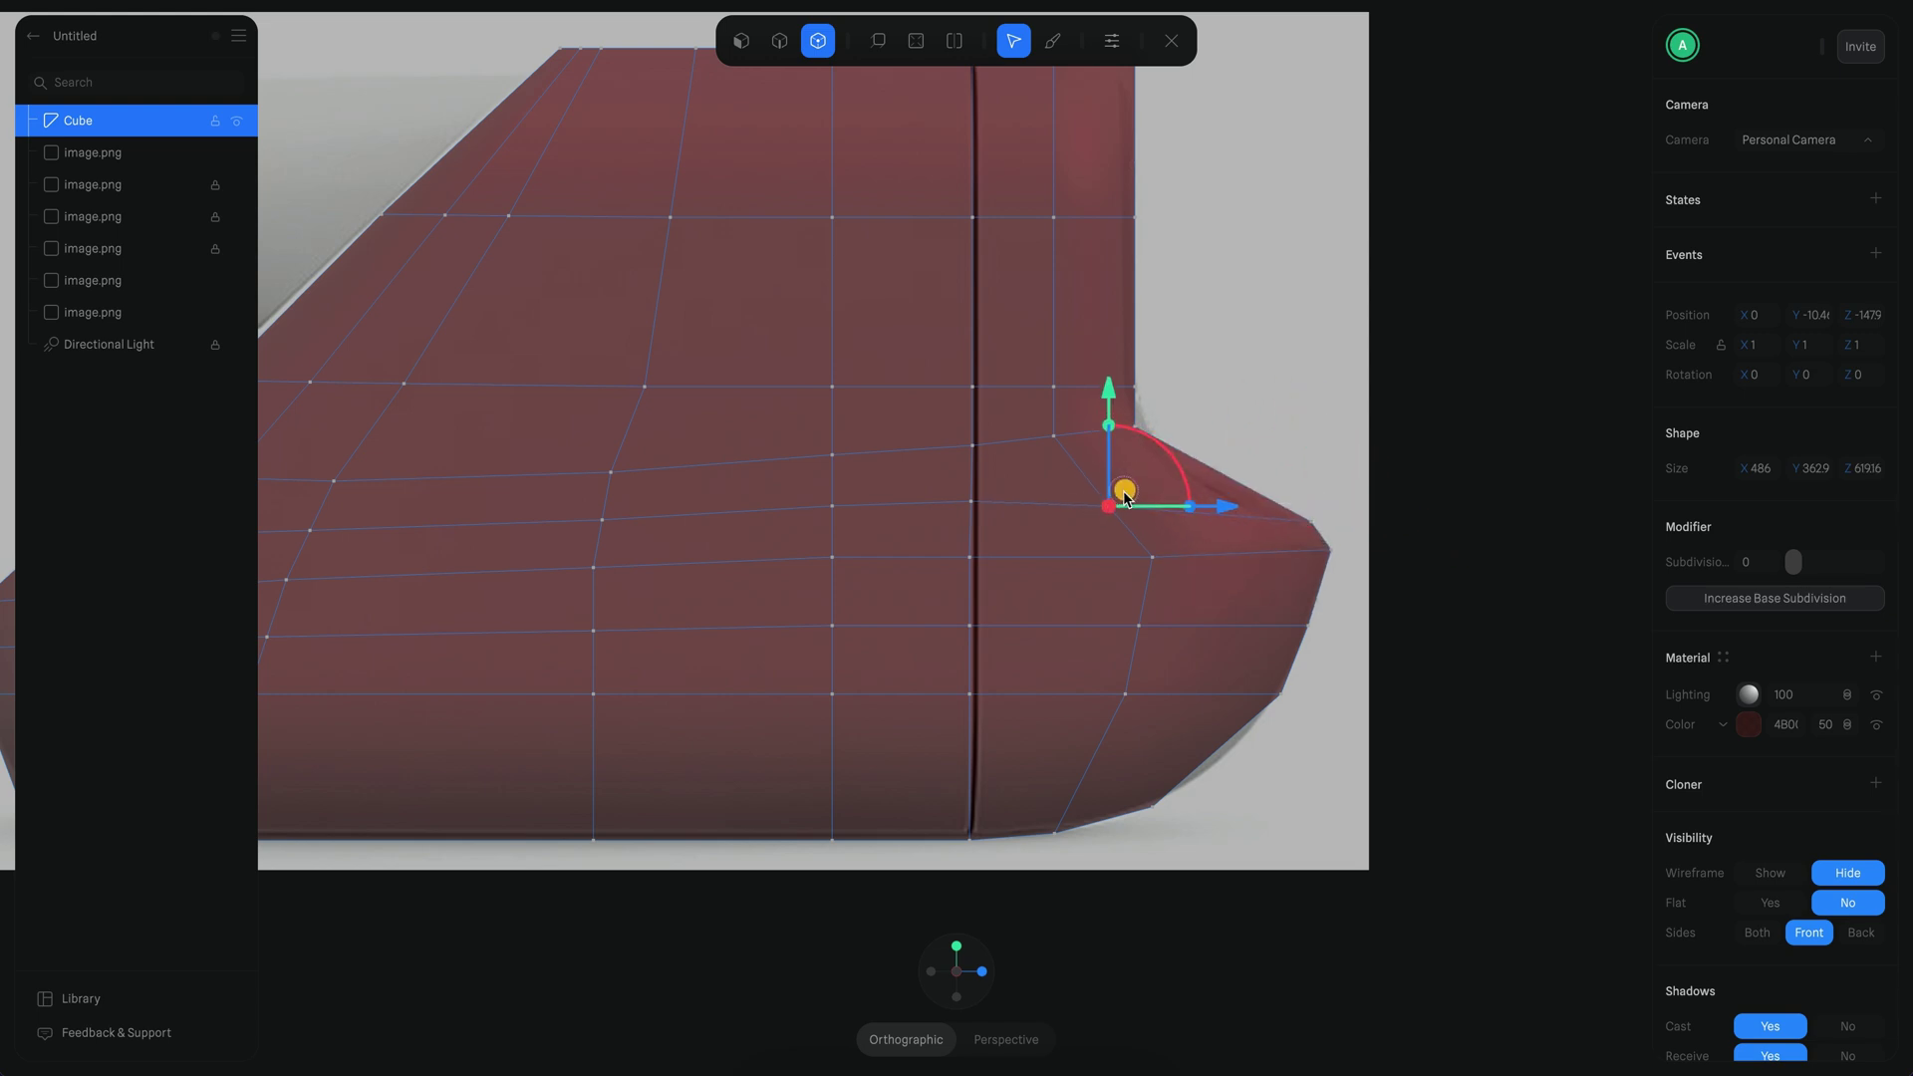
{"action": "left_click_drag", "start_coordinate": [1125, 496], "coordinate": [1117, 497]}
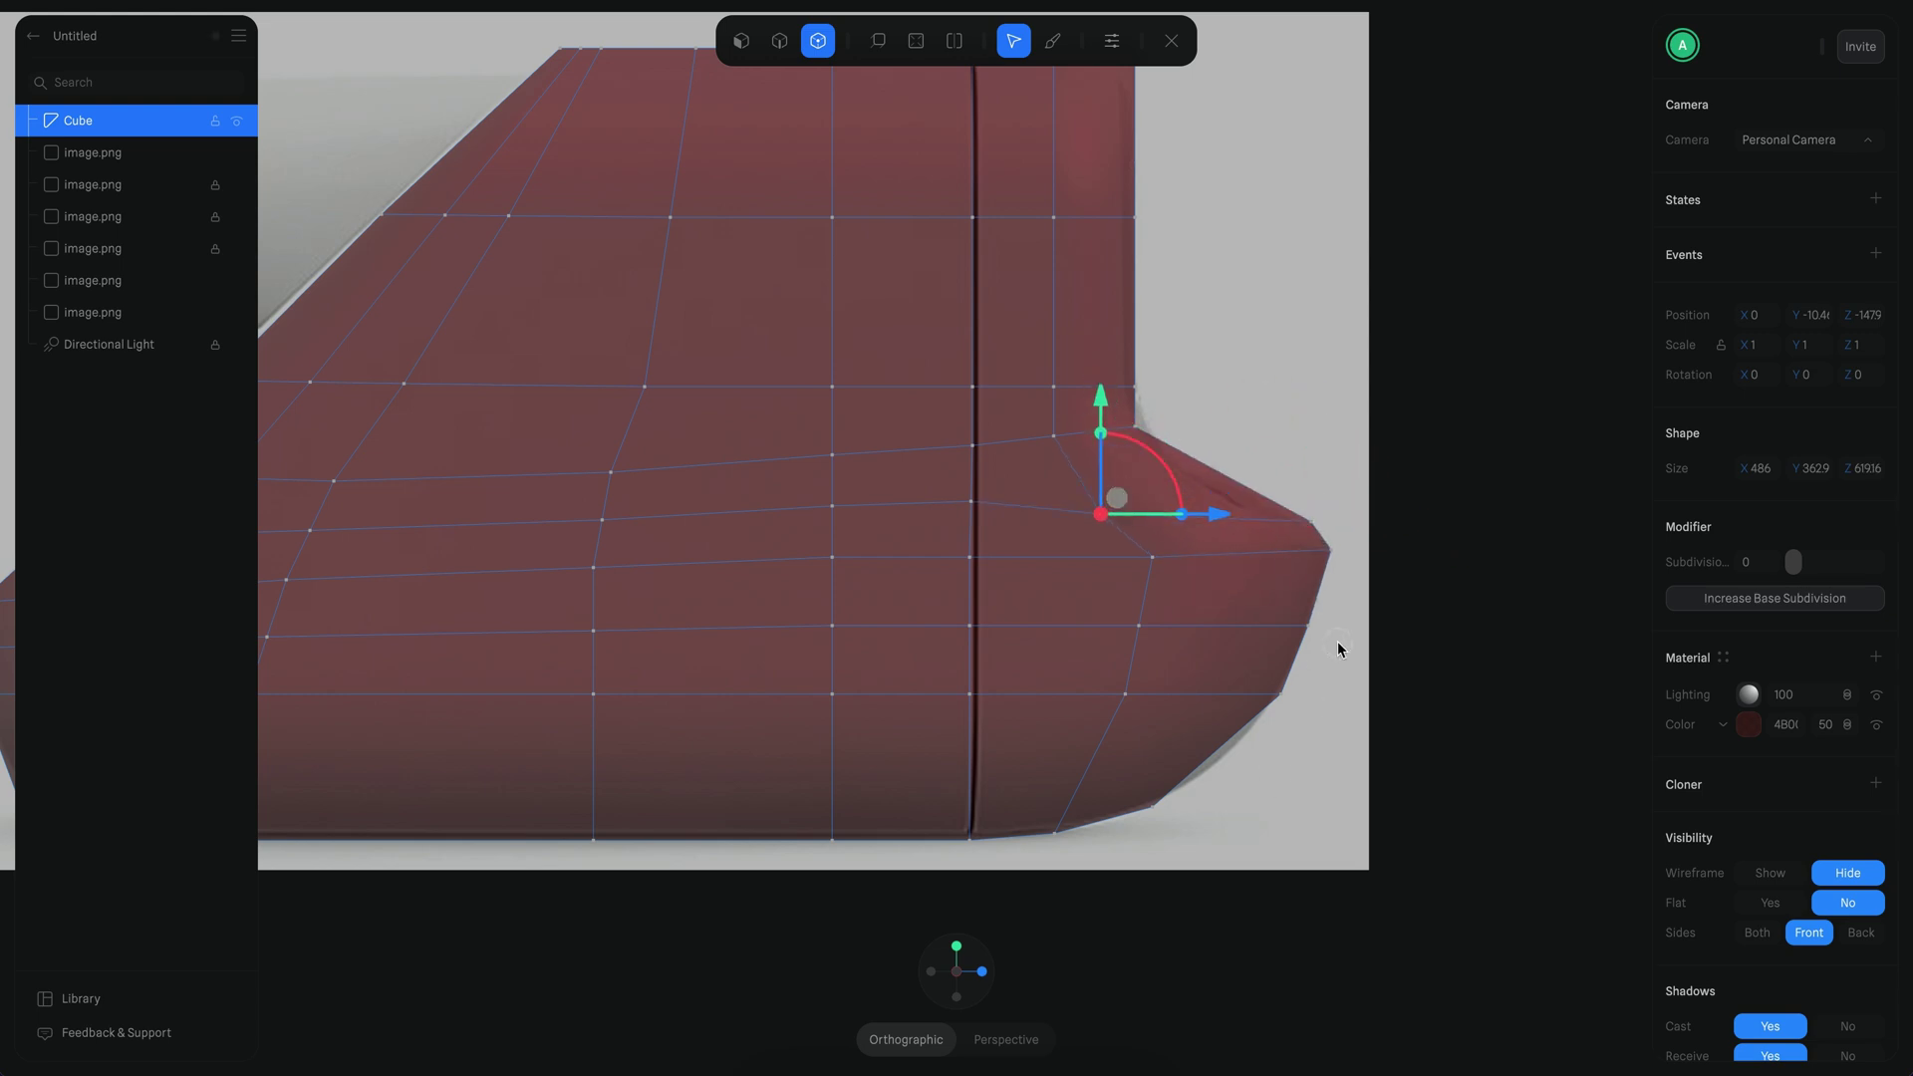
Step: In the front view, bring the bottom corner vertices inward on both sides to taper the base
{"action": "left_click", "coordinate": [979, 972]}
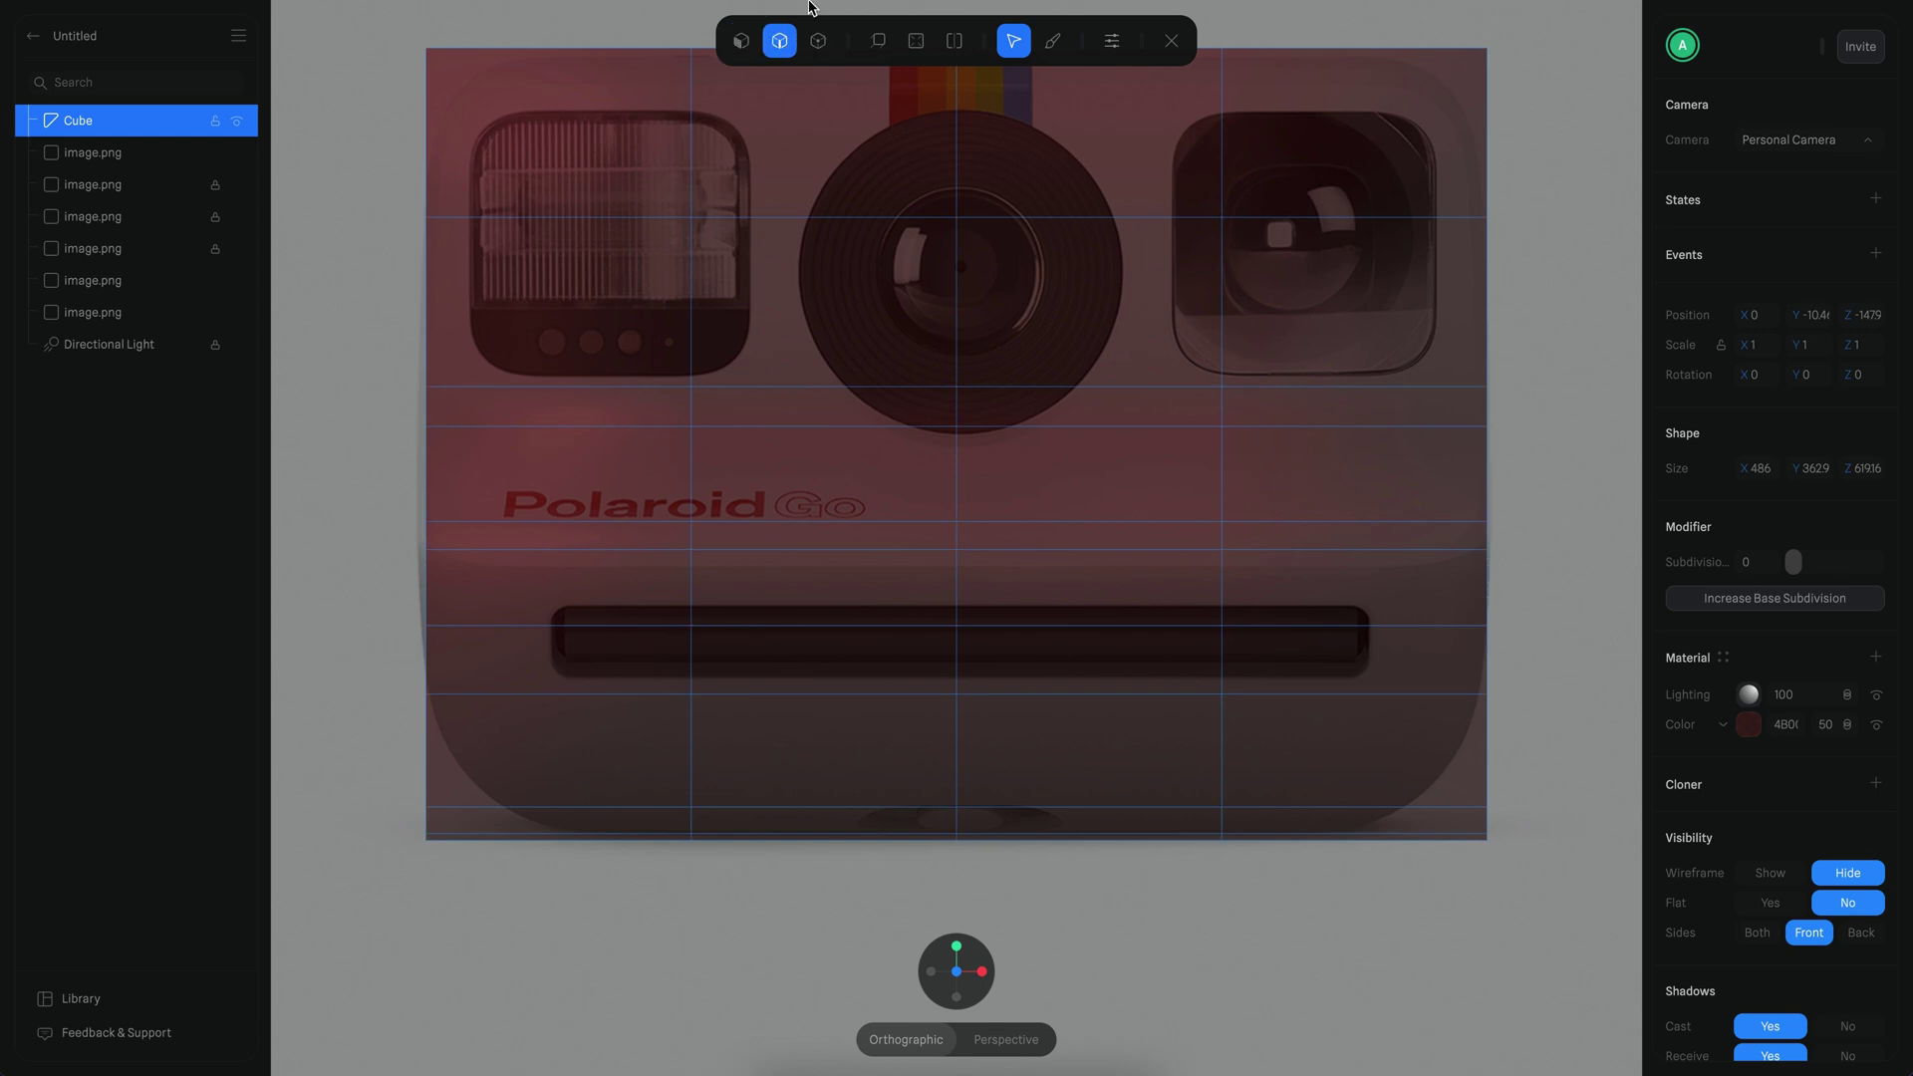
{"action": "left_click", "coordinate": [818, 40]}
{"action": "left_click", "coordinate": [1138, 835]}
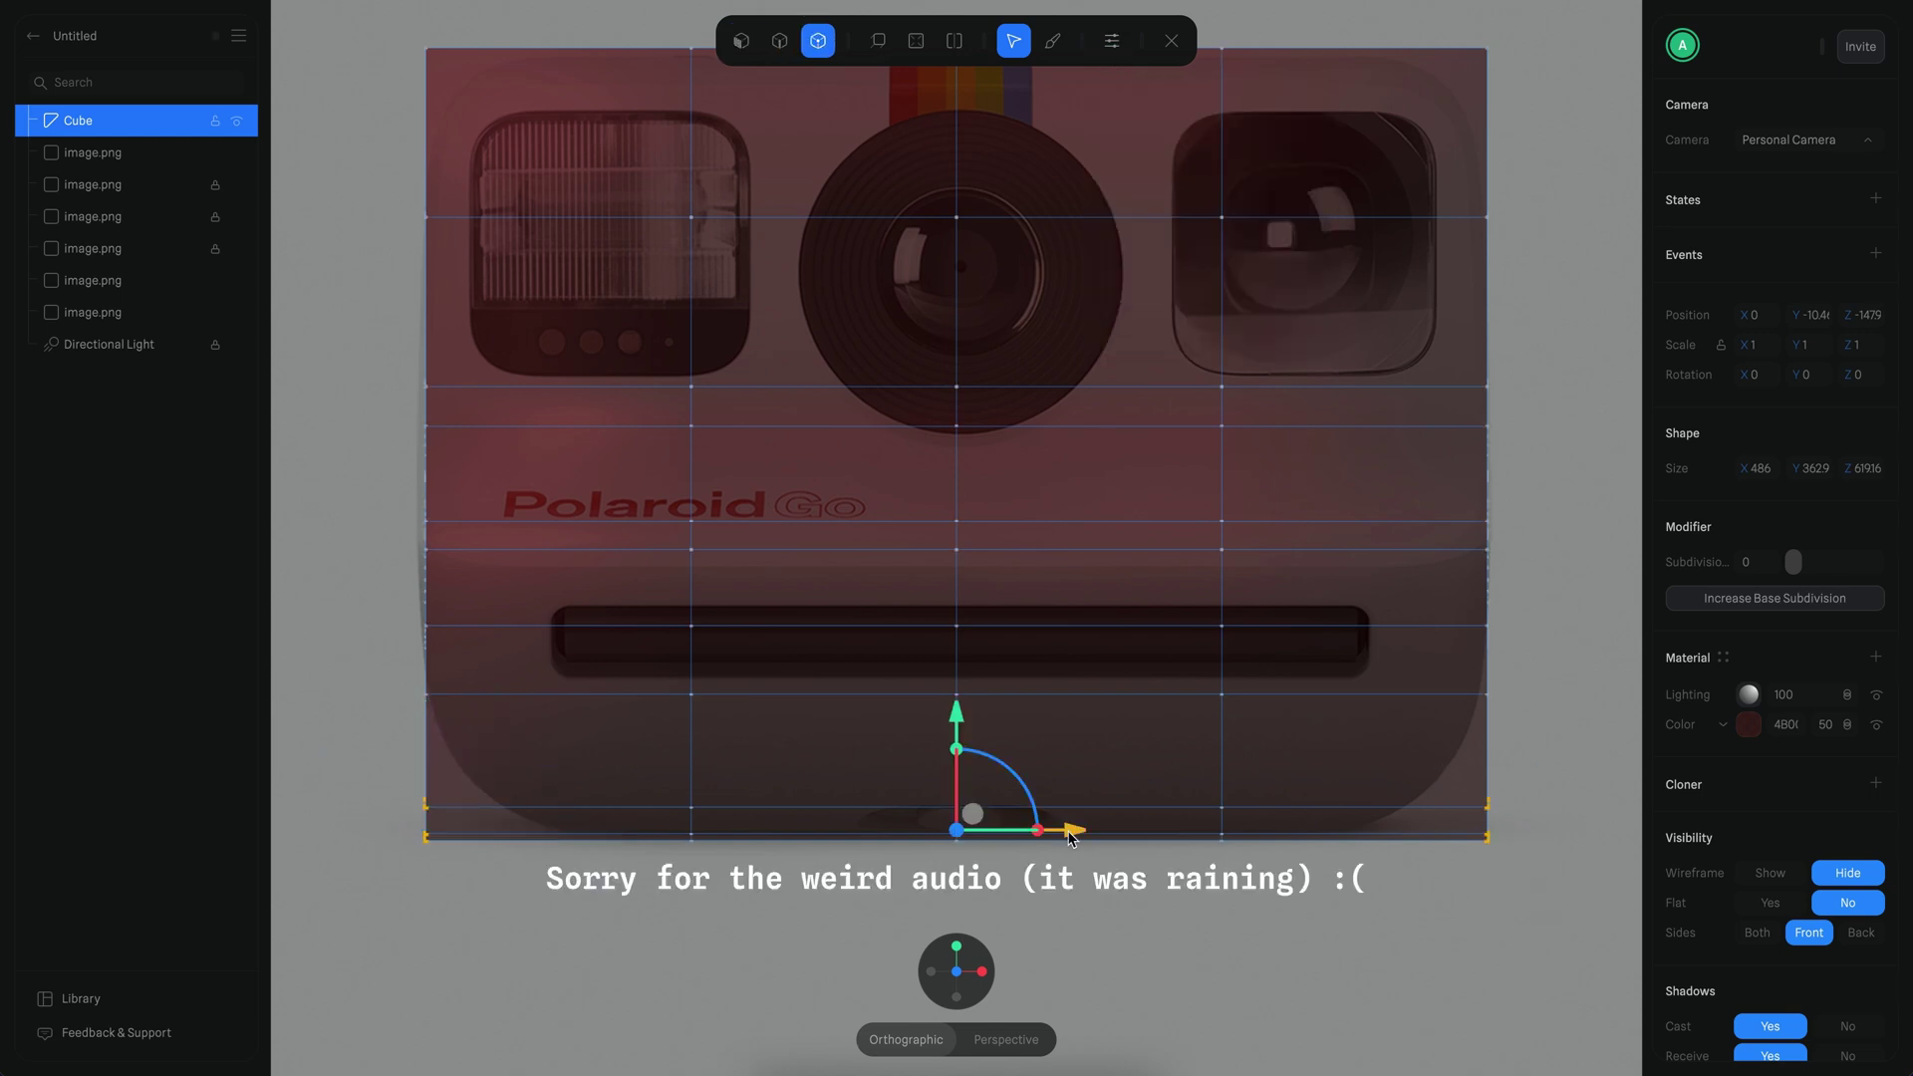
{"action": "left_click_drag", "start_coordinate": [1037, 829], "coordinate": [1028, 833]}
Step: Spread the two inner vertical loops outward and cut an additional vertical loop on each side of the center
{"action": "scroll", "coordinate": [1327, 480], "scroll_direction": "down", "scroll_amount": 3}
{"action": "left_click_drag", "start_coordinate": [1295, 150], "coordinate": [1220, 787]}
{"action": "left_click_drag", "start_coordinate": [761, 154], "coordinate": [617, 787], "text": "shift"}
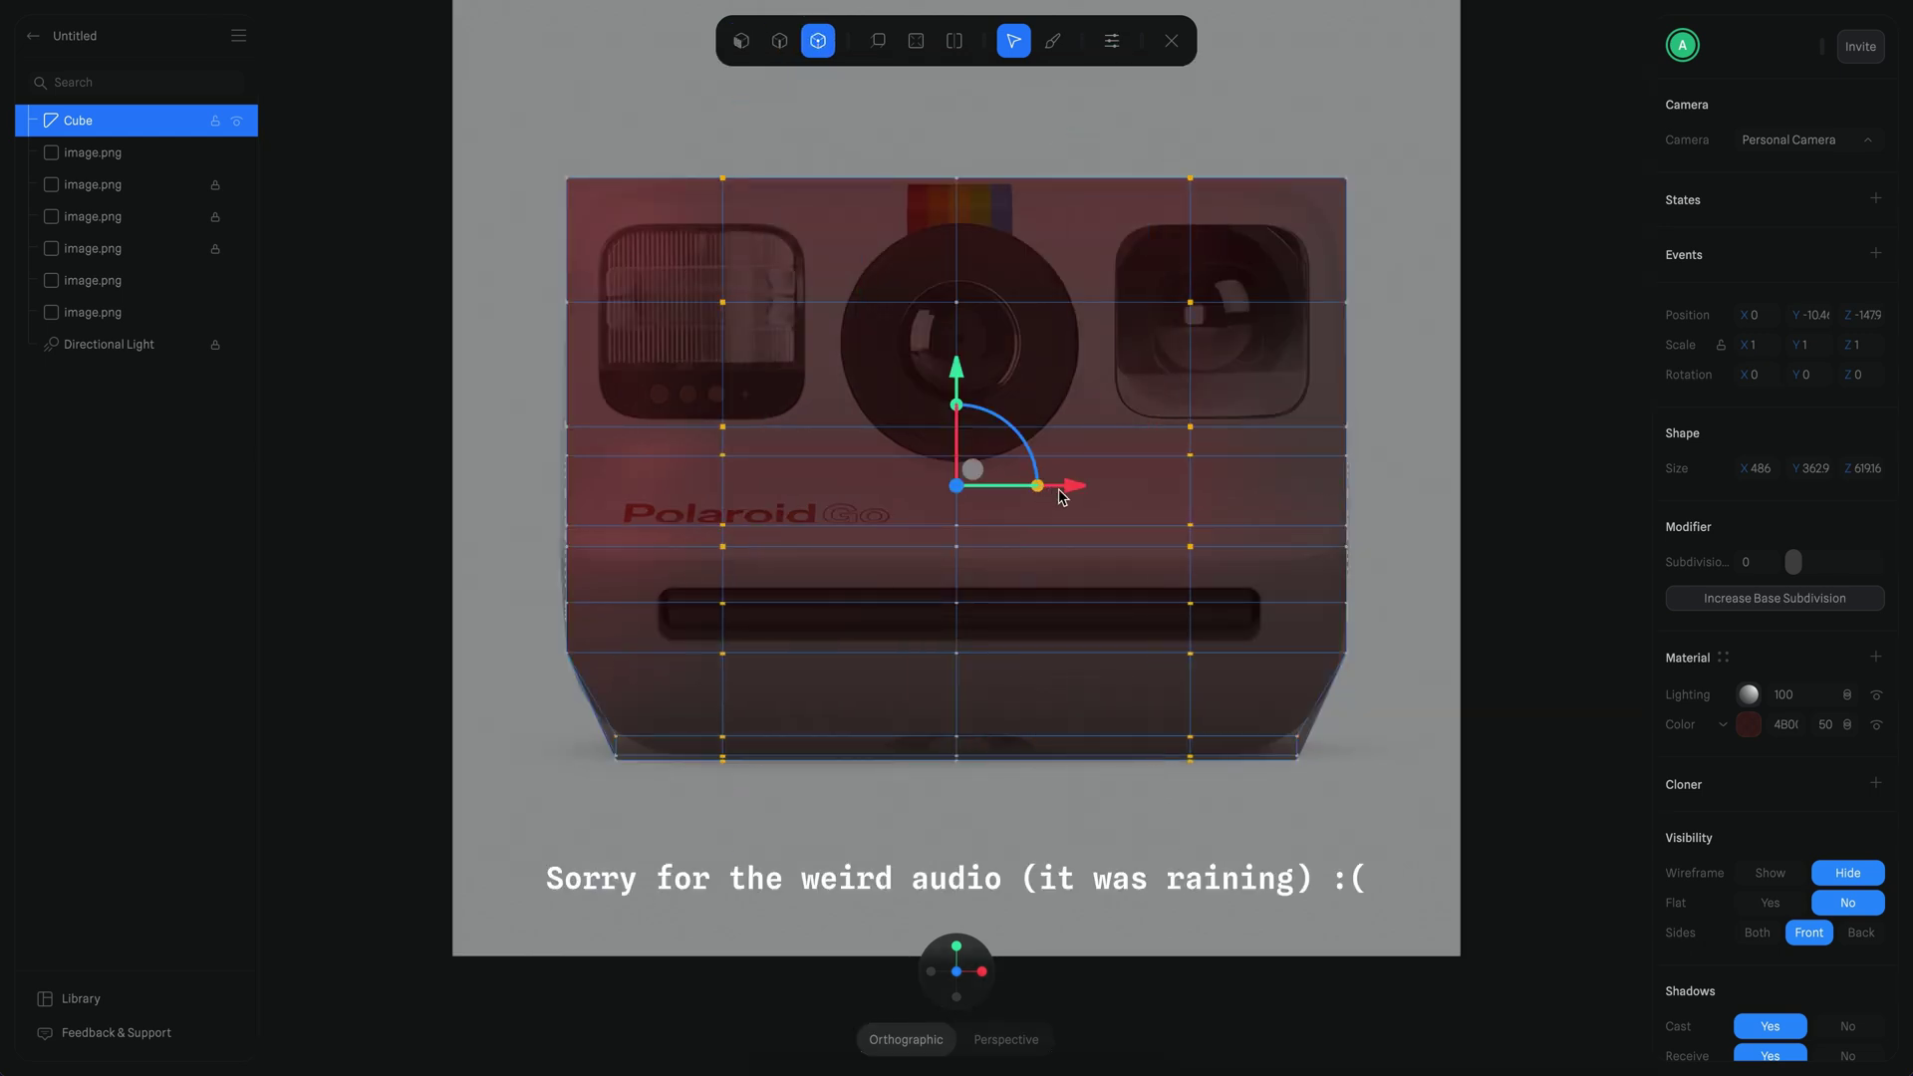
{"action": "left_click", "coordinate": [1410, 545]}
{"action": "key", "text": "ctrl+a"}
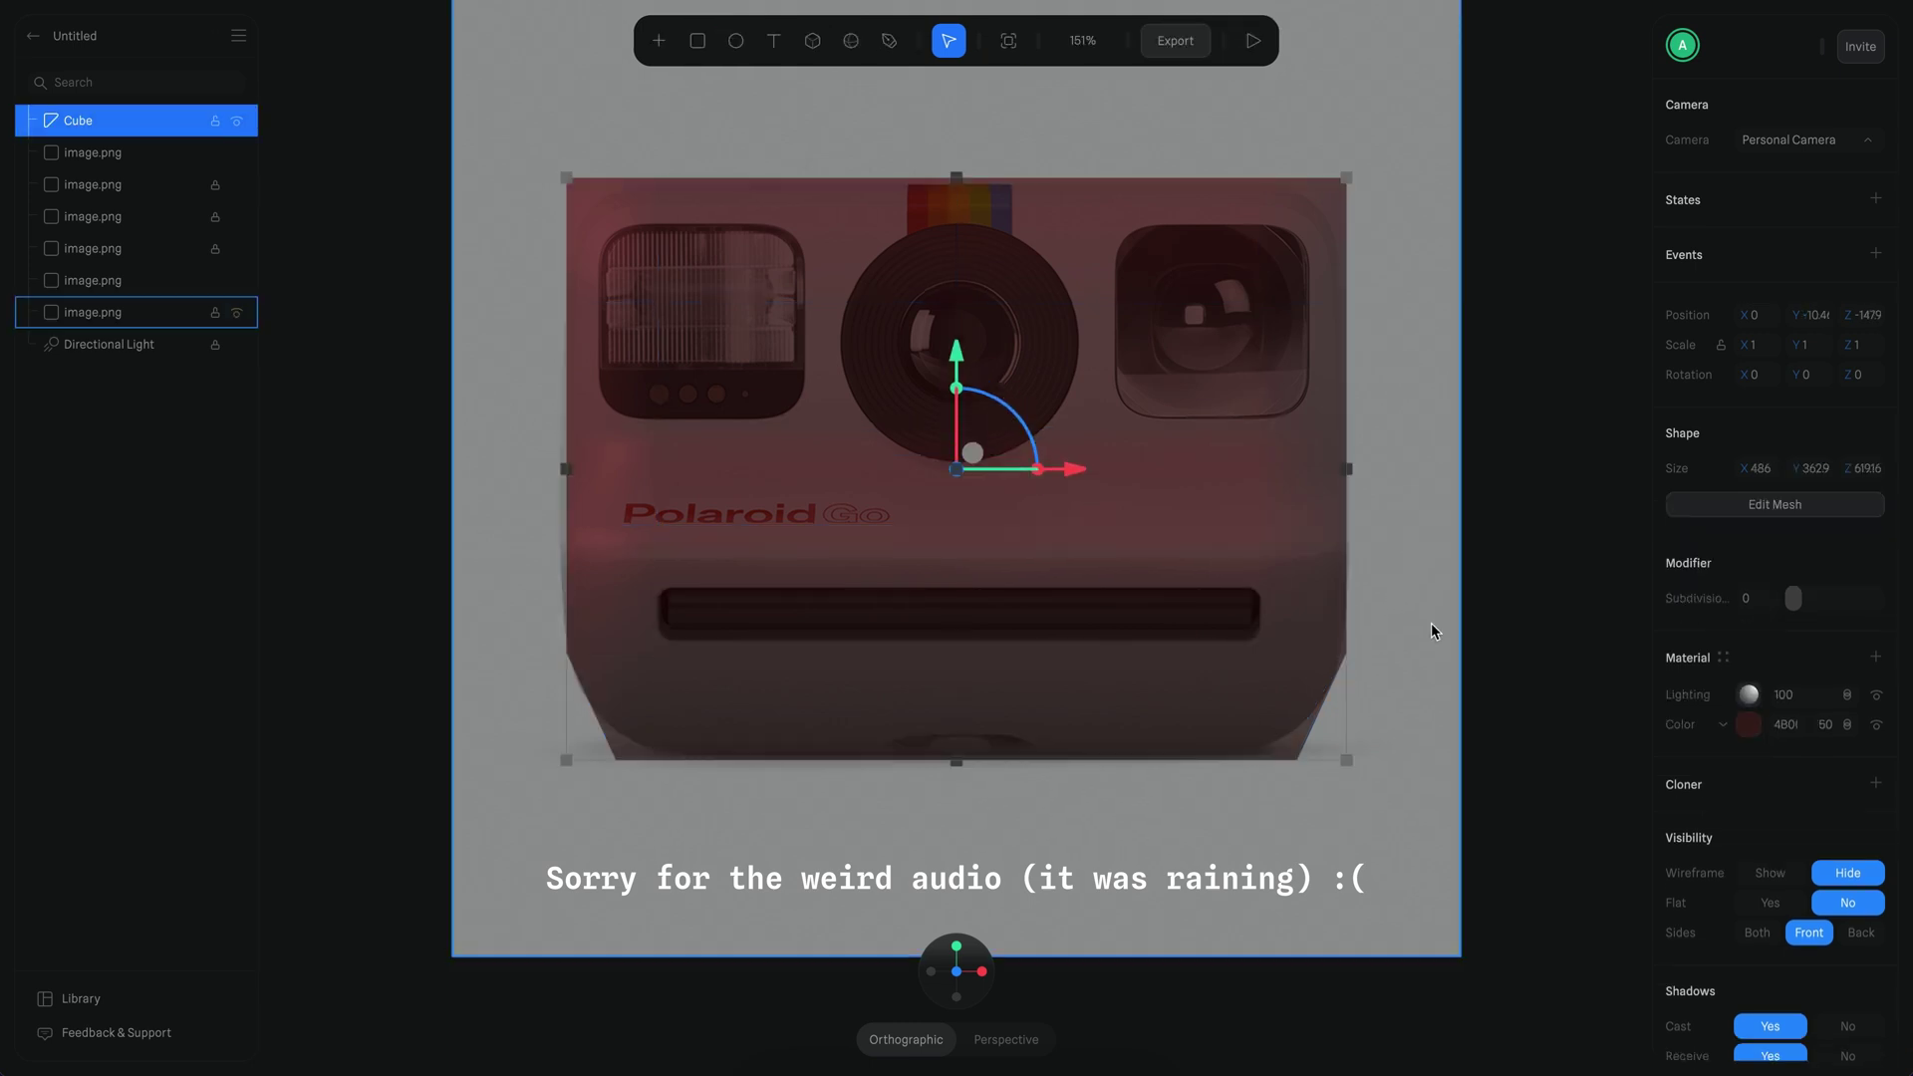
{"action": "left_click", "coordinate": [953, 39]}
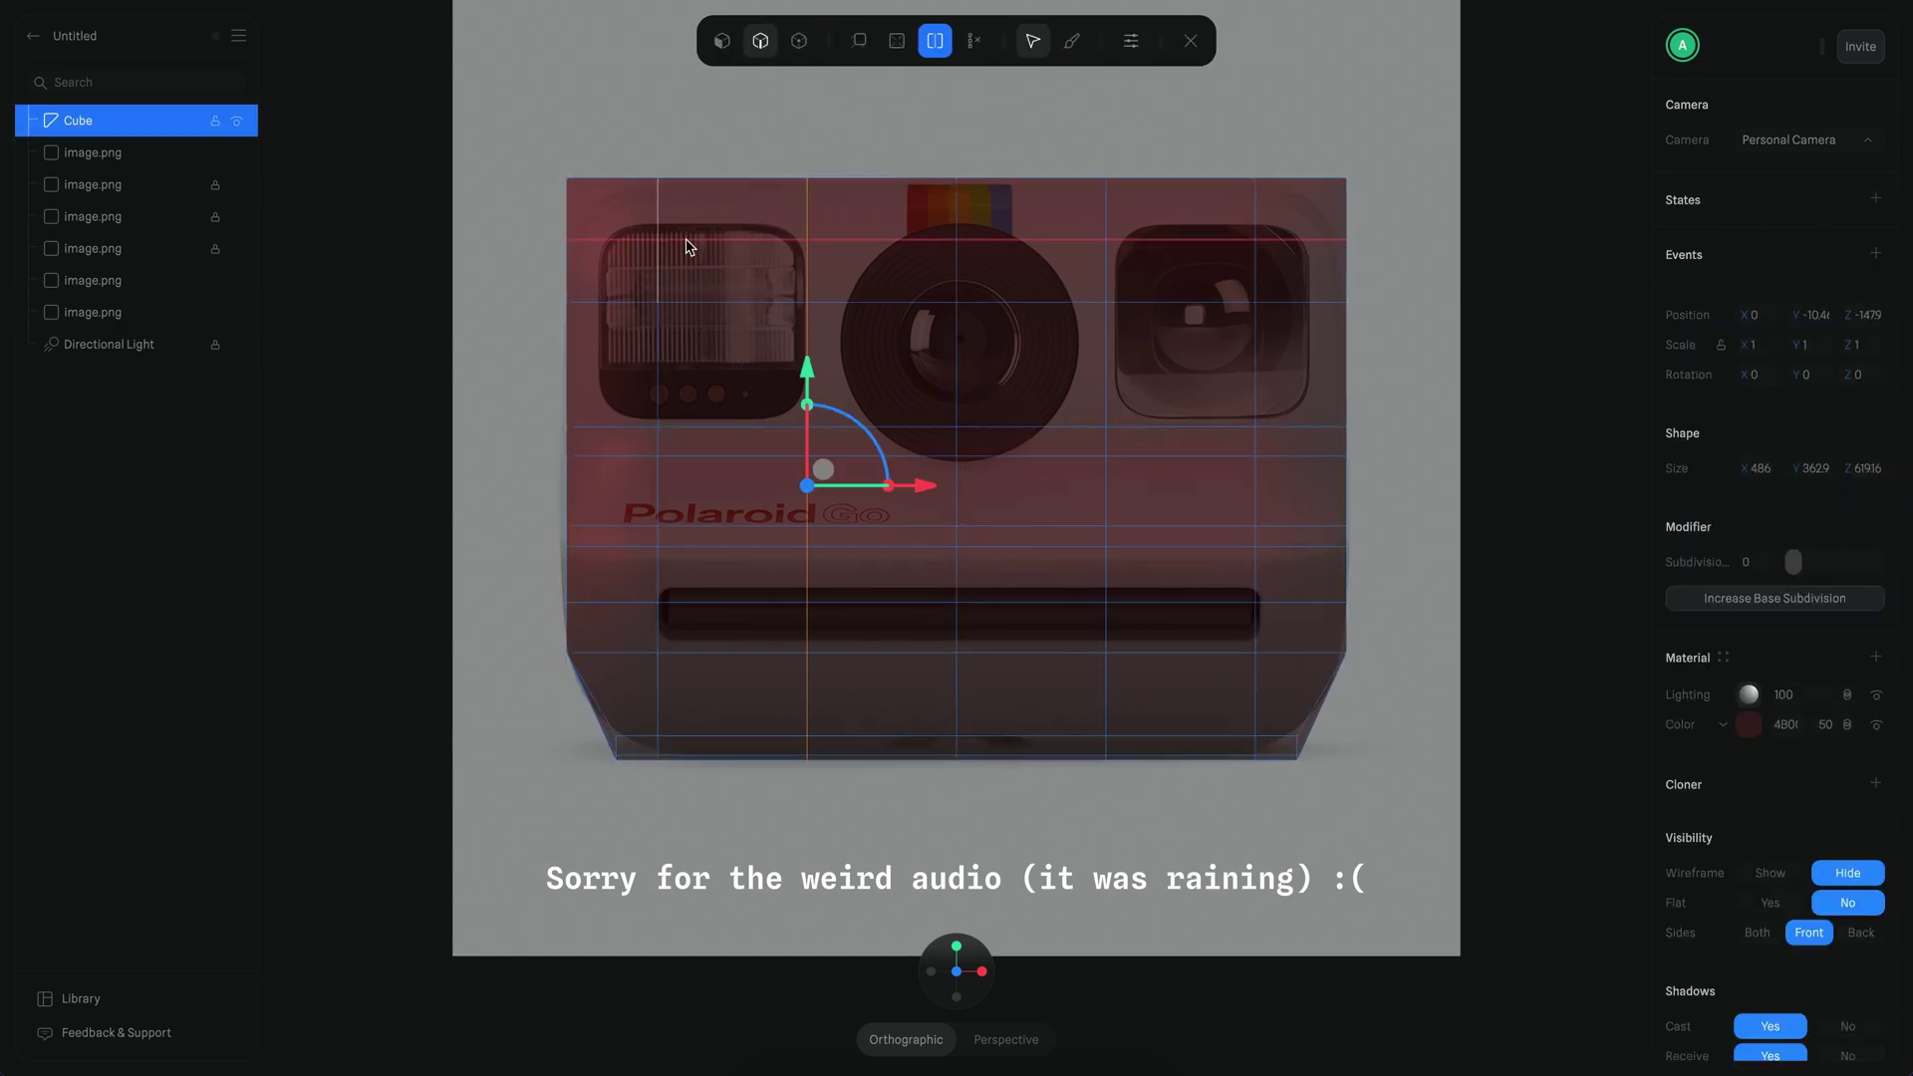
{"action": "key", "text": "1"}
Step: Shape the upper corners to the front reference's rounded outline and spread the two new vertical loops outward
{"action": "left_click_drag", "start_coordinate": [519, 103], "coordinate": [626, 264]}
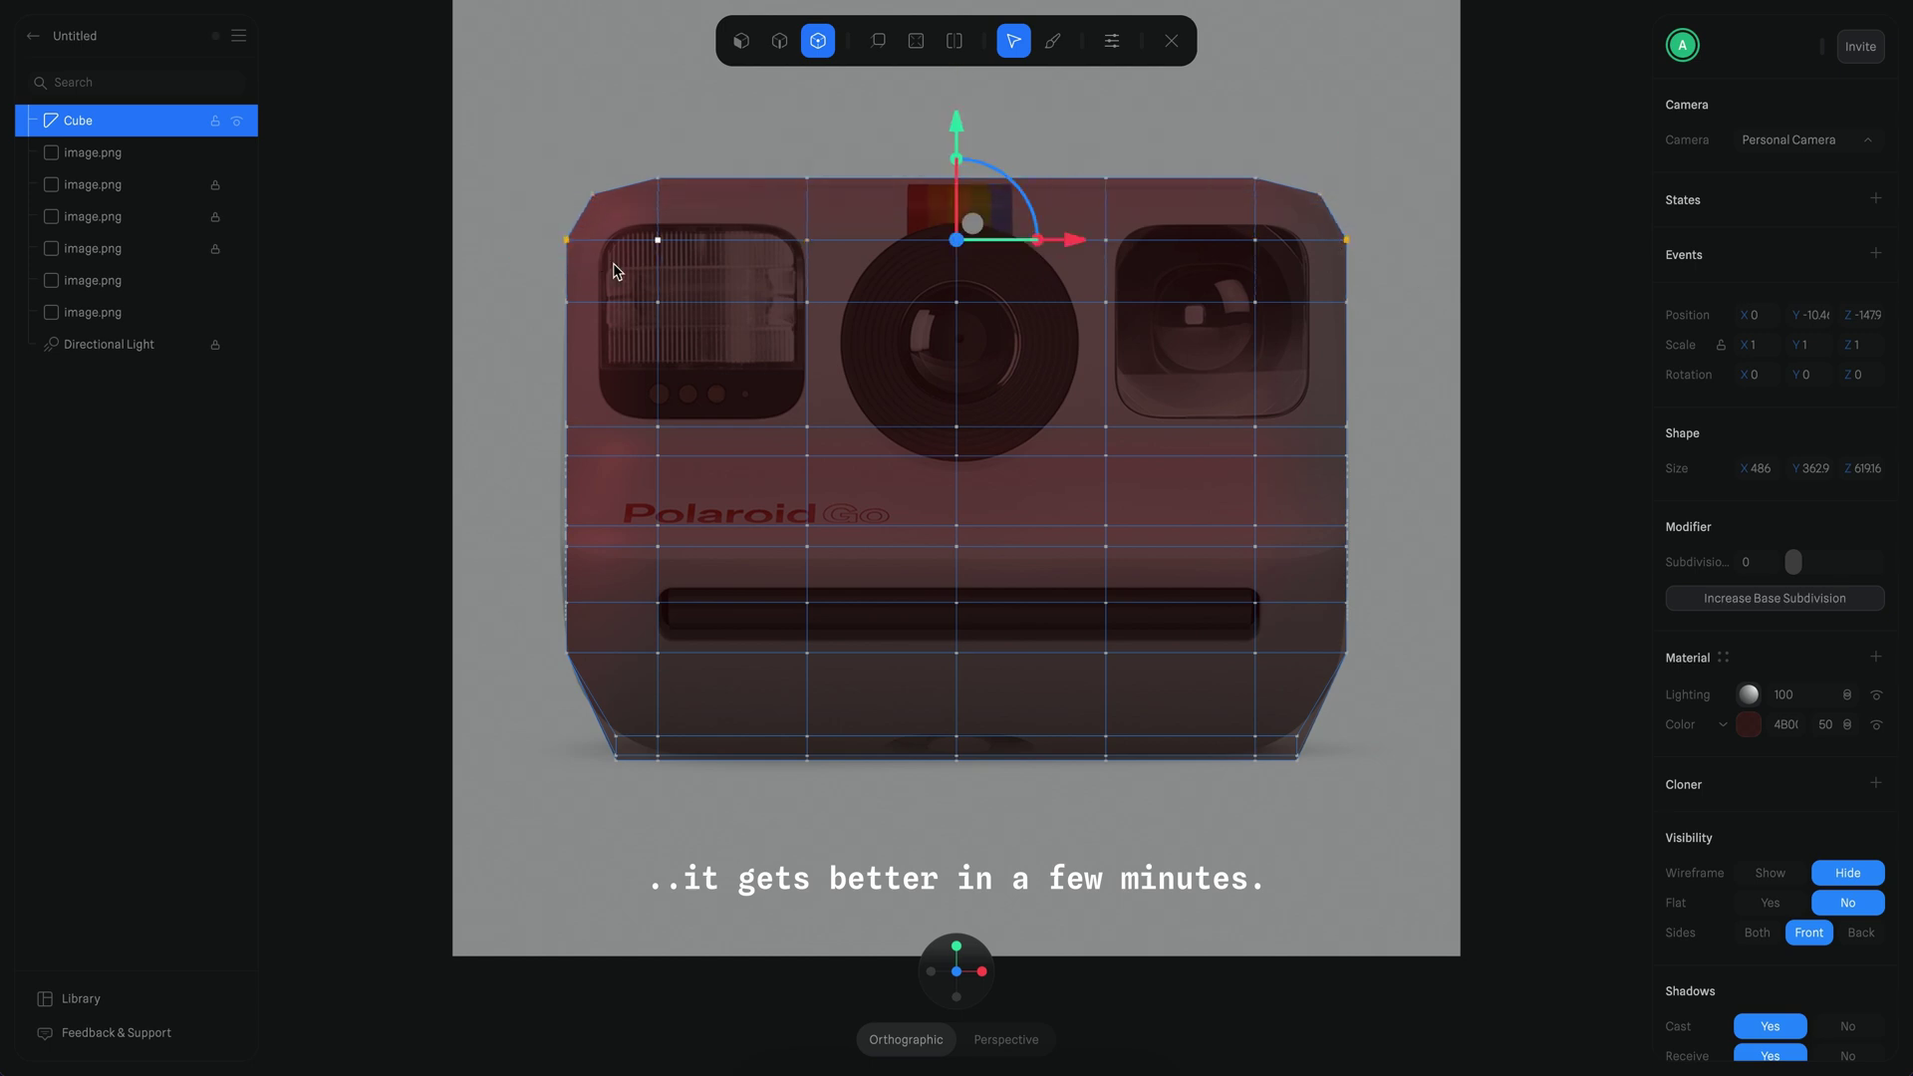
{"action": "left_click_drag", "start_coordinate": [530, 112], "coordinate": [1375, 271]}
{"action": "left_click_drag", "start_coordinate": [790, 170], "coordinate": [875, 817]}
{"action": "left_click_drag", "start_coordinate": [1036, 471], "coordinate": [1115, 469]}
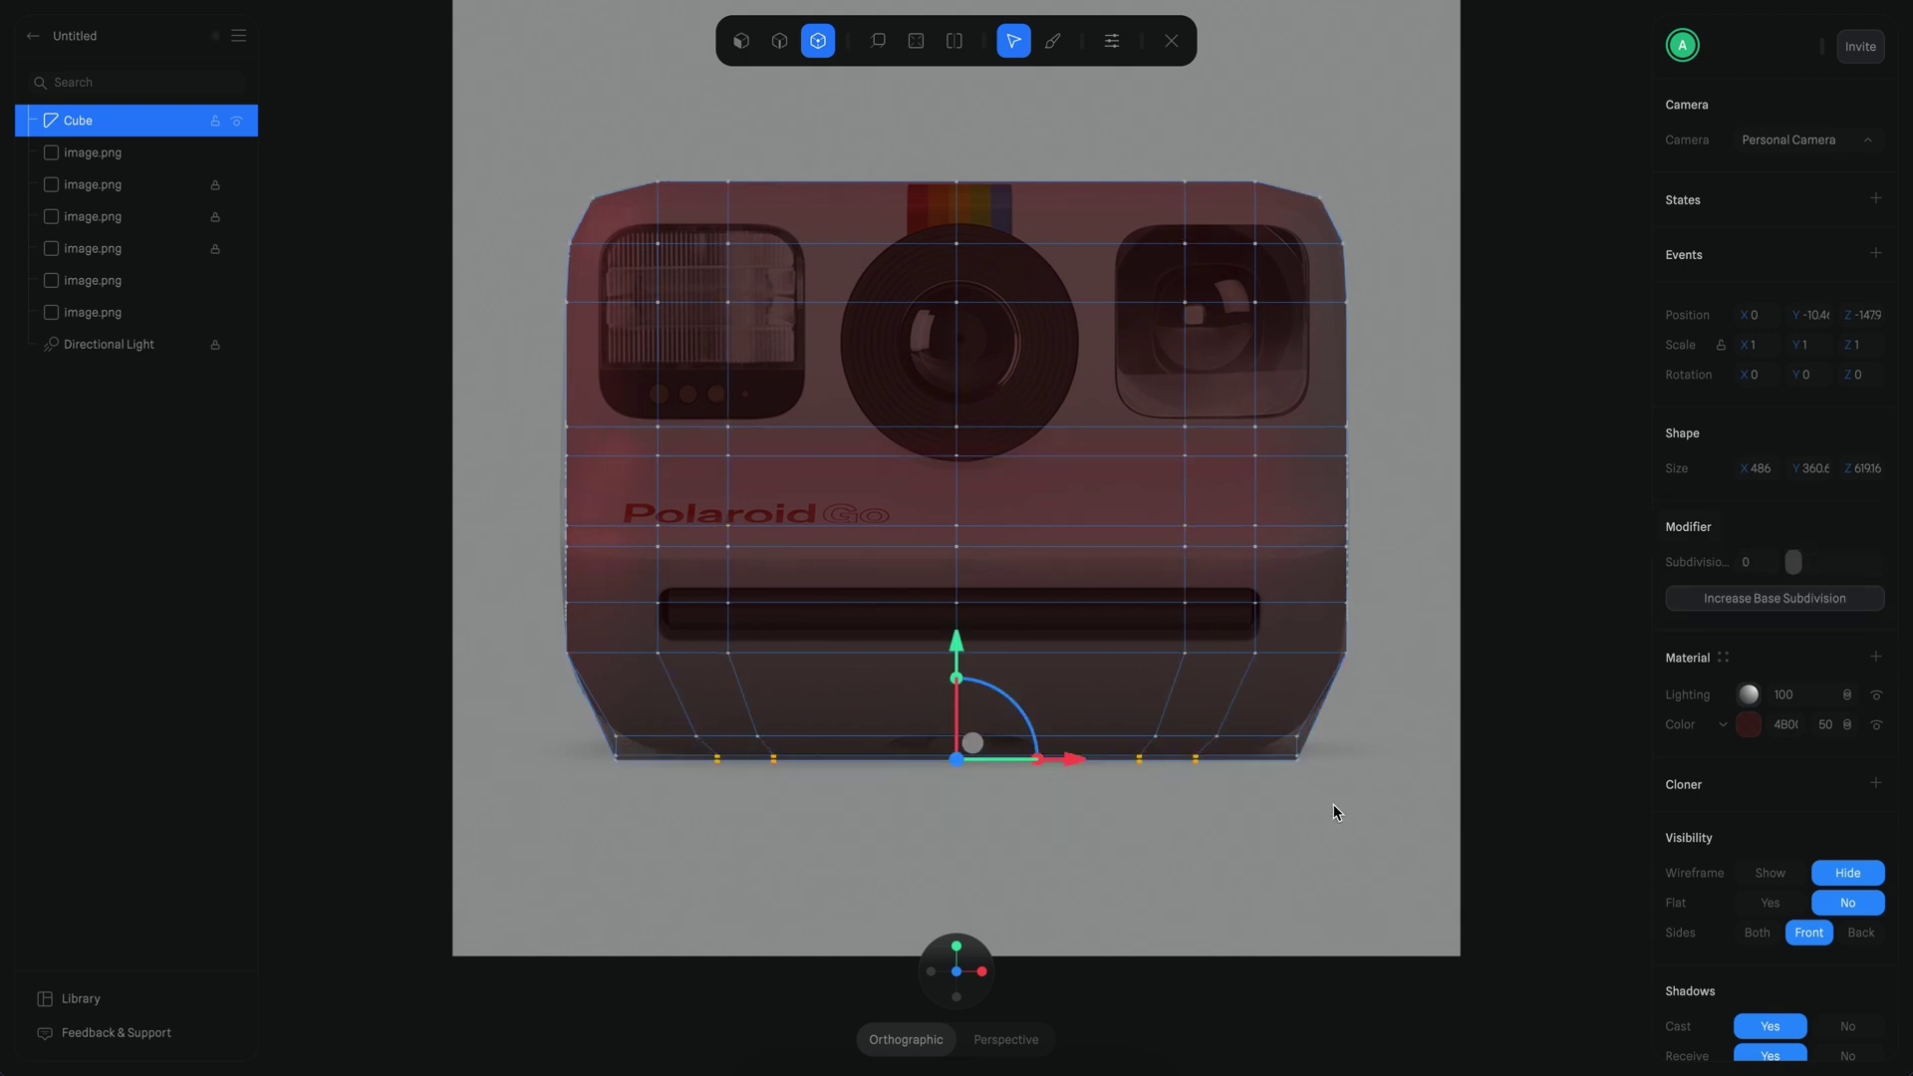
Step: Set the cube's subdivision to 4 and inspect the smoothed camera body from an angle outside mesh editing
{"action": "left_click_drag", "start_coordinate": [1793, 562], "coordinate": [1859, 562]}
{"action": "key", "text": "Escape"}
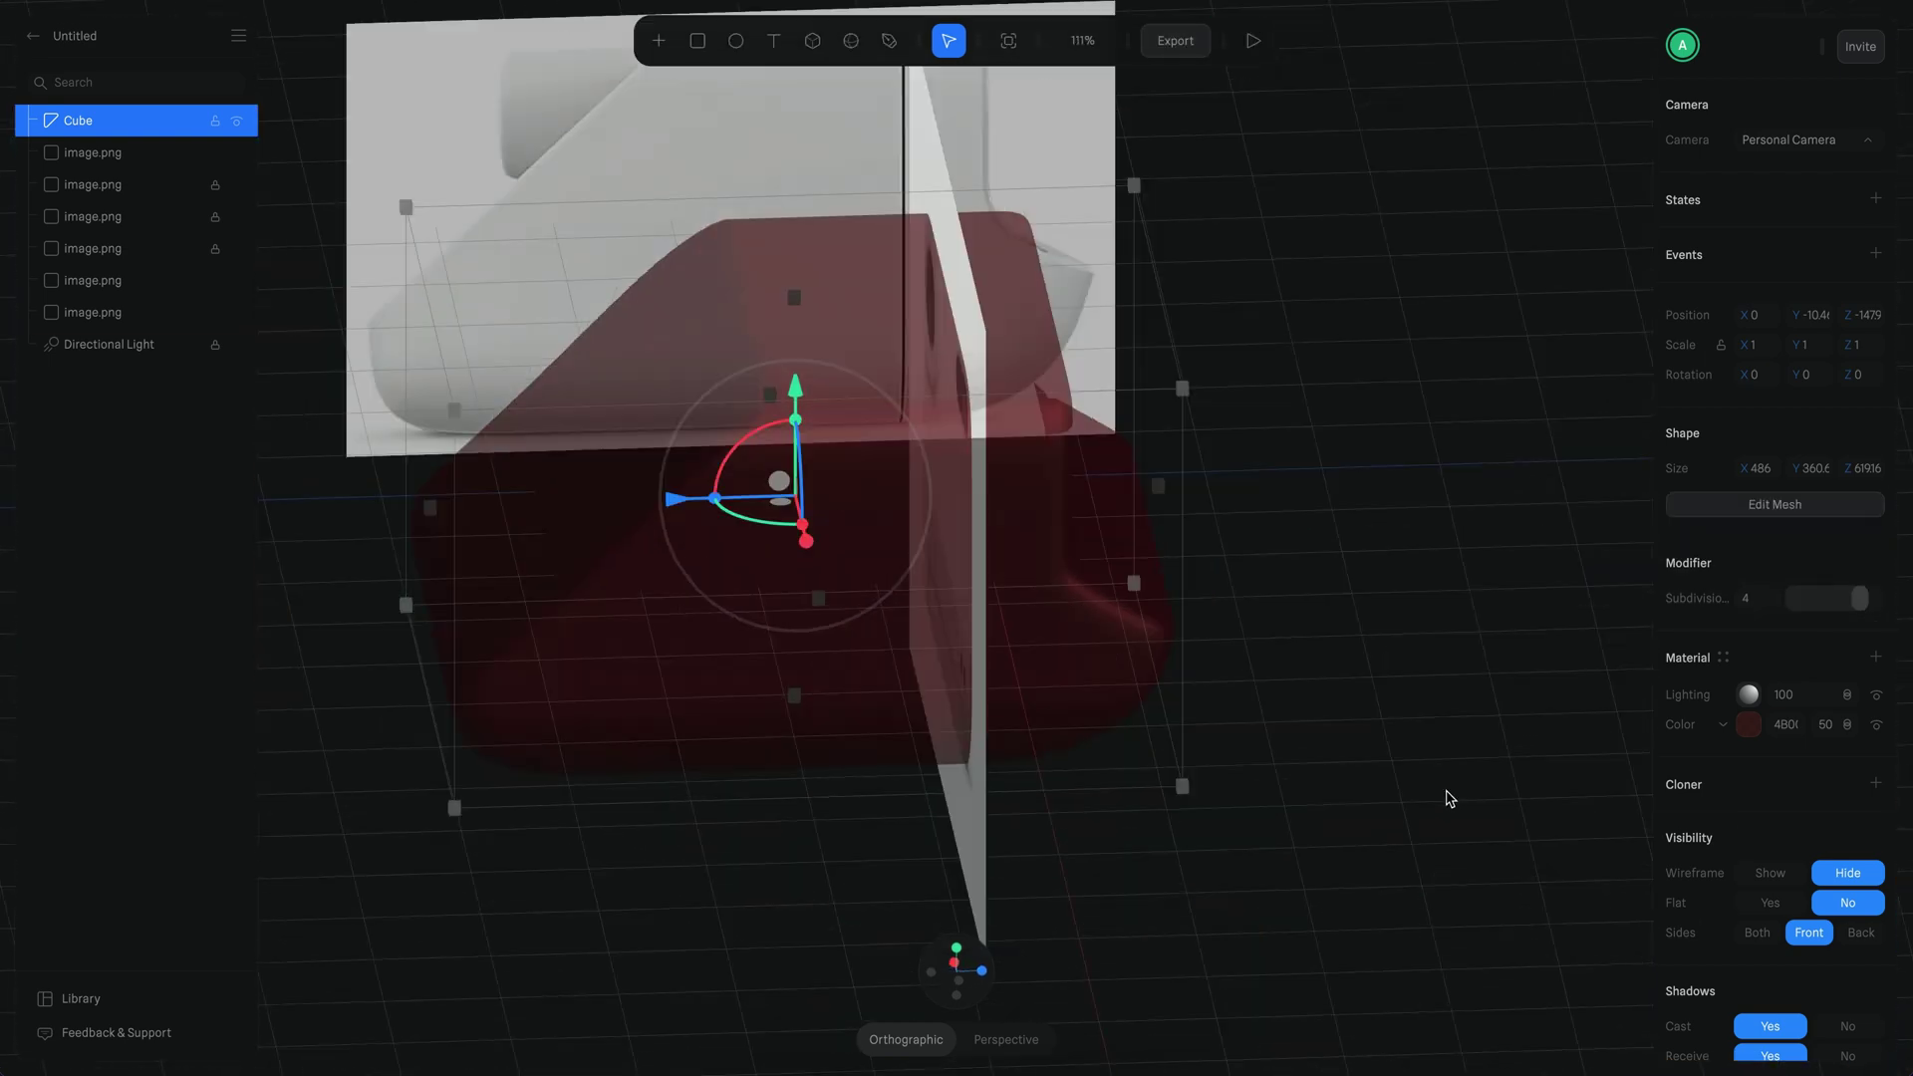
{"action": "right_click_drag", "start_coordinate": [1420, 777], "coordinate": [1182, 837]}
{"action": "double_click", "coordinate": [1446, 613]}
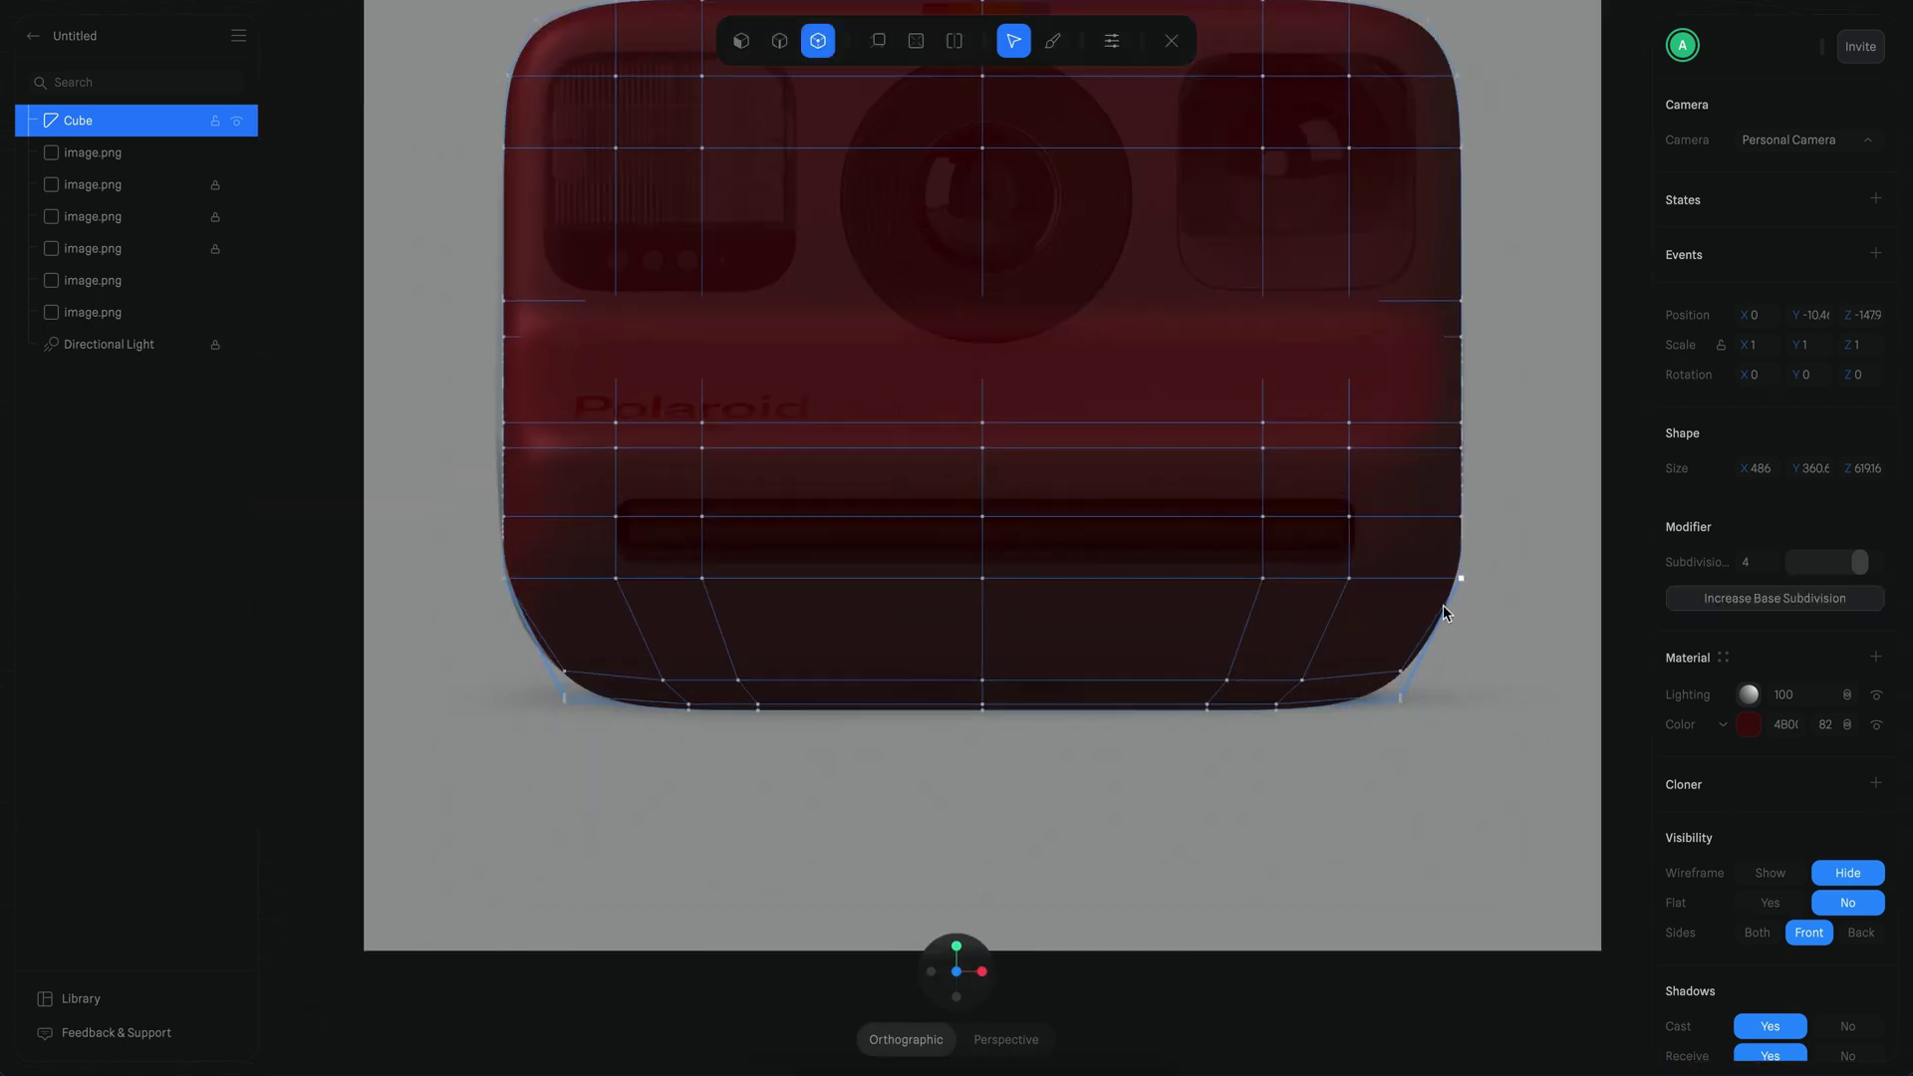
Step: Pull the ends of the lower horizontal loop inward and raise the lower loops to follow the rounded base
{"action": "double_click", "coordinate": [1067, 580]}
{"action": "mouse_move", "coordinate": [984, 466]}
{"action": "left_mouse_down"}
{"action": "mouse_move", "coordinate": [985, 486]}
{"action": "mouse_move", "coordinate": [984, 466]}
{"action": "left_mouse_up"}
{"action": "left_click_drag", "start_coordinate": [1521, 549], "coordinate": [493, 504]}
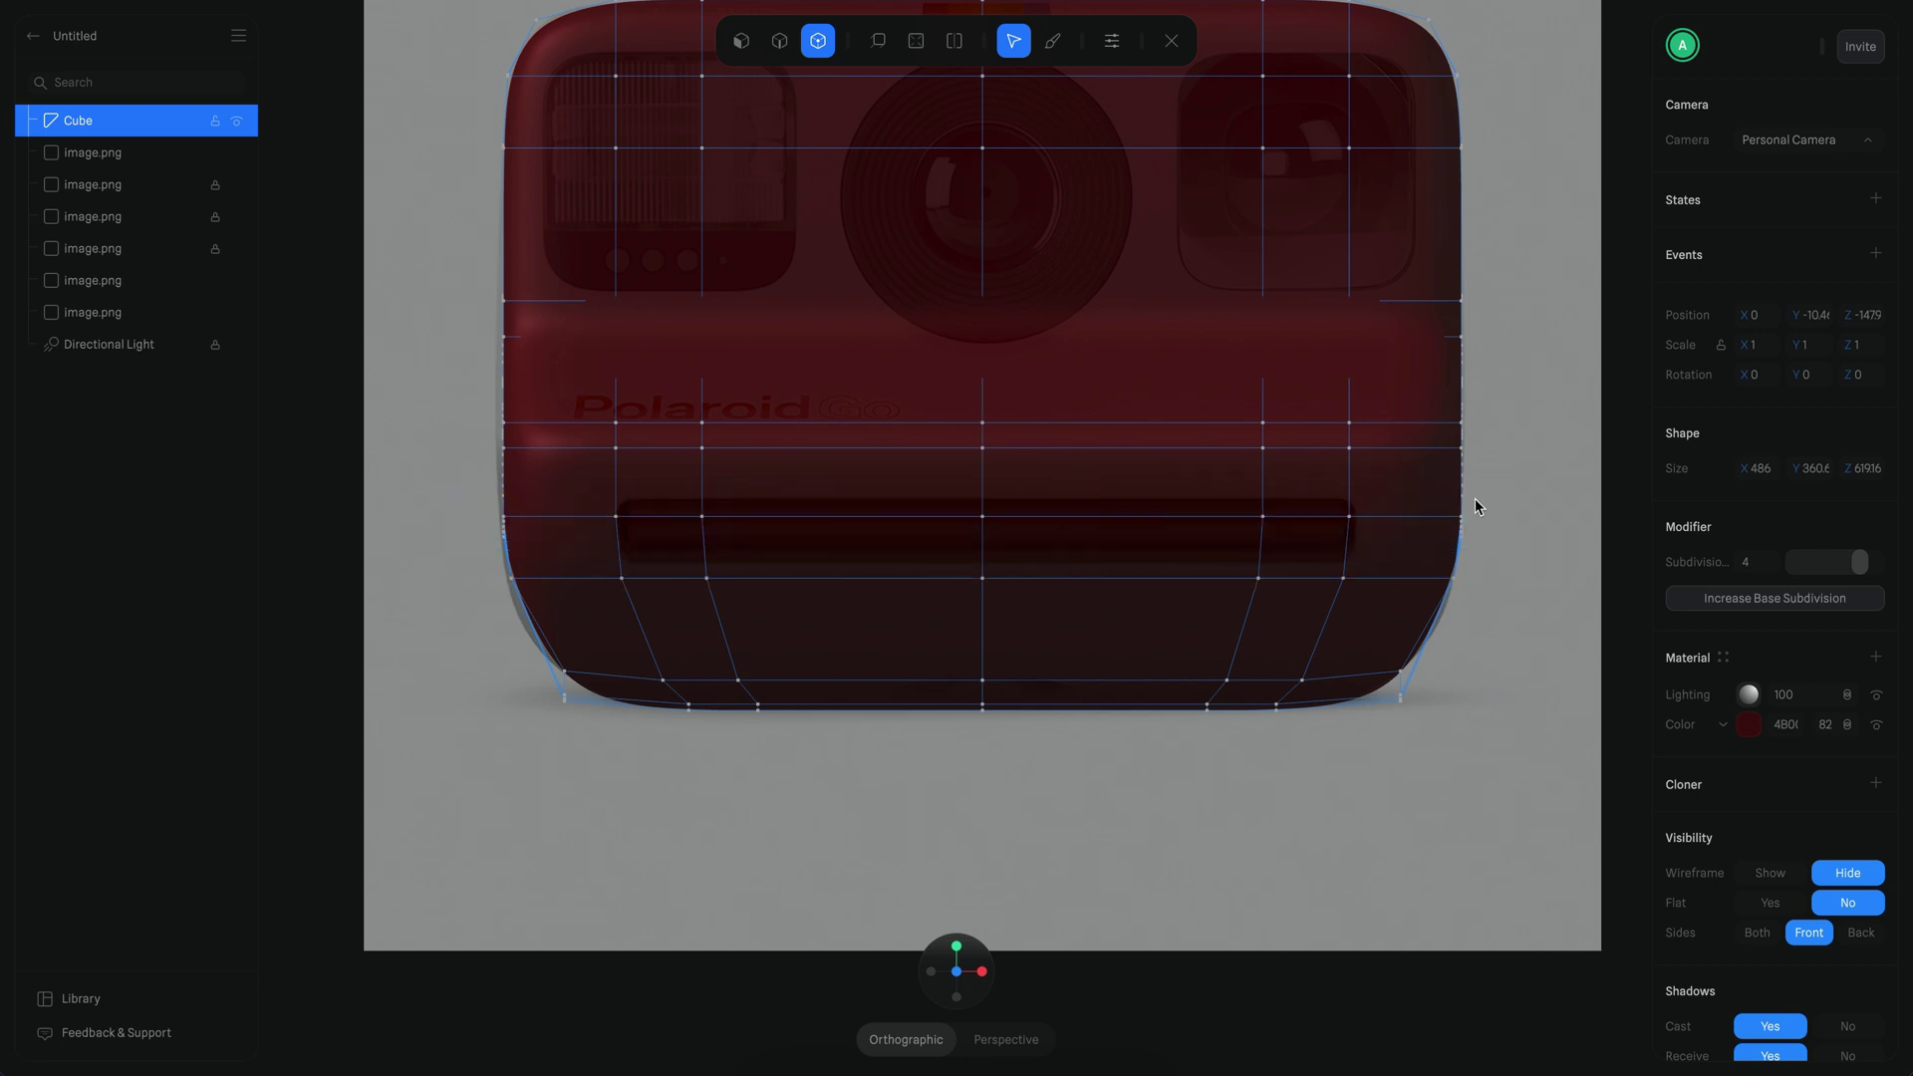
{"action": "left_click", "coordinate": [933, 972]}
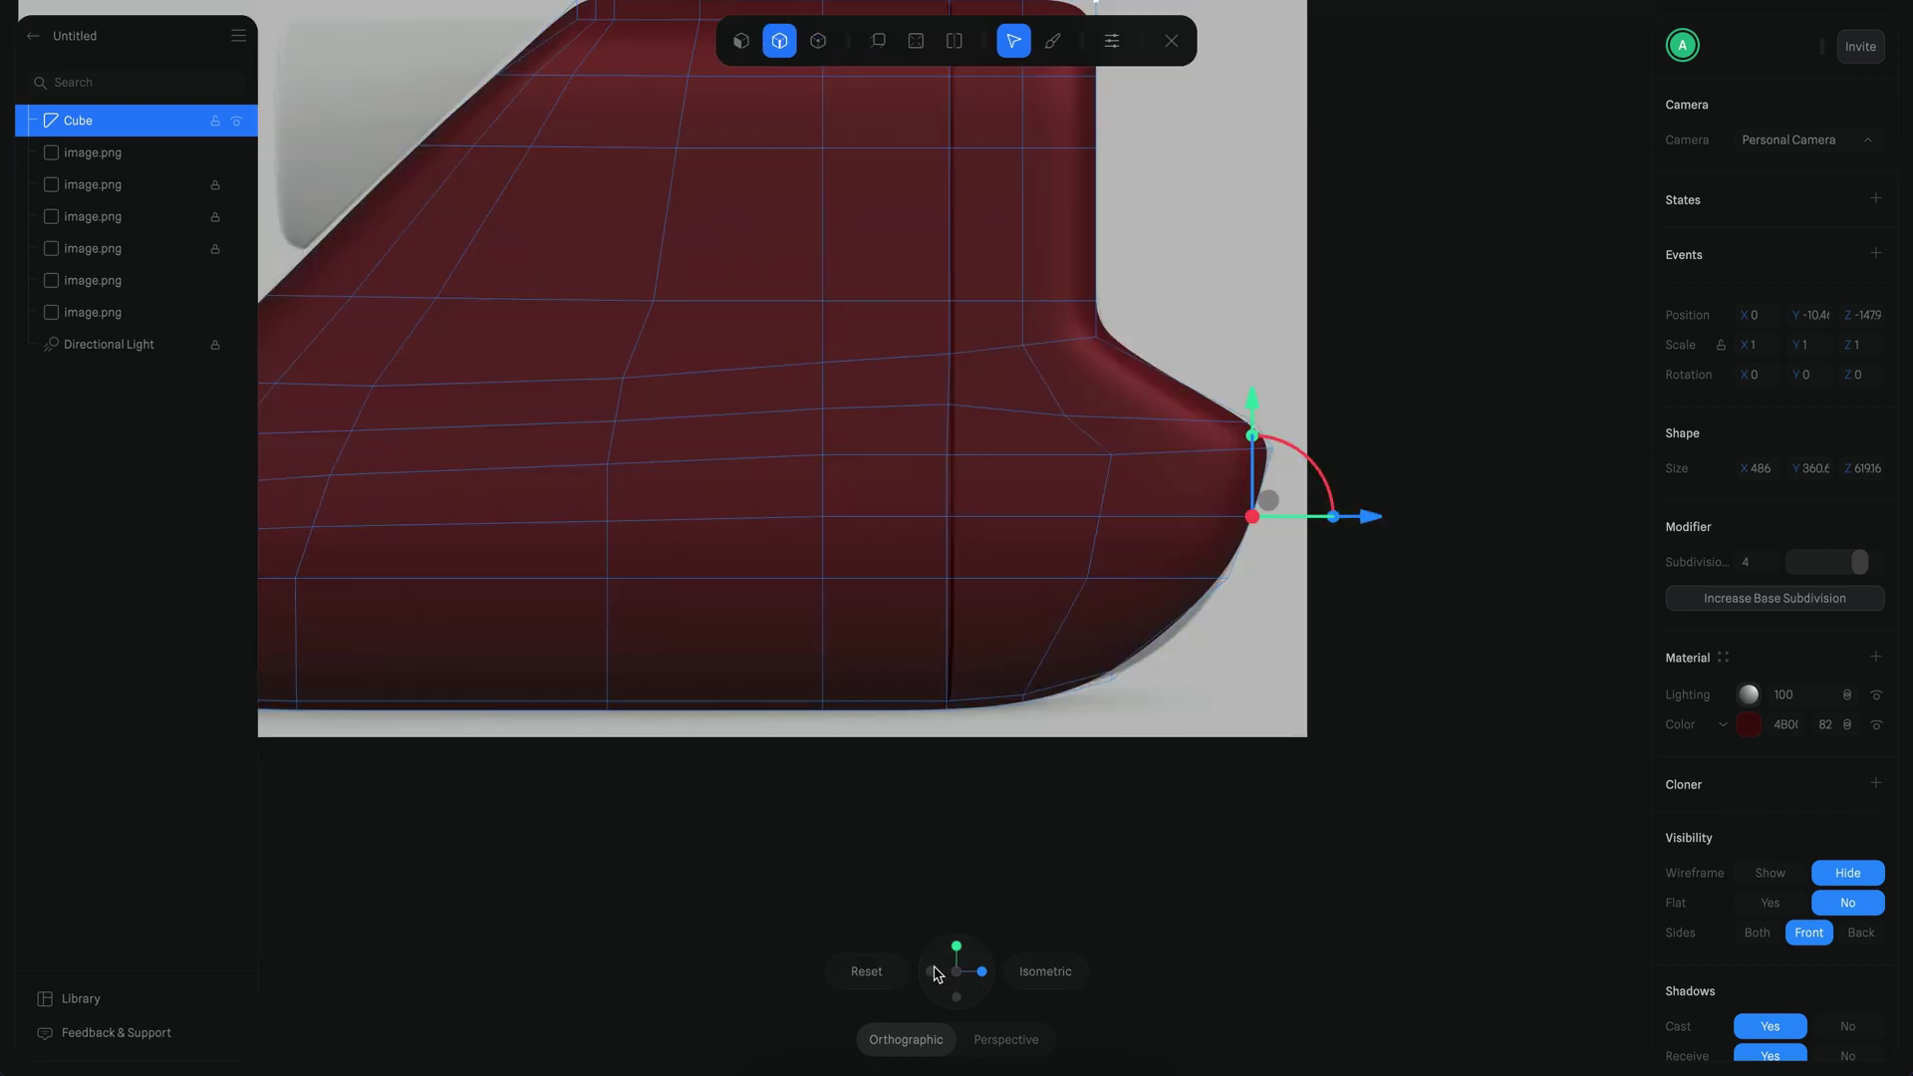
{"action": "left_click", "coordinate": [1045, 971]}
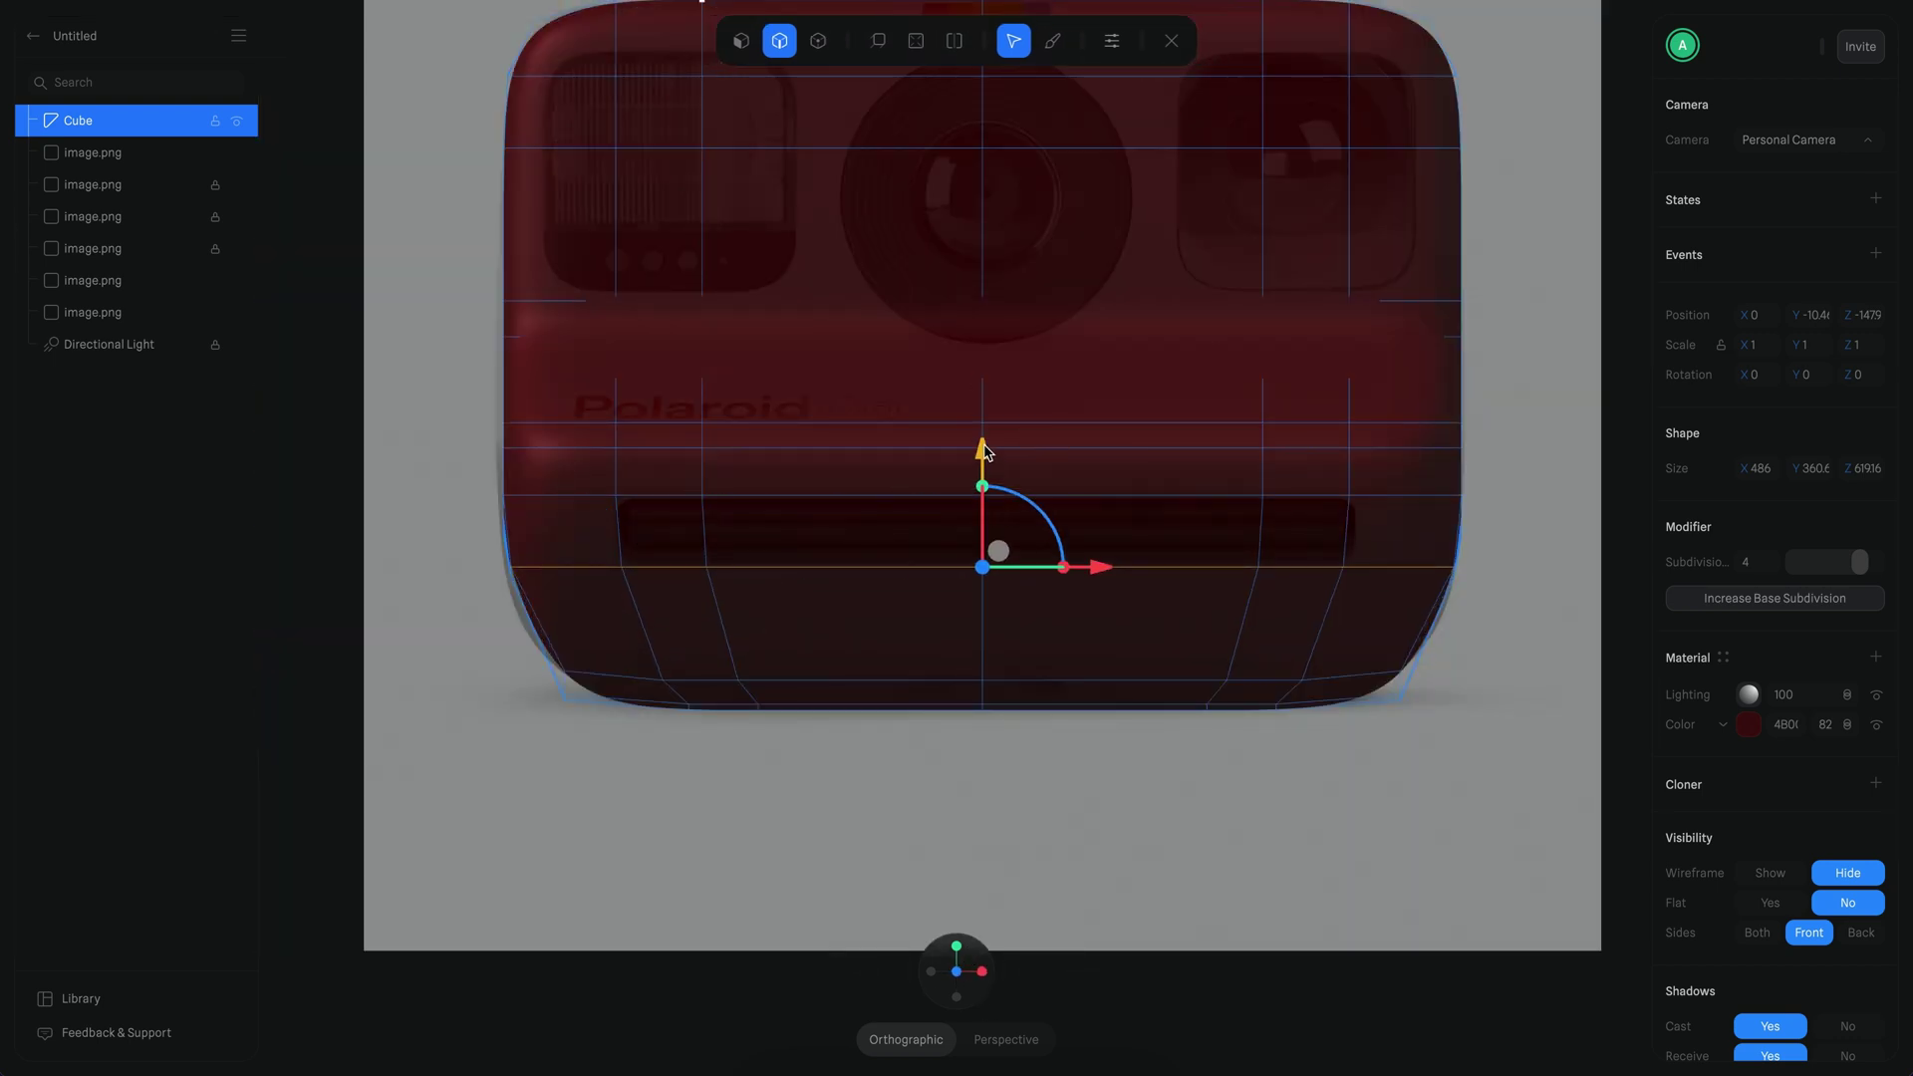
{"action": "left_click", "coordinate": [932, 972]}
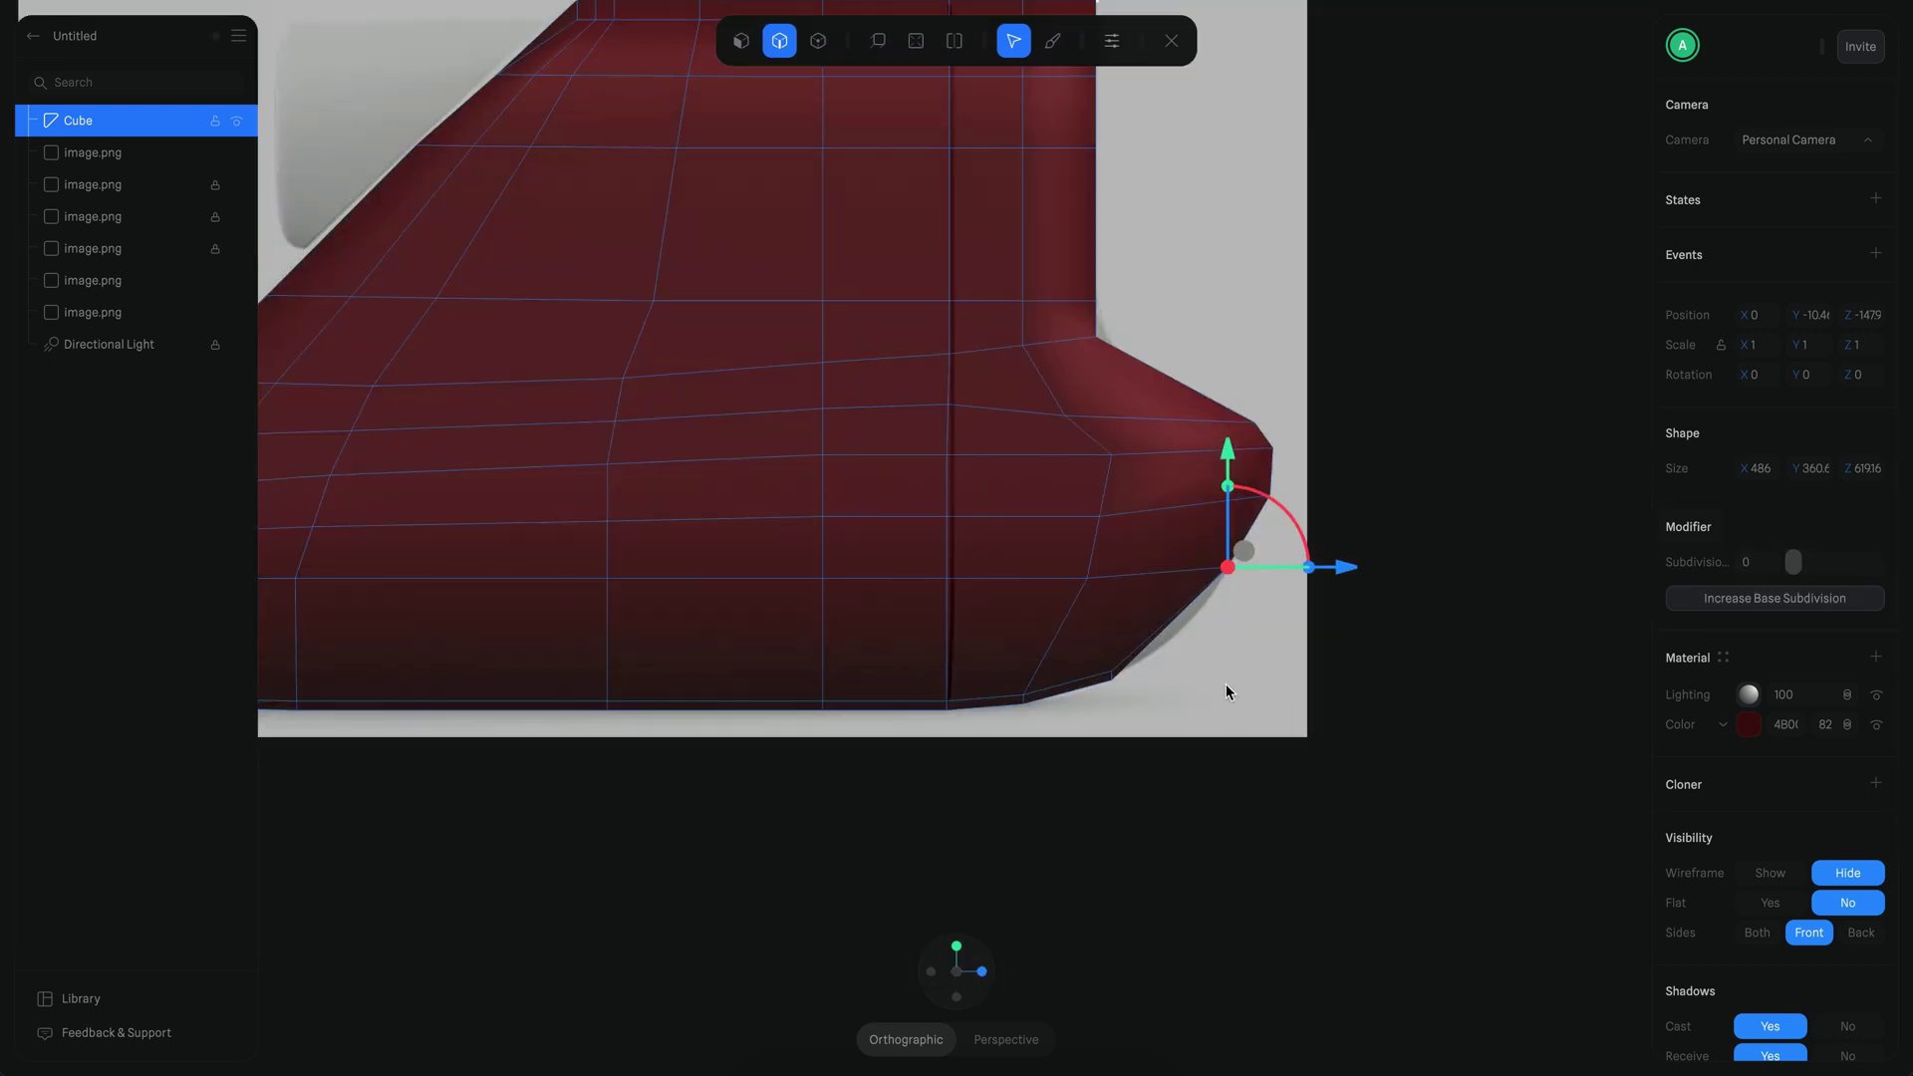
{"action": "key", "text": "3"}
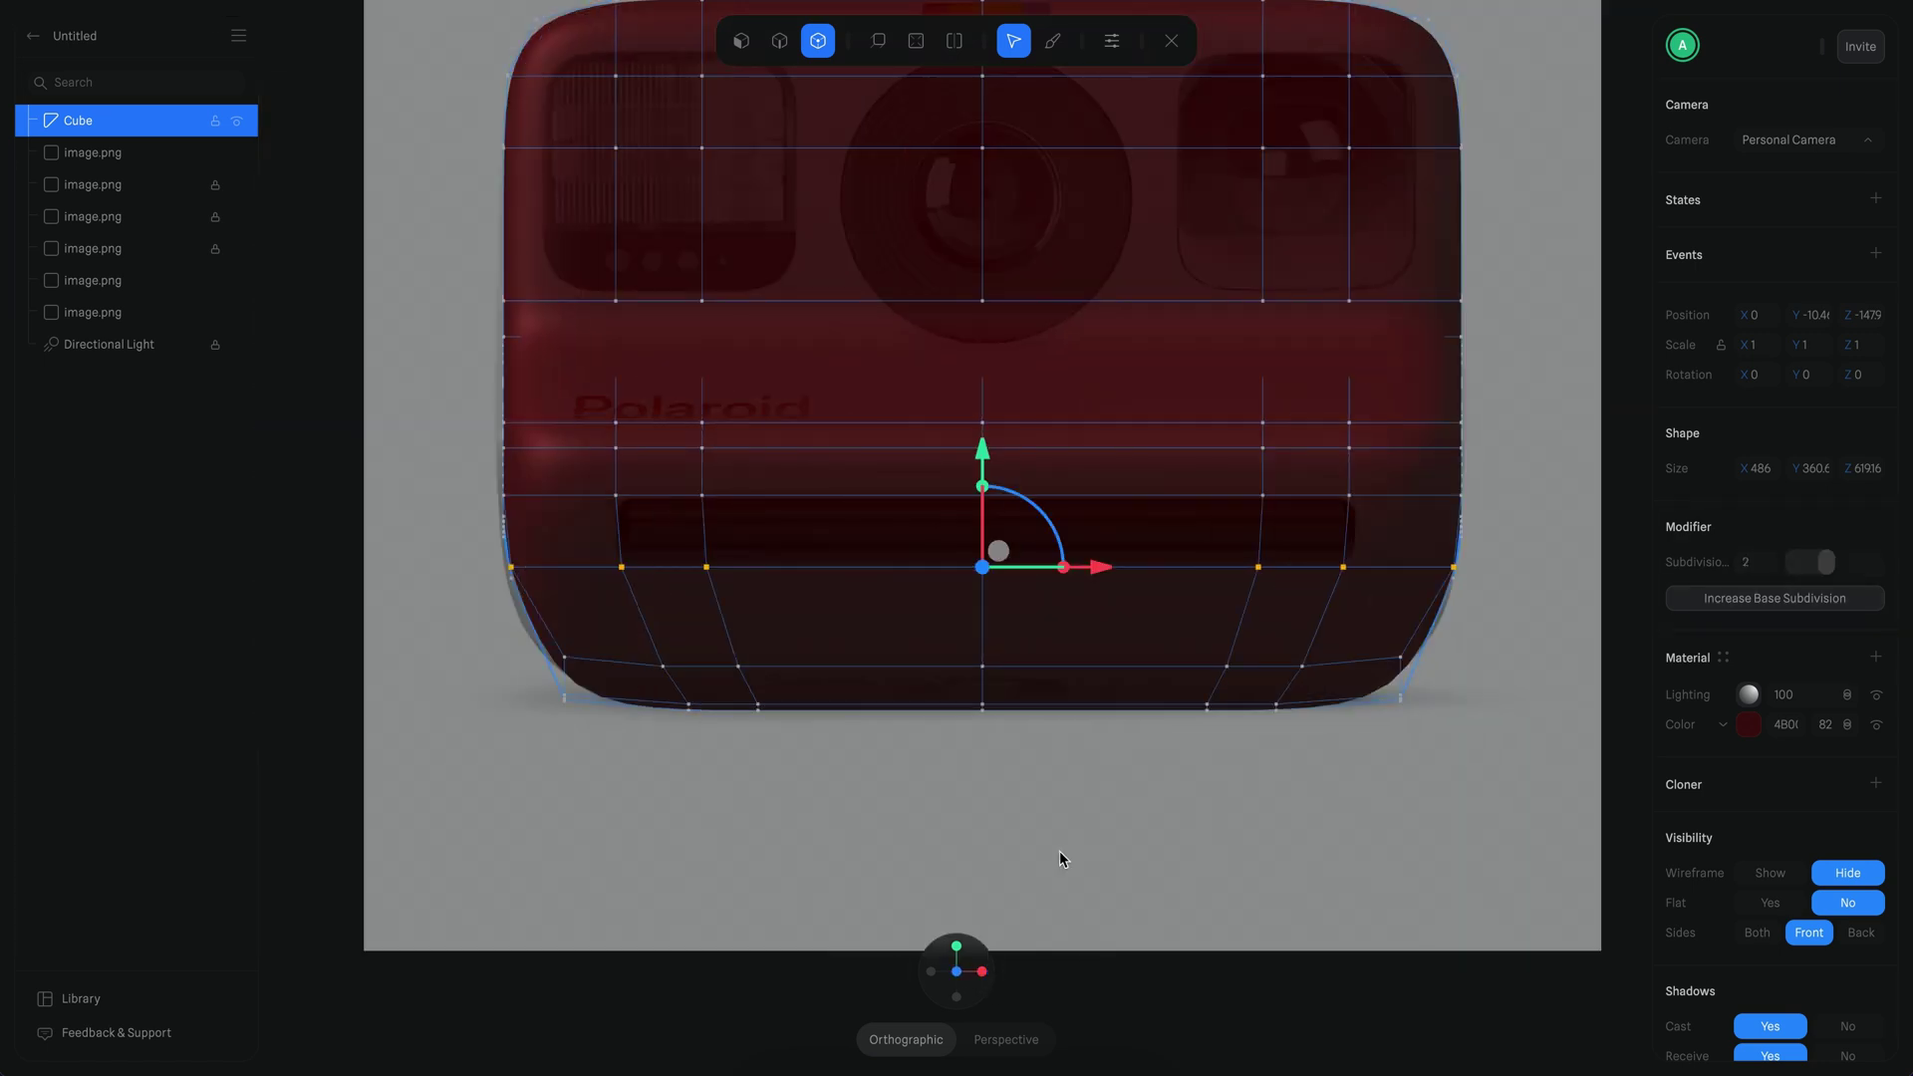
Step: Select all faces of the recessed front panel and the sloping ledge below it, and inset them
{"action": "right_click_drag", "start_coordinate": [1059, 854], "coordinate": [1549, 535]}
{"action": "left_click", "coordinate": [939, 984]}
{"action": "right_click_drag", "start_coordinate": [923, 435], "coordinate": [840, 137]}
{"action": "key", "text": "1"}
{"action": "left_click", "coordinate": [1112, 41]}
{"action": "left_click", "coordinate": [1208, 297]}
{"action": "left_click", "coordinate": [637, 398]}
{"action": "left_click", "coordinate": [1054, 348], "text": "shift"}
{"action": "left_click", "coordinate": [1307, 398], "text": "shift"}
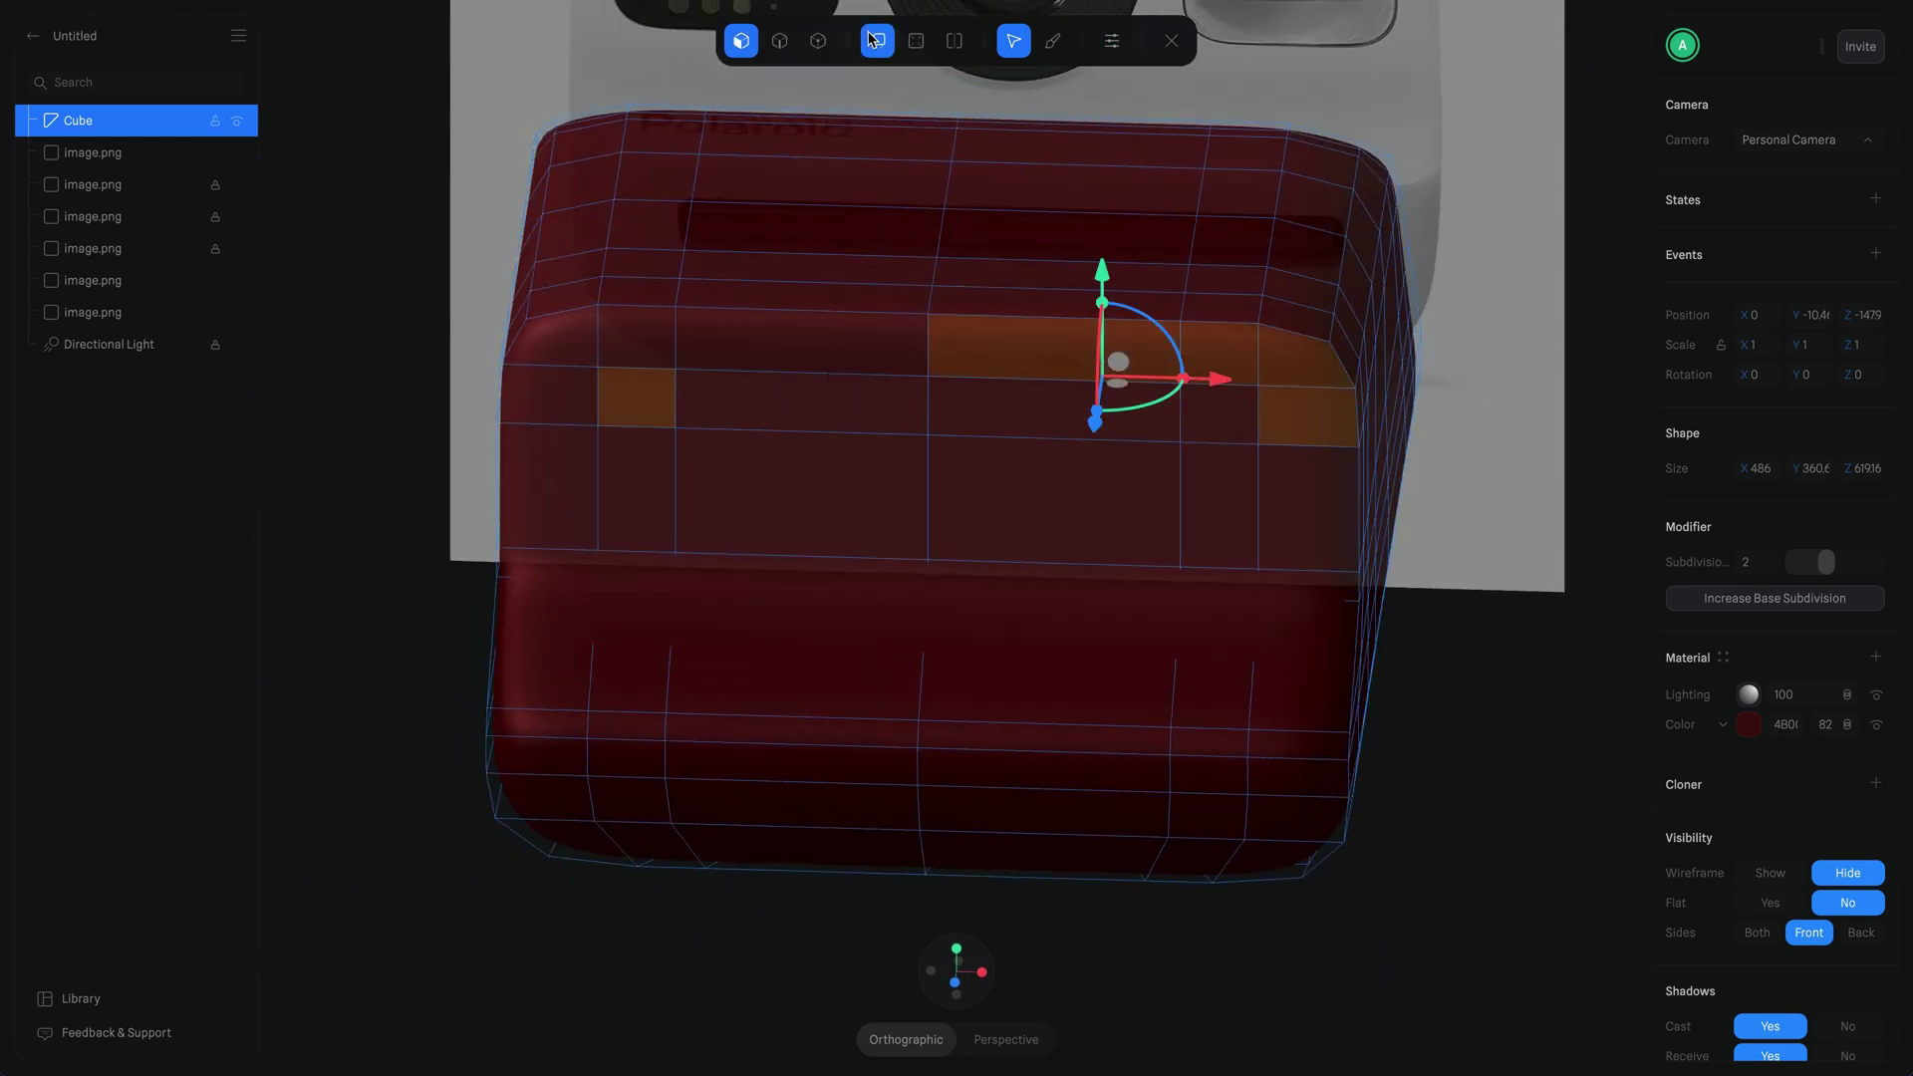
{"action": "left_click", "coordinate": [1285, 683], "text": "shift"}
{"action": "left_click", "coordinate": [1058, 670], "text": "shift"}
{"action": "left_click", "coordinate": [704, 568], "text": "shift"}
{"action": "left_click", "coordinate": [758, 342], "text": "shift"}
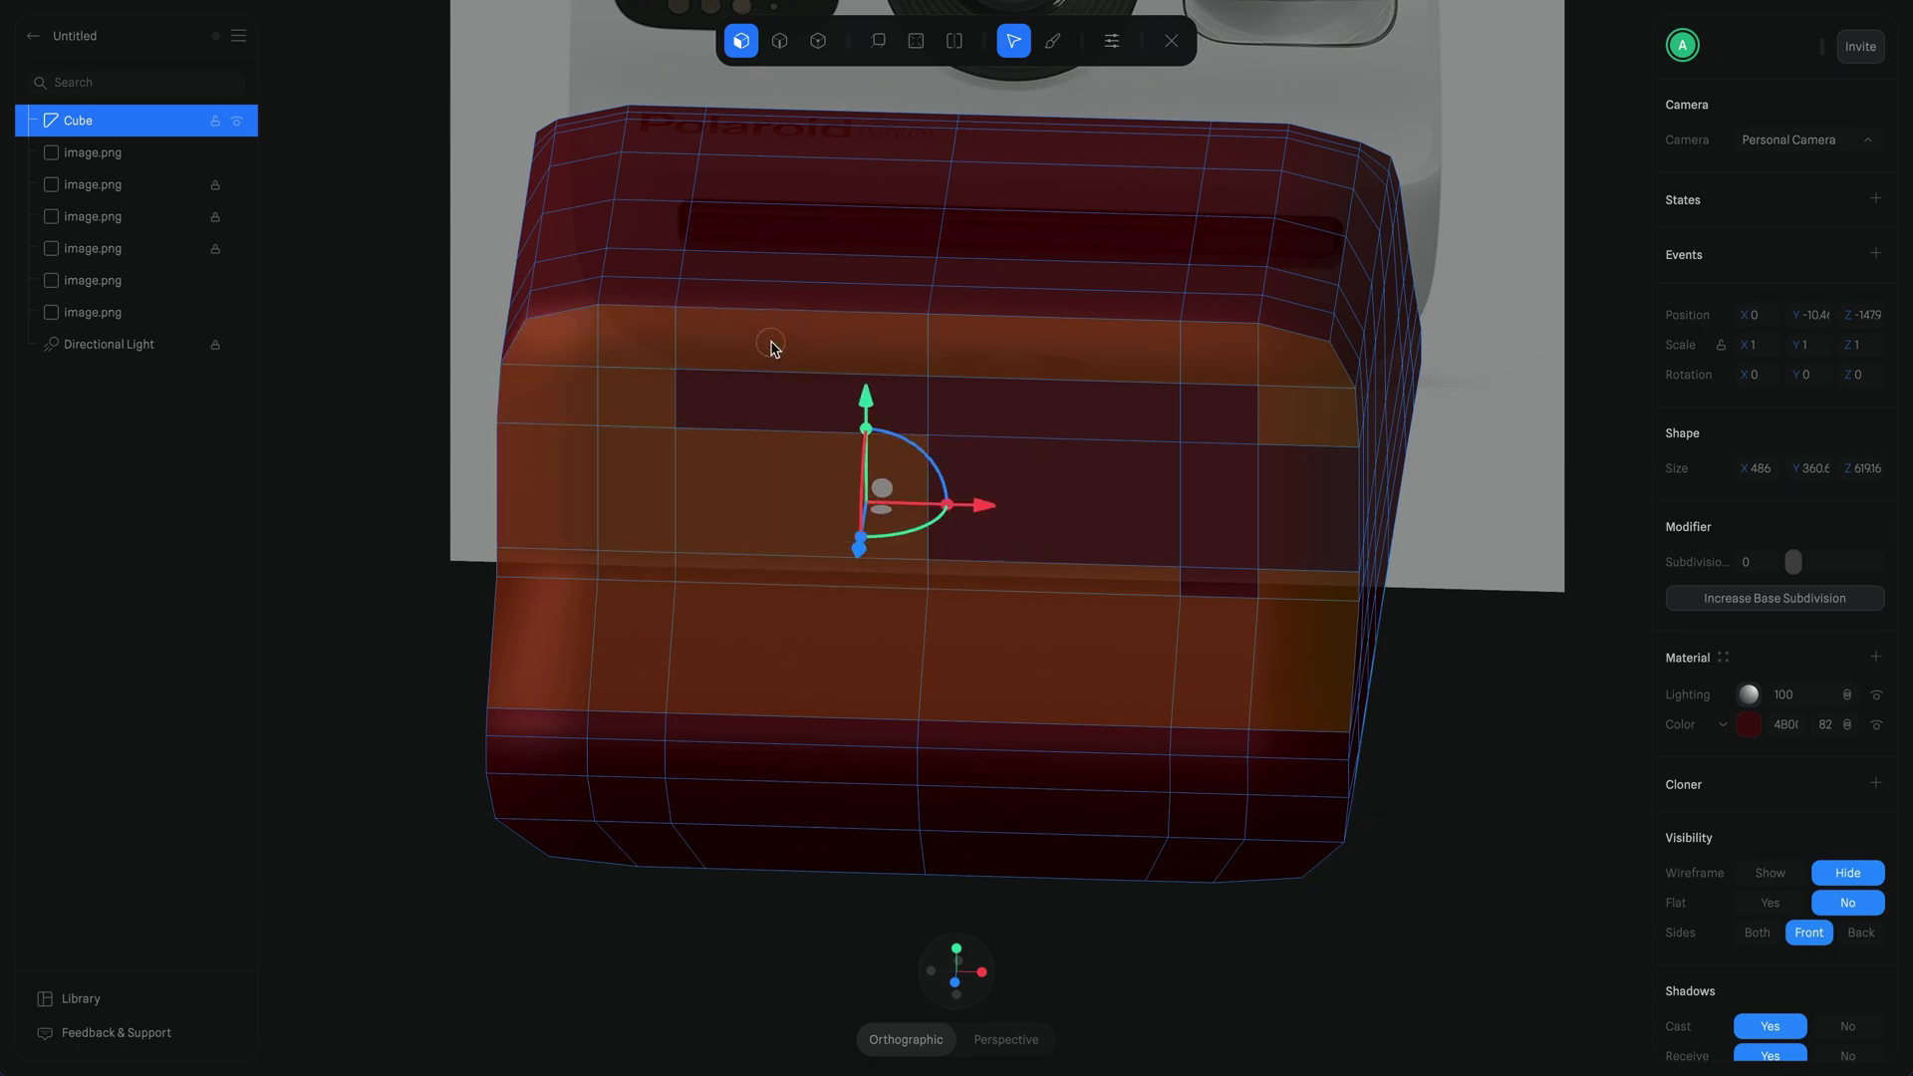
{"action": "left_click", "coordinate": [797, 398], "text": "shift"}
{"action": "left_click", "coordinate": [1046, 468], "text": "shift"}
{"action": "left_click", "coordinate": [1220, 537], "text": "shift"}
{"action": "right_click_drag", "start_coordinate": [1238, 585], "coordinate": [1259, 645]}
{"action": "scroll", "coordinate": [1259, 645], "scroll_direction": "up", "scroll_amount": 5}
{"action": "left_click", "coordinate": [915, 40]}
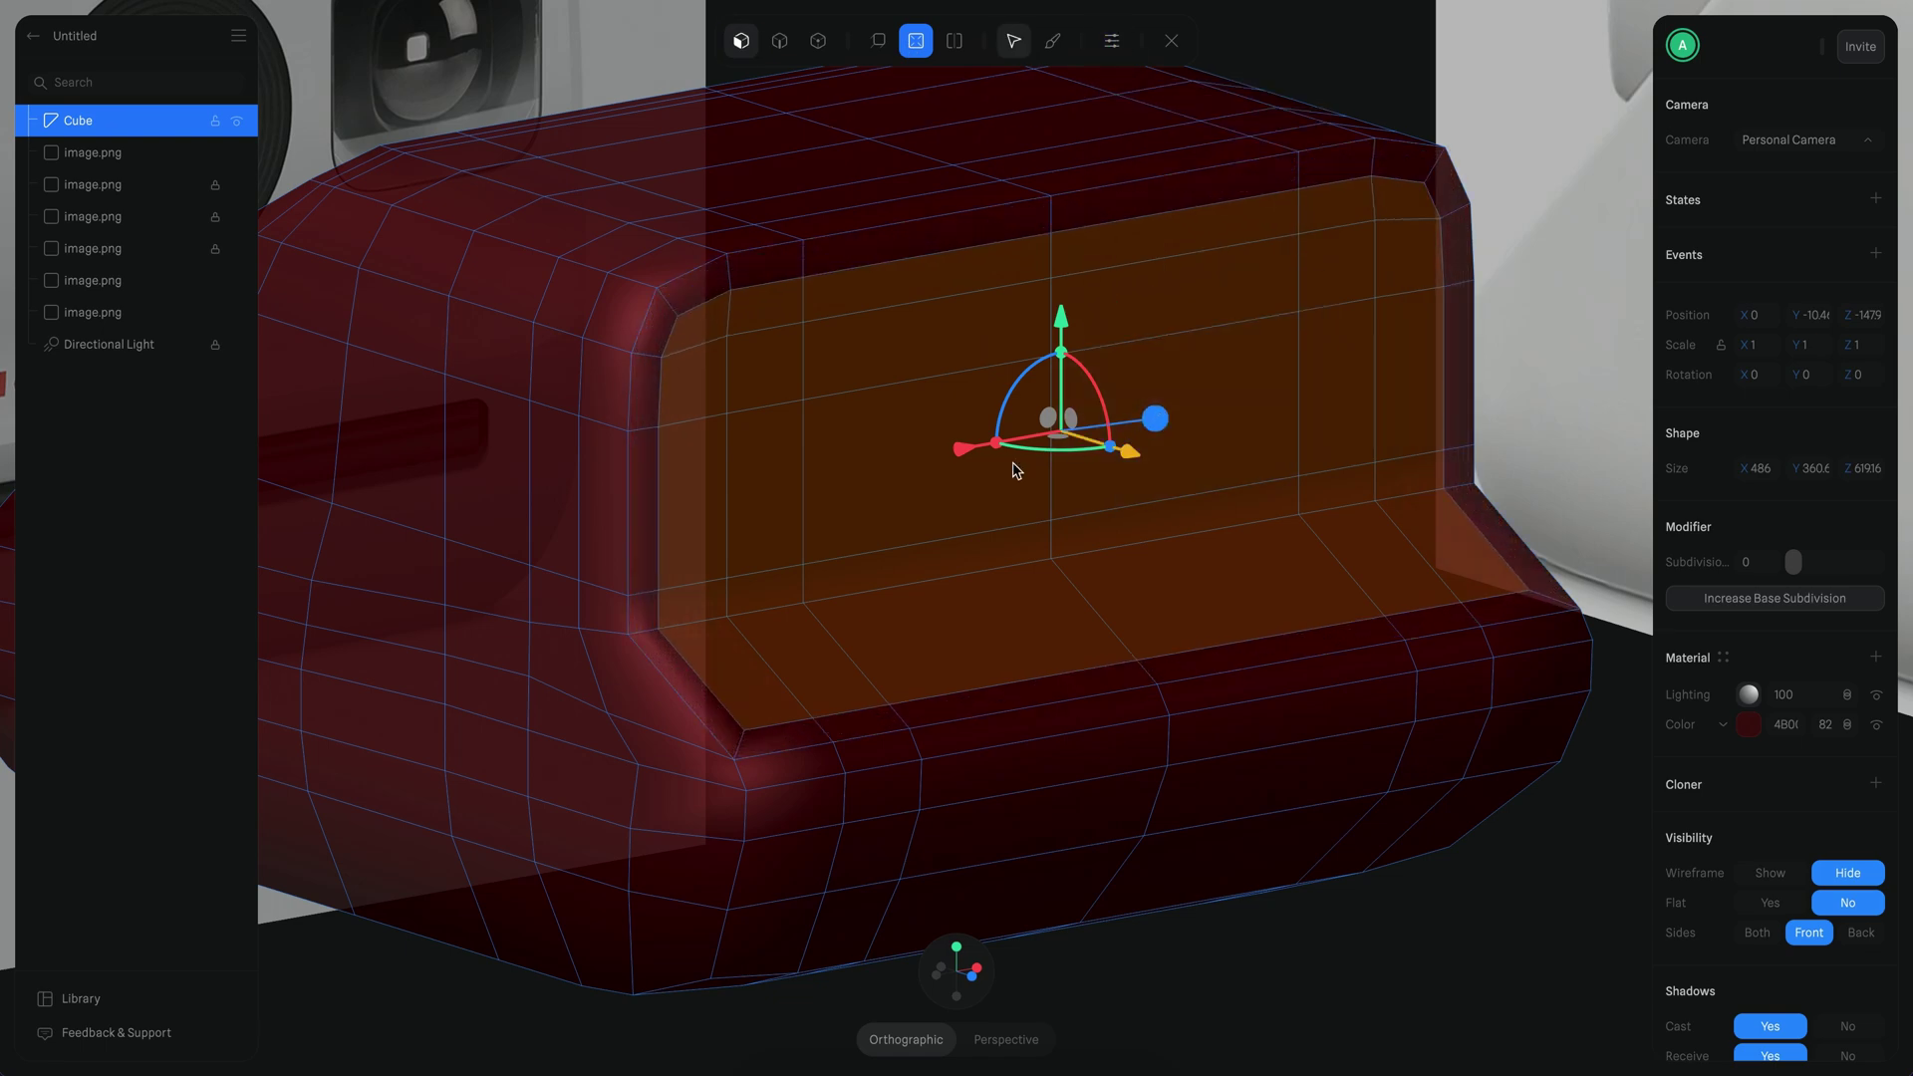
Step: Shift the edge loop framing the inset front panel slightly along the depth axis and compare it with the side reference
{"action": "right_click_drag", "start_coordinate": [1016, 478], "coordinate": [666, 386]}
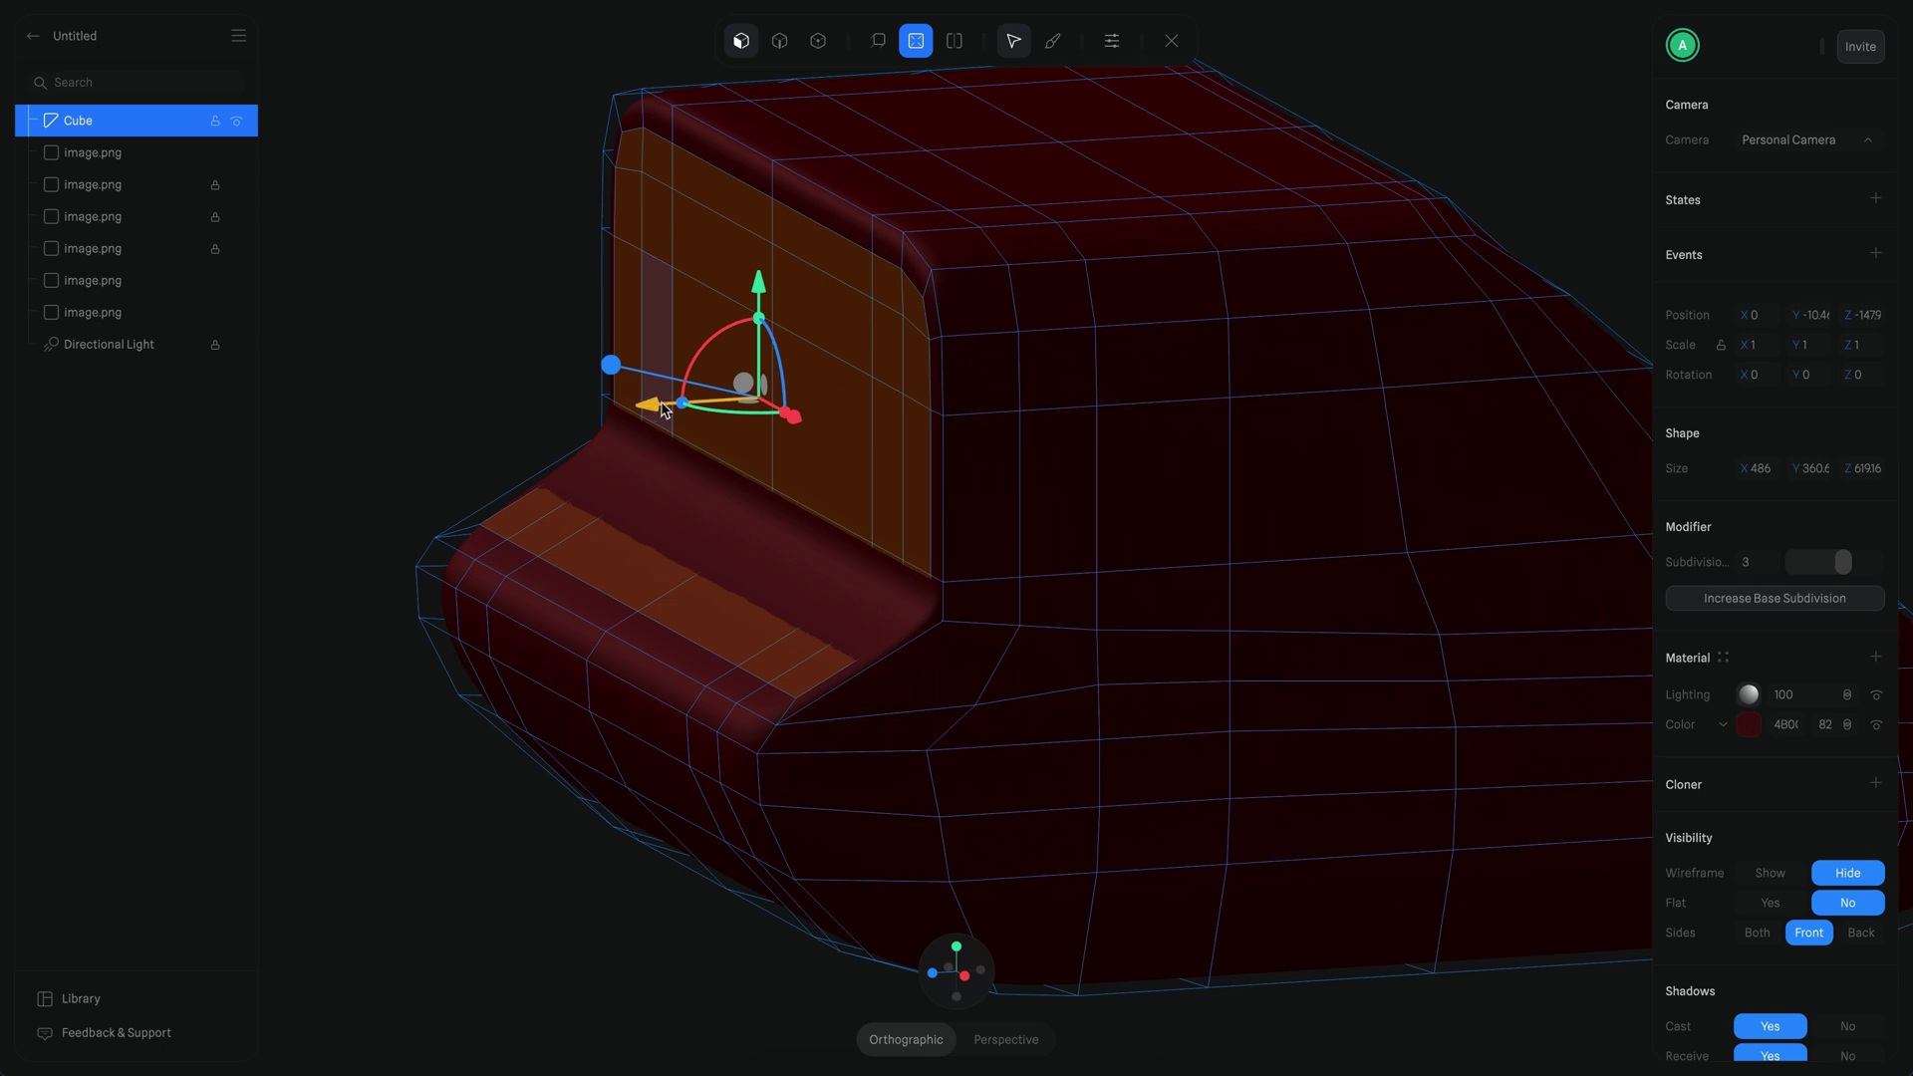
{"action": "left_click", "coordinate": [959, 972]}
{"action": "right_click_drag", "start_coordinate": [958, 972], "coordinate": [1247, 547]}
{"action": "key", "text": "2"}
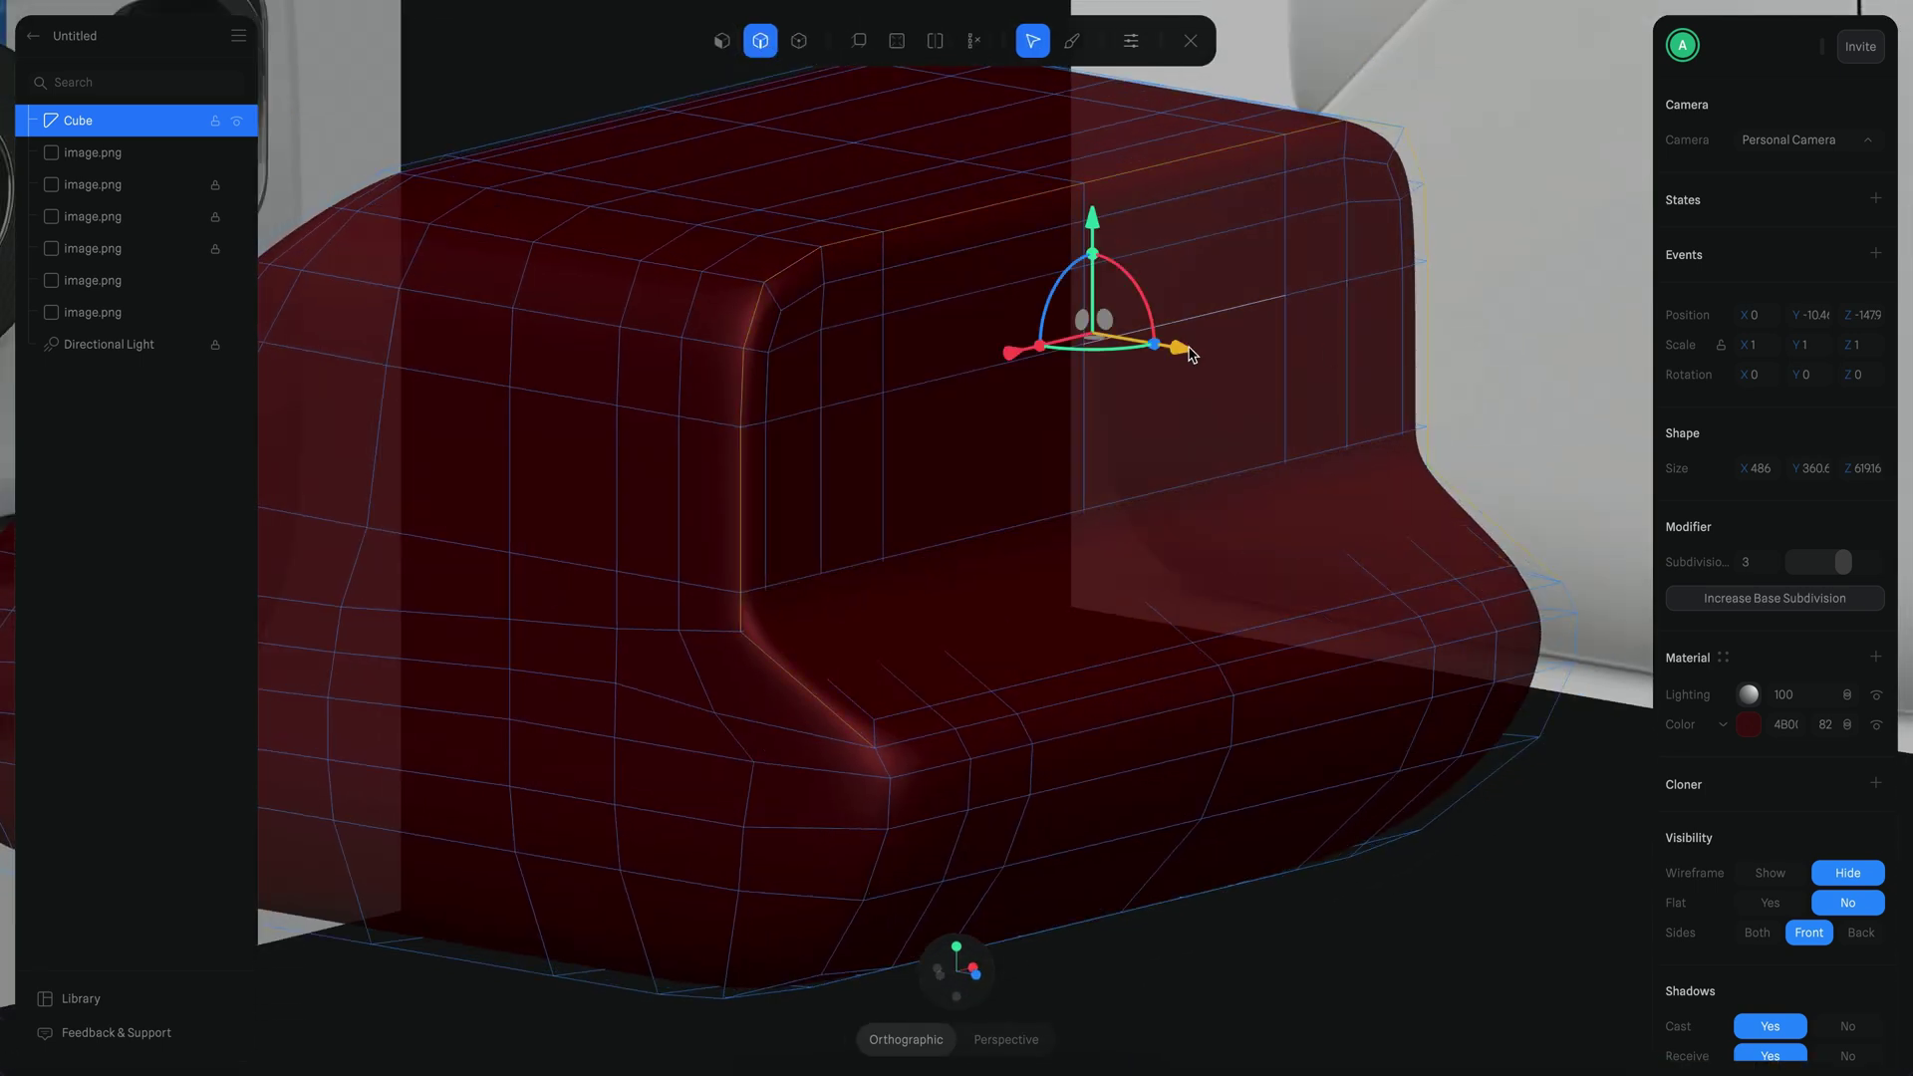
{"action": "left_click_drag", "start_coordinate": [1191, 355], "coordinate": [1180, 350]}
{"action": "key", "text": "alt+3"}
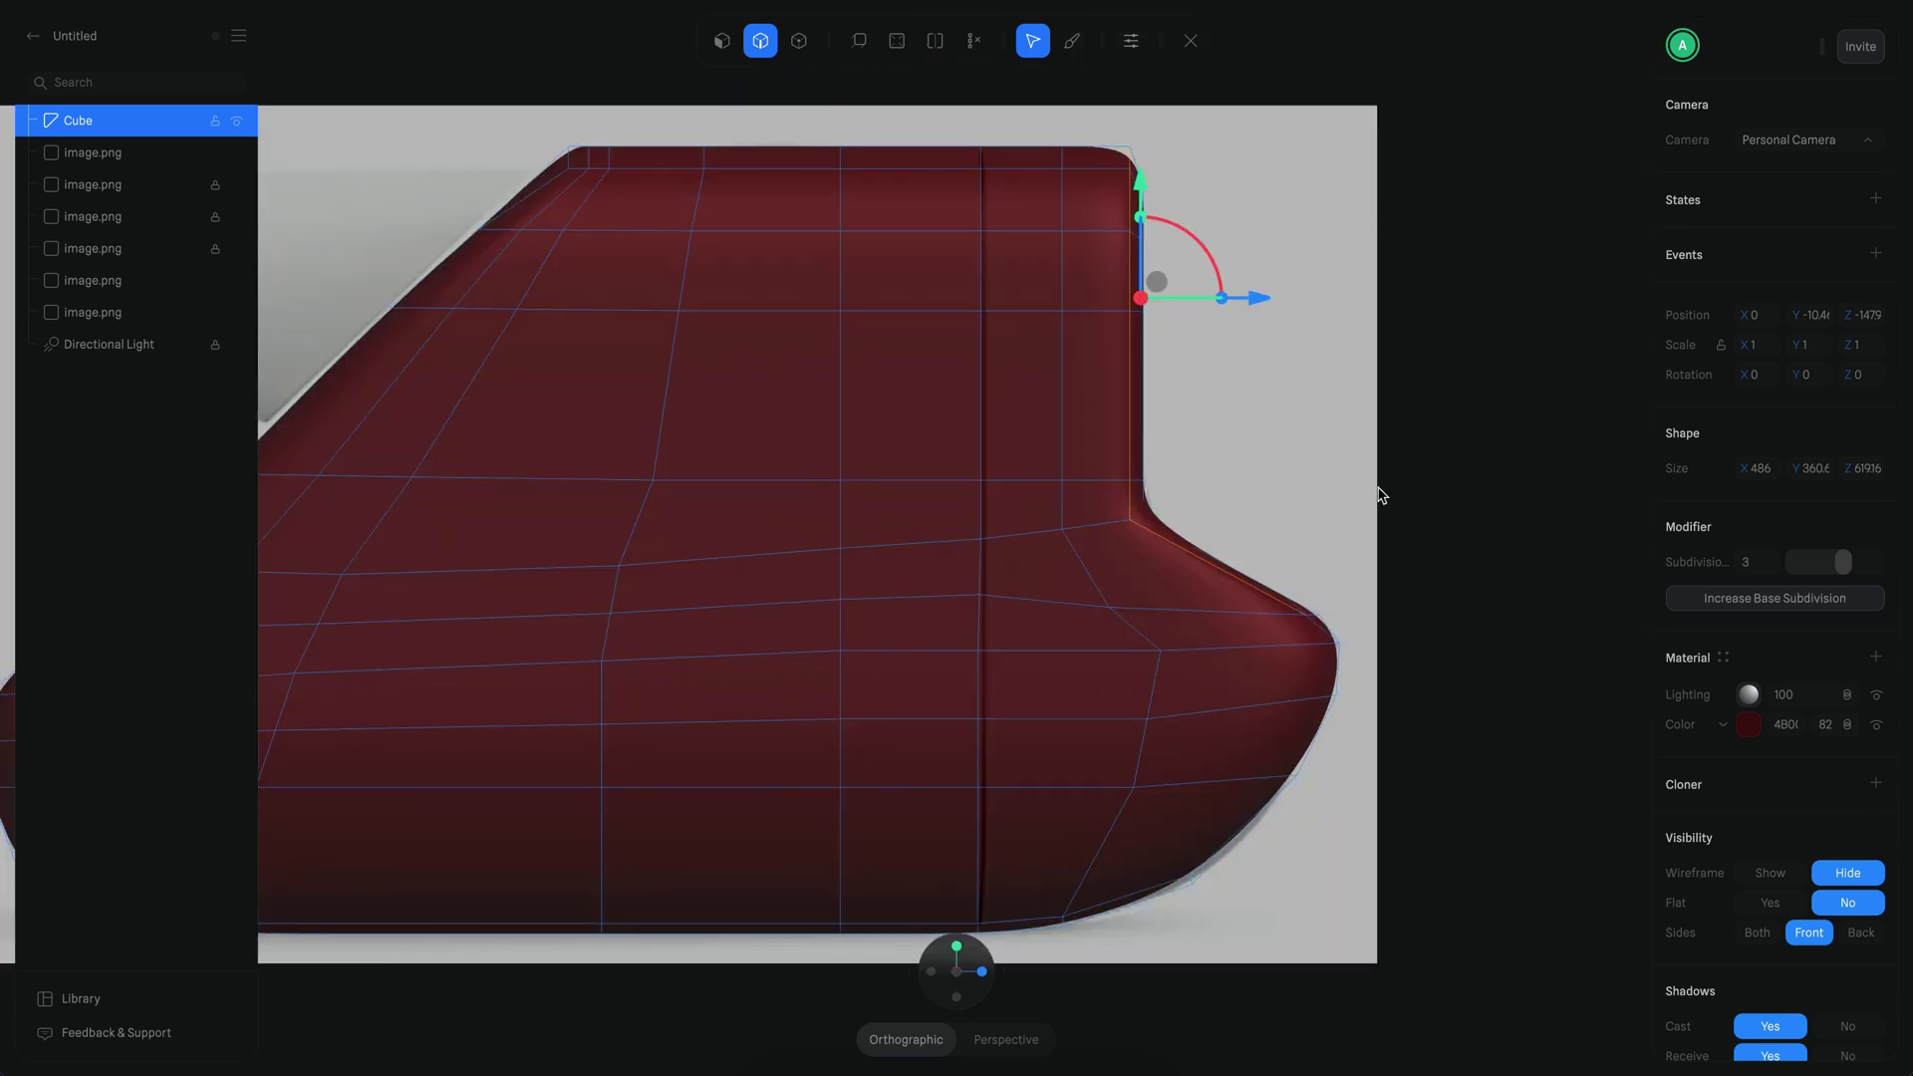
Step: With subdivision at 0, reposition the lip's tip and lower profile vertices to follow the side reference
{"action": "left_click", "coordinate": [794, 42]}
{"action": "left_click_drag", "start_coordinate": [1842, 562], "coordinate": [1793, 562]}
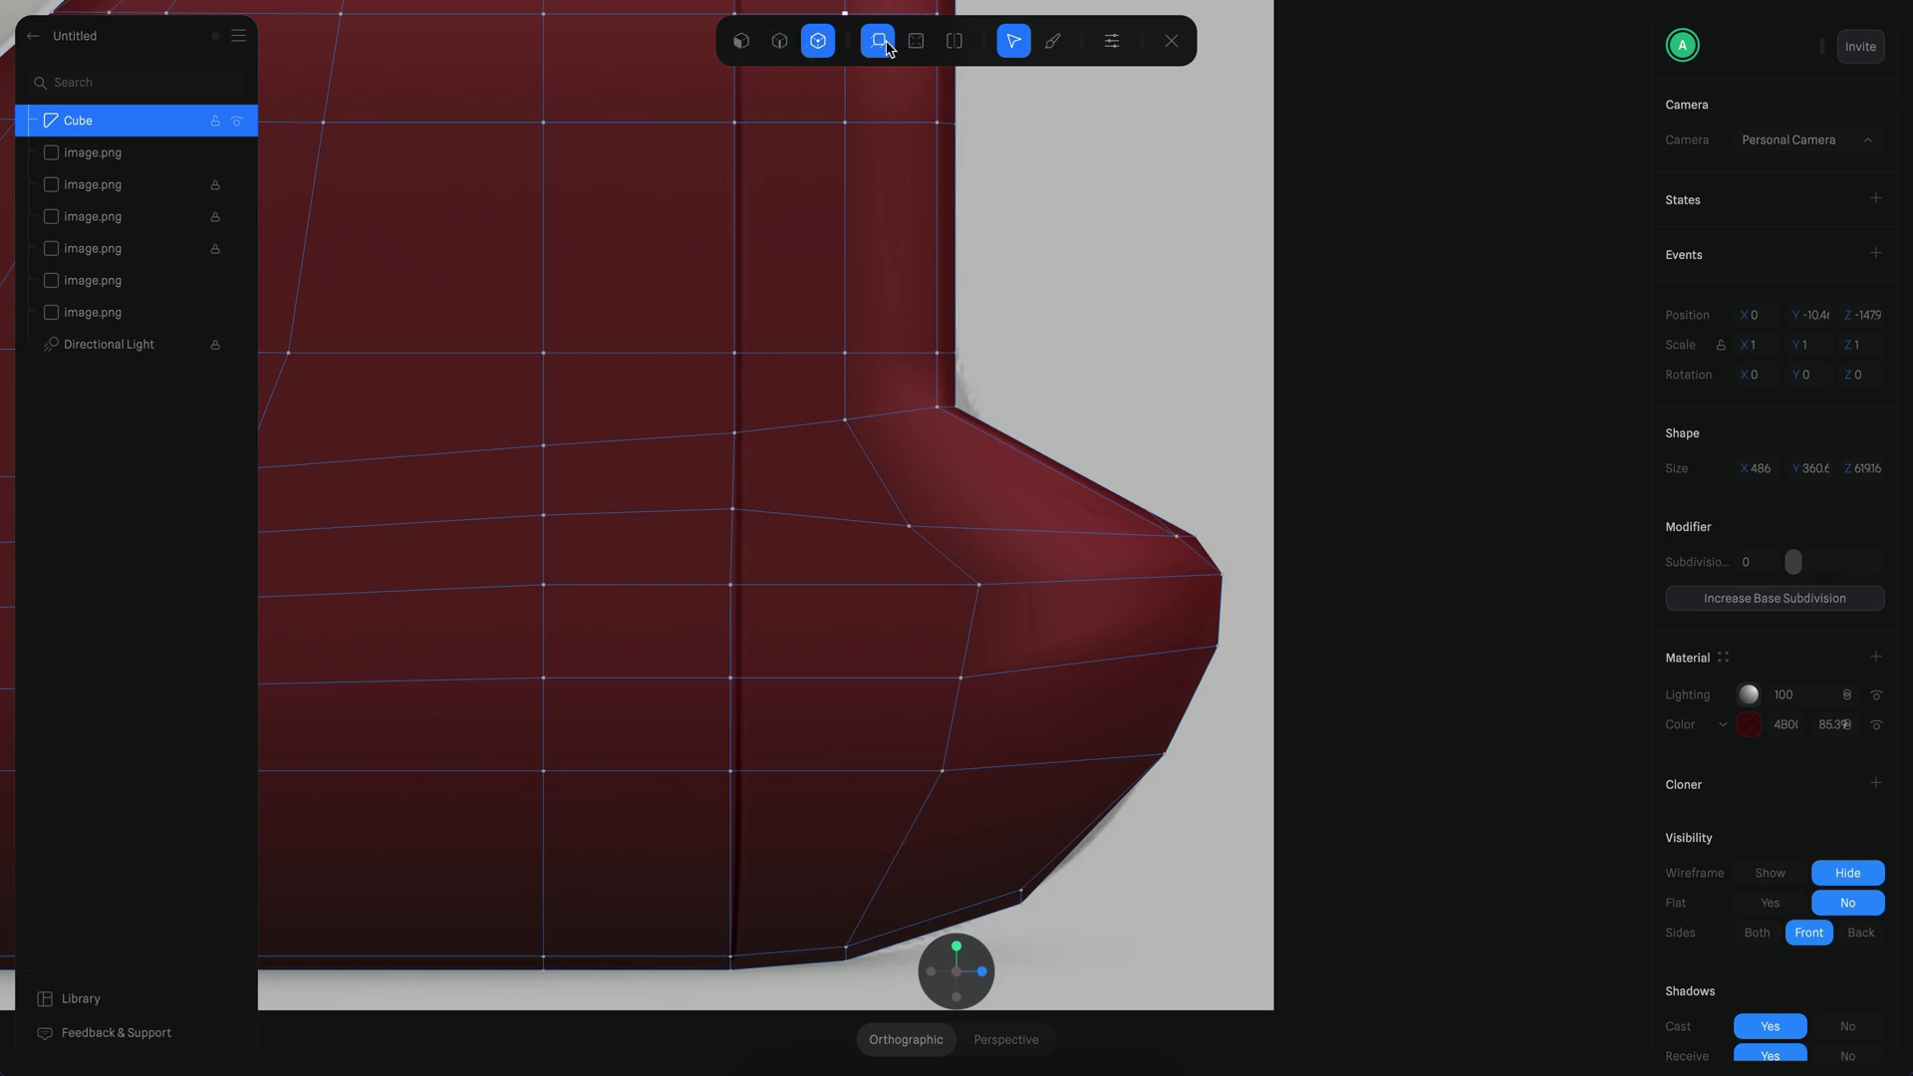
{"action": "left_click", "coordinate": [1202, 530]}
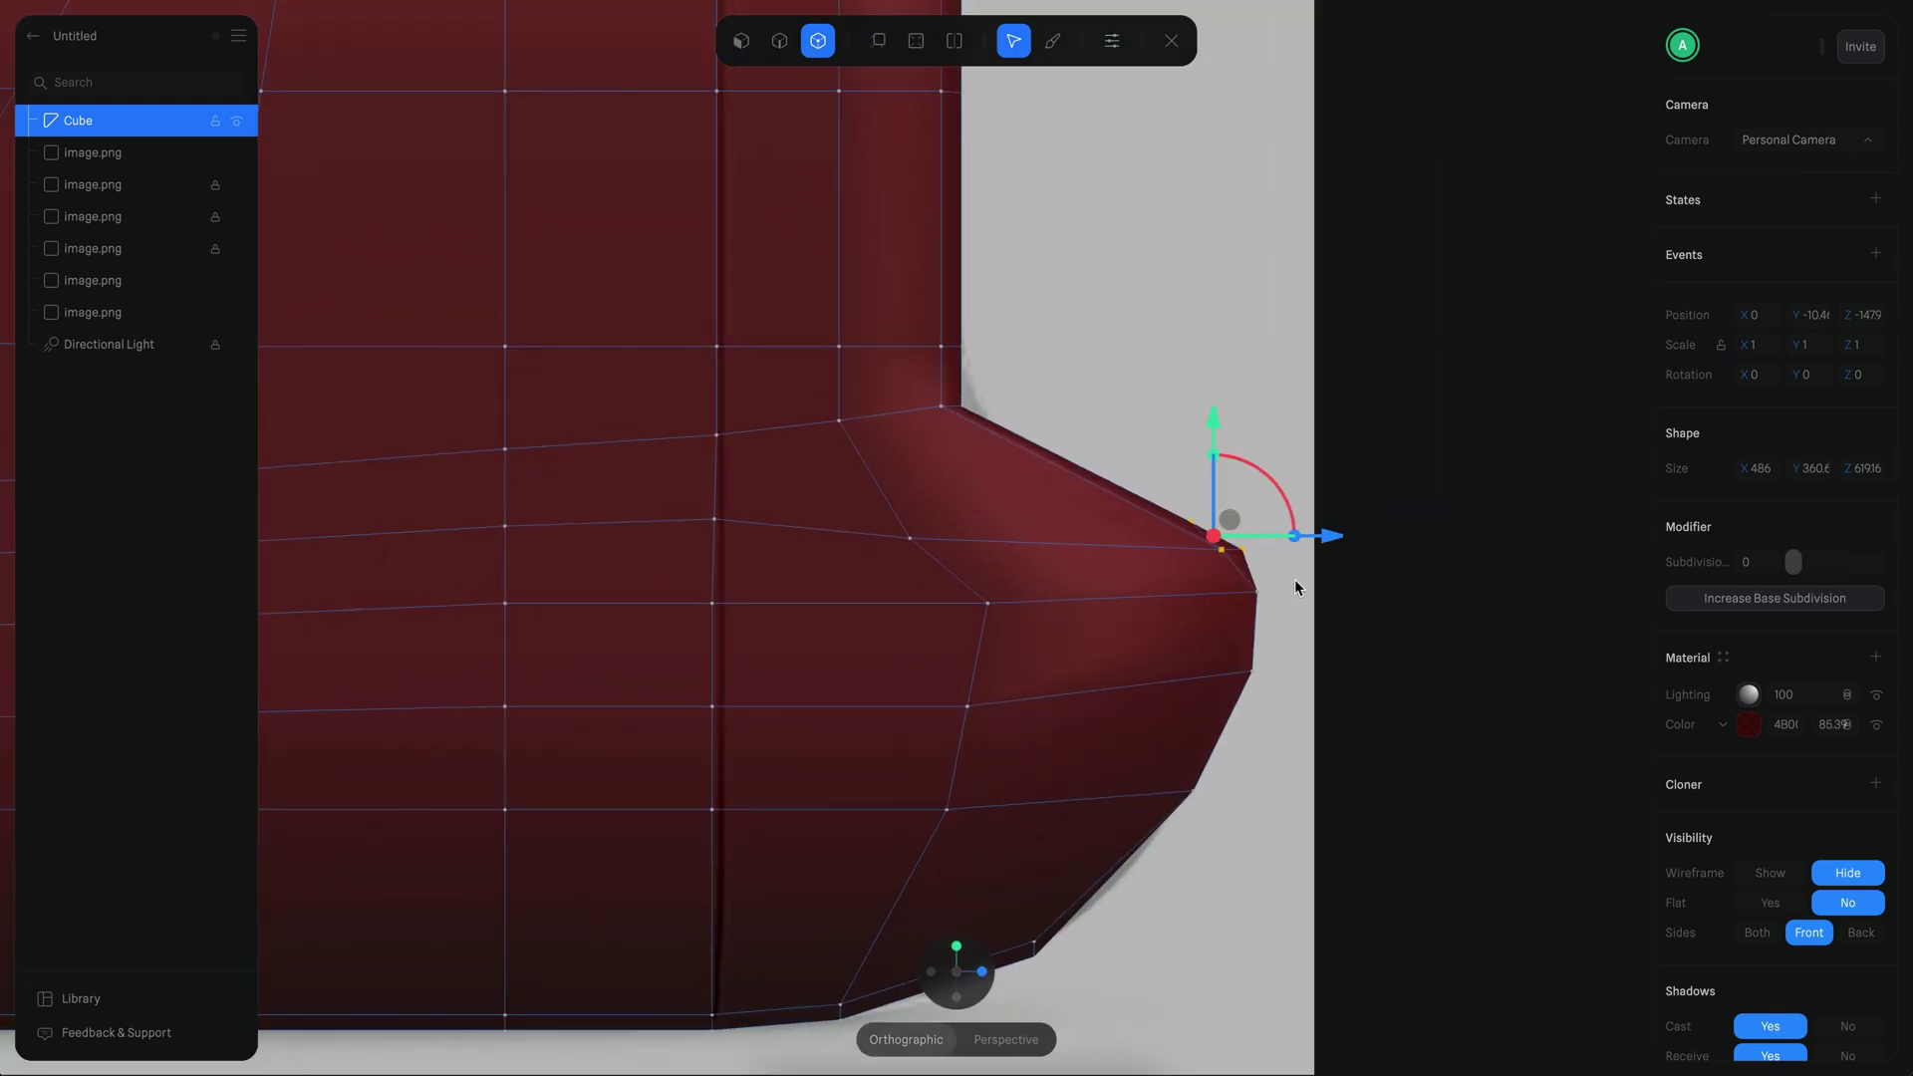
{"action": "left_click_drag", "start_coordinate": [1295, 583], "coordinate": [1252, 652]}
{"action": "left_click_drag", "start_coordinate": [1140, 448], "coordinate": [1255, 474]}
{"action": "left_click_drag", "start_coordinate": [1357, 626], "coordinate": [1315, 789]}
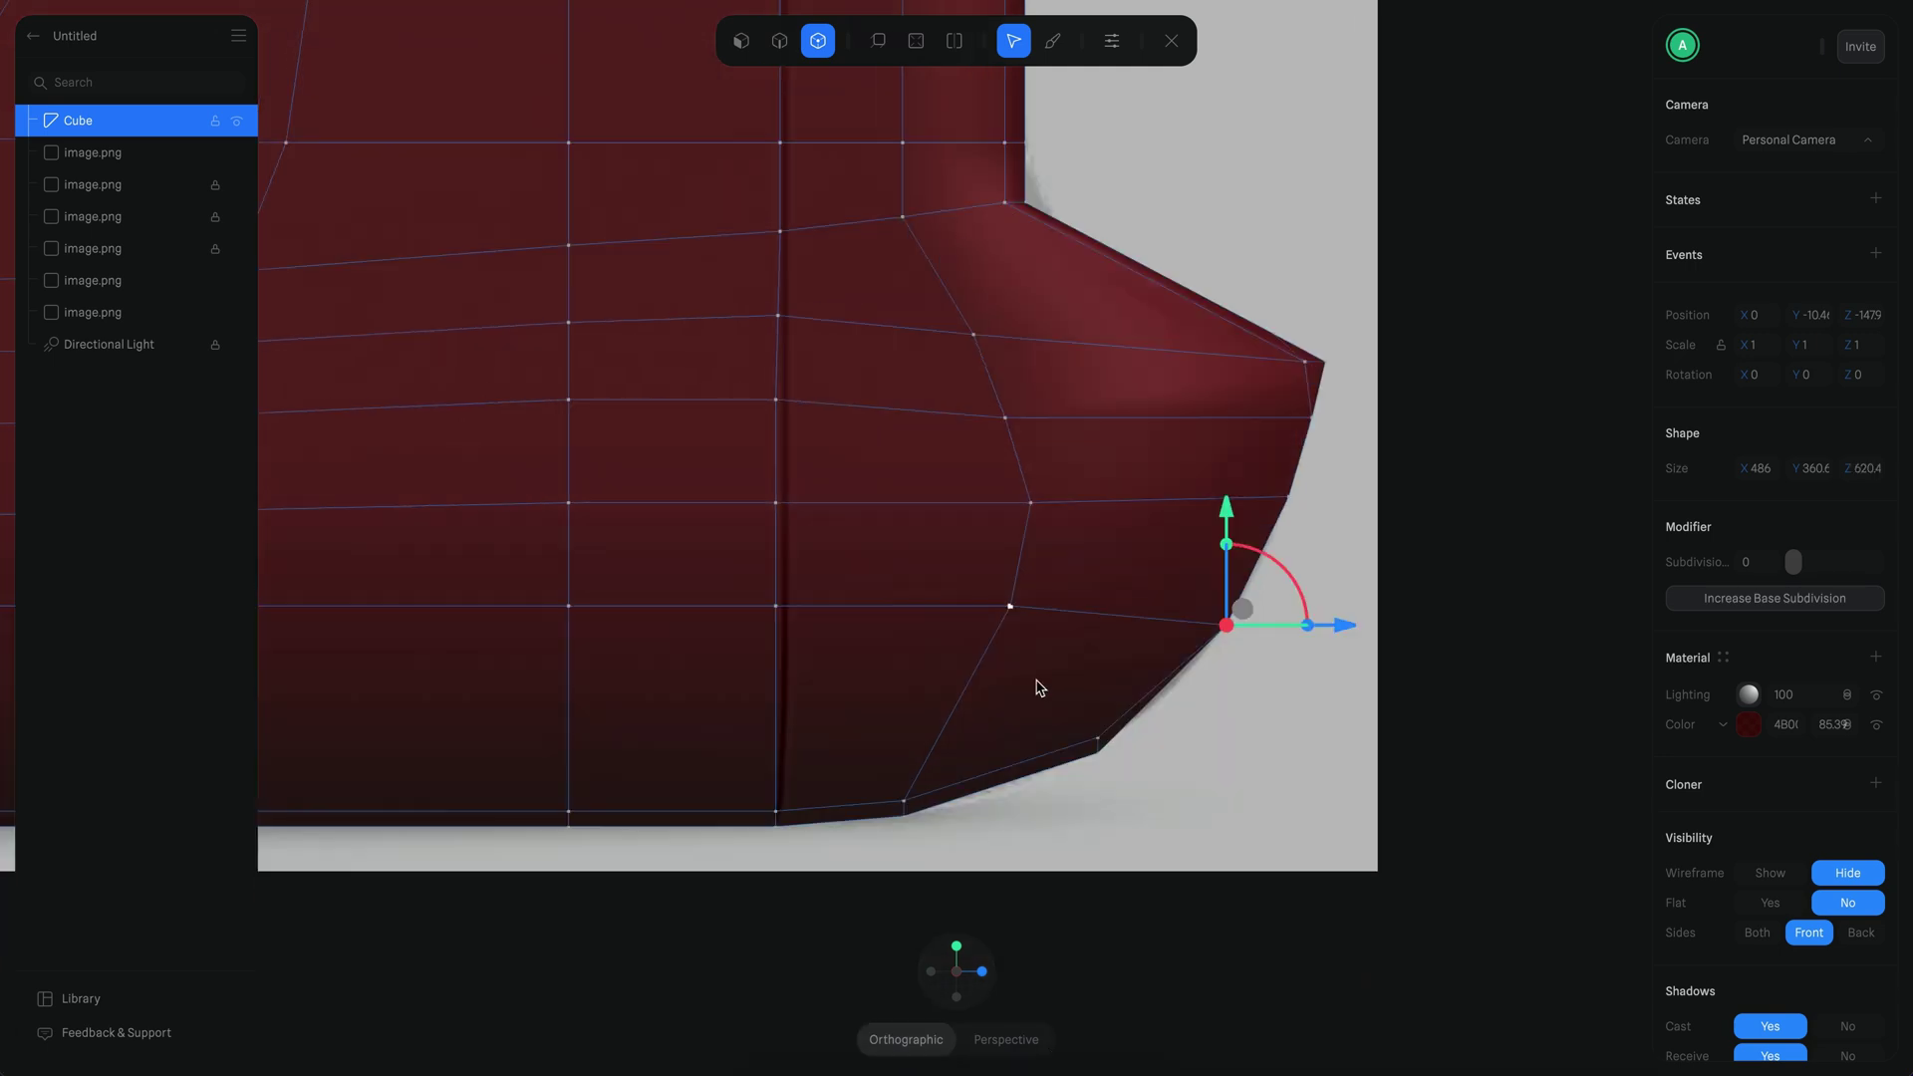
{"action": "left_click", "coordinate": [776, 605]}
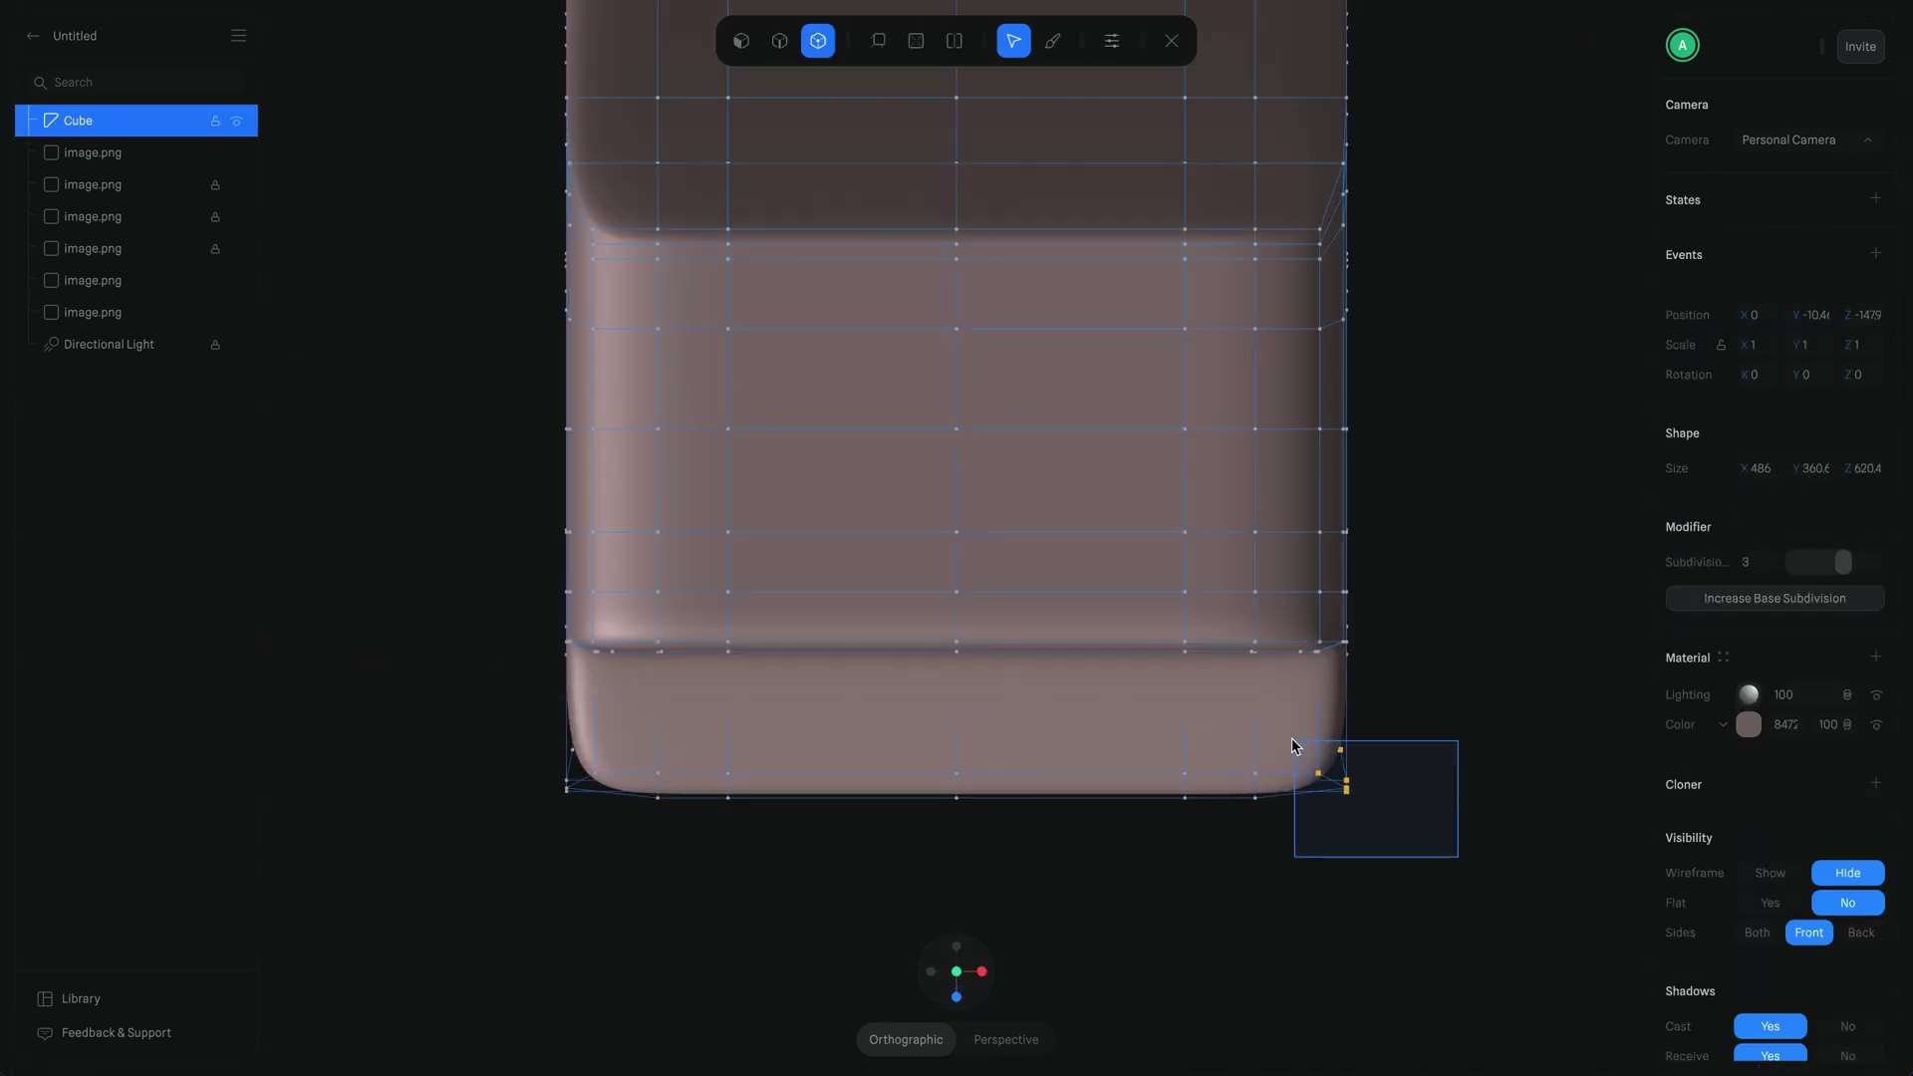
Step: Move the front corner vertices on both sides slightly backward in the top view, showing the wireframe only while adjusting them
{"action": "left_click", "coordinate": [1770, 872]}
{"action": "left_click_drag", "start_coordinate": [1448, 869], "coordinate": [1272, 730]}
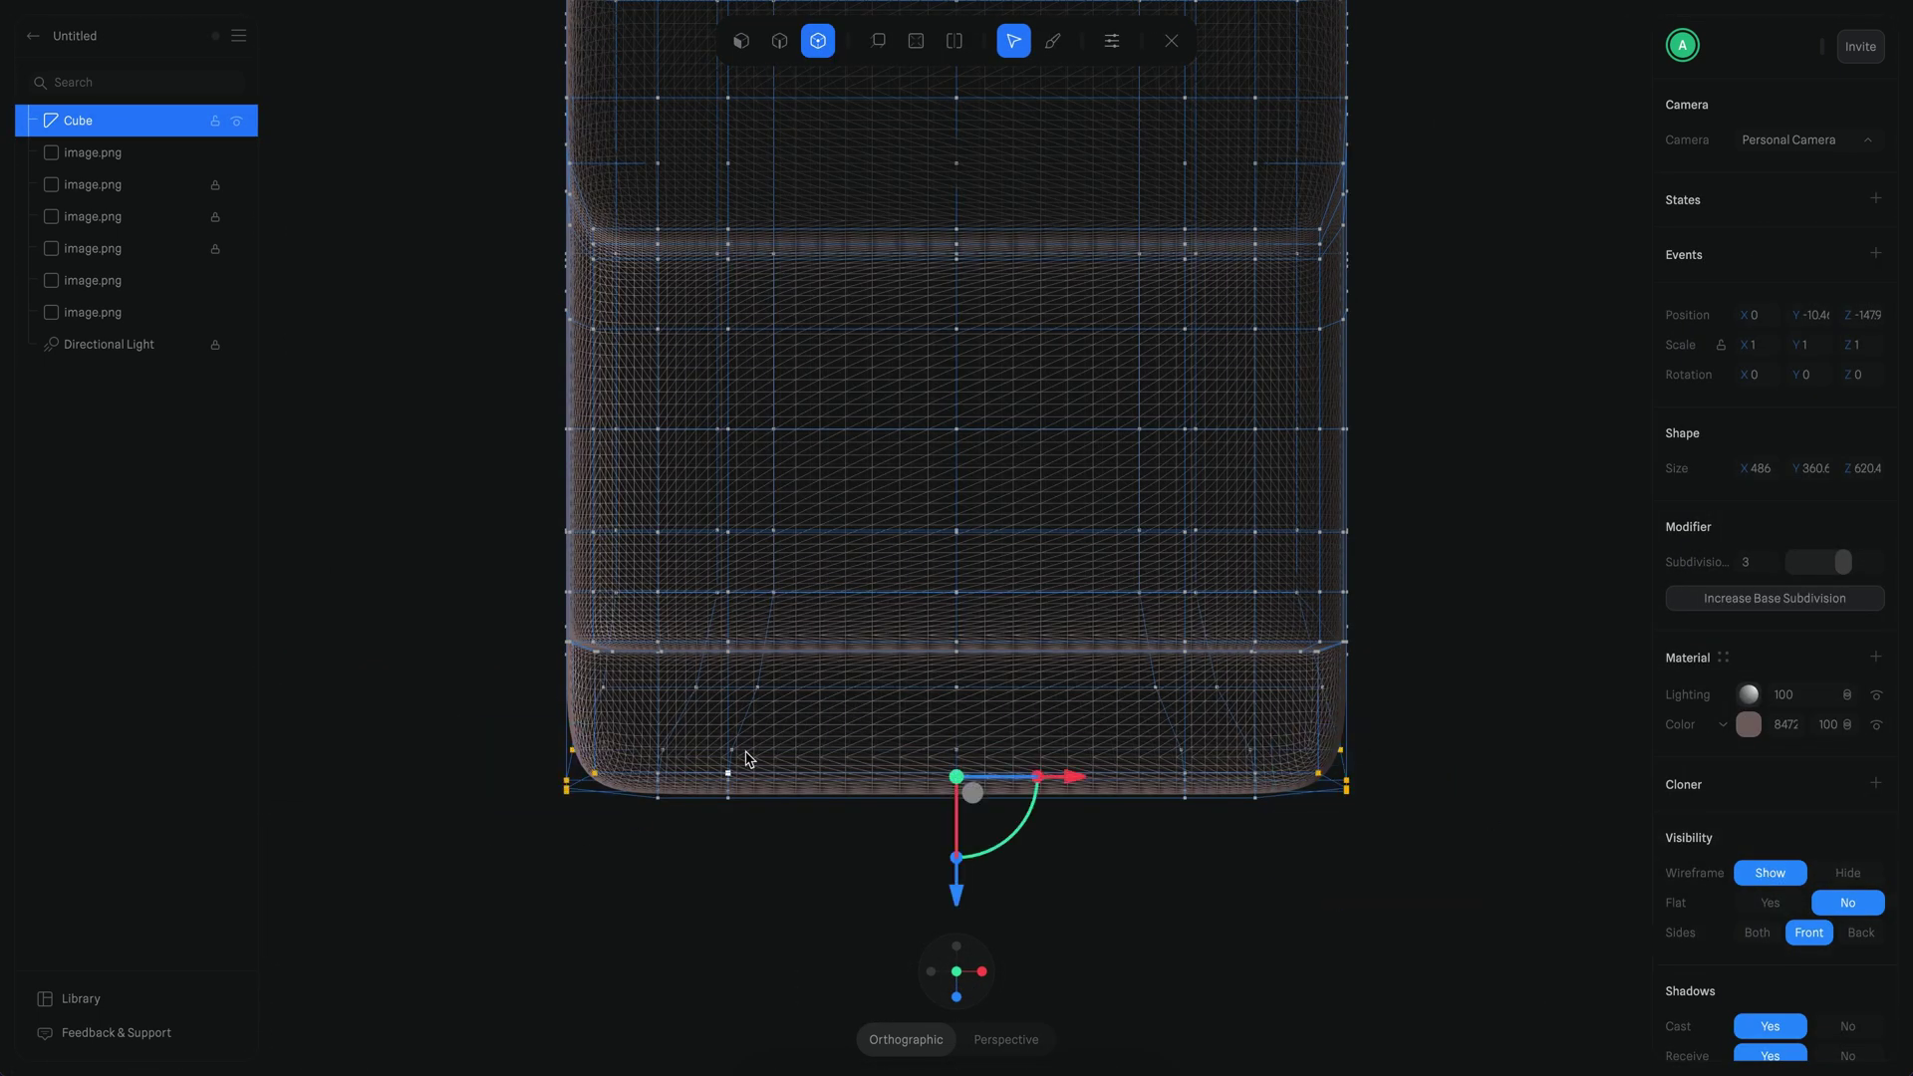
{"action": "left_click_drag", "start_coordinate": [957, 900], "coordinate": [962, 877]}
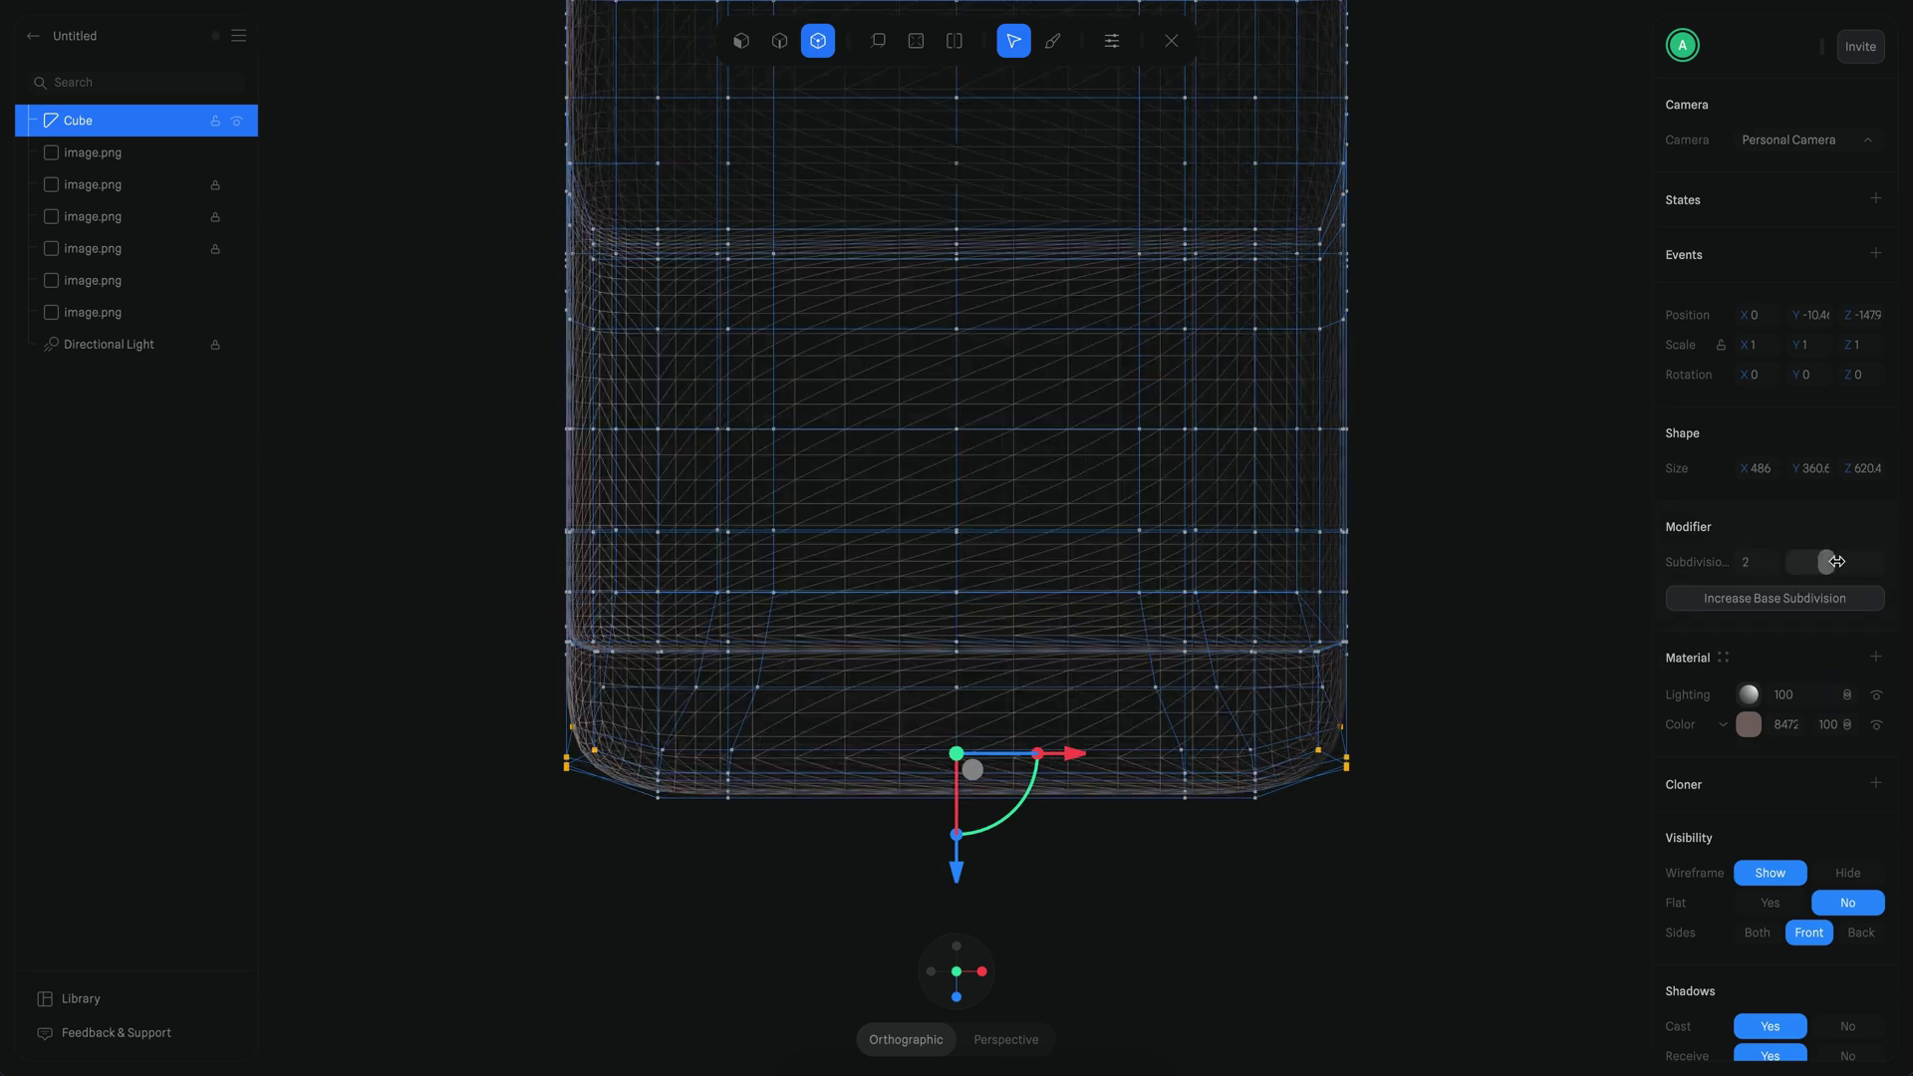
{"action": "left_click", "coordinate": [1847, 872]}
Step: Cut an additional edge loop along the rim around the front panel and sloping ledge
{"action": "right_click_drag", "start_coordinate": [1388, 833], "coordinate": [810, 654]}
{"action": "scroll", "coordinate": [935, 512], "scroll_direction": "up", "scroll_amount": 10}
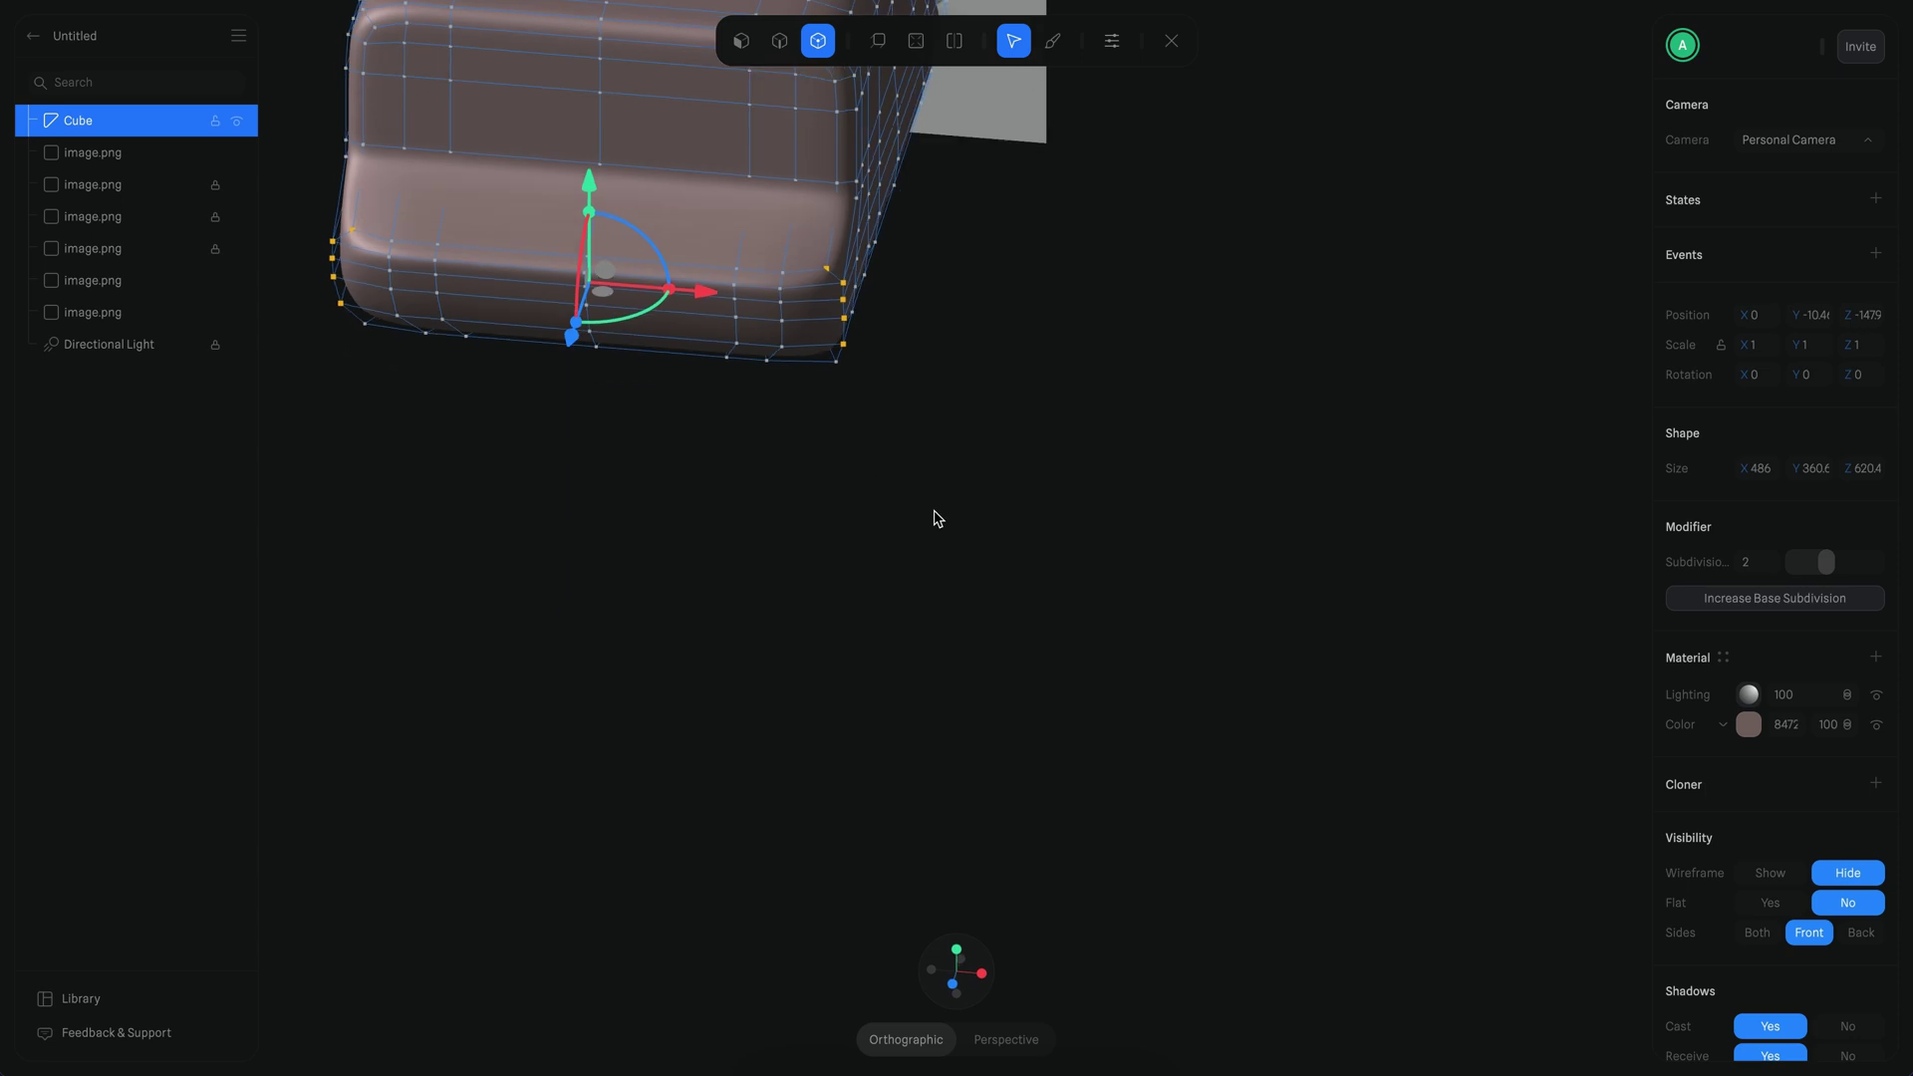
{"action": "scroll", "coordinate": [1152, 764], "scroll_direction": "down", "scroll_amount": 10}
{"action": "right_click_drag", "start_coordinate": [1153, 764], "coordinate": [1033, 602]}
{"action": "scroll", "coordinate": [1083, 879], "scroll_direction": "up", "scroll_amount": 3}
{"action": "right_click_drag", "start_coordinate": [1083, 879], "coordinate": [1090, 687]}
{"action": "scroll", "coordinate": [1299, 503], "scroll_direction": "up", "scroll_amount": 5}
{"action": "right_click_drag", "start_coordinate": [1299, 503], "coordinate": [773, 414]}
{"action": "scroll", "coordinate": [521, 290], "scroll_direction": "up", "scroll_amount": 3}
{"action": "key", "text": "l"}
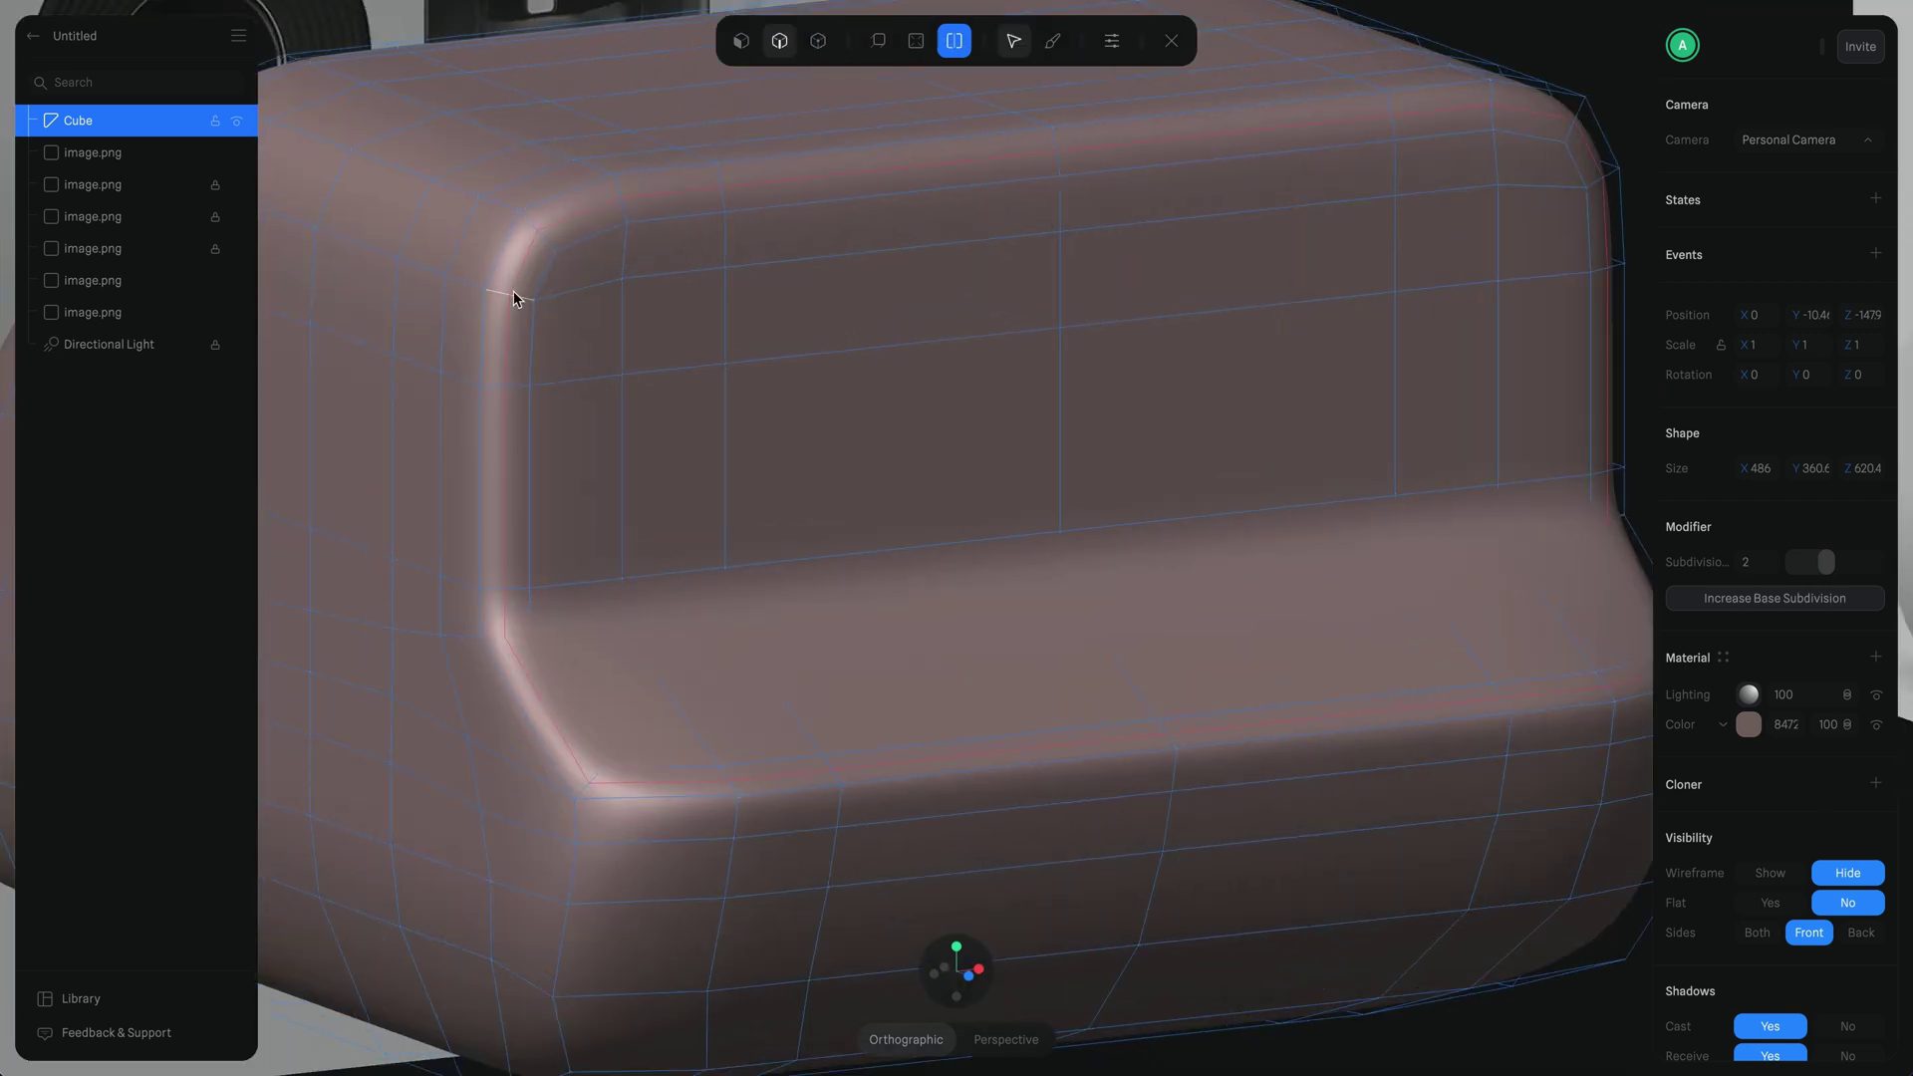
{"action": "left_click", "coordinate": [854, 432]}
{"action": "key", "text": "Escape"}
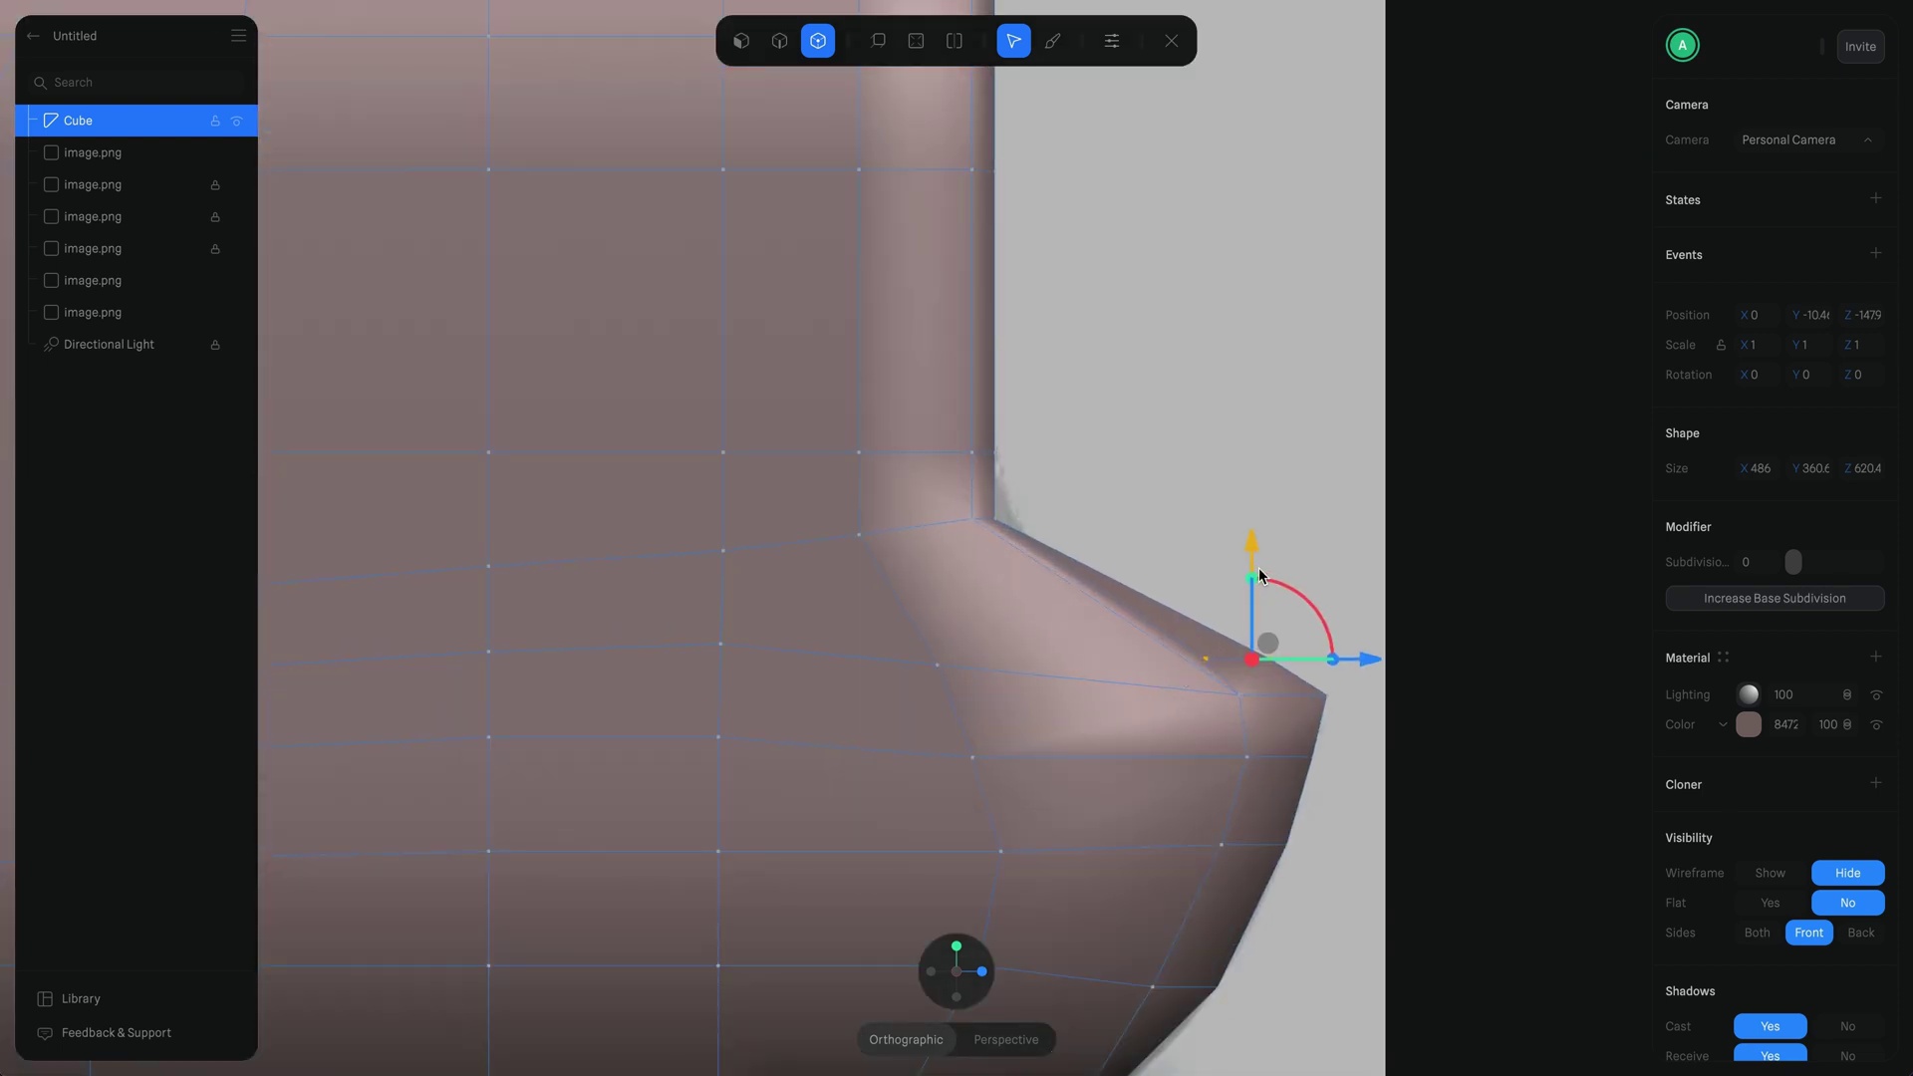
Step: Move the vertices at the lip's upper edge forward in the side view to shape its front bevel
{"action": "left_click_drag", "start_coordinate": [1358, 659], "coordinate": [1382, 666]}
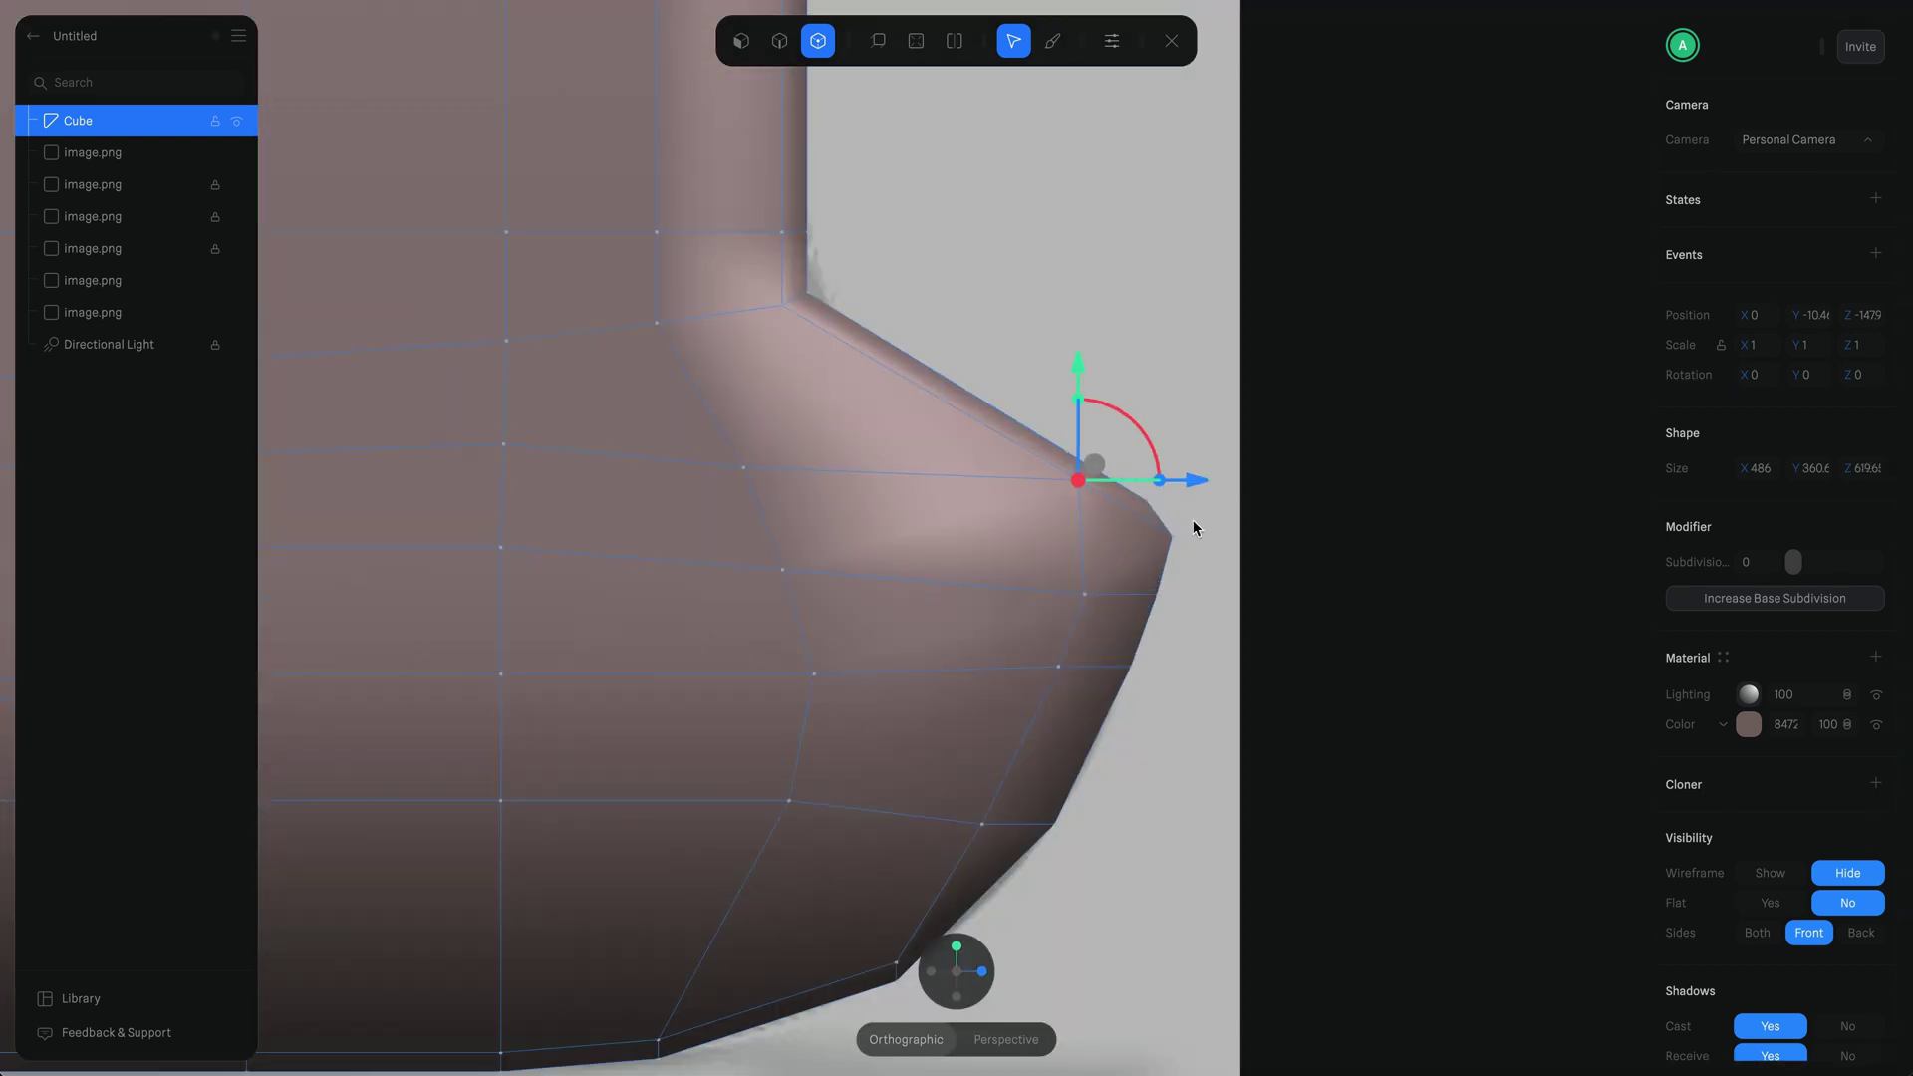
{"action": "right_click_drag", "start_coordinate": [1196, 527], "coordinate": [714, 654]}
{"action": "left_click_drag", "start_coordinate": [737, 667], "coordinate": [1365, 683]}
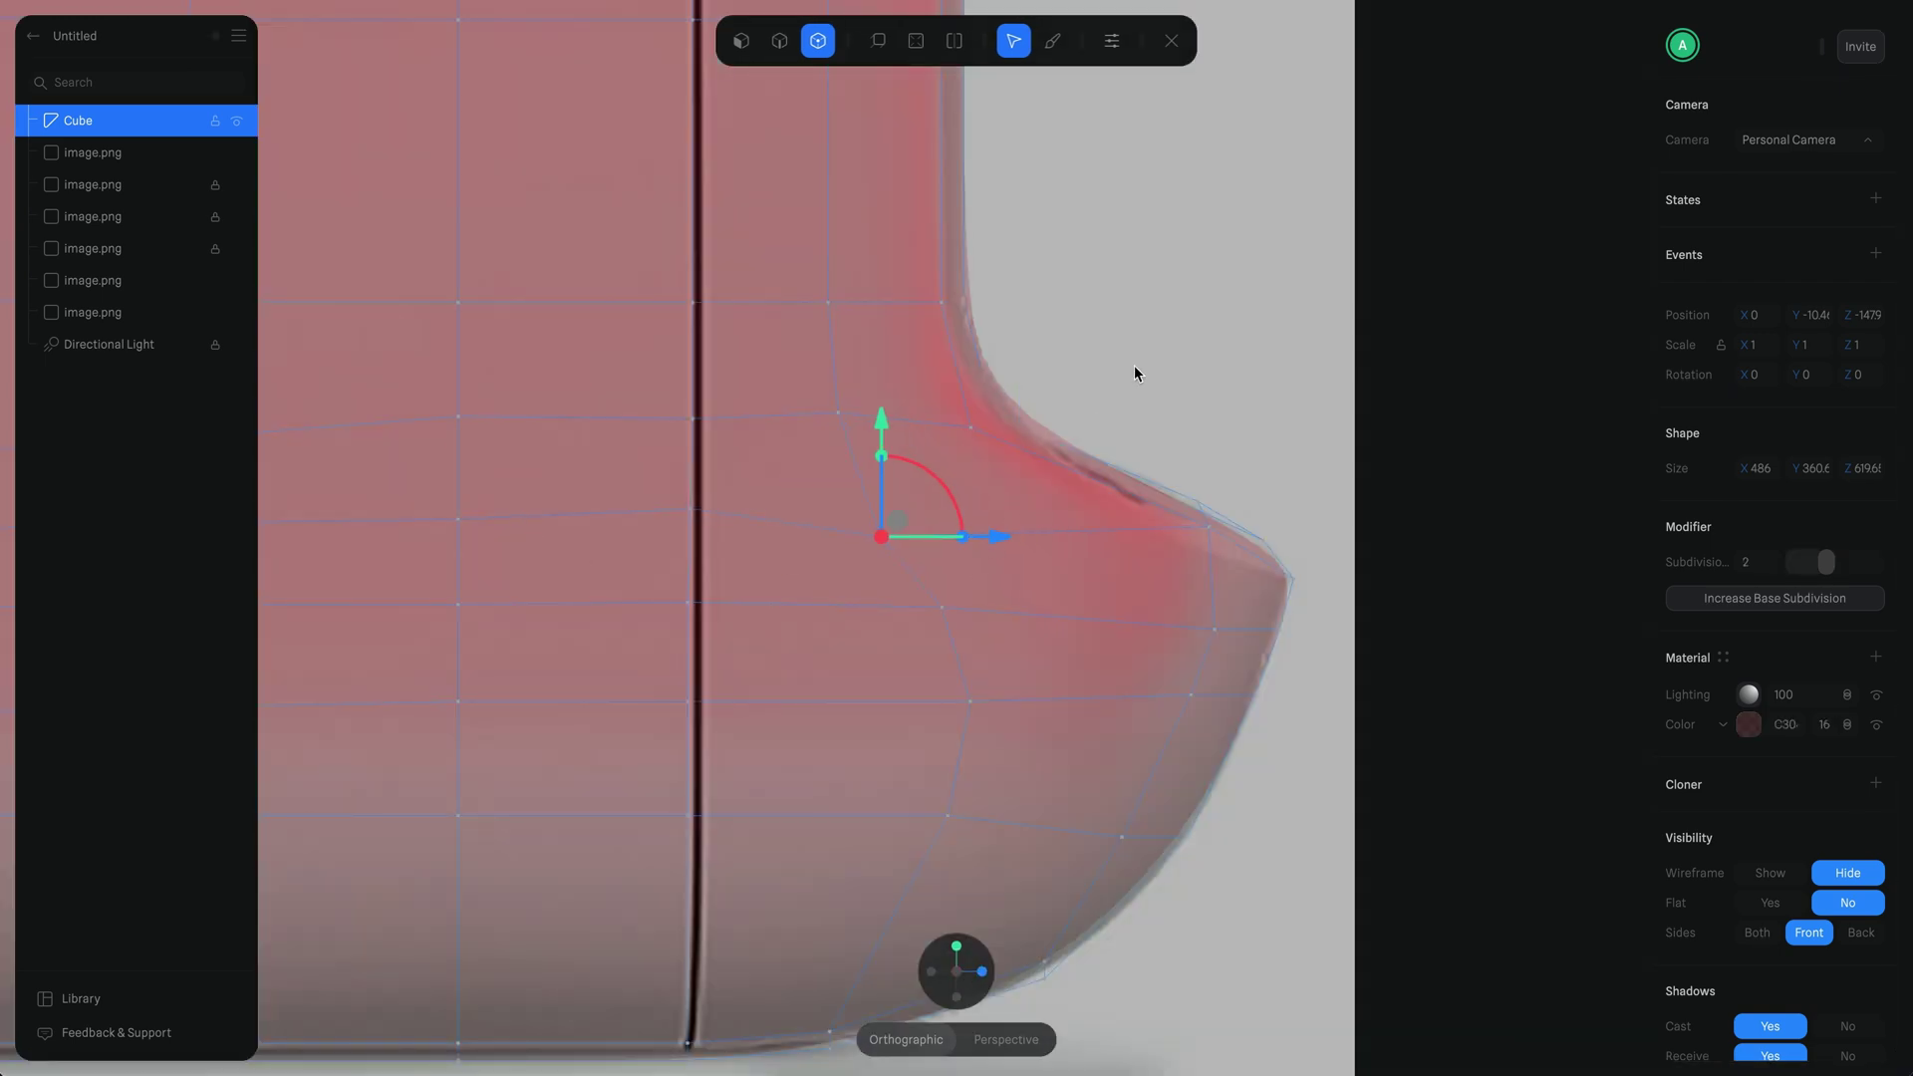
Step: Adjust the vertices at the lip's tip and in the ledge's concave curve to fit the side reference
{"action": "scroll", "coordinate": [1204, 426], "scroll_direction": "up", "scroll_amount": 5}
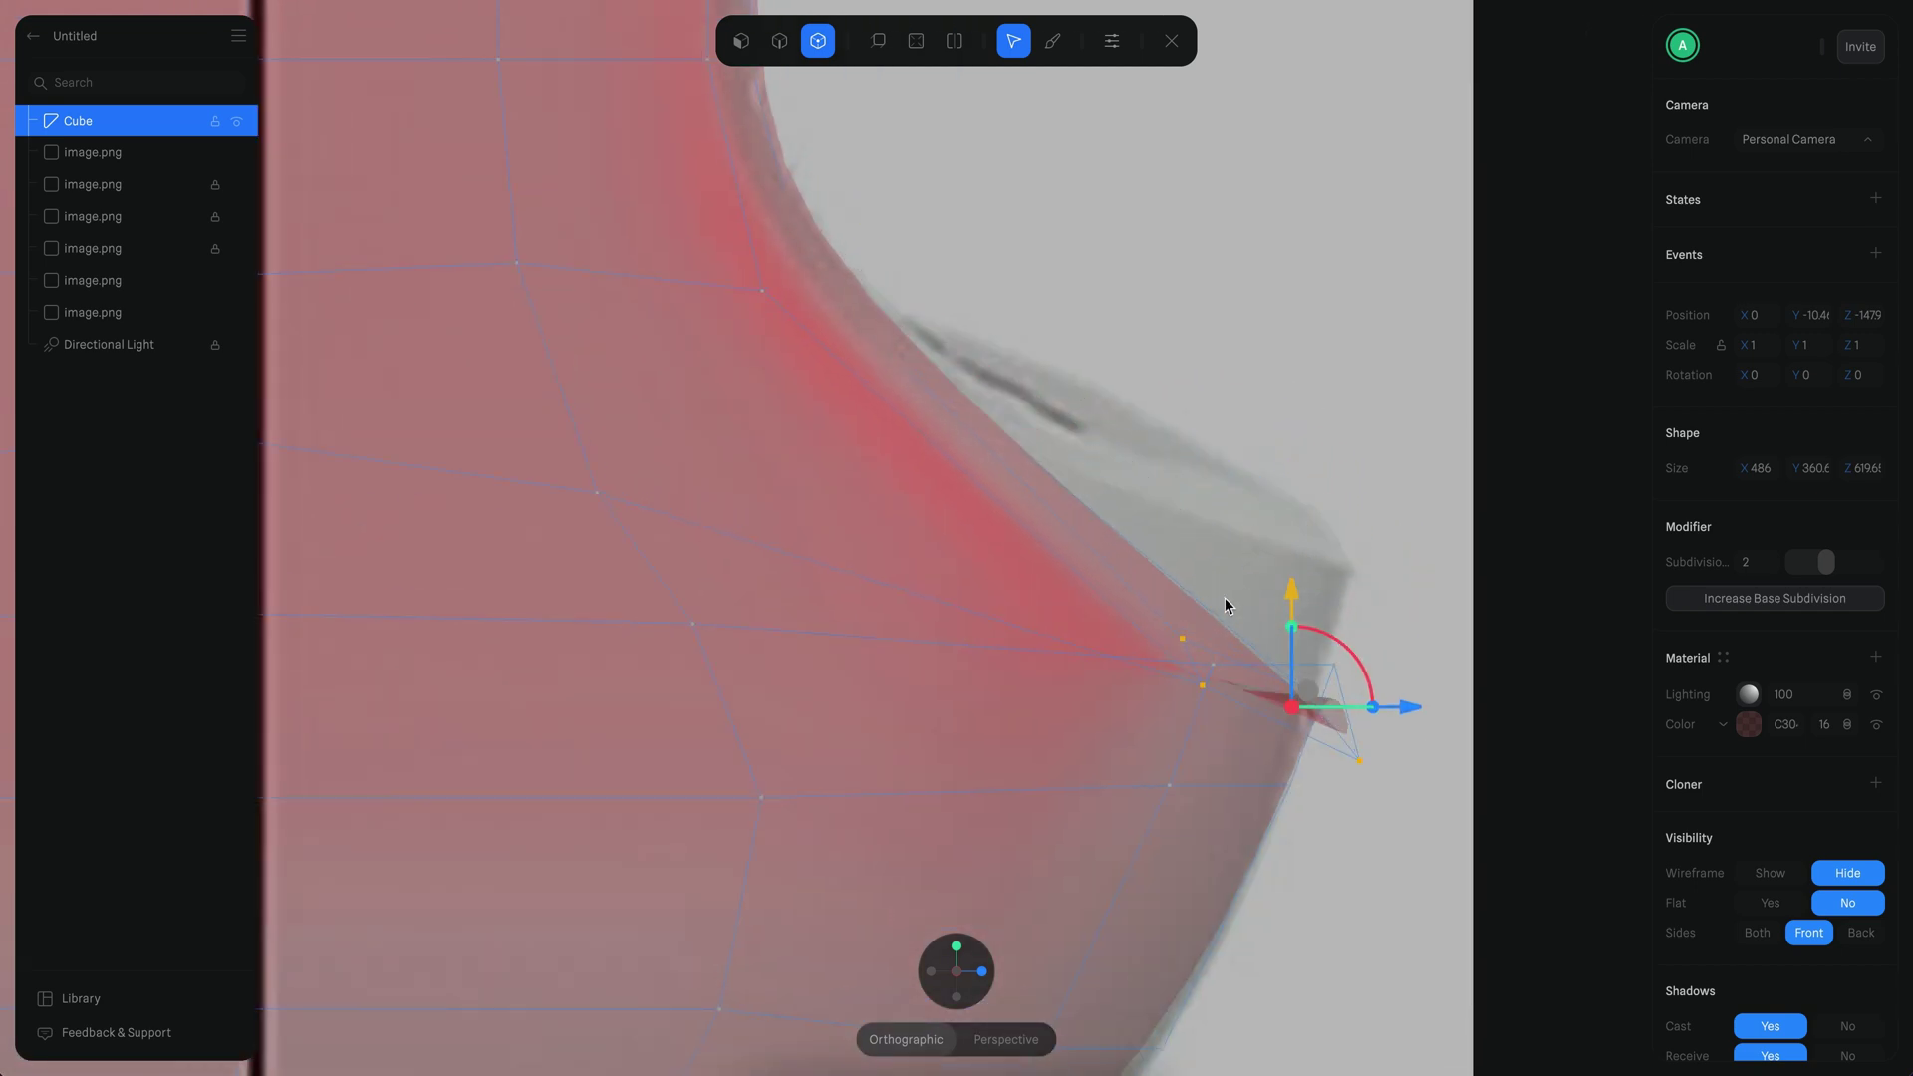
{"action": "left_click_drag", "start_coordinate": [1388, 839], "coordinate": [1086, 587]}
{"action": "left_click_drag", "start_coordinate": [1317, 622], "coordinate": [1165, 555]}
{"action": "scroll", "coordinate": [1057, 234], "scroll_direction": "down", "scroll_amount": 2}
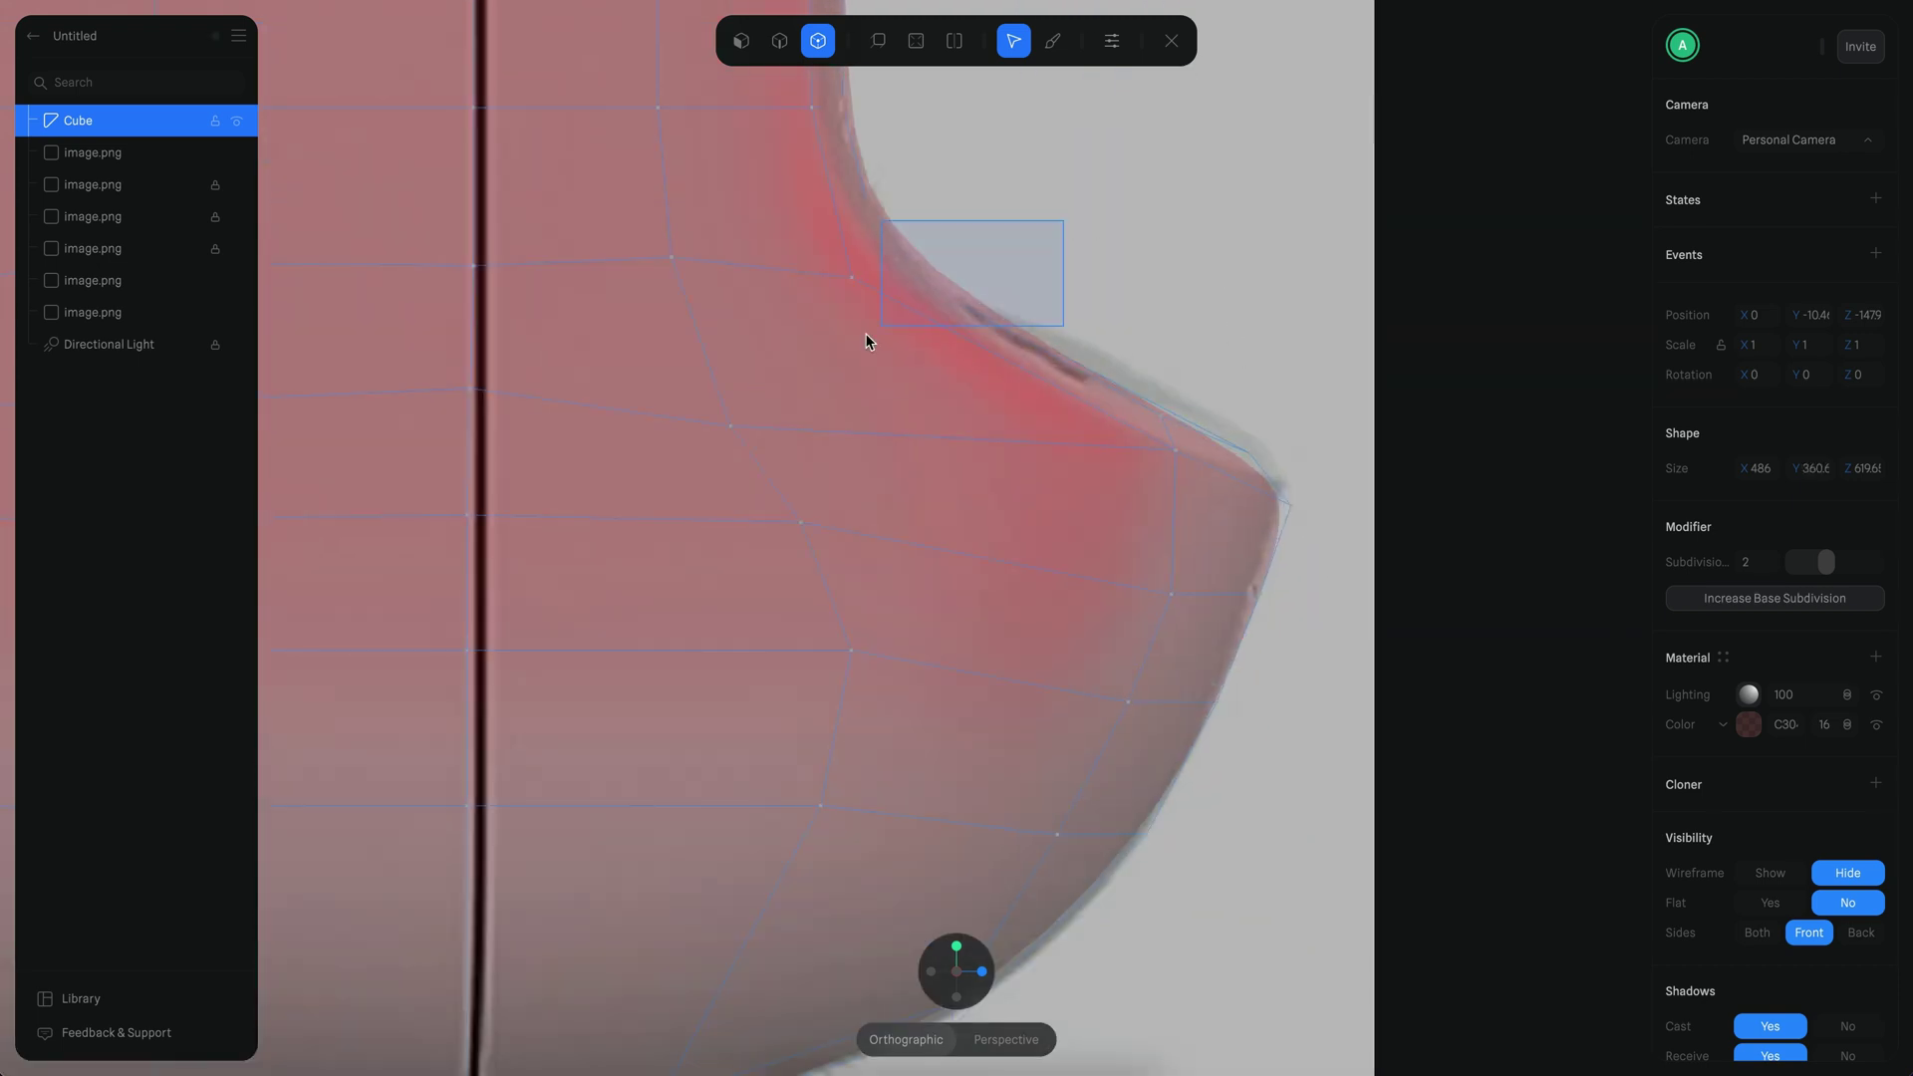
{"action": "left_click_drag", "start_coordinate": [907, 267], "coordinate": [921, 304]}
{"action": "scroll", "coordinate": [695, 339], "scroll_direction": "down", "scroll_amount": 2}
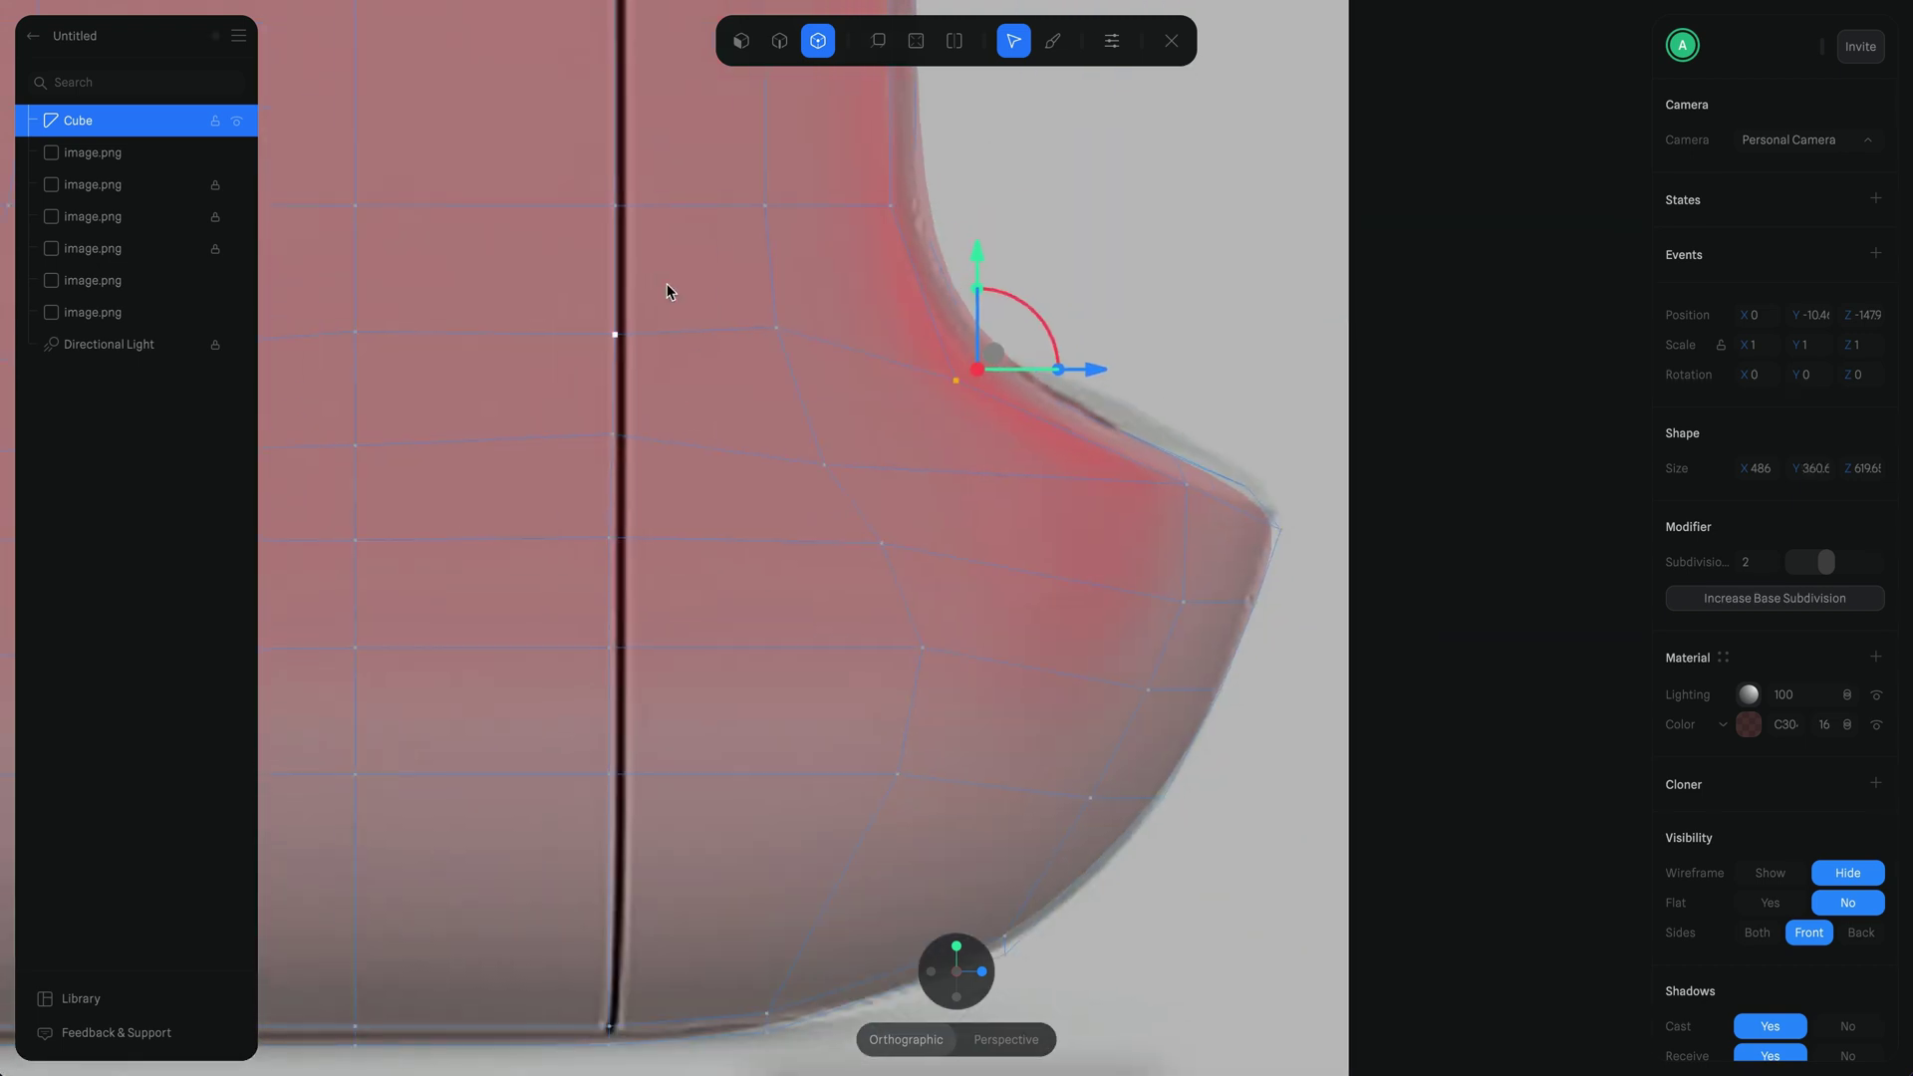
Step: Select the middle horizontal row of vertices along the body's side and adjust its height to even the spacing
{"action": "scroll", "coordinate": [528, 301], "scroll_direction": "left", "scroll_amount": 3}
{"action": "scroll", "coordinate": [713, 406], "scroll_direction": "down", "scroll_amount": 2}
{"action": "scroll", "coordinate": [824, 559], "scroll_direction": "up", "scroll_amount": 5}
{"action": "left_click_drag", "start_coordinate": [478, 461], "coordinate": [1465, 483]}
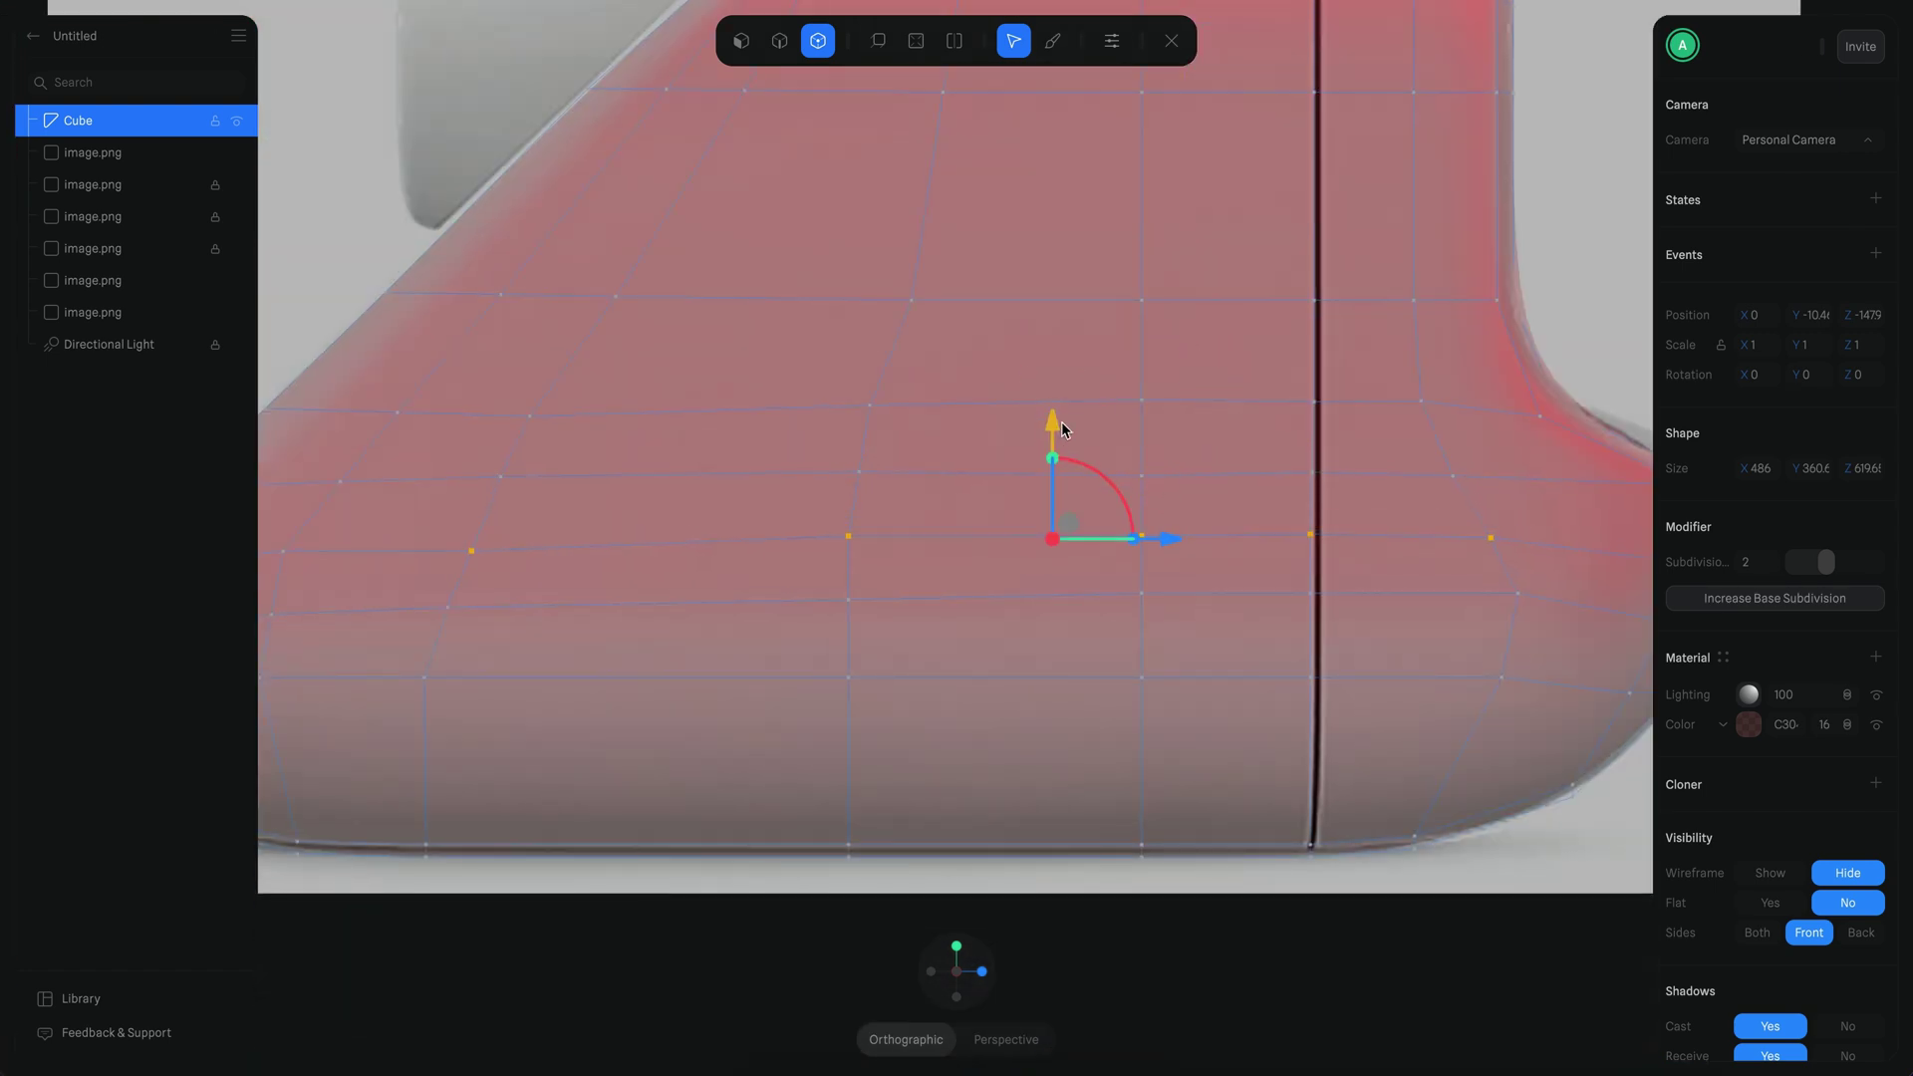
{"action": "scroll", "coordinate": [1529, 508], "scroll_direction": "right", "scroll_amount": 5}
Step: Undo the last lip adjustment and rework the upper tip vertices after checking them from the front and sides
{"action": "left_click_drag", "start_coordinate": [1500, 471], "coordinate": [1472, 565]}
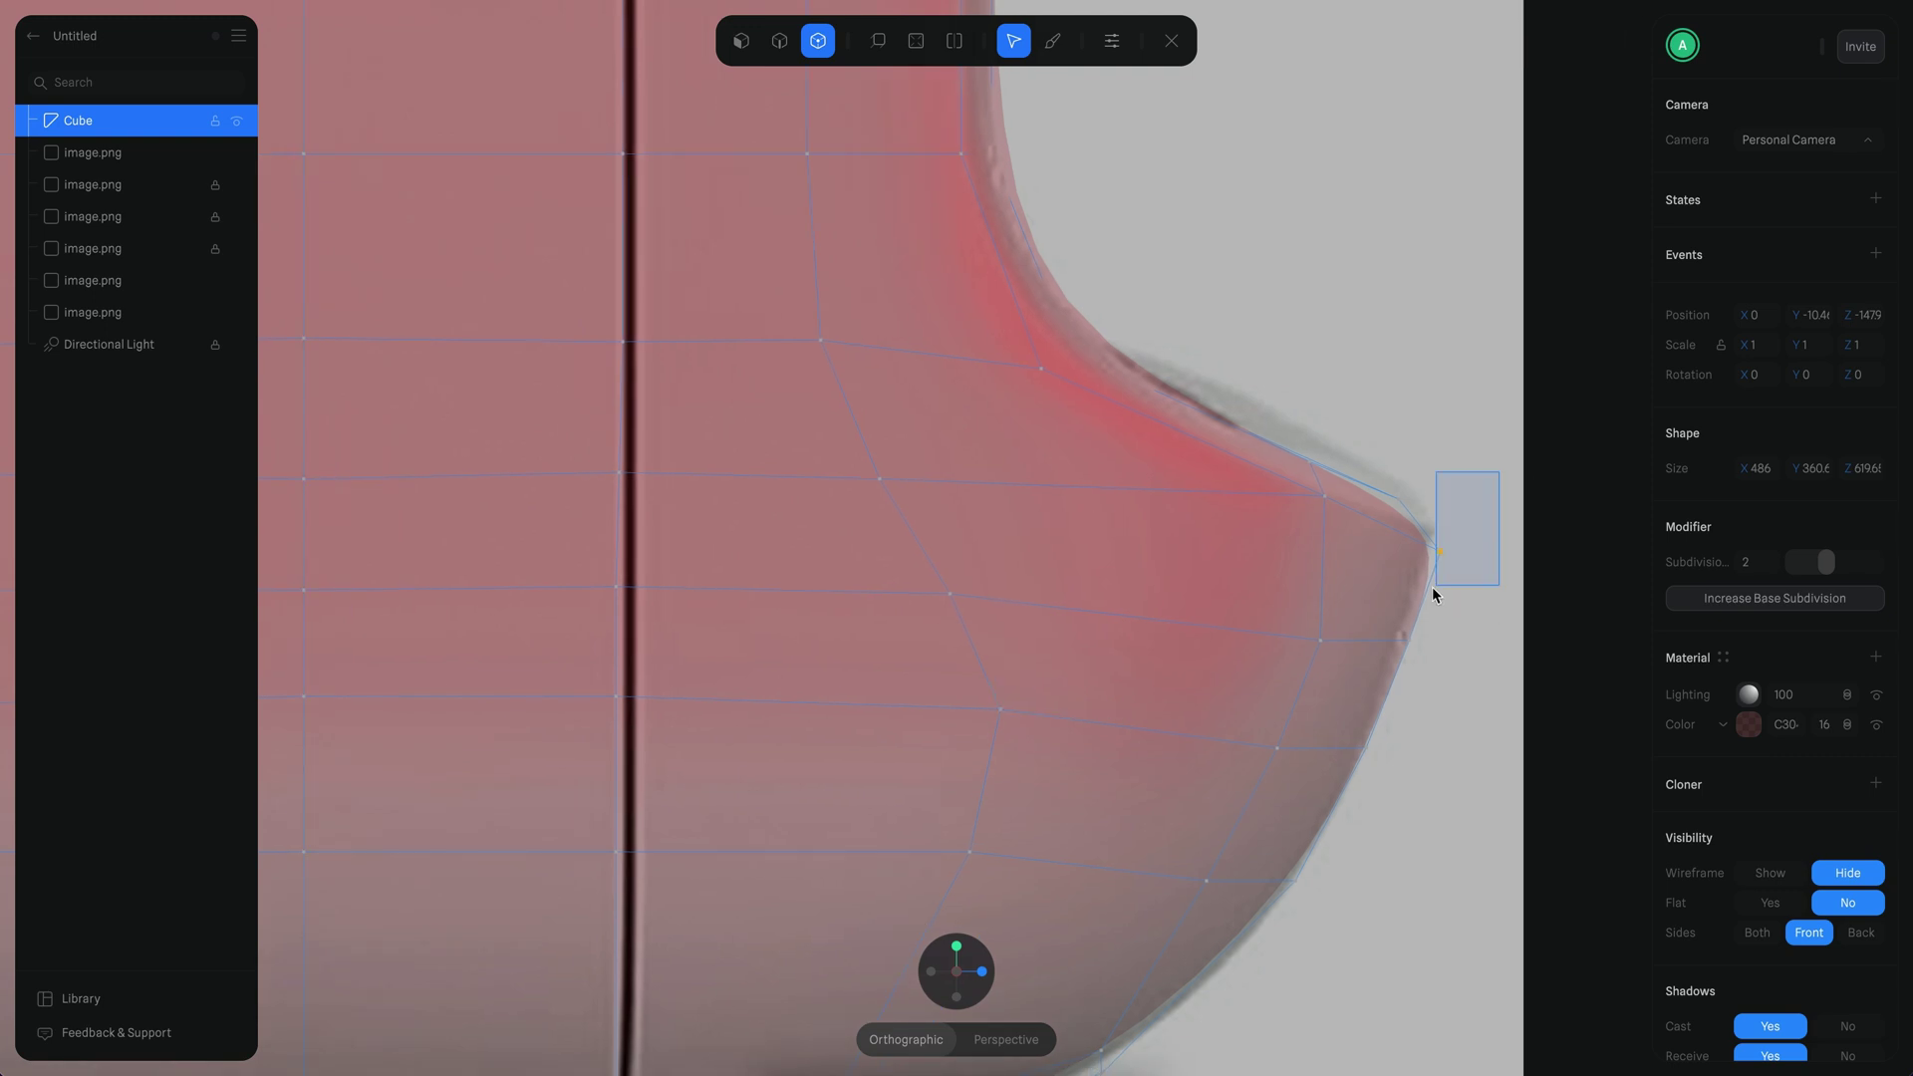
{"action": "key", "text": "ctrl+z"}
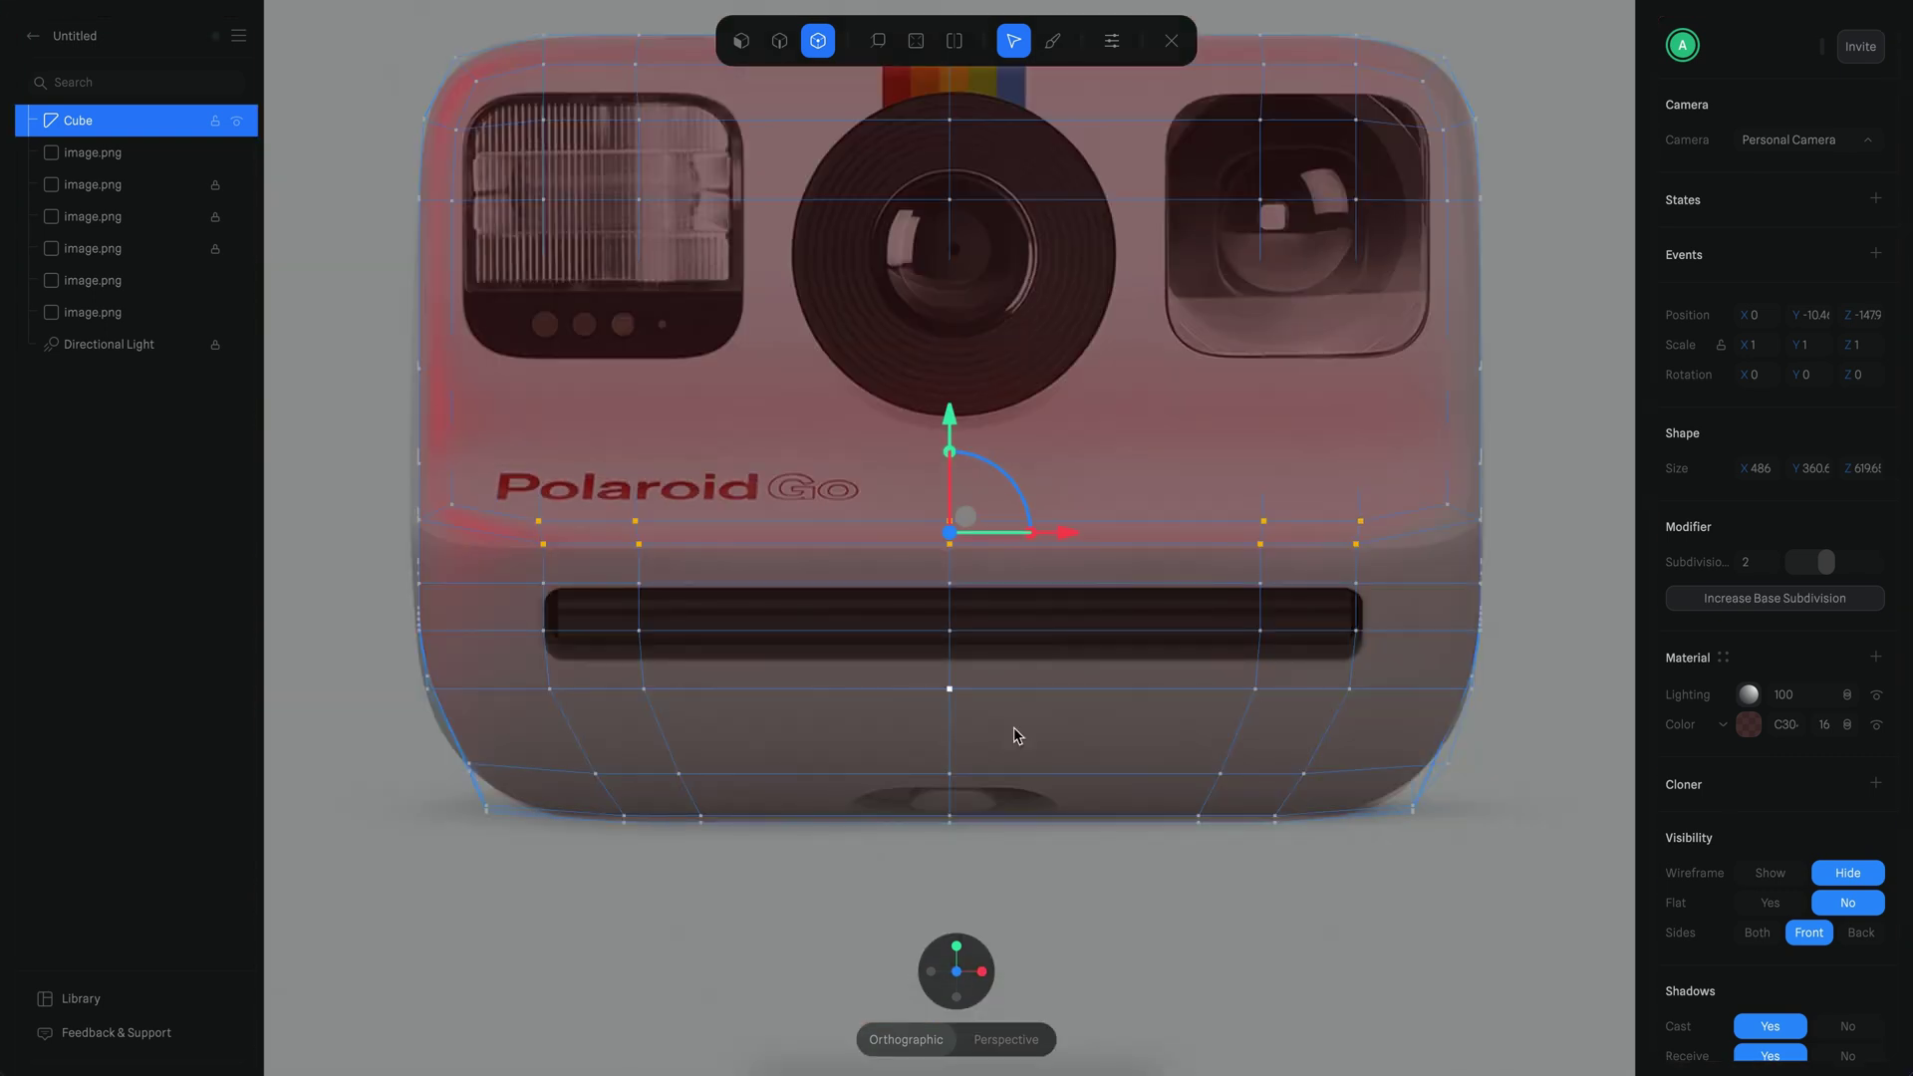
{"action": "left_click", "coordinate": [981, 971]}
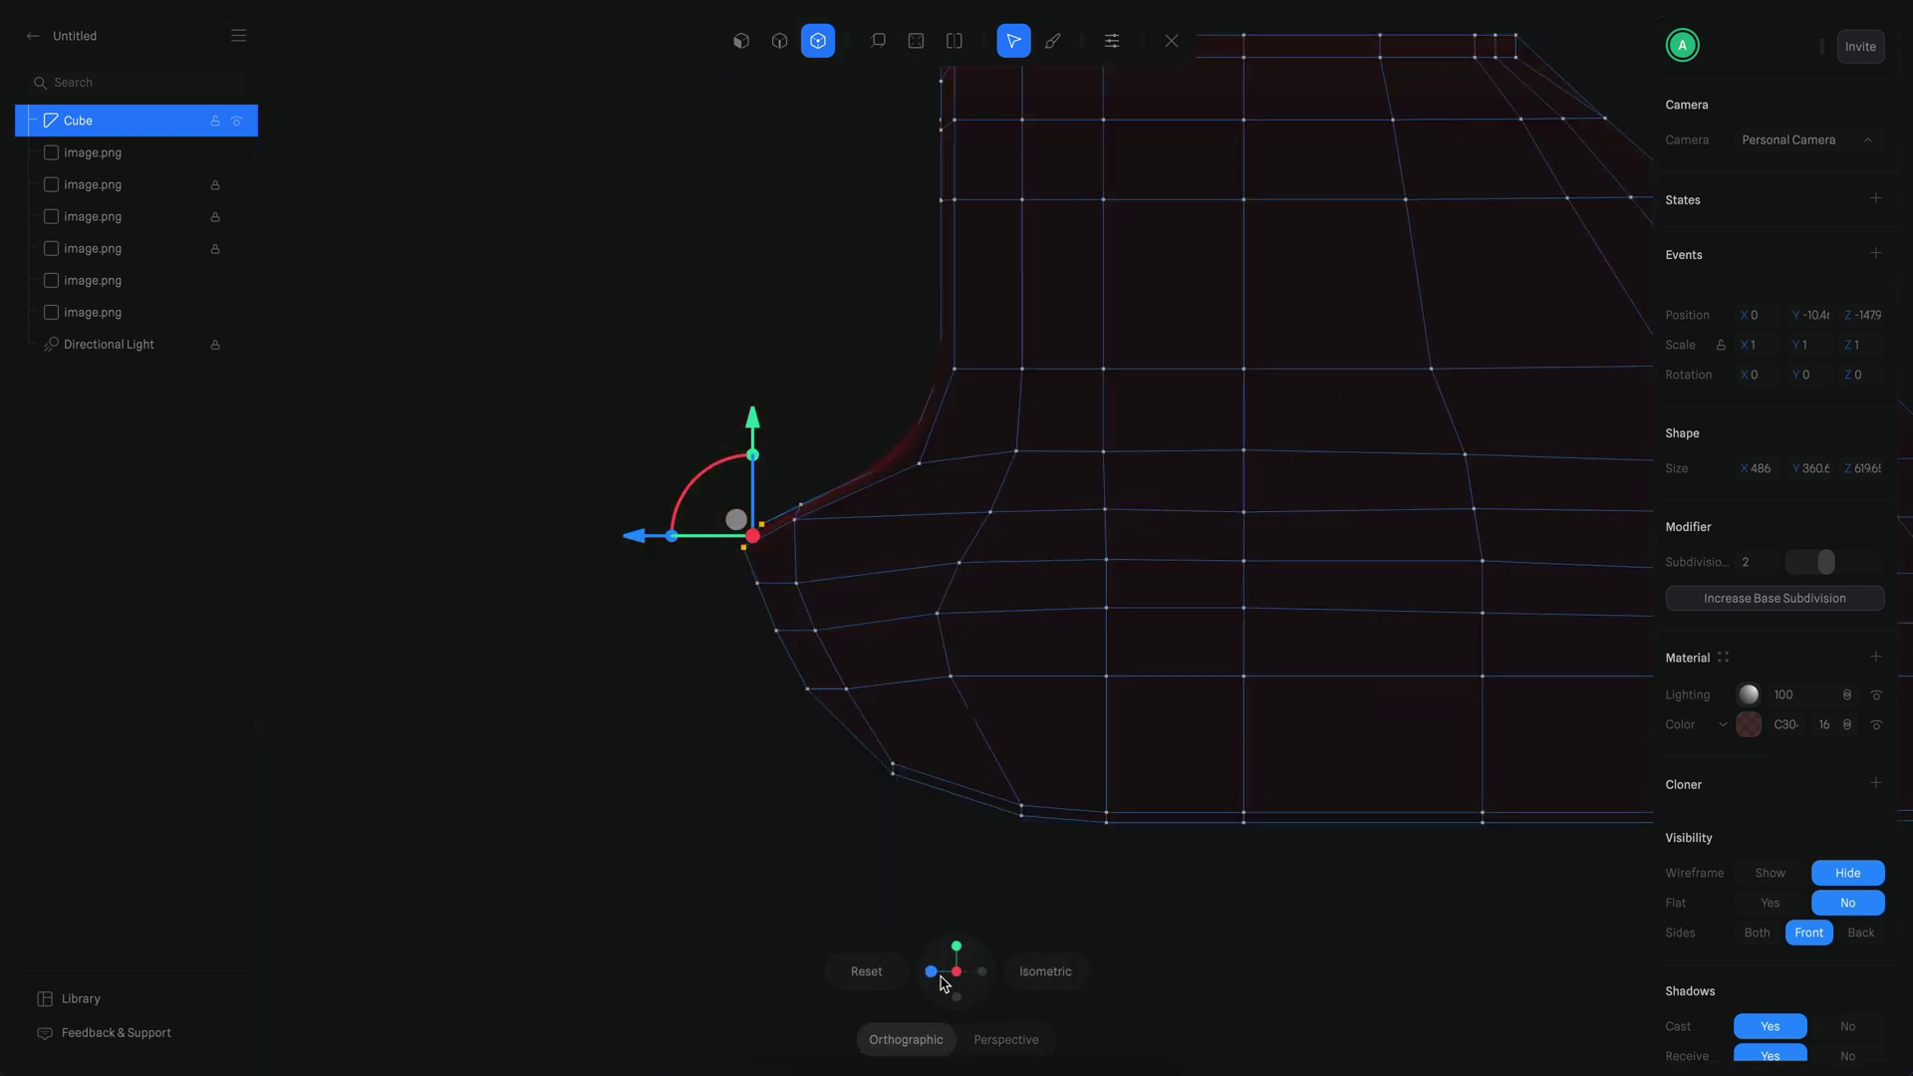
{"action": "scroll", "coordinate": [1309, 733], "scroll_direction": "up", "scroll_amount": 5}
{"action": "left_click_drag", "start_coordinate": [1491, 403], "coordinate": [1340, 546]}
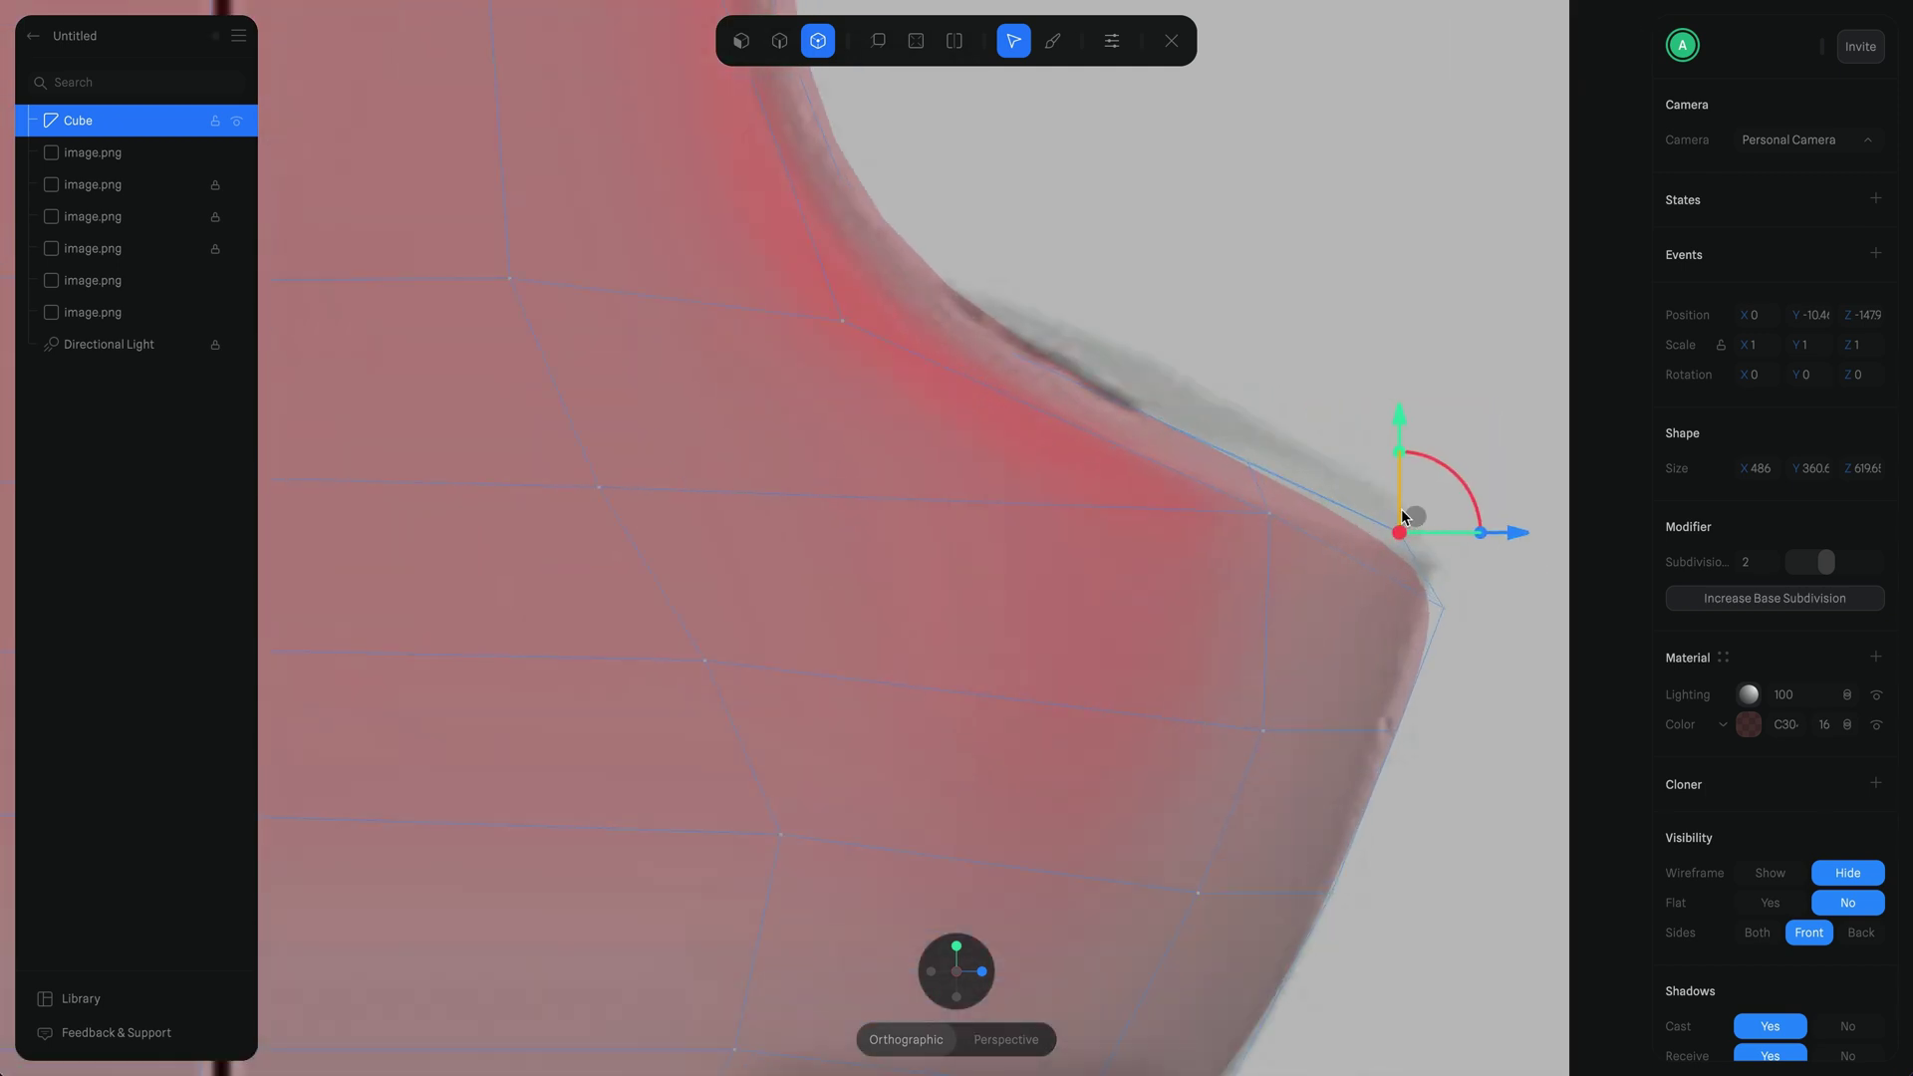
{"action": "scroll", "coordinate": [1366, 531], "scroll_direction": "down", "scroll_amount": 3}
Step: With subdivision at 0, adjust the vertices just behind the lip's tip in side view, and restore subdivision to 2
{"action": "left_click", "coordinate": [1790, 564]}
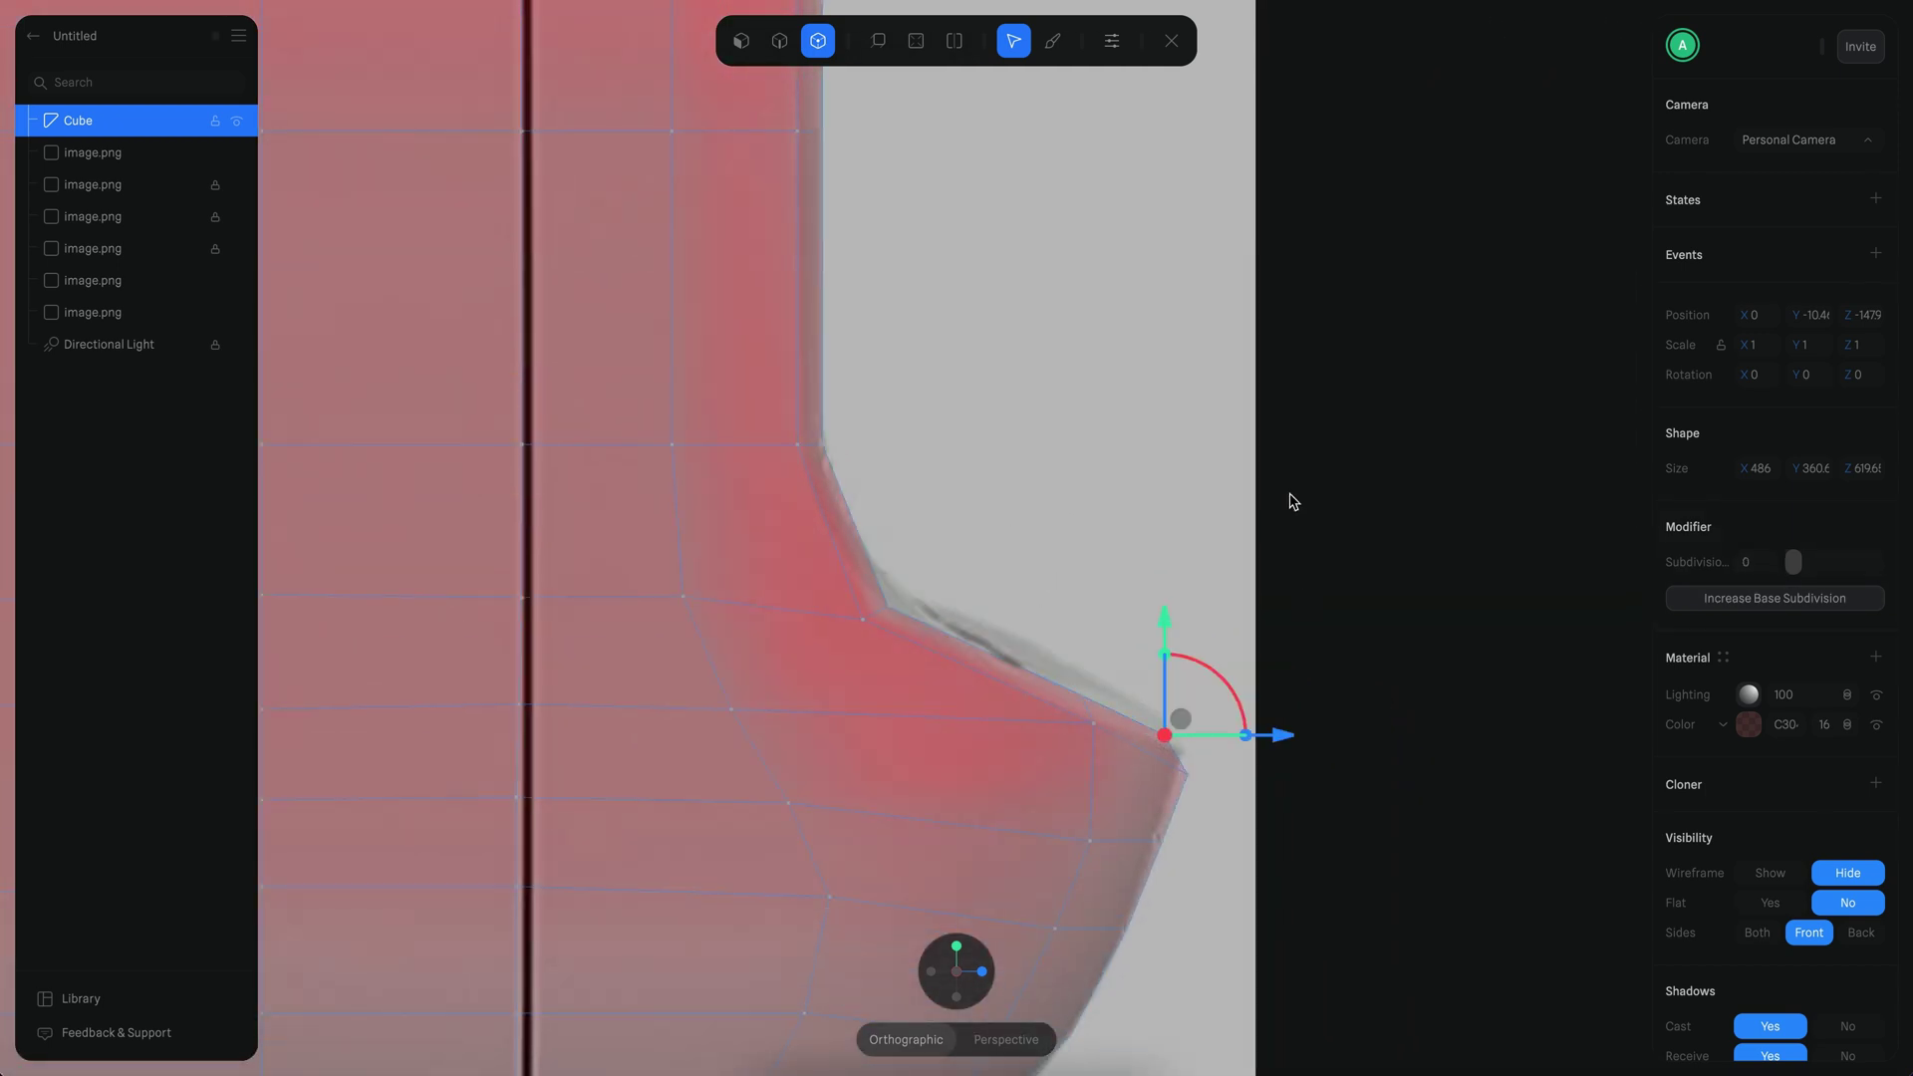
{"action": "scroll", "coordinate": [890, 612], "scroll_direction": "up", "scroll_amount": 2}
{"action": "scroll", "coordinate": [1215, 830], "scroll_direction": "up", "scroll_amount": 3}
{"action": "left_click", "coordinate": [1280, 769]}
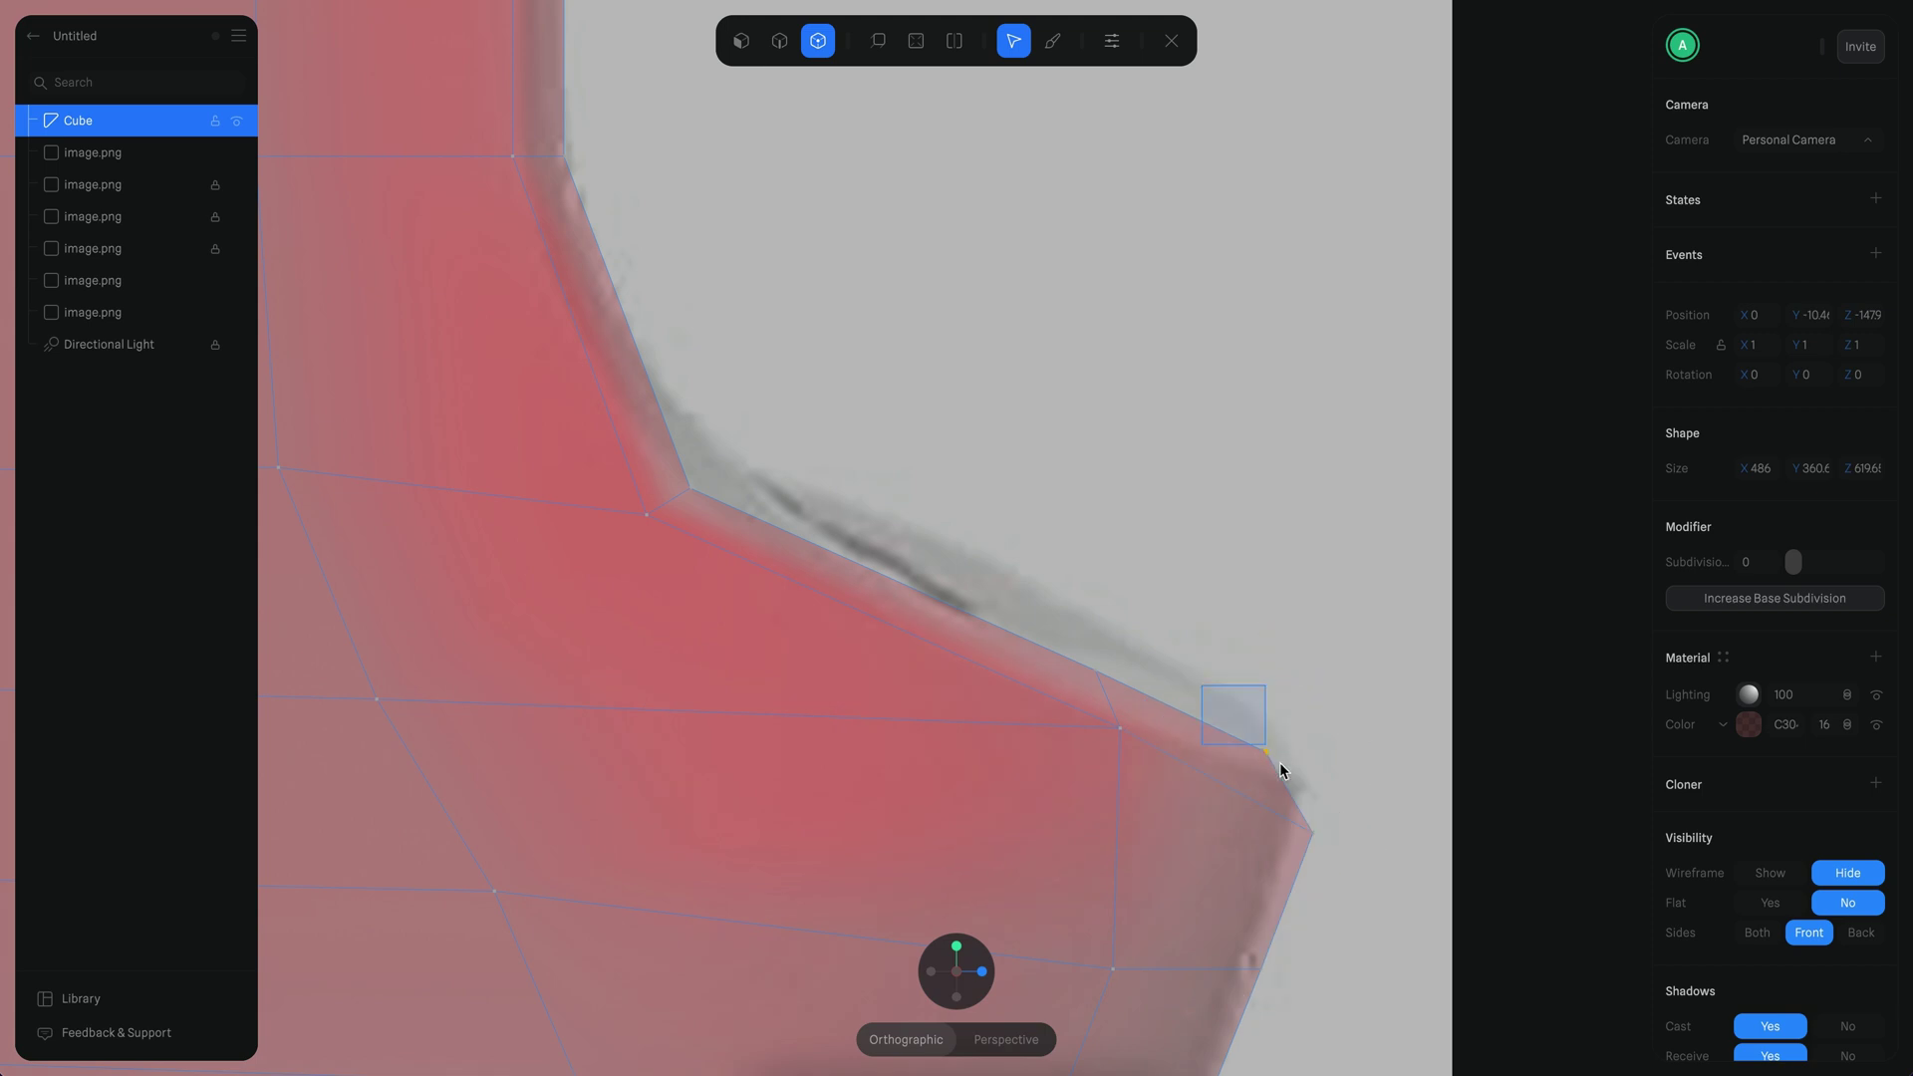
{"action": "left_click_drag", "start_coordinate": [1791, 562], "coordinate": [1825, 562]}
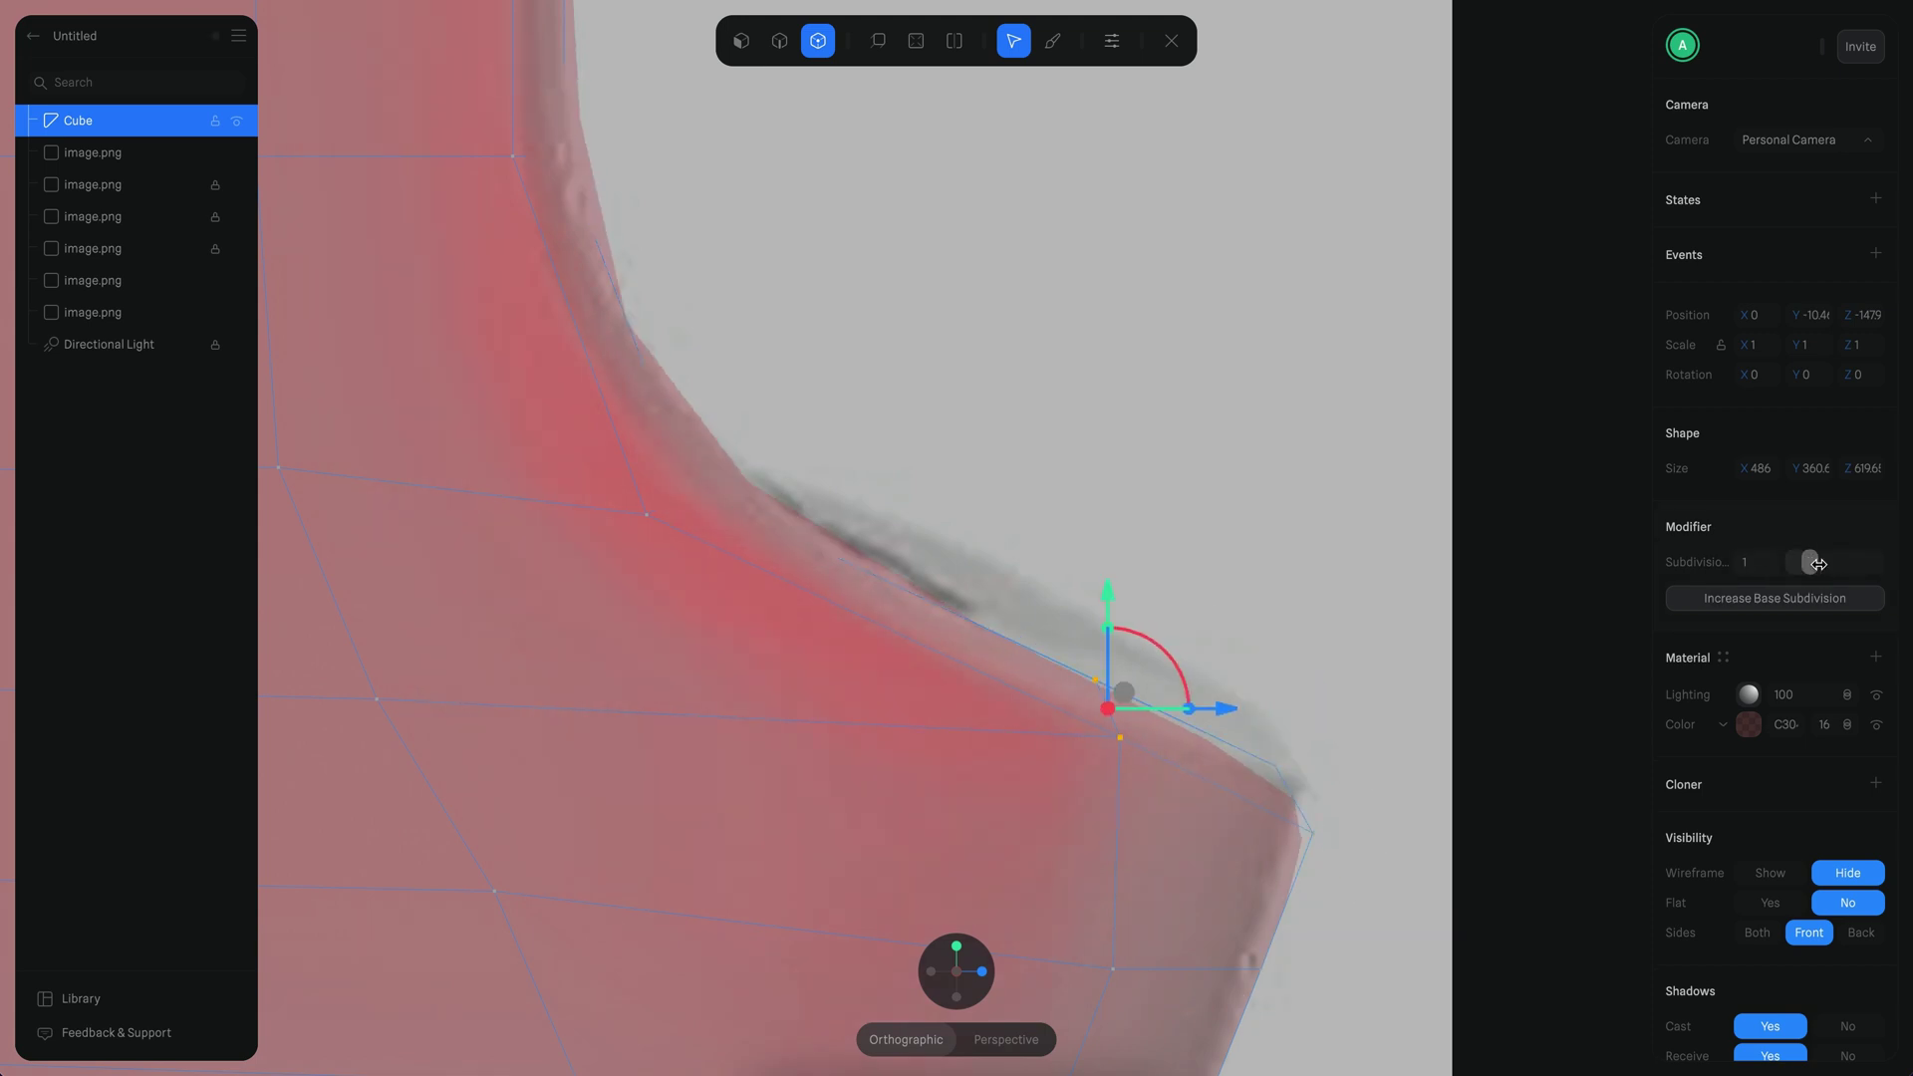
{"action": "scroll", "coordinate": [1443, 593], "scroll_direction": "down", "scroll_amount": 5}
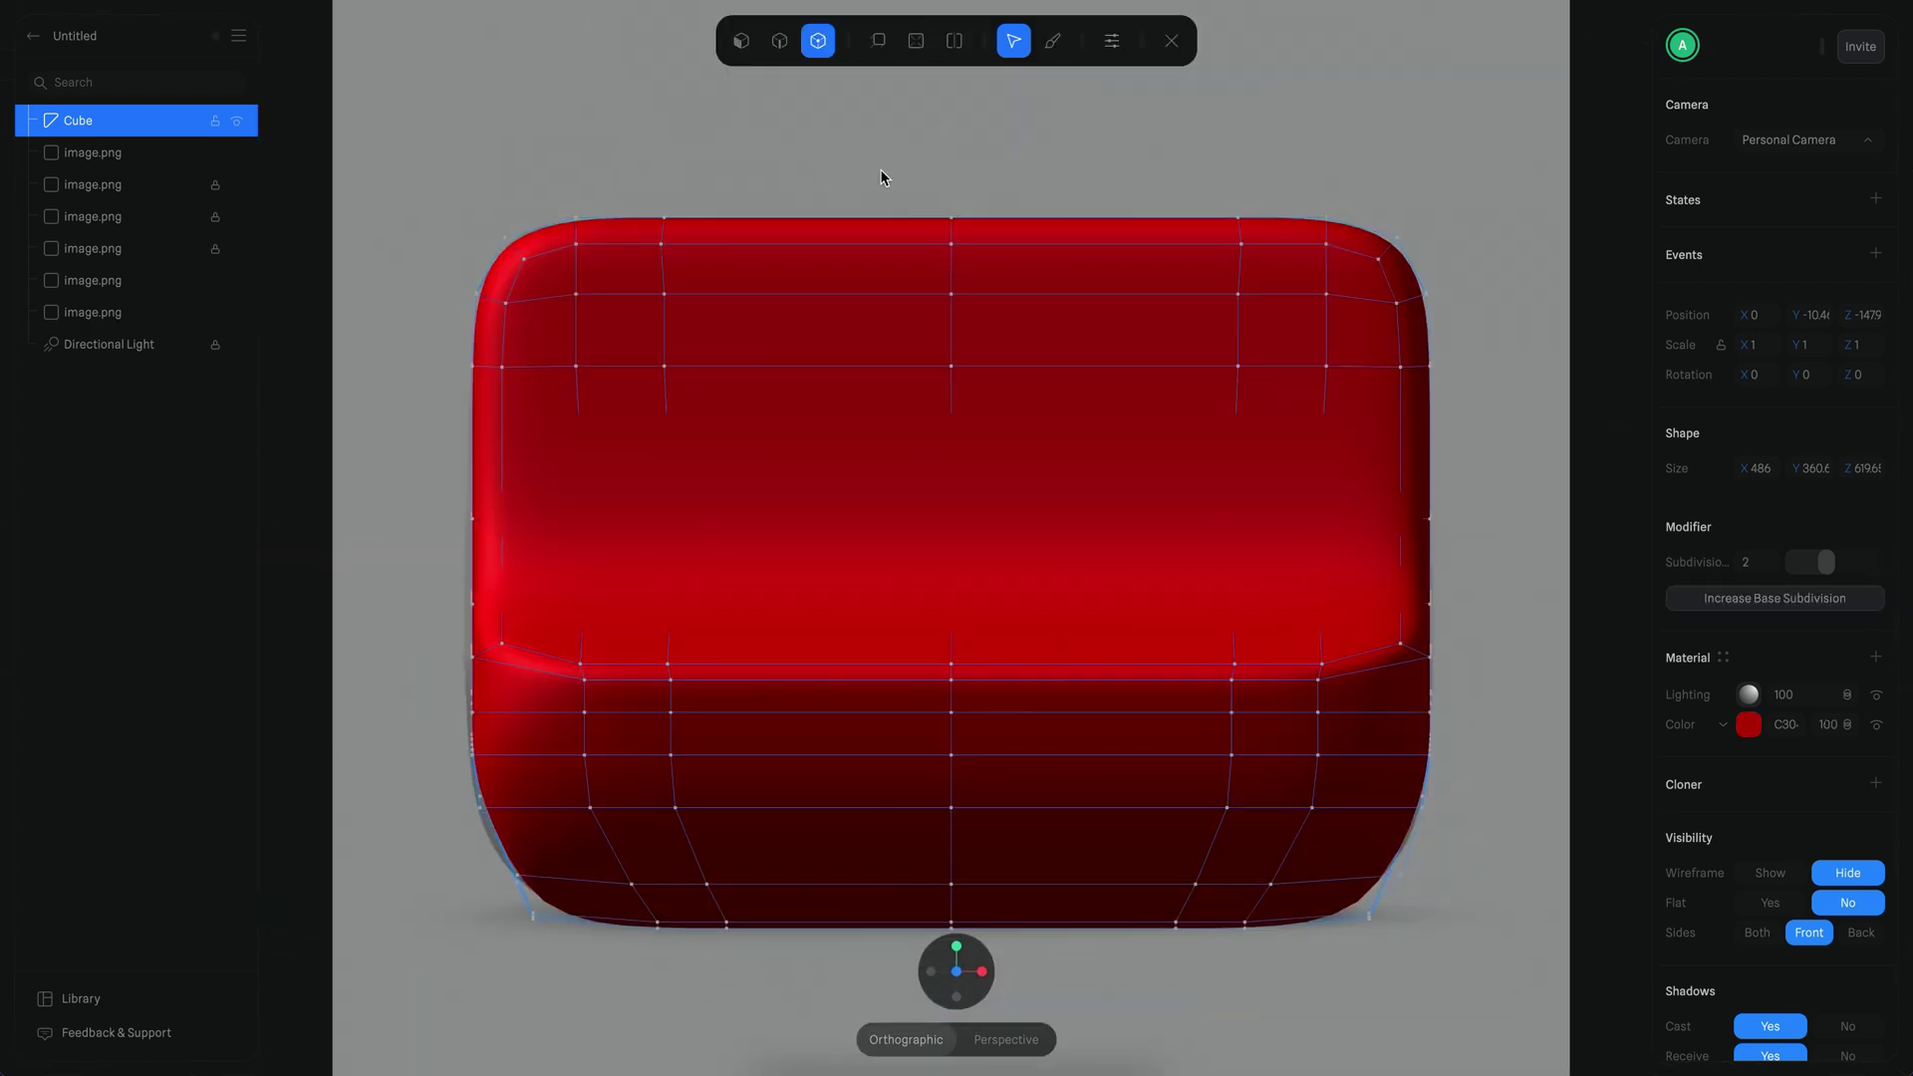
Step: Select the inner vertex columns on the upper front face and adjust their spacing in front view
{"action": "left_click_drag", "start_coordinate": [637, 195], "coordinate": [1263, 481]}
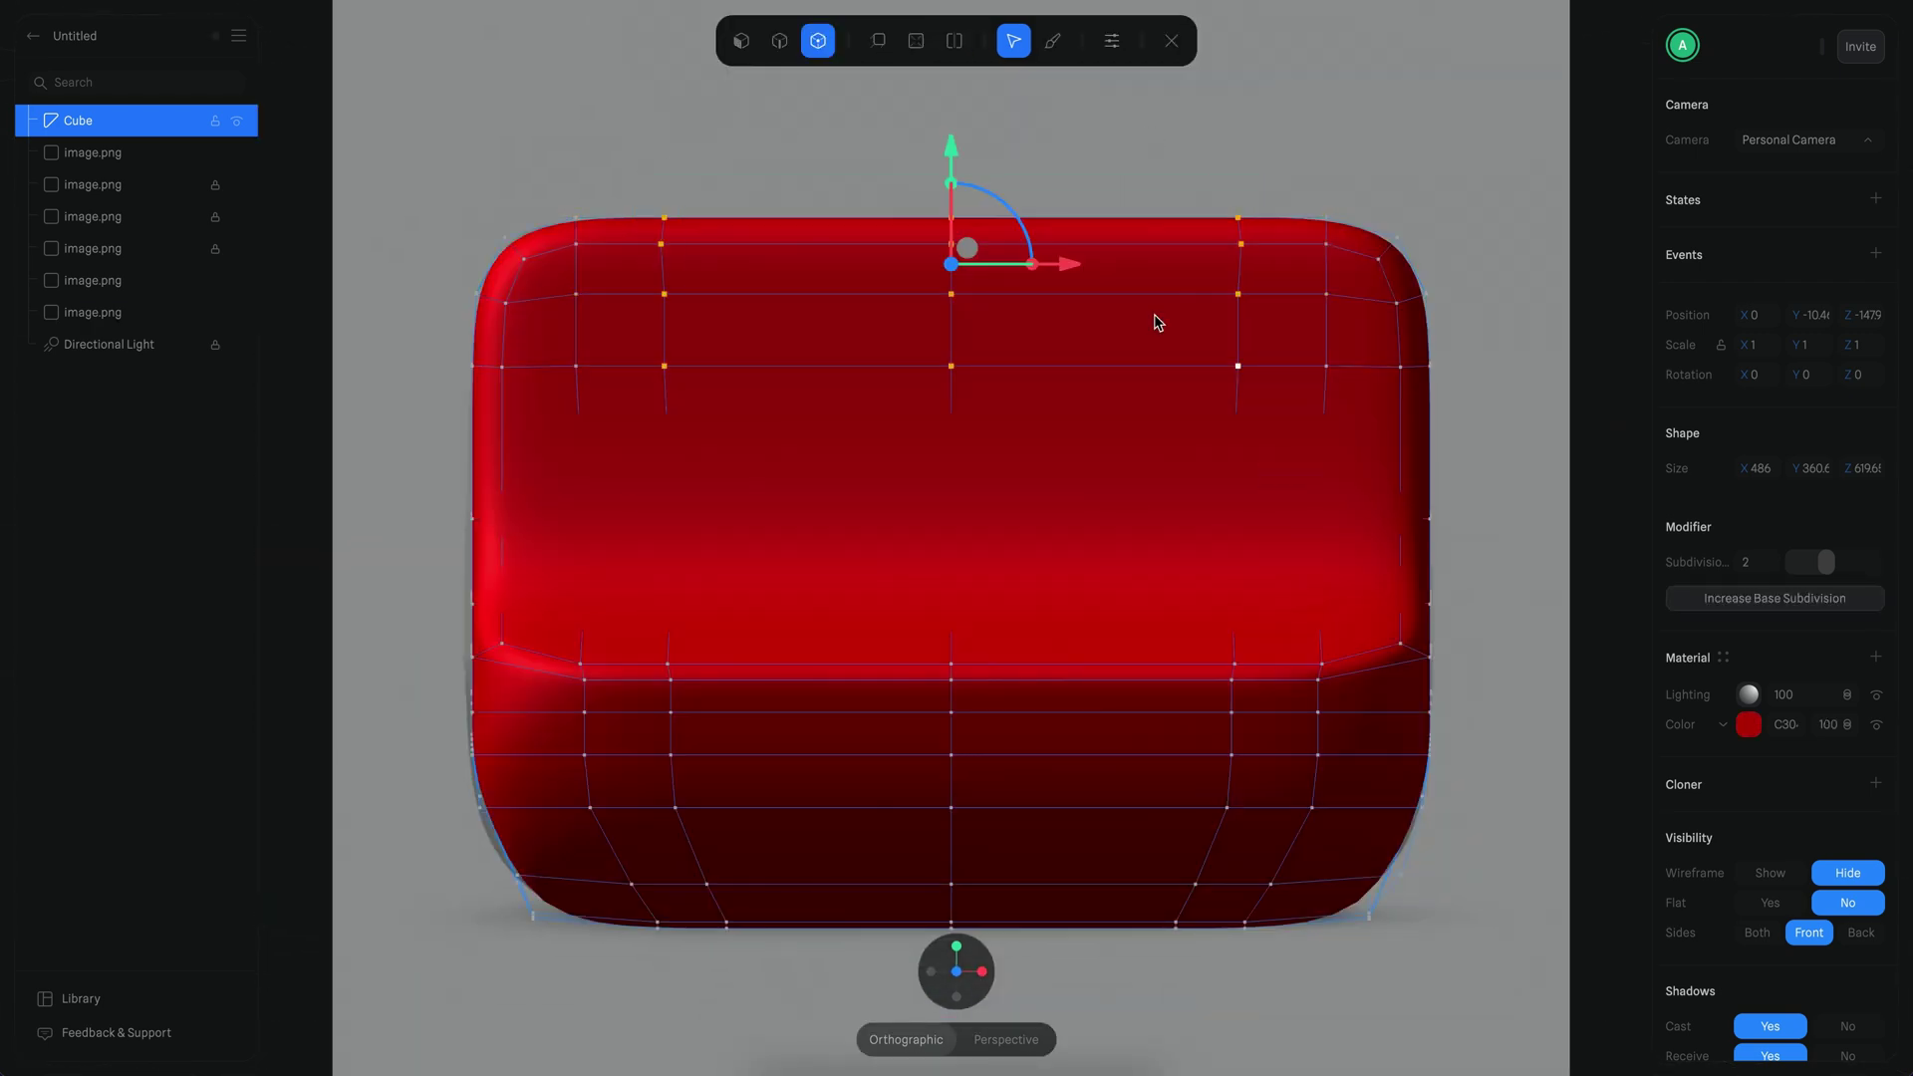
{"action": "key", "text": "Escape"}
{"action": "left_click_drag", "start_coordinate": [1225, 170], "coordinate": [1268, 628]}
{"action": "scroll", "coordinate": [1007, 521], "scroll_direction": "up", "scroll_amount": 5}
{"action": "double_click", "coordinate": [1007, 521]}
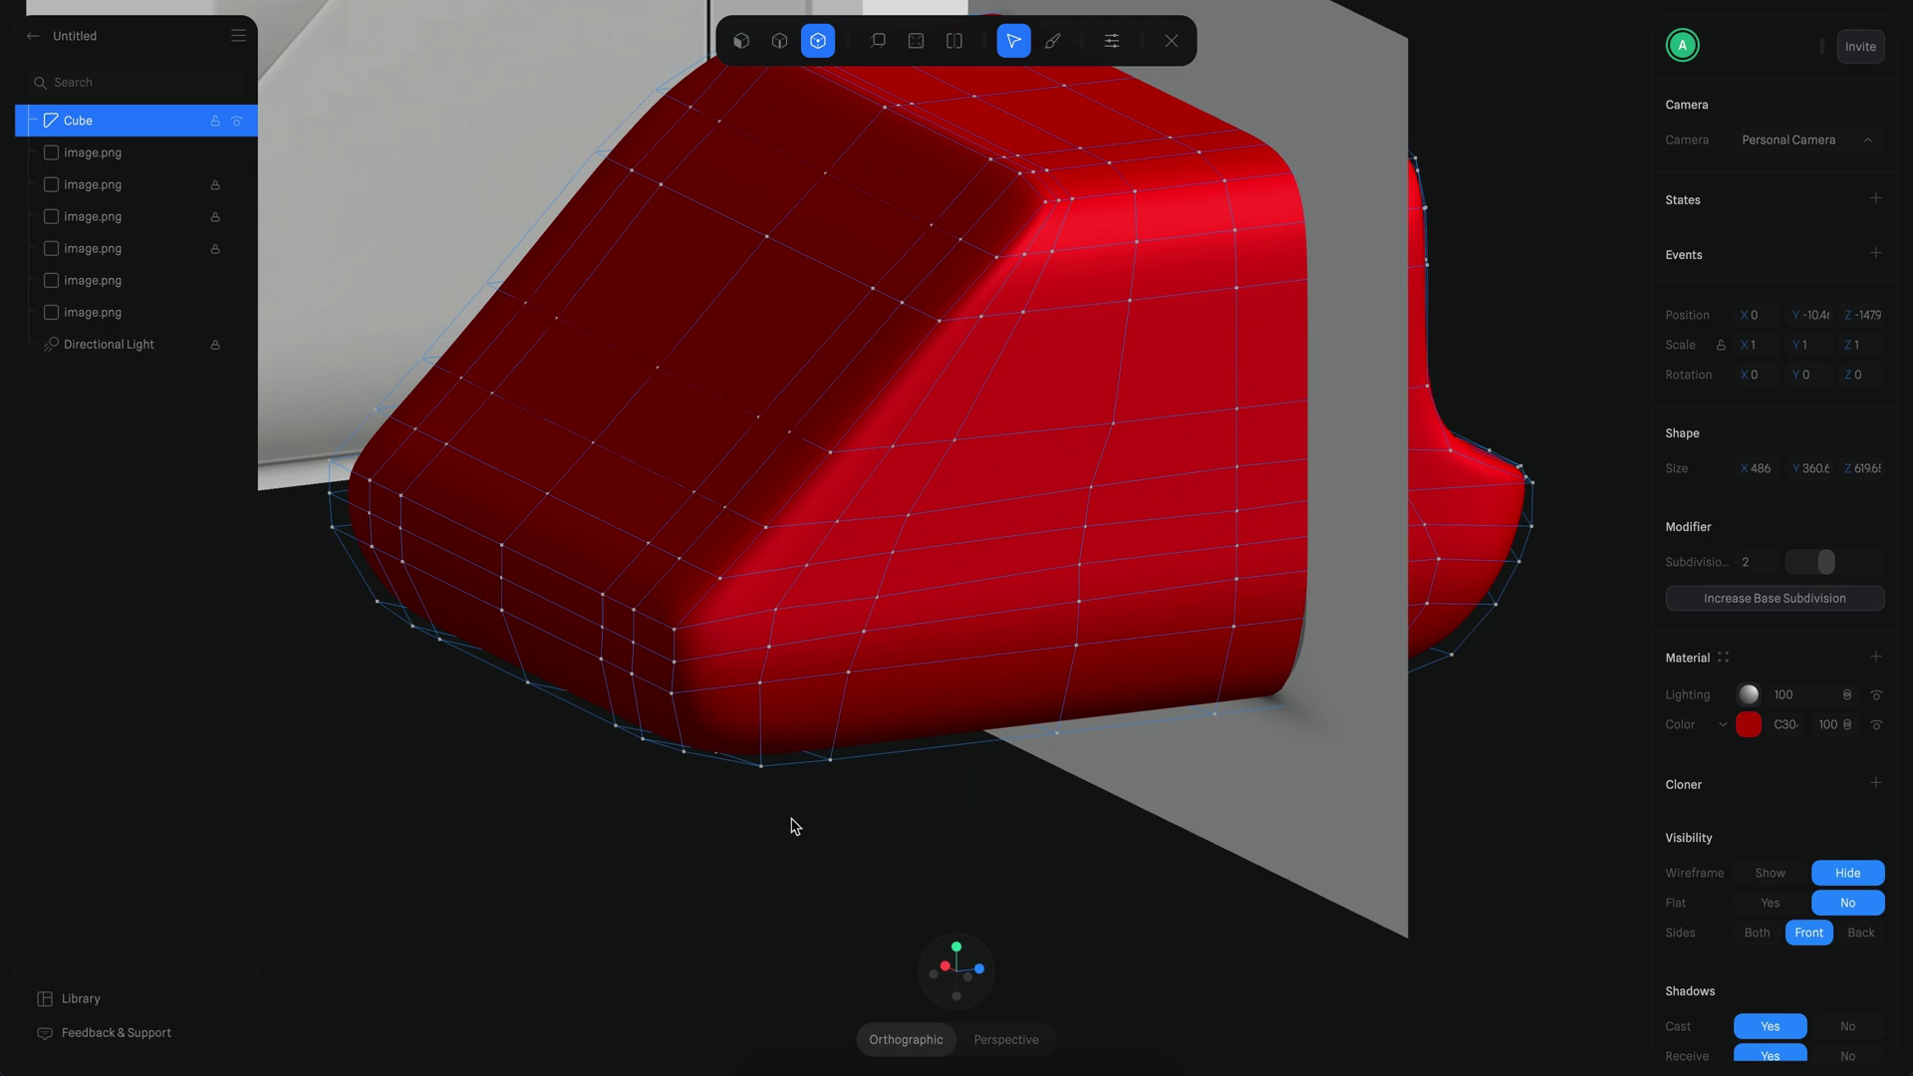
Step: Move the inner side vertices along the body's sloped edge closer to that edge in side view
{"action": "scroll", "coordinate": [769, 673], "scroll_direction": "up", "scroll_amount": 3}
{"action": "left_click_drag", "start_coordinate": [835, 856], "coordinate": [719, 567]}
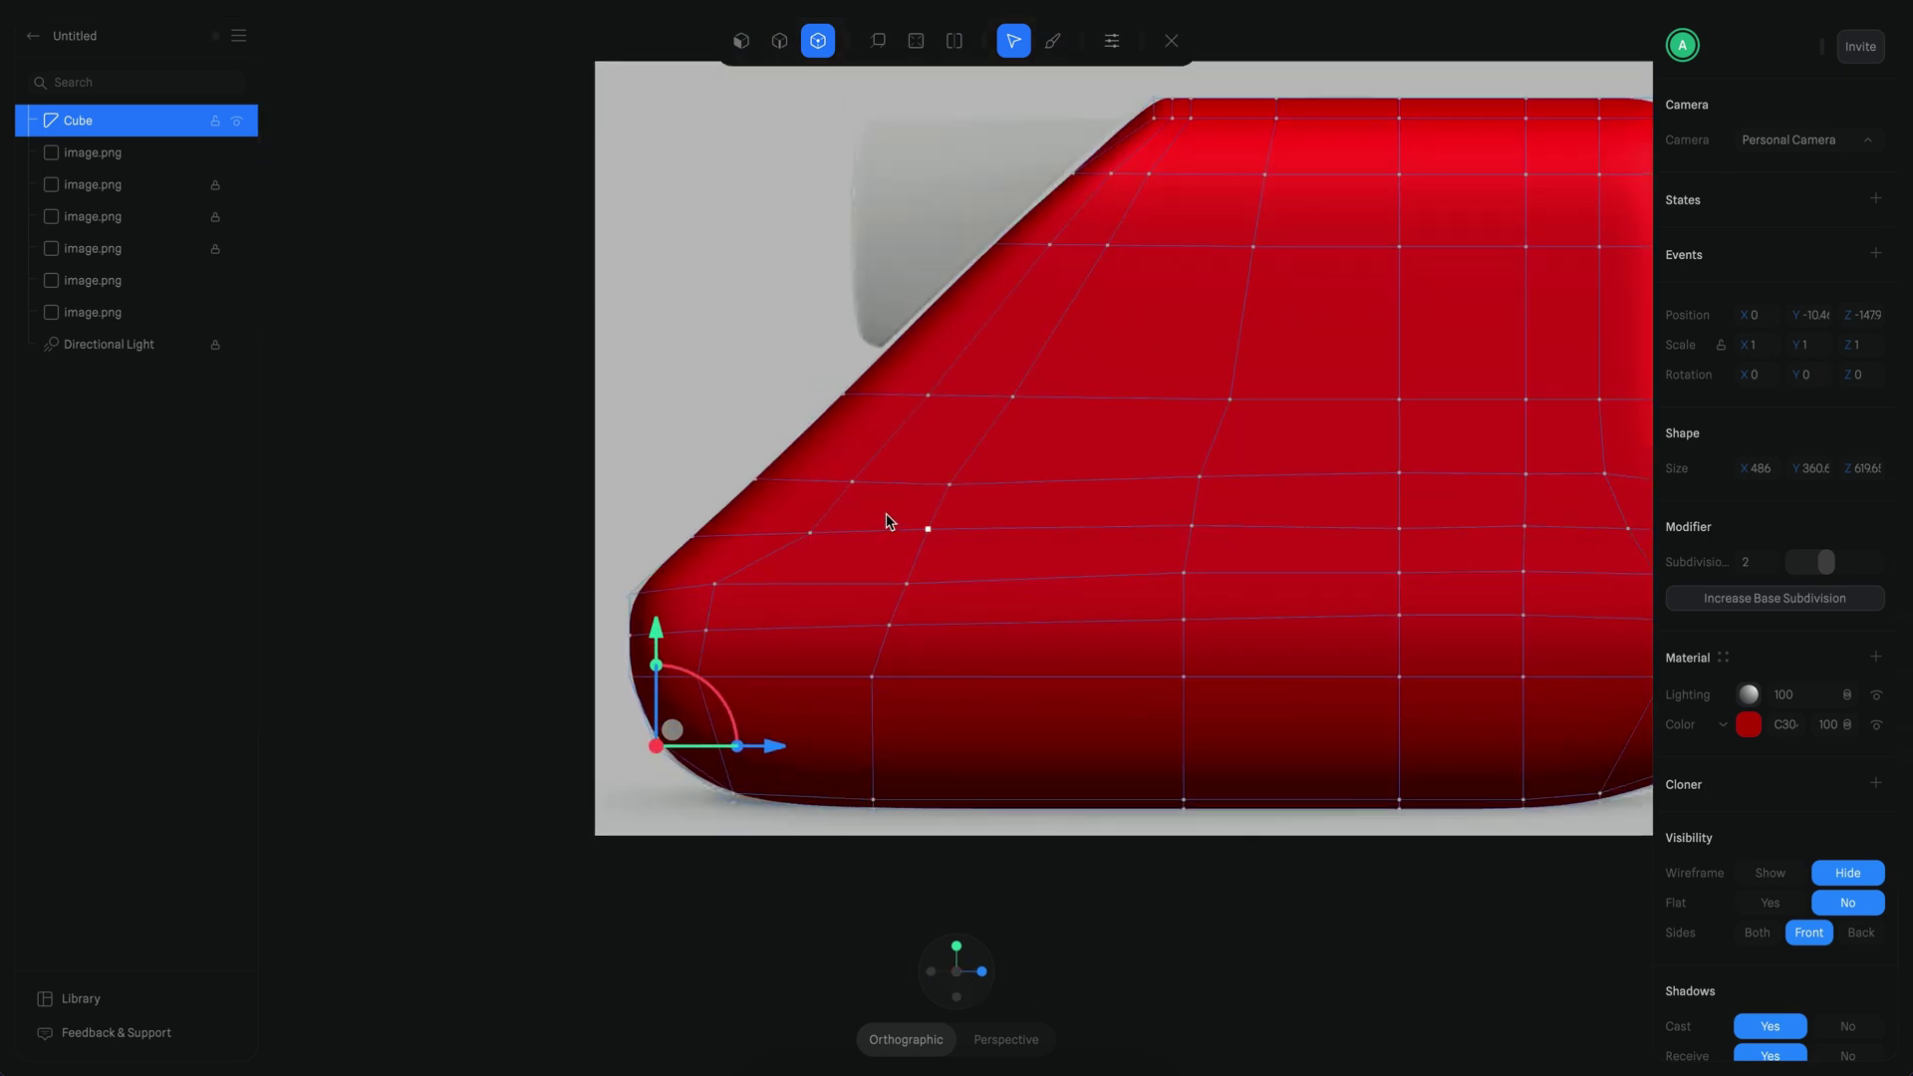
{"action": "scroll", "coordinate": [1195, 358], "scroll_direction": "up", "scroll_amount": 3}
{"action": "scroll", "coordinate": [953, 569], "scroll_direction": "up", "scroll_amount": 2}
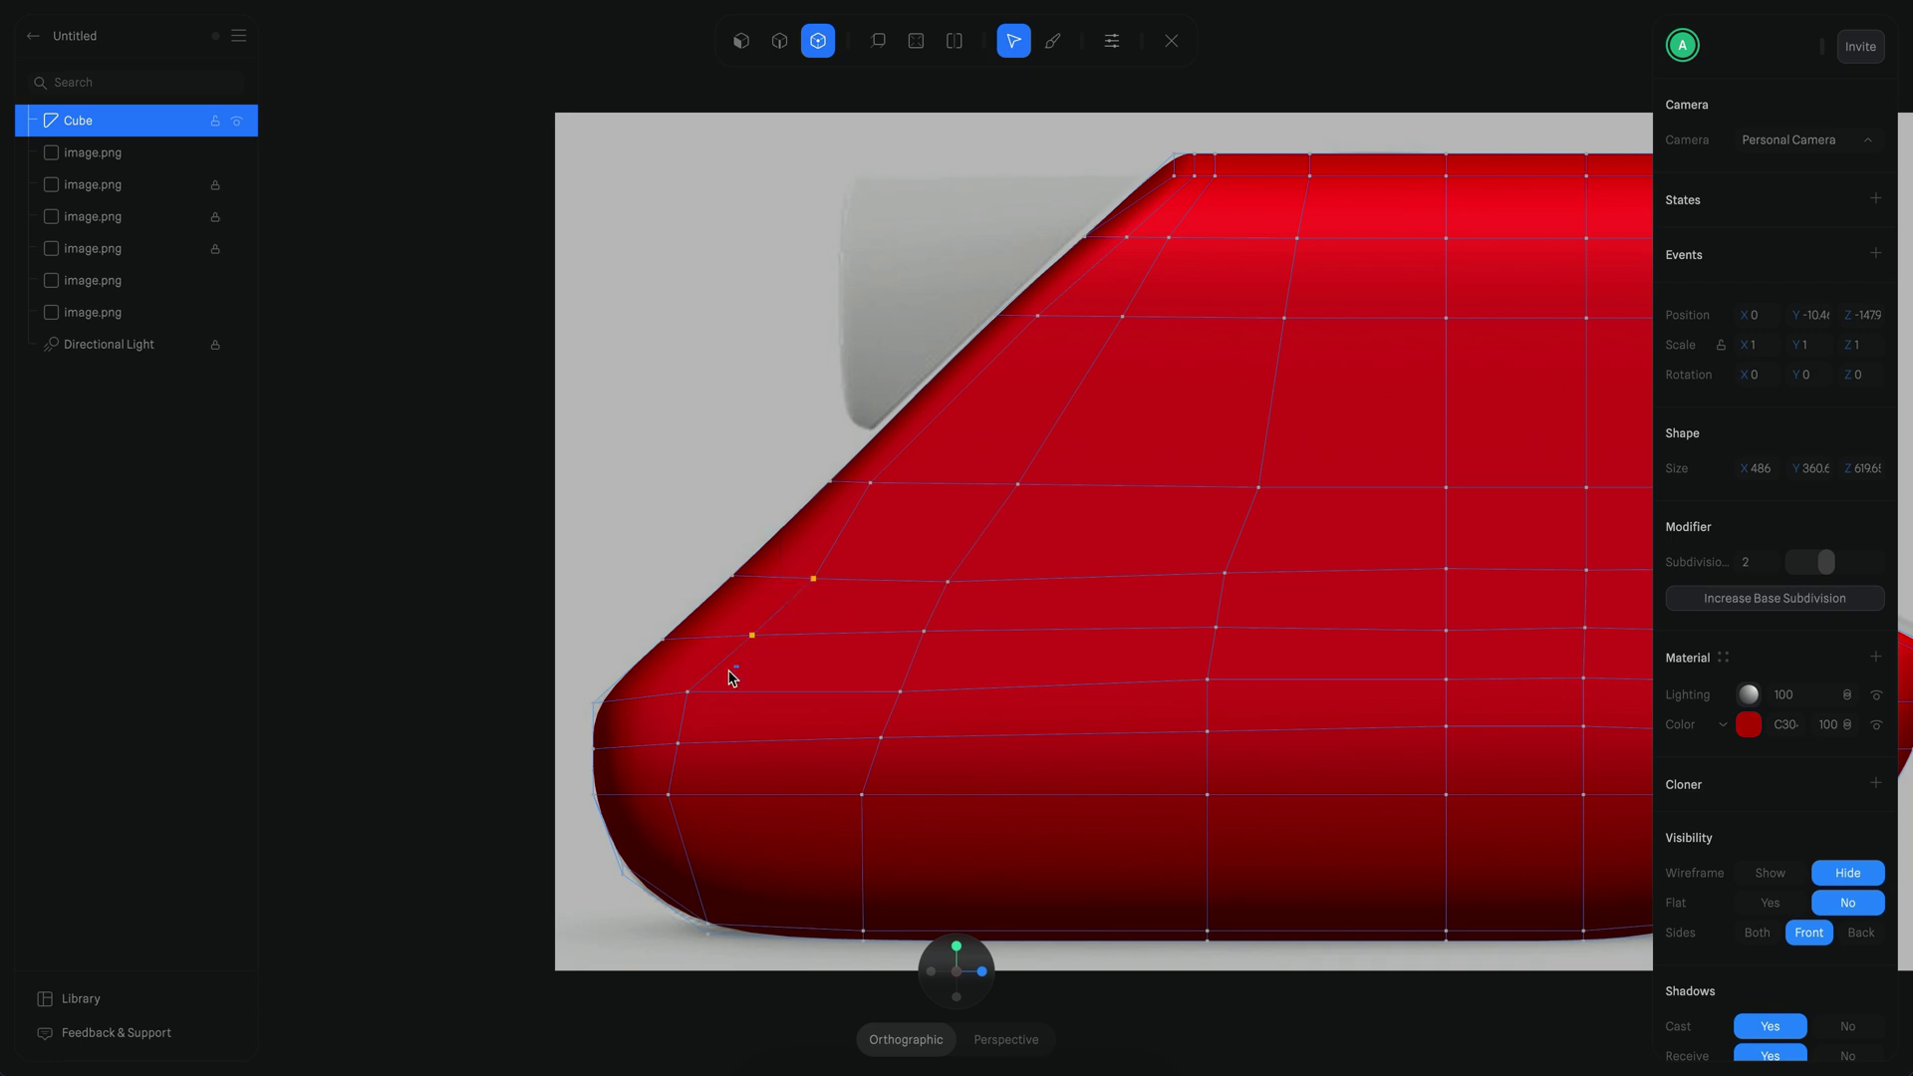
{"action": "scroll", "coordinate": [832, 647], "scroll_direction": "down", "scroll_amount": 3}
{"action": "scroll", "coordinate": [763, 576], "scroll_direction": "up", "scroll_amount": 1}
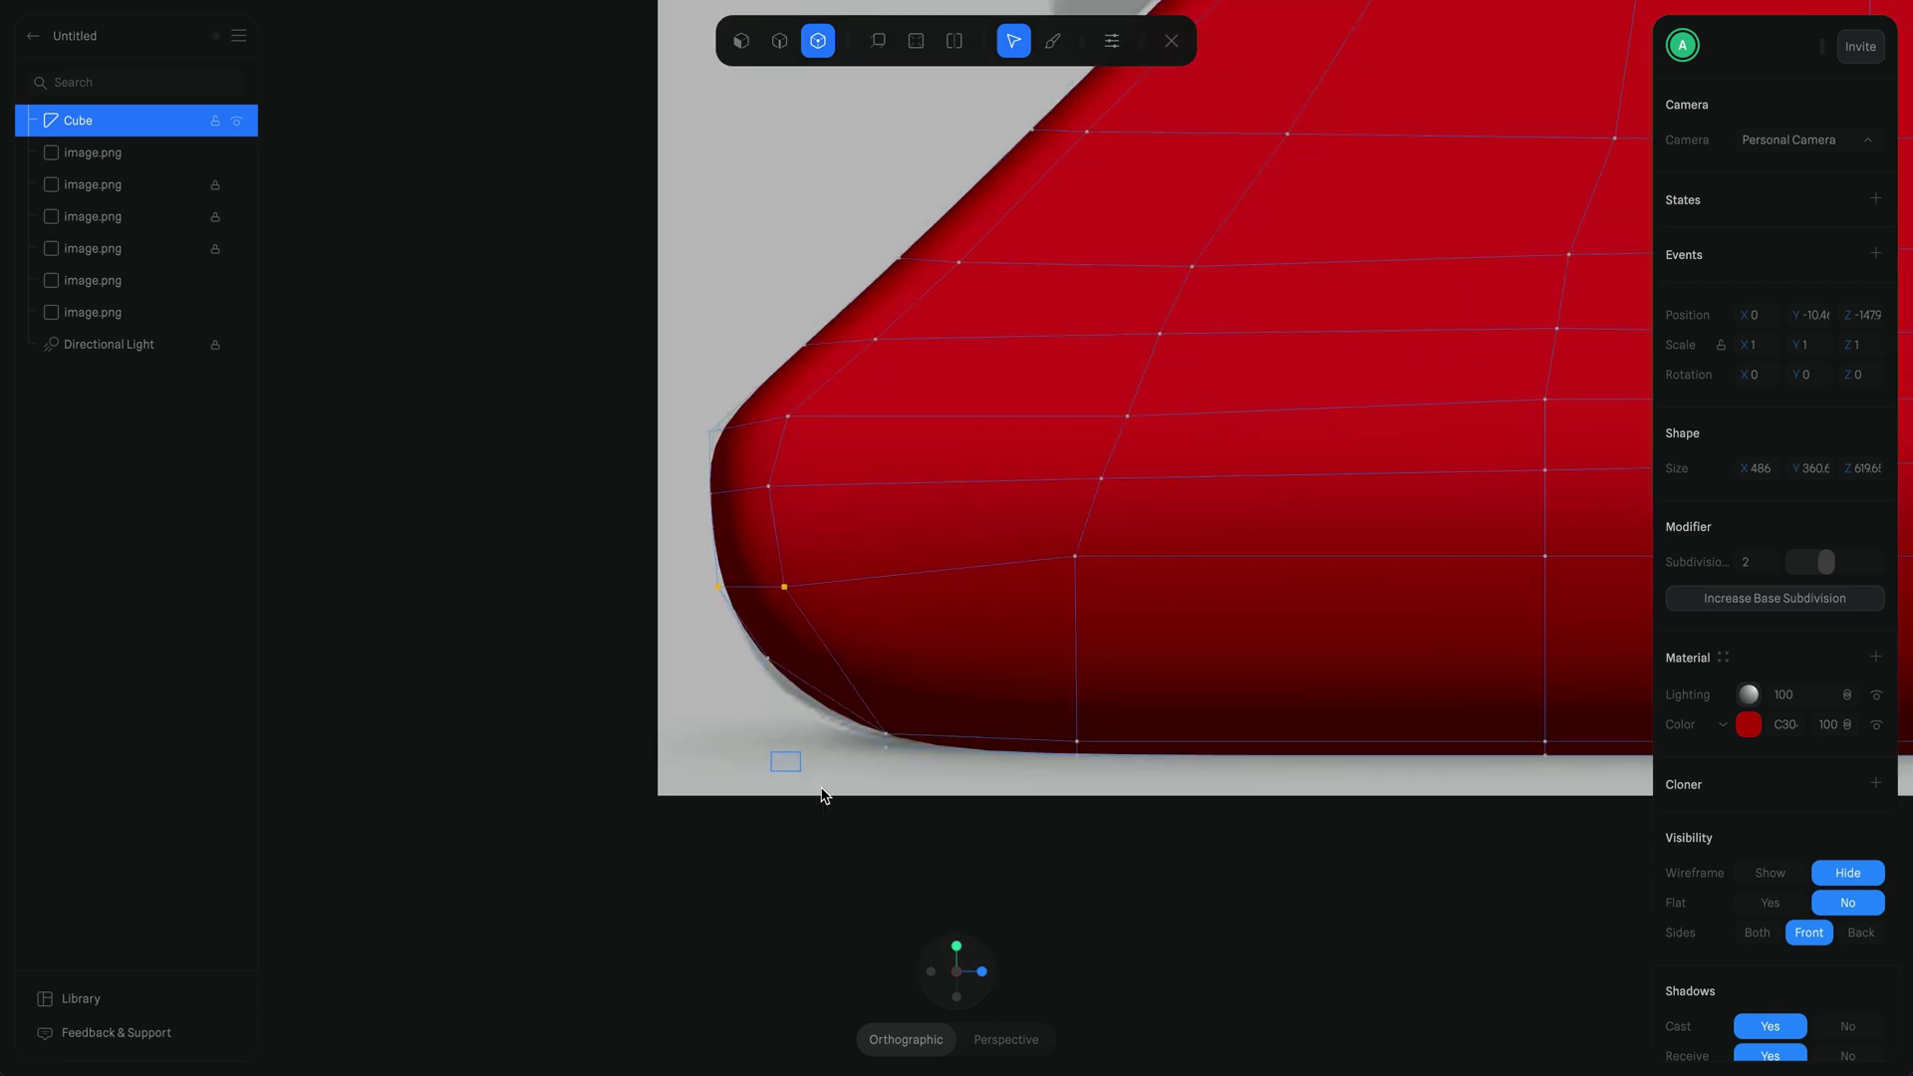
Step: Reposition the side vertices around the rounded lower corner beneath the slope to even the mesh spacing
{"action": "scroll", "coordinate": [1396, 542], "scroll_direction": "down", "scroll_amount": 3}
{"action": "scroll", "coordinate": [666, 627], "scroll_direction": "up", "scroll_amount": 3}
{"action": "scroll", "coordinate": [1073, 743], "scroll_direction": "right", "scroll_amount": 1}
{"action": "left_click", "coordinate": [985, 580], "text": "shift"}
{"action": "left_click", "coordinate": [674, 590]}
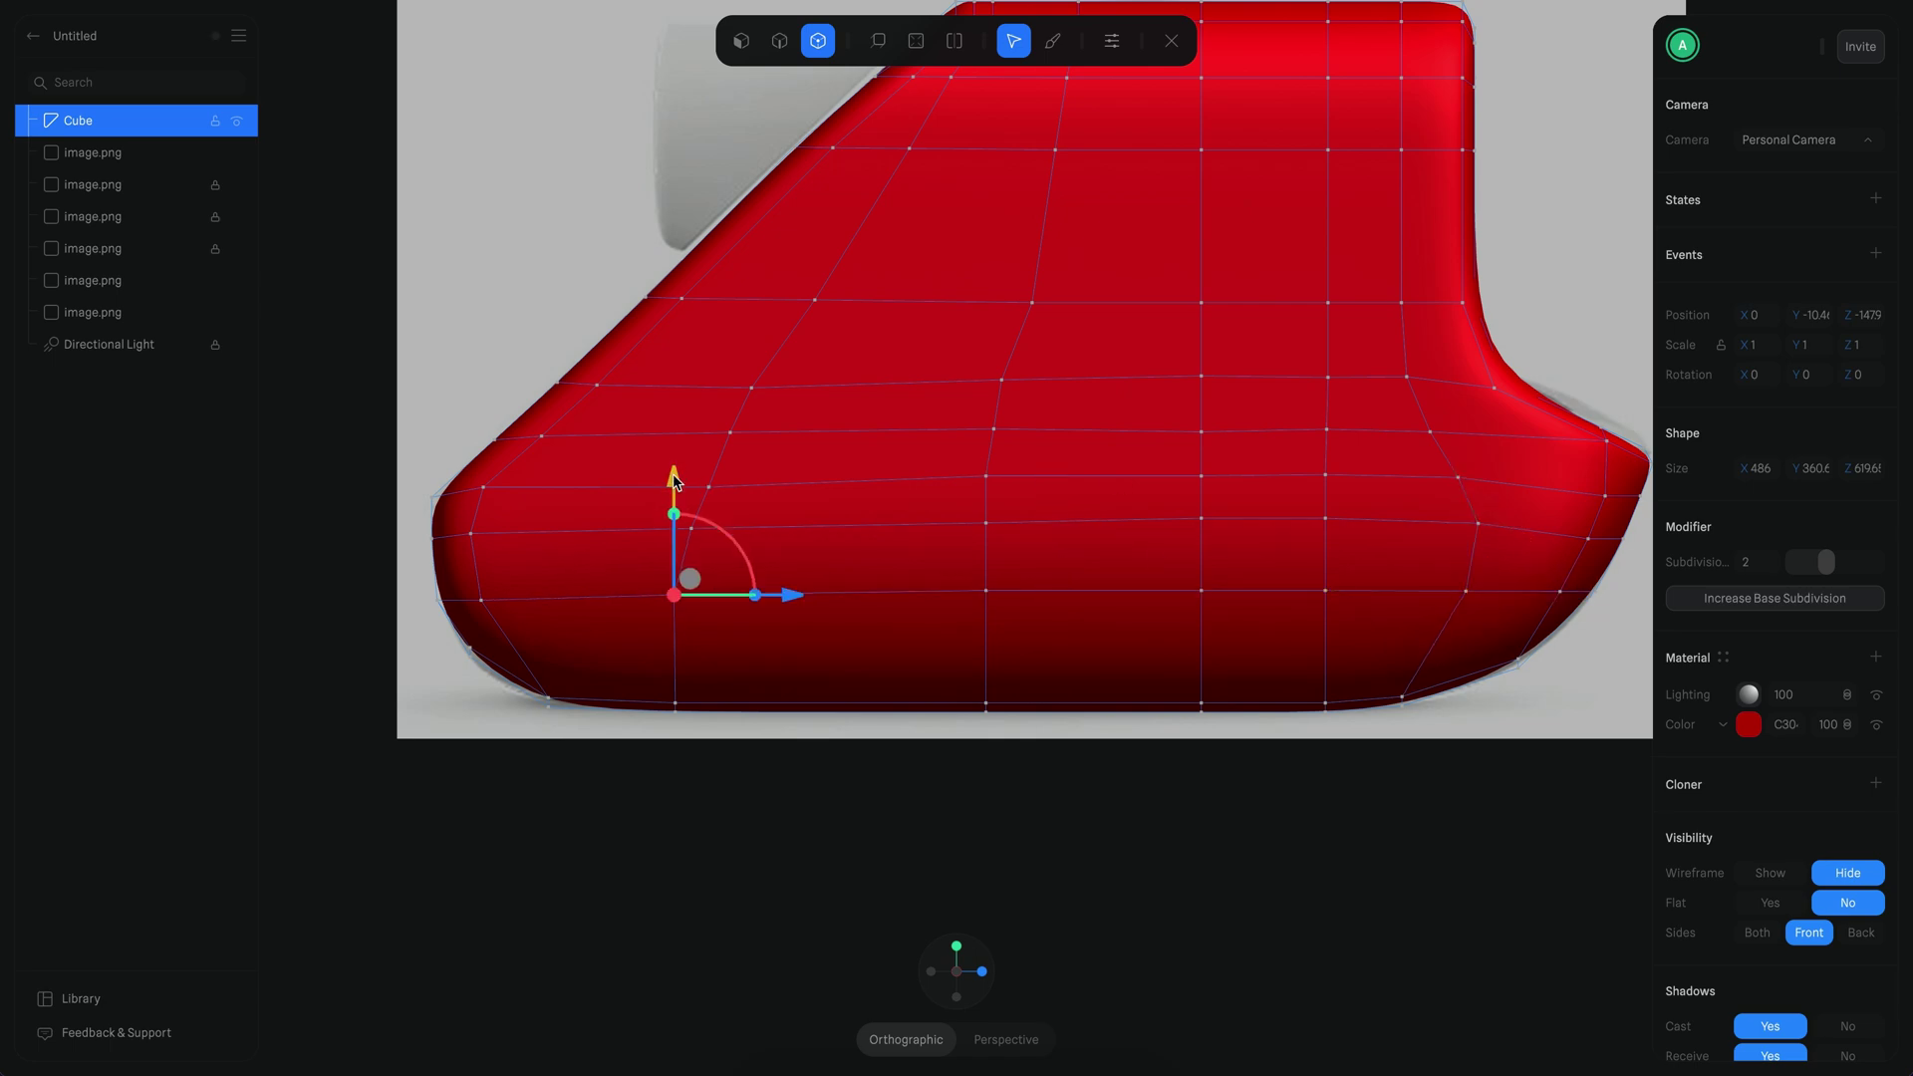
Step: Select the mirrored vertices near the corners of the lip's upper front edge and adjust their height
{"action": "scroll", "coordinate": [1042, 704], "scroll_direction": "down", "scroll_amount": 3}
{"action": "left_click_drag", "start_coordinate": [1042, 704], "coordinate": [867, 787]}
{"action": "left_click", "coordinate": [875, 760]}
{"action": "left_click", "coordinate": [932, 972]}
{"action": "left_click_drag", "start_coordinate": [1022, 745], "coordinate": [786, 735]}
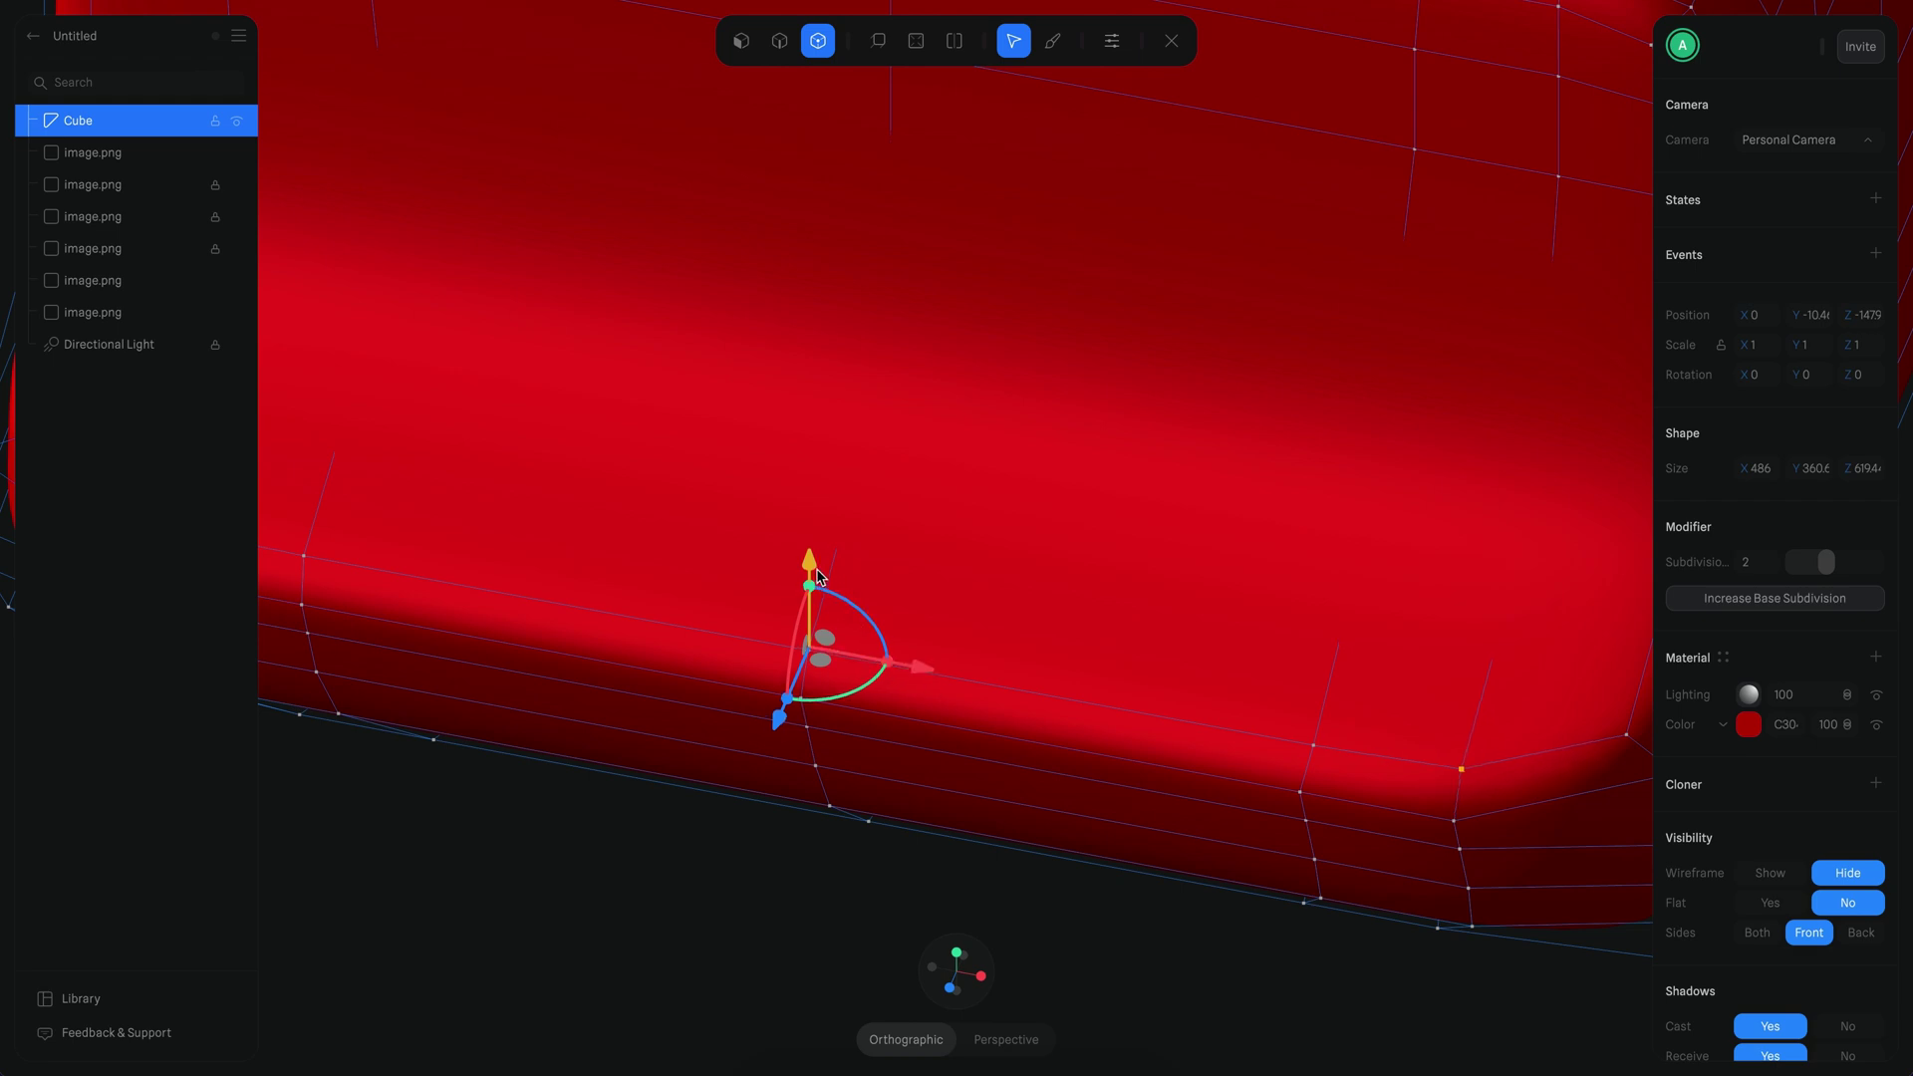
Step: Add supporting edge loops around the front face's rim to sharpen it, with subdivision set to 3
{"action": "left_click_drag", "start_coordinate": [964, 901], "coordinate": [1481, 870]}
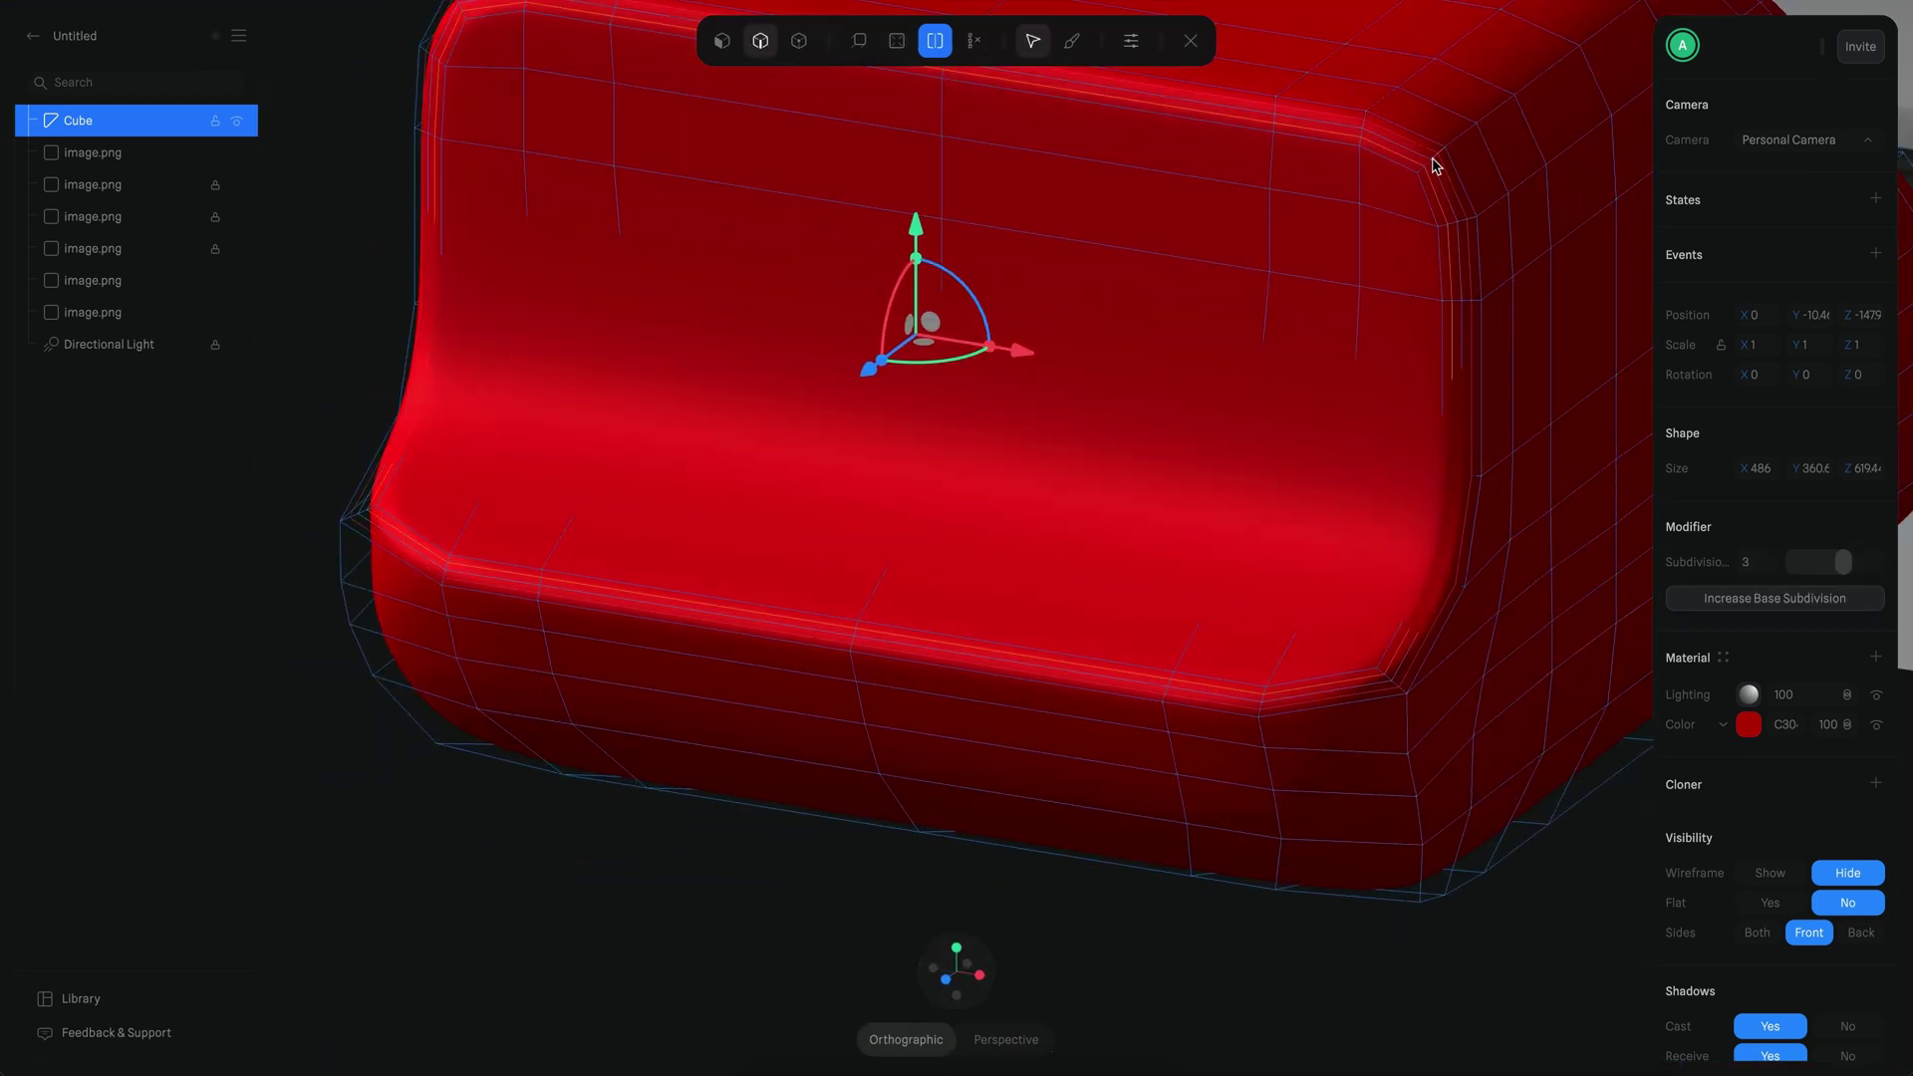
{"action": "key", "text": "Escape"}
{"action": "scroll", "coordinate": [1265, 823], "scroll_direction": "down", "scroll_amount": 5}
{"action": "left_click_drag", "start_coordinate": [1265, 823], "coordinate": [957, 735]}
{"action": "scroll", "coordinate": [605, 747], "scroll_direction": "up", "scroll_amount": 3}
{"action": "double_click", "coordinate": [606, 747]}
{"action": "scroll", "coordinate": [854, 675], "scroll_direction": "up", "scroll_amount": 5}
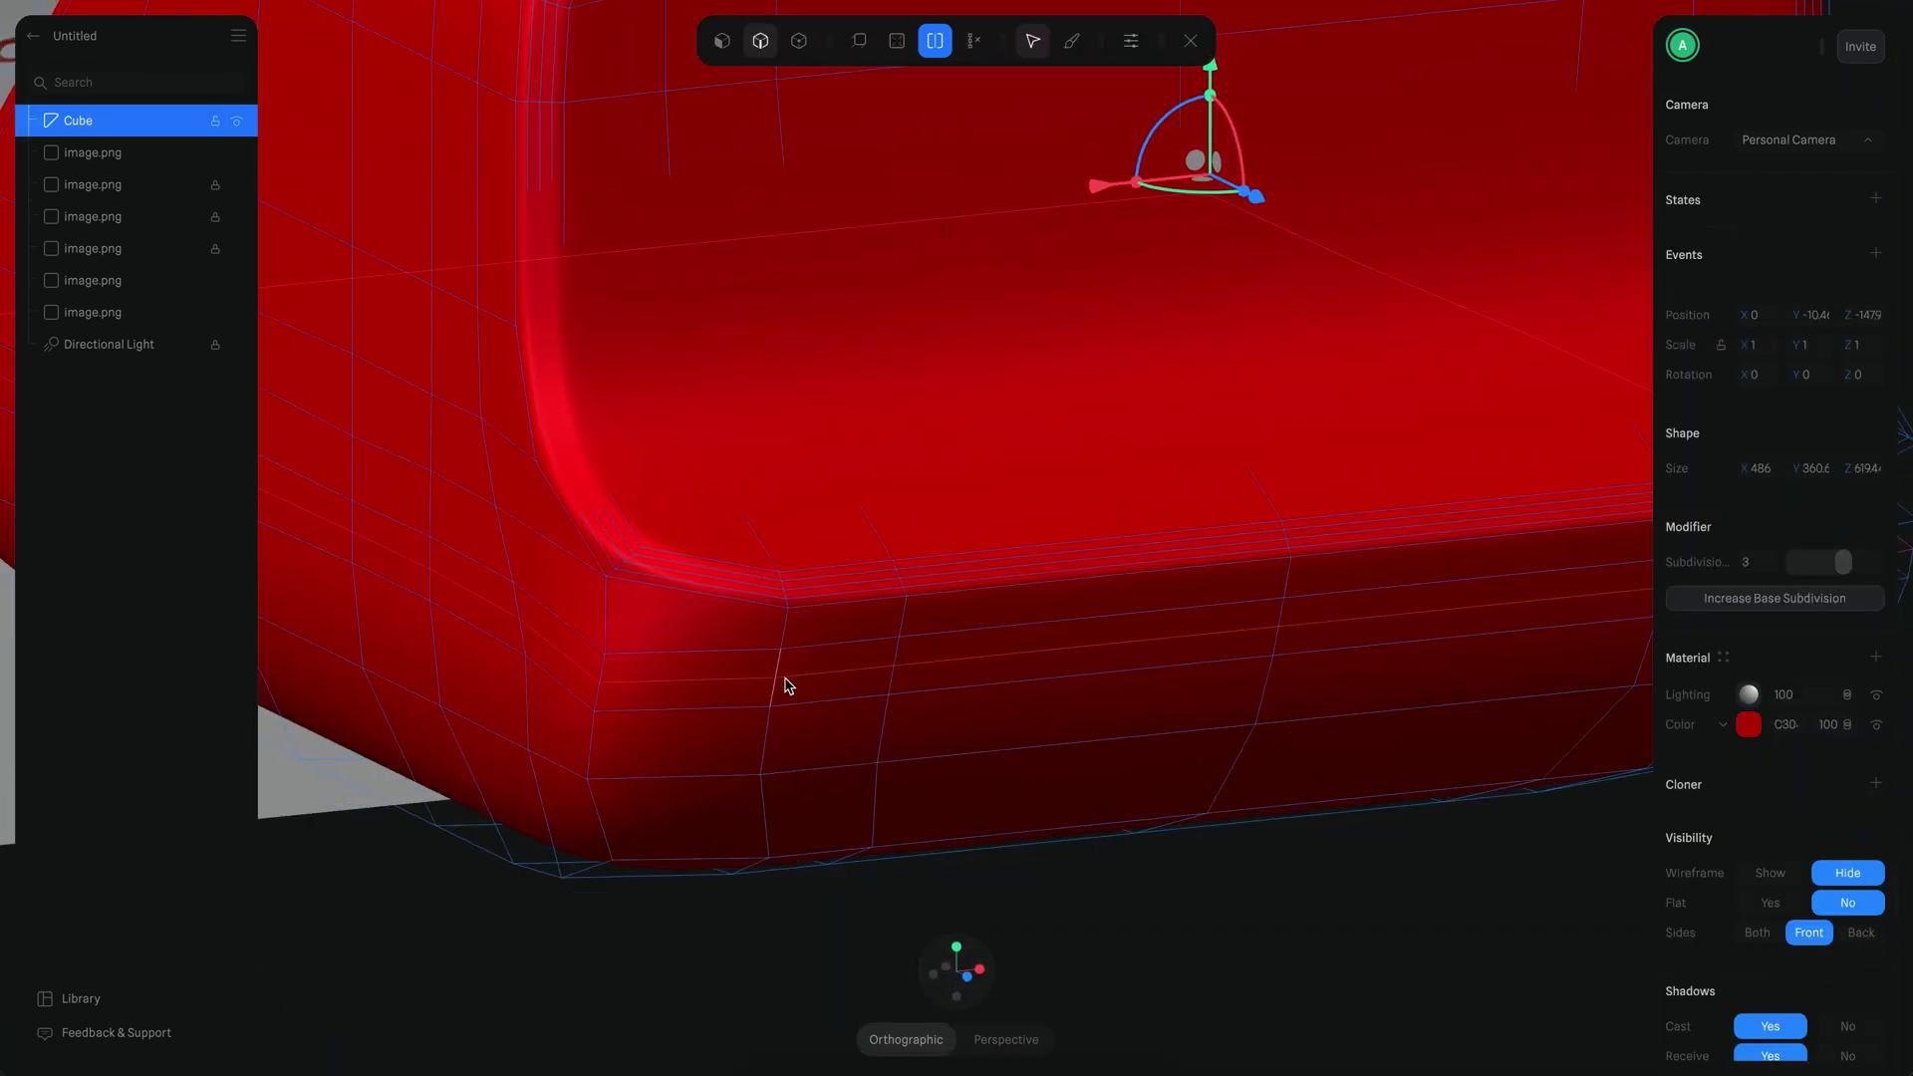
Step: Select the opposite side vertices low on the front below the lip and scale them horizontally
{"action": "left_click", "coordinate": [799, 41]}
{"action": "scroll", "coordinate": [838, 624], "scroll_direction": "down", "scroll_amount": 3}
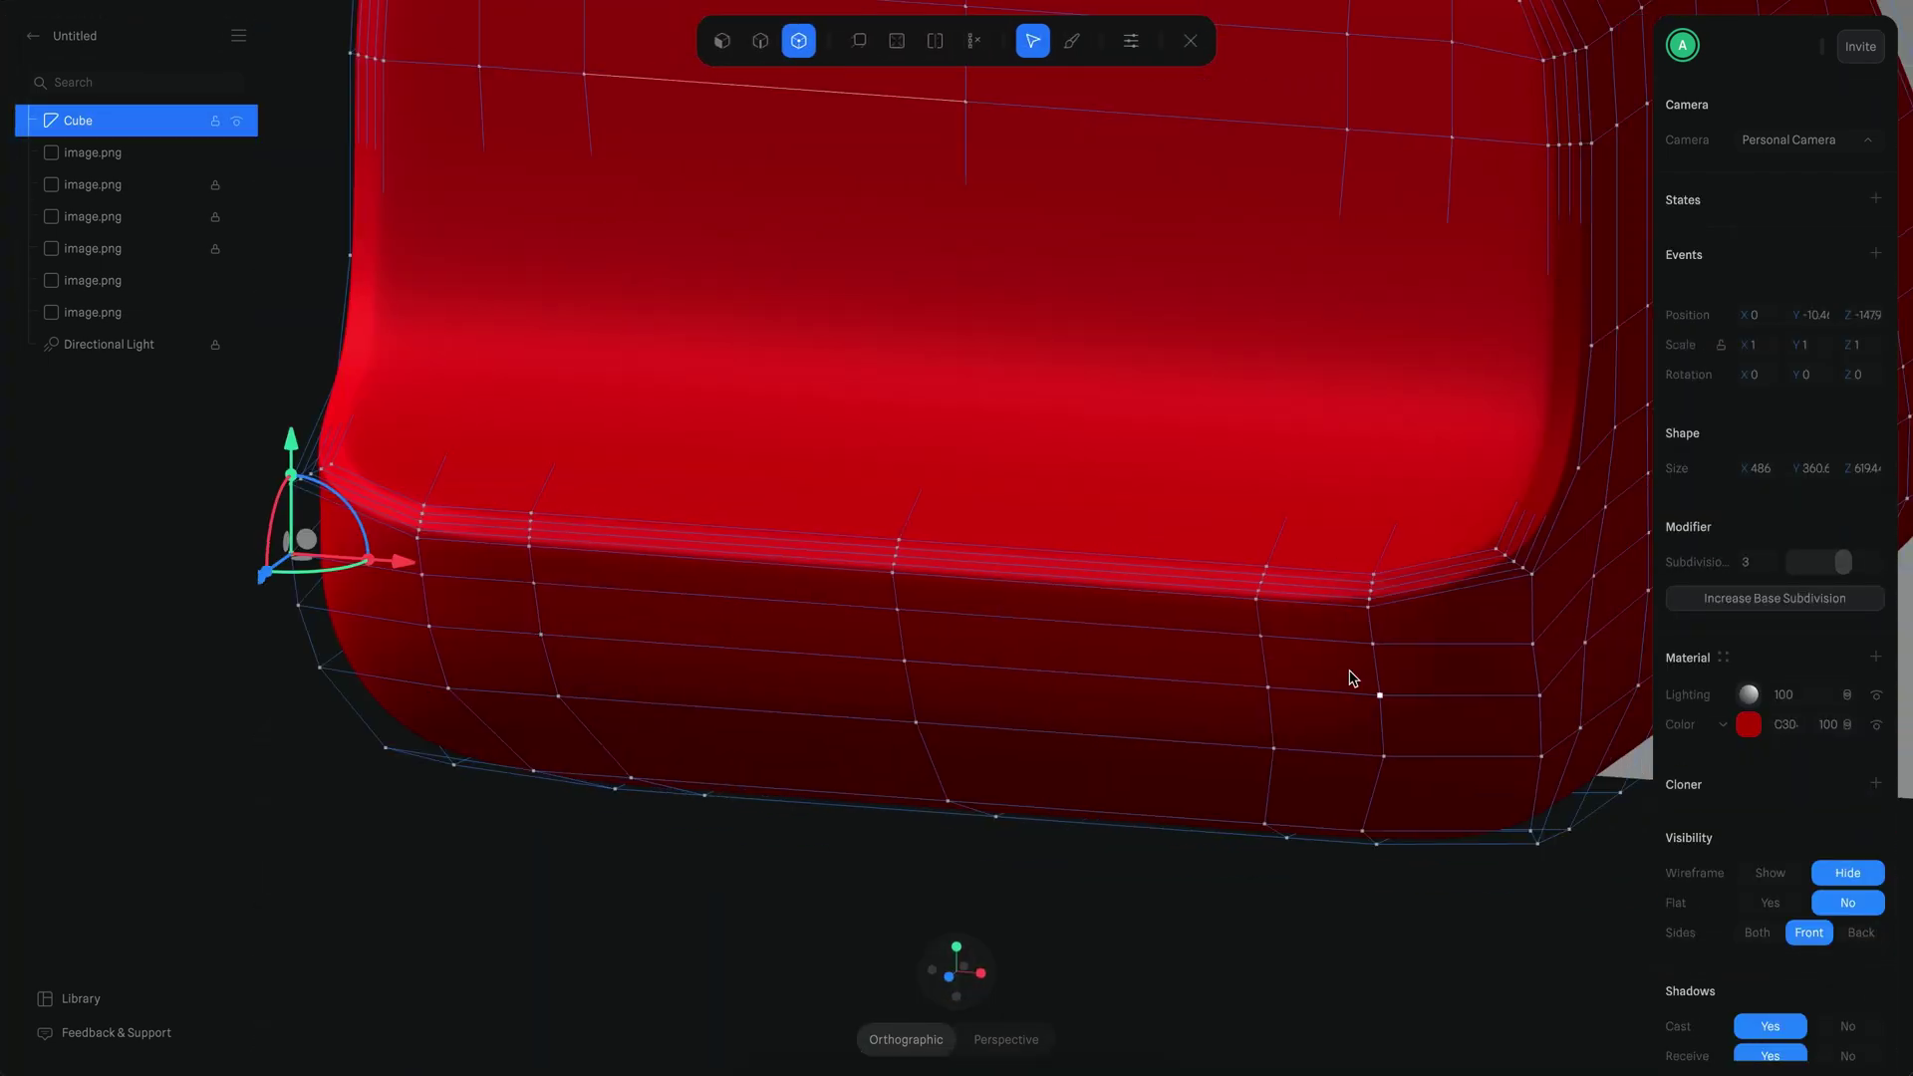
{"action": "left_click_drag", "start_coordinate": [1004, 671], "coordinate": [559, 811]}
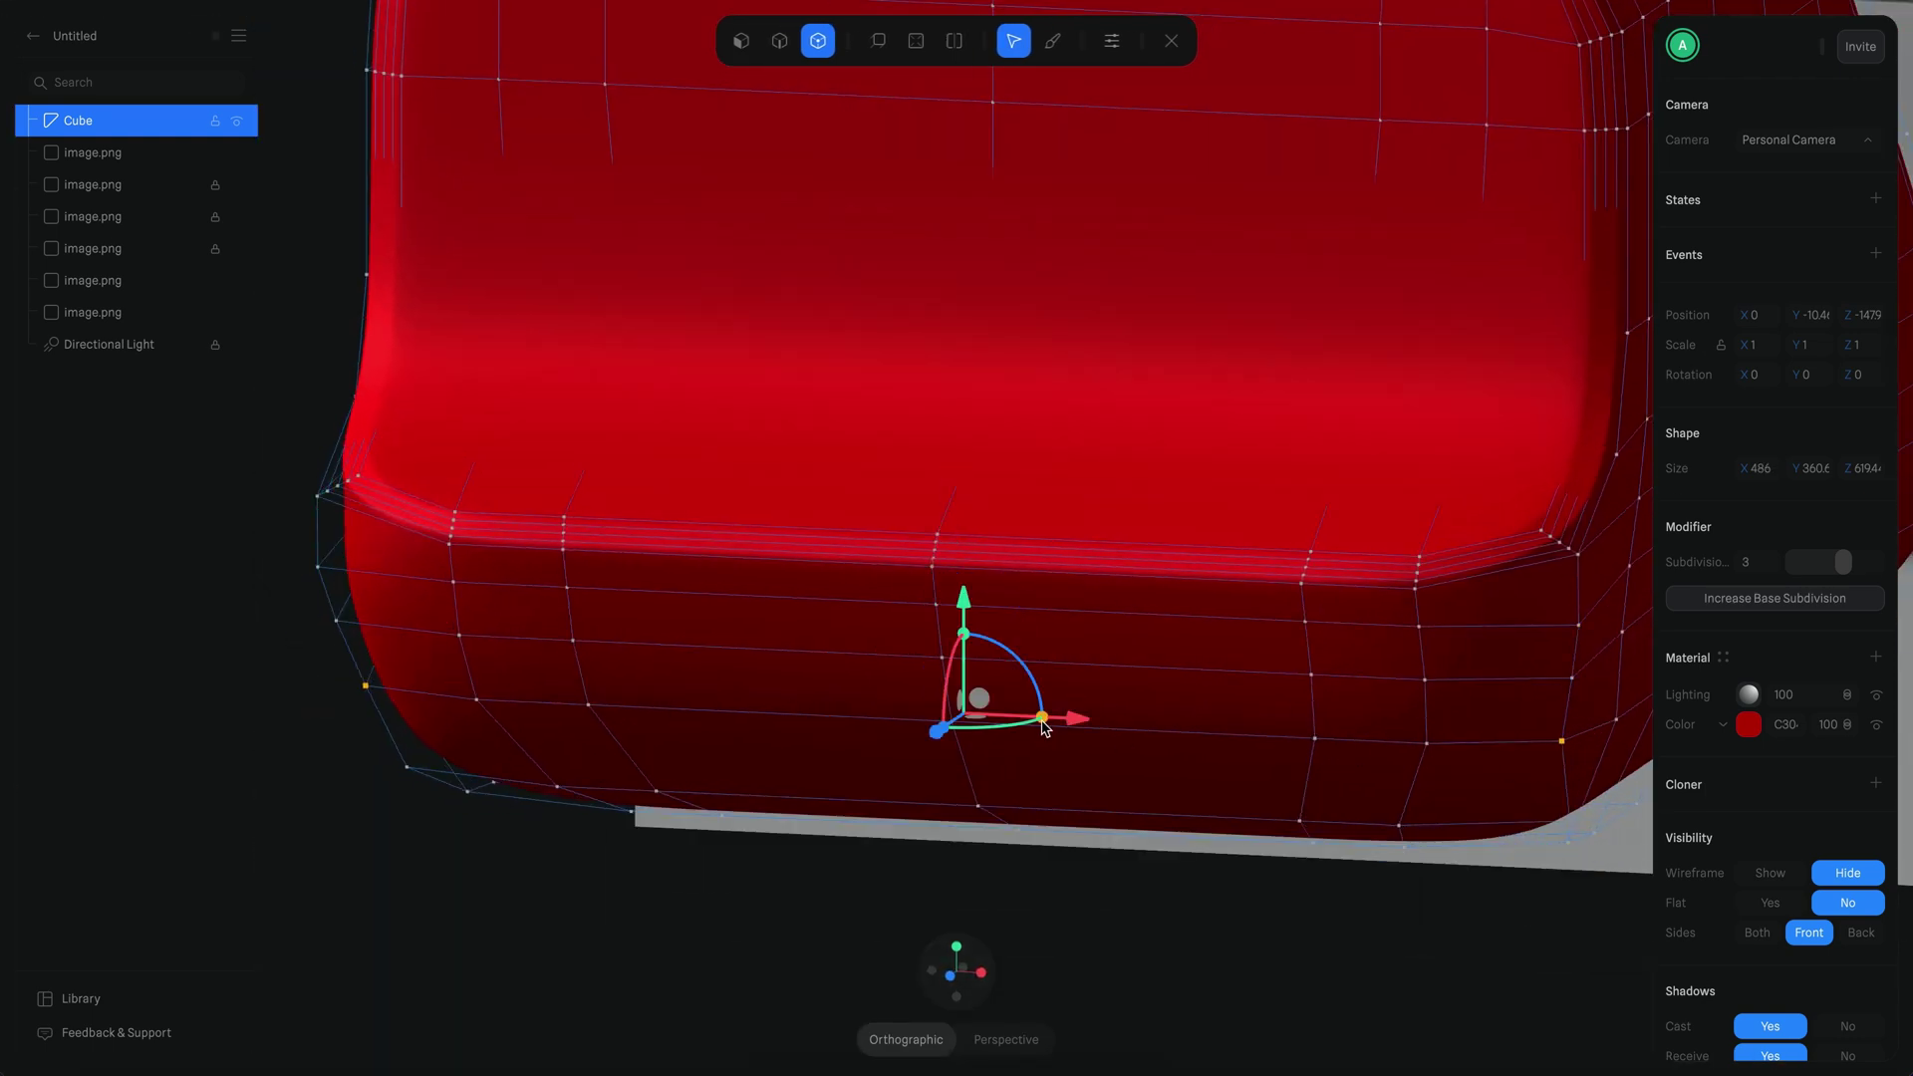
{"action": "key", "text": "Escape"}
{"action": "double_click", "coordinate": [413, 767]}
{"action": "left_click_drag", "start_coordinate": [413, 762], "coordinate": [1089, 741]}
Step: Scale the opposite bottom corner vertices of the front inward to round the lower corners, and finish the mesh edit
{"action": "scroll", "coordinate": [936, 707], "scroll_direction": "down", "scroll_amount": 3}
{"action": "double_click", "coordinate": [493, 662]}
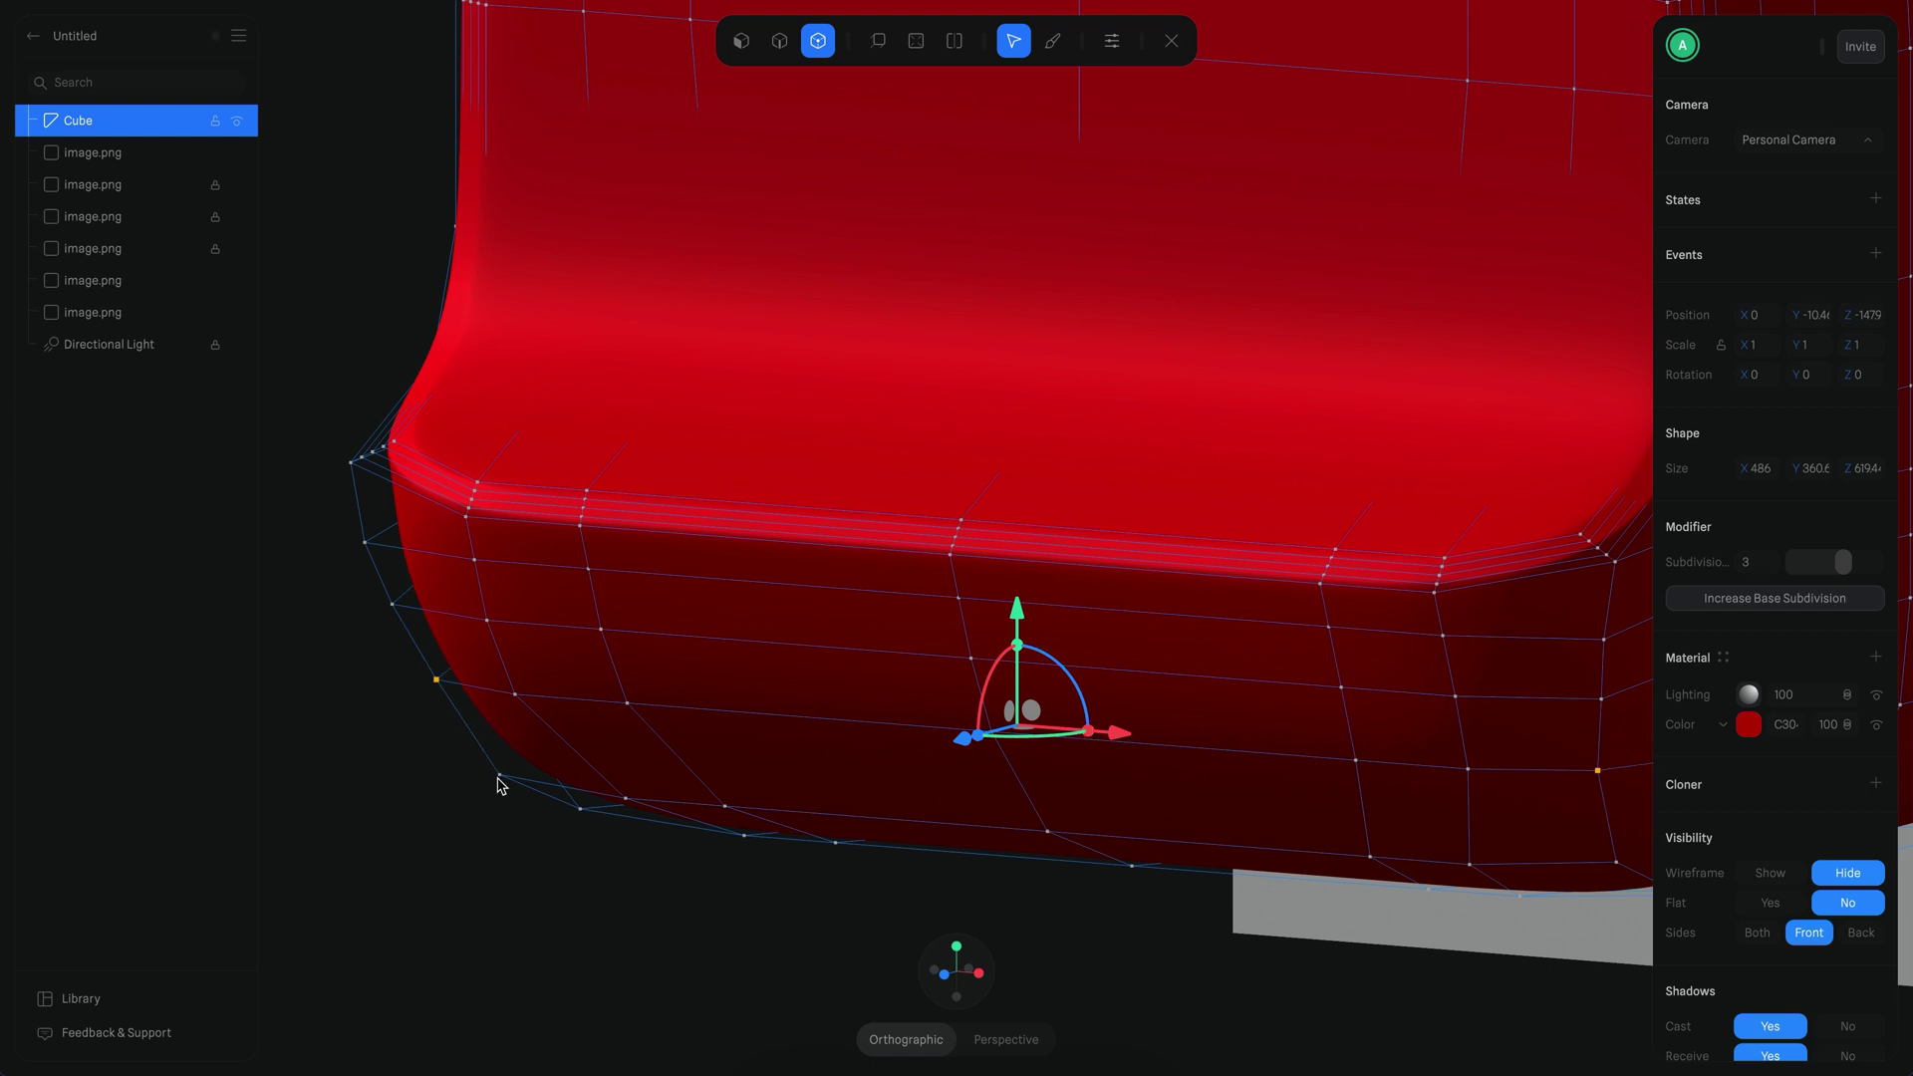
{"action": "left_click_drag", "start_coordinate": [501, 787], "coordinate": [1335, 824]}
{"action": "double_click", "coordinate": [751, 781]}
{"action": "key", "text": "Escape"}
Step: Set the body's color opacity to 30 over the front reference and add mirrored vertical edge loops beside the center line
{"action": "scroll", "coordinate": [721, 816], "scroll_direction": "down", "scroll_amount": 5}
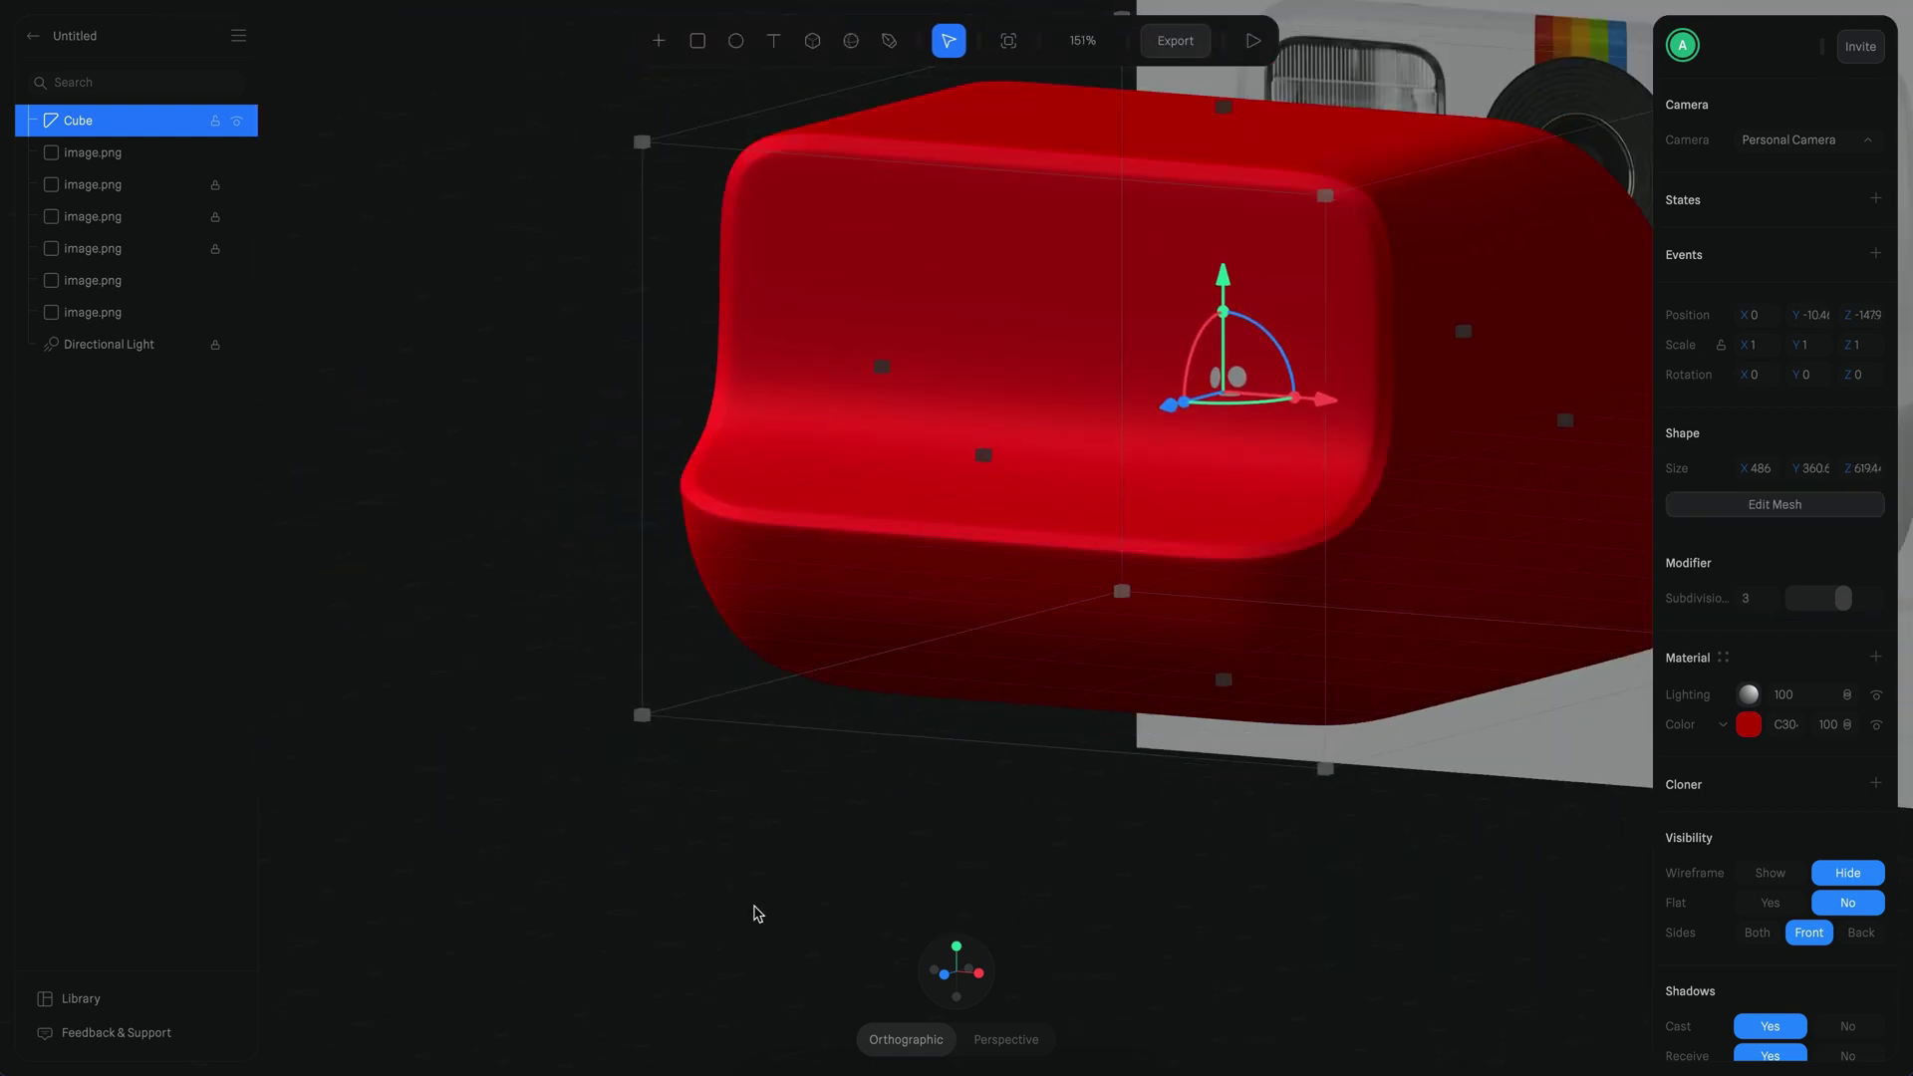
{"action": "left_click", "coordinate": [684, 899]}
{"action": "scroll", "coordinate": [1220, 786], "scroll_direction": "down", "scroll_amount": 3}
{"action": "left_click_drag", "start_coordinate": [1220, 786], "coordinate": [1252, 762]}
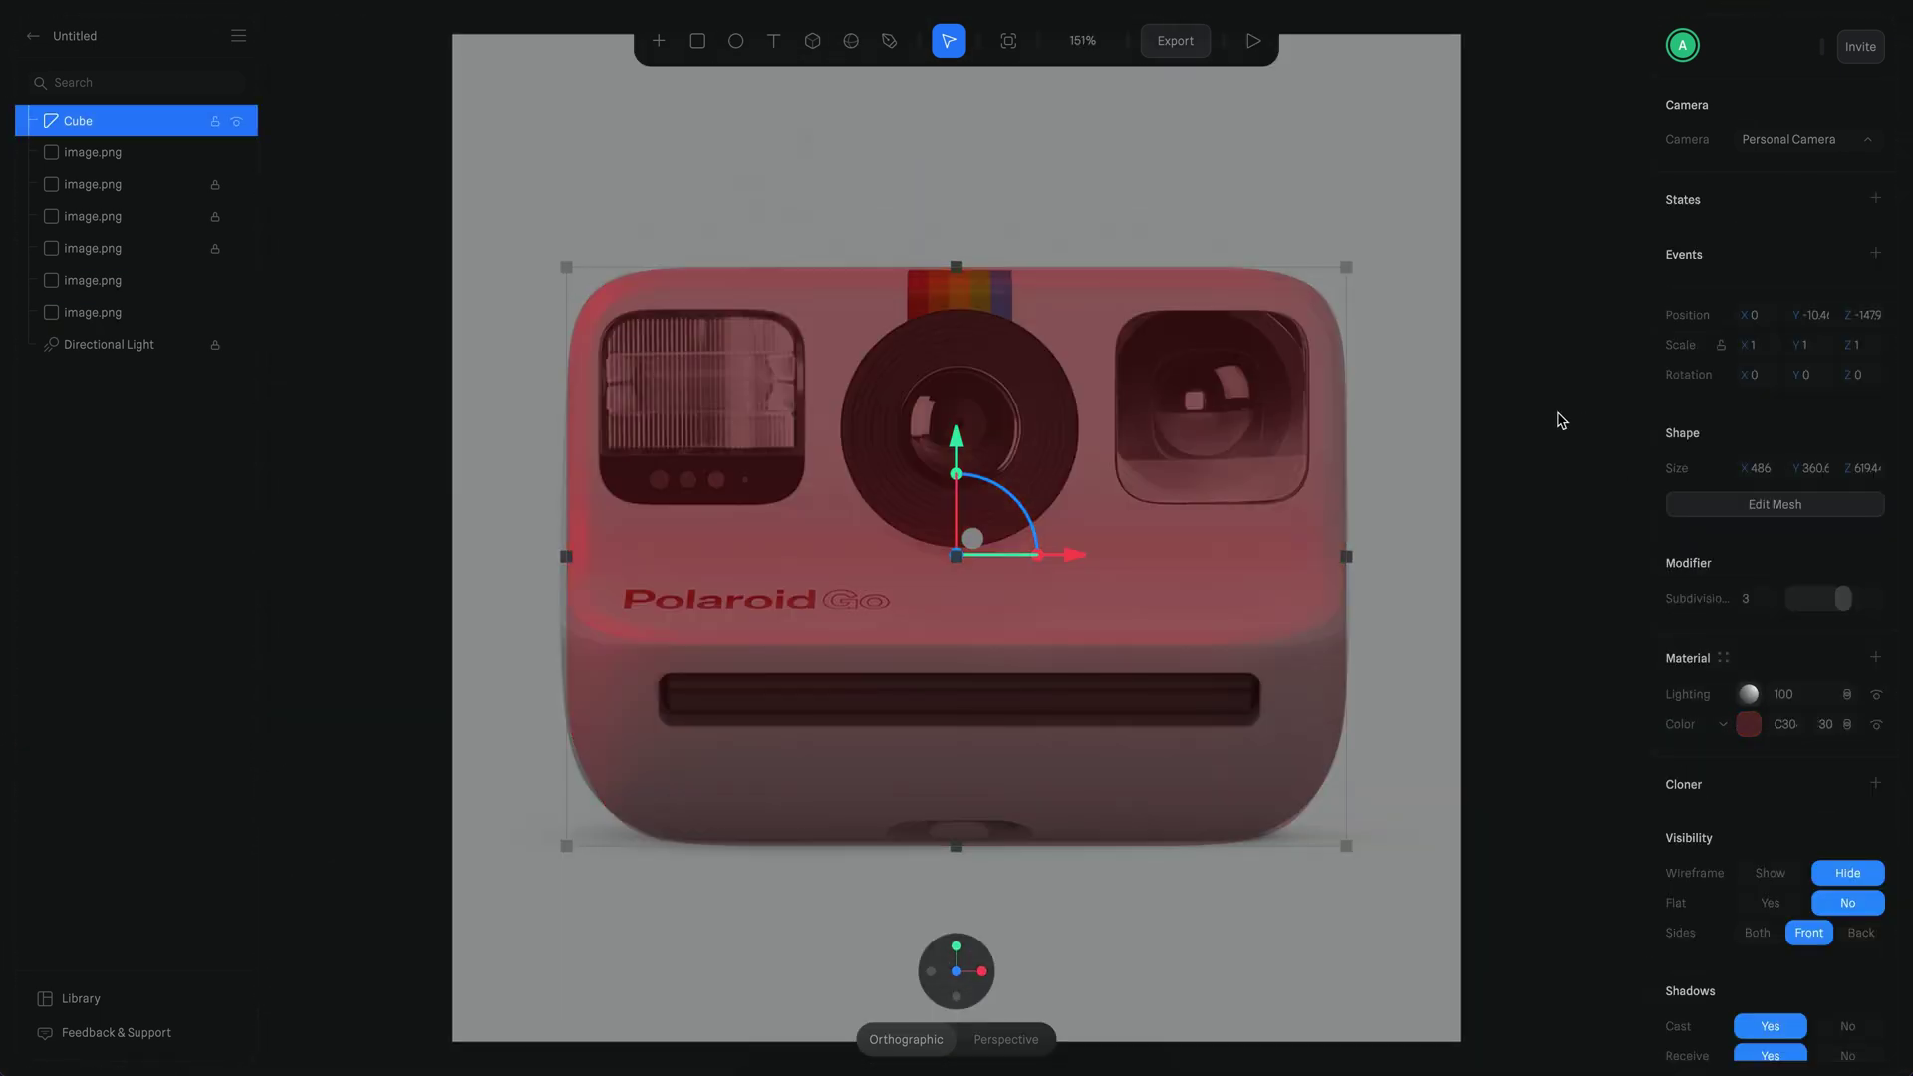
{"action": "double_click", "coordinate": [787, 322]}
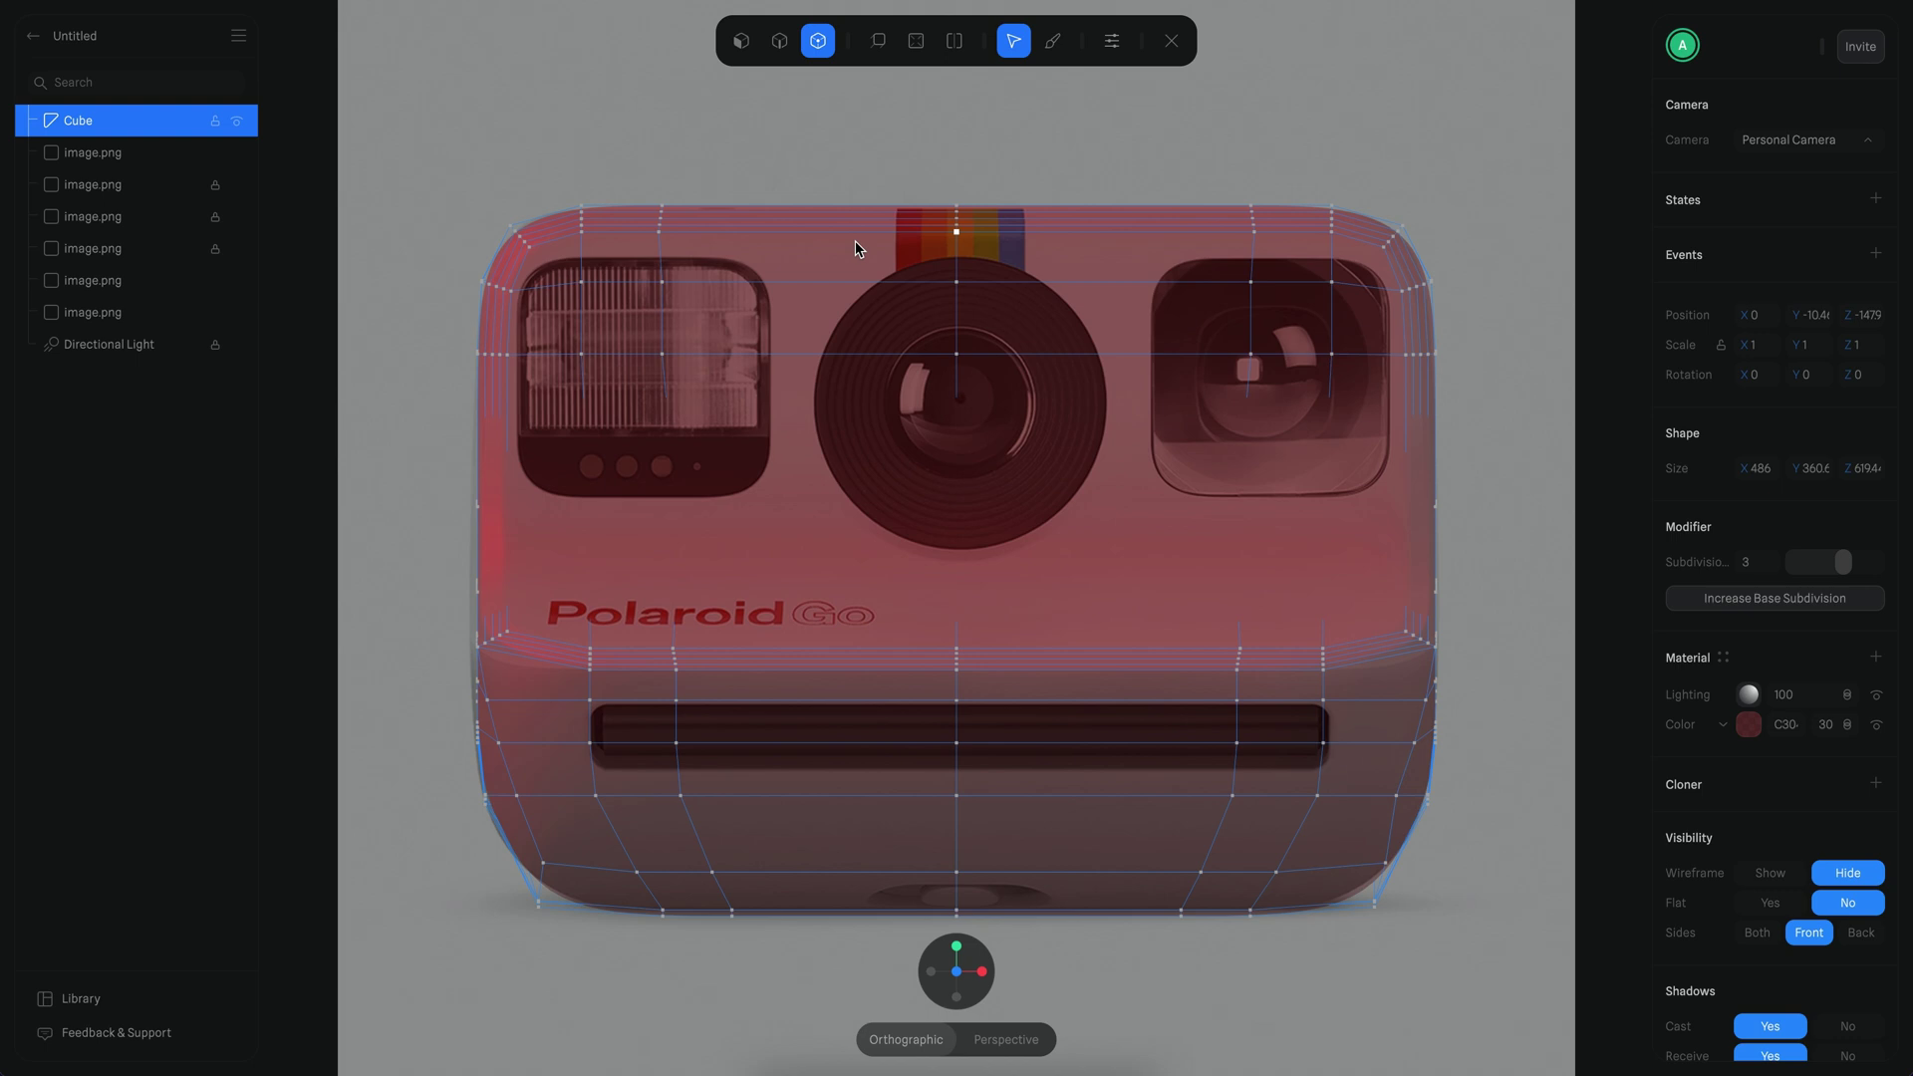
{"action": "left_click", "coordinate": [779, 40]}
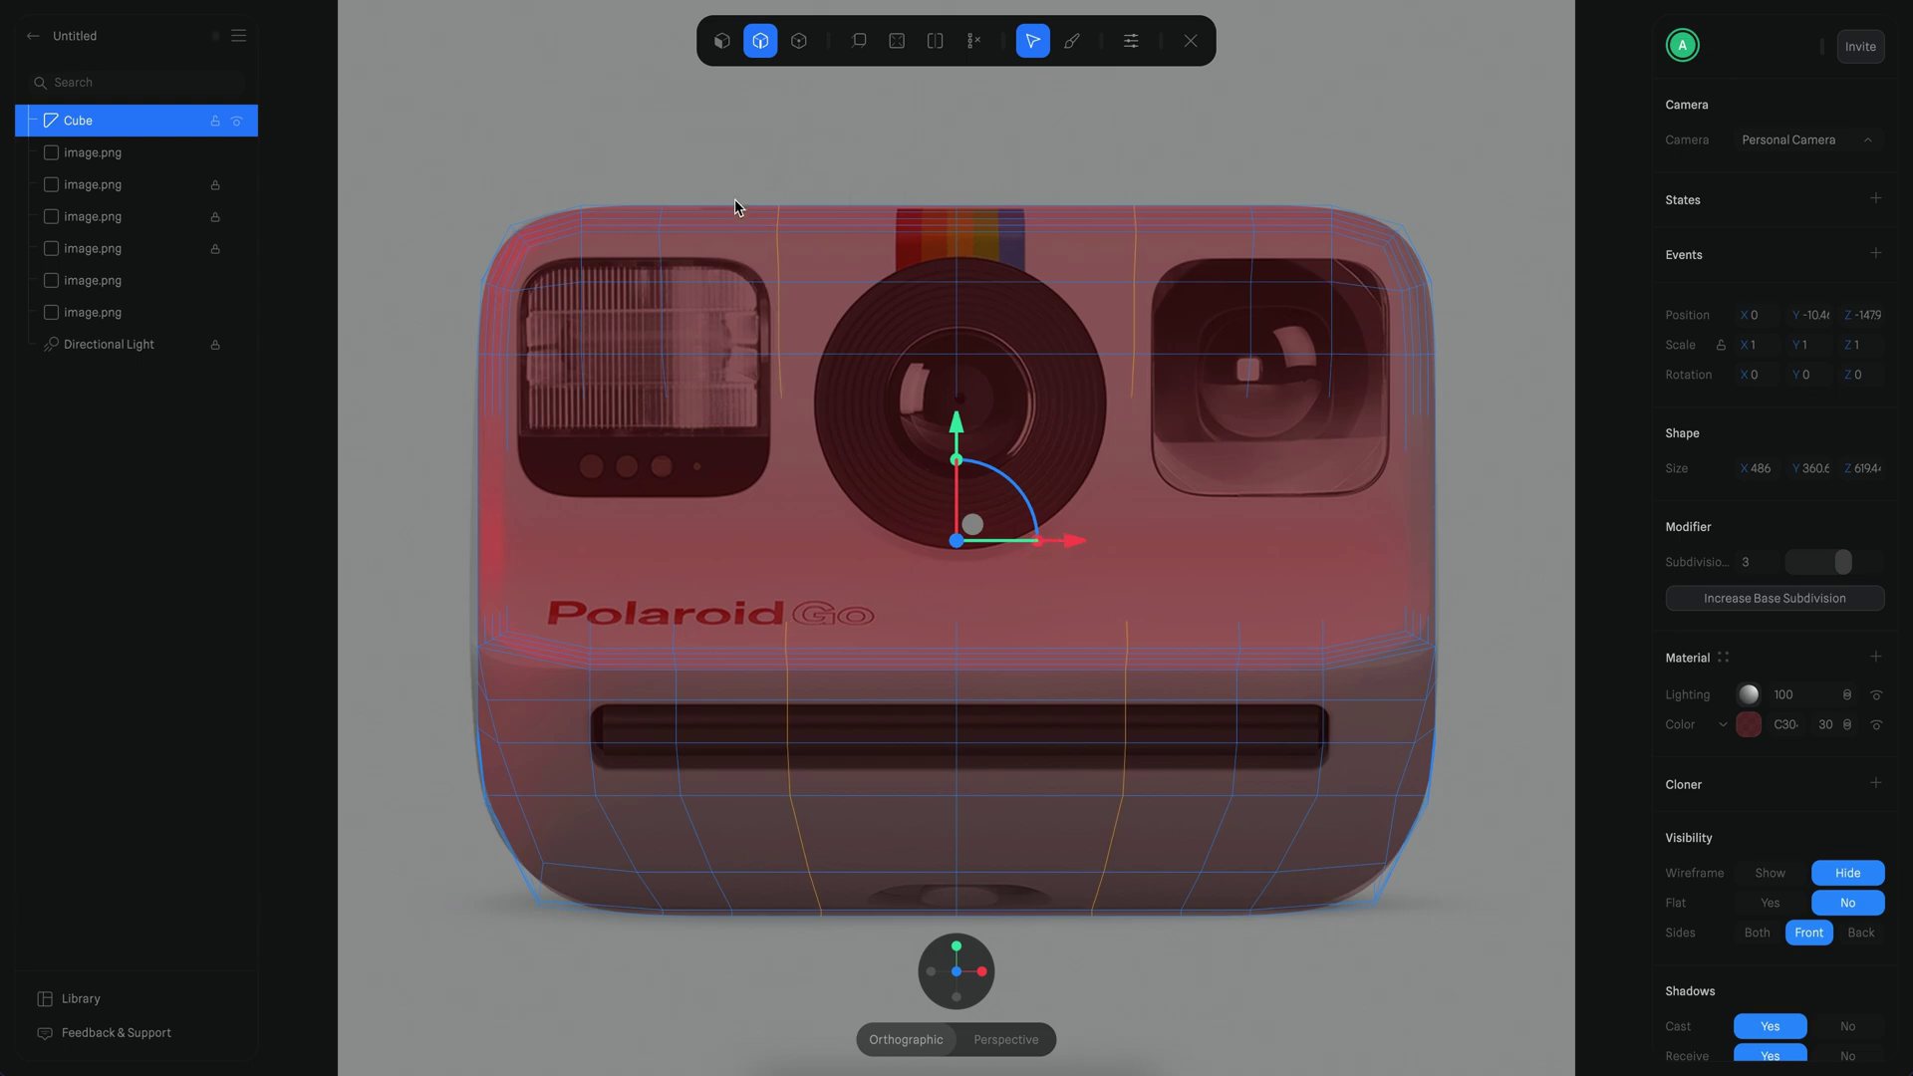
{"action": "key", "text": "Escape"}
Step: Add a horizontal edge loop across the front face, with subdivision at 0 and color opacity at 76
{"action": "left_click", "coordinate": [1475, 472]}
{"action": "right_click_drag", "start_coordinate": [1475, 471], "coordinate": [1397, 409]}
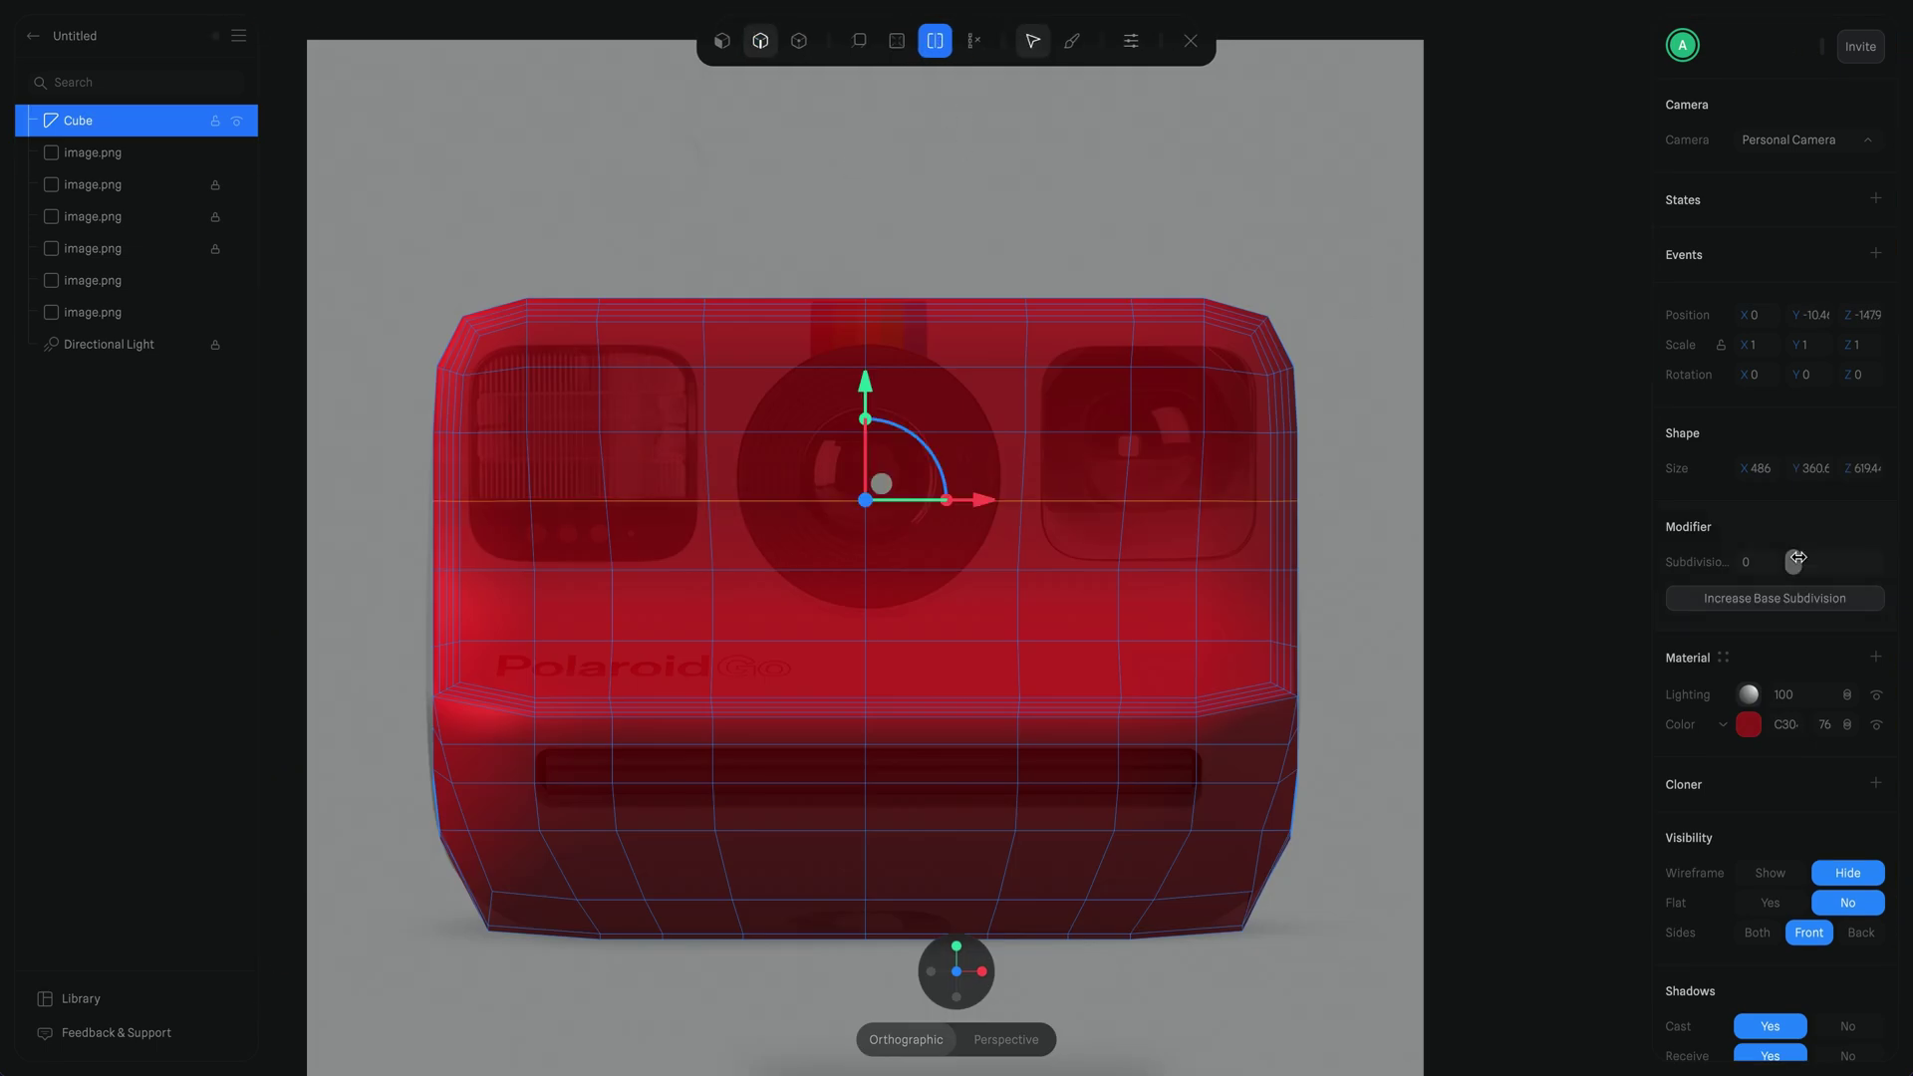
{"action": "scroll", "coordinate": [1026, 655], "scroll_direction": "up", "scroll_amount": 5}
{"action": "right_click_drag", "start_coordinate": [1026, 656], "coordinate": [1264, 613]}
{"action": "scroll", "coordinate": [1263, 614], "scroll_direction": "down", "scroll_amount": 5}
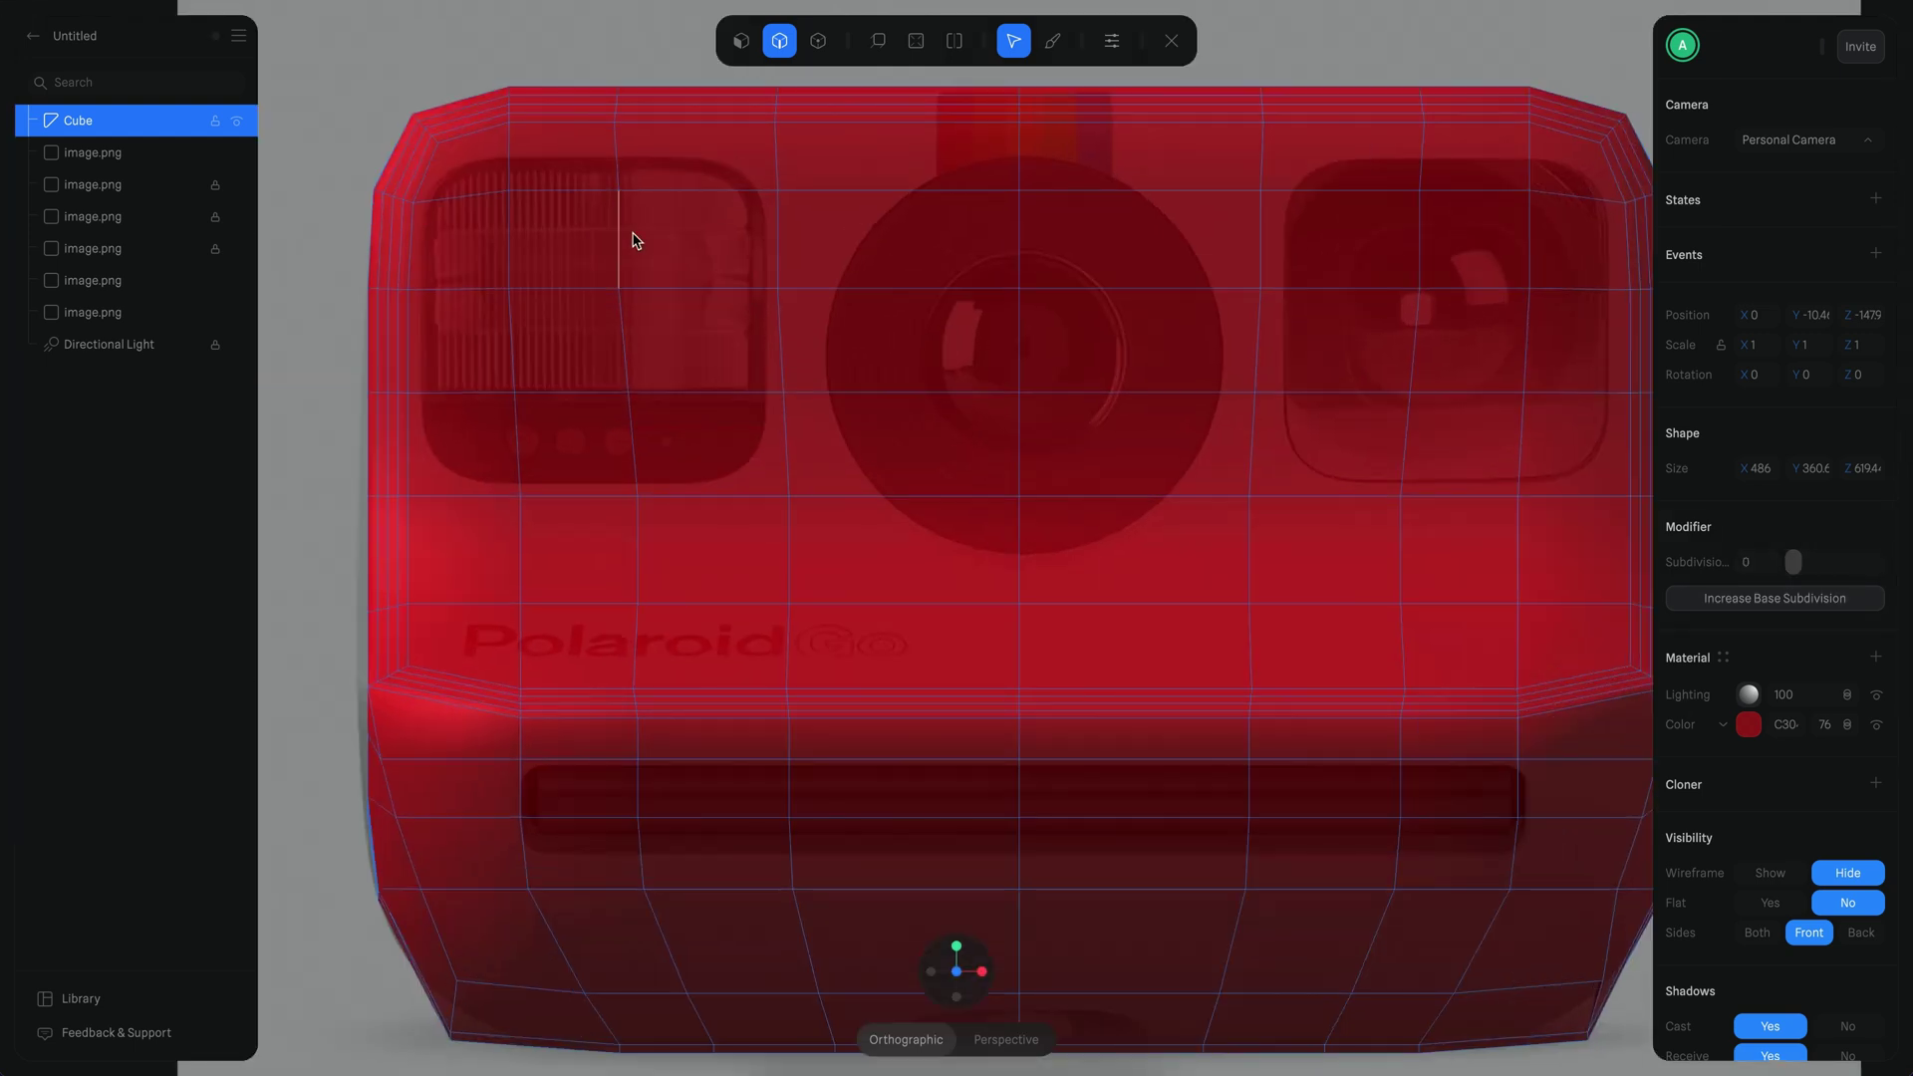
Step: Adjust the vertex columns crossing the flash and viewfinder areas to fit the front reference
{"action": "left_click", "coordinate": [630, 235]}
{"action": "left_click", "coordinate": [797, 41]}
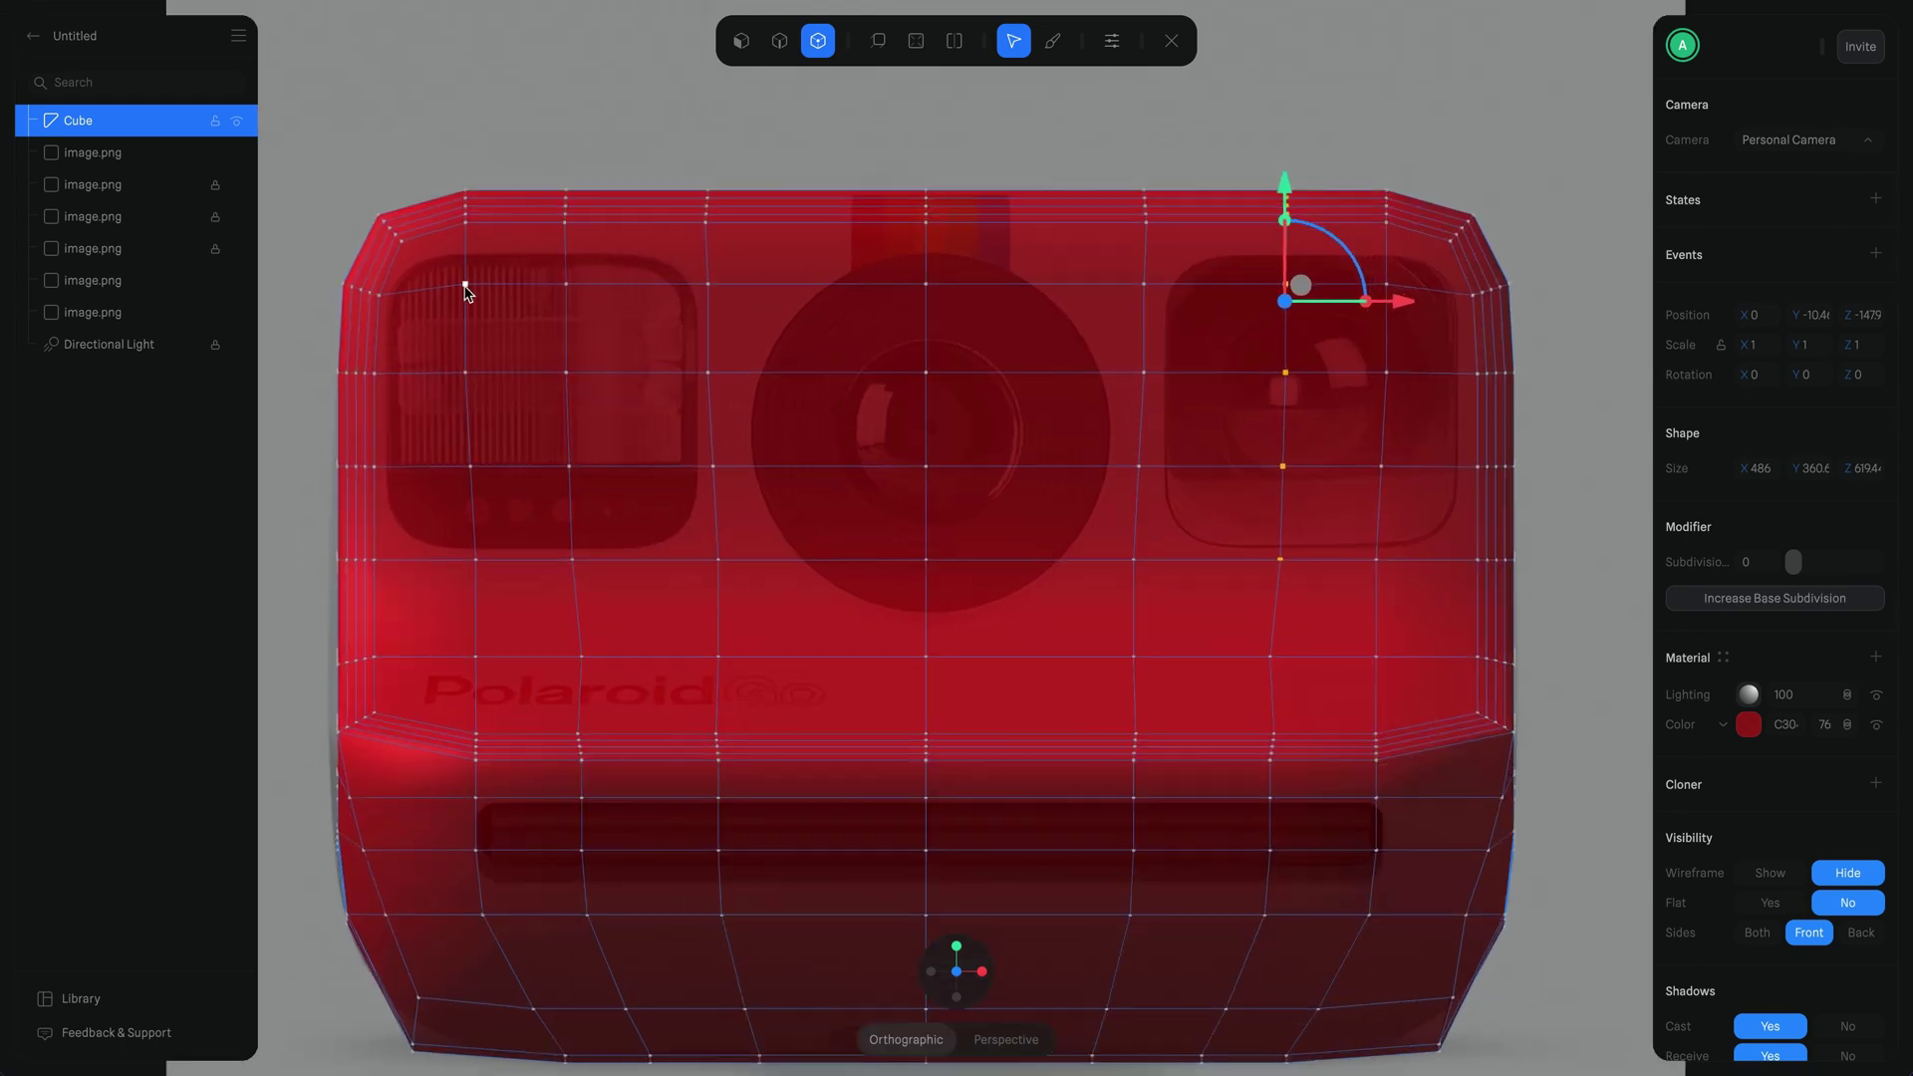
{"action": "left_click", "coordinate": [461, 290]}
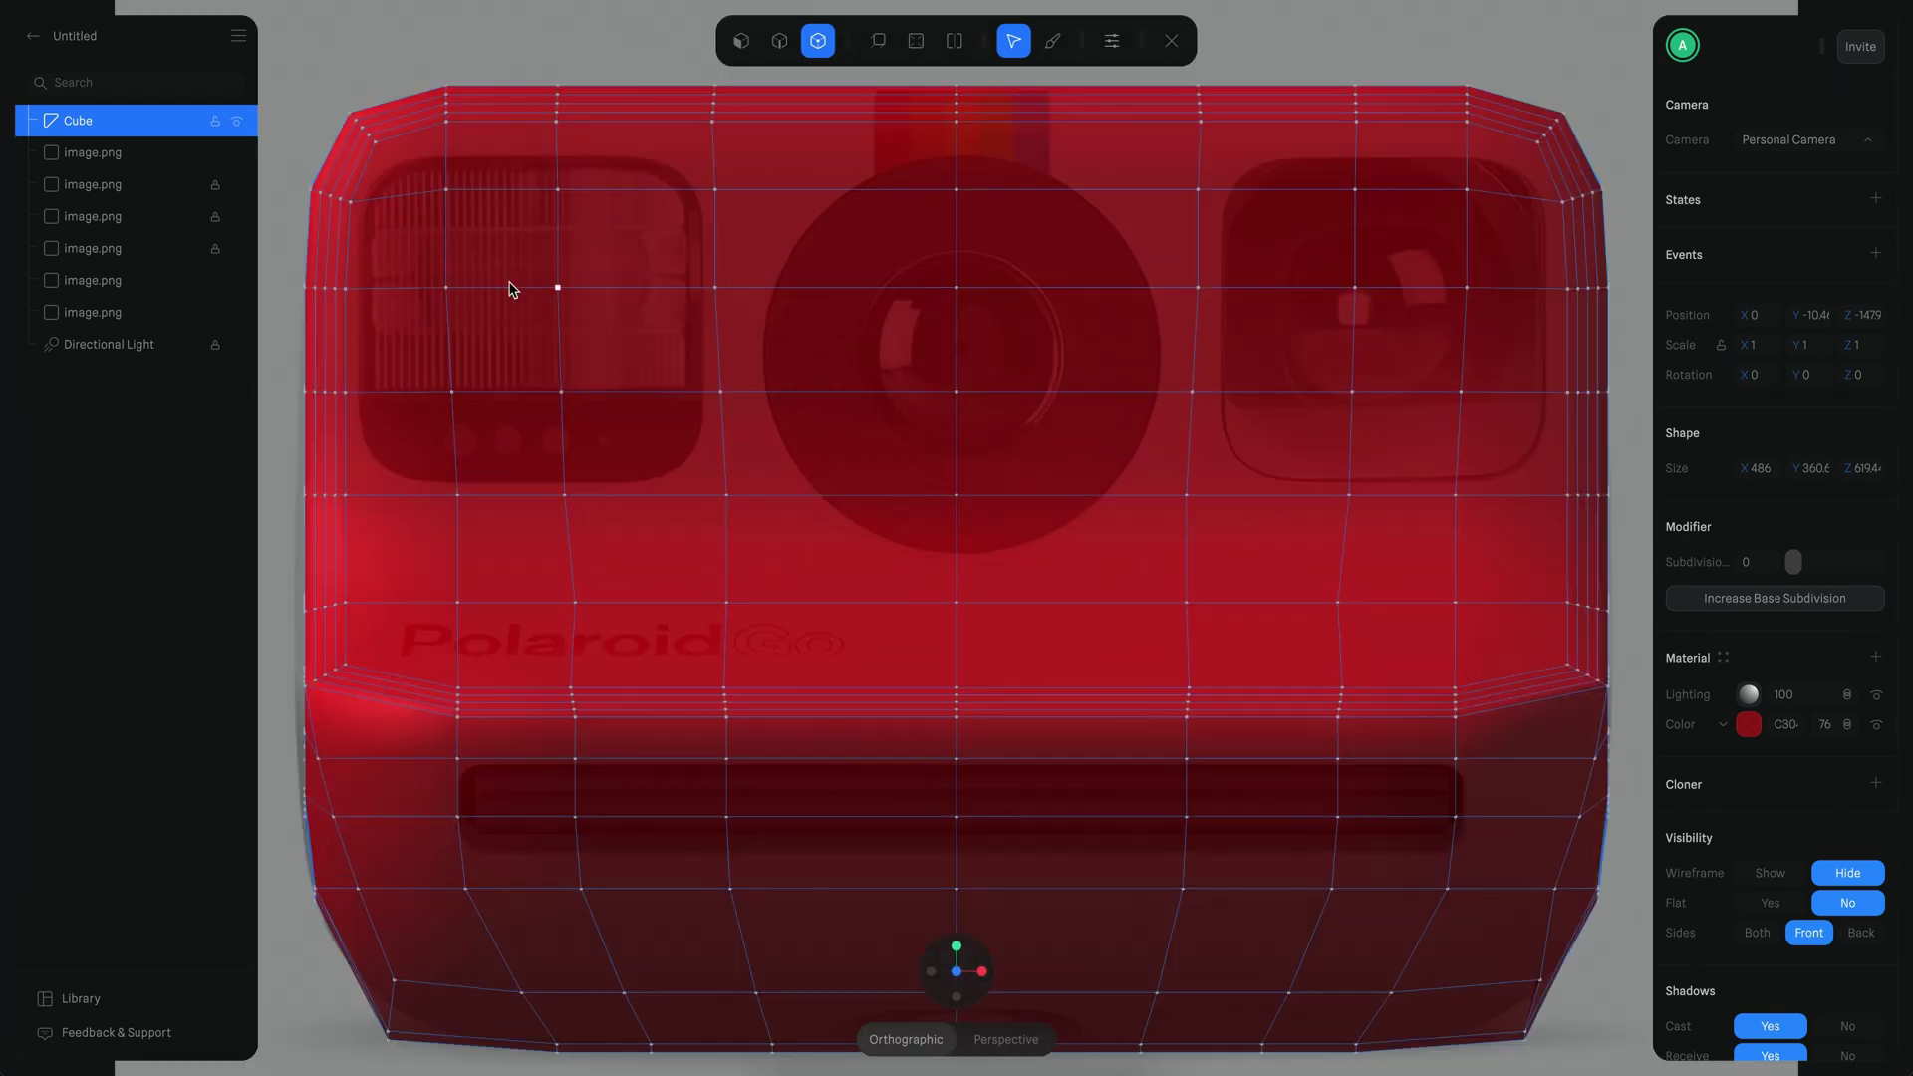
Step: Select the faces over the flash and viewfinder windows, inset them, and push them inward as recesses
{"action": "left_click", "coordinate": [740, 41]}
{"action": "left_click", "coordinate": [1111, 41]}
{"action": "left_click_drag", "start_coordinate": [369, 135], "coordinate": [1382, 345]}
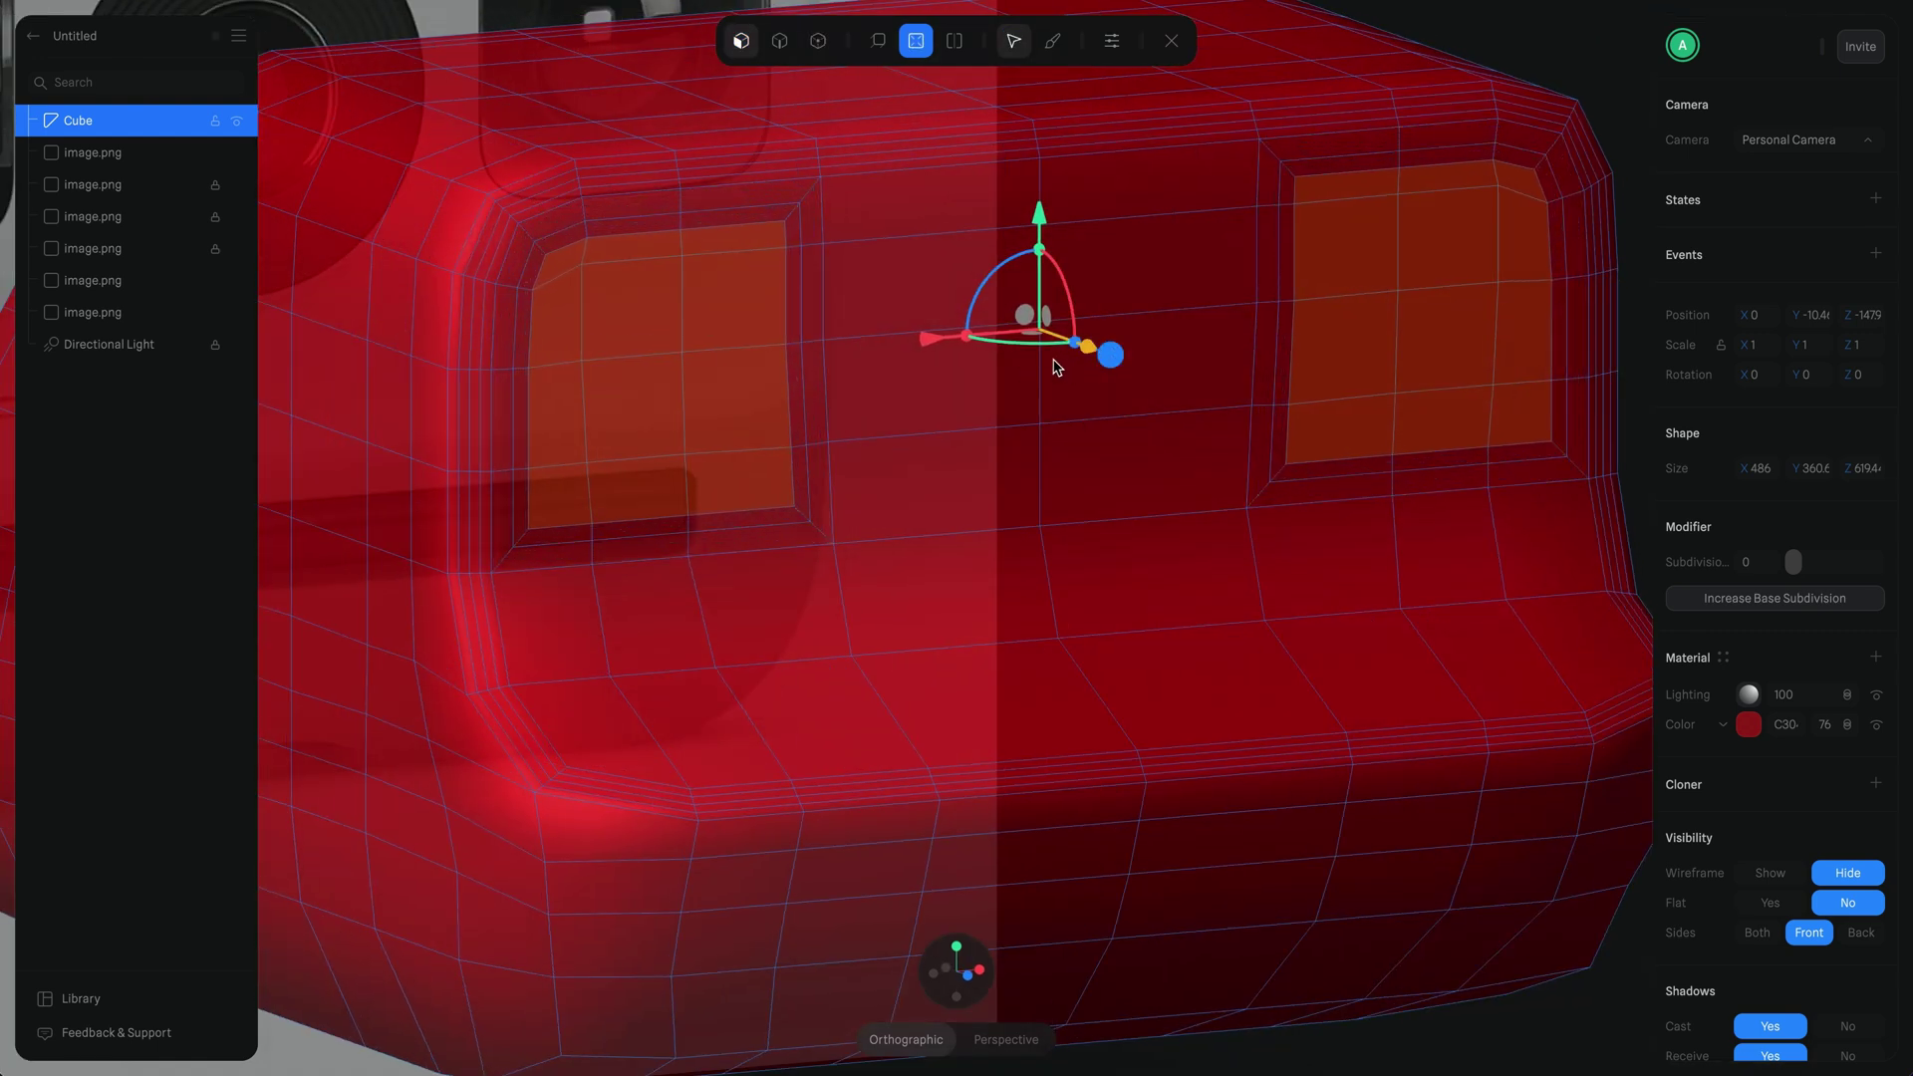
{"action": "left_click_drag", "start_coordinate": [1793, 562], "coordinate": [1811, 560]}
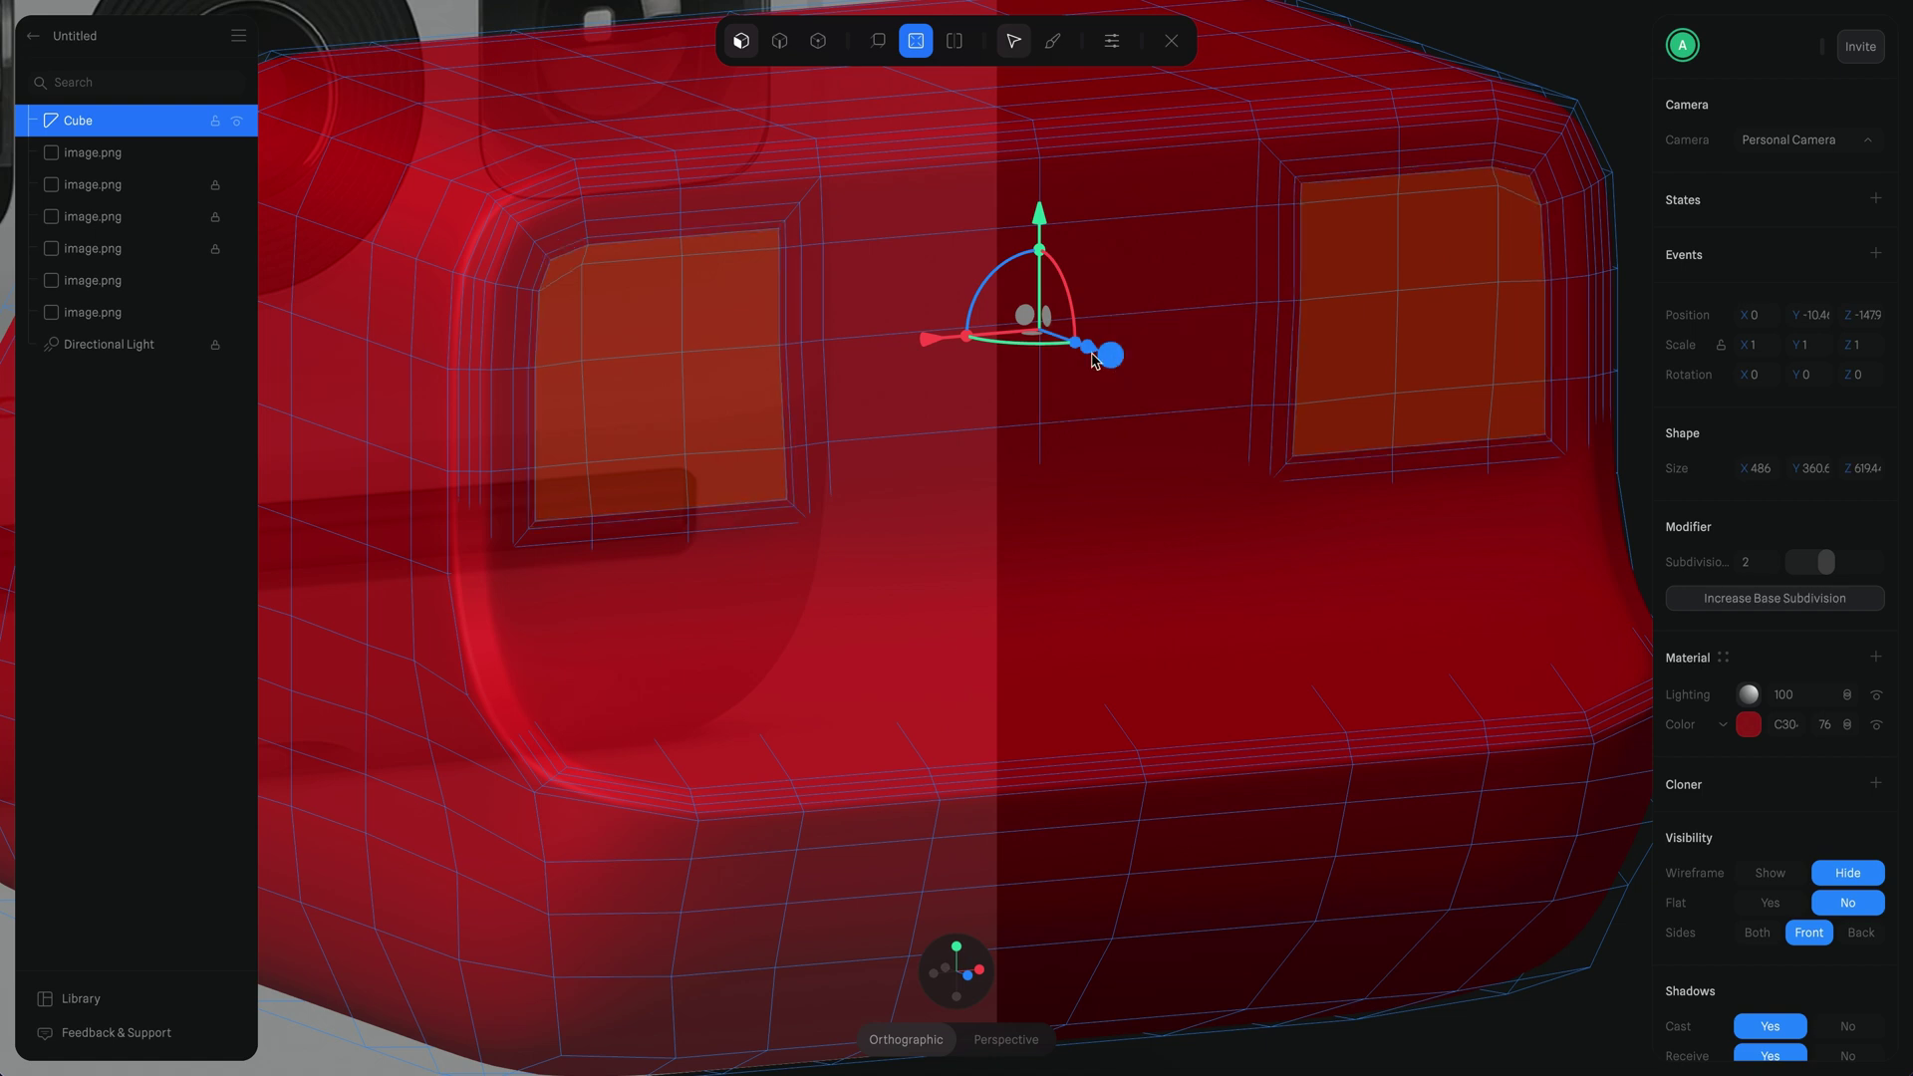
{"action": "key", "text": "1"}
{"action": "left_click_drag", "start_coordinate": [1115, 368], "coordinate": [1097, 356]}
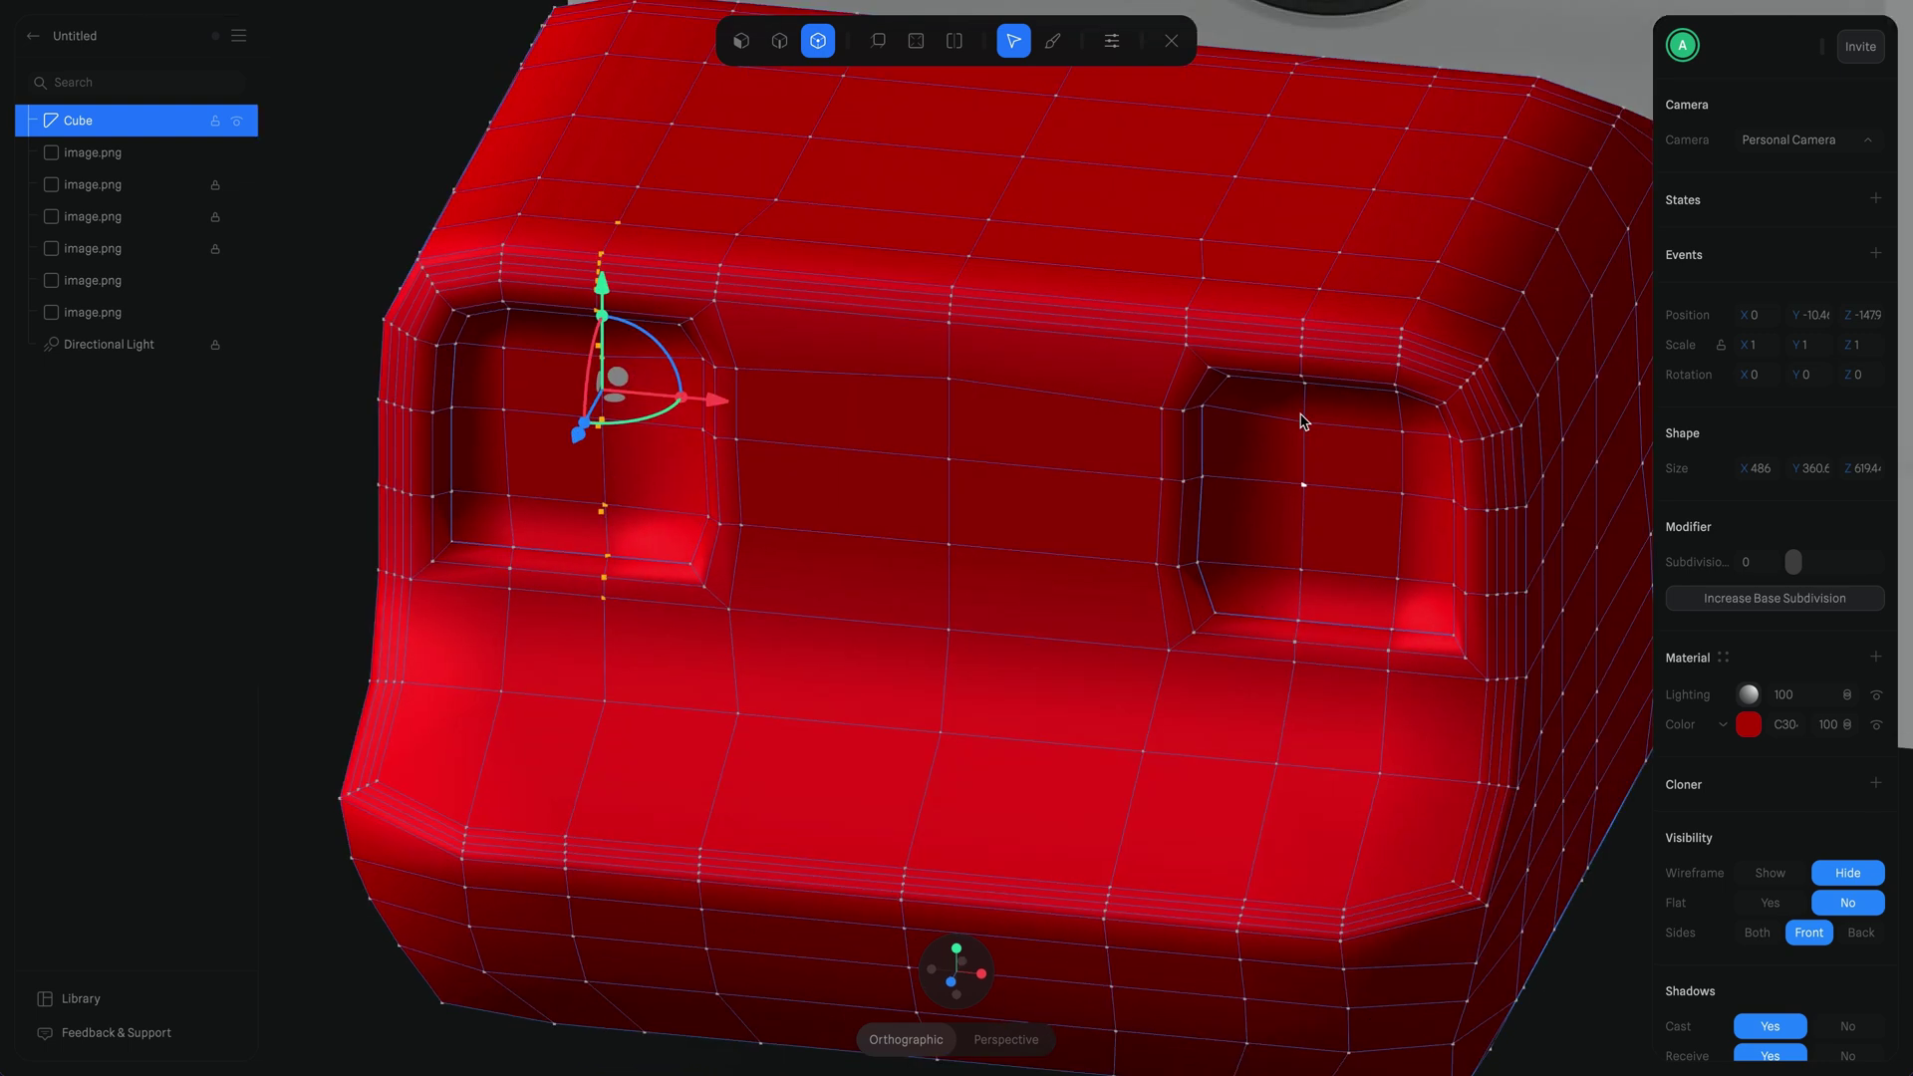
Step: Move the middle vertex columns of both window recesses toward the body's center line
{"action": "double_click", "coordinate": [1302, 421], "text": "shift"}
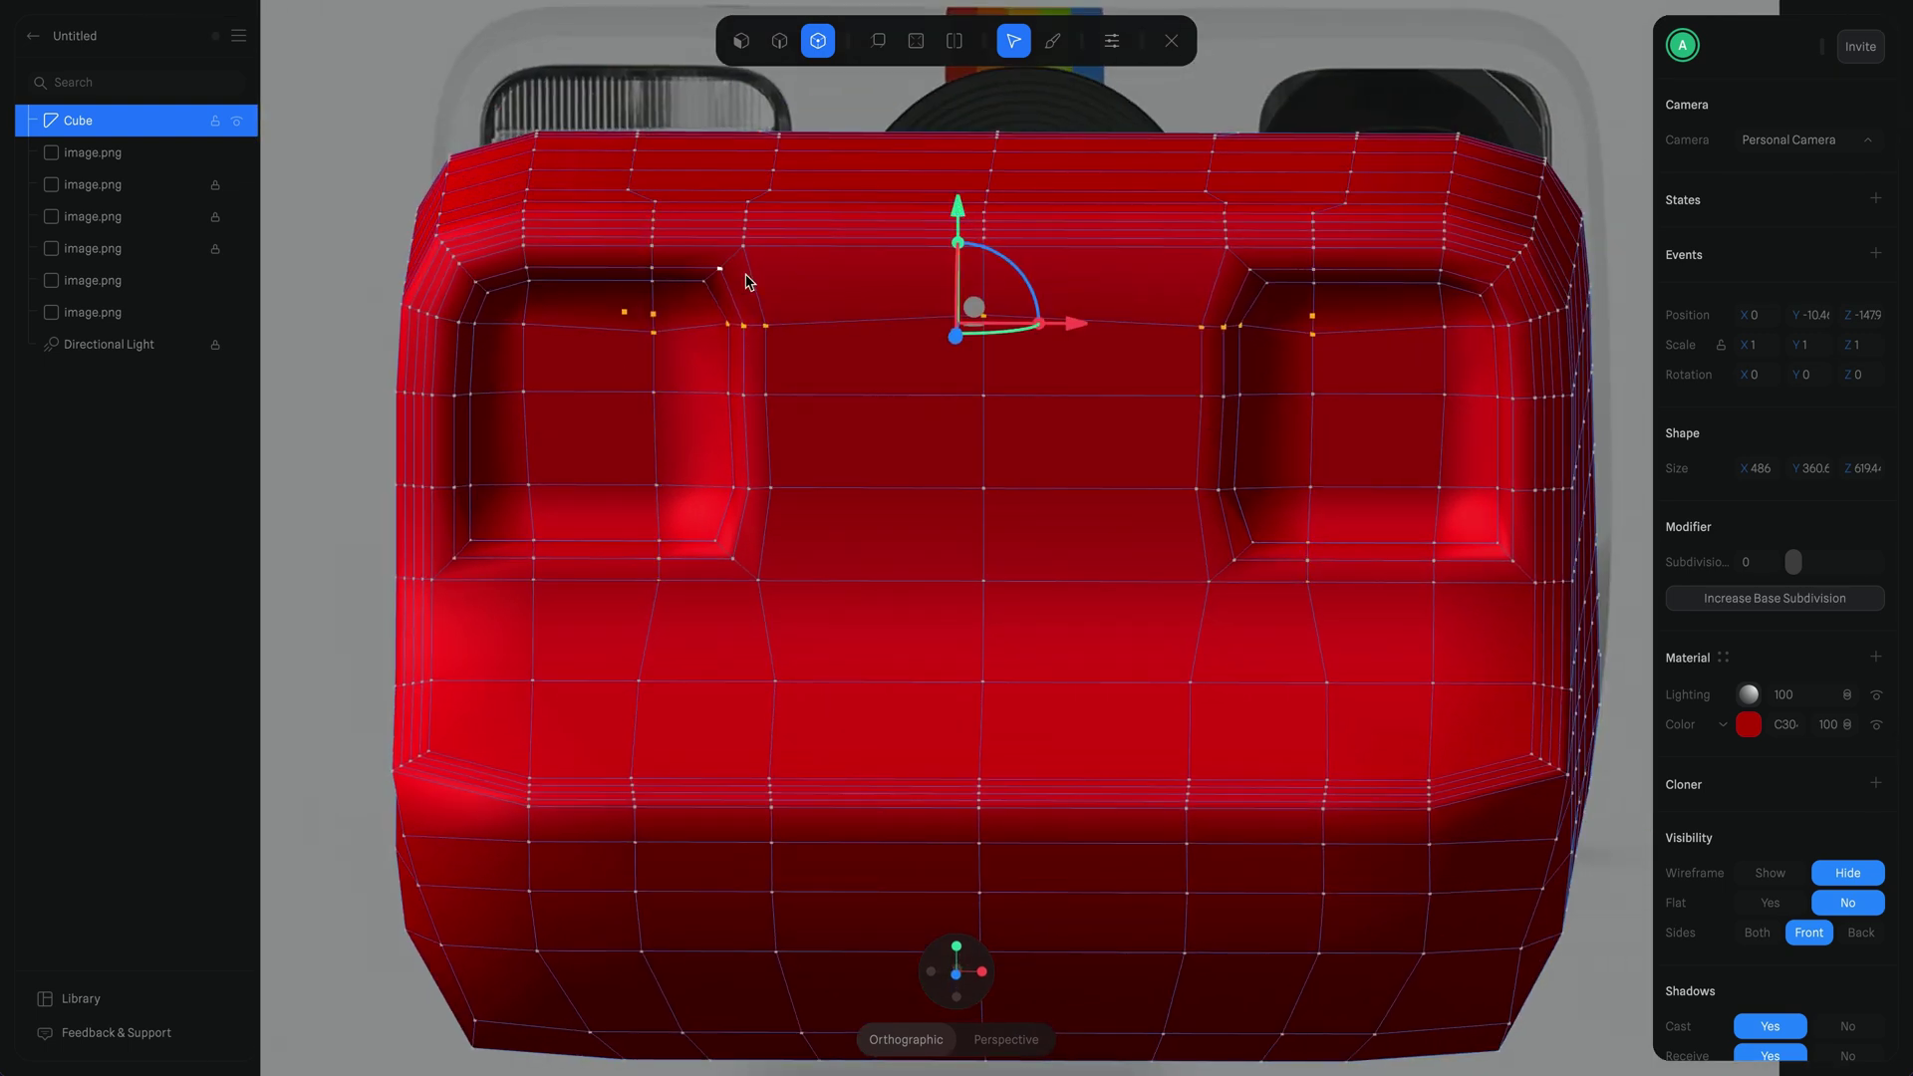
{"action": "left_click", "coordinate": [721, 270]}
{"action": "left_click_drag", "start_coordinate": [1283, 334], "coordinate": [1283, 331], "text": "shift"}
{"action": "left_click_drag", "start_coordinate": [1359, 255], "coordinate": [1274, 628], "text": "shift"}
{"action": "left_click_drag", "start_coordinate": [617, 598], "coordinate": [683, 220], "text": "shift"}
{"action": "left_click_drag", "start_coordinate": [1392, 215], "coordinate": [1306, 484], "text": "shift"}
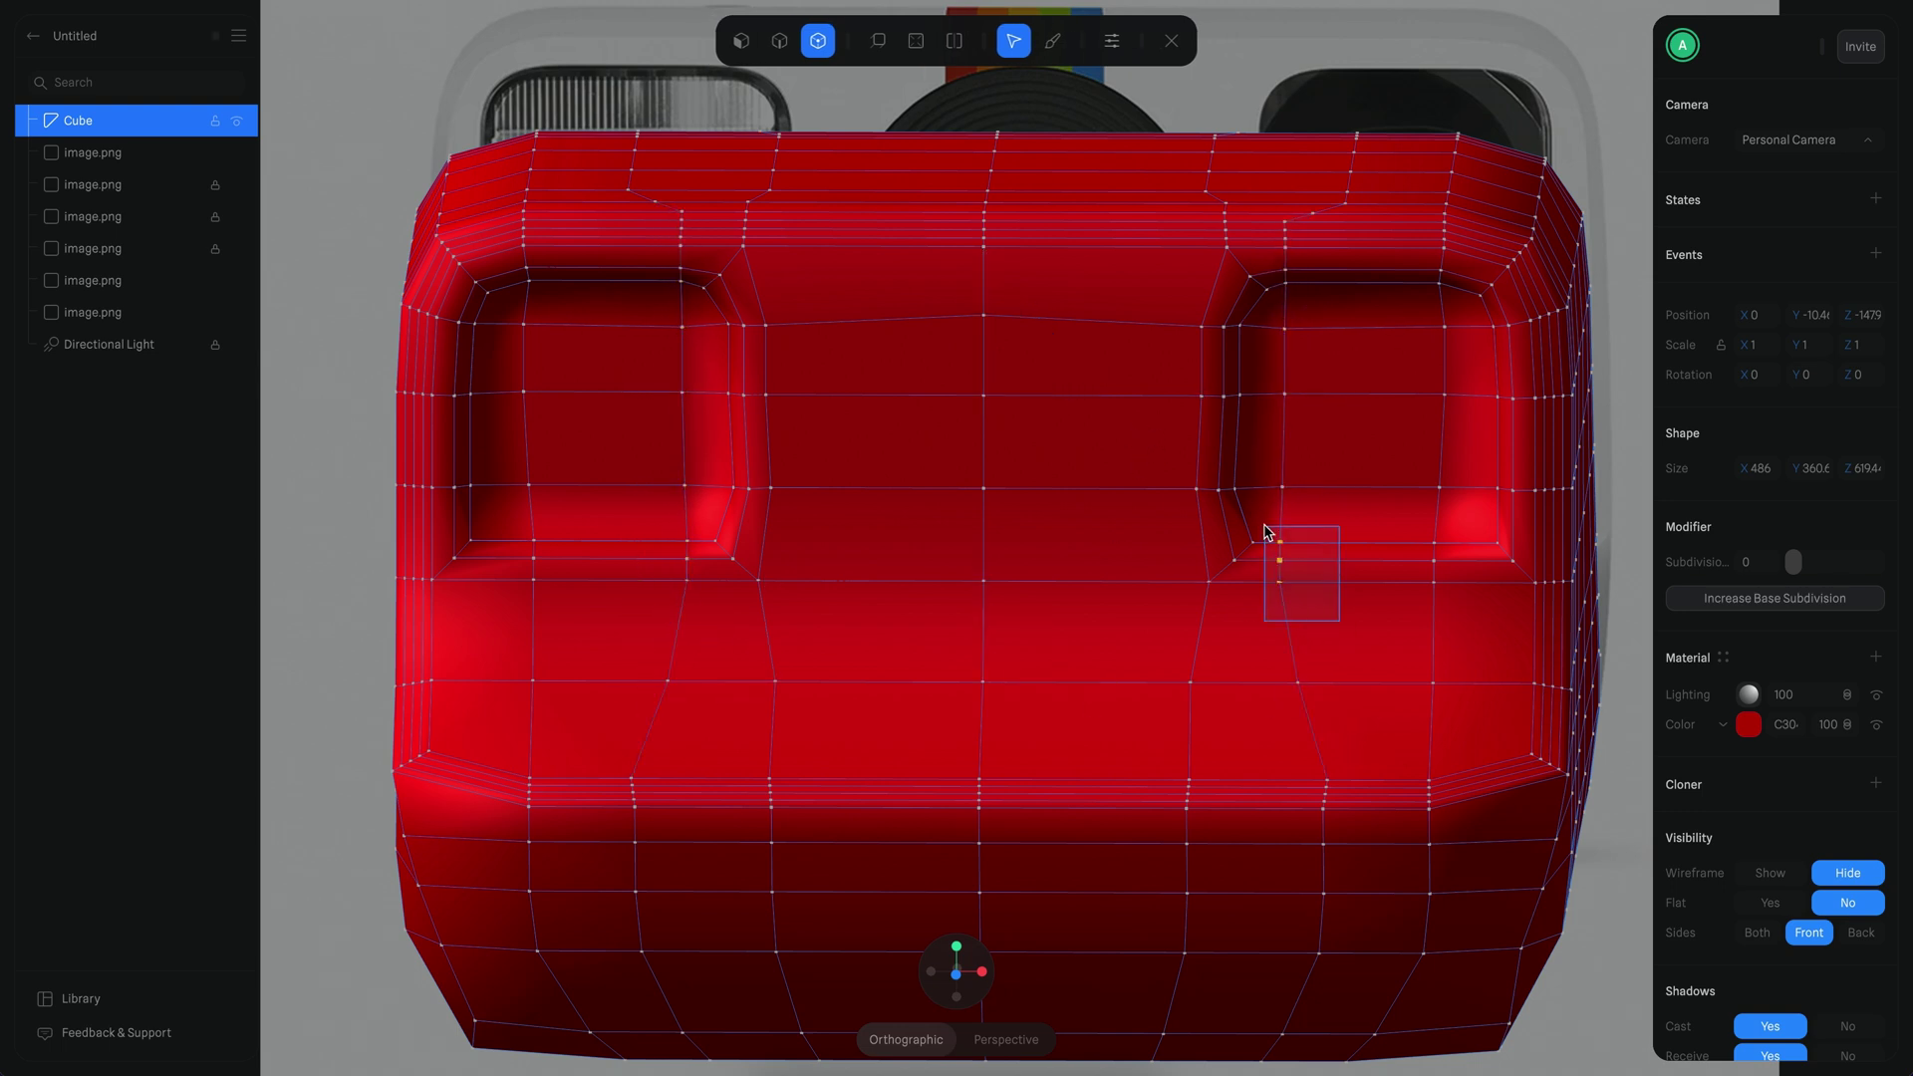
Step: Adjust the lower corner vertices of both window recesses to even out their rounded outlines
{"action": "scroll", "coordinate": [867, 598], "scroll_direction": "down", "scroll_amount": 3}
{"action": "scroll", "coordinate": [1152, 598], "scroll_direction": "up", "scroll_amount": 8}
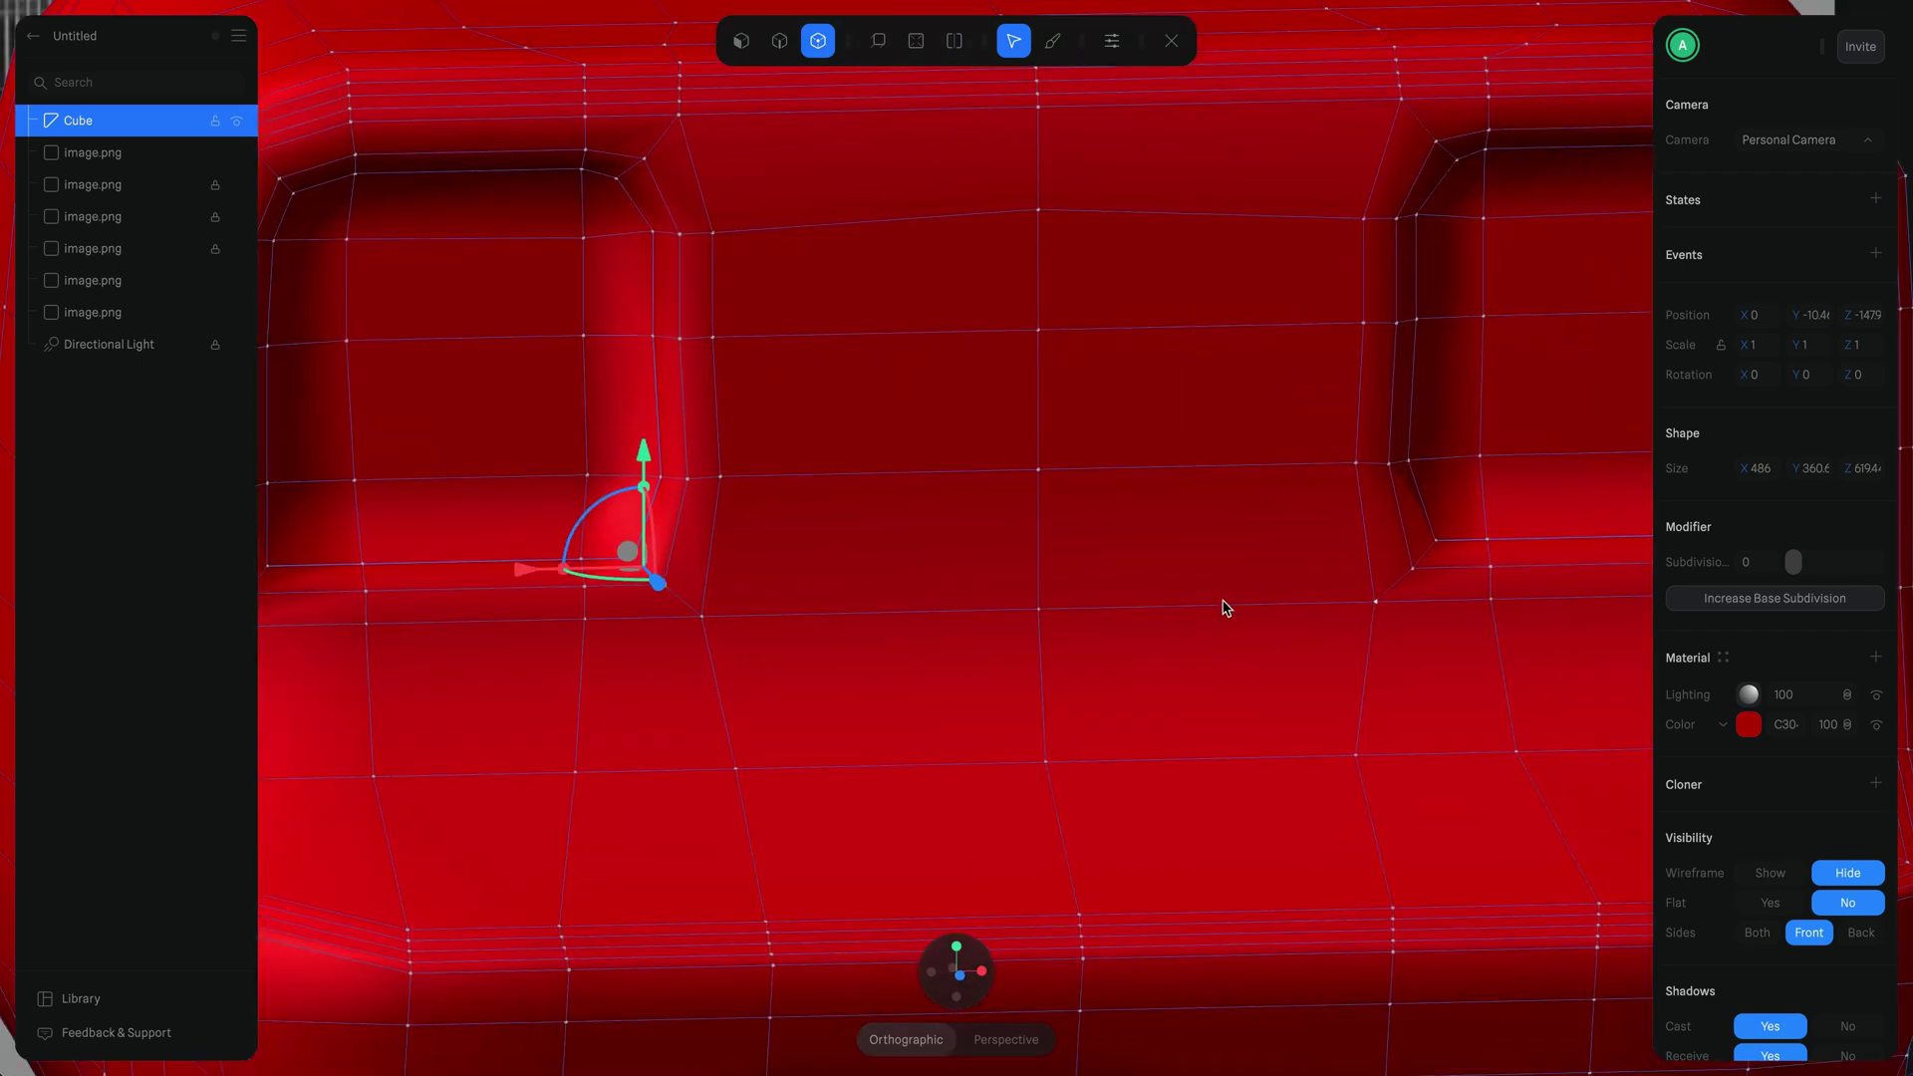
{"action": "scroll", "coordinate": [1001, 545], "scroll_direction": "down", "scroll_amount": 6}
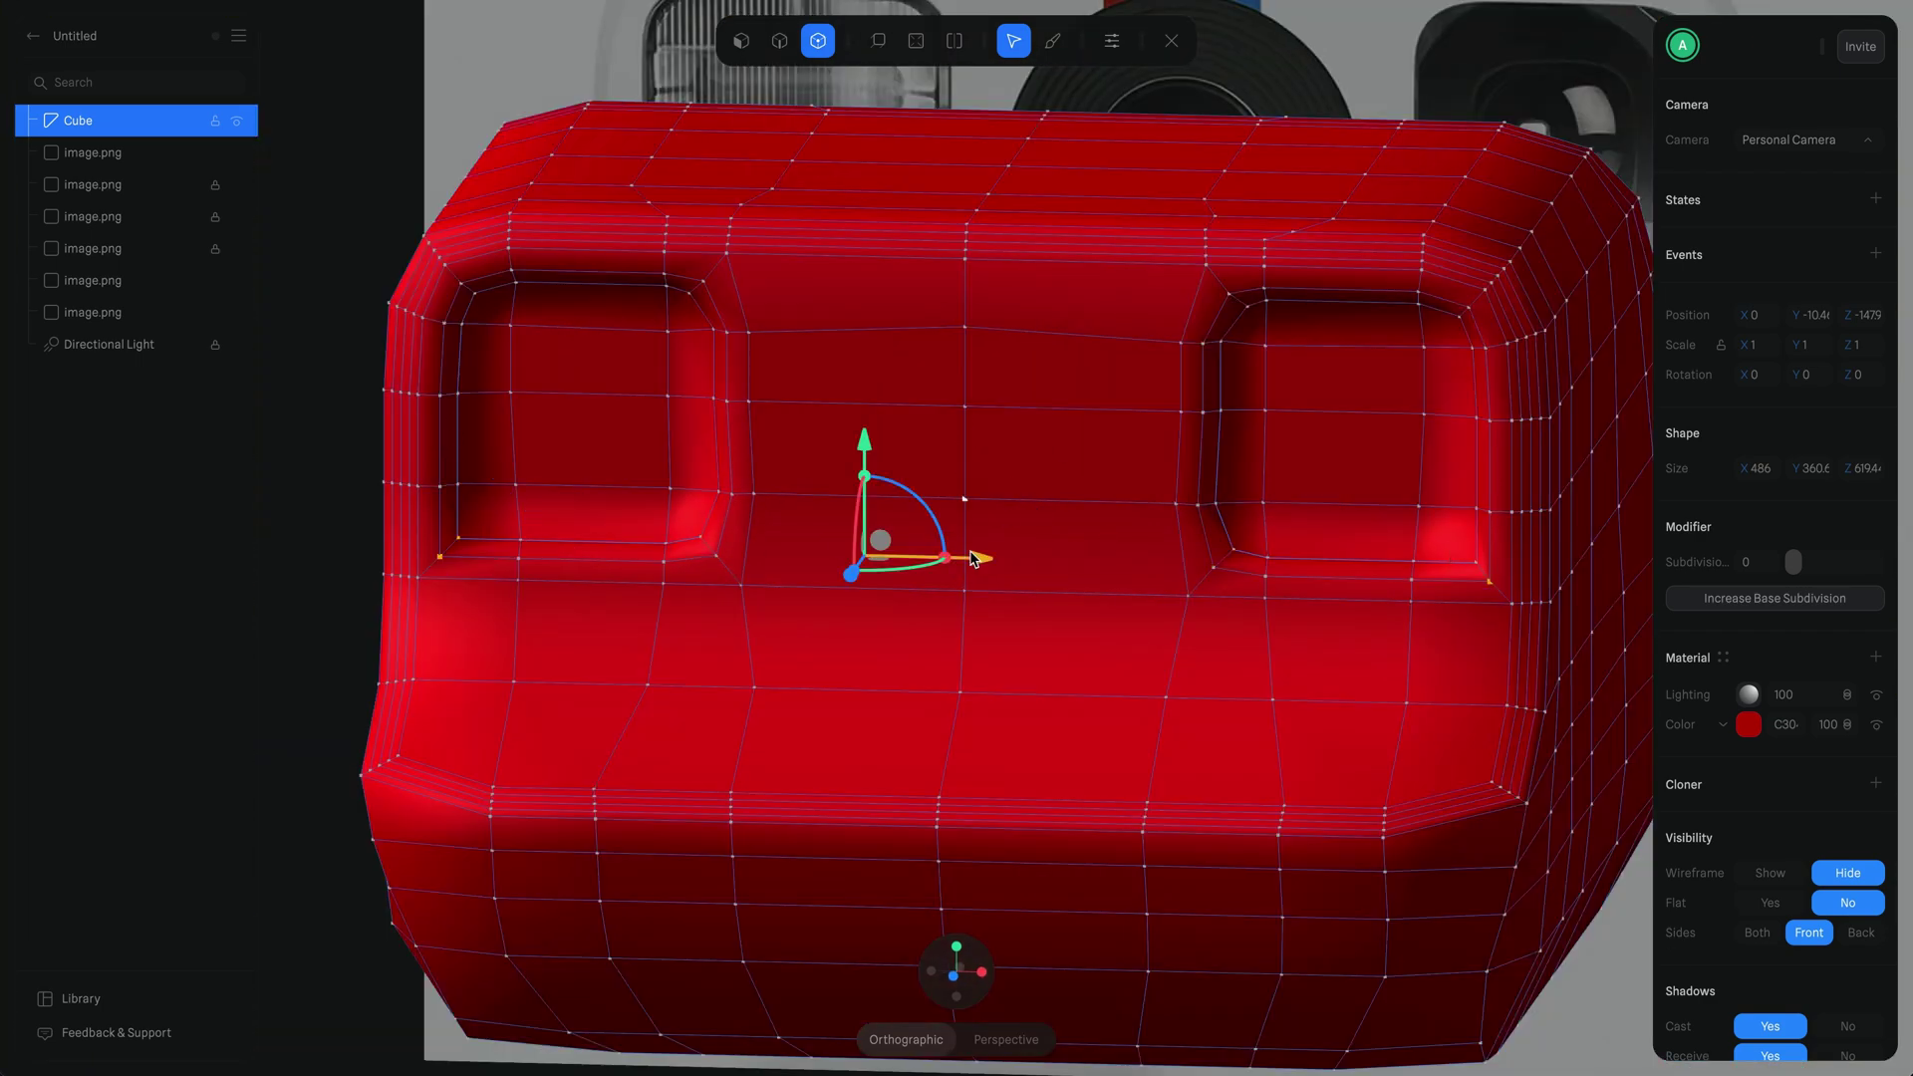
{"action": "scroll", "coordinate": [1494, 576], "scroll_direction": "up", "scroll_amount": 10}
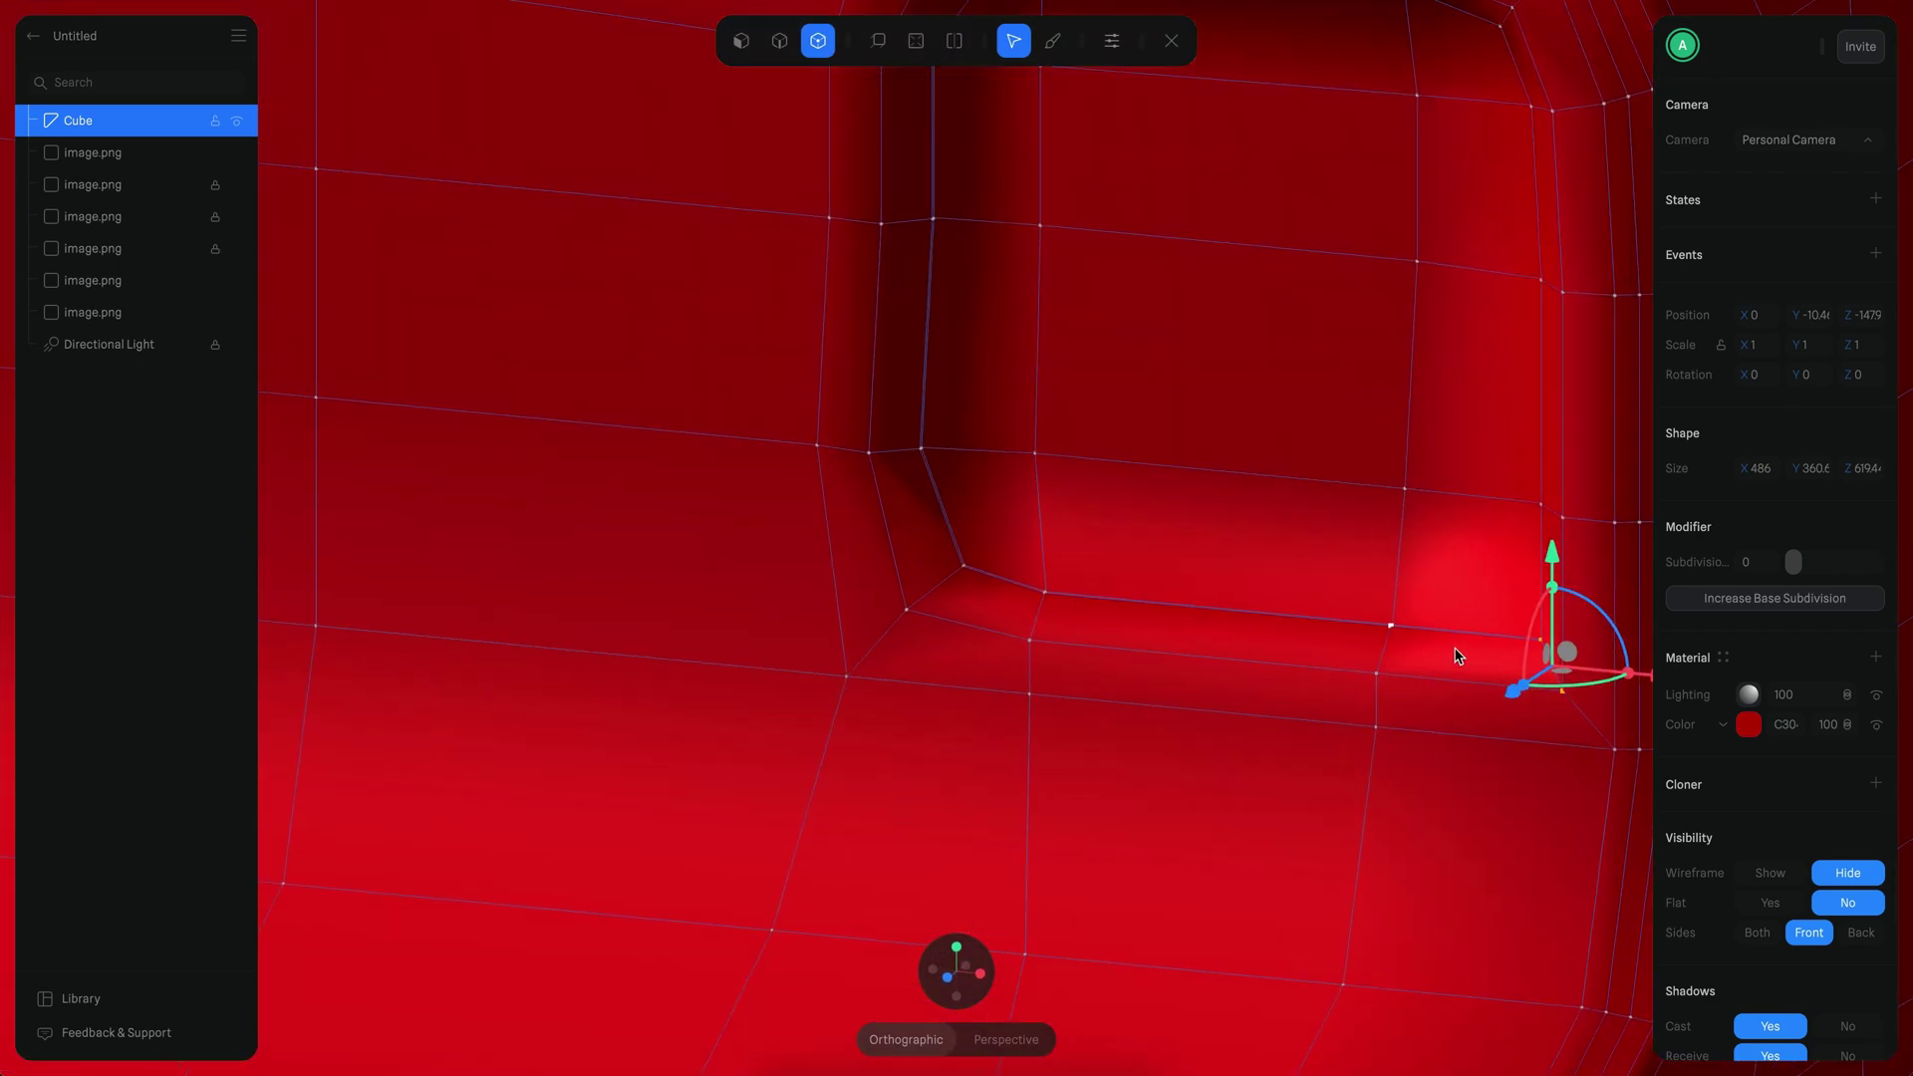
{"action": "left_click_drag", "start_coordinate": [1437, 502], "coordinate": [1534, 584]}
{"action": "scroll", "coordinate": [1145, 589], "scroll_direction": "down", "scroll_amount": 8}
{"action": "right_click_drag", "start_coordinate": [1145, 589], "coordinate": [1238, 670]}
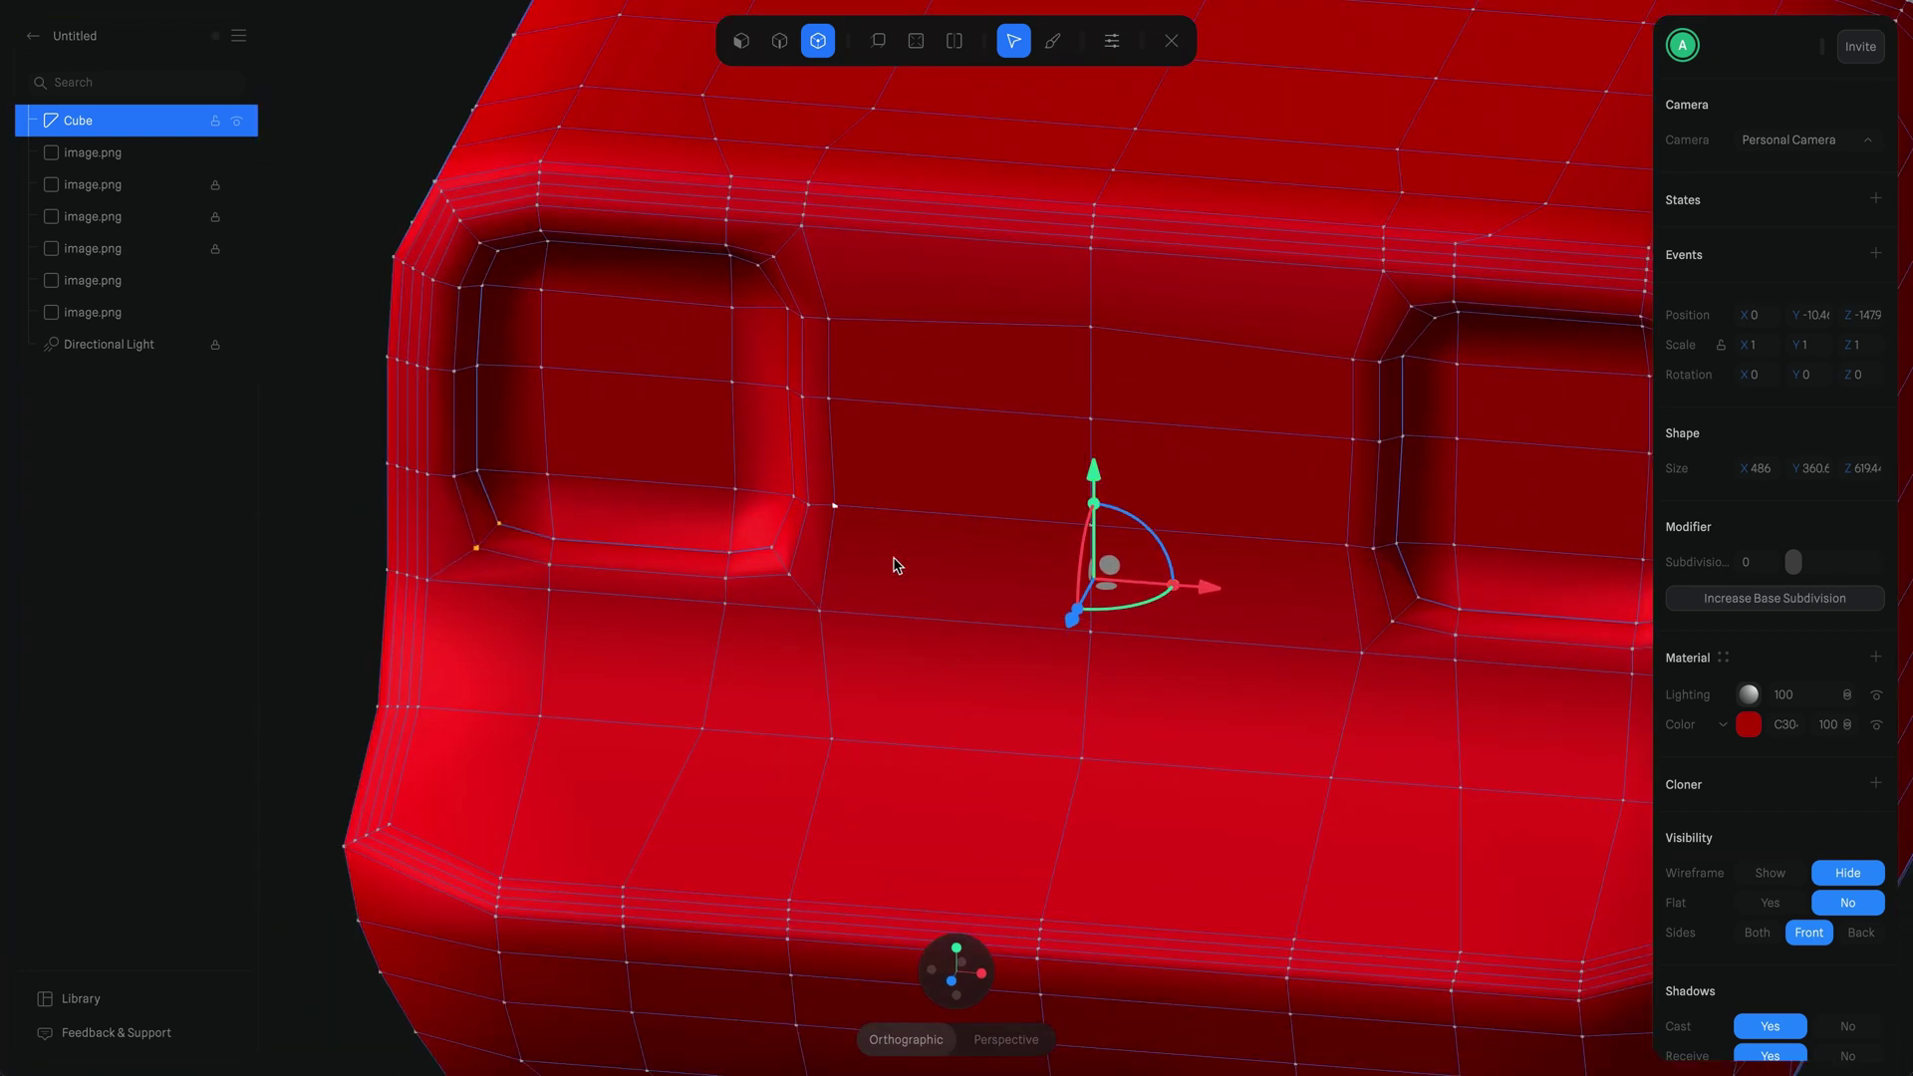
Step: Preview the window recesses at subdivision 2 from several angles, and return subdivision to 0
{"action": "left_click_drag", "start_coordinate": [1799, 569], "coordinate": [1825, 563]}
{"action": "scroll", "coordinate": [1290, 555], "scroll_direction": "down", "scroll_amount": 5}
{"action": "right_click_drag", "start_coordinate": [1290, 555], "coordinate": [1361, 984]}
{"action": "key", "text": "Escape"}
{"action": "scroll", "coordinate": [924, 503], "scroll_direction": "up", "scroll_amount": 5}
{"action": "double_click", "coordinate": [906, 499]}
{"action": "right_click_drag", "start_coordinate": [824, 555], "coordinate": [512, 290]}
{"action": "left_click", "coordinate": [1790, 581]}
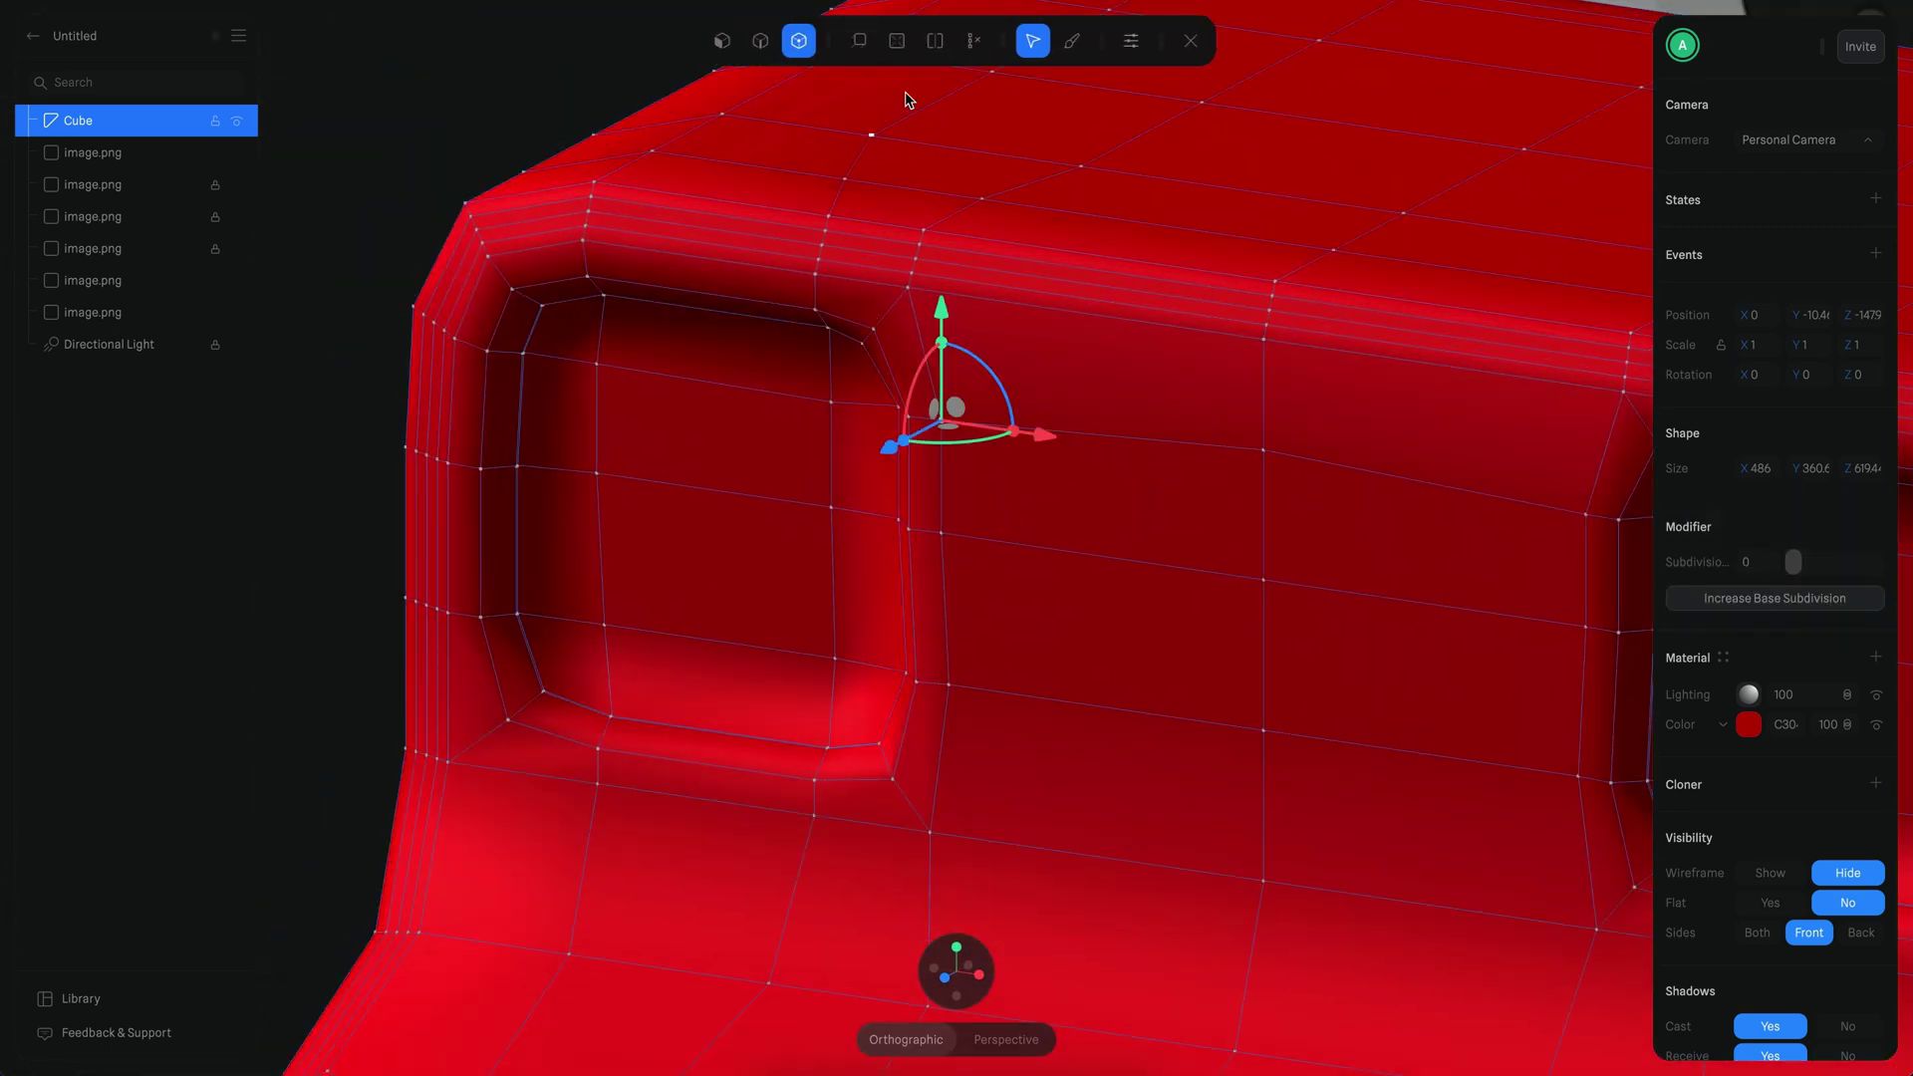
Step: Add an edge loop around the inner rim of both window recesses and set subdivision to 2
{"action": "left_click", "coordinate": [936, 44]}
{"action": "left_click", "coordinate": [1187, 444]}
{"action": "right_click_drag", "start_coordinate": [1187, 445], "coordinate": [752, 80]}
{"action": "key", "text": "Escape"}
{"action": "right_click_drag", "start_coordinate": [443, 255], "coordinate": [888, 551]}
{"action": "left_click_drag", "start_coordinate": [1793, 561], "coordinate": [1825, 561]}
{"action": "right_click_drag", "start_coordinate": [1825, 561], "coordinate": [1212, 376]}
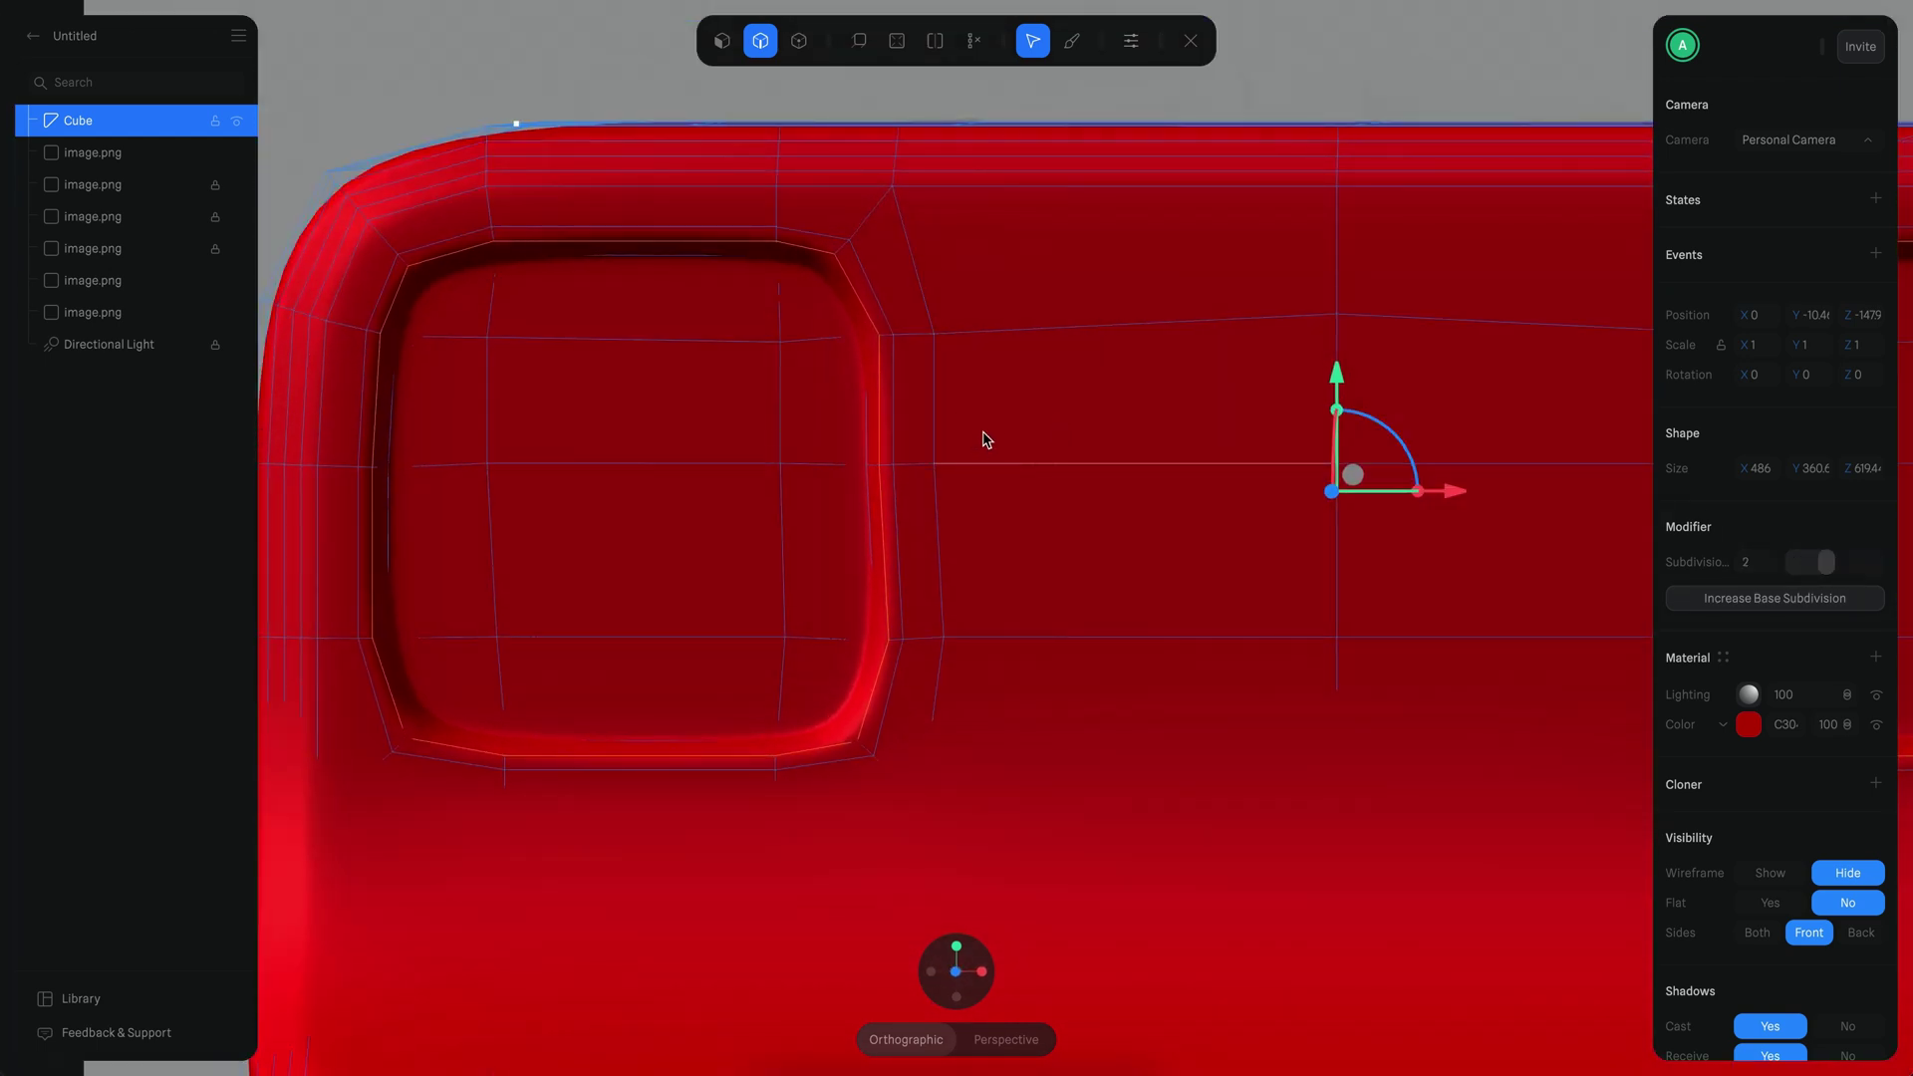
Step: Draw a 121 by 121 rectangle over the viewfinder window in the front reference and round its corners to 31
{"action": "scroll", "coordinate": [986, 439], "scroll_direction": "down", "scroll_amount": 3}
{"action": "right_click_drag", "start_coordinate": [1025, 388], "coordinate": [1102, 662]}
{"action": "scroll", "coordinate": [1100, 666], "scroll_direction": "up", "scroll_amount": 3}
{"action": "scroll", "coordinate": [1100, 670], "scroll_direction": "down", "scroll_amount": 3}
{"action": "right_click_drag", "start_coordinate": [1038, 560], "coordinate": [822, 525]}
{"action": "key", "text": "Escape"}
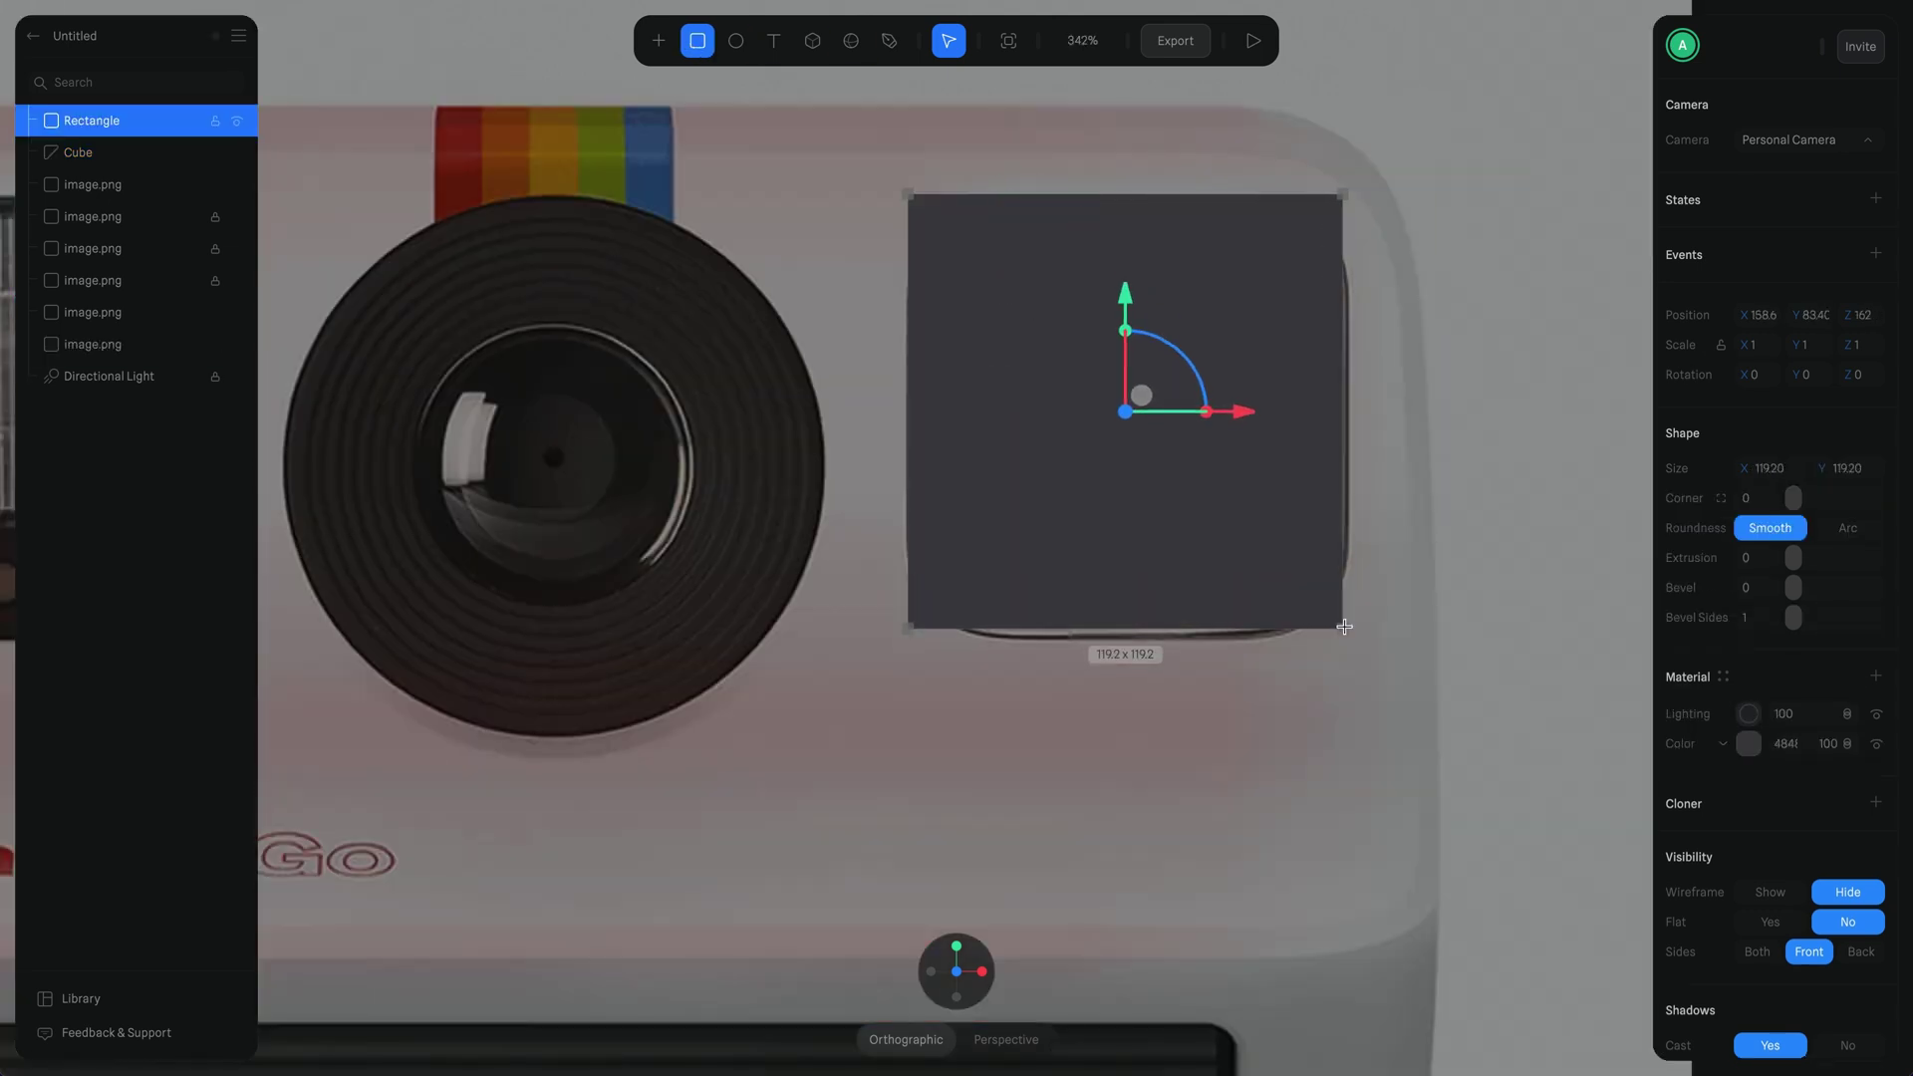
{"action": "left_click_drag", "start_coordinate": [1793, 498], "coordinate": [1827, 503]}
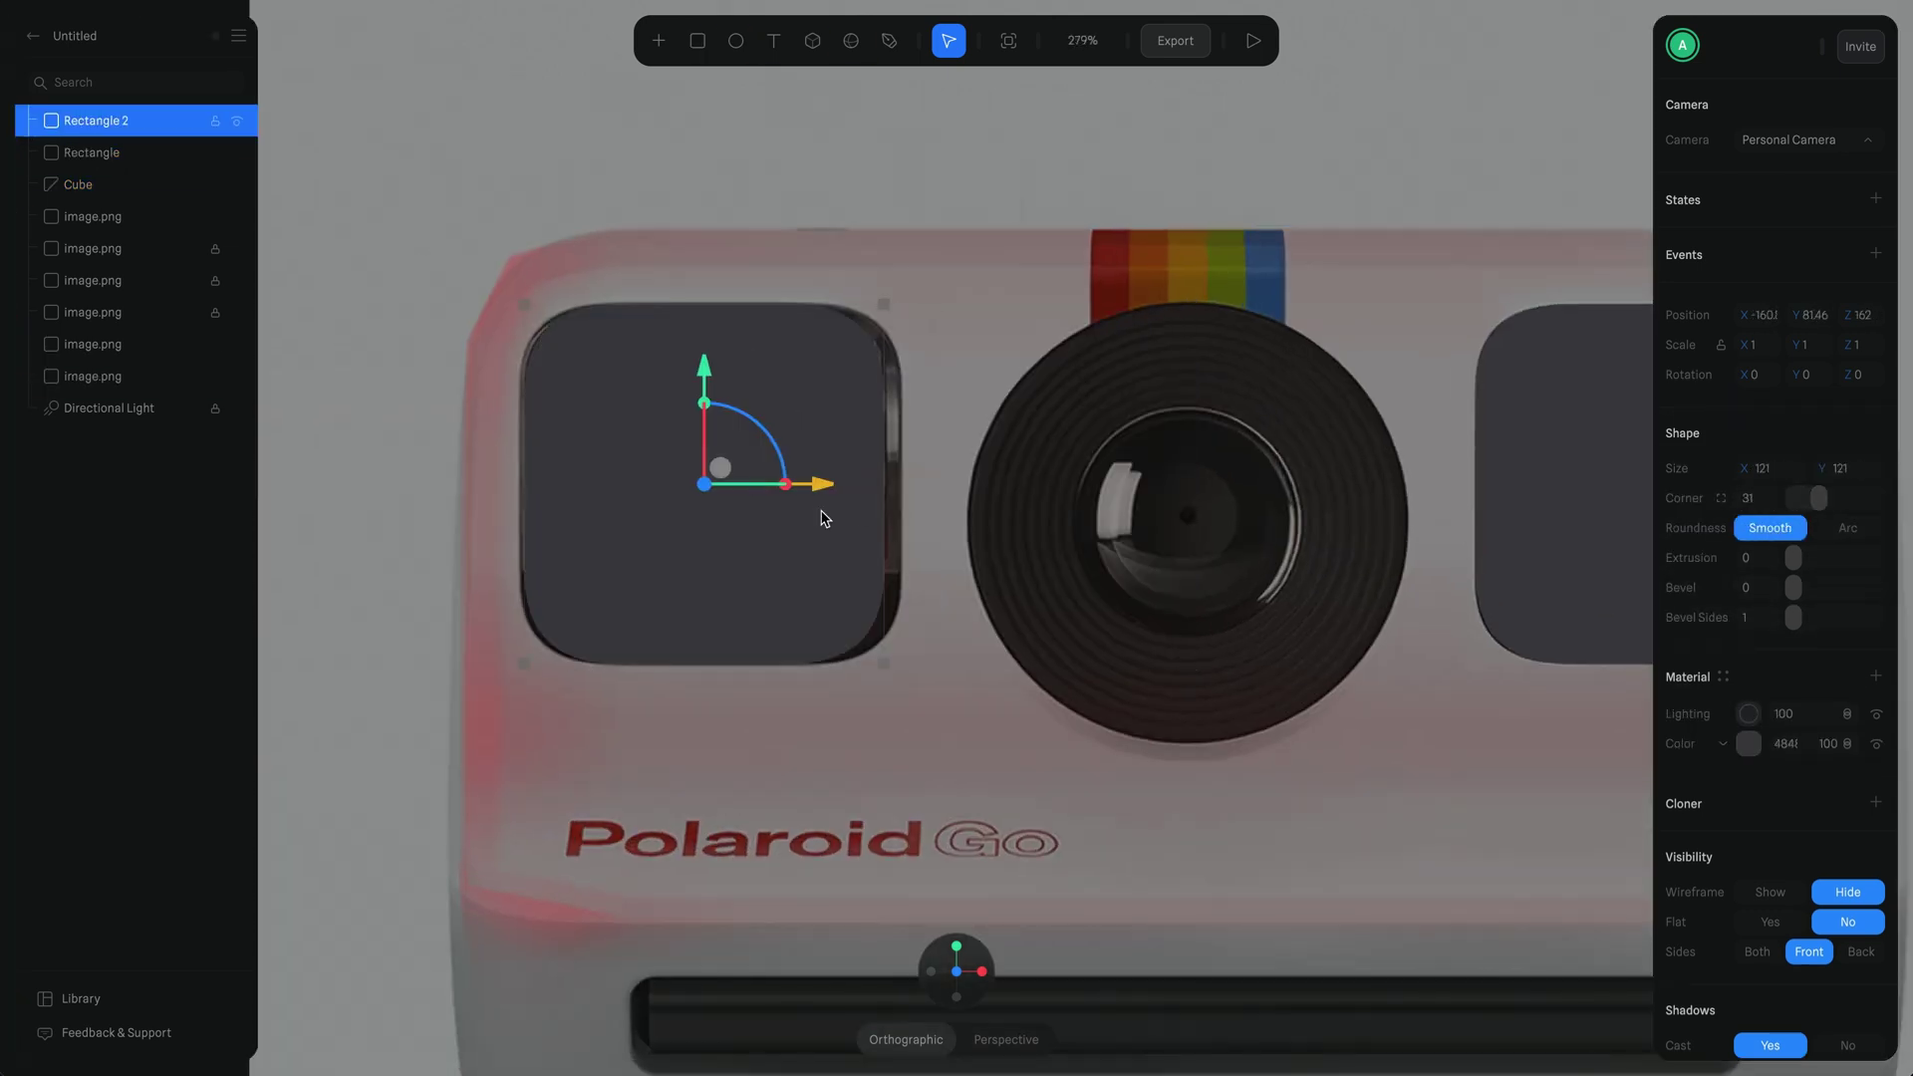
Step: Duplicate the rounded rectangle over the flash window and match its X position as a mirror of the first one
{"action": "left_click_drag", "start_coordinate": [837, 495], "coordinate": [823, 547]}
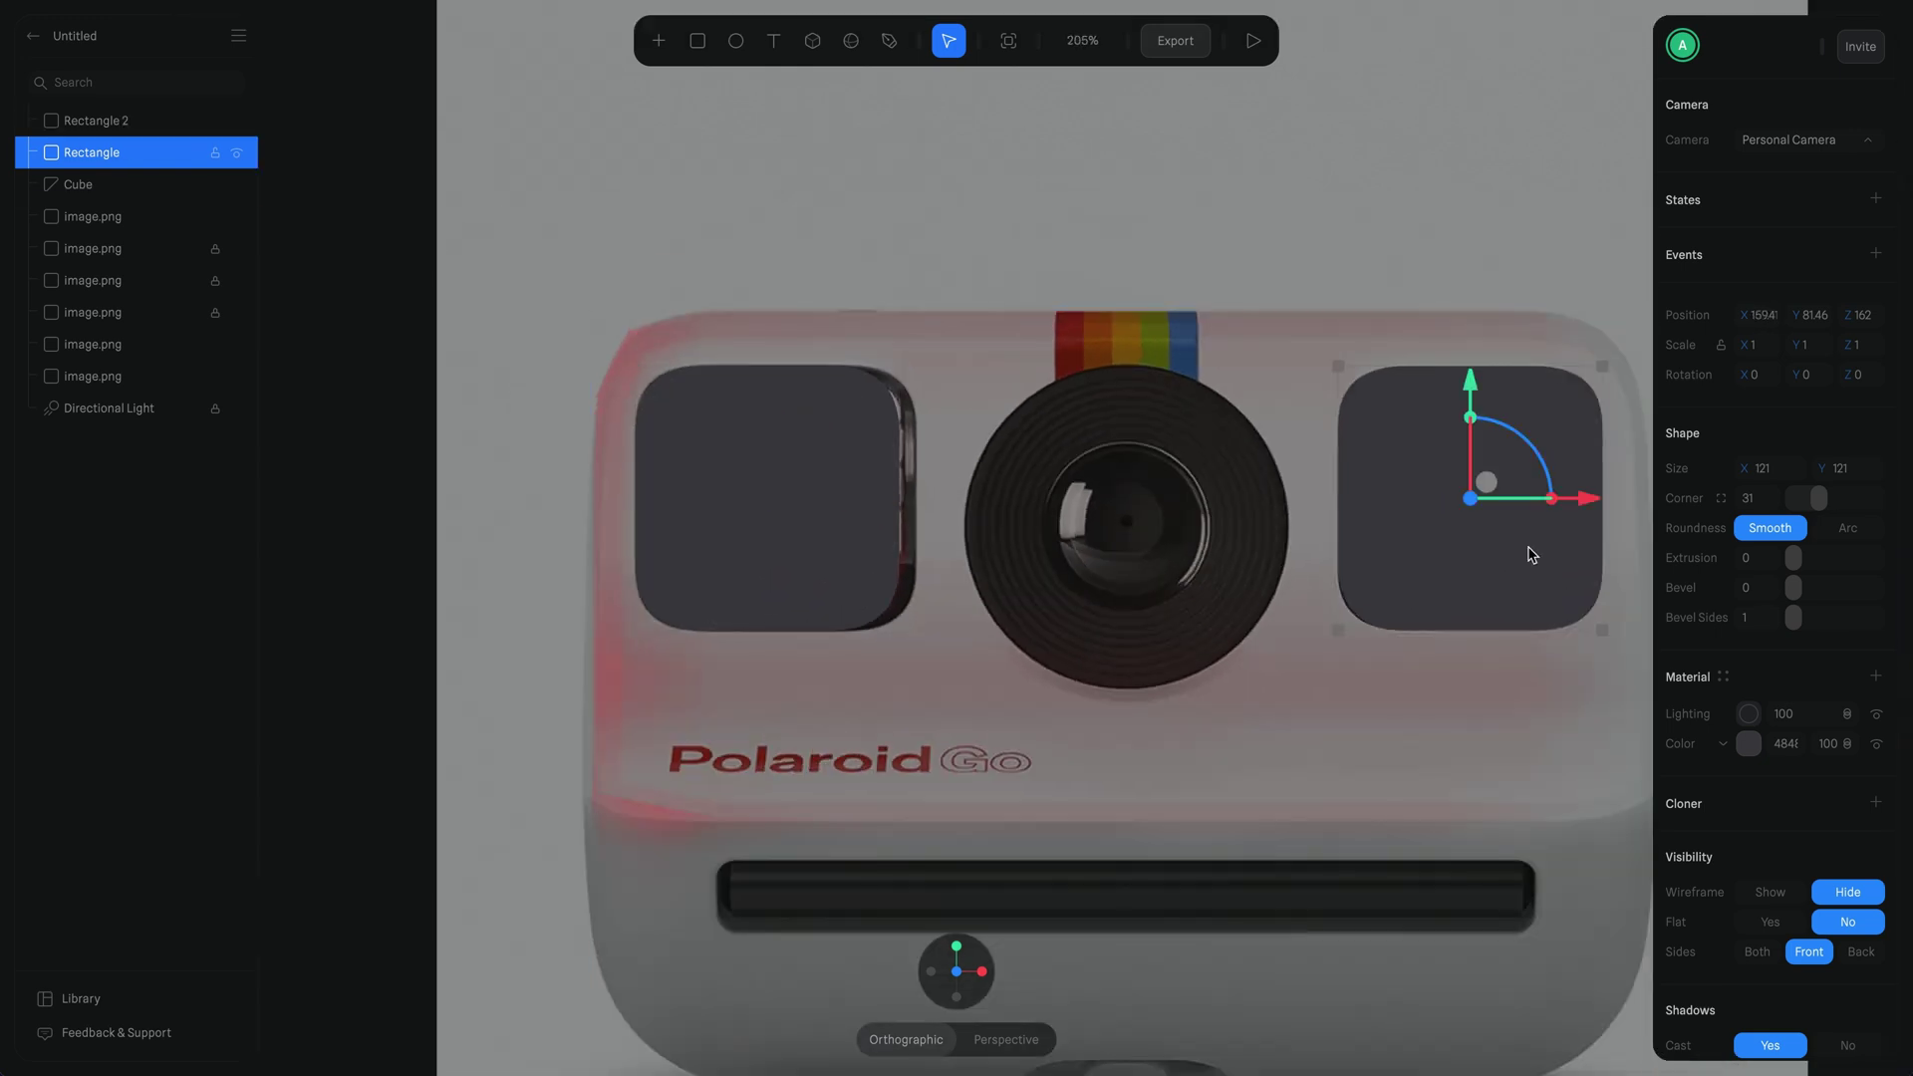
{"action": "left_click", "coordinate": [787, 518]}
{"action": "mouse_move", "coordinate": [881, 561]}
{"action": "left_mouse_down"}
{"action": "mouse_move", "coordinate": [963, 561]}
{"action": "mouse_move", "coordinate": [879, 541]}
{"action": "left_mouse_up"}
{"action": "left_click", "coordinate": [1761, 315]}
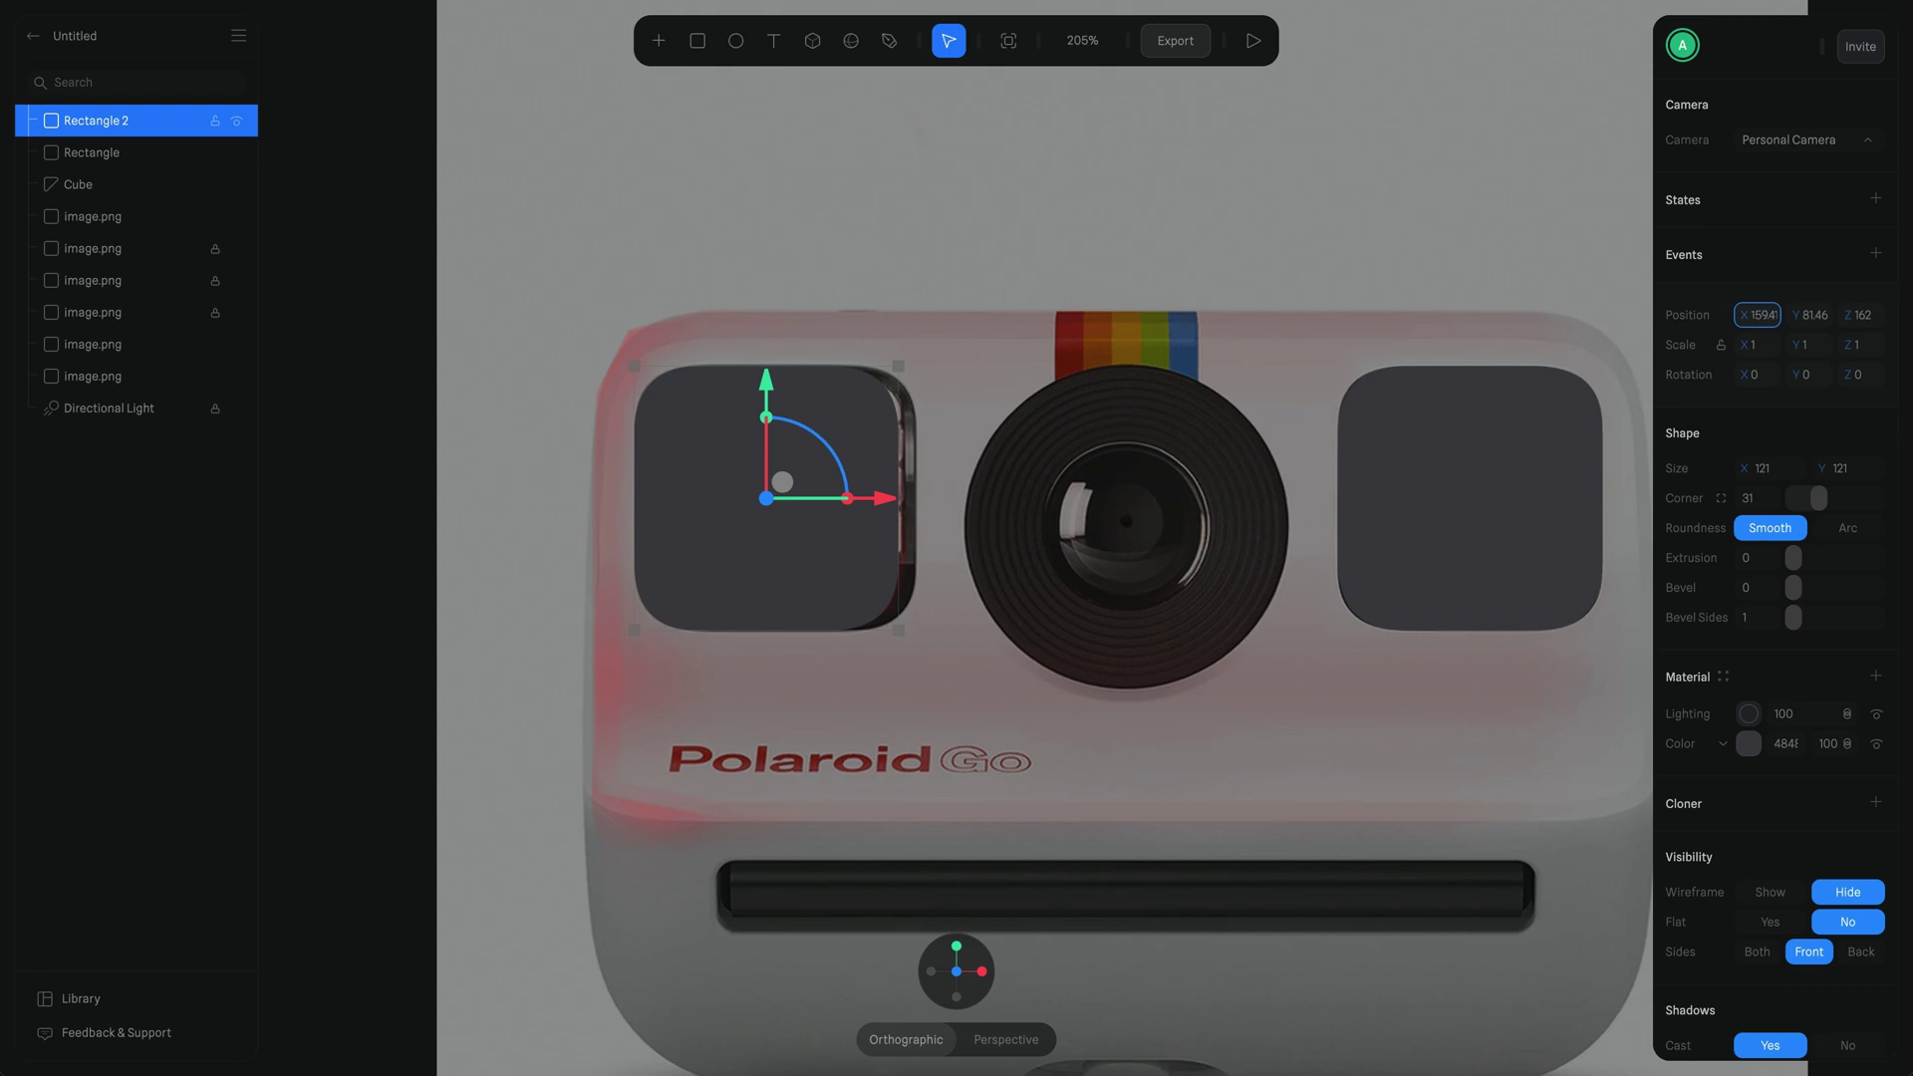
{"action": "left_click", "coordinate": [983, 182]}
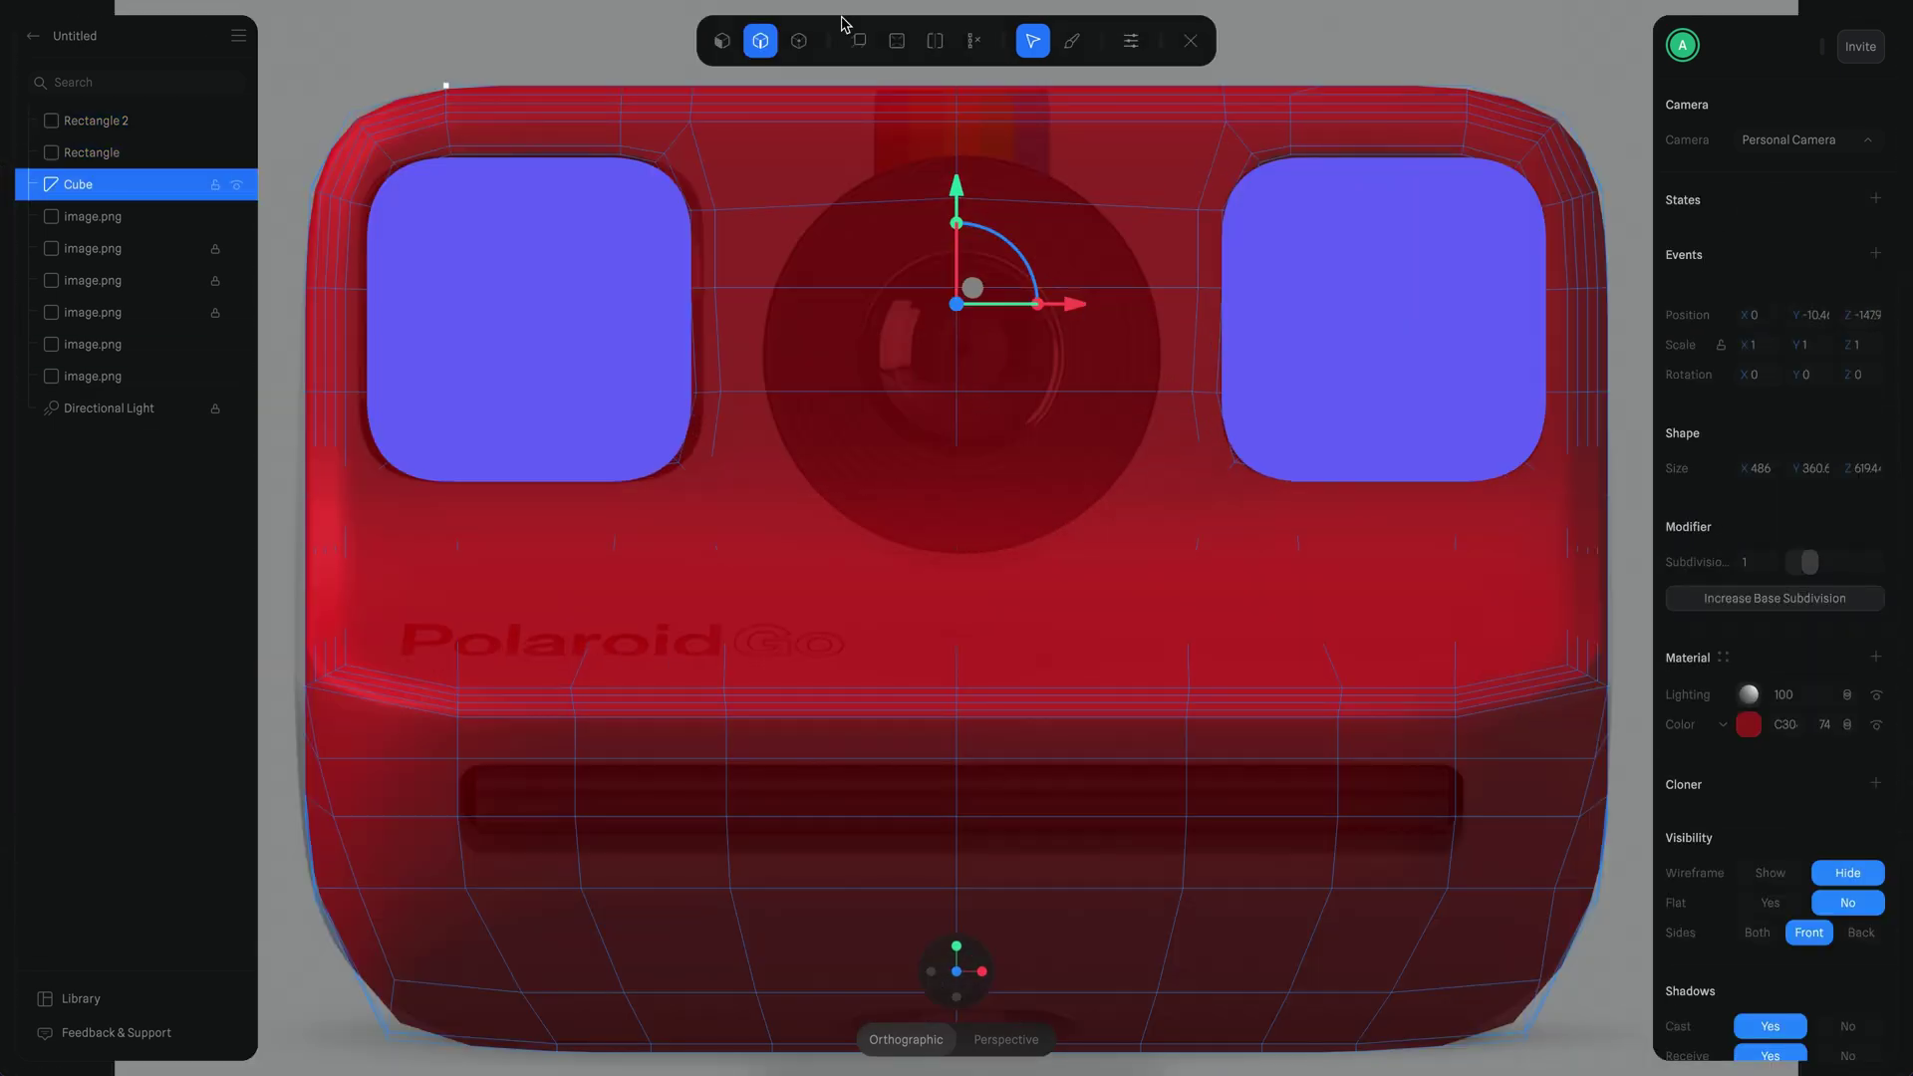
Step: Seat and lock both rounded rectangles in the body's window recesses, and set the body's subdivision to 2
{"action": "key", "text": "3"}
{"action": "scroll", "coordinate": [854, 312], "scroll_direction": "up", "scroll_amount": 2}
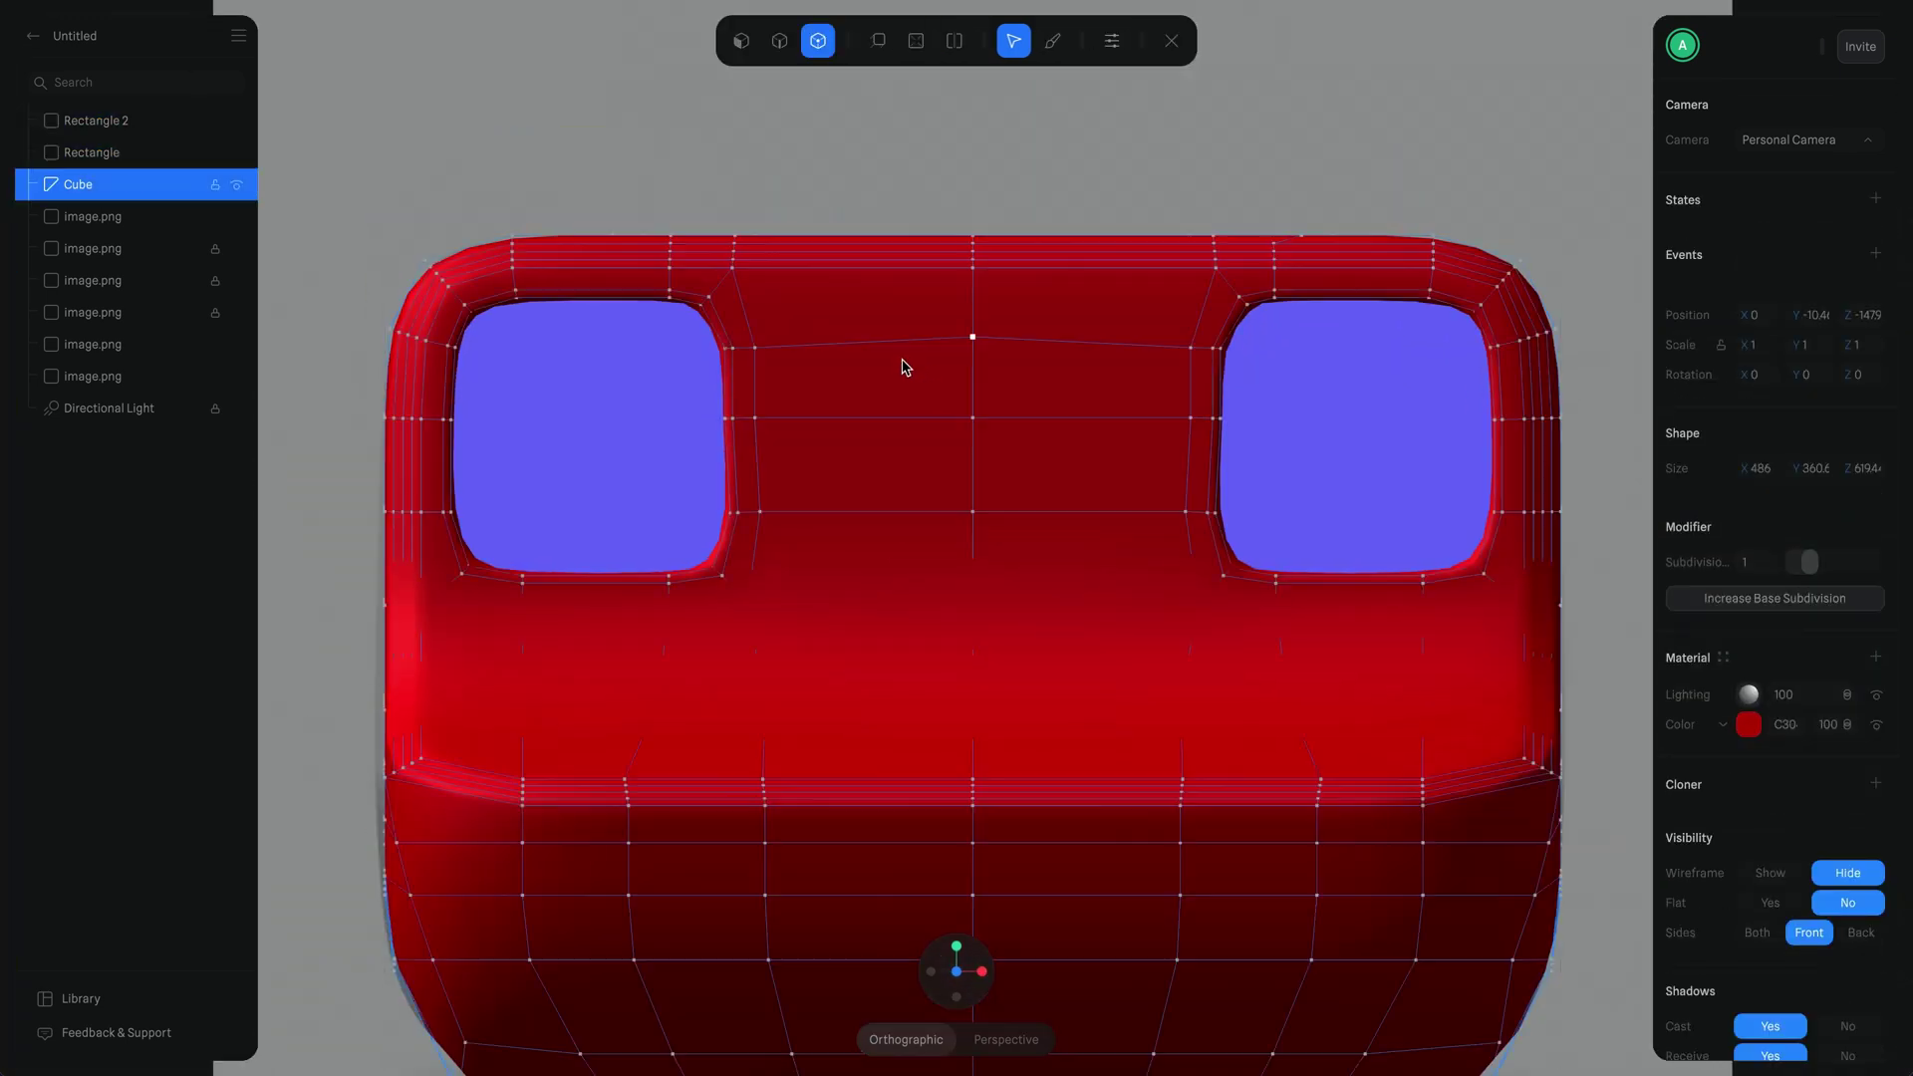
{"action": "scroll", "coordinate": [683, 577], "scroll_direction": "up", "scroll_amount": 3}
{"action": "middle_click_drag", "start_coordinate": [683, 577], "coordinate": [179, 140]}
{"action": "left_click", "coordinate": [150, 151]}
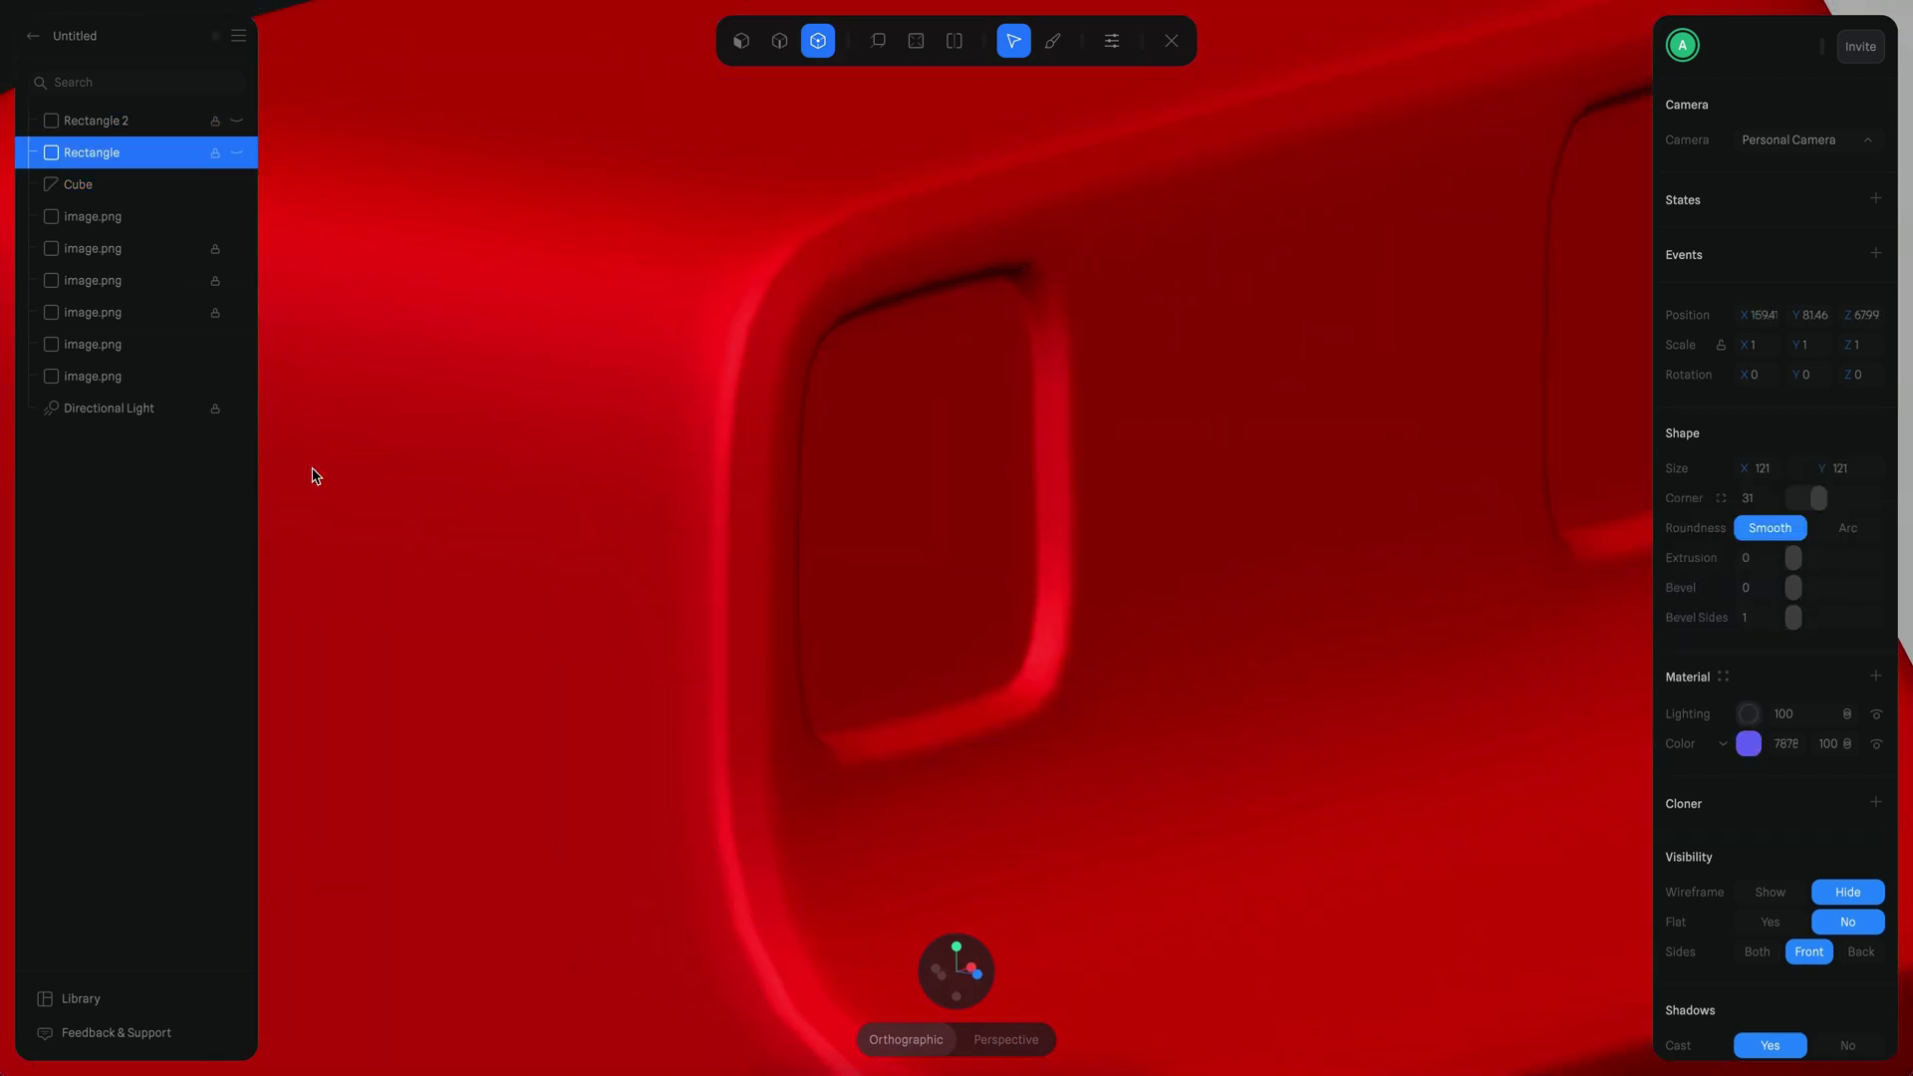
{"action": "scroll", "coordinate": [1096, 448], "scroll_direction": "down", "scroll_amount": 5}
{"action": "left_click", "coordinate": [239, 189]}
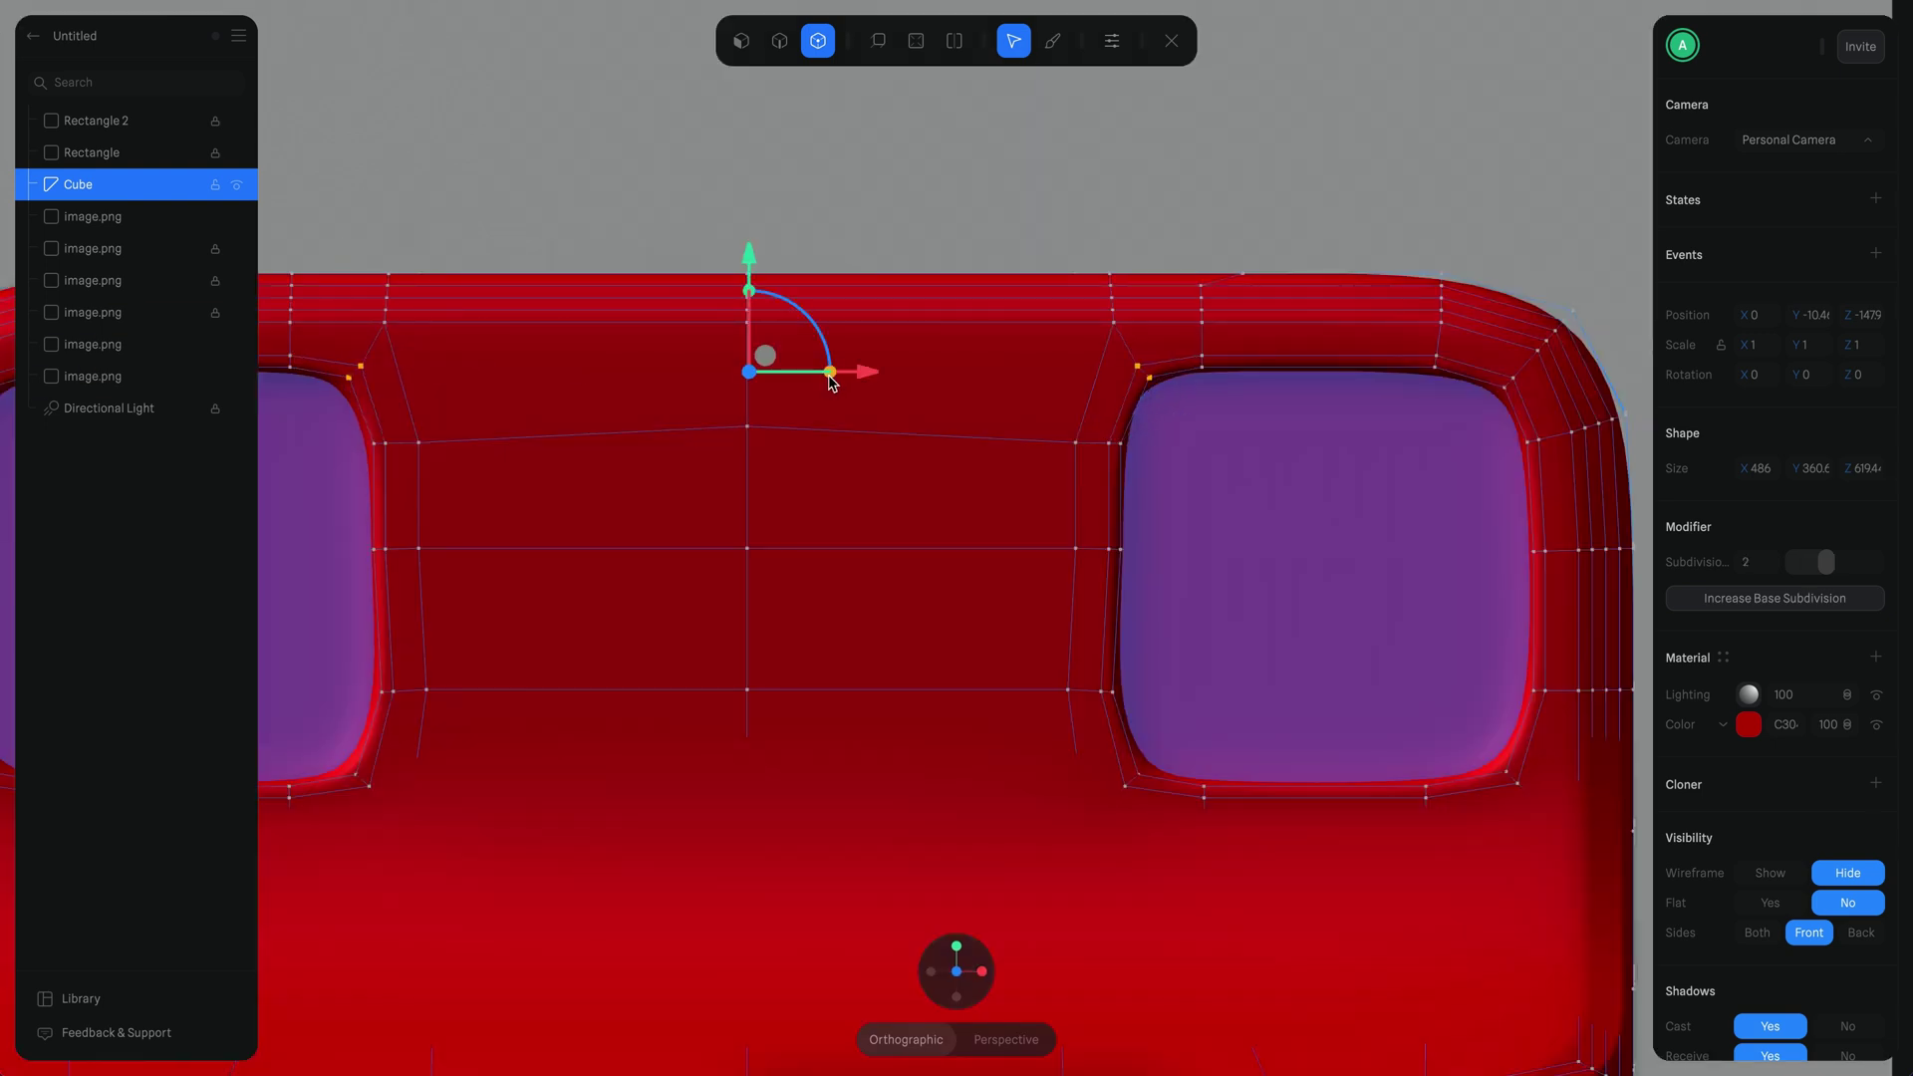
Step: Adjust the rim vertices of both window recesses so their outlines follow the rounded rectangles
{"action": "left_click_drag", "start_coordinate": [829, 376], "coordinate": [825, 378]}
{"action": "left_click_drag", "start_coordinate": [725, 513], "coordinate": [903, 652]}
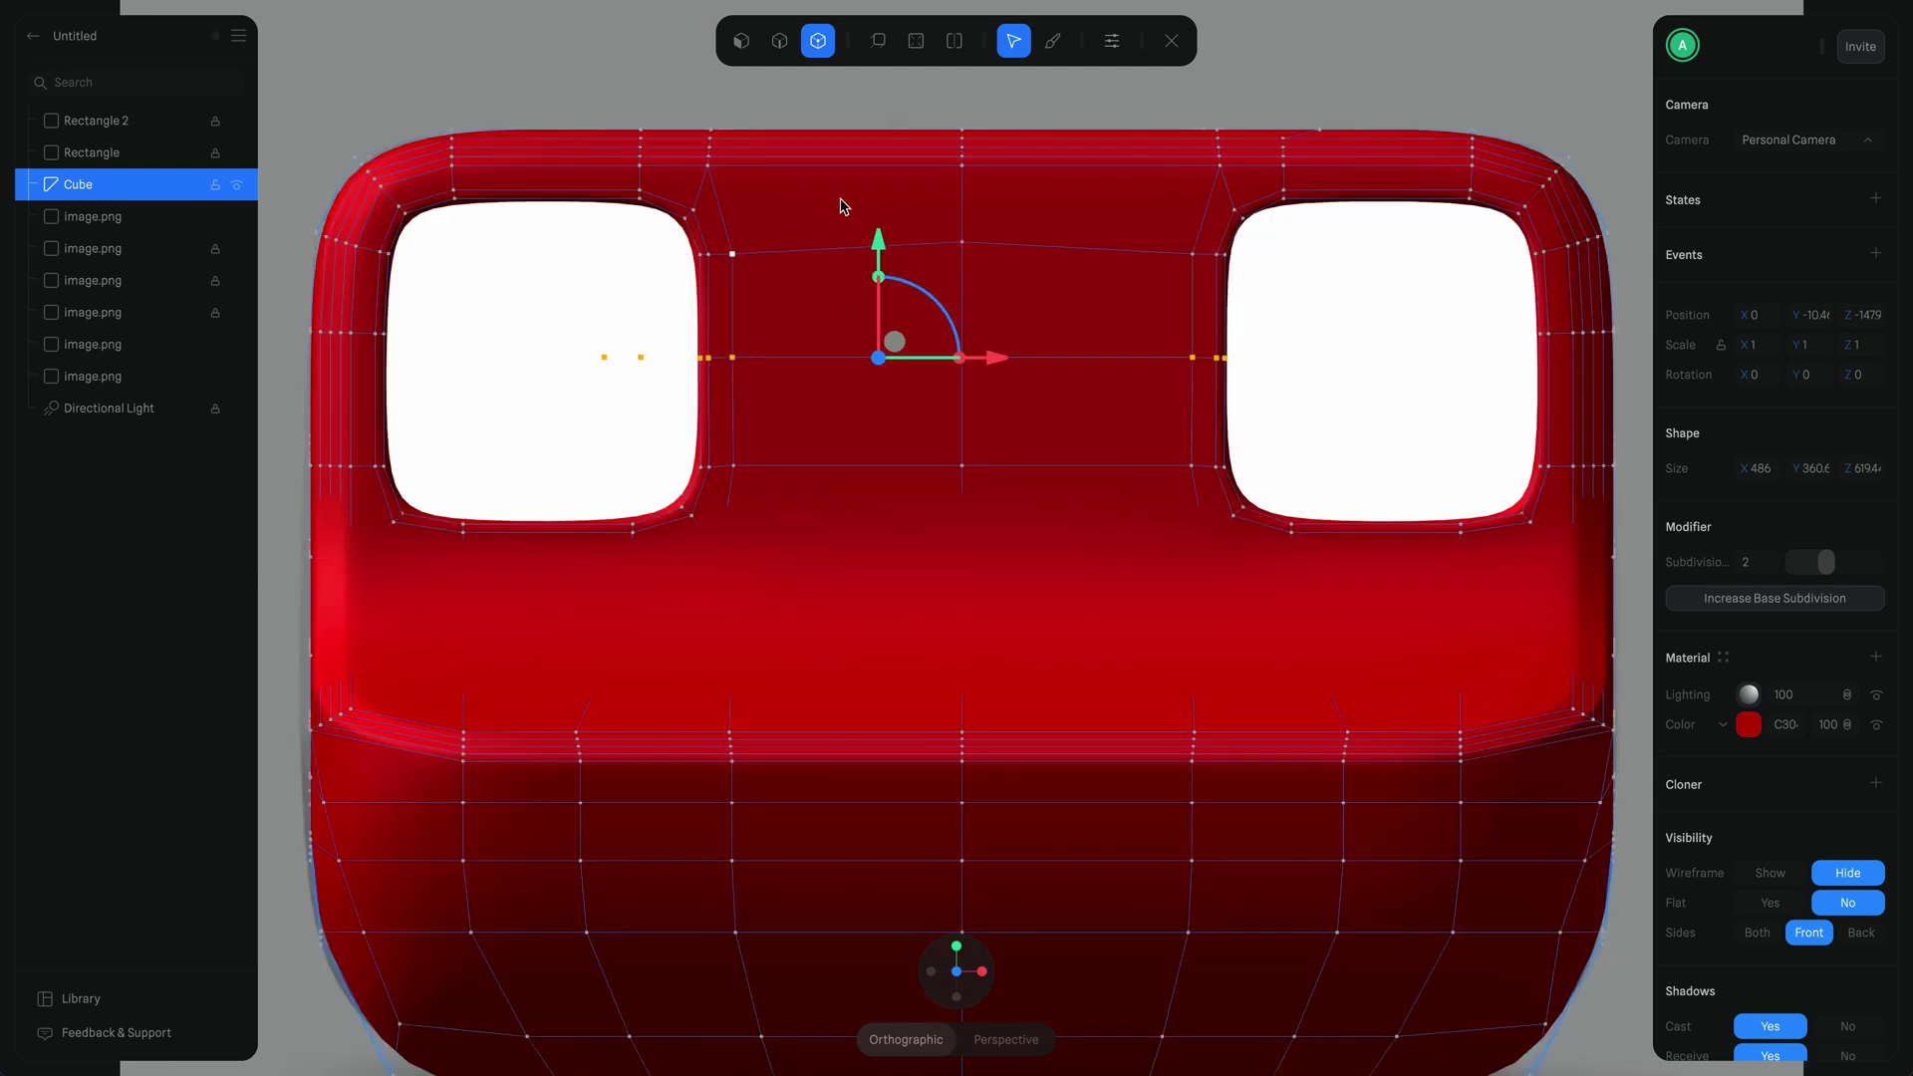
{"action": "key", "text": "Escape"}
{"action": "left_click_drag", "start_coordinate": [1407, 241], "coordinate": [991, 515]}
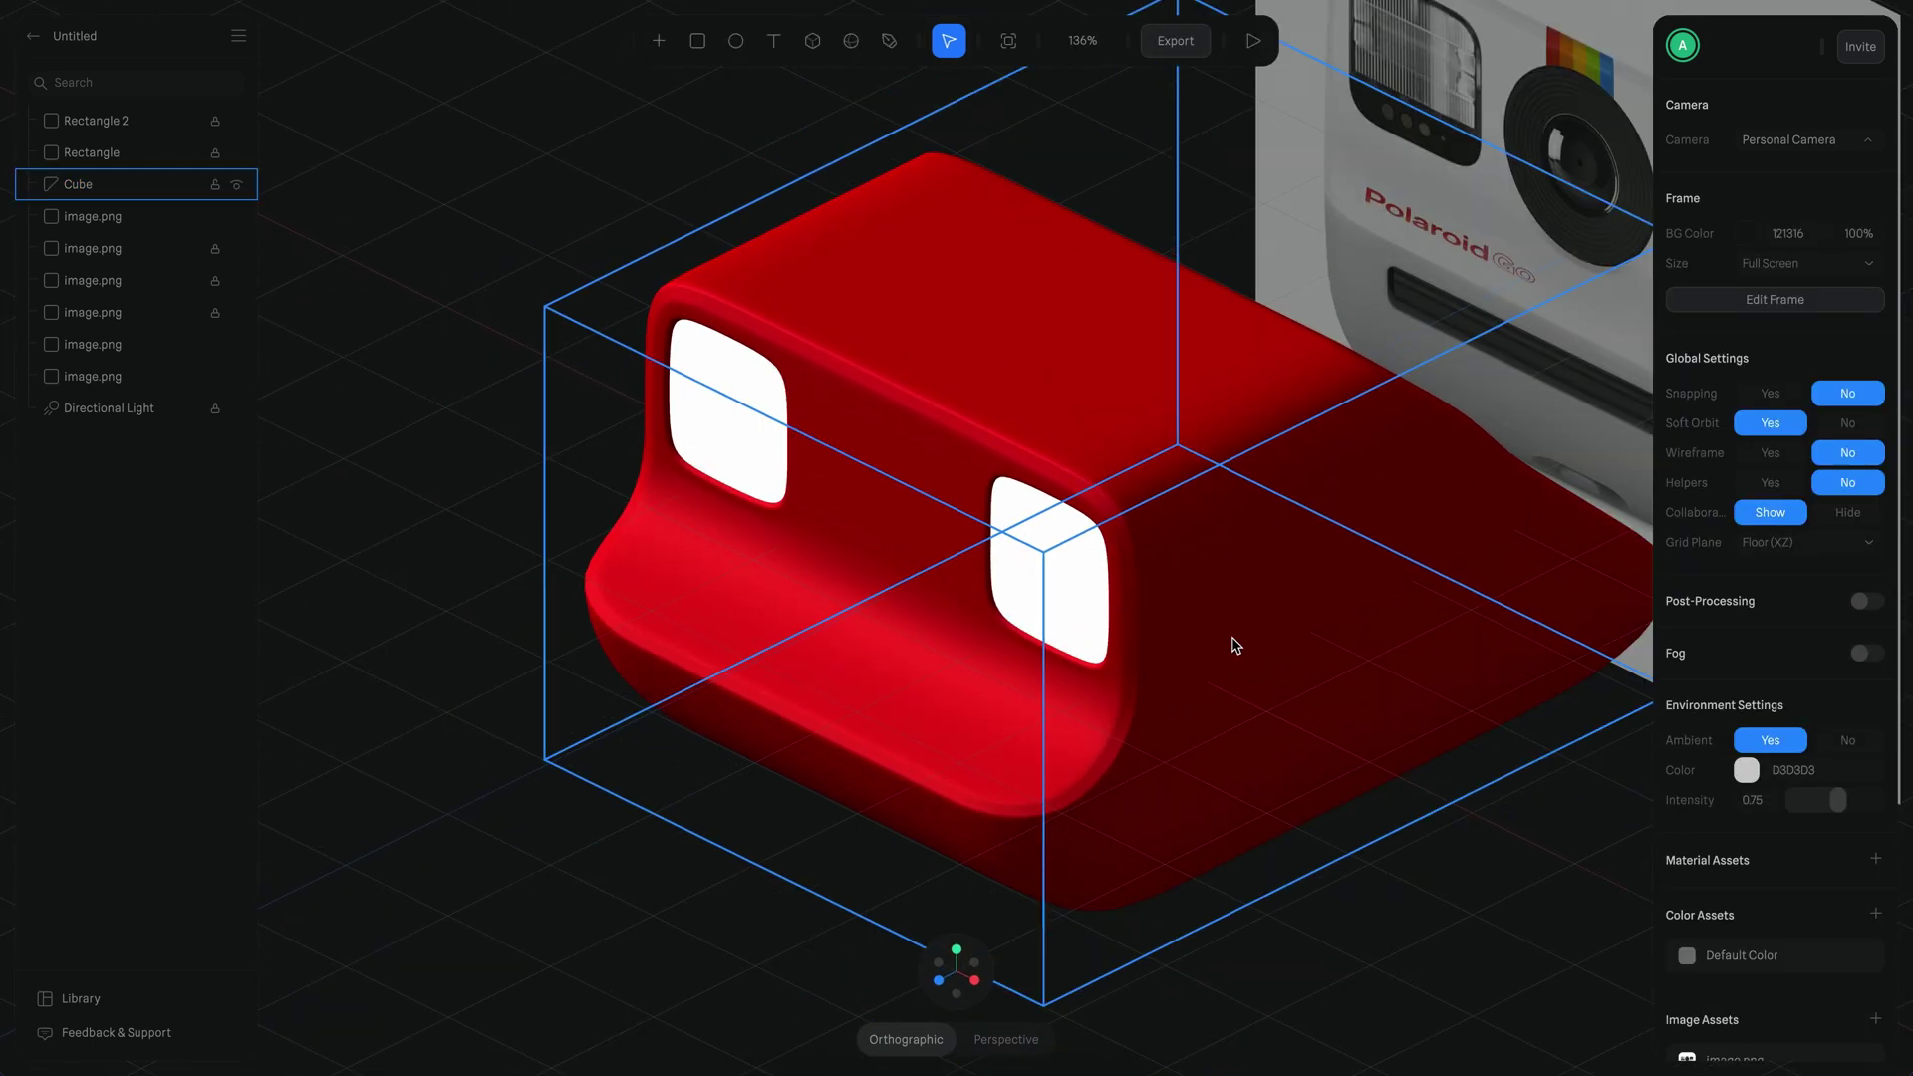
Step: Reposition the vertices along the body's slanted back edge in the side view to follow the side reference
{"action": "left_click", "coordinate": [1003, 931]}
{"action": "double_click", "coordinate": [906, 649]}
{"action": "scroll", "coordinate": [708, 589], "scroll_direction": "up", "scroll_amount": 5}
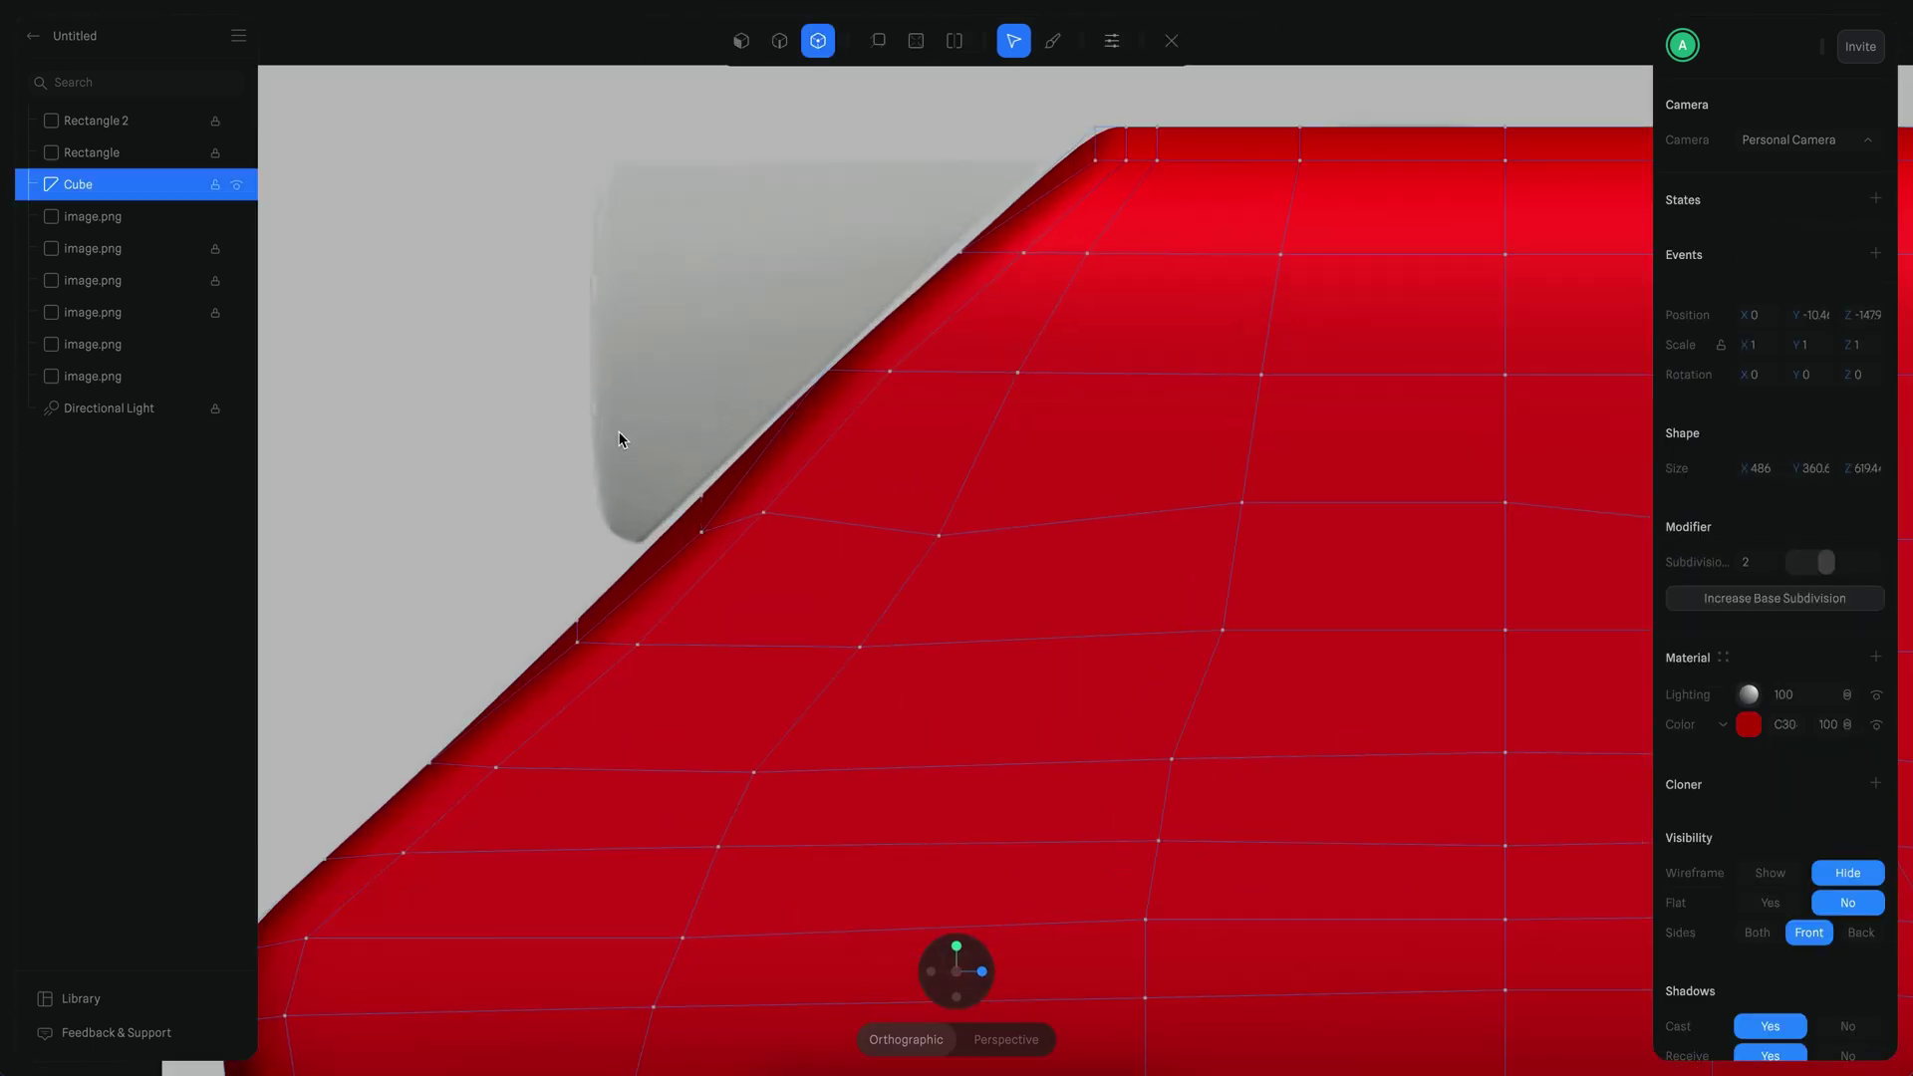
{"action": "scroll", "coordinate": [800, 613], "scroll_direction": "up", "scroll_amount": 3}
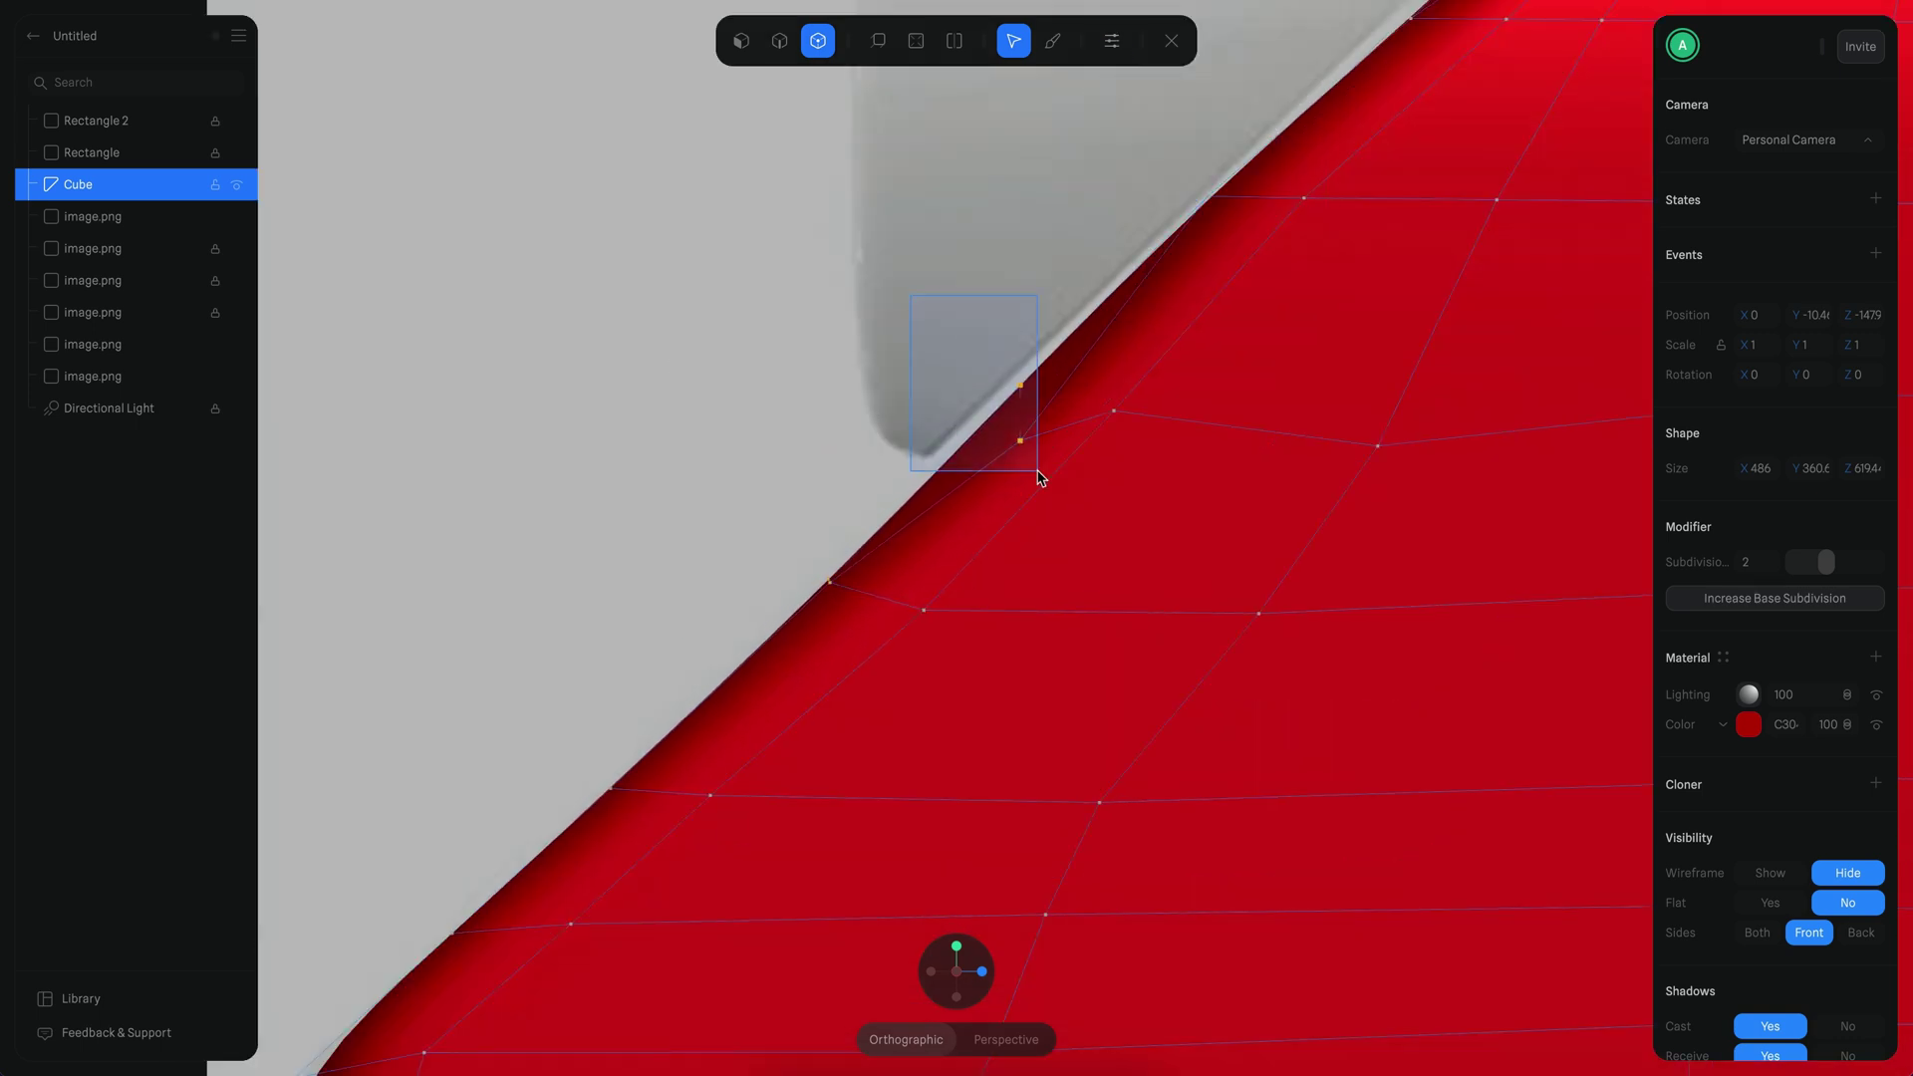
{"action": "scroll", "coordinate": [760, 426], "scroll_direction": "down", "scroll_amount": 3}
{"action": "left_click_drag", "start_coordinate": [760, 427], "coordinate": [833, 457]}
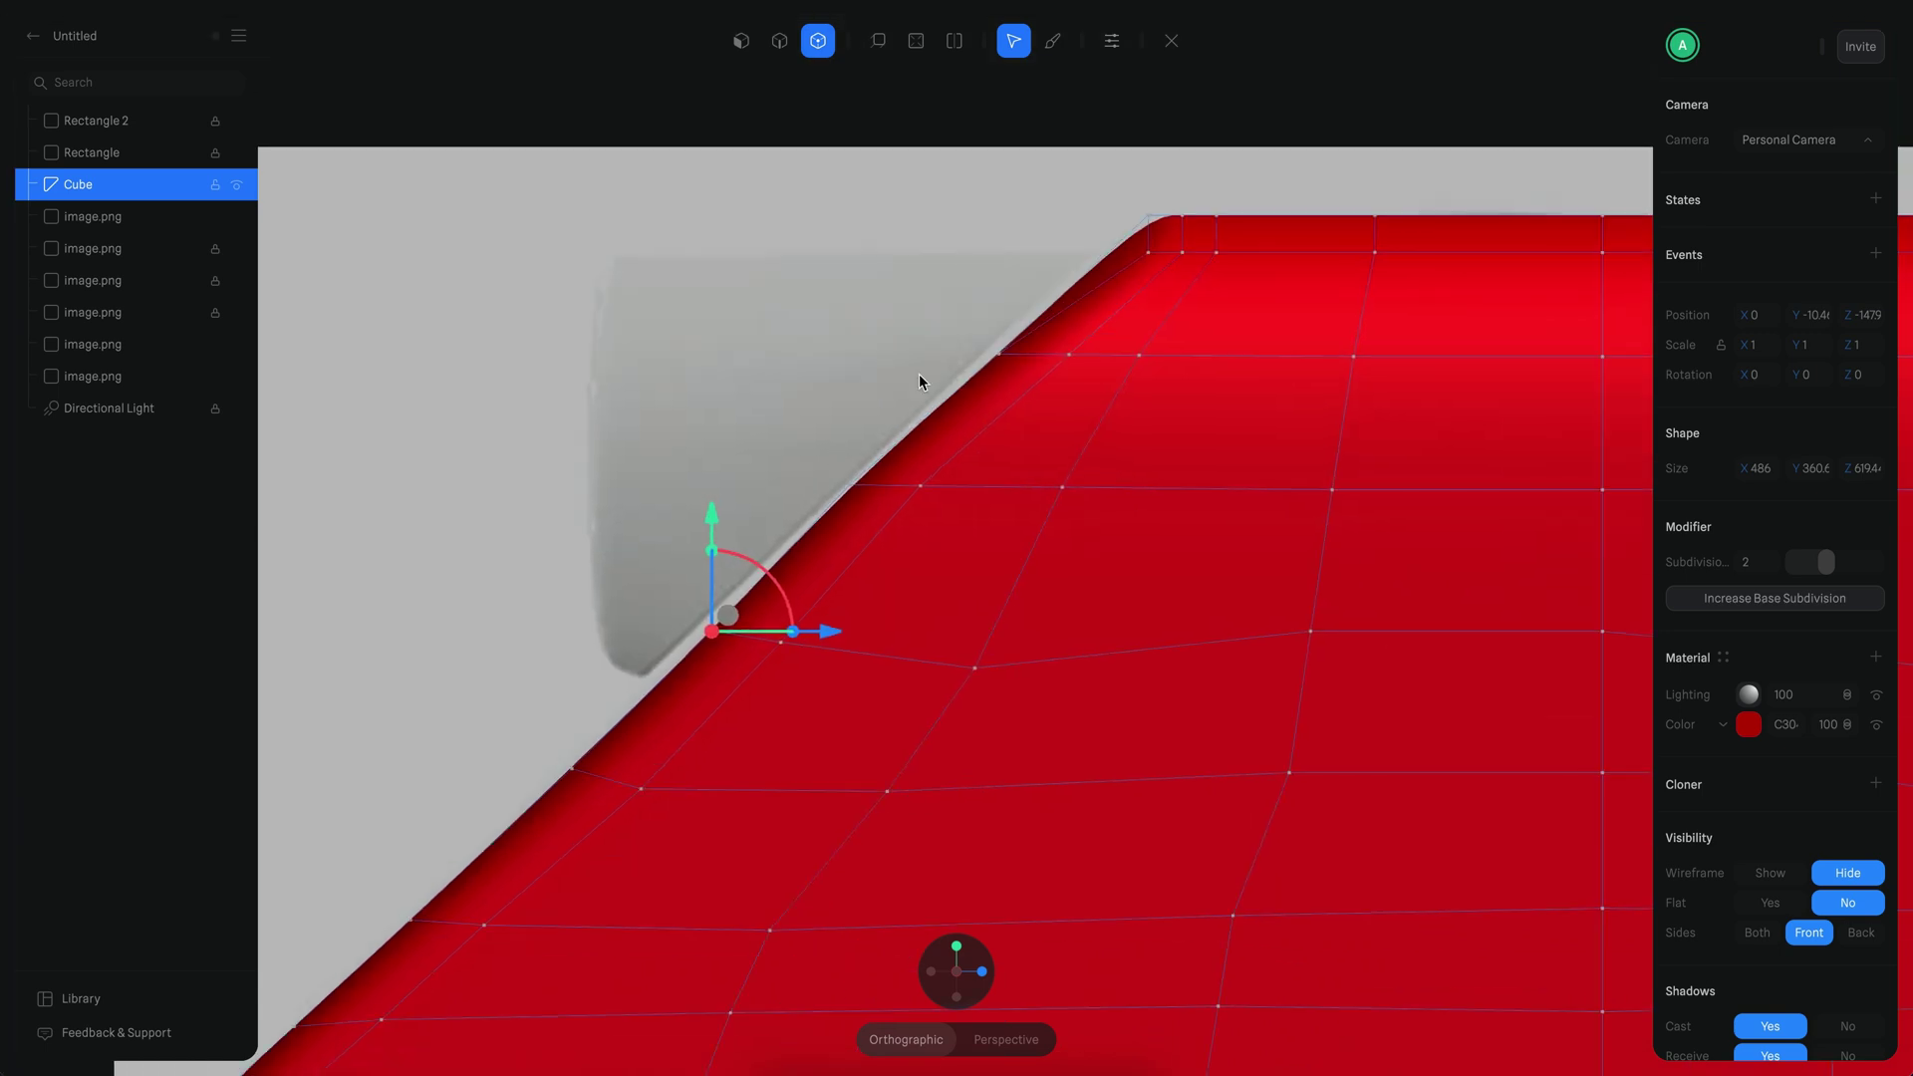
{"action": "scroll", "coordinate": [882, 289], "scroll_direction": "up", "scroll_amount": 3}
{"action": "scroll", "coordinate": [1089, 331], "scroll_direction": "down", "scroll_amount": 2}
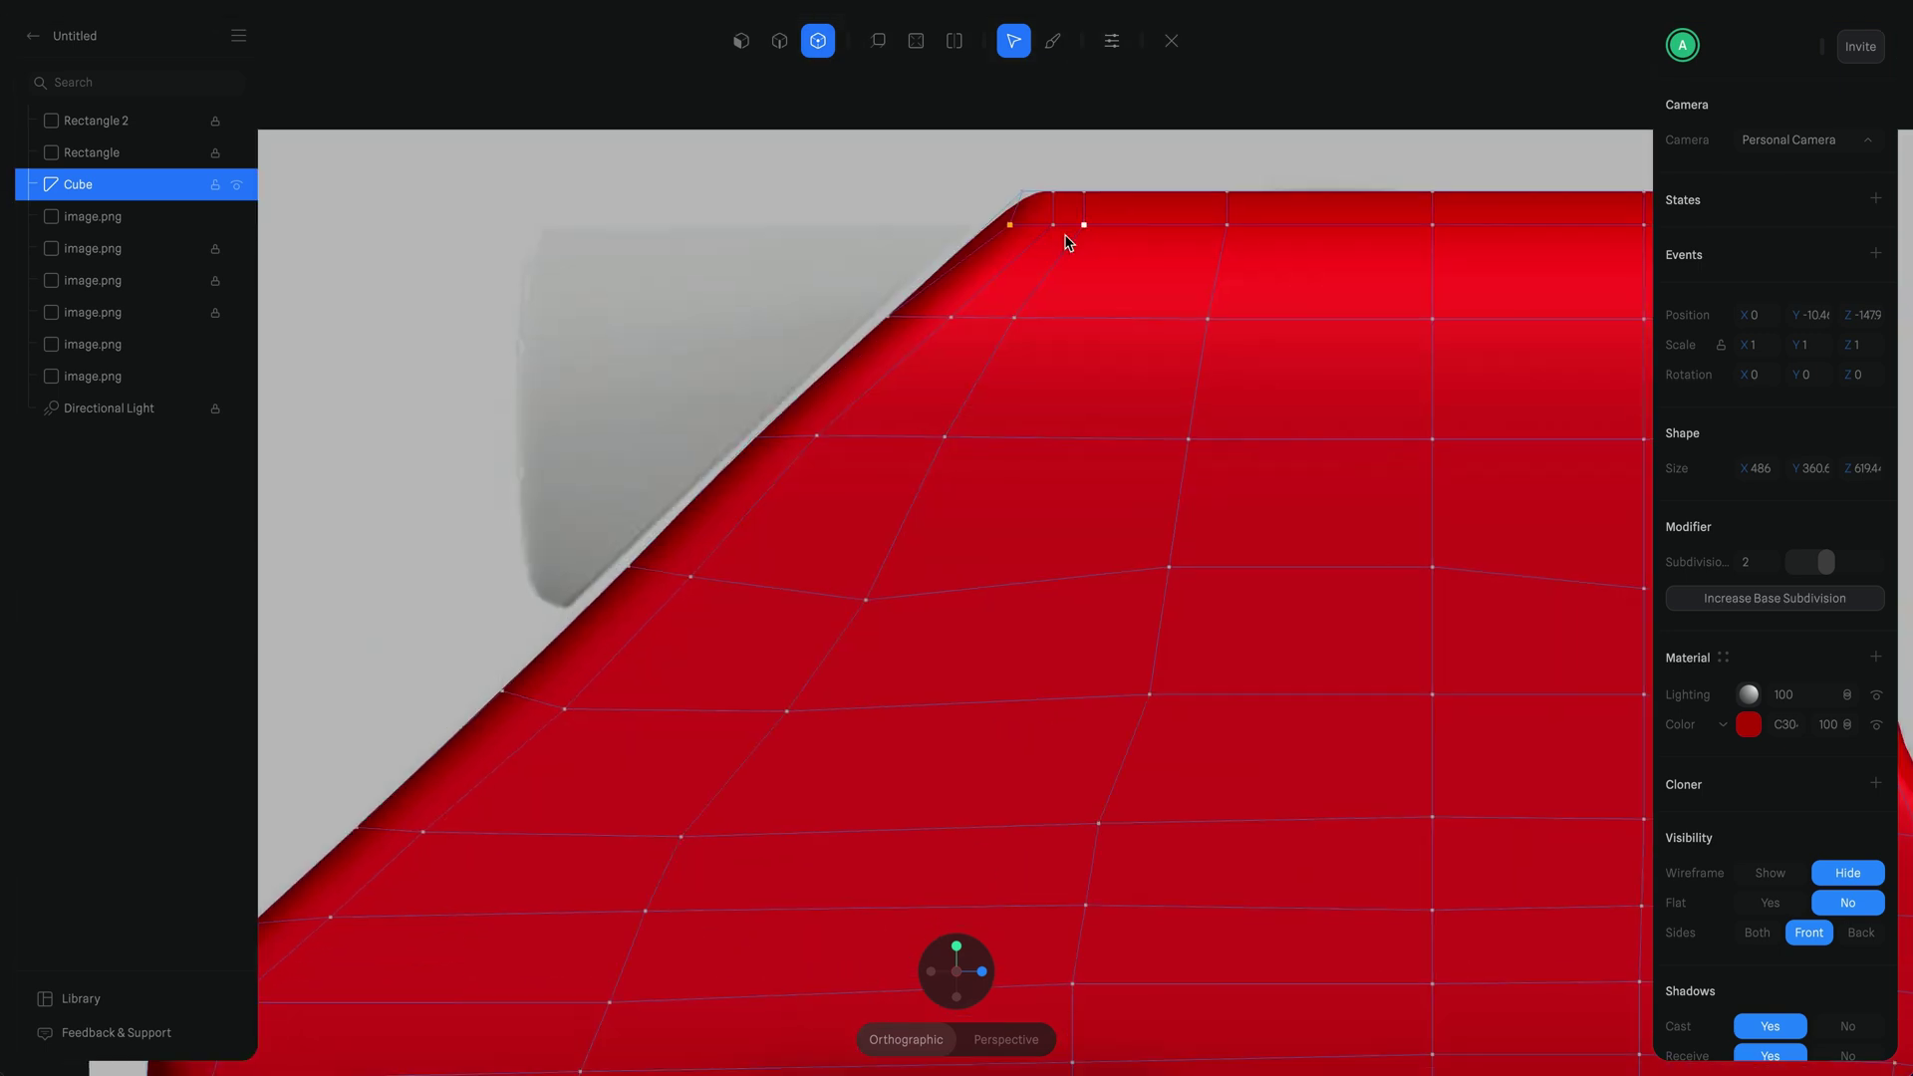
{"action": "scroll", "coordinate": [1105, 302], "scroll_direction": "down", "scroll_amount": 2}
{"action": "scroll", "coordinate": [1139, 464], "scroll_direction": "up", "scroll_amount": 2}
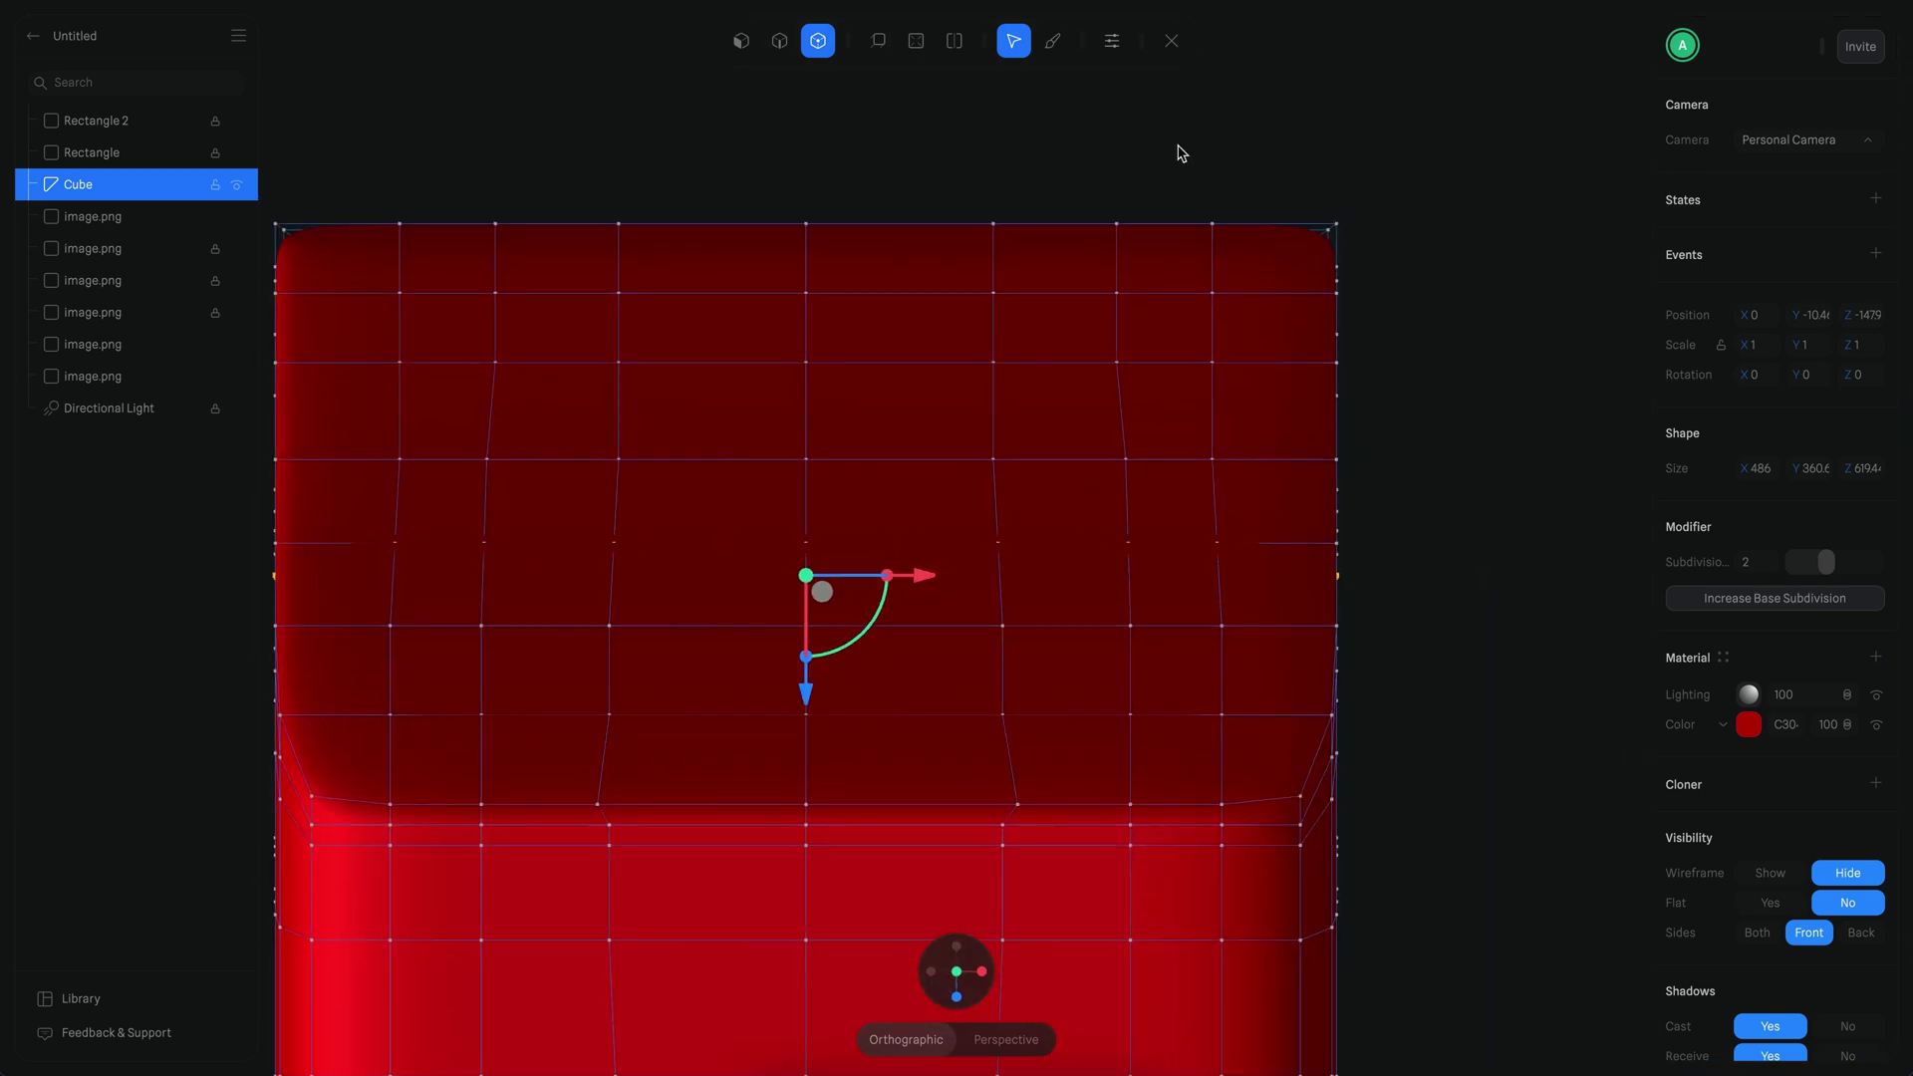
Step: Spread the vertex columns on both sides of the body outward symmetrically in the top view
{"action": "left_click_drag", "start_coordinate": [1165, 256], "coordinate": [1268, 755]}
{"action": "scroll", "coordinate": [1268, 755], "scroll_direction": "left", "scroll_amount": 3}
{"action": "left_click_drag", "start_coordinate": [542, 282], "coordinate": [624, 726], "text": "shift"}
{"action": "left_click_drag", "start_coordinate": [1361, 275], "coordinate": [1439, 635]}
{"action": "left_click_drag", "start_coordinate": [1061, 459], "coordinate": [1071, 465]}
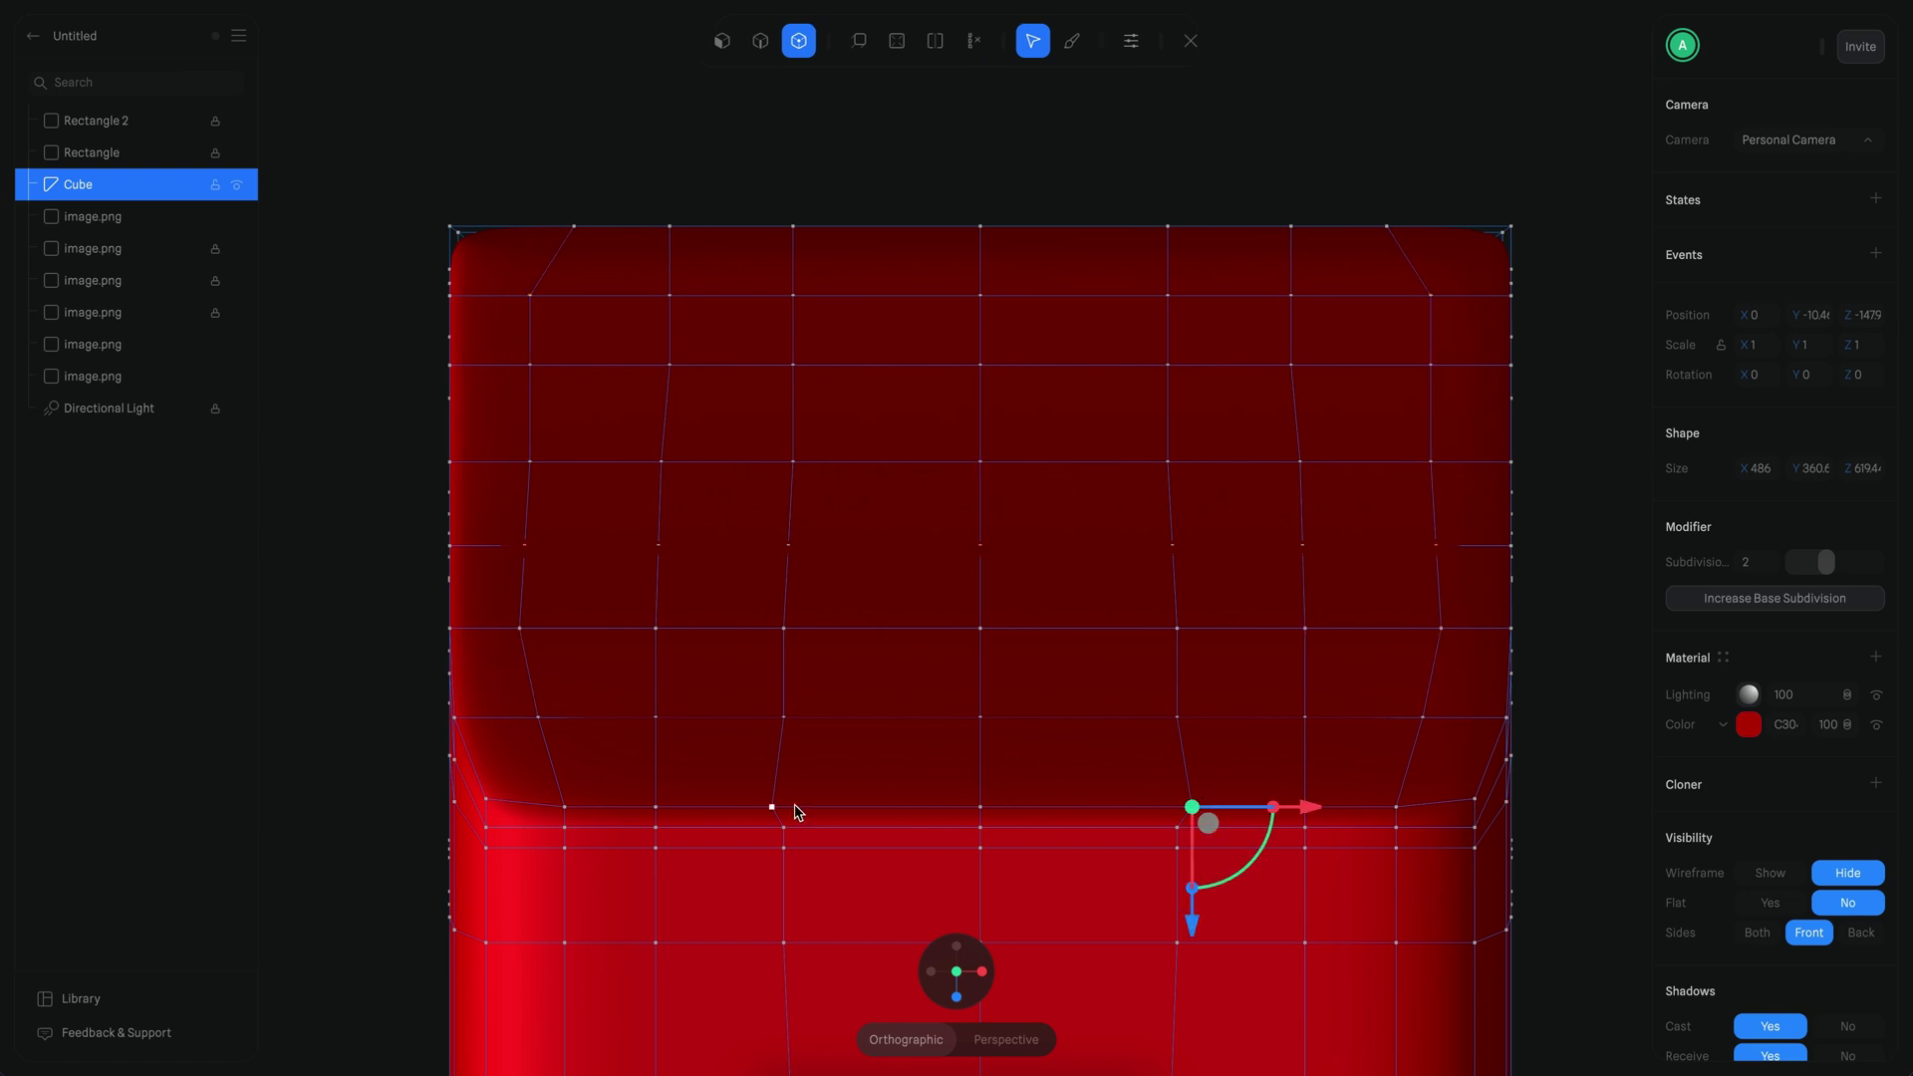
{"action": "left_click", "coordinate": [1305, 716]}
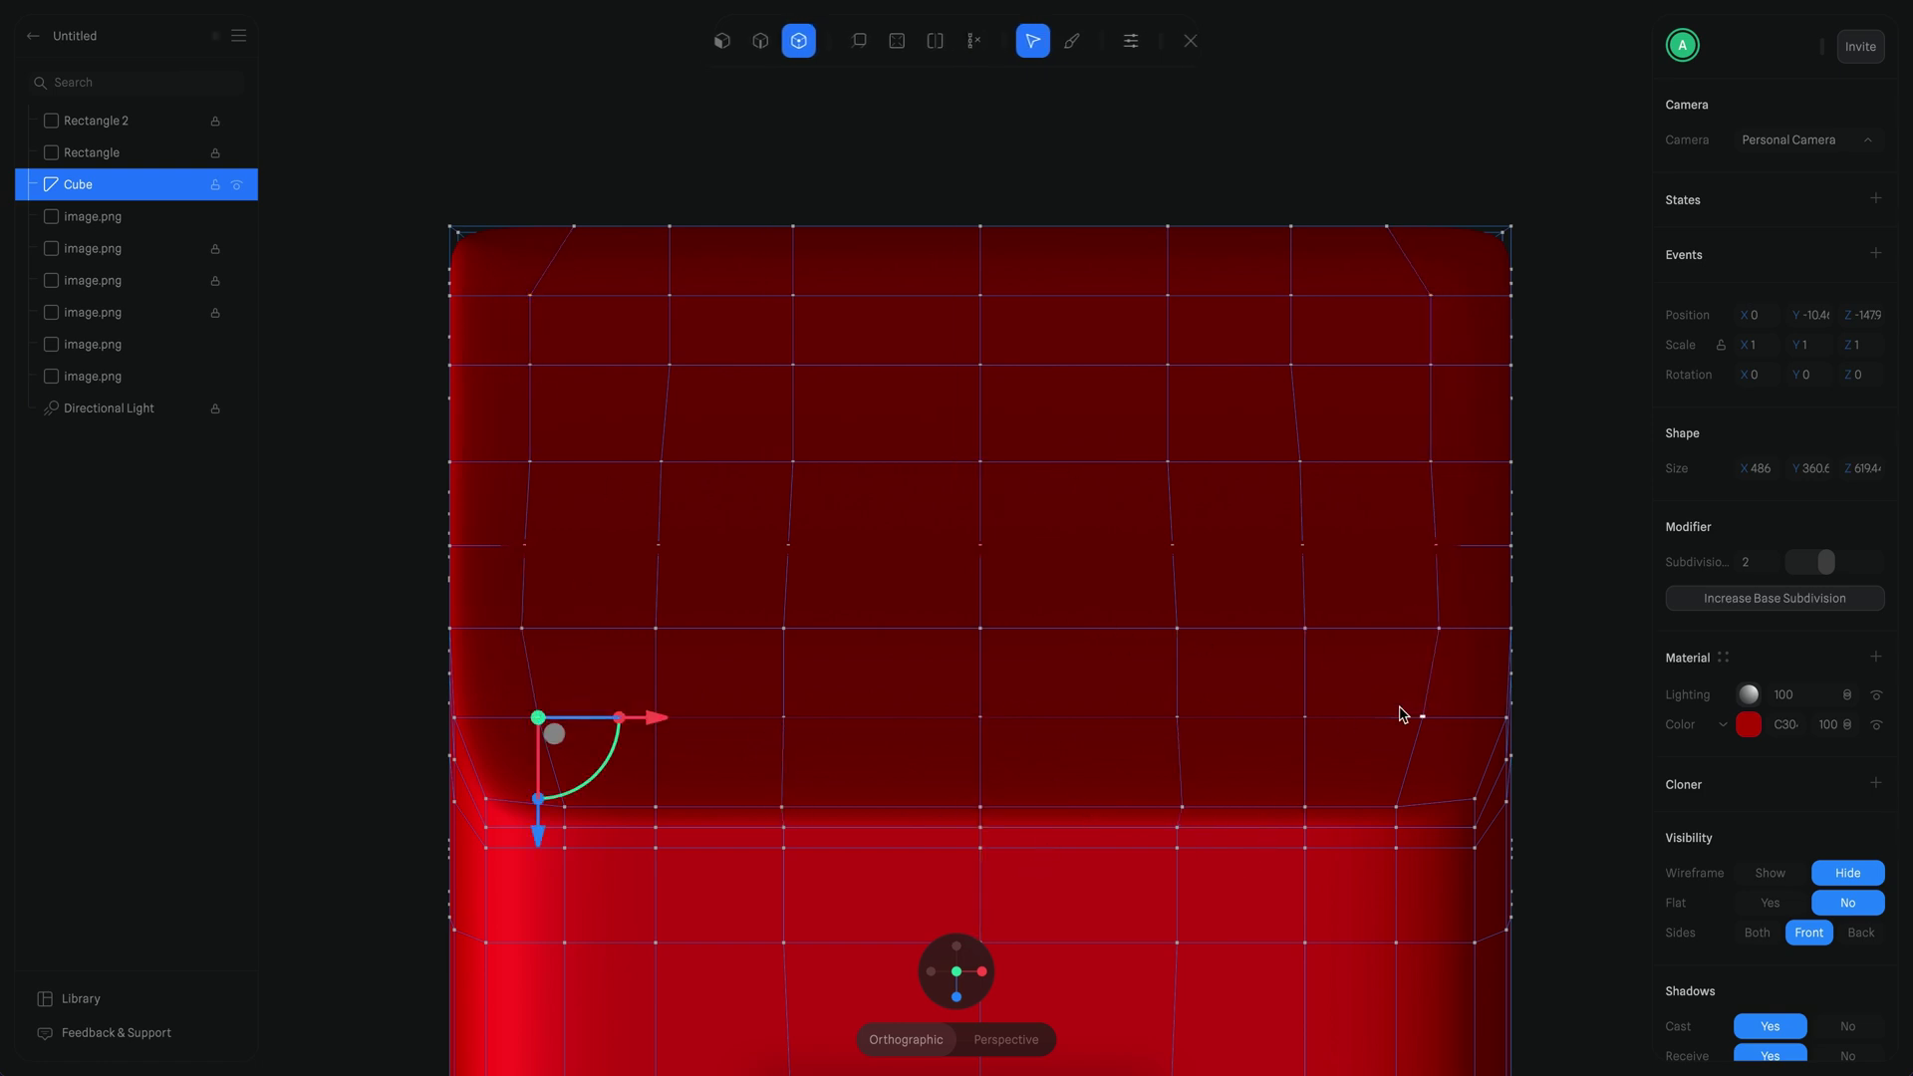
{"action": "scroll", "coordinate": [1061, 715], "scroll_direction": "up", "scroll_amount": 2}
Step: Move the outer vertices on the body's back edge outward on both sides in the top view
{"action": "left_click_drag", "start_coordinate": [529, 196], "coordinate": [674, 337]}
{"action": "left_click_drag", "start_coordinate": [1374, 223], "coordinate": [1423, 340], "text": "shift"}
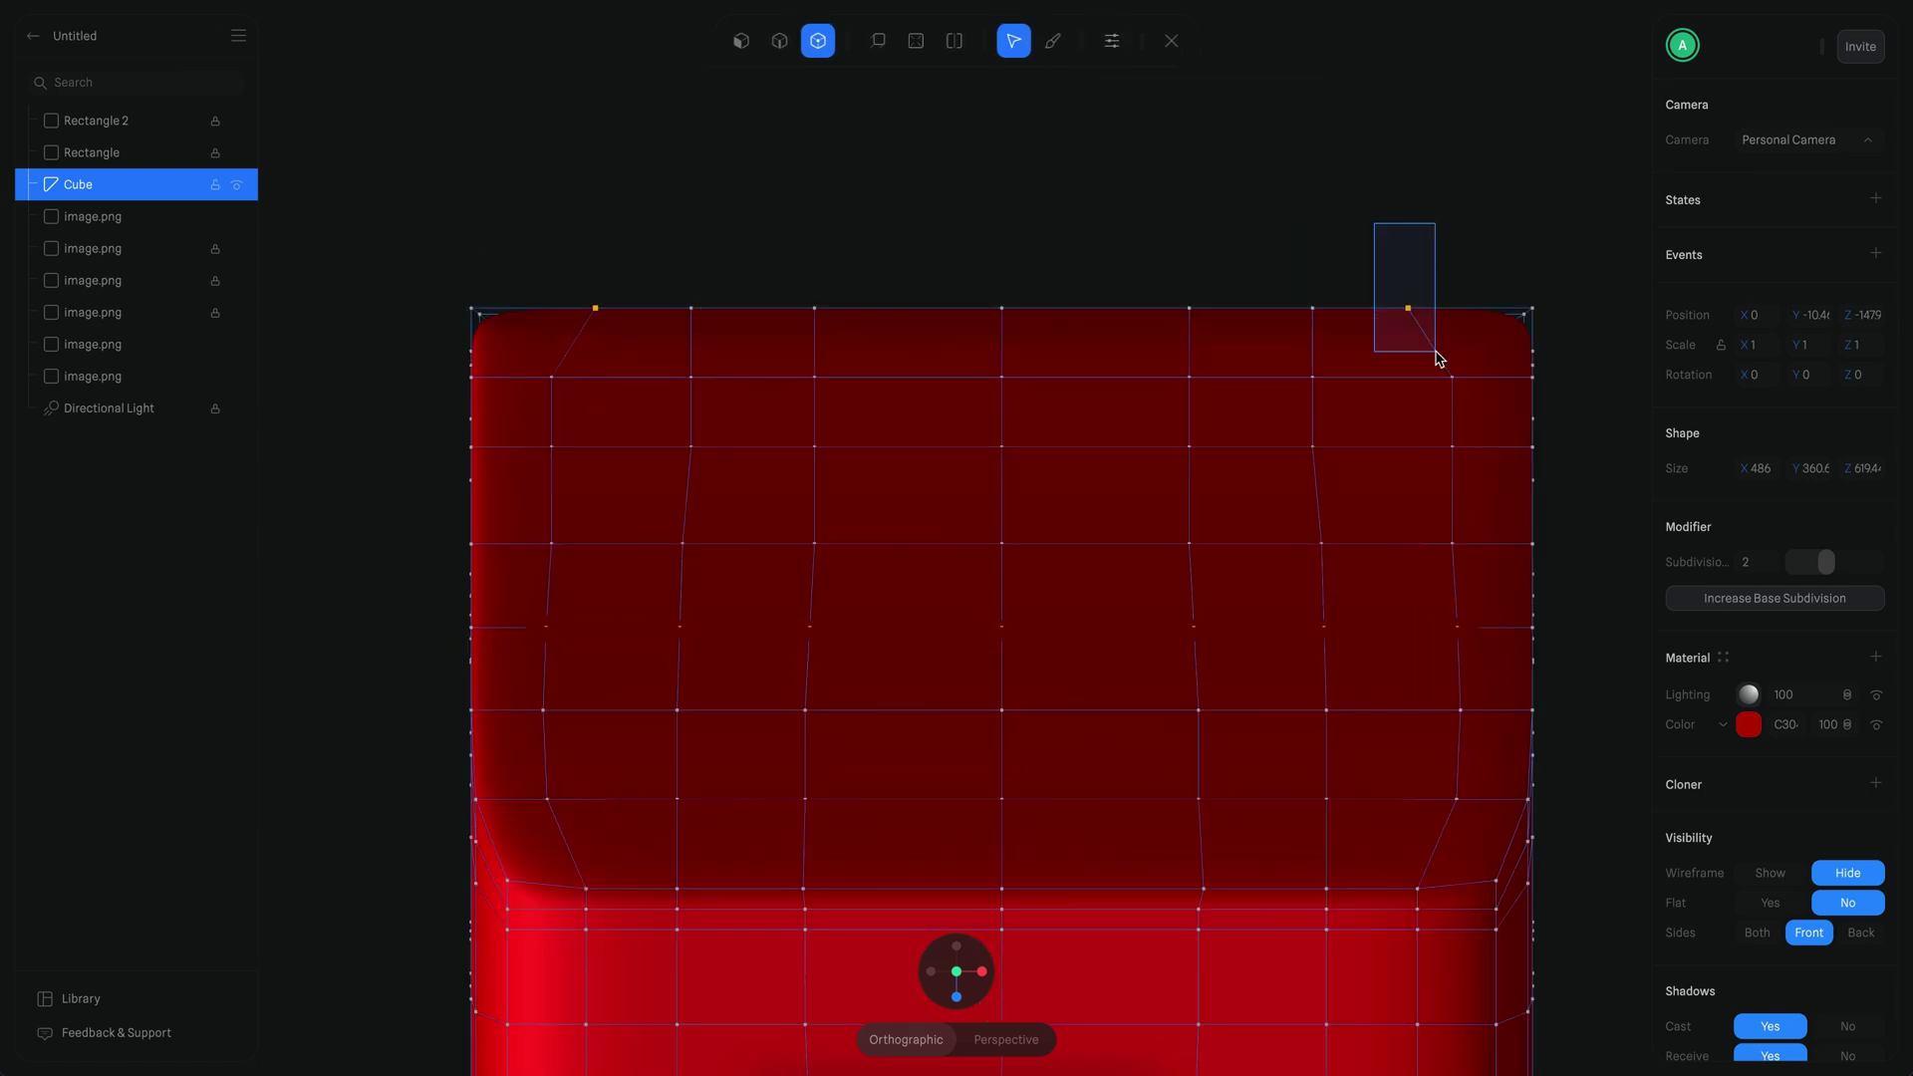
{"action": "key", "text": "Escape"}
{"action": "left_click_drag", "start_coordinate": [1102, 222], "coordinate": [833, 555]}
{"action": "scroll", "coordinate": [1080, 355], "scroll_direction": "up", "scroll_amount": 5}
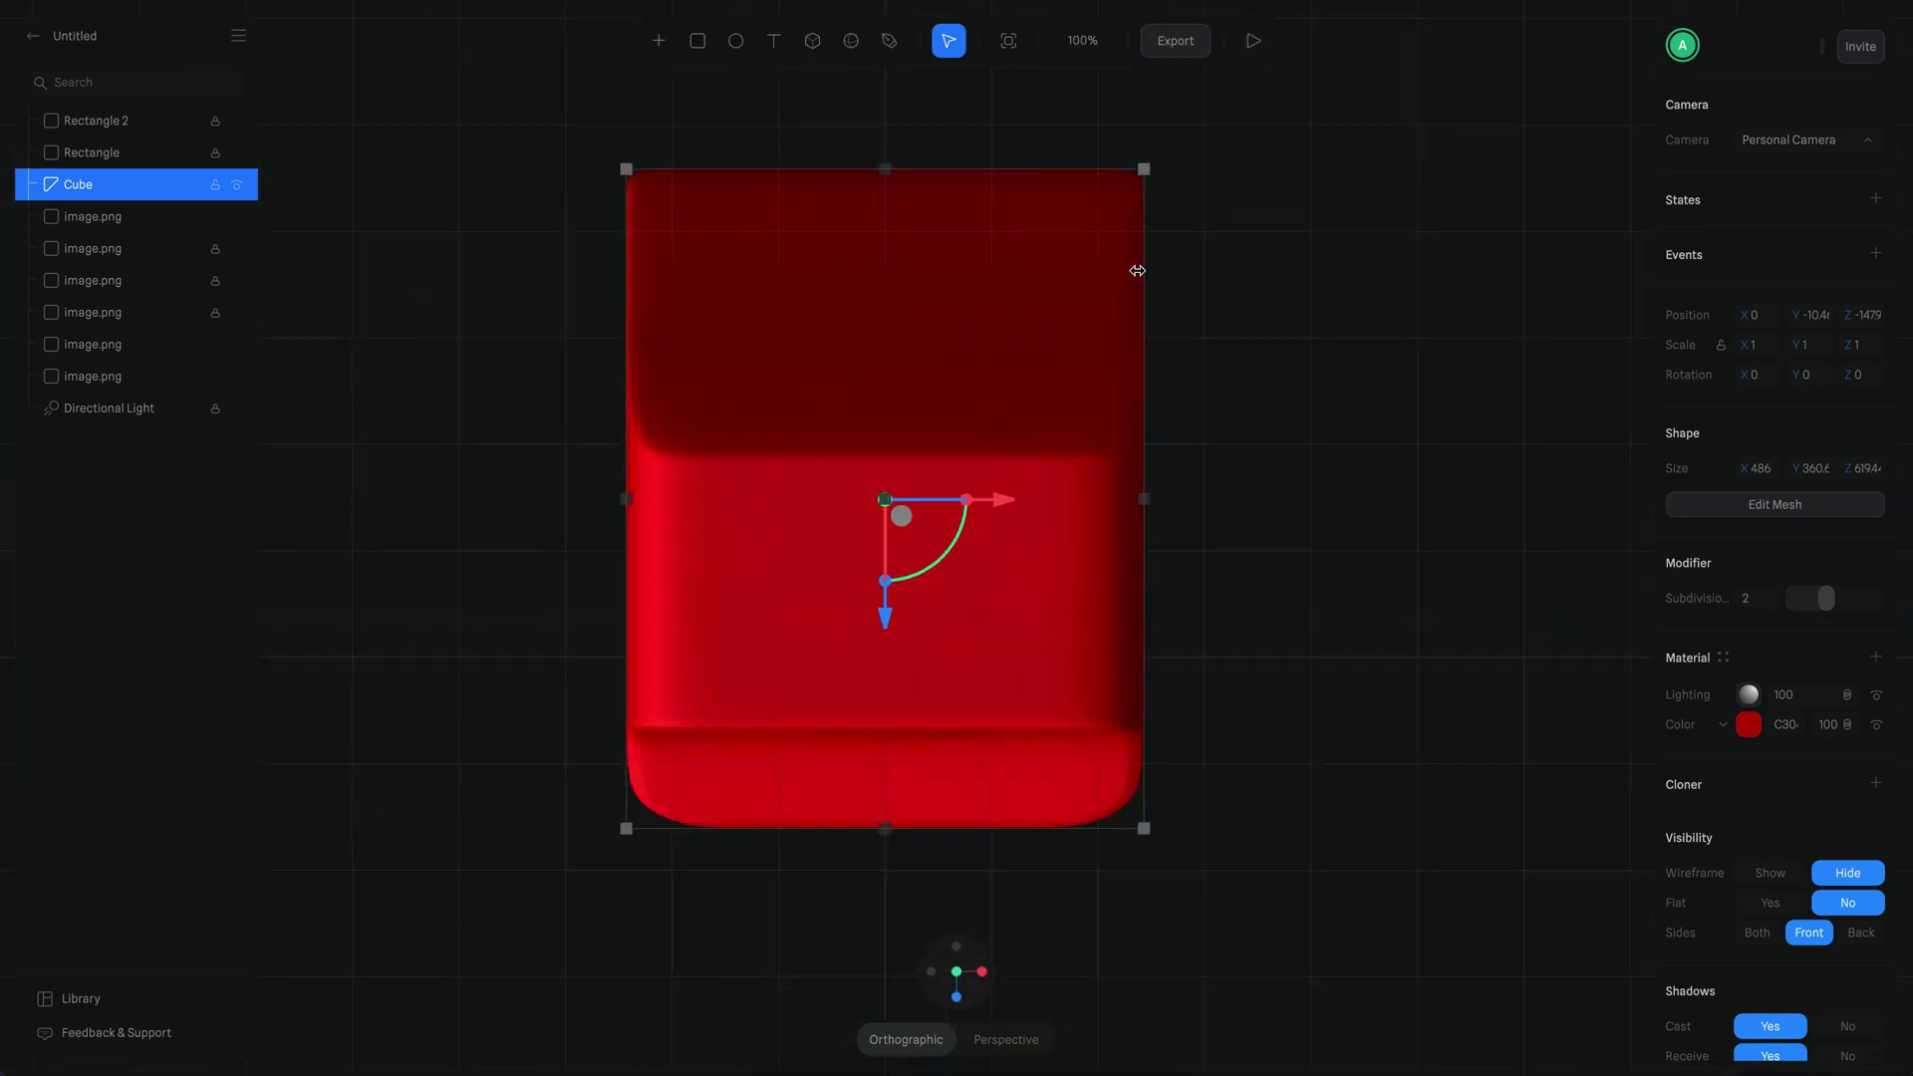
Step: Pull the body's two back corner vertex groups inward in the top view to round the corners
{"action": "key", "text": "Return"}
{"action": "left_click_drag", "start_coordinate": [1515, 201], "coordinate": [1409, 312]}
{"action": "left_click_drag", "start_coordinate": [395, 254], "coordinate": [518, 387], "text": "shift"}
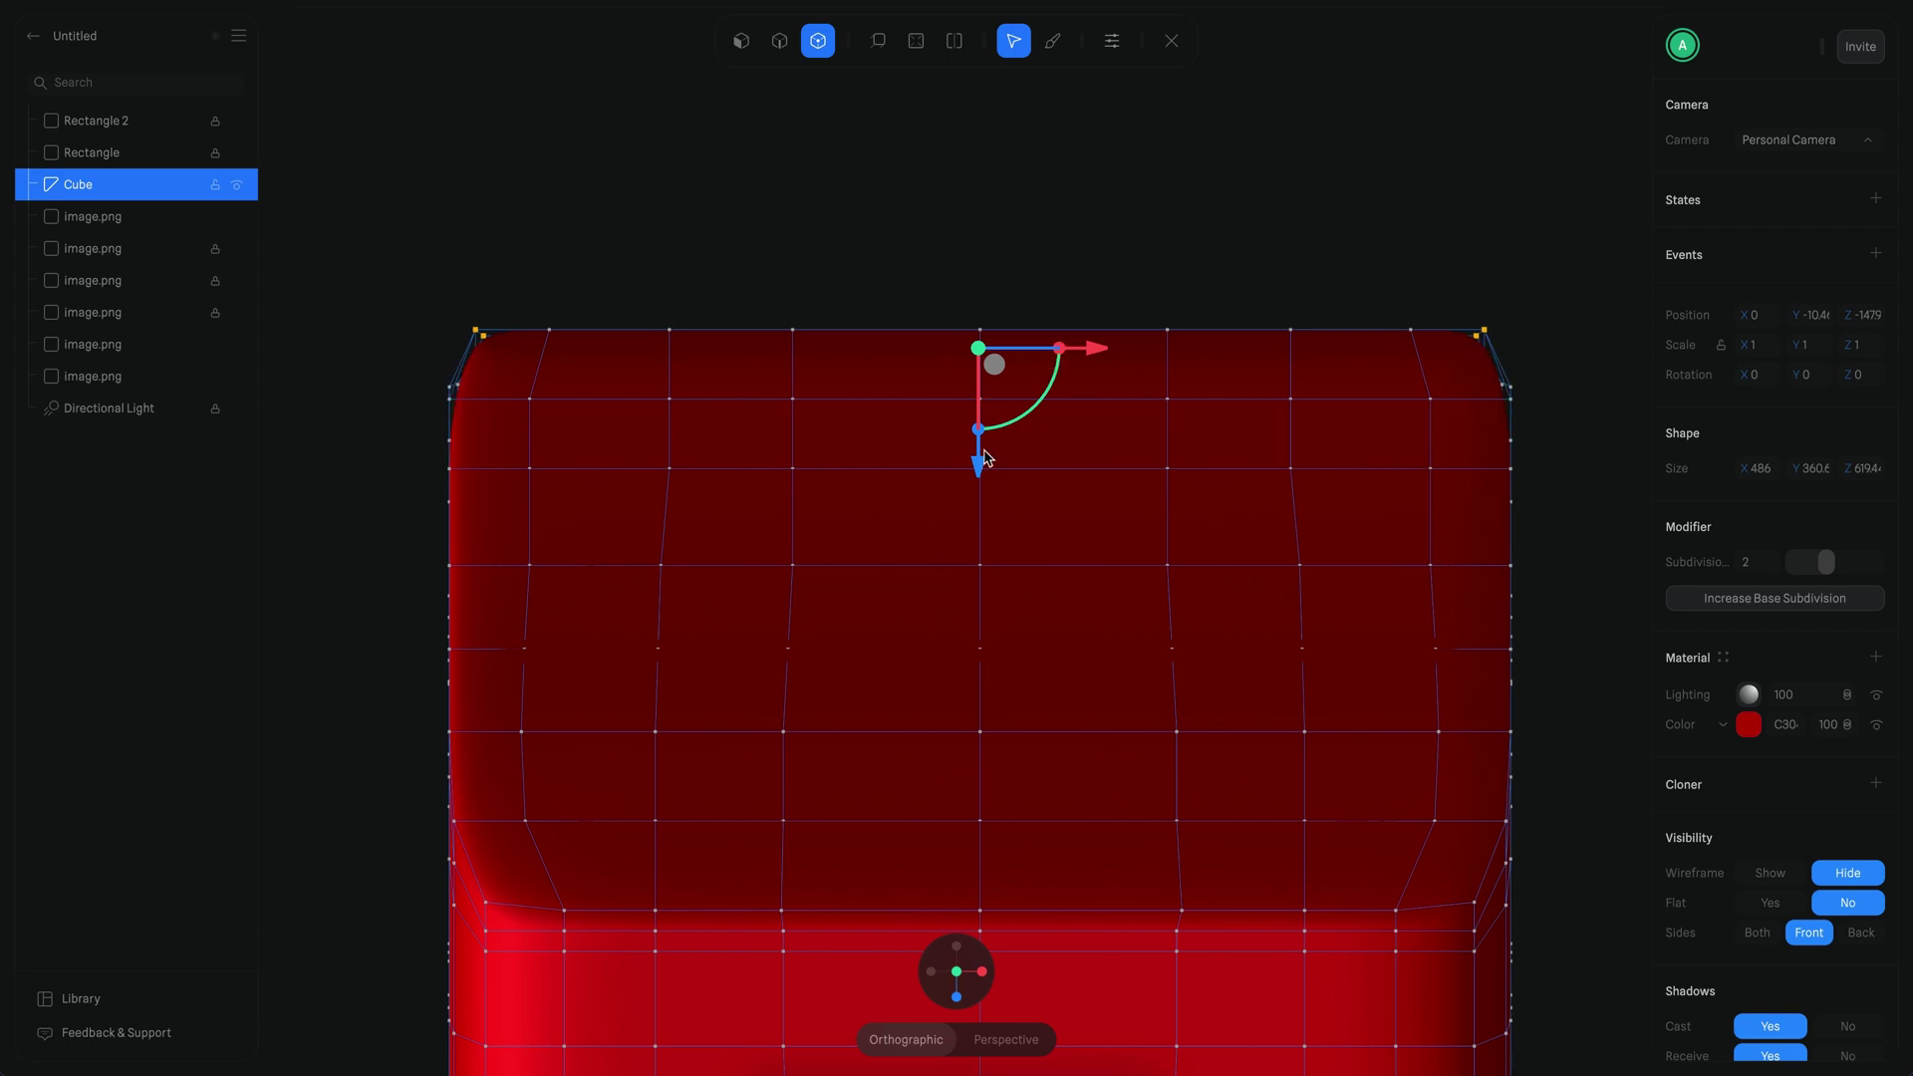
{"action": "key", "text": "Escape"}
{"action": "left_click_drag", "start_coordinate": [1045, 417], "coordinate": [933, 548]}
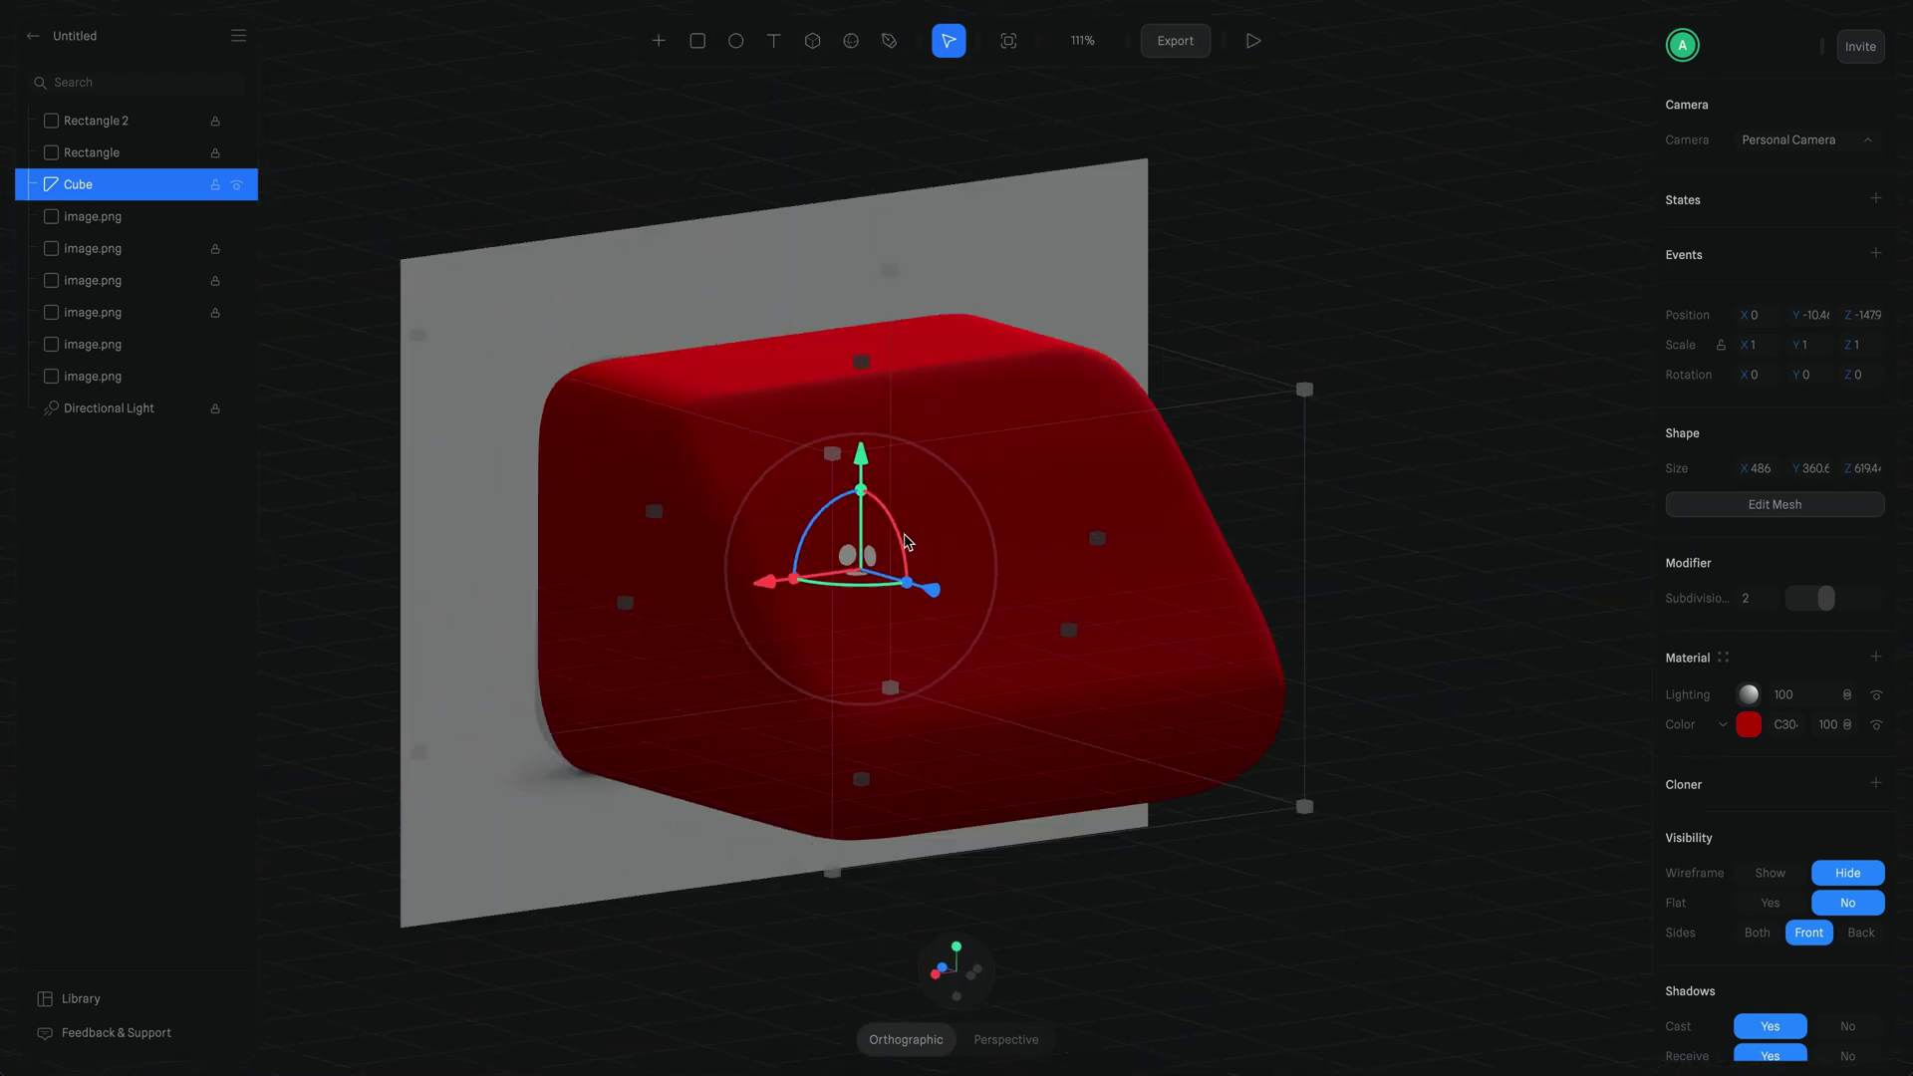
Step: Add a cube about 144.7 units wide behind the viewfinder window, set its subdivision to 3, and extrude its rear face
{"action": "left_click", "coordinate": [1018, 125]}
{"action": "left_click", "coordinate": [811, 40]}
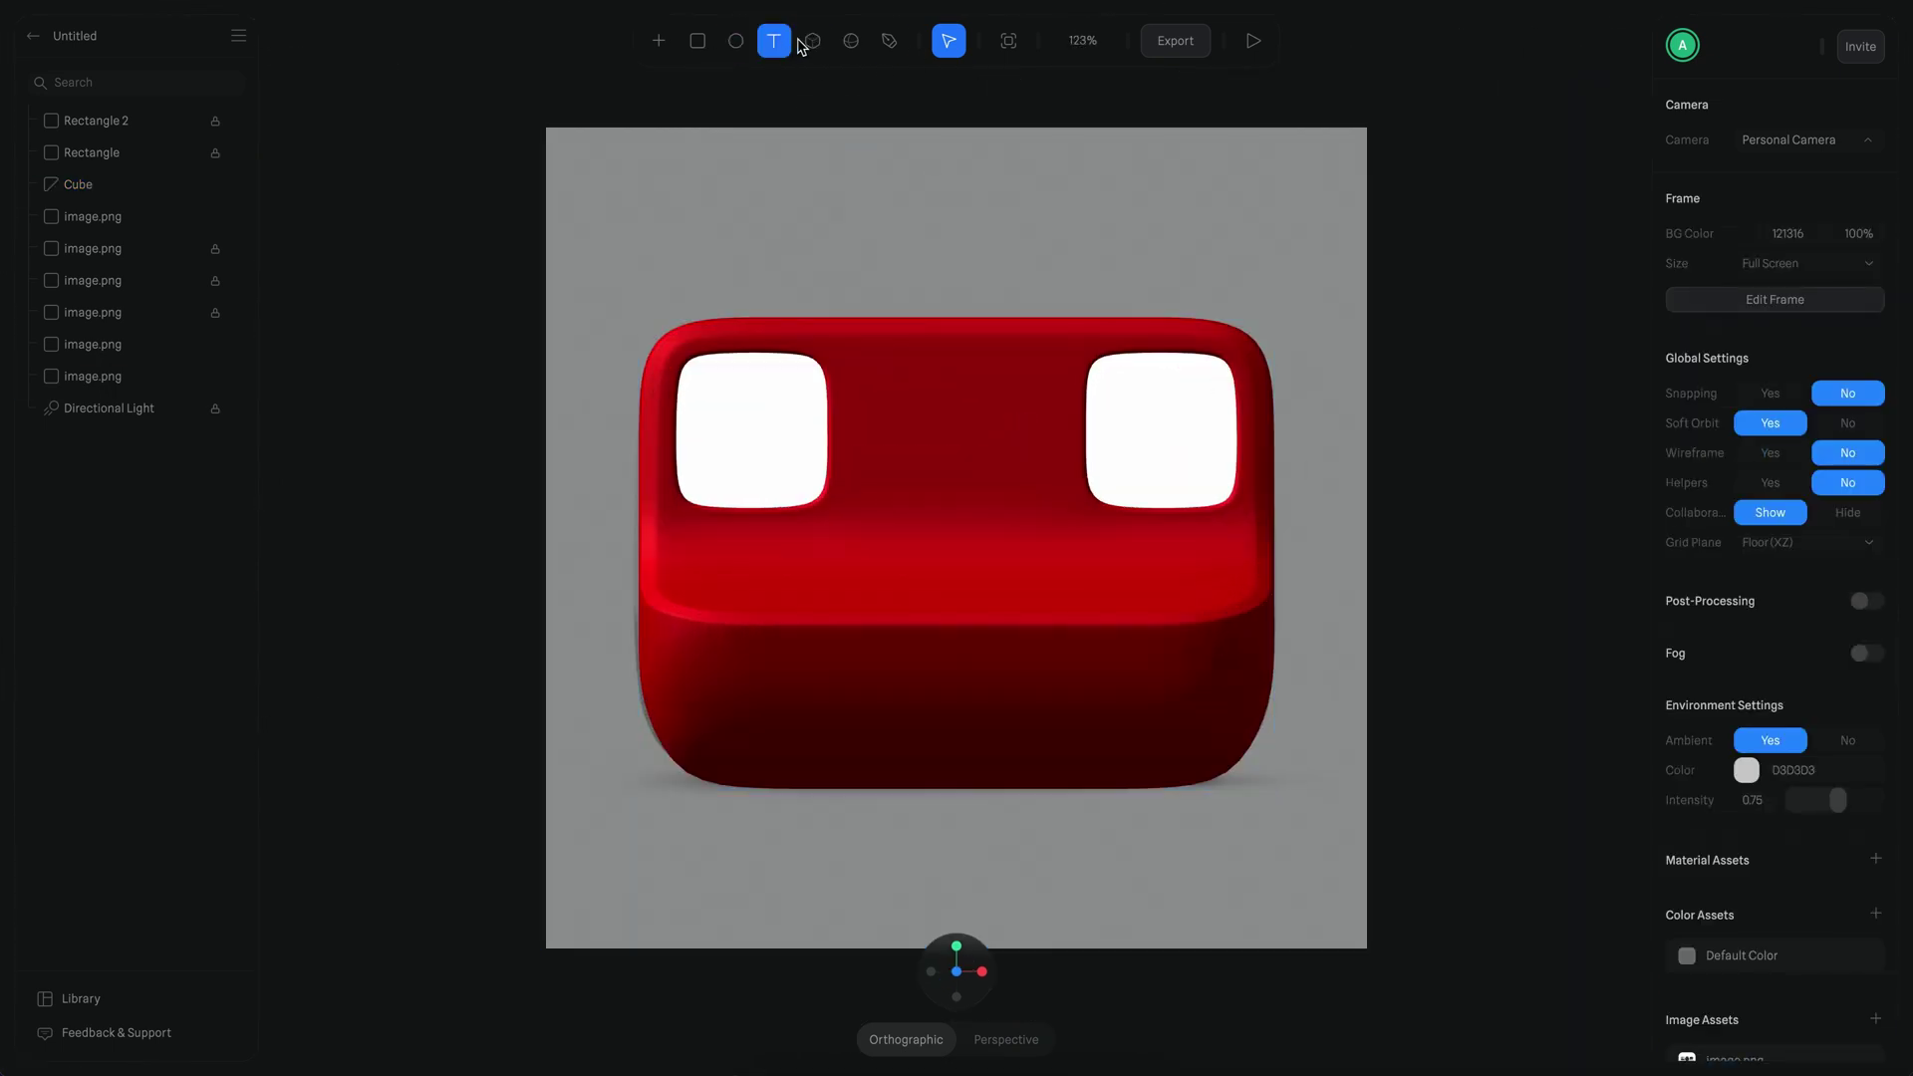
{"action": "left_click", "coordinate": [1179, 423]}
{"action": "left_click_drag", "start_coordinate": [1179, 423], "coordinate": [1240, 598]}
{"action": "left_click", "coordinate": [1774, 594]}
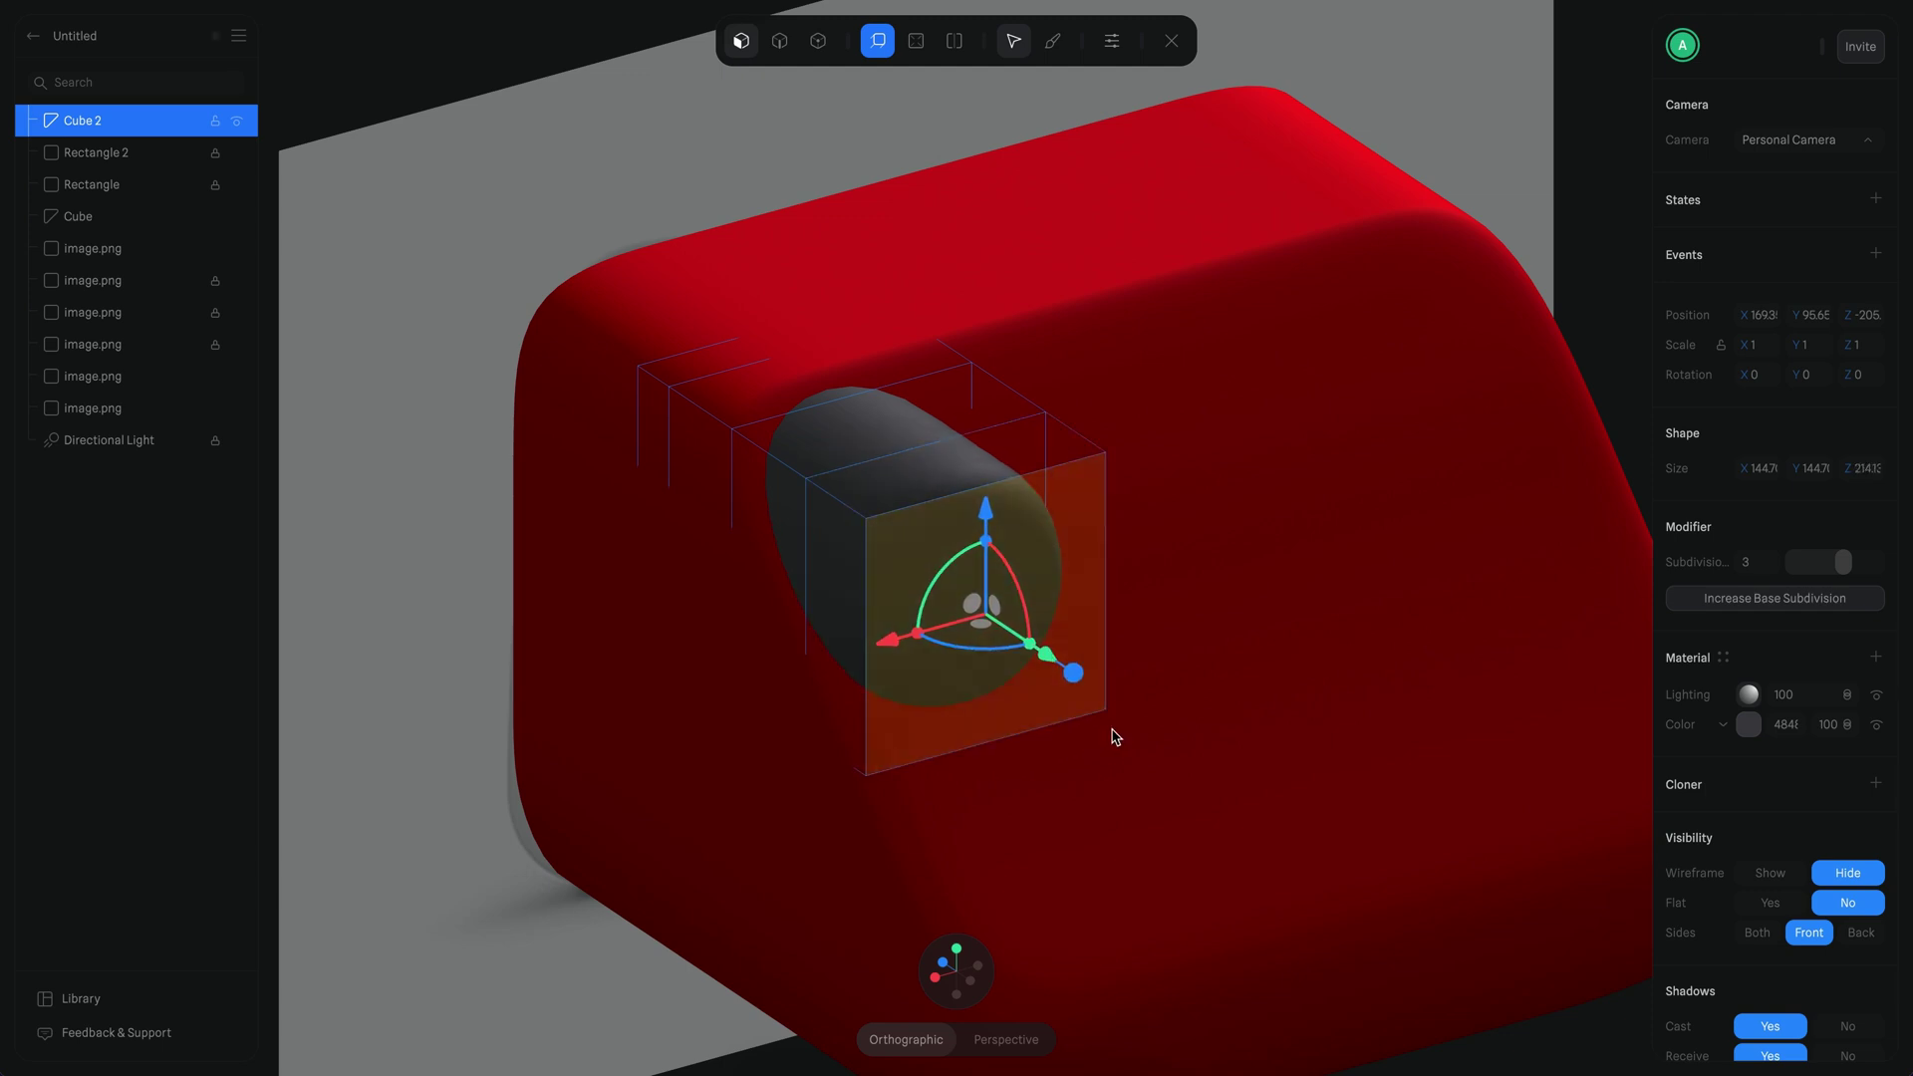
{"action": "left_click_drag", "start_coordinate": [1147, 717], "coordinate": [1081, 675]}
{"action": "key", "text": "Escape"}
Step: Save the body's red material as an asset named Camera and apply it to the eyepiece cube
{"action": "left_click", "coordinate": [1722, 657]}
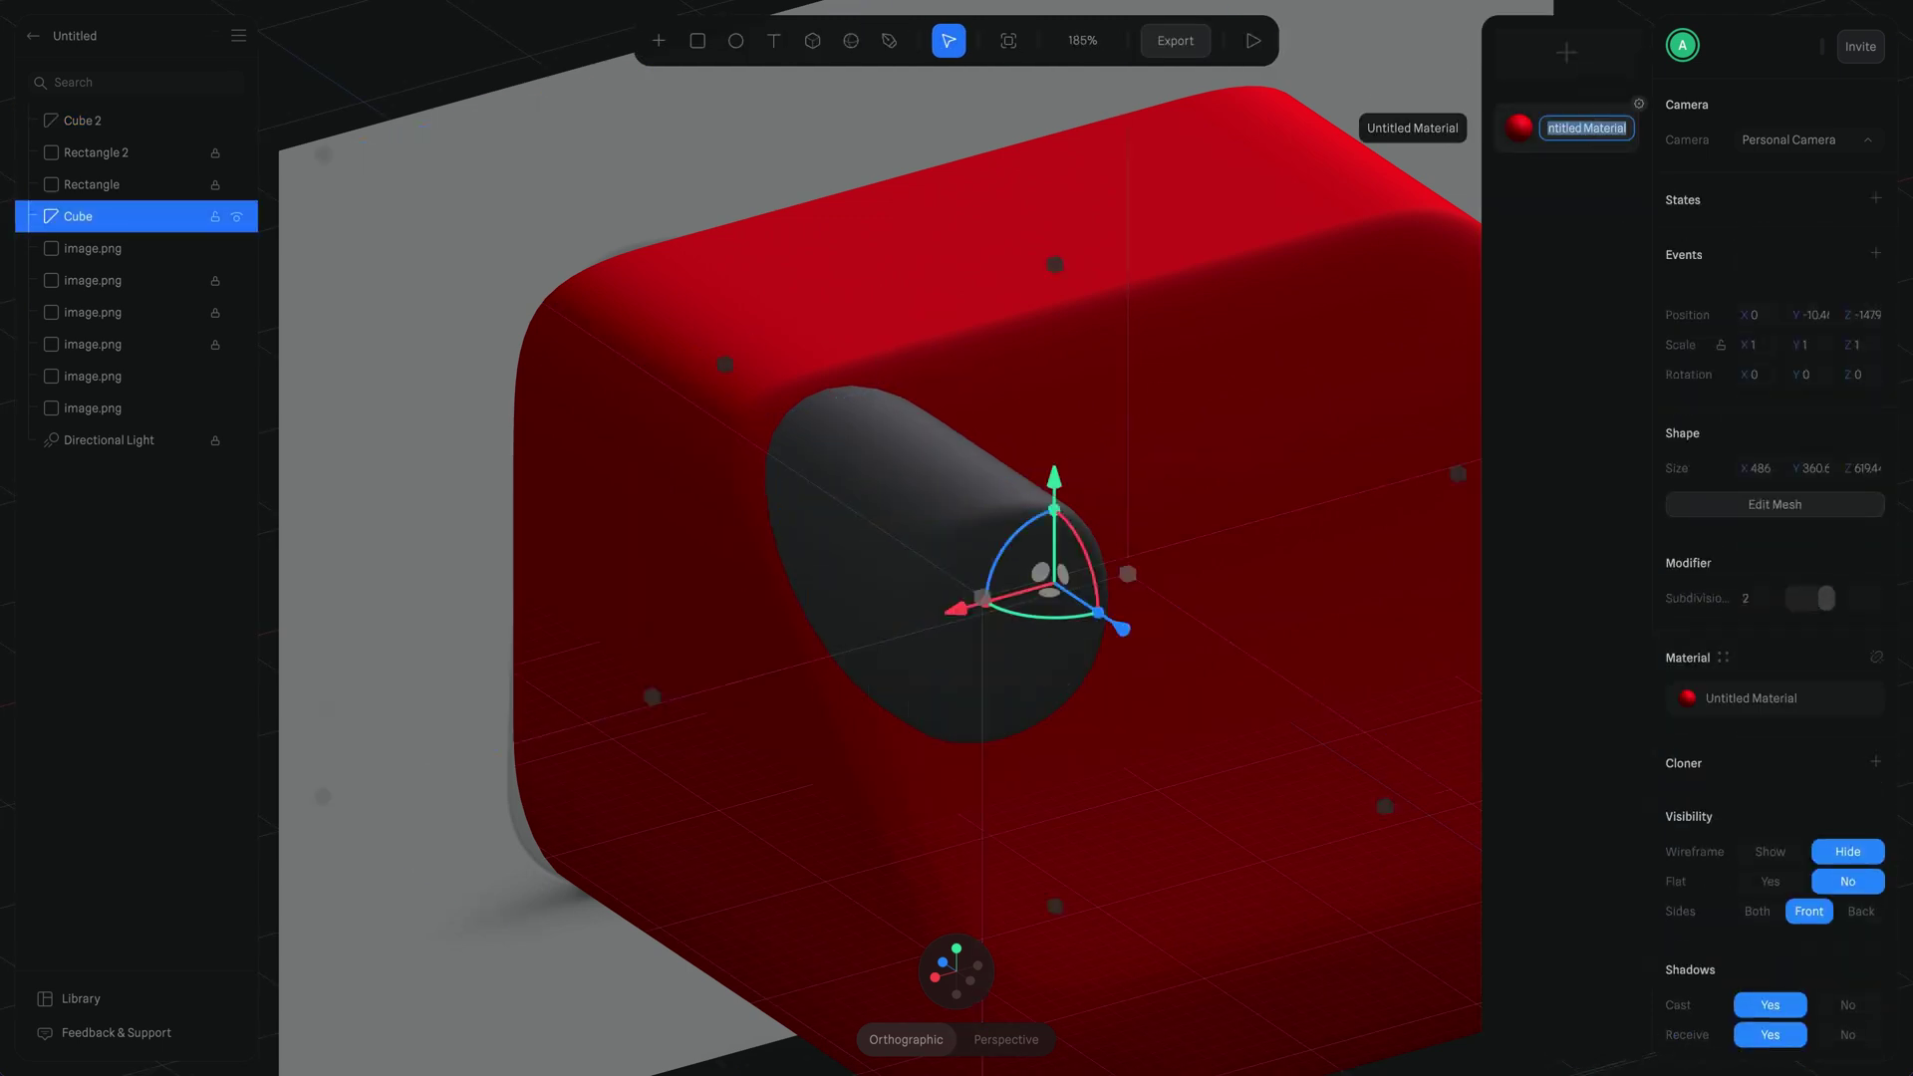
{"action": "left_click", "coordinate": [1560, 127]}
{"action": "left_click_drag", "start_coordinate": [743, 550], "coordinate": [738, 552]}
{"action": "right_click_drag", "start_coordinate": [826, 407], "coordinate": [1259, 803]}
{"action": "scroll", "coordinate": [988, 678], "scroll_direction": "up", "scroll_amount": 2}
{"action": "scroll", "coordinate": [1178, 405], "scroll_direction": "down", "scroll_amount": 3}
{"action": "left_click", "coordinate": [1179, 406]}
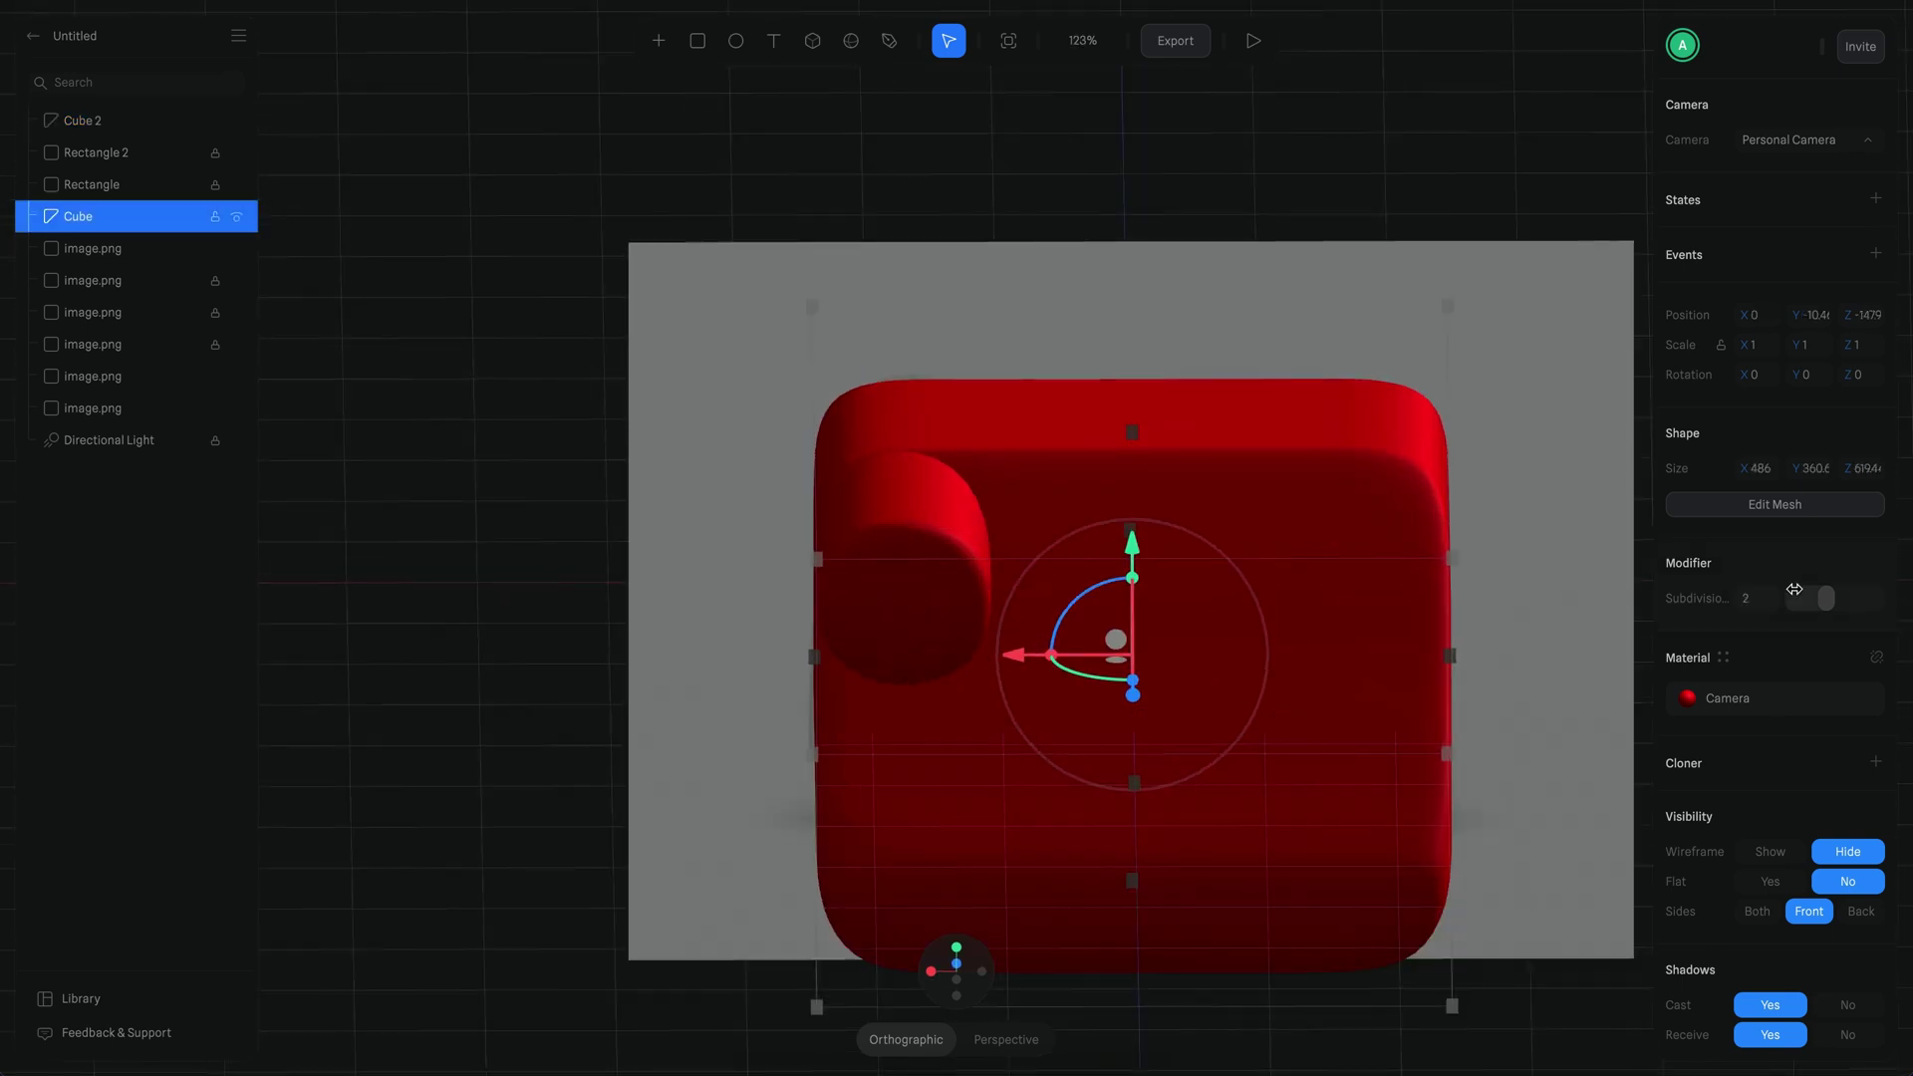
Step: Set the Camera material's color opacity to 66 and select the eyepiece cube in the back view
{"action": "left_click", "coordinate": [1727, 697]}
{"action": "left_click", "coordinate": [956, 971]}
{"action": "scroll", "coordinate": [995, 508], "scroll_direction": "up", "scroll_amount": 5}
{"action": "left_click", "coordinate": [1497, 391]}
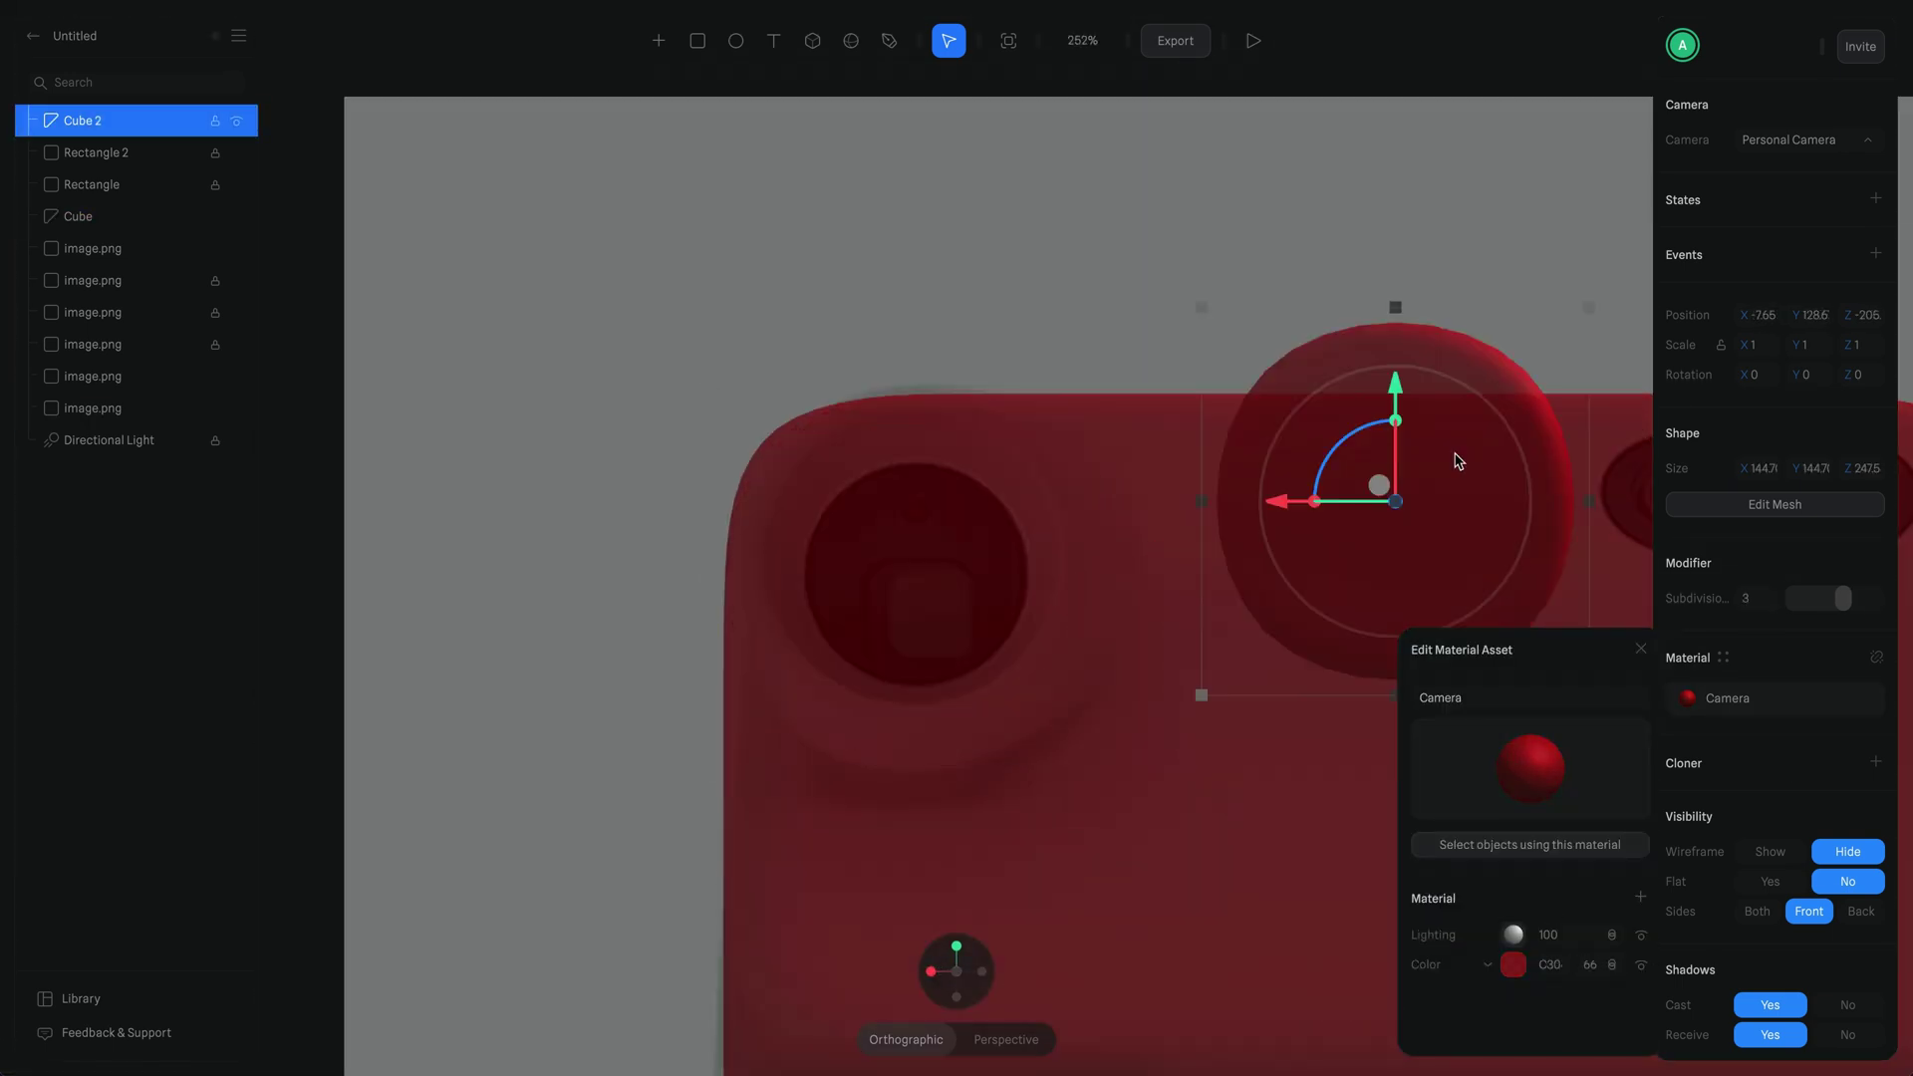
Step: Undo the trial placements of the eyepiece cube and fit its outline to the viewfinder surround in the back reference
{"action": "key", "text": "ctrl+z"}
{"action": "key", "text": "ctrl+z"}
{"action": "key", "text": "ctrl+z"}
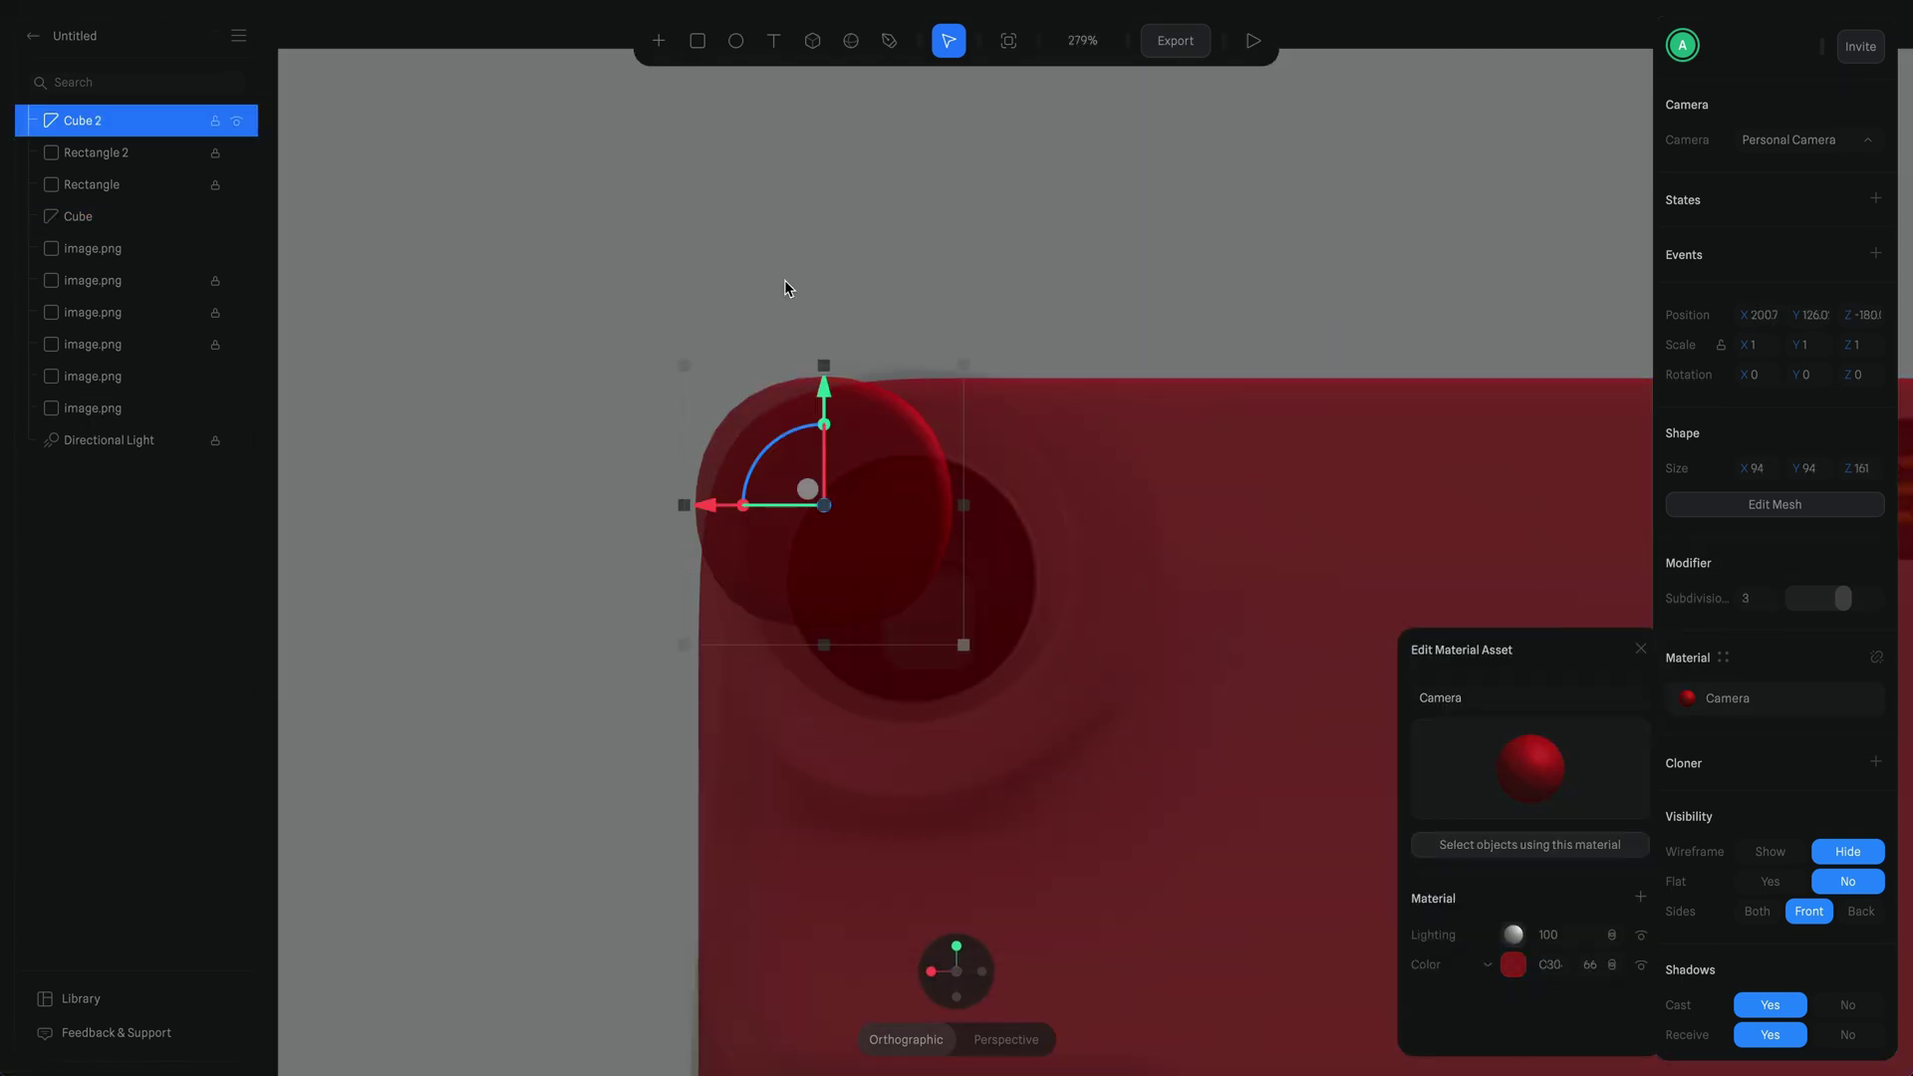
{"action": "key", "text": "ctrl+z"}
{"action": "key", "text": "ctrl+z"}
{"action": "key", "text": "ctrl+z"}
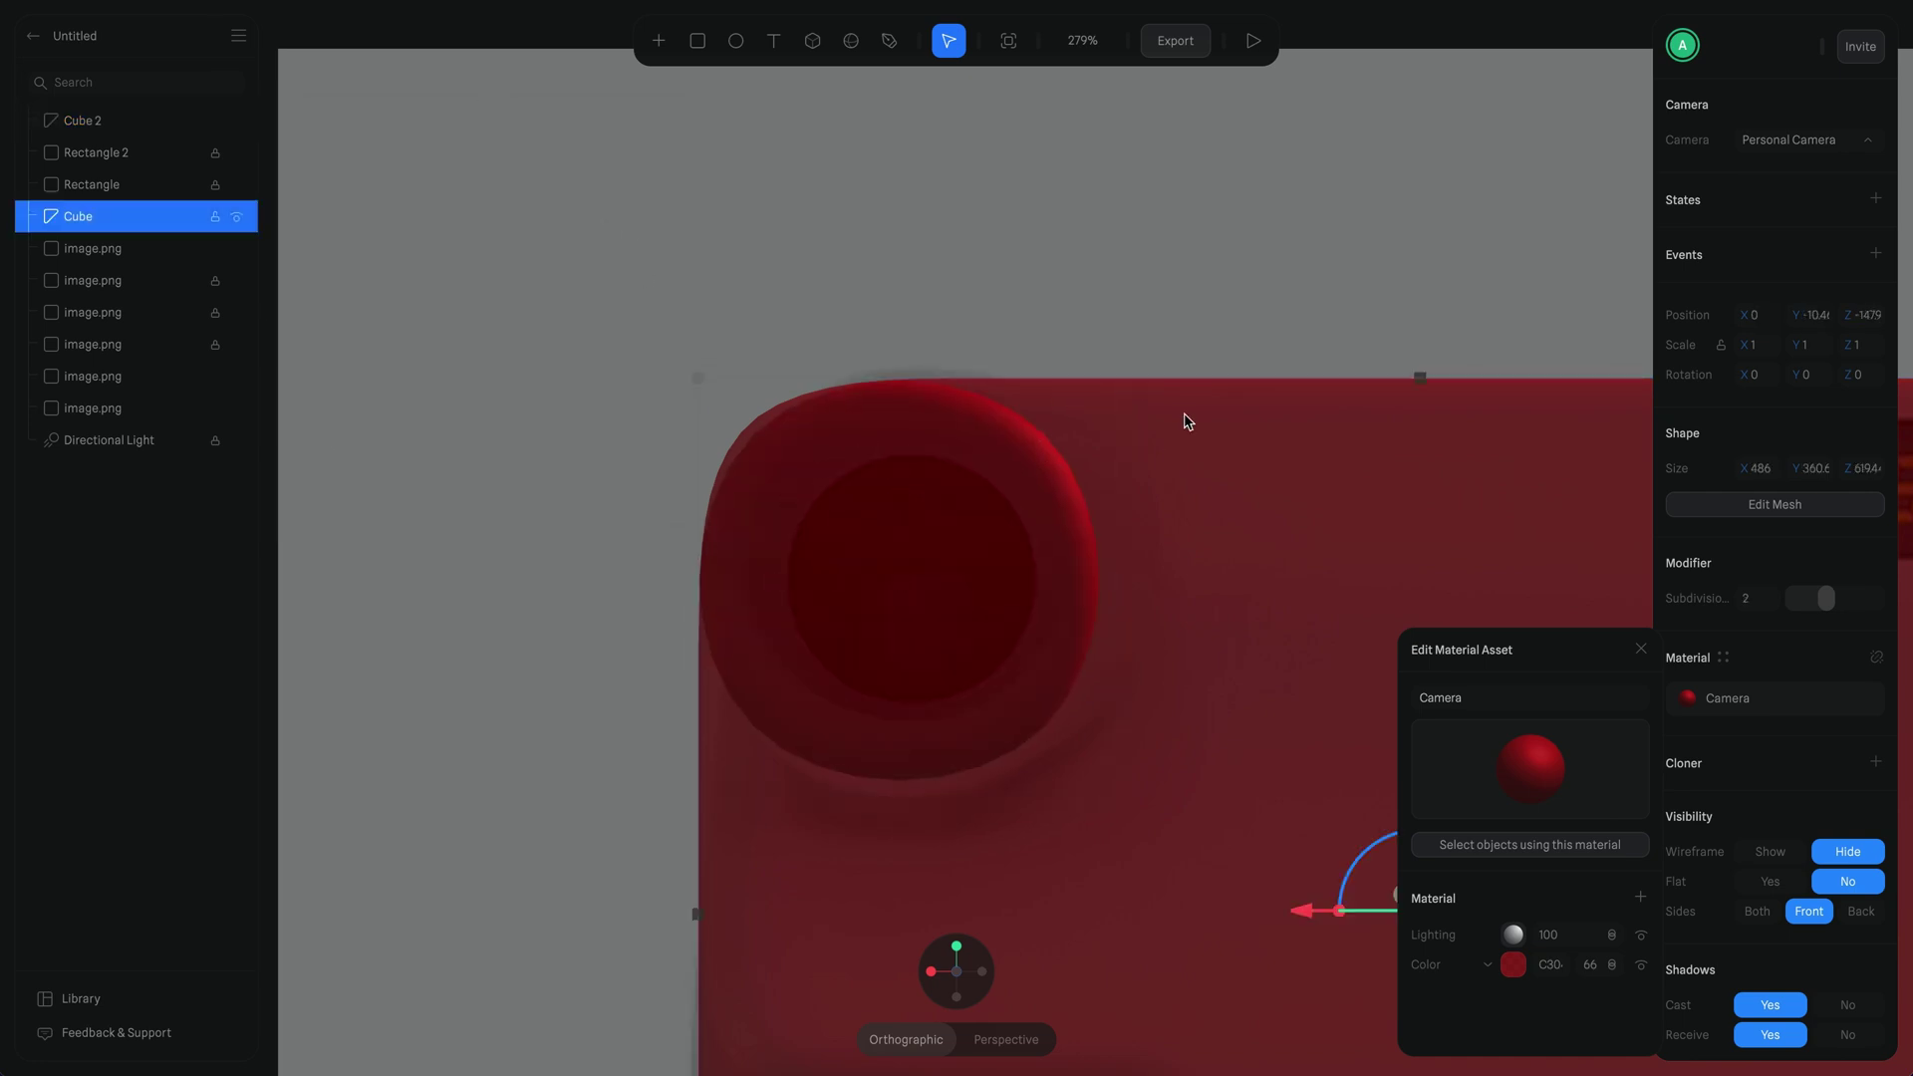
{"action": "left_click", "coordinate": [1187, 420]}
Step: Select the body's front faces between the two windows at subdivision 0 and inset them slightly
{"action": "left_click_drag", "start_coordinate": [1016, 376], "coordinate": [917, 459]}
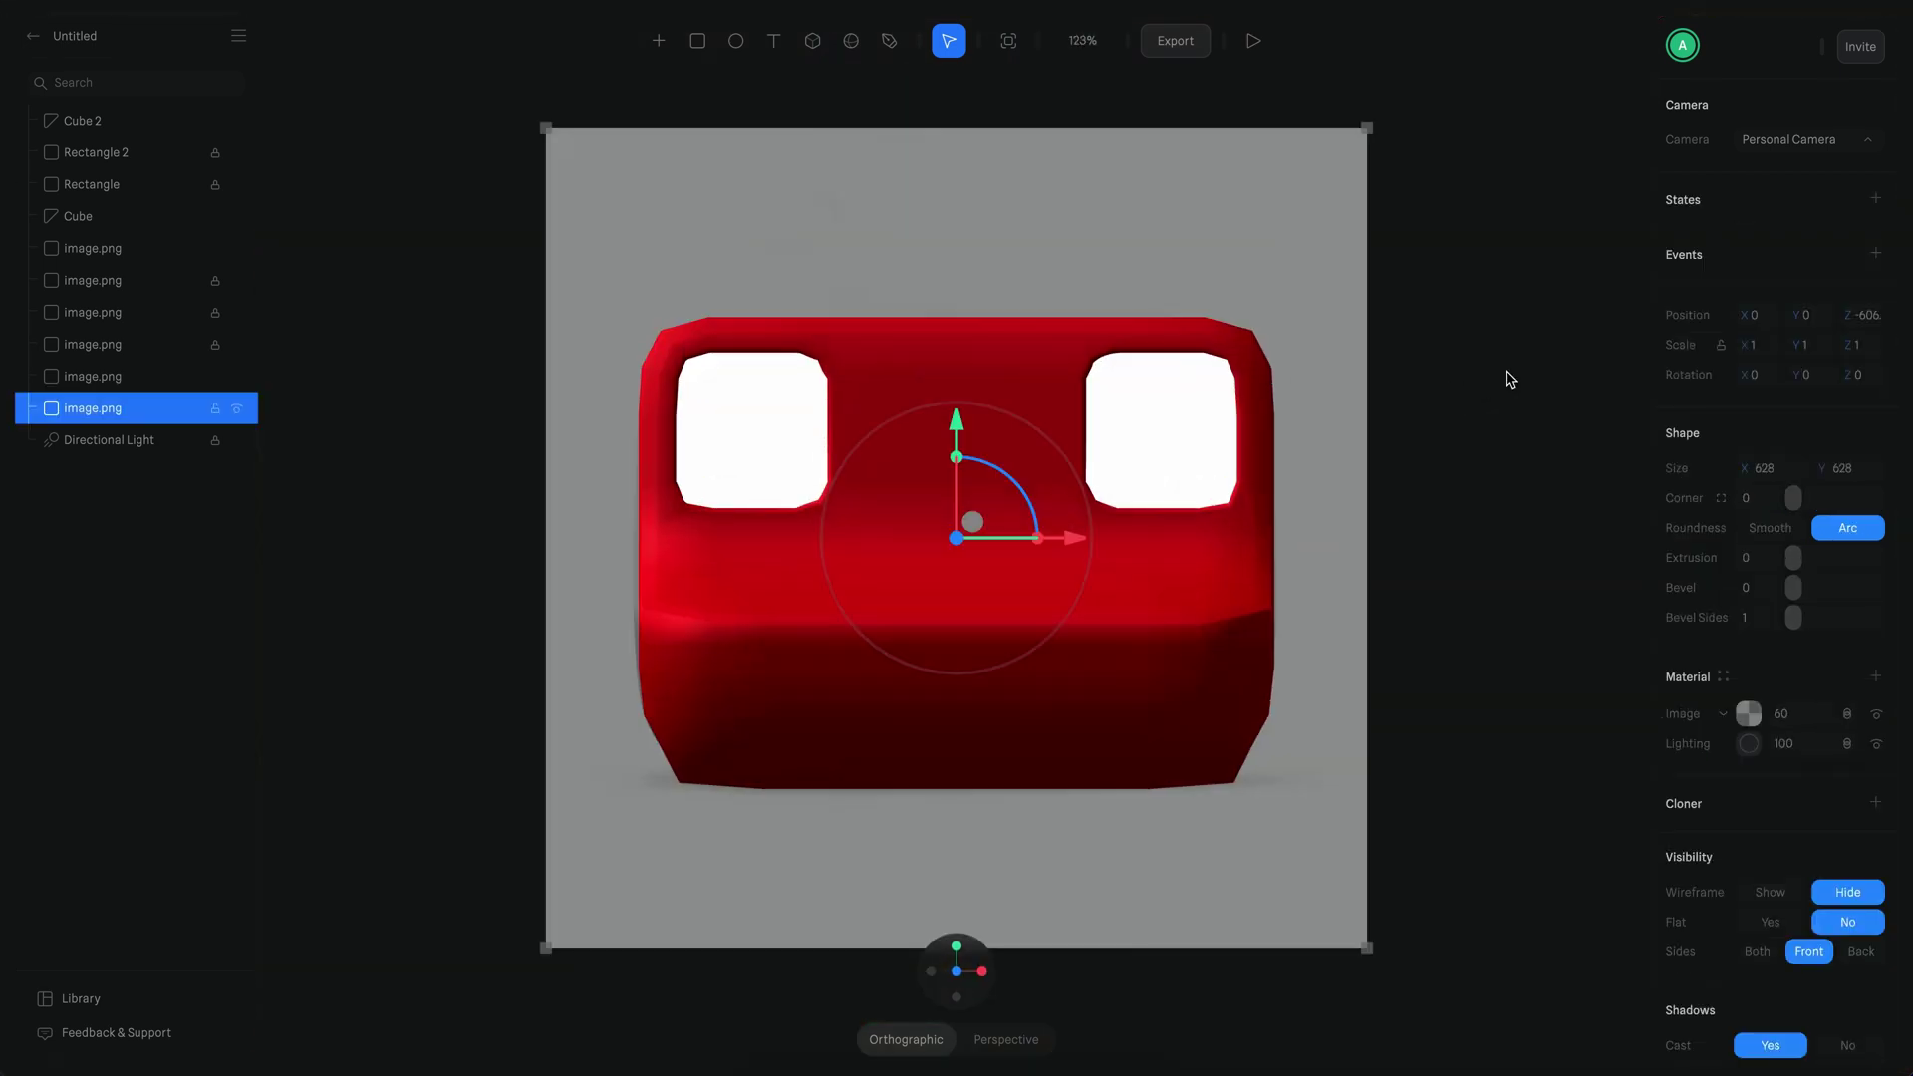
{"action": "double_click", "coordinate": [984, 341]}
{"action": "left_click", "coordinate": [883, 332], "text": "shift"}
{"action": "left_click_drag", "start_coordinate": [884, 333], "coordinate": [1206, 682]}
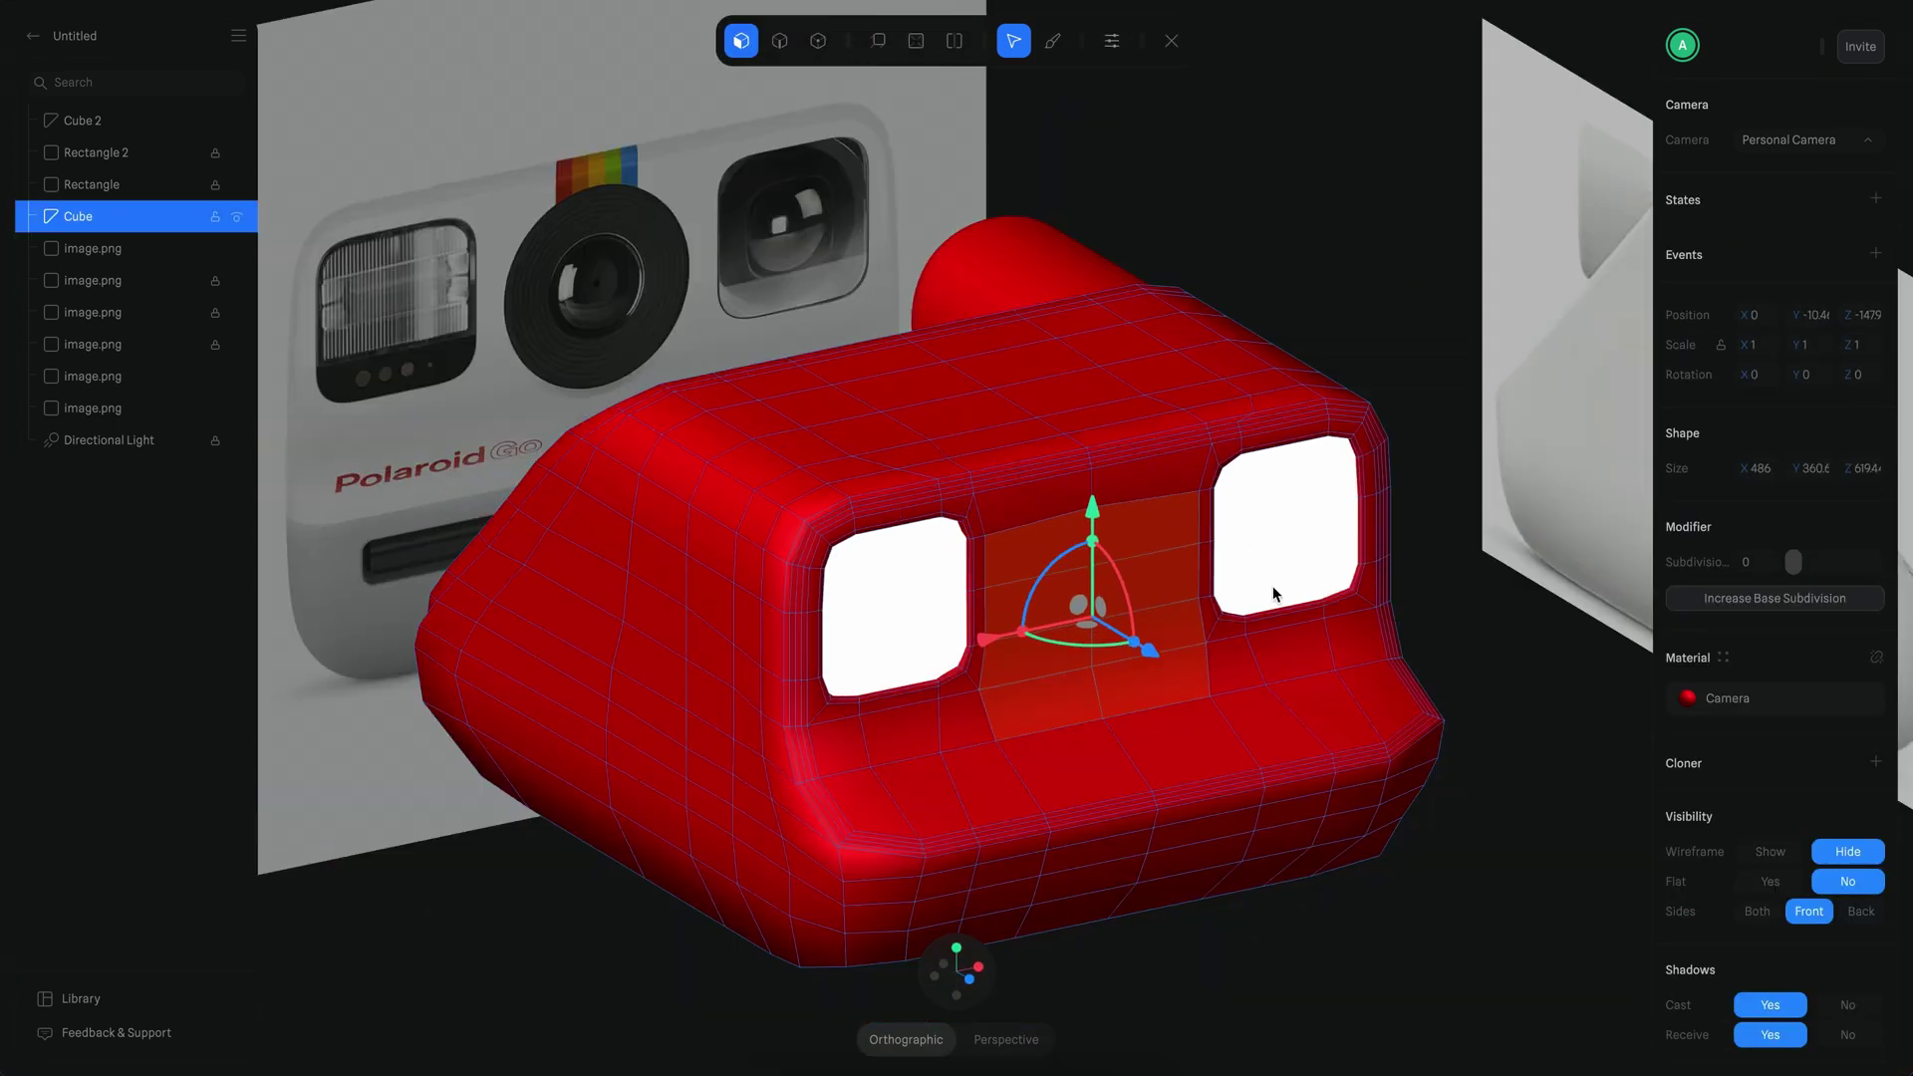
{"action": "scroll", "coordinate": [1102, 456], "scroll_direction": "up", "scroll_amount": 10}
{"action": "key", "text": "2"}
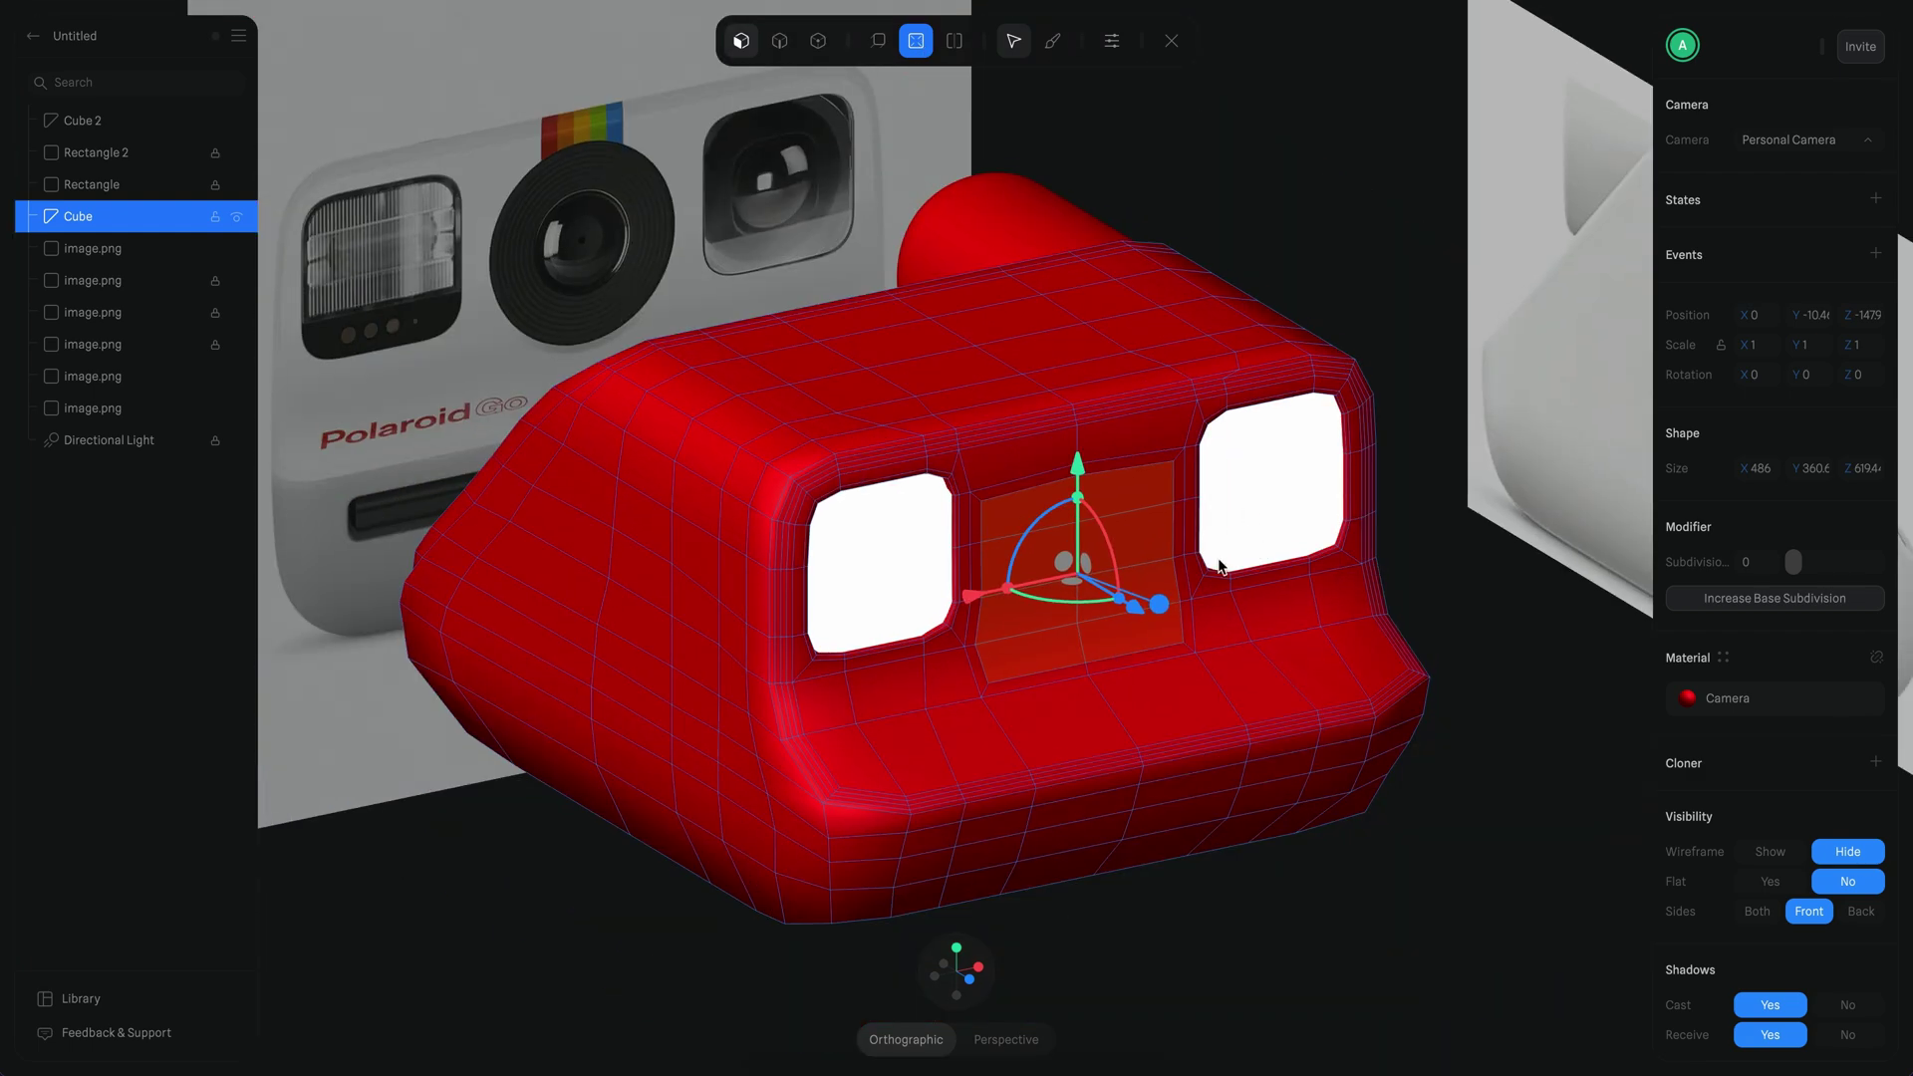
{"action": "key", "text": "Escape"}
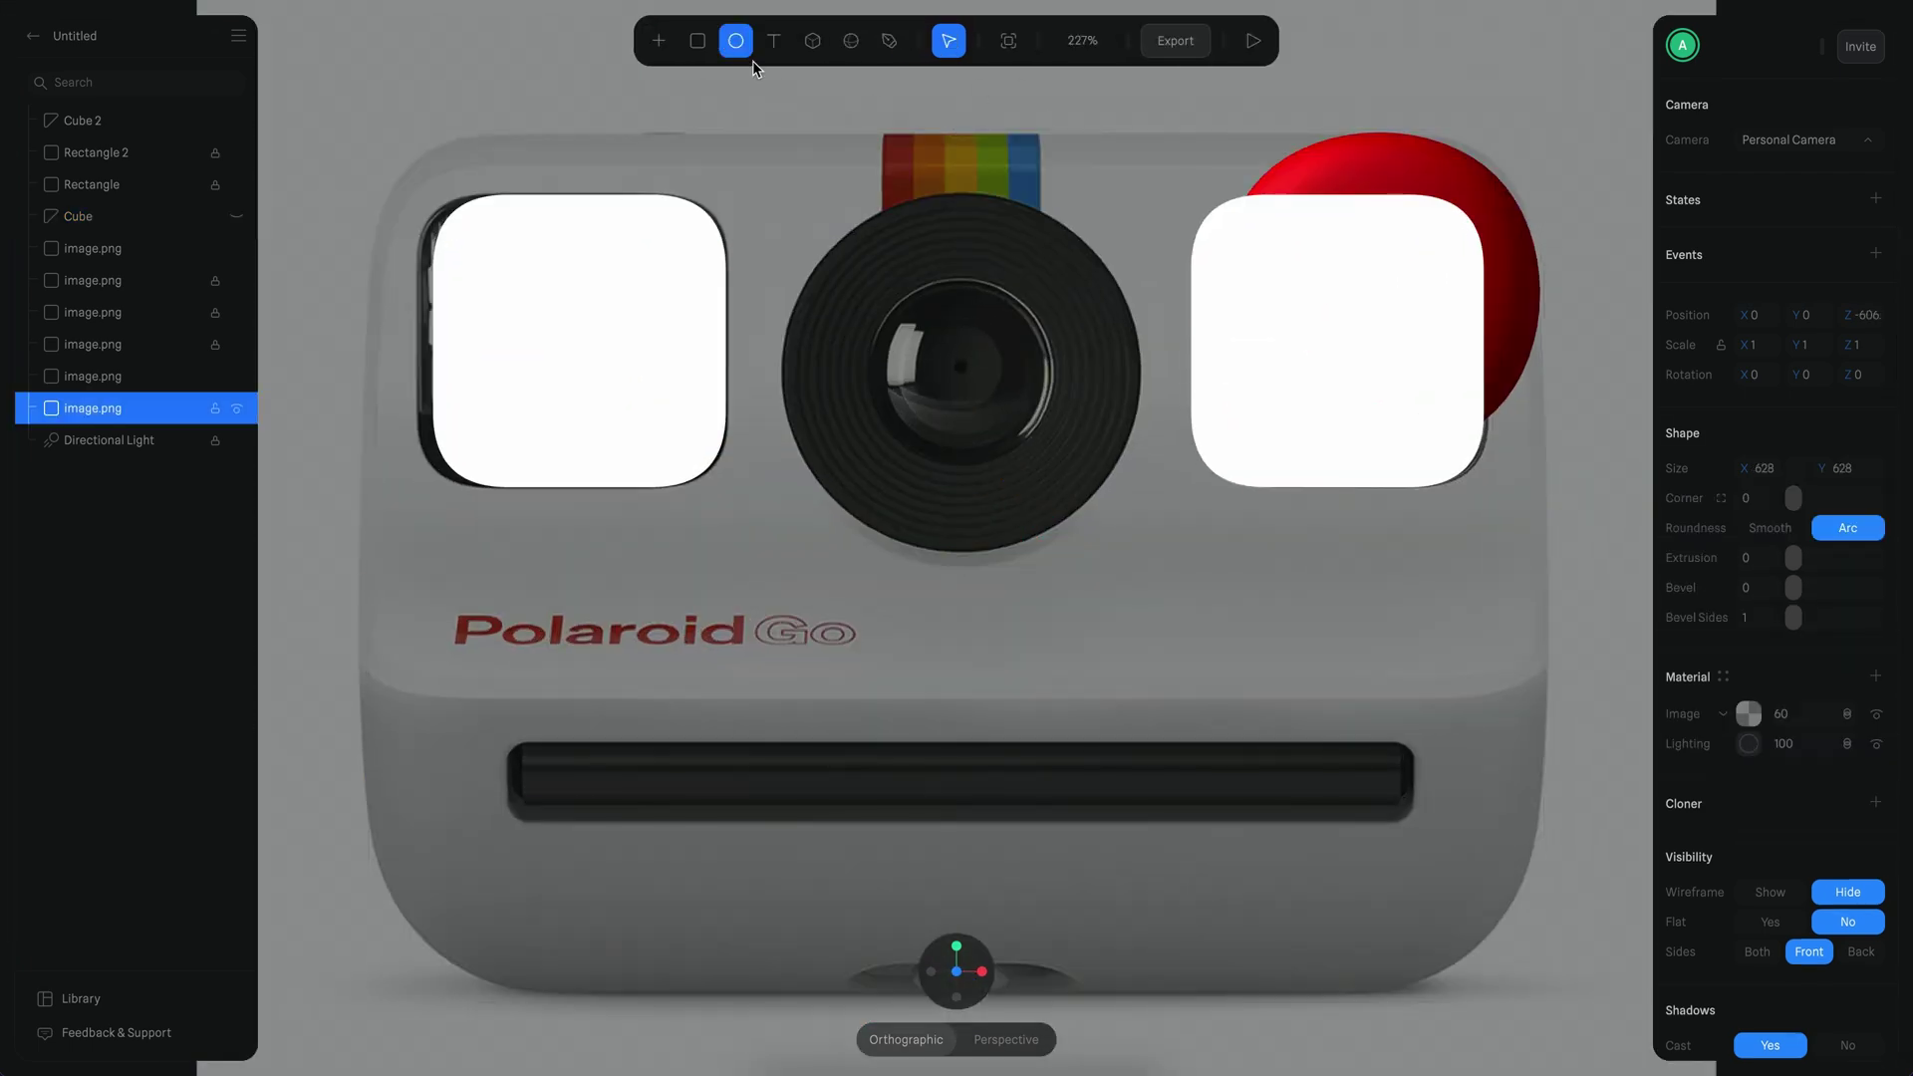
Step: Draw a circle about 150 units wide over the lens in the front reference and place it on the body's front face
{"action": "key", "text": "ctrl+v"}
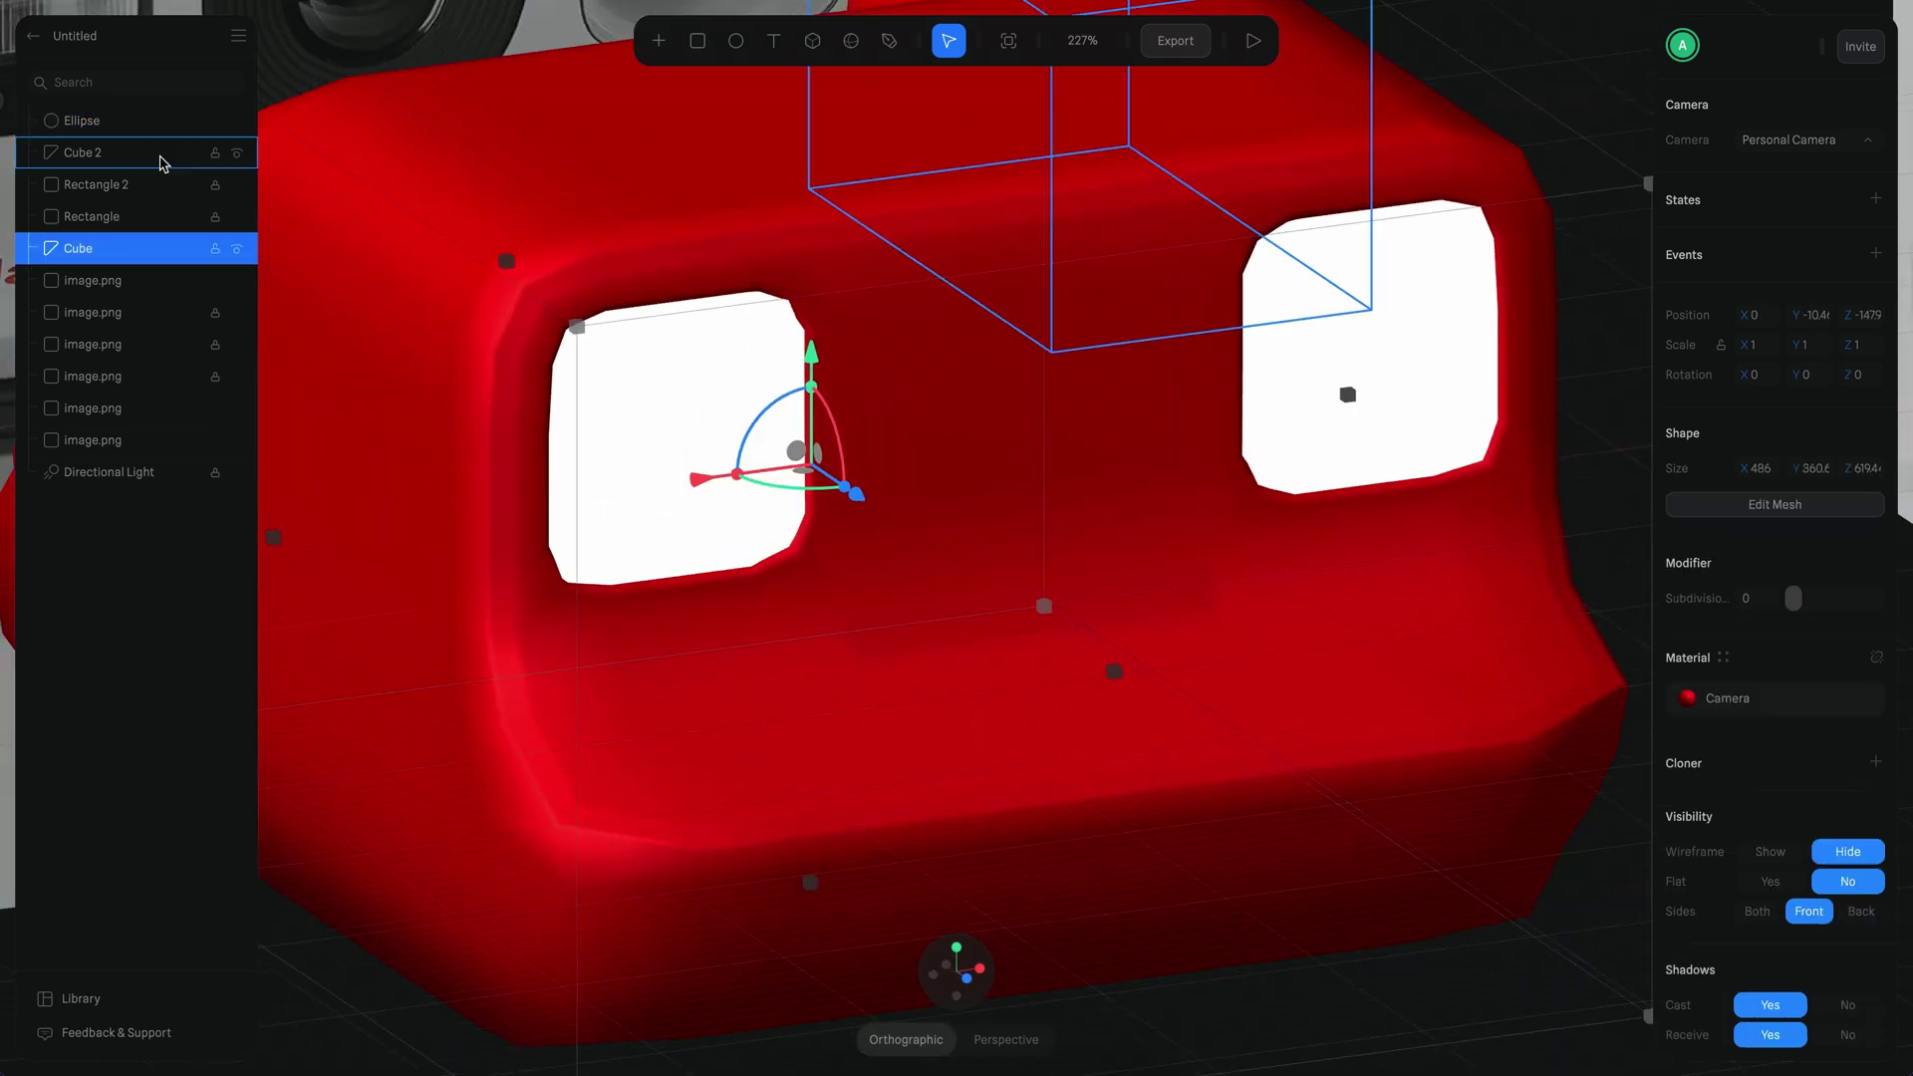
{"action": "key", "text": "ctrl+v"}
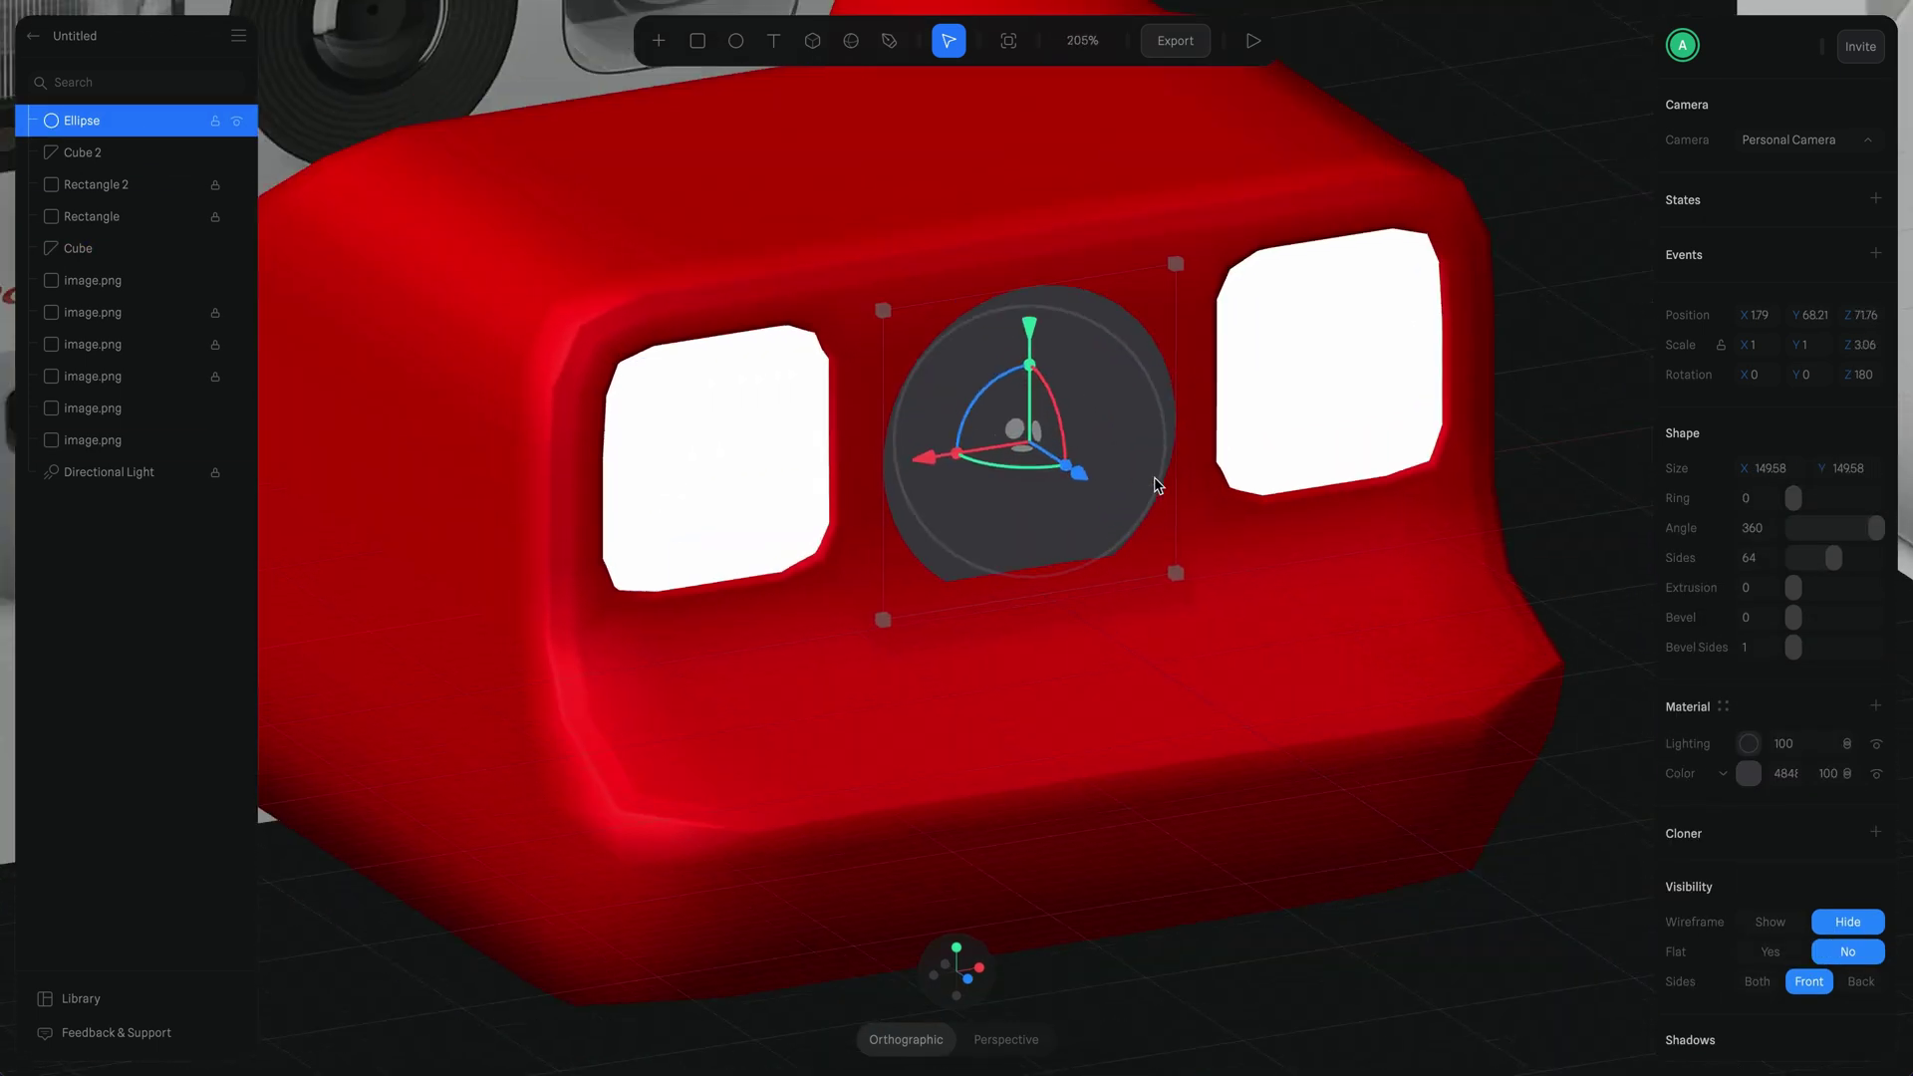
{"action": "scroll", "coordinate": [1100, 453], "scroll_direction": "up", "scroll_amount": 4}
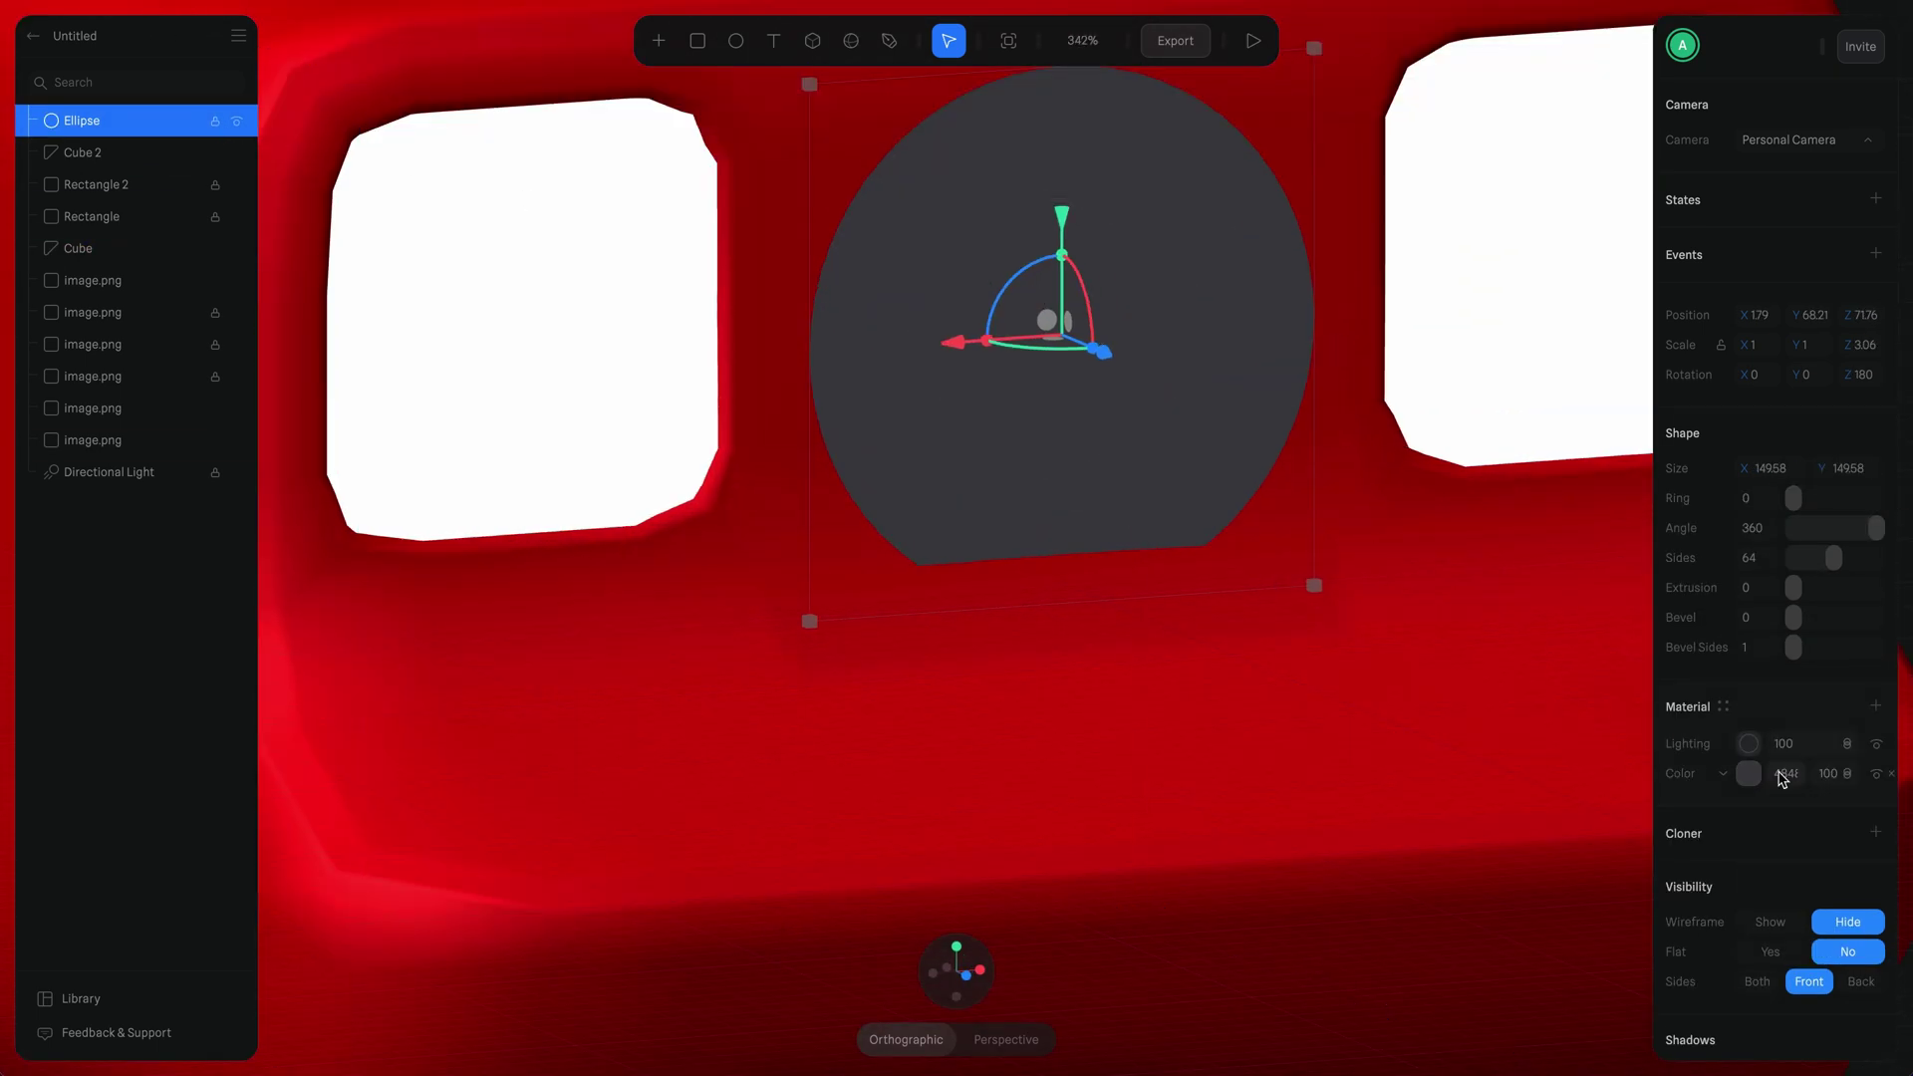
Step: Give the lens circle a near-black, semi-transparent color and open the camera body mesh for editing
{"action": "left_click", "coordinate": [1808, 773]}
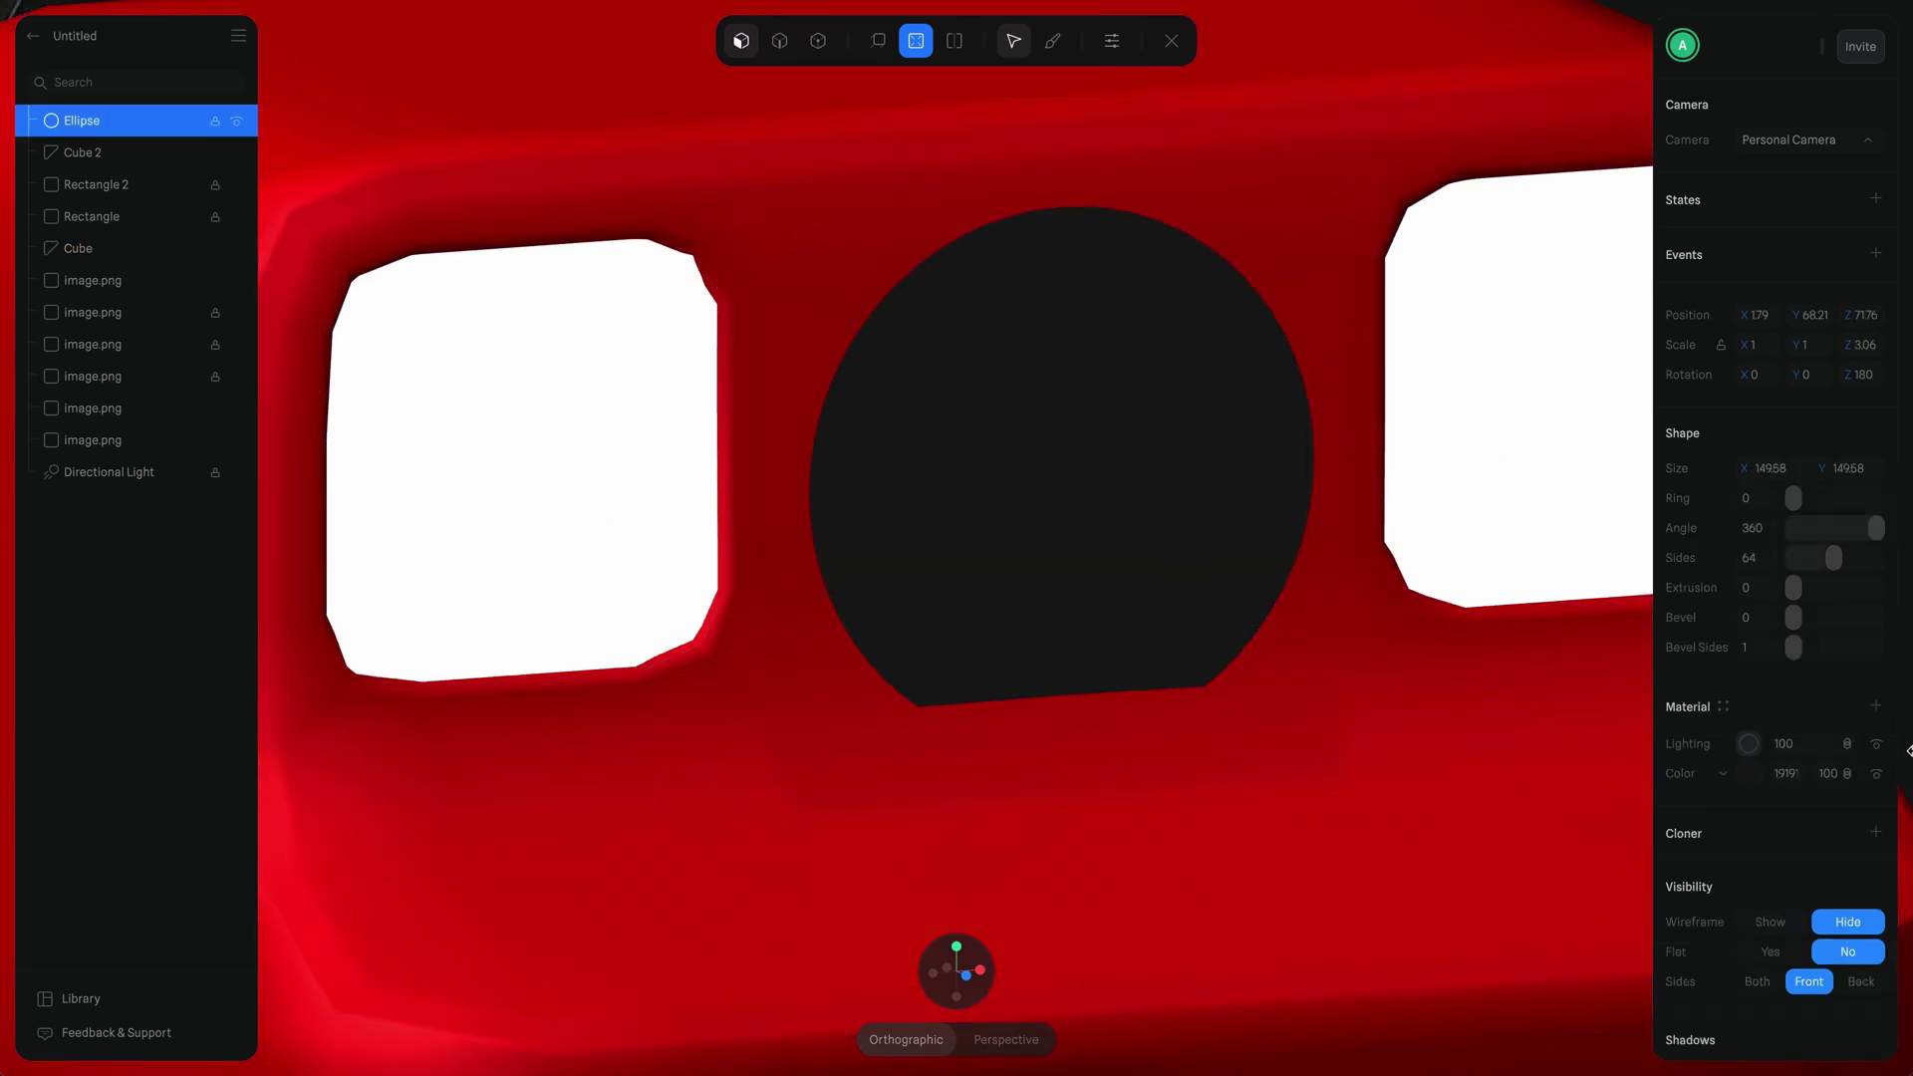
{"action": "left_click", "coordinate": [82, 151]}
{"action": "double_click", "coordinate": [904, 212]}
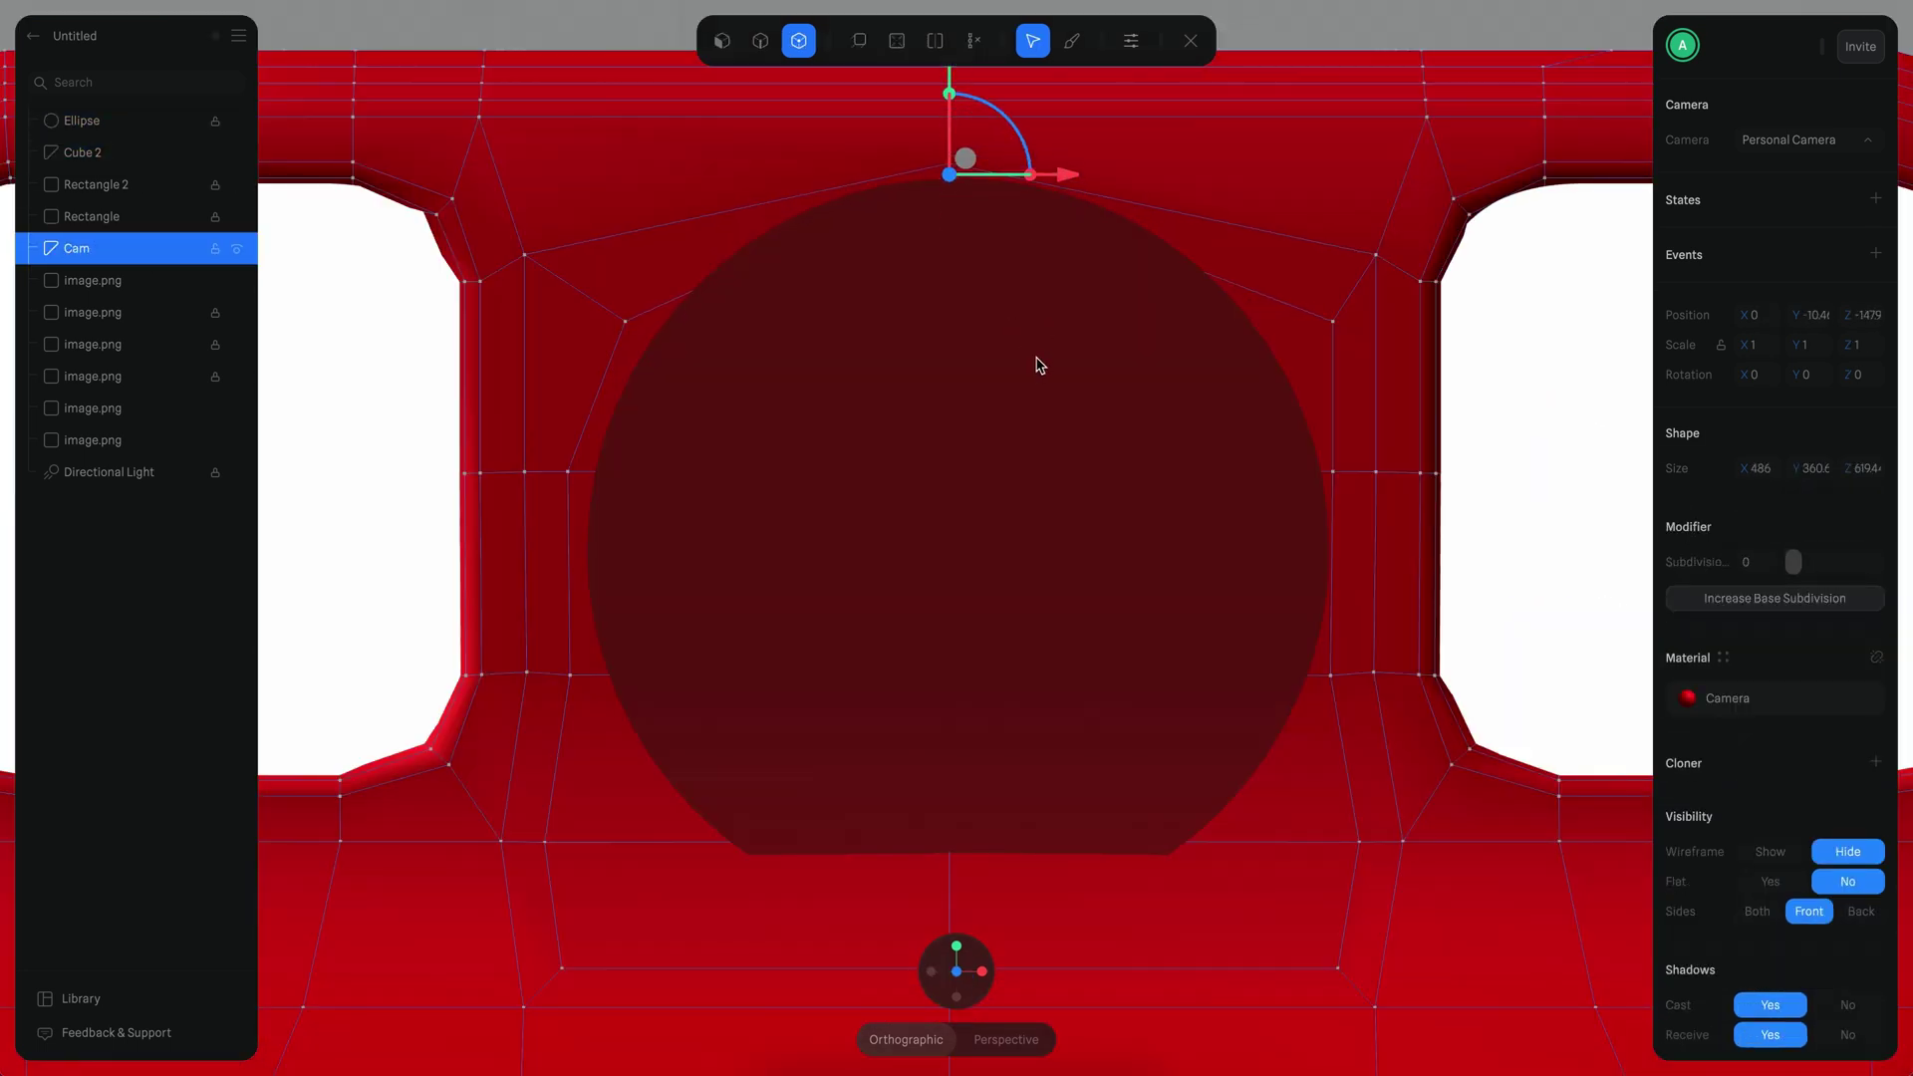
Step: Move the upper and lower inset vertices in symmetric pairs so their outline follows the lens circle
{"action": "left_click", "coordinate": [1375, 255], "text": "shift"}
{"action": "left_click", "coordinate": [1333, 321]}
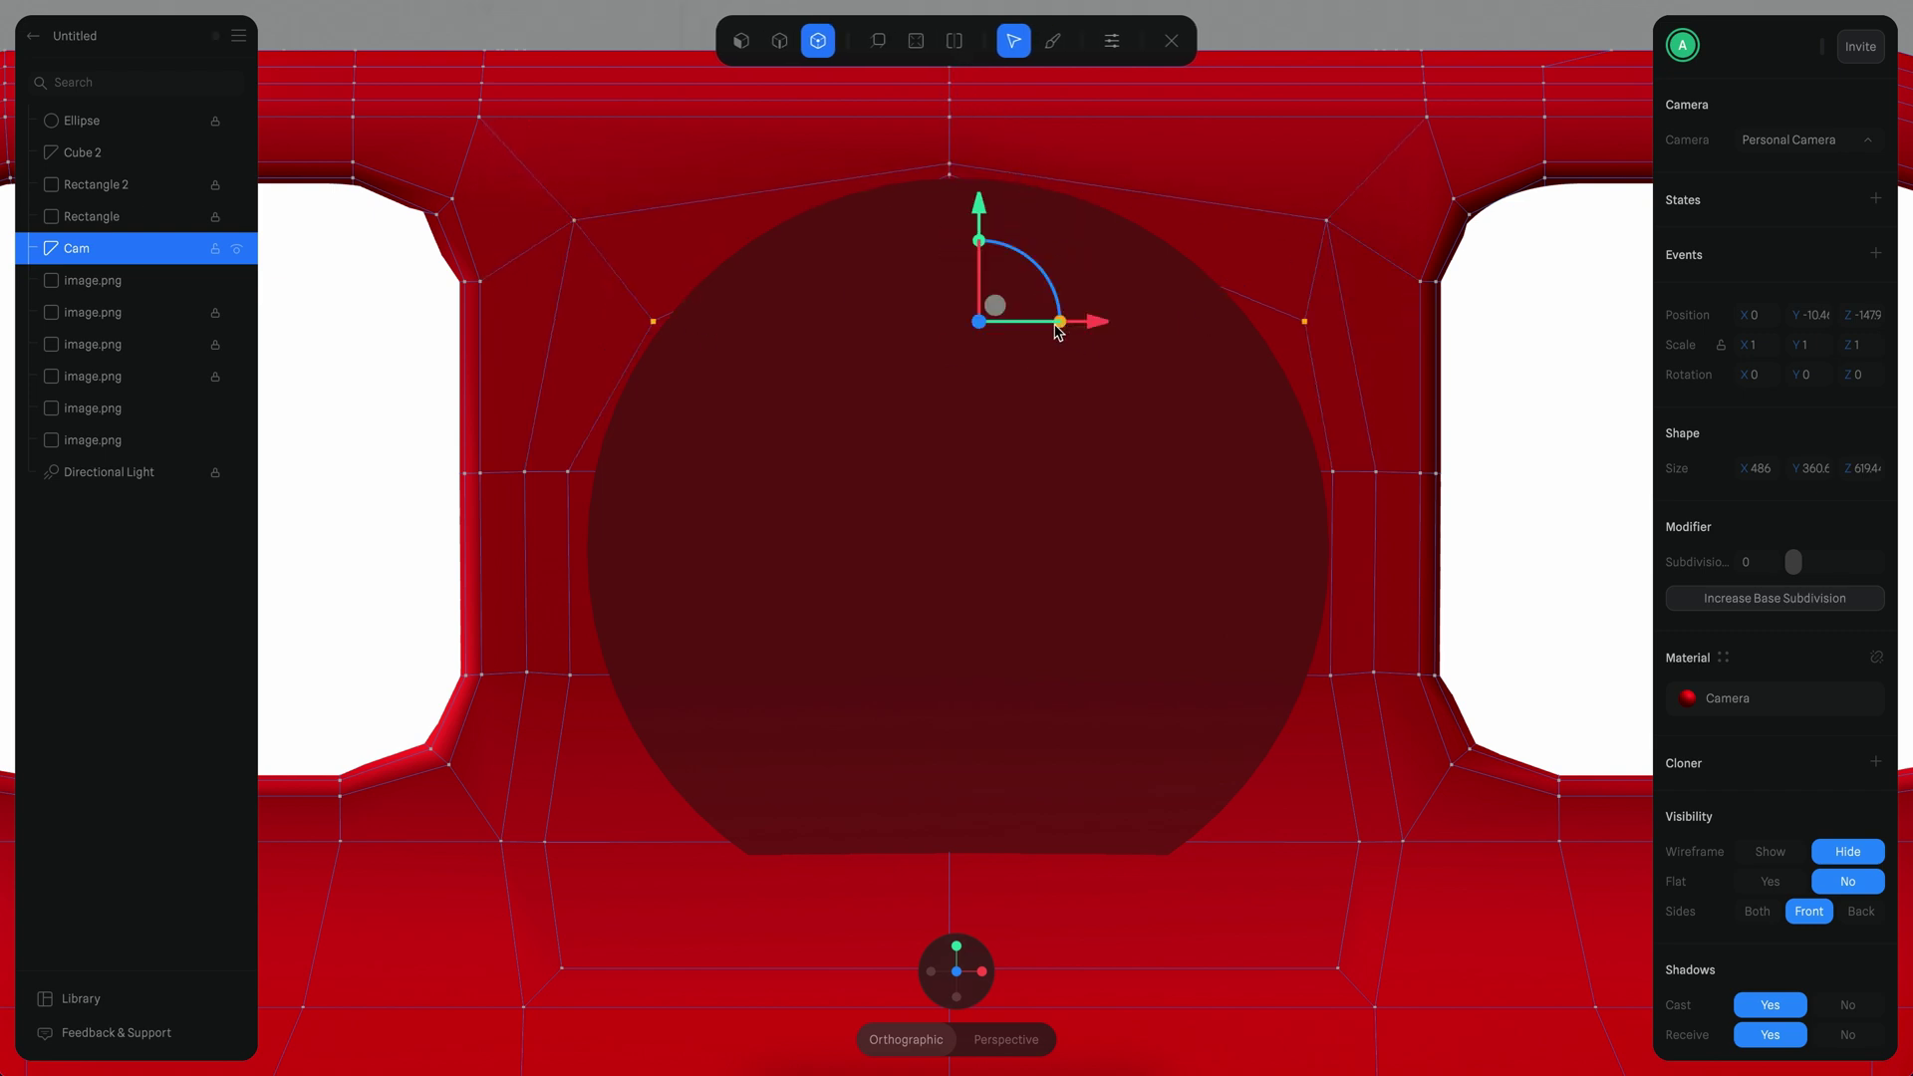
{"action": "right_click_drag", "start_coordinate": [1091, 306], "coordinate": [1048, 745]}
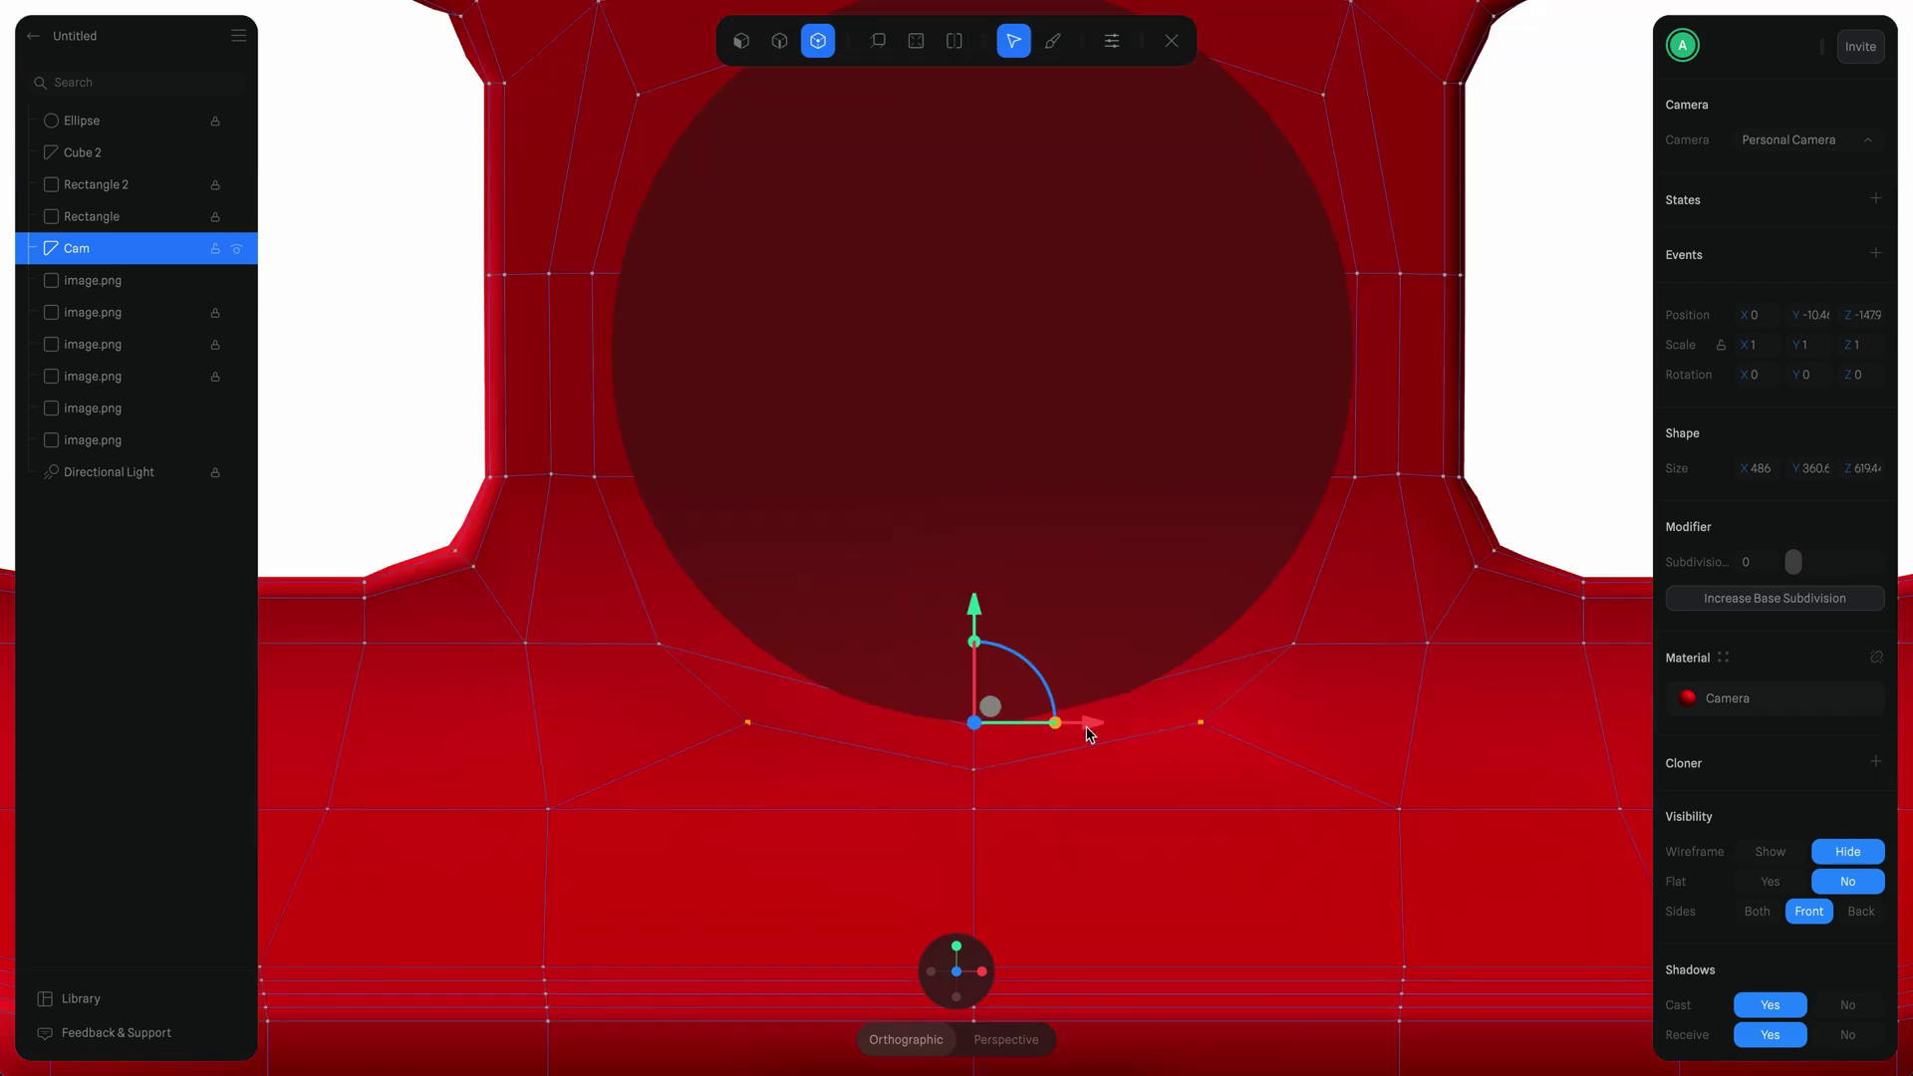
{"action": "left_click_drag", "start_coordinate": [1001, 635], "coordinate": [1104, 647]}
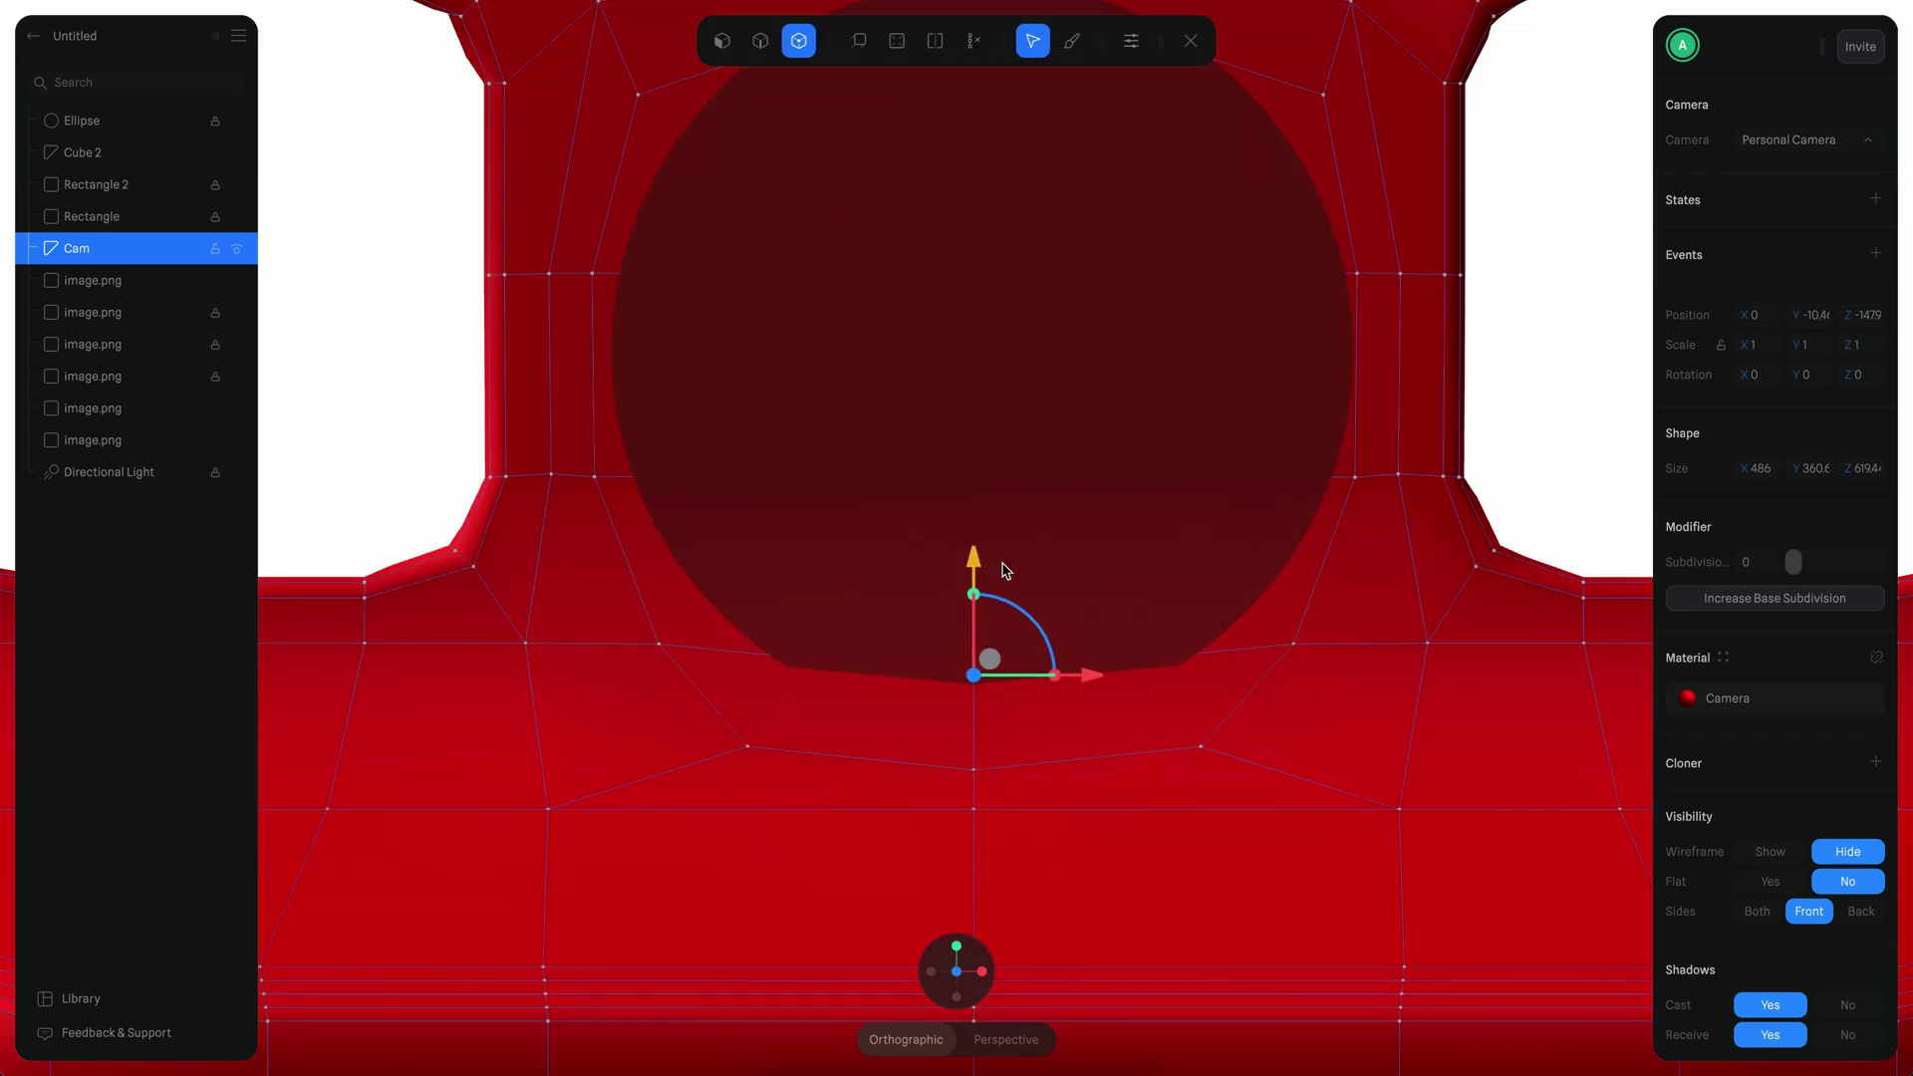
Step: Extrude the faces behind the lens circle slightly inward and set the body's subdivision to 3
{"action": "right_click_drag", "start_coordinate": [1006, 570], "coordinate": [1291, 550]}
{"action": "right_click_drag", "start_coordinate": [641, 342], "coordinate": [982, 452]}
{"action": "key", "text": "Escape"}
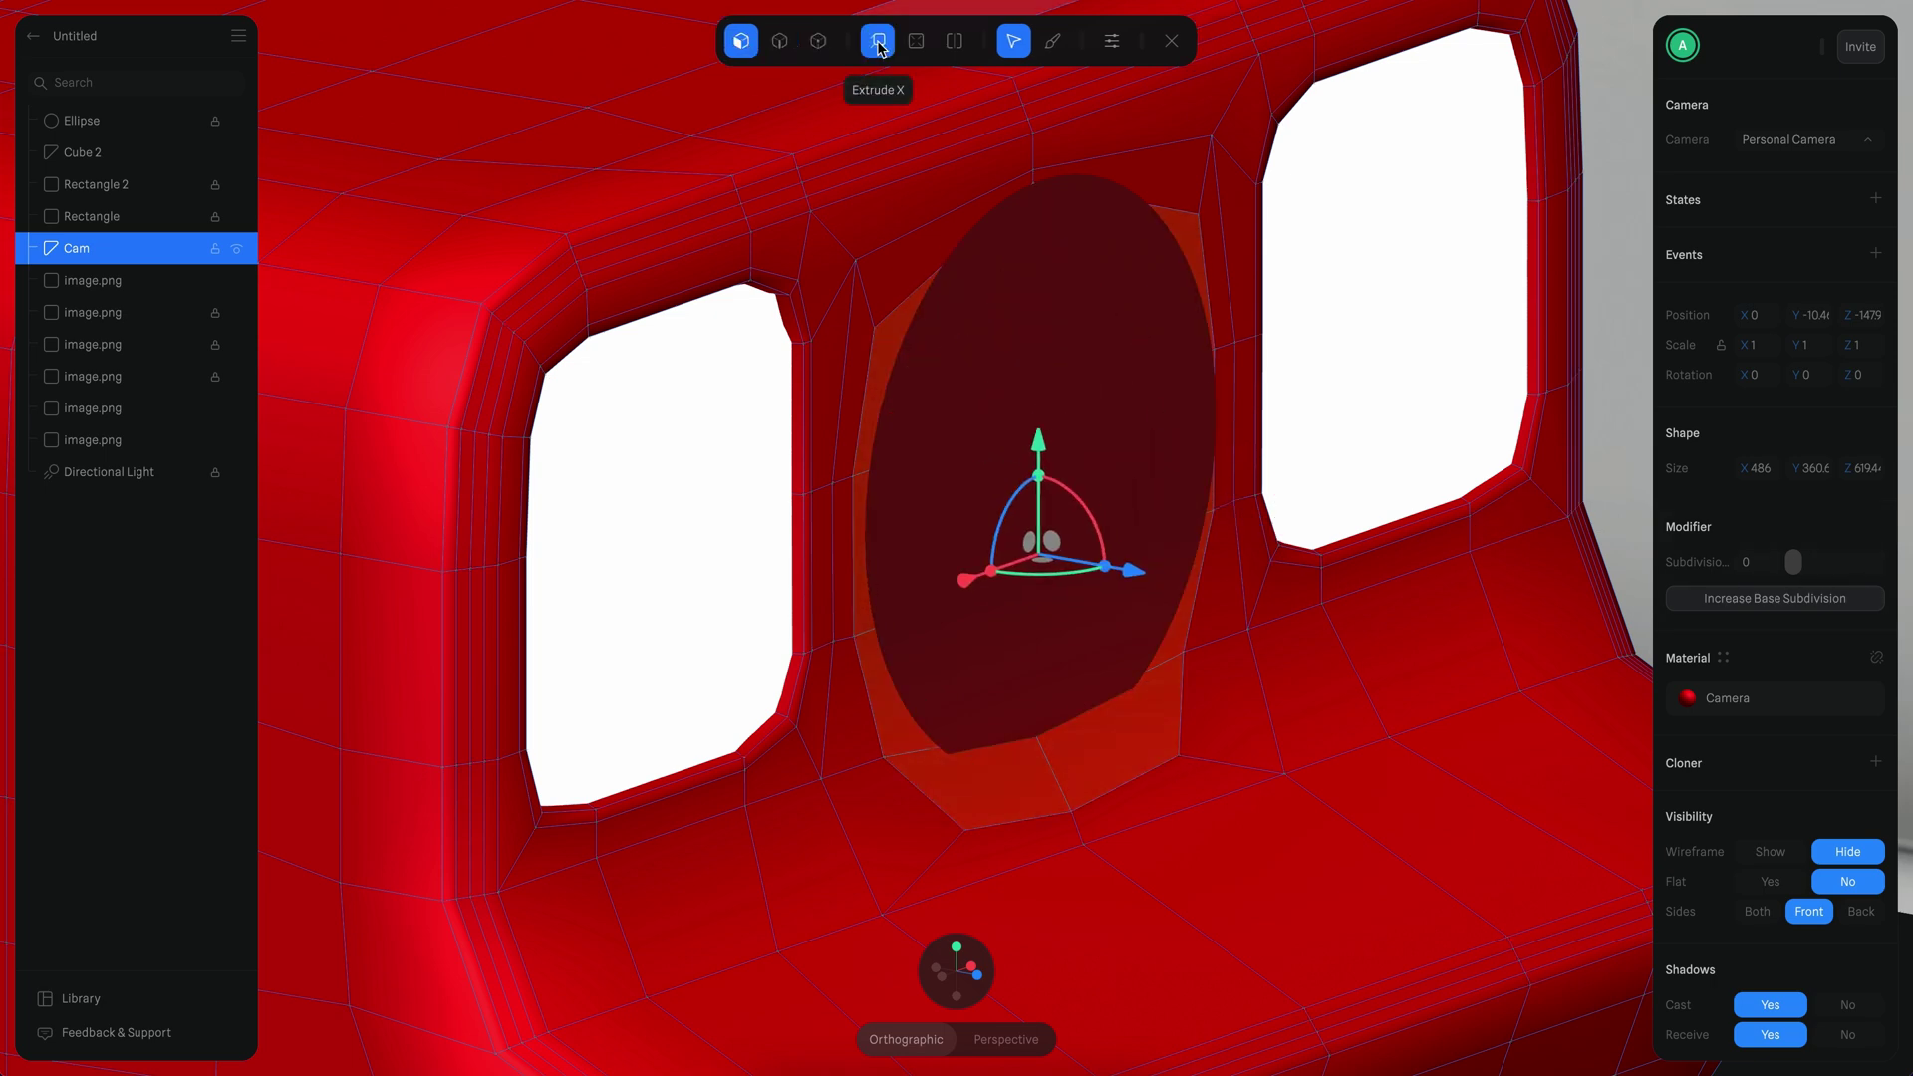
{"action": "left_click", "coordinate": [878, 42]}
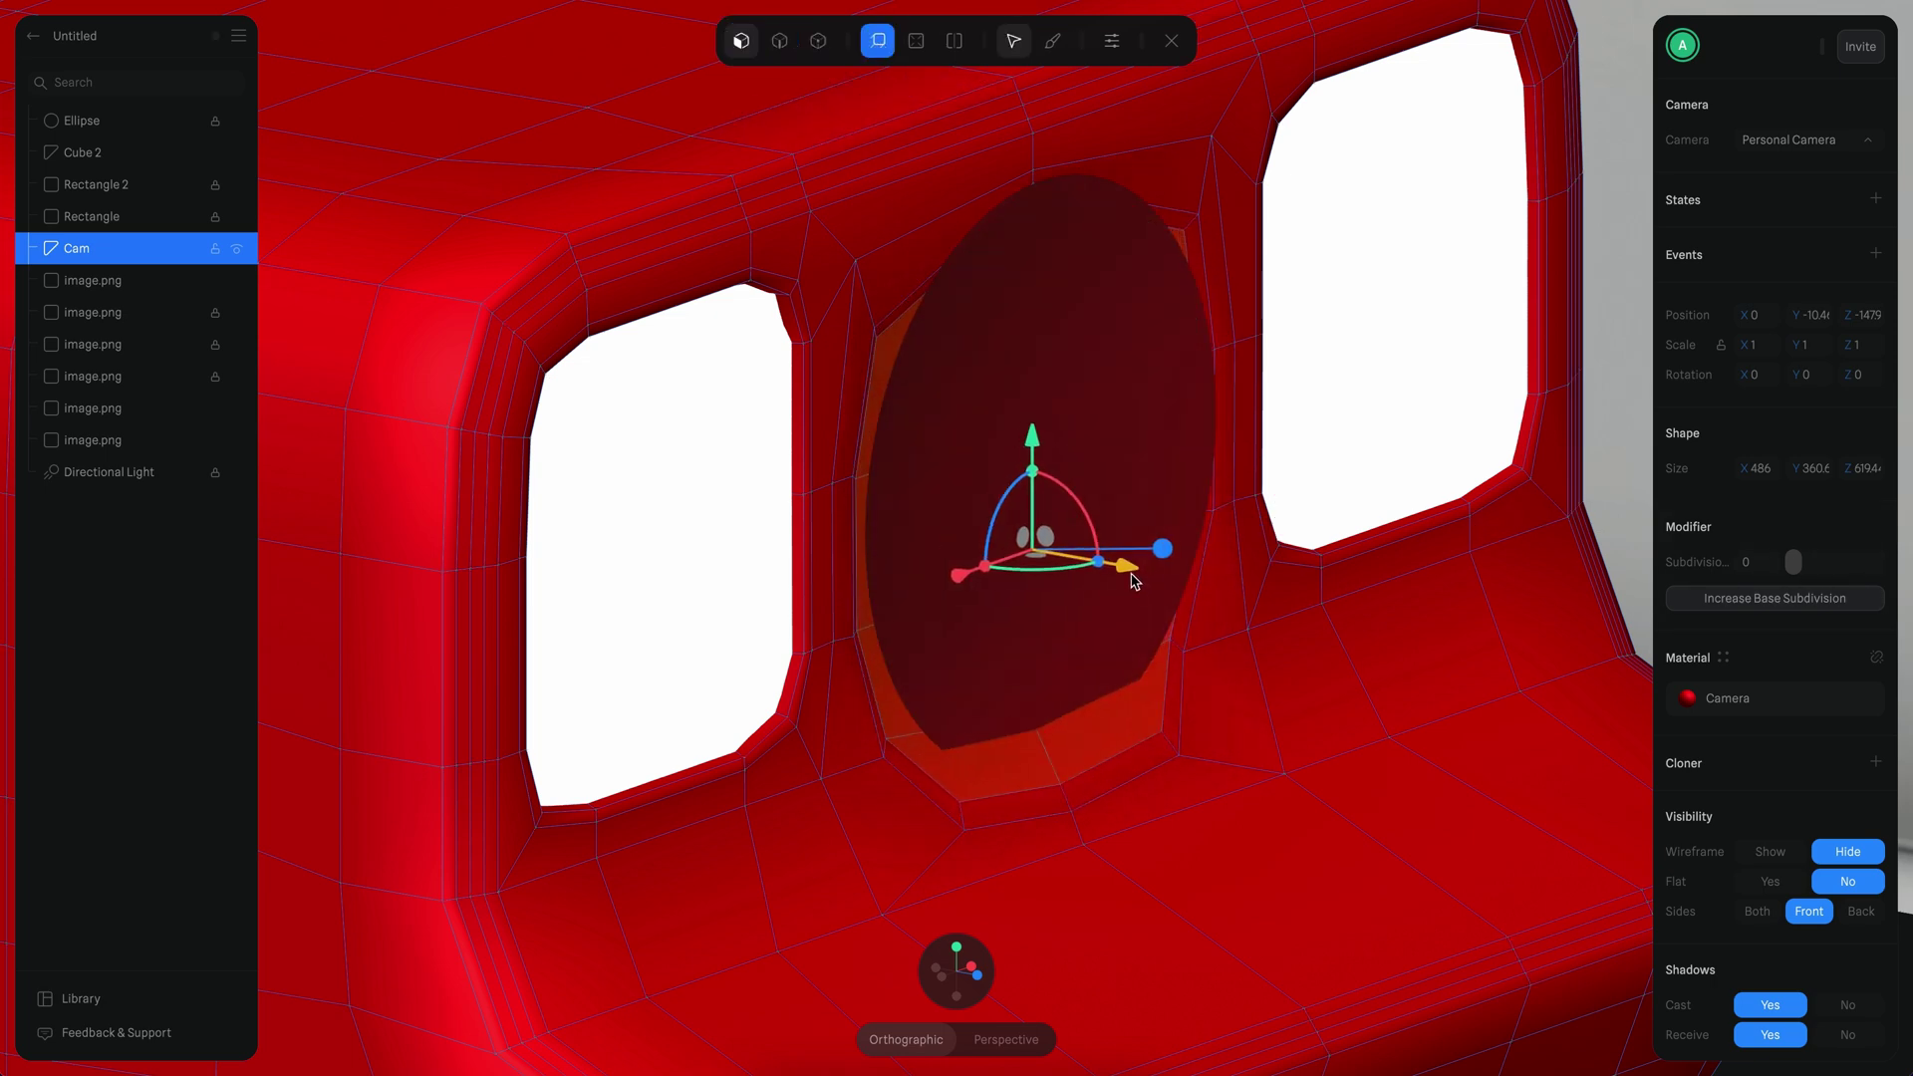
{"action": "right_click_drag", "start_coordinate": [1137, 582], "coordinate": [1869, 705]}
{"action": "left_click_drag", "start_coordinate": [1793, 562], "coordinate": [1842, 562]}
{"action": "right_click_drag", "start_coordinate": [1444, 747], "coordinate": [1145, 781]}
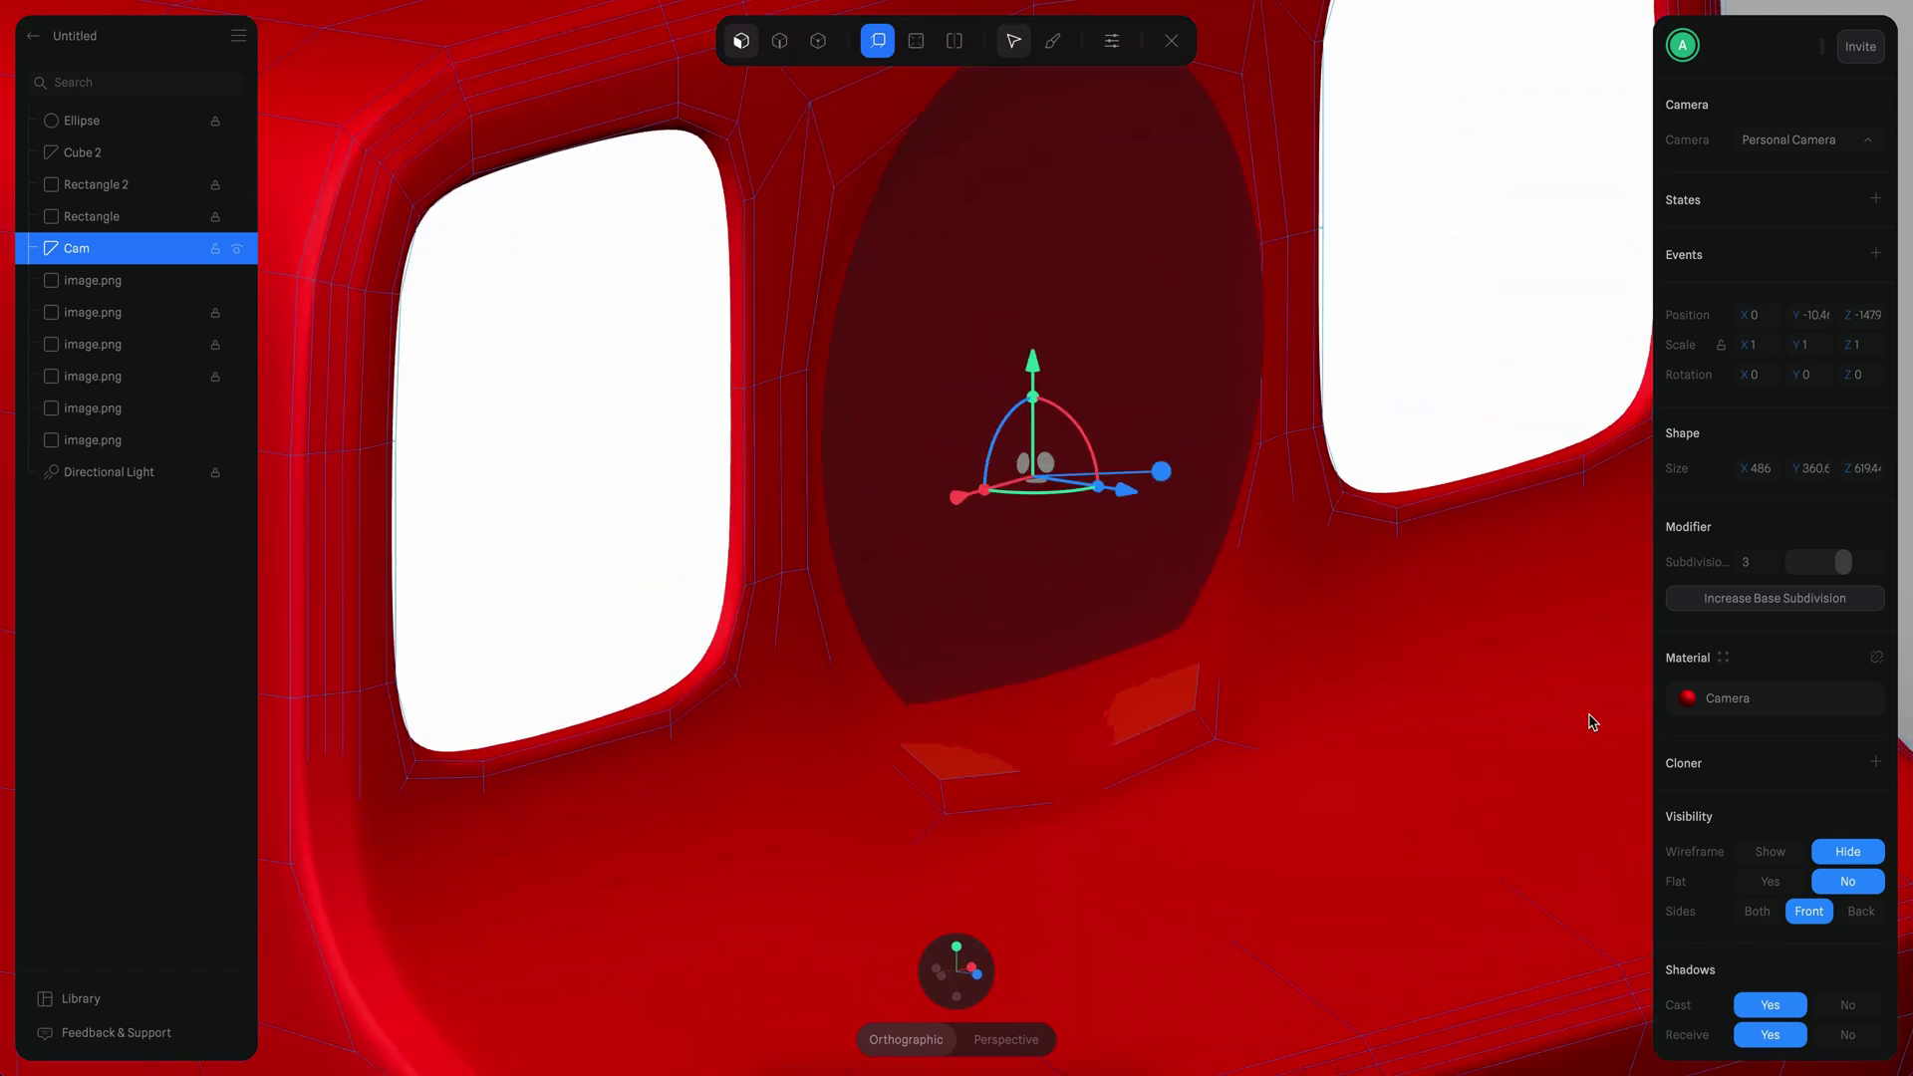
{"action": "key", "text": "Escape"}
Step: At subdivision 0, reposition the lower and side rim vertices of the lens recess to match the circle in the side and front views
{"action": "key", "text": "1"}
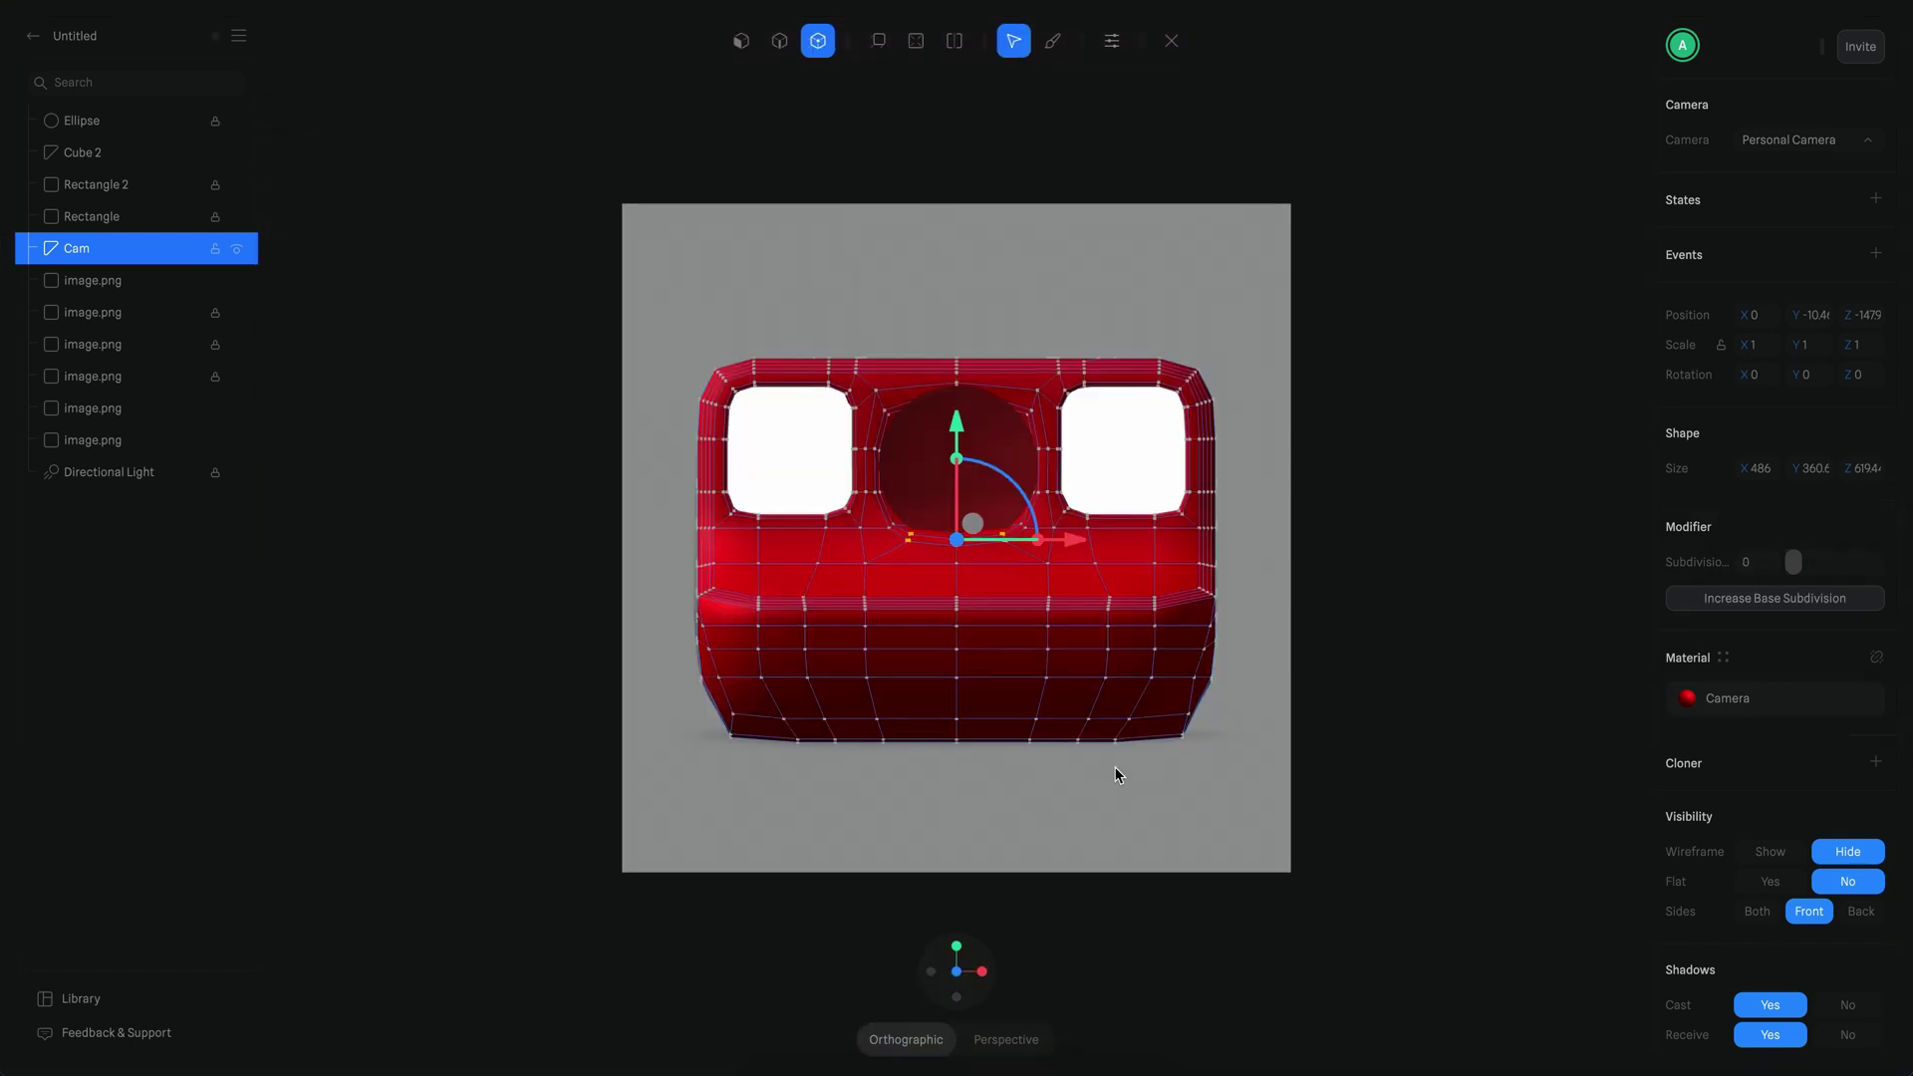
{"action": "scroll", "coordinate": [1091, 561], "scroll_direction": "up", "scroll_amount": 5}
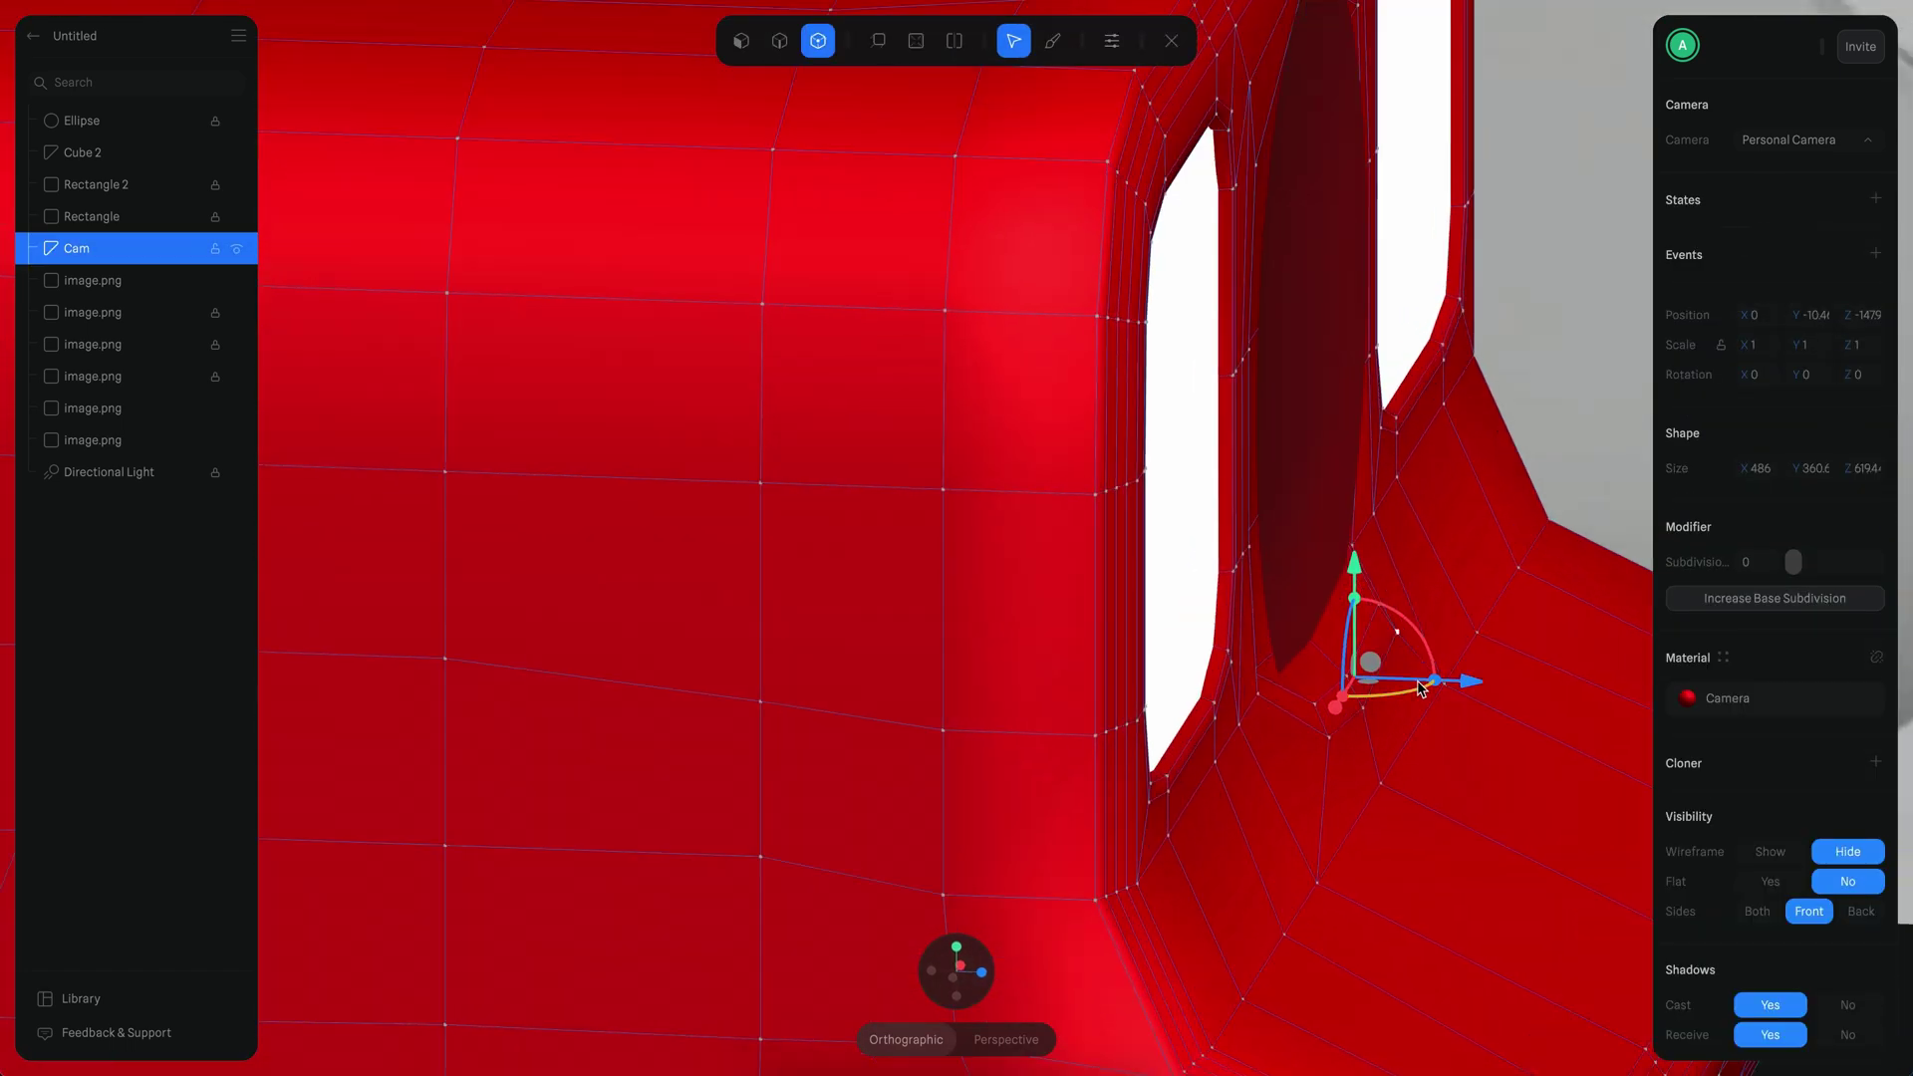
{"action": "key", "text": "3"}
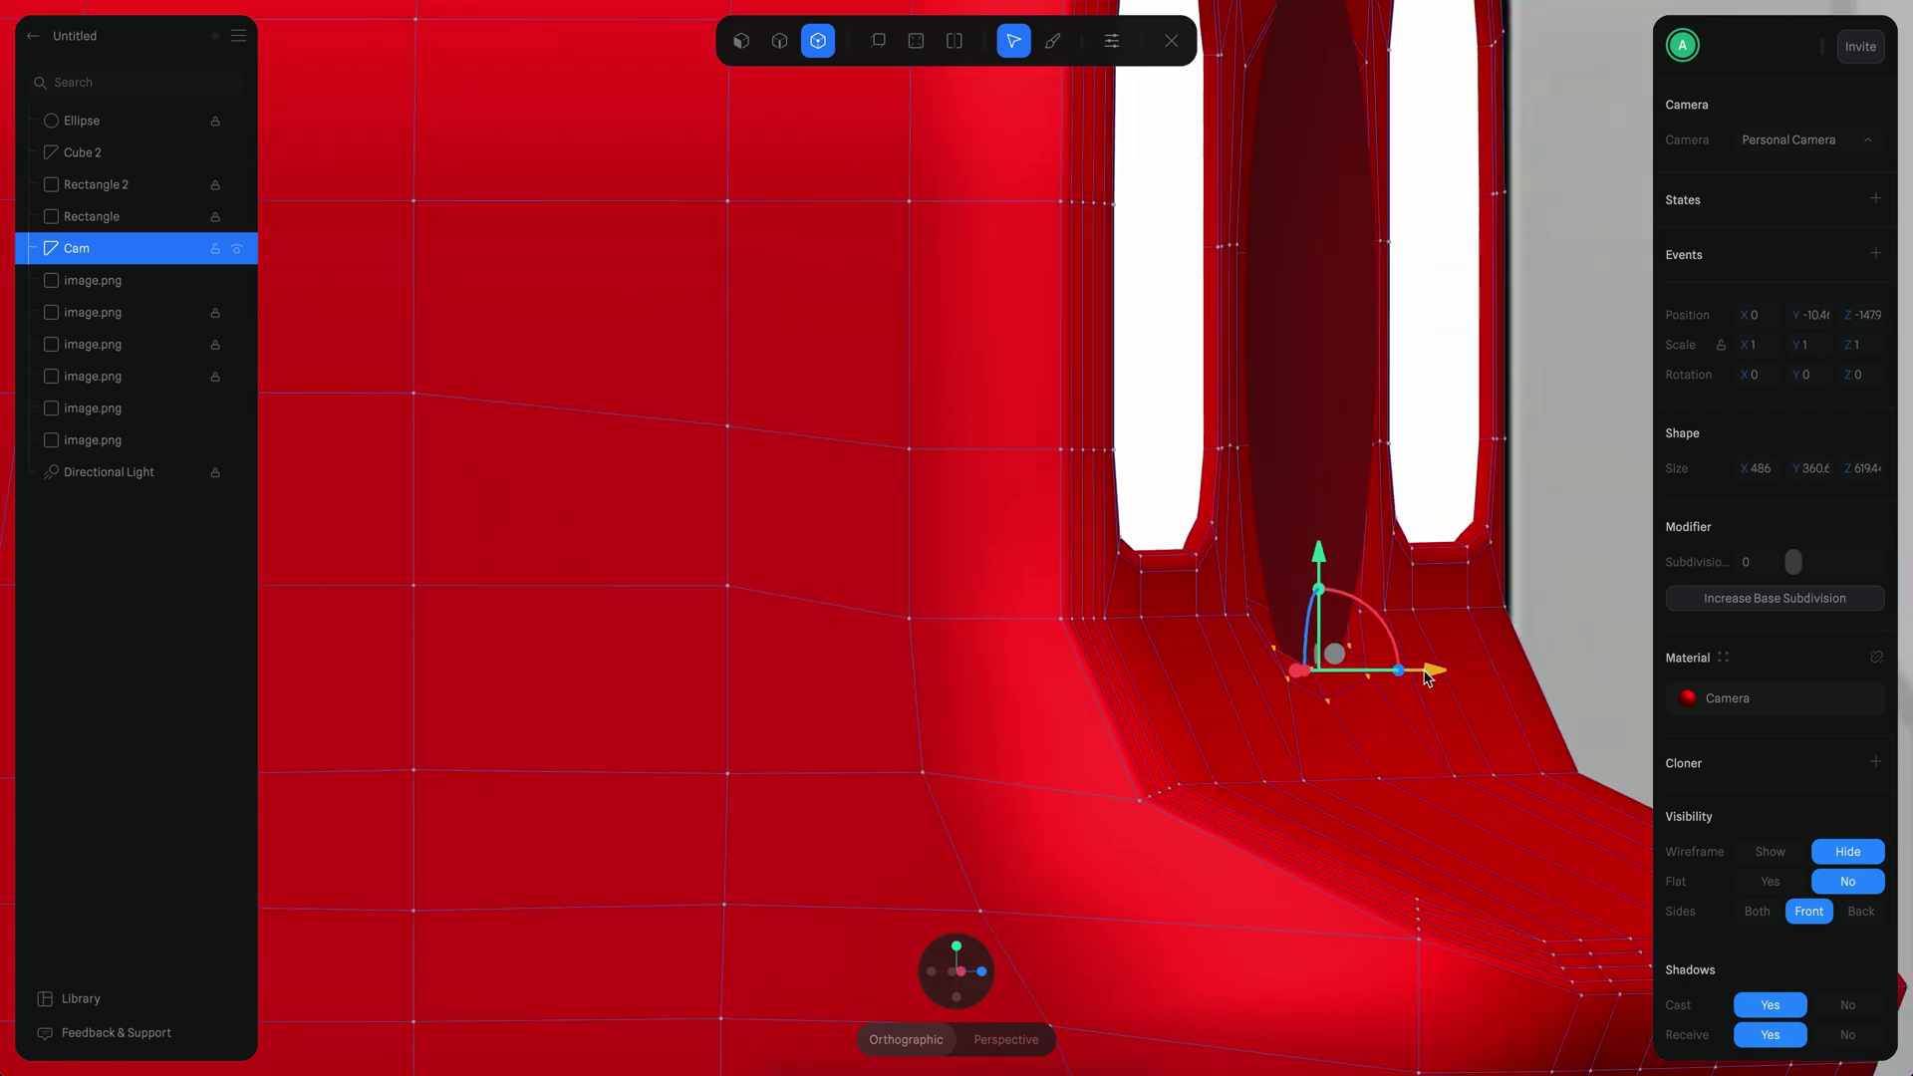
{"action": "key", "text": "1"}
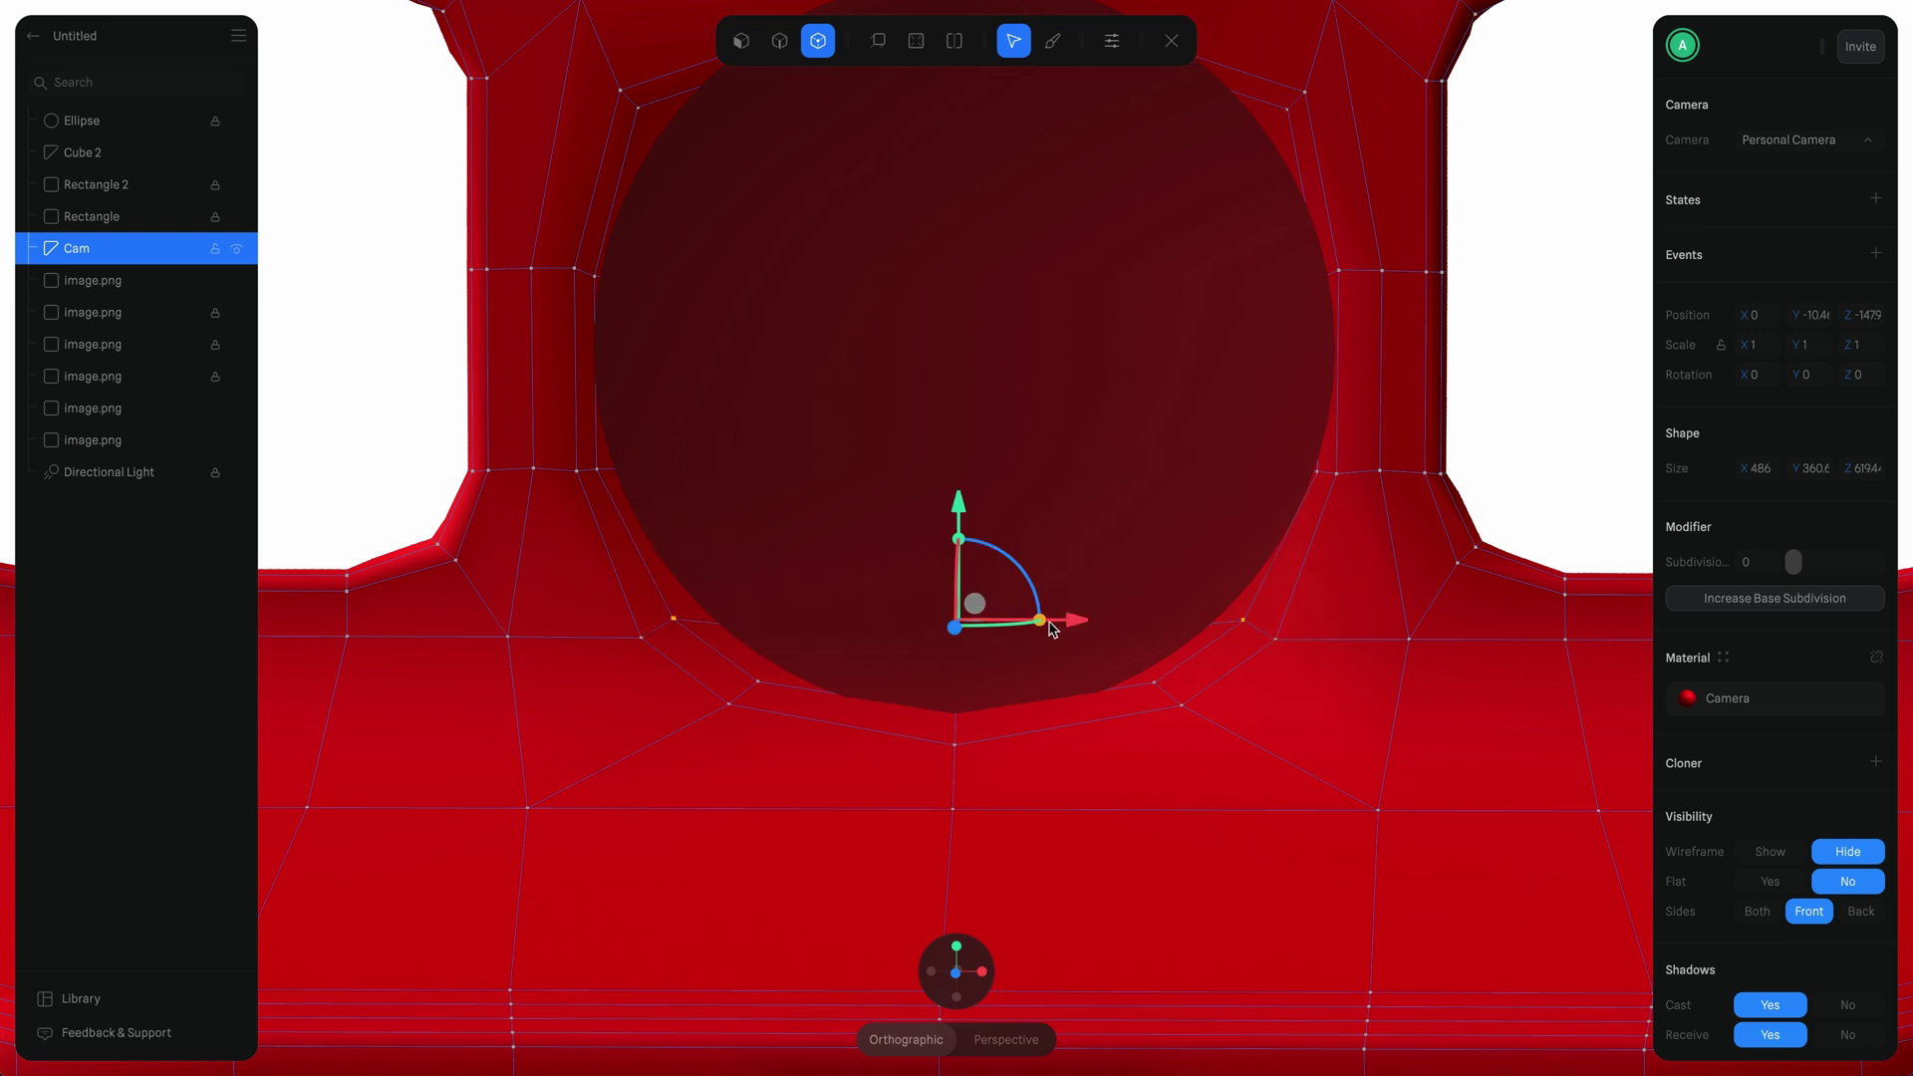
{"action": "left_click", "coordinate": [765, 620]}
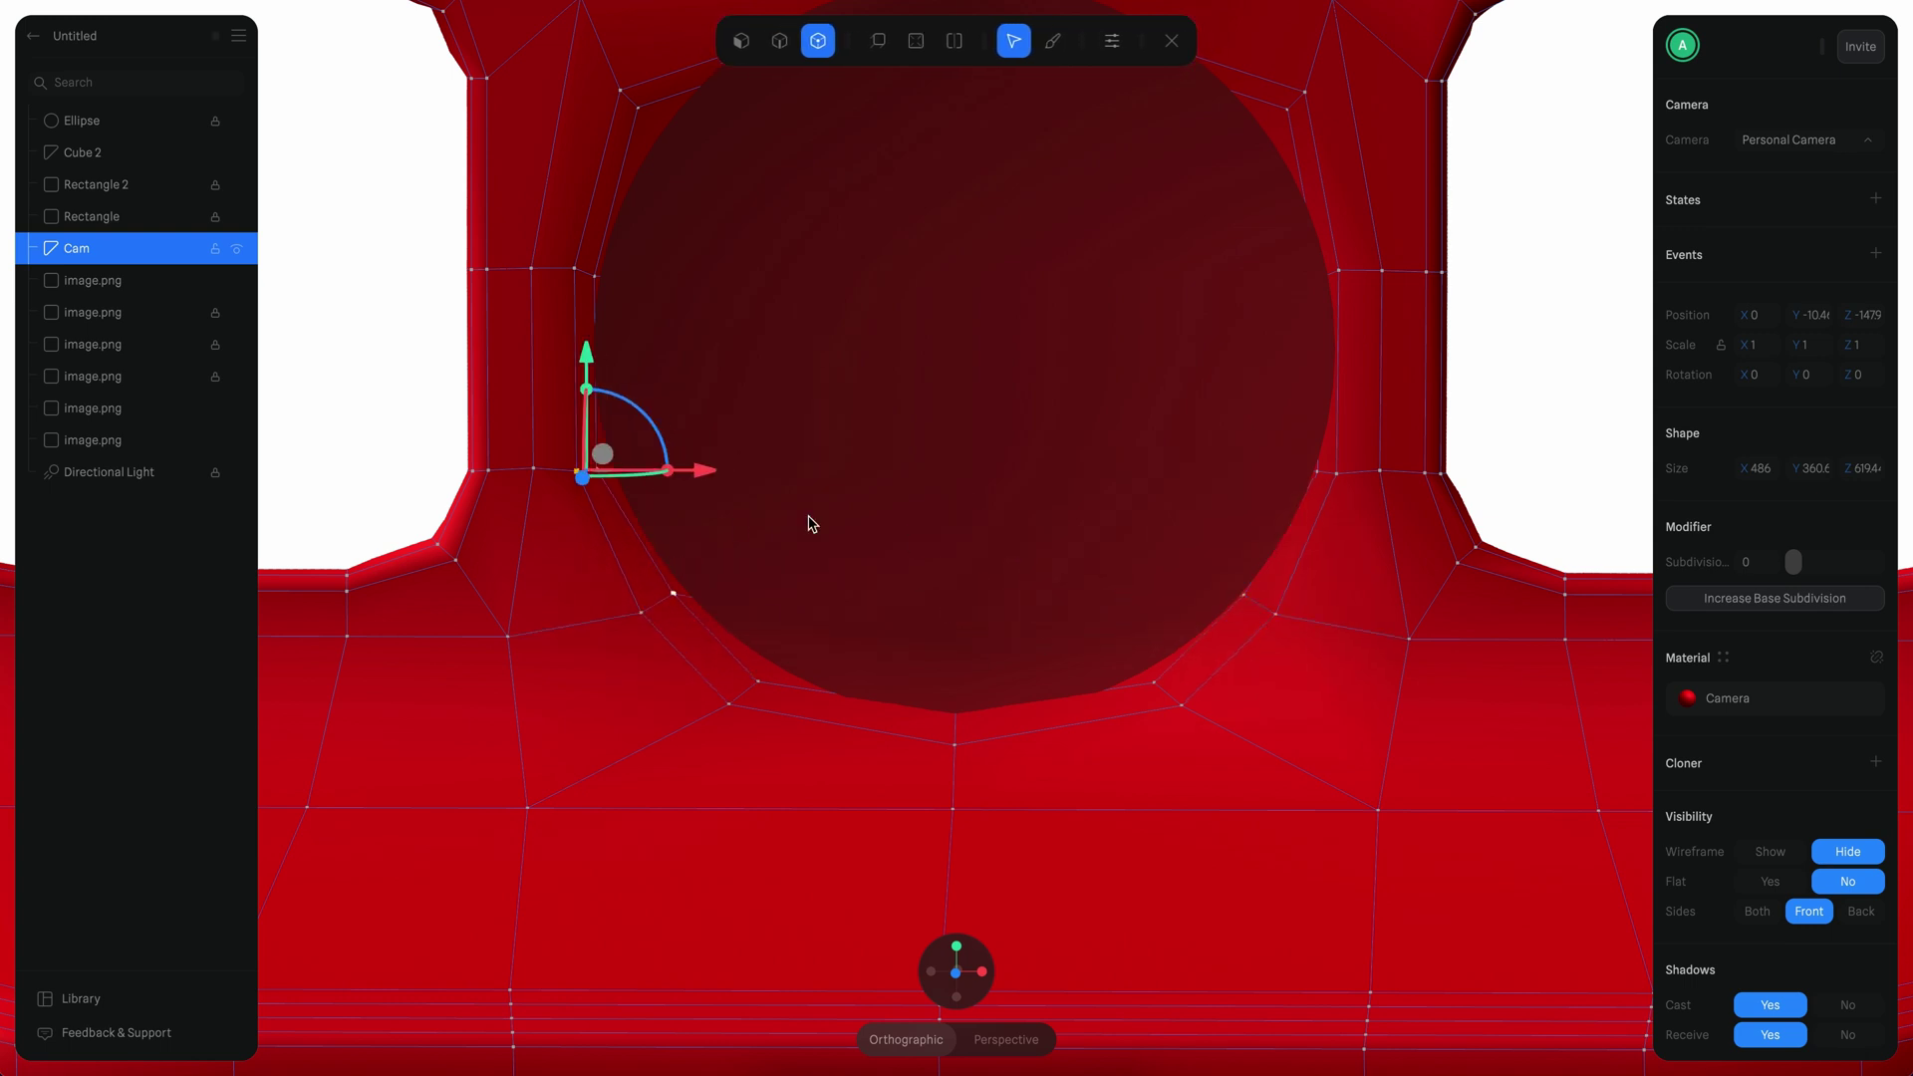
{"action": "scroll", "coordinate": [1042, 490], "scroll_direction": "up", "scroll_amount": 3}
{"action": "left_click", "coordinate": [1323, 526]}
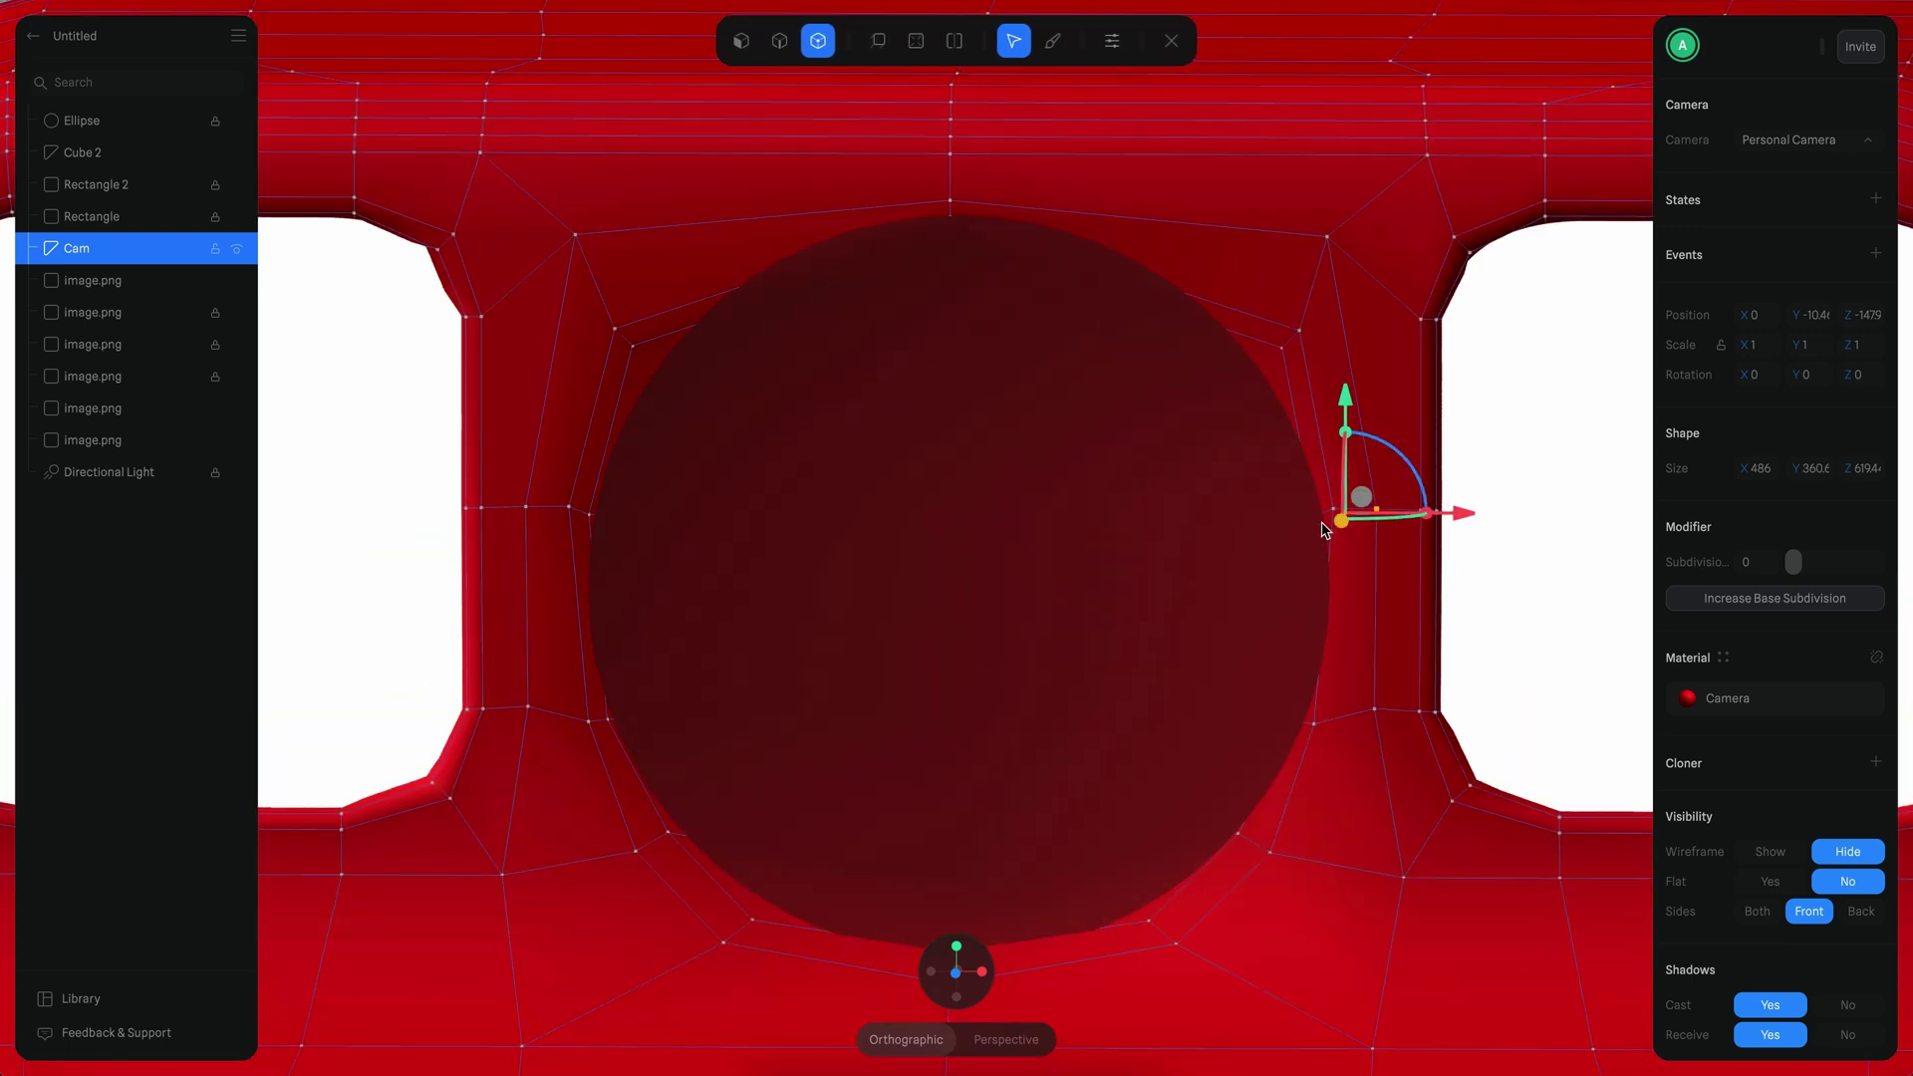
Step: Recolor the lens circle with a purplish tint and reopen the camera body mesh for editing
{"action": "left_click", "coordinate": [89, 121]}
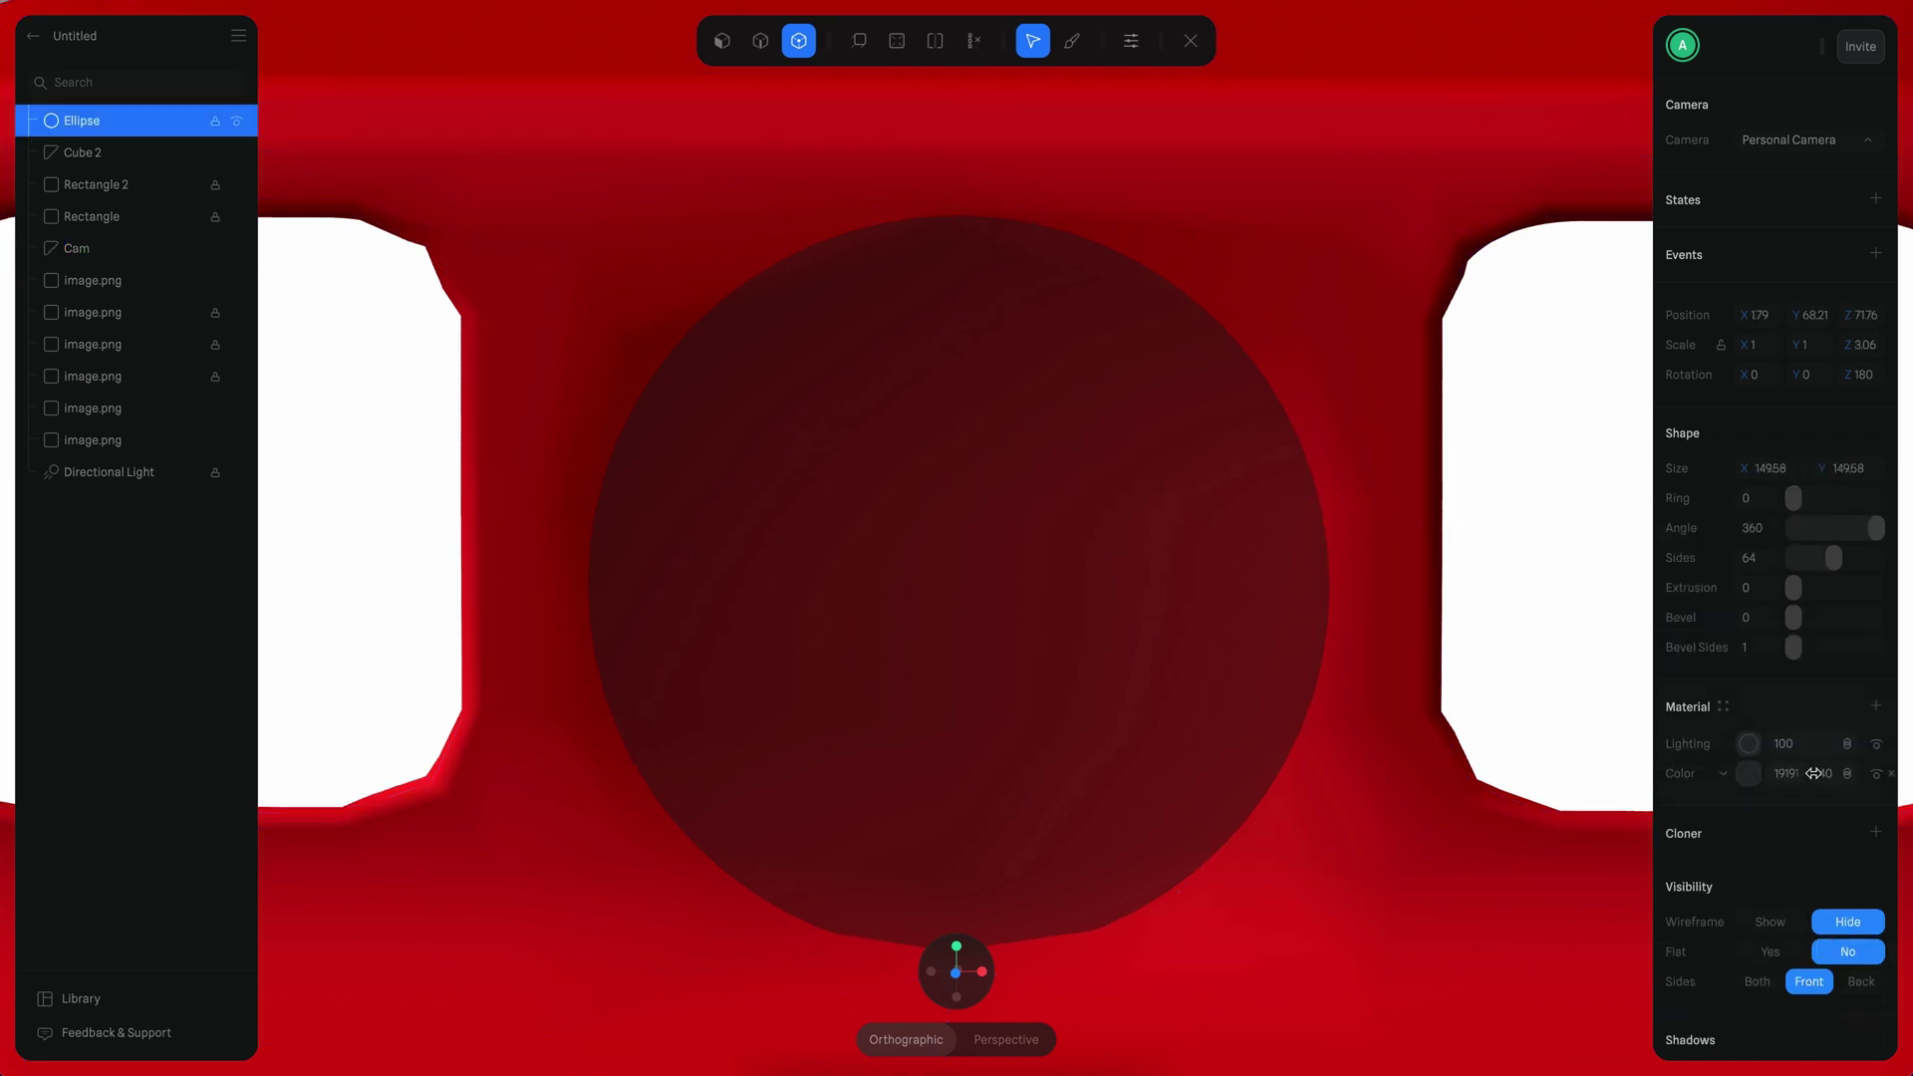
{"action": "left_click", "coordinate": [1748, 773]}
{"action": "left_click", "coordinate": [100, 248]}
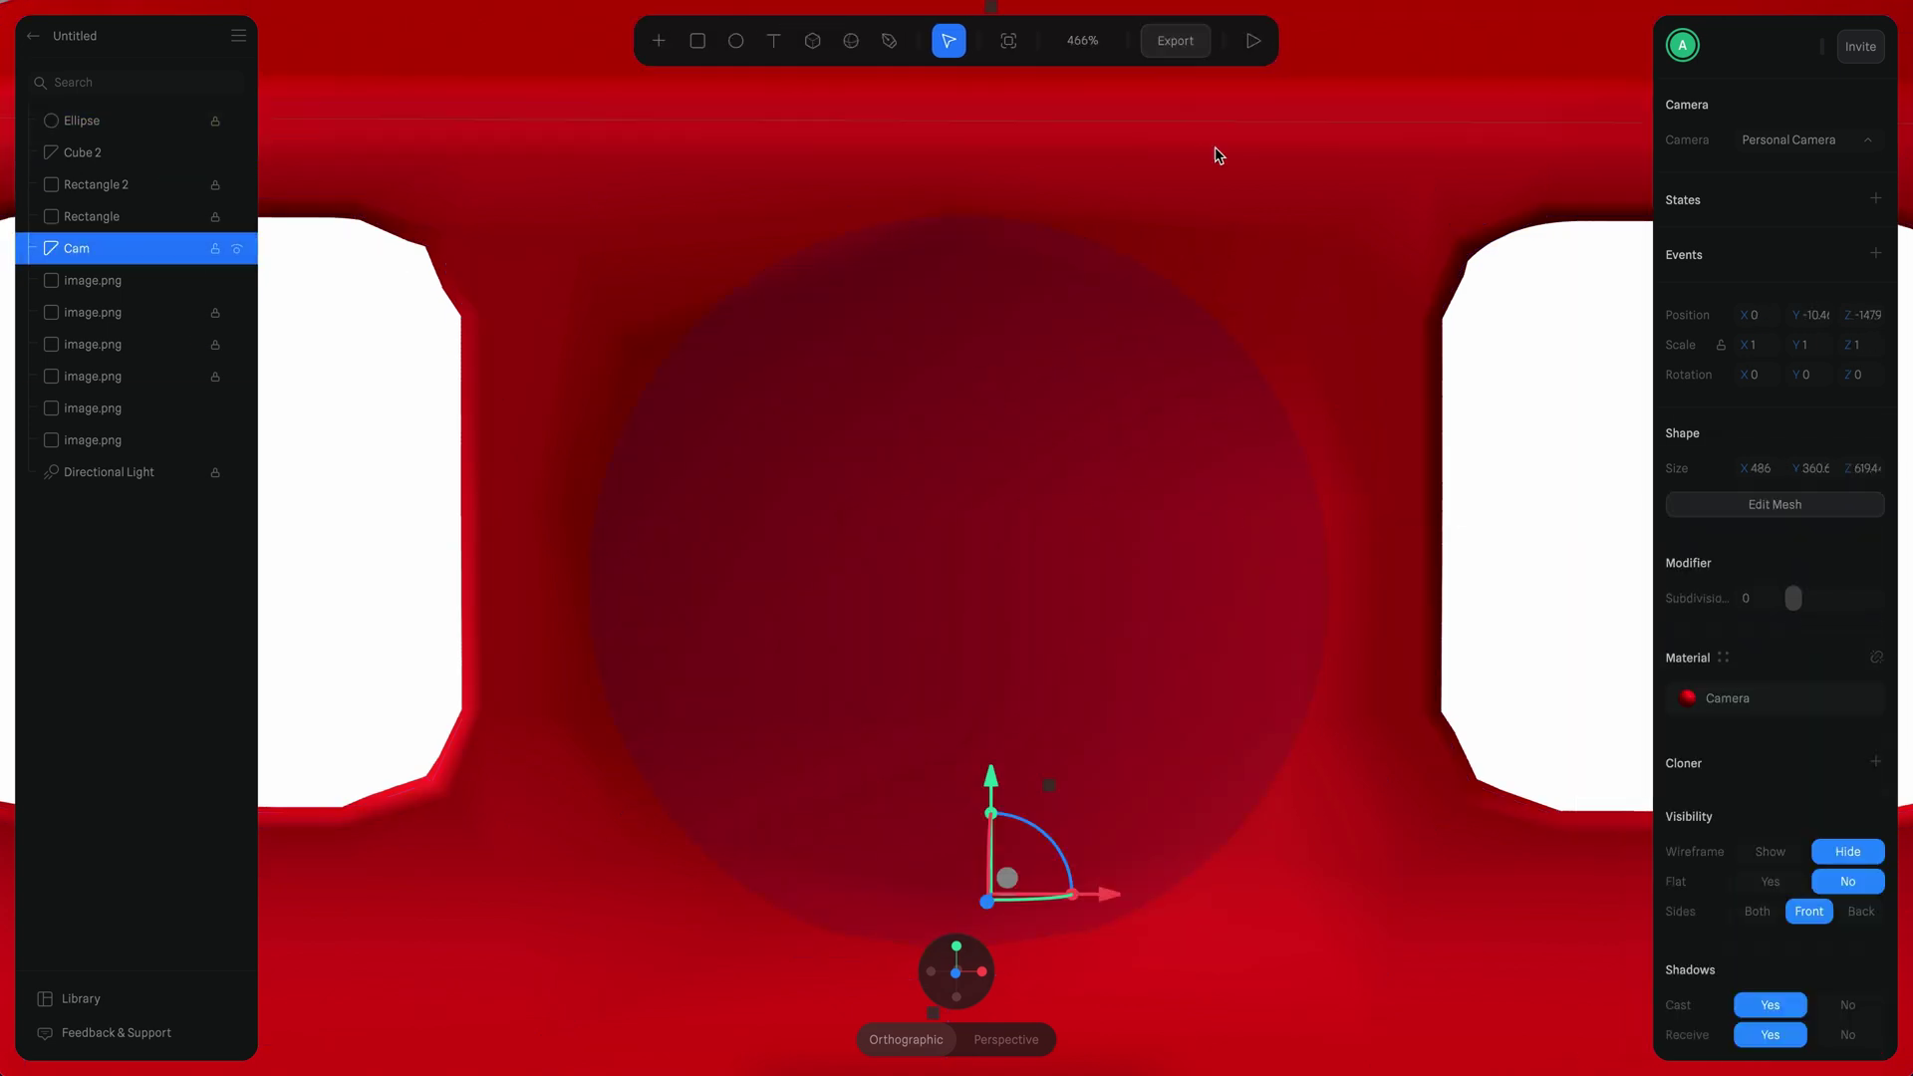
{"action": "key", "text": "Return"}
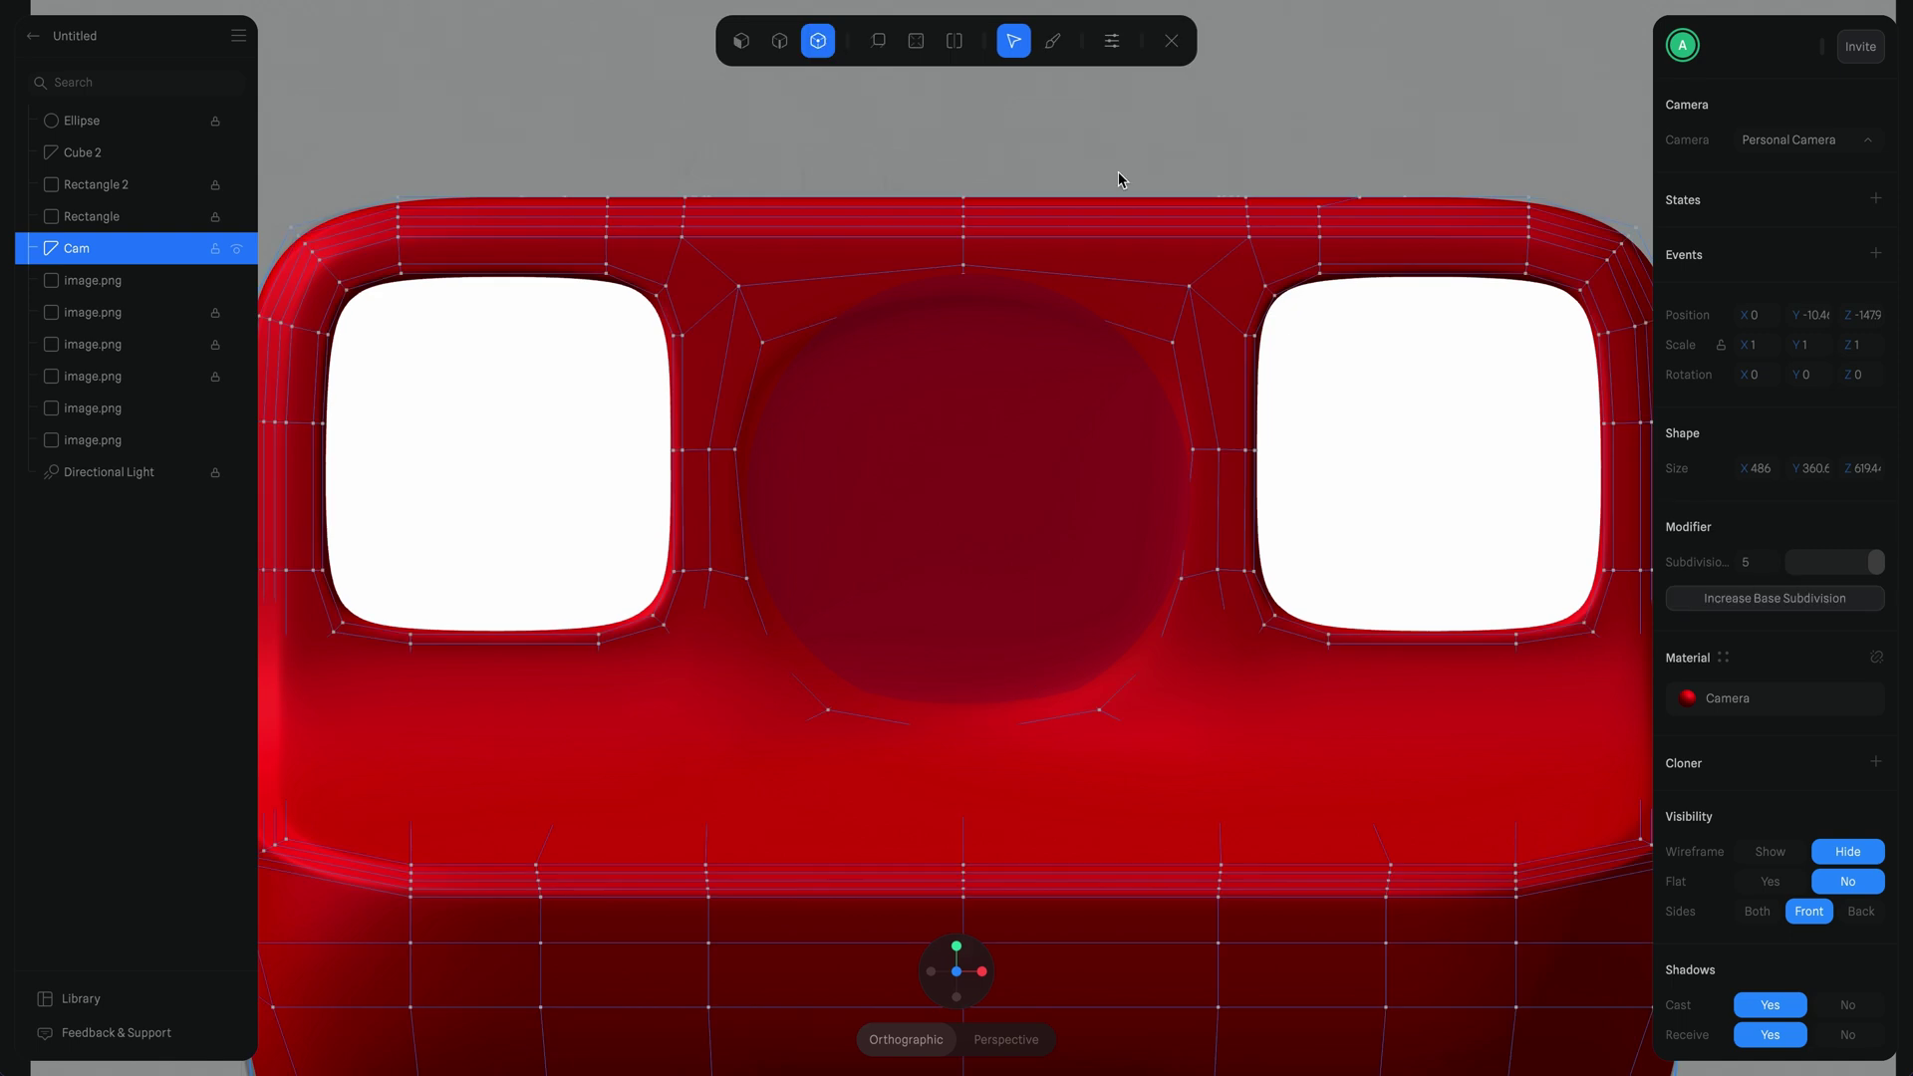
Step: Add vertical loop cuts through the lens recess on both sides of the center and adjust their upper rim vertices
{"action": "key", "text": "l"}
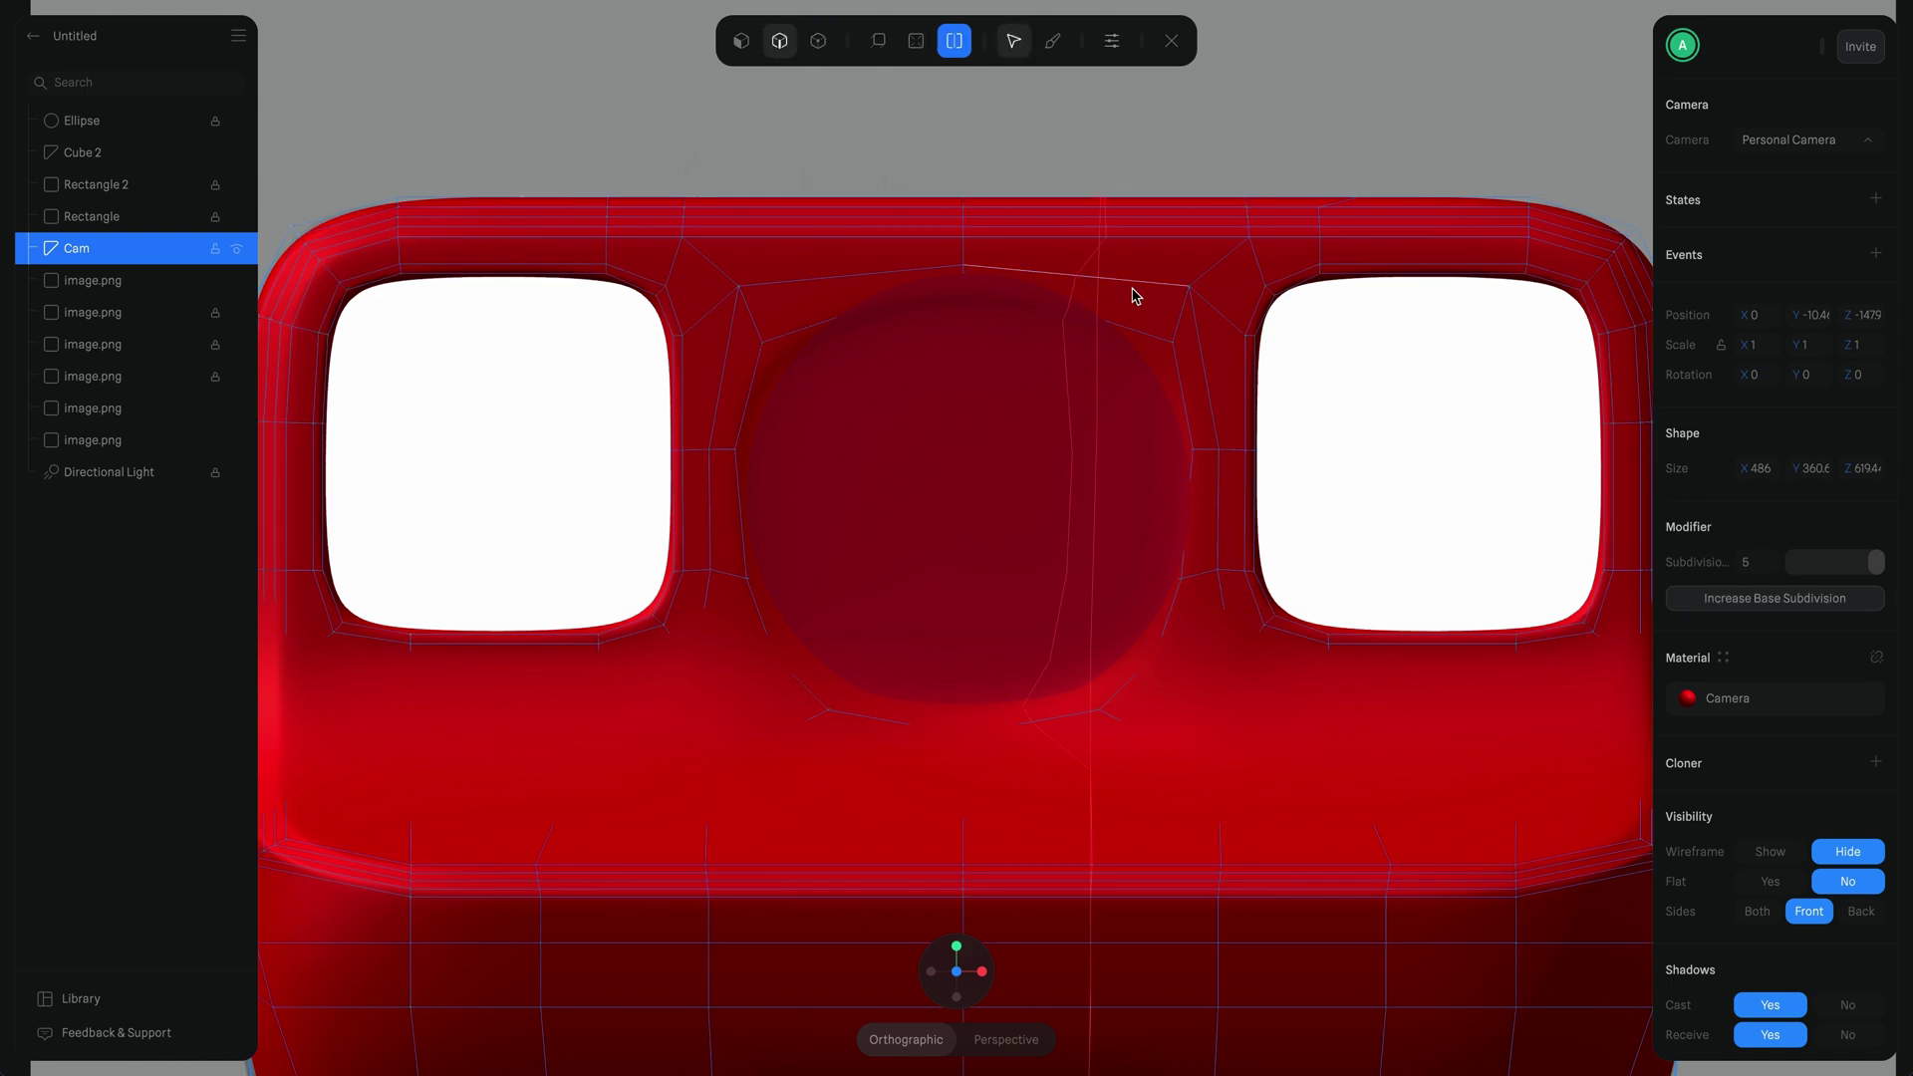
{"action": "left_click", "coordinate": [1102, 236]}
{"action": "left_click", "coordinate": [804, 48]}
{"action": "left_click_drag", "start_coordinate": [1164, 201], "coordinate": [1060, 295]}
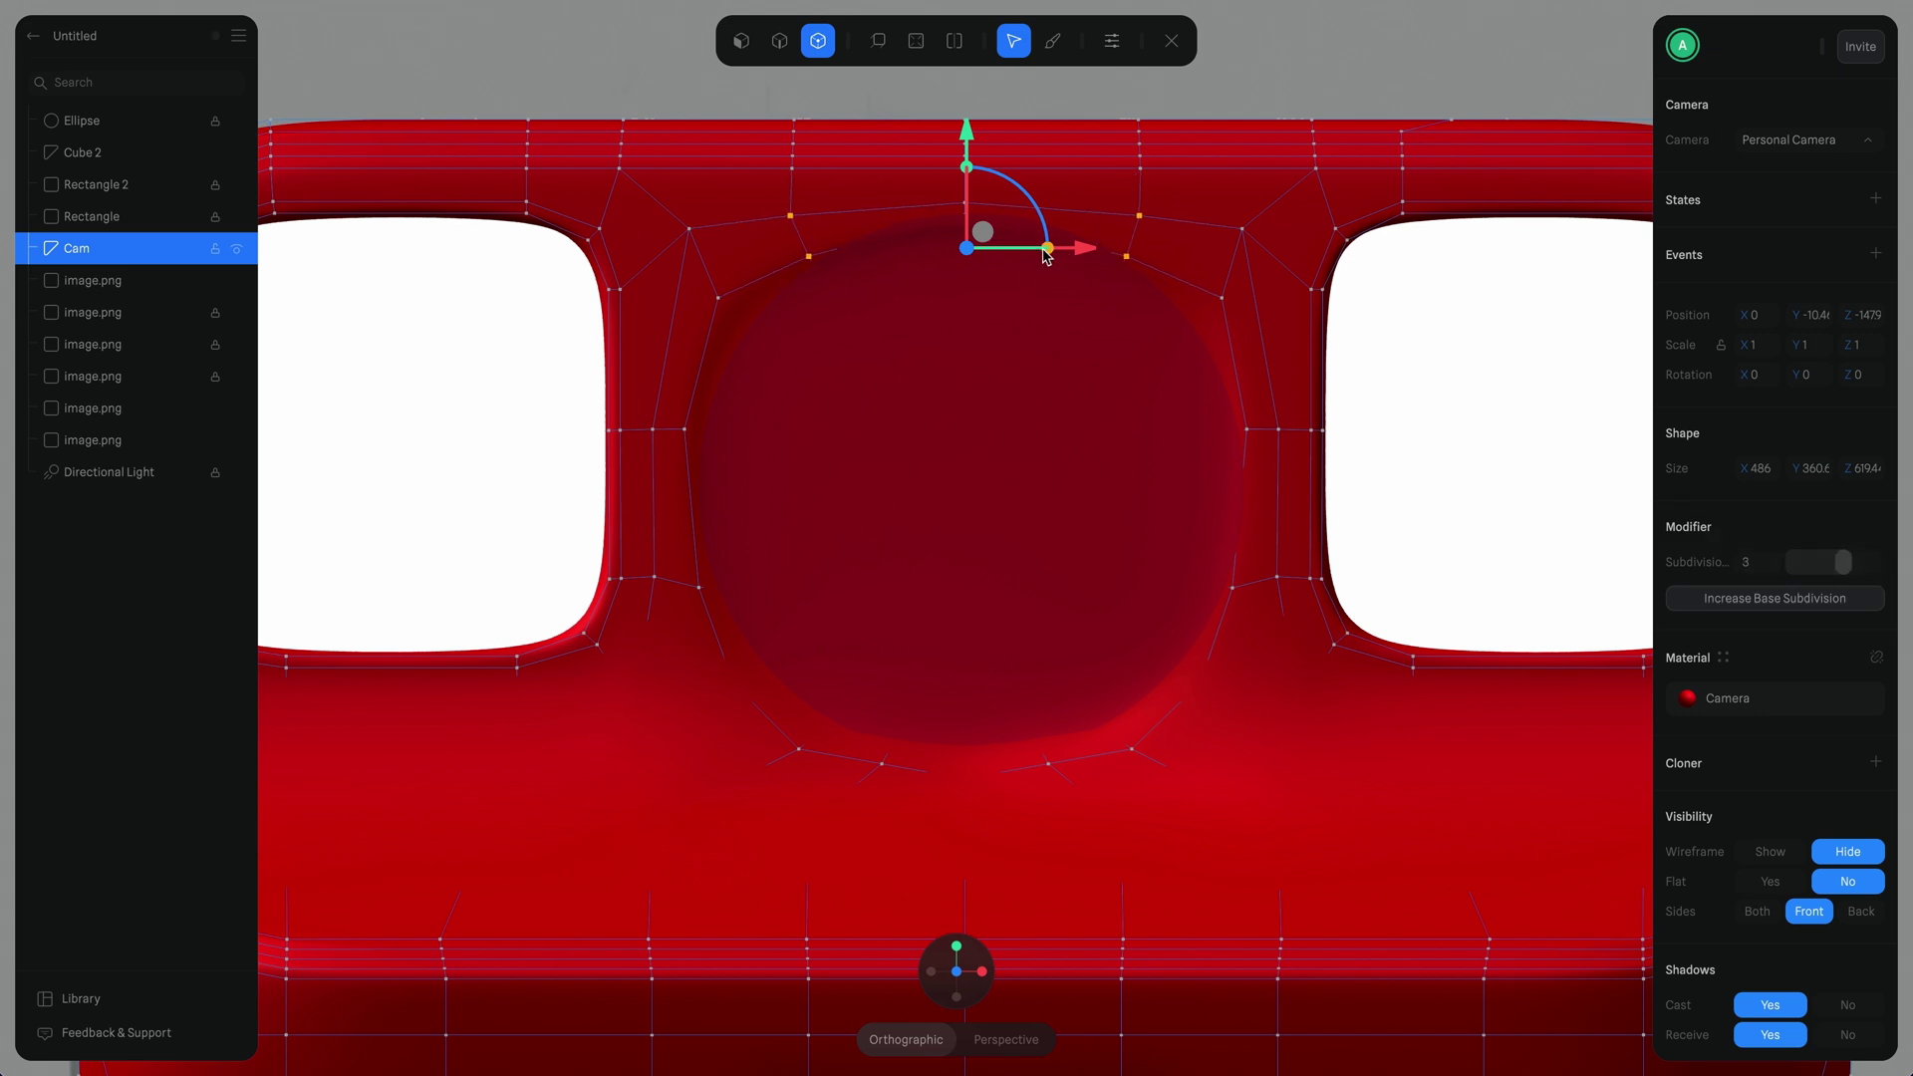
{"action": "left_click_drag", "start_coordinate": [936, 212], "coordinate": [942, 204]}
Step: Shift the top rim vertices of the lens recess to follow the circle's upper arc and finish the mesh edit
{"action": "left_click", "coordinate": [1111, 41]}
{"action": "left_click", "coordinate": [1112, 41]}
{"action": "scroll", "coordinate": [1064, 262], "scroll_direction": "up", "scroll_amount": 3}
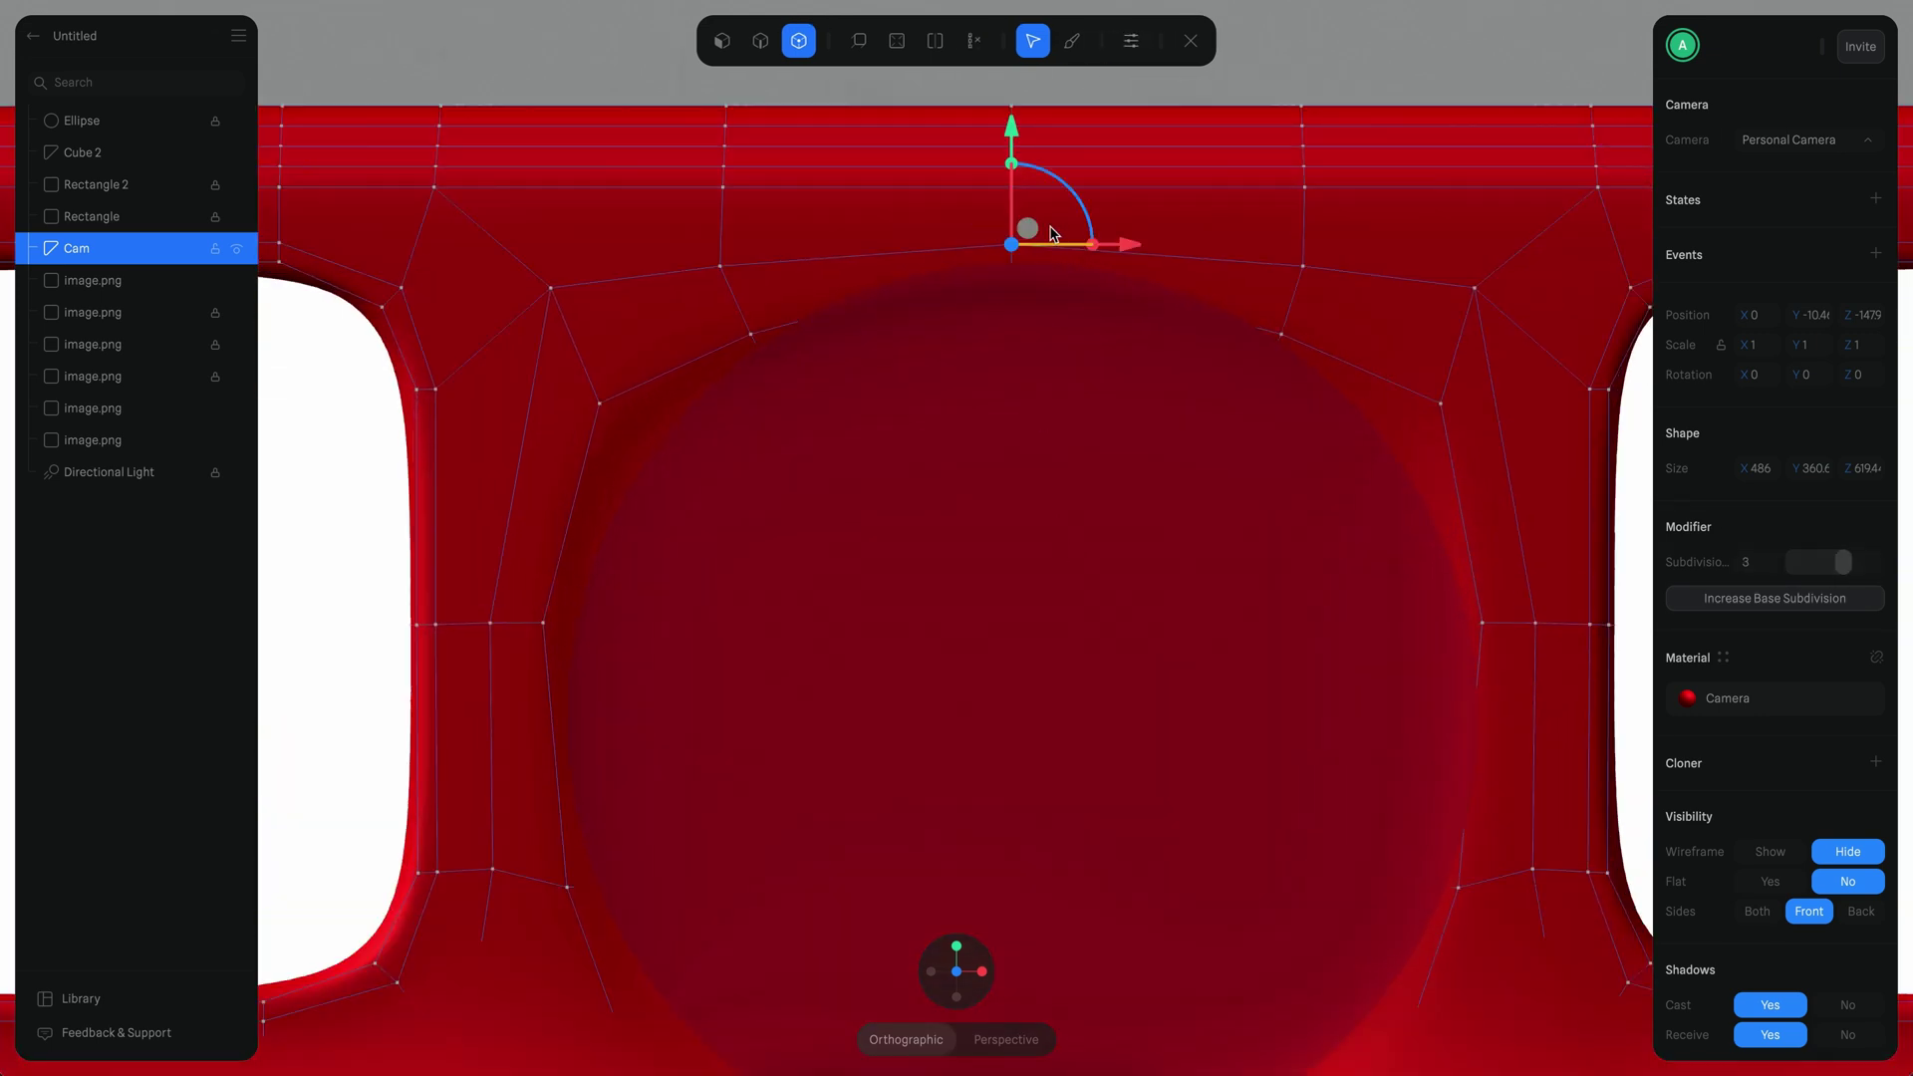
{"action": "left_click_drag", "start_coordinate": [1018, 117], "coordinate": [1020, 137]}
{"action": "left_click_drag", "start_coordinate": [1328, 312], "coordinate": [1242, 362]}
{"action": "left_click", "coordinate": [599, 404]}
{"action": "key", "text": "Escape"}
Step: Center the lens circle horizontally on the camera body and reopen the body mesh for editing
{"action": "scroll", "coordinate": [1208, 428], "scroll_direction": "down", "scroll_amount": 3}
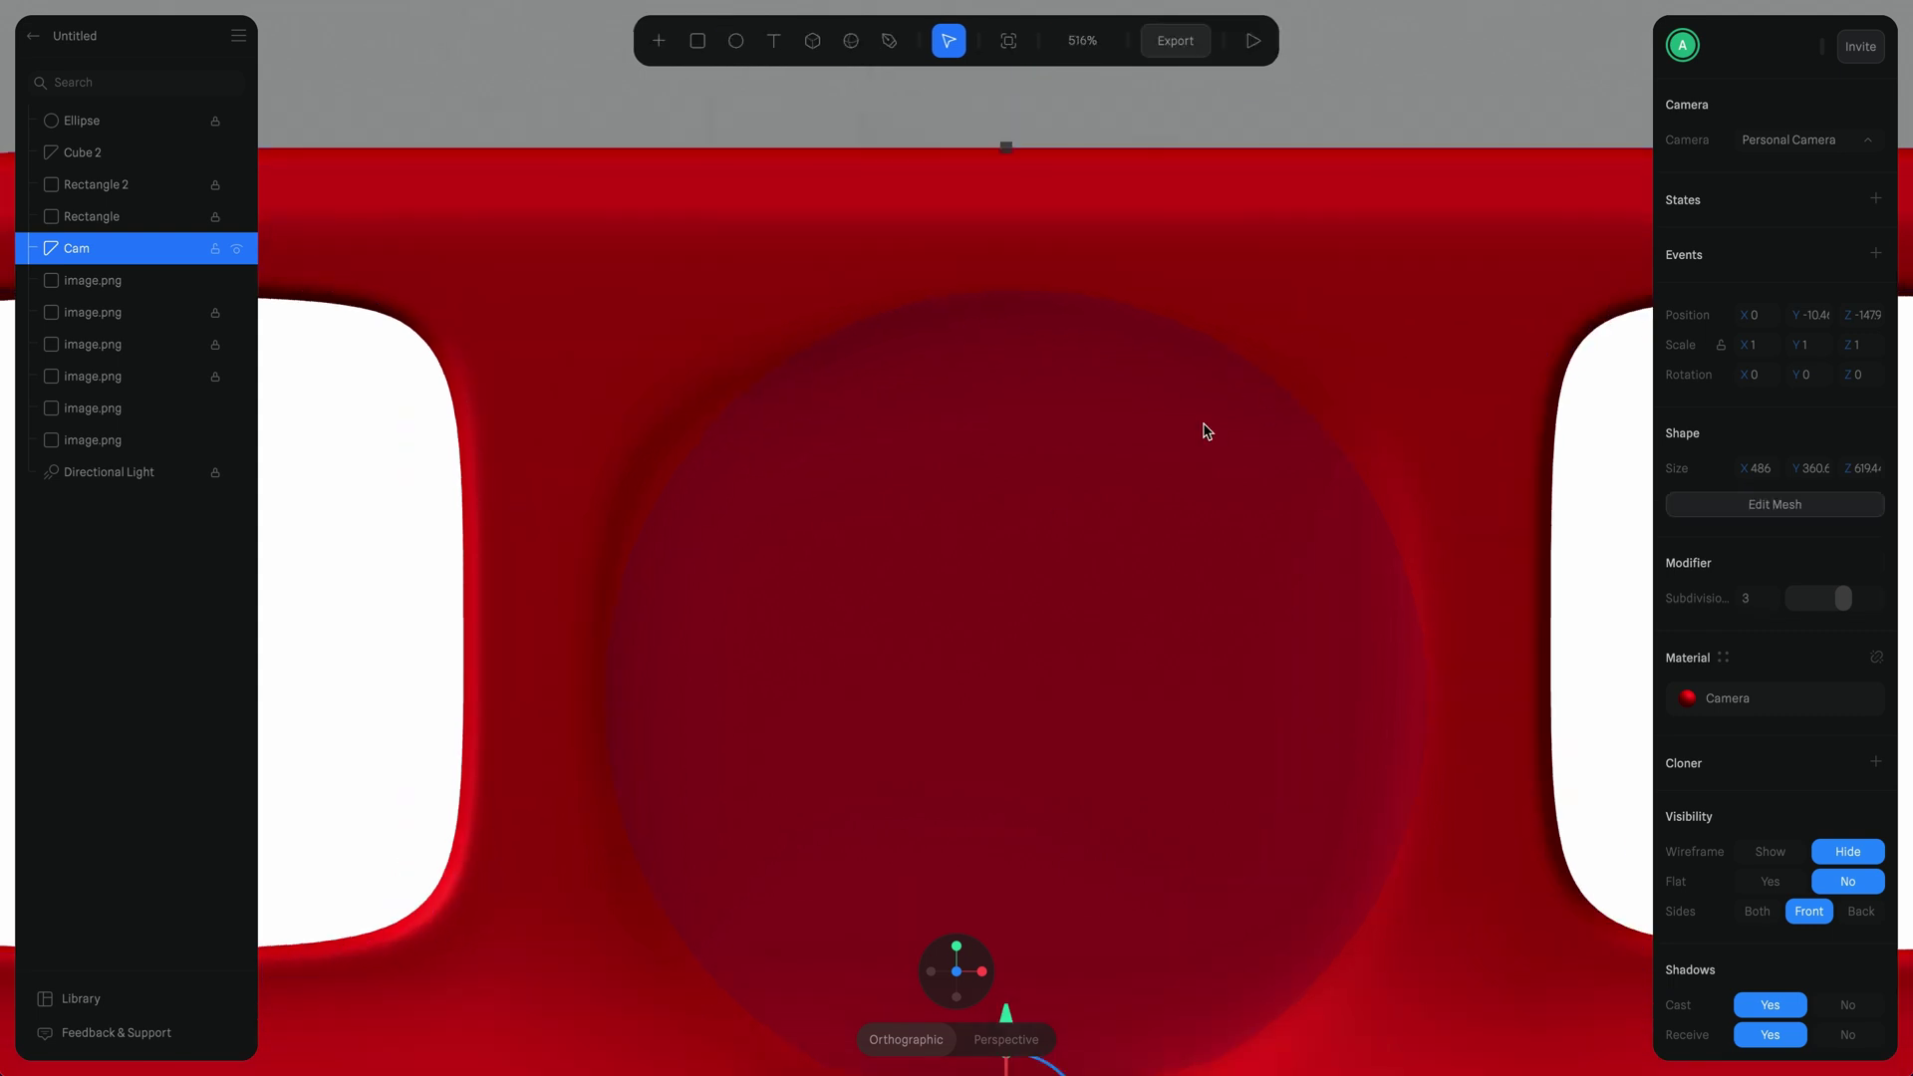
{"action": "left_click", "coordinate": [82, 120]}
{"action": "left_click", "coordinate": [1759, 315]}
{"action": "double_click", "coordinate": [1126, 350]}
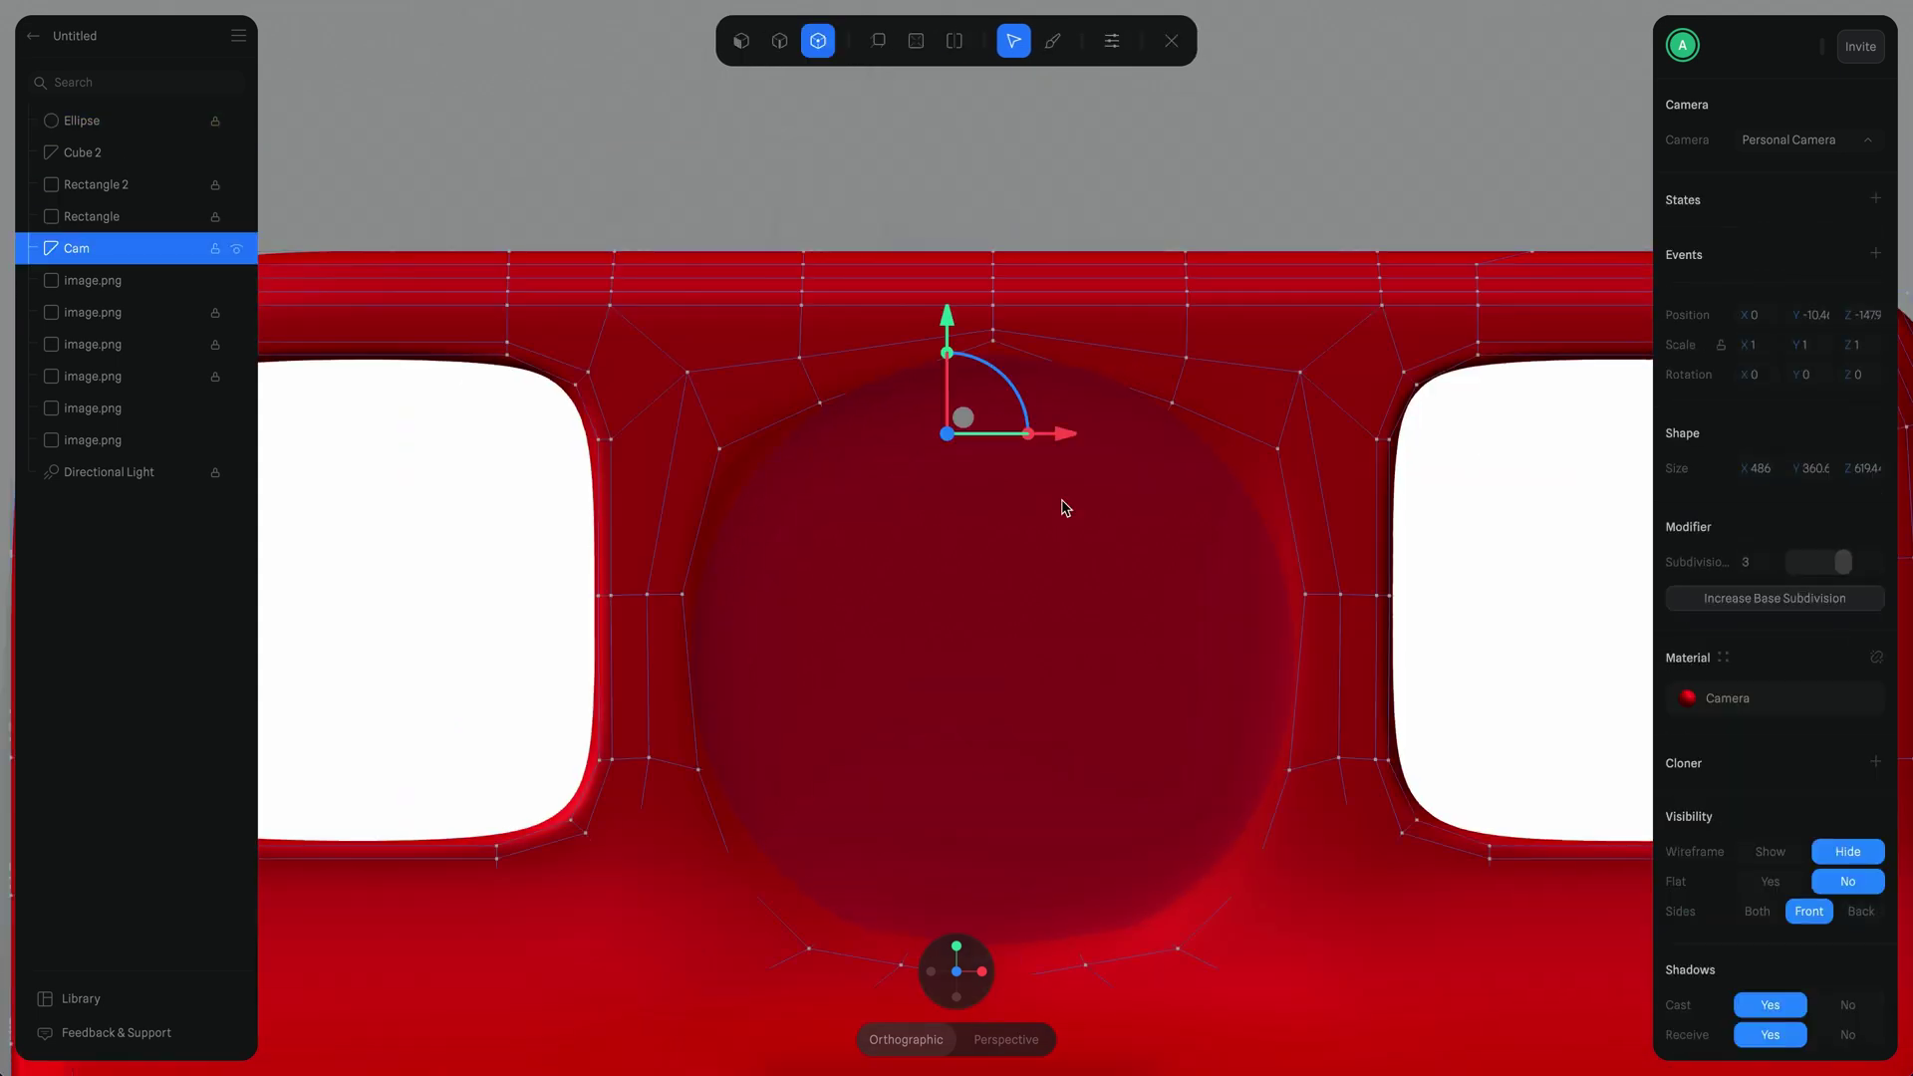
Step: At subdivision 2, reposition the upper rim vertices and diagonal outer pair of the lens recess symmetrically around the circle
{"action": "scroll", "coordinate": [1127, 351], "scroll_direction": "up", "scroll_amount": 2}
{"action": "left_click", "coordinate": [997, 320]}
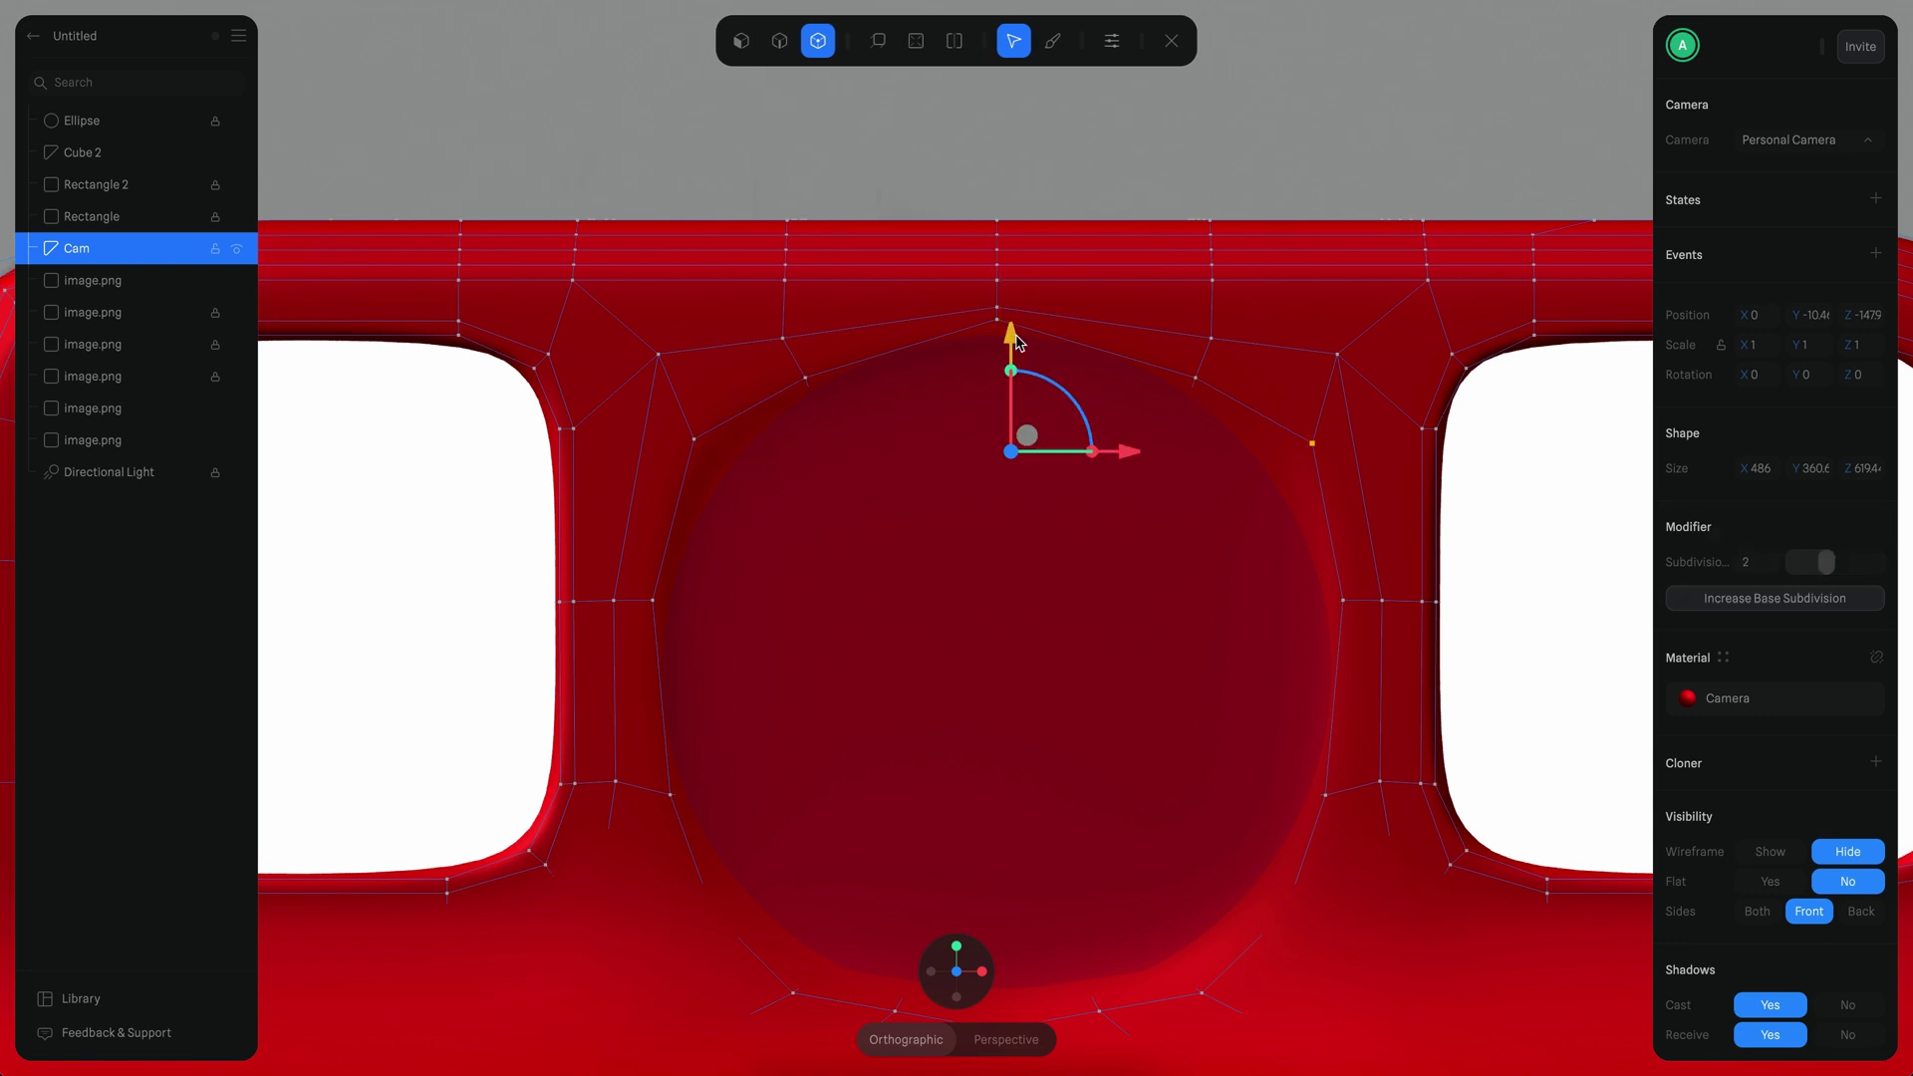
{"action": "scroll", "coordinate": [1341, 324], "scroll_direction": "down", "scroll_amount": 1}
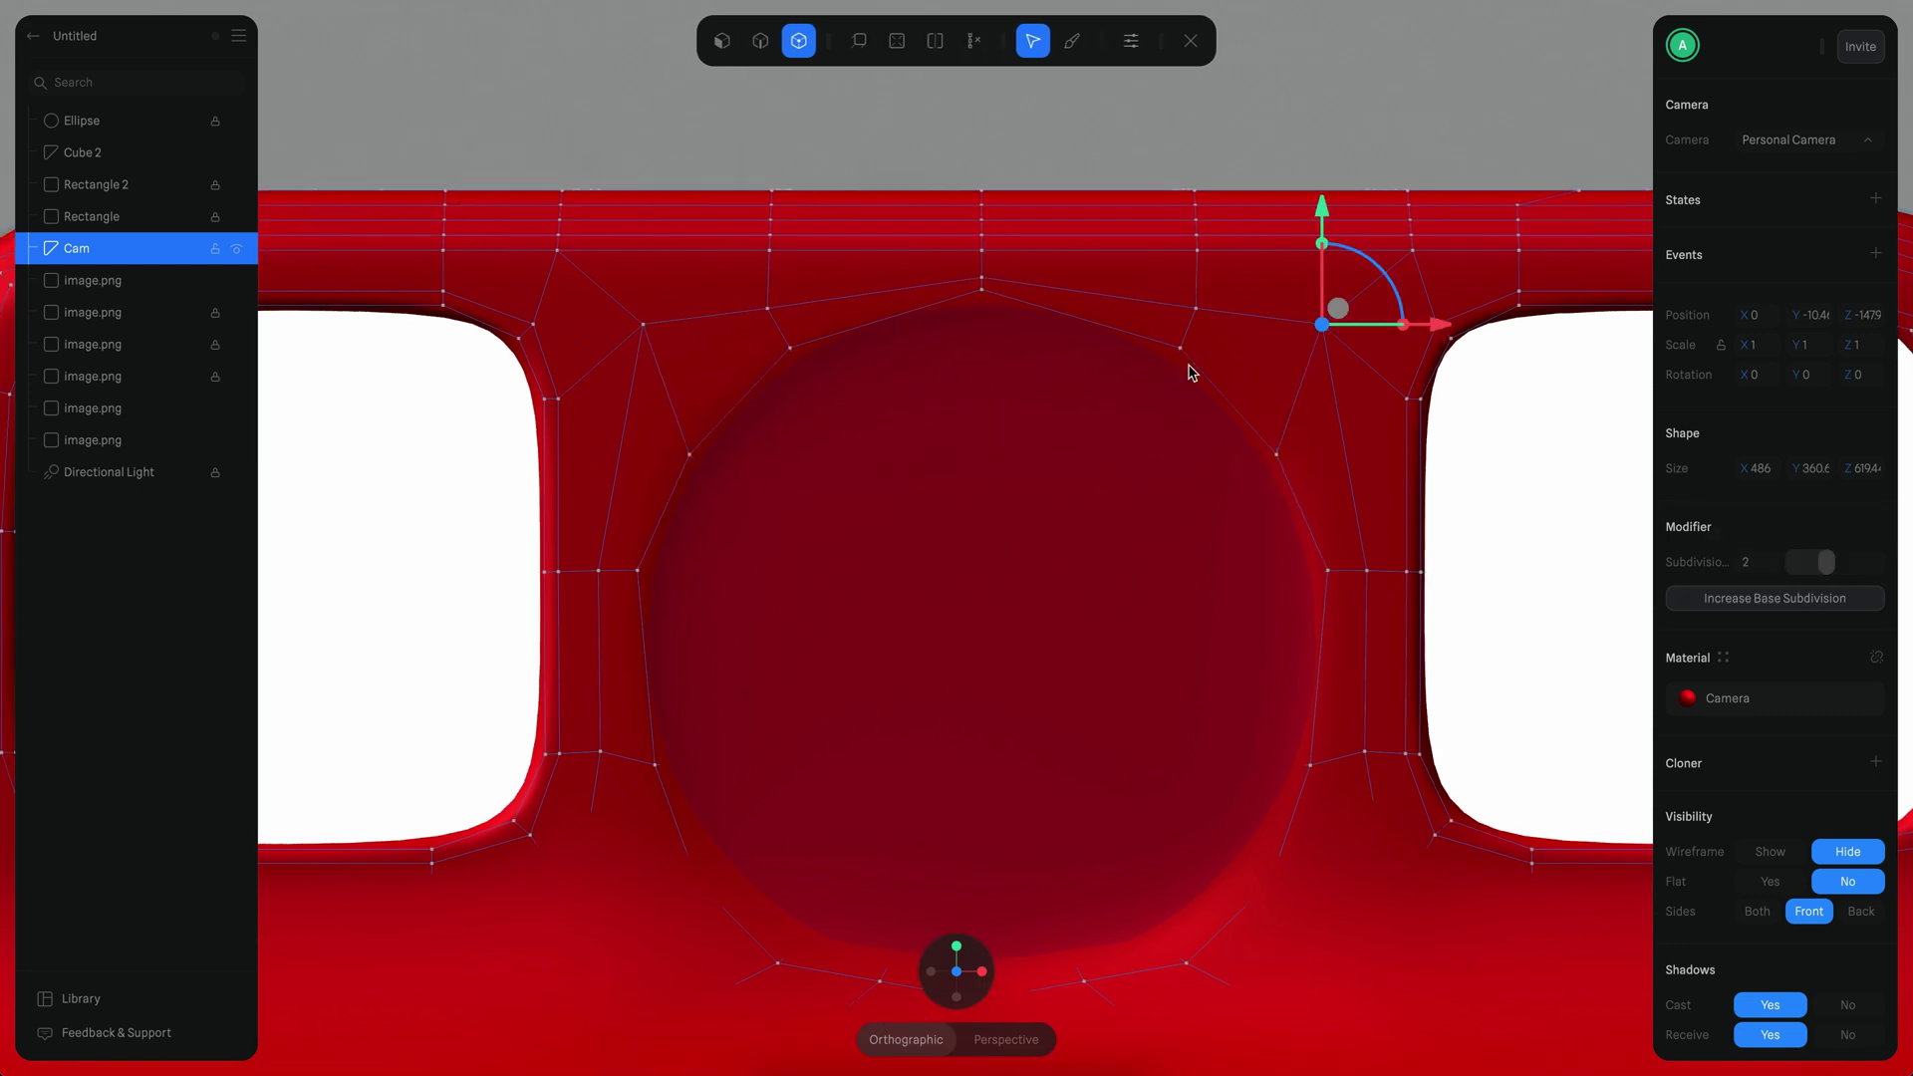
{"action": "scroll", "coordinate": [1265, 626], "scroll_direction": "down", "scroll_amount": 6}
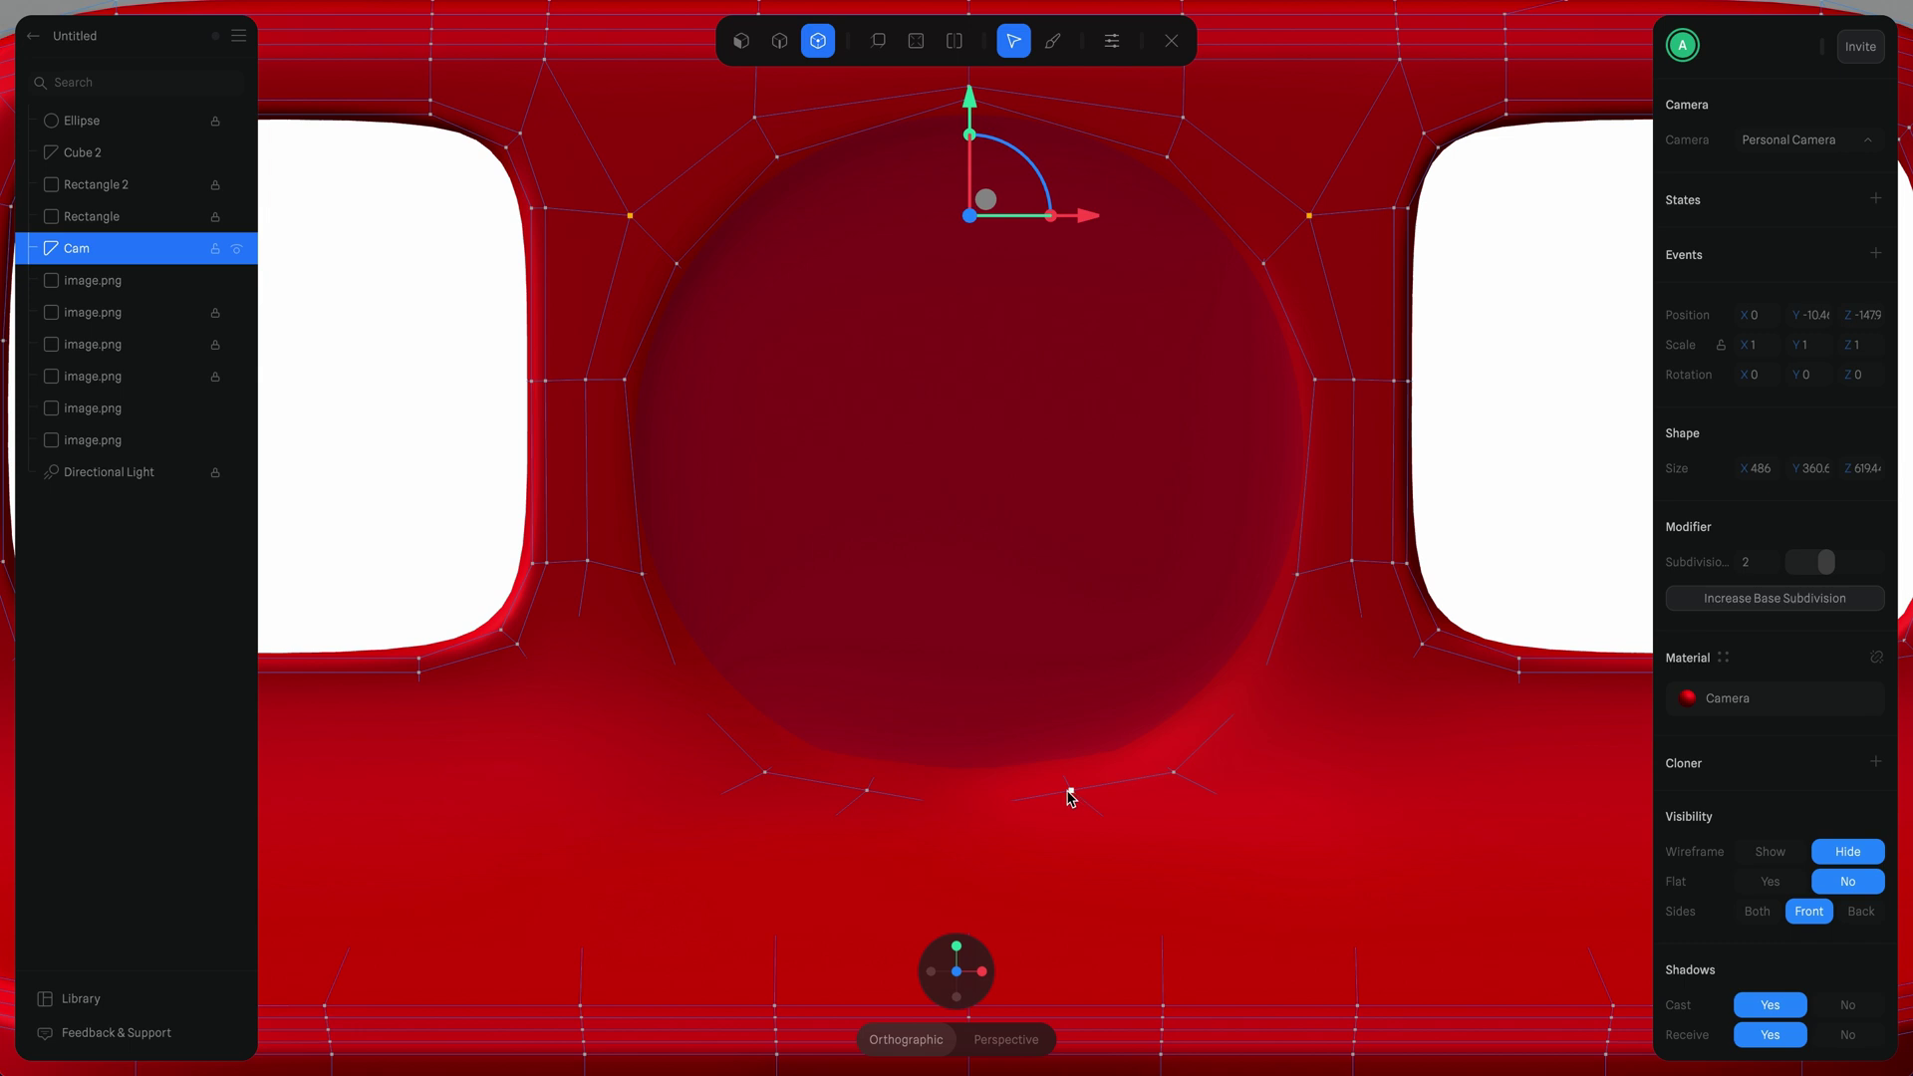
Step: Set the subdivision to 0 and move the lower inner rim vertices of the lens recess onto the circle's outline
{"action": "left_click", "coordinate": [1836, 595]}
{"action": "left_click", "coordinate": [969, 754]}
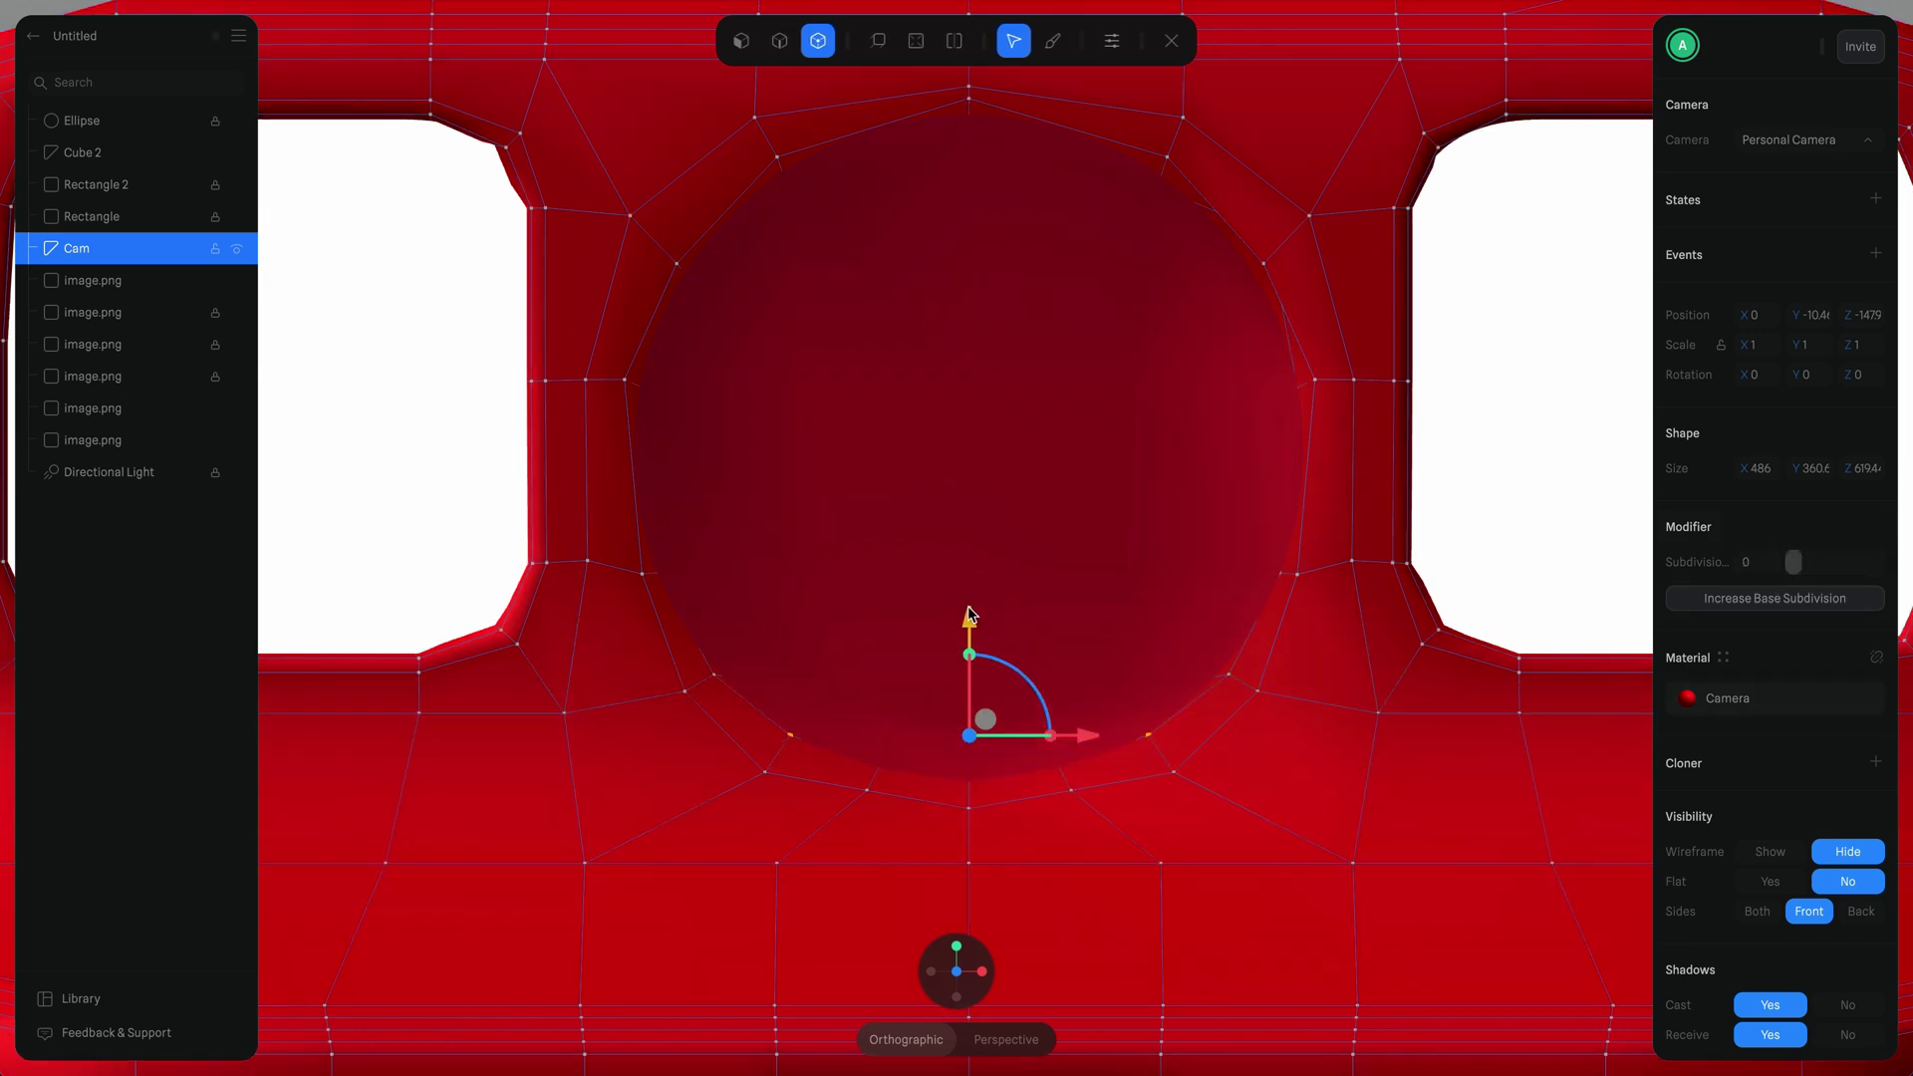
{"action": "left_click_drag", "start_coordinate": [971, 619], "coordinate": [996, 249]}
Step: With the lens circle hidden, lower the symmetric pair of outer vertices at the recess's upper corners
{"action": "scroll", "coordinate": [1073, 431], "scroll_direction": "up", "scroll_amount": 5}
{"action": "scroll", "coordinate": [1077, 512], "scroll_direction": "down", "scroll_amount": 5}
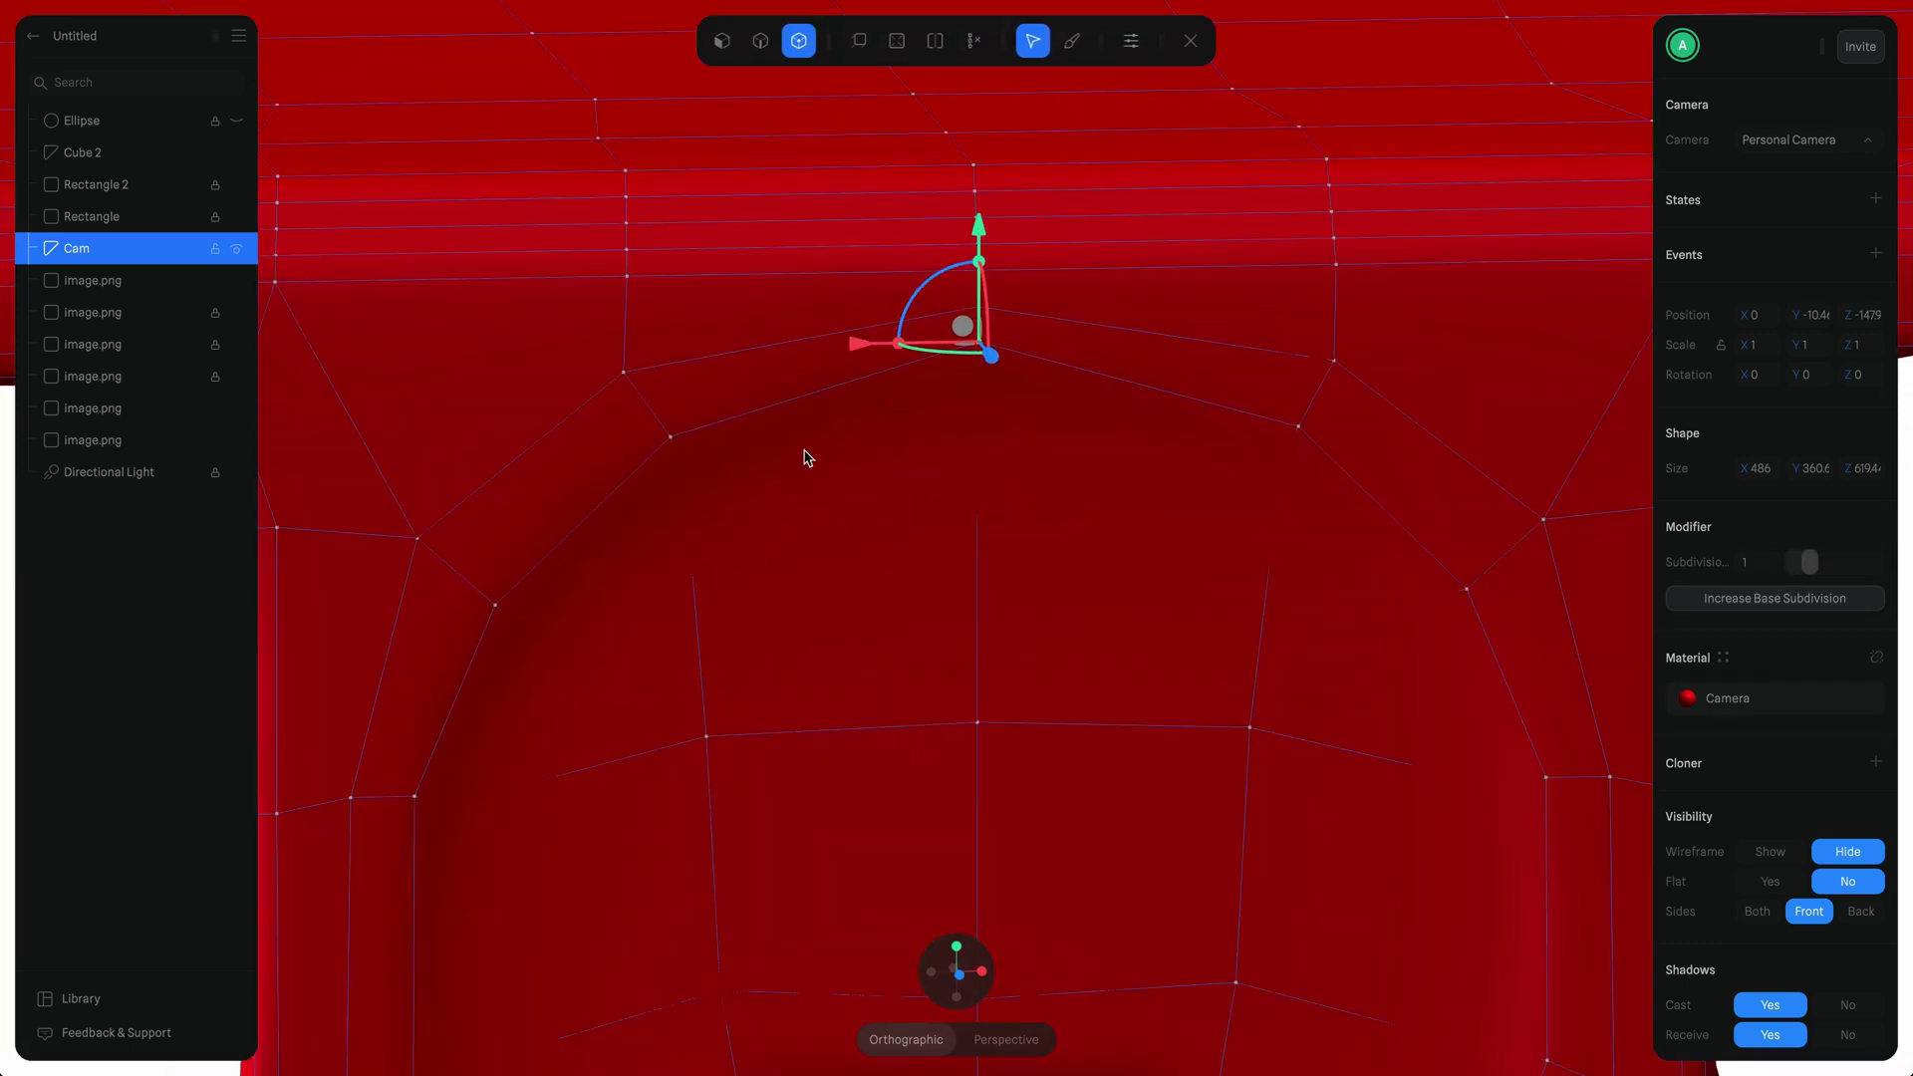
{"action": "left_click", "coordinate": [1543, 519]}
{"action": "left_click", "coordinate": [1431, 481]}
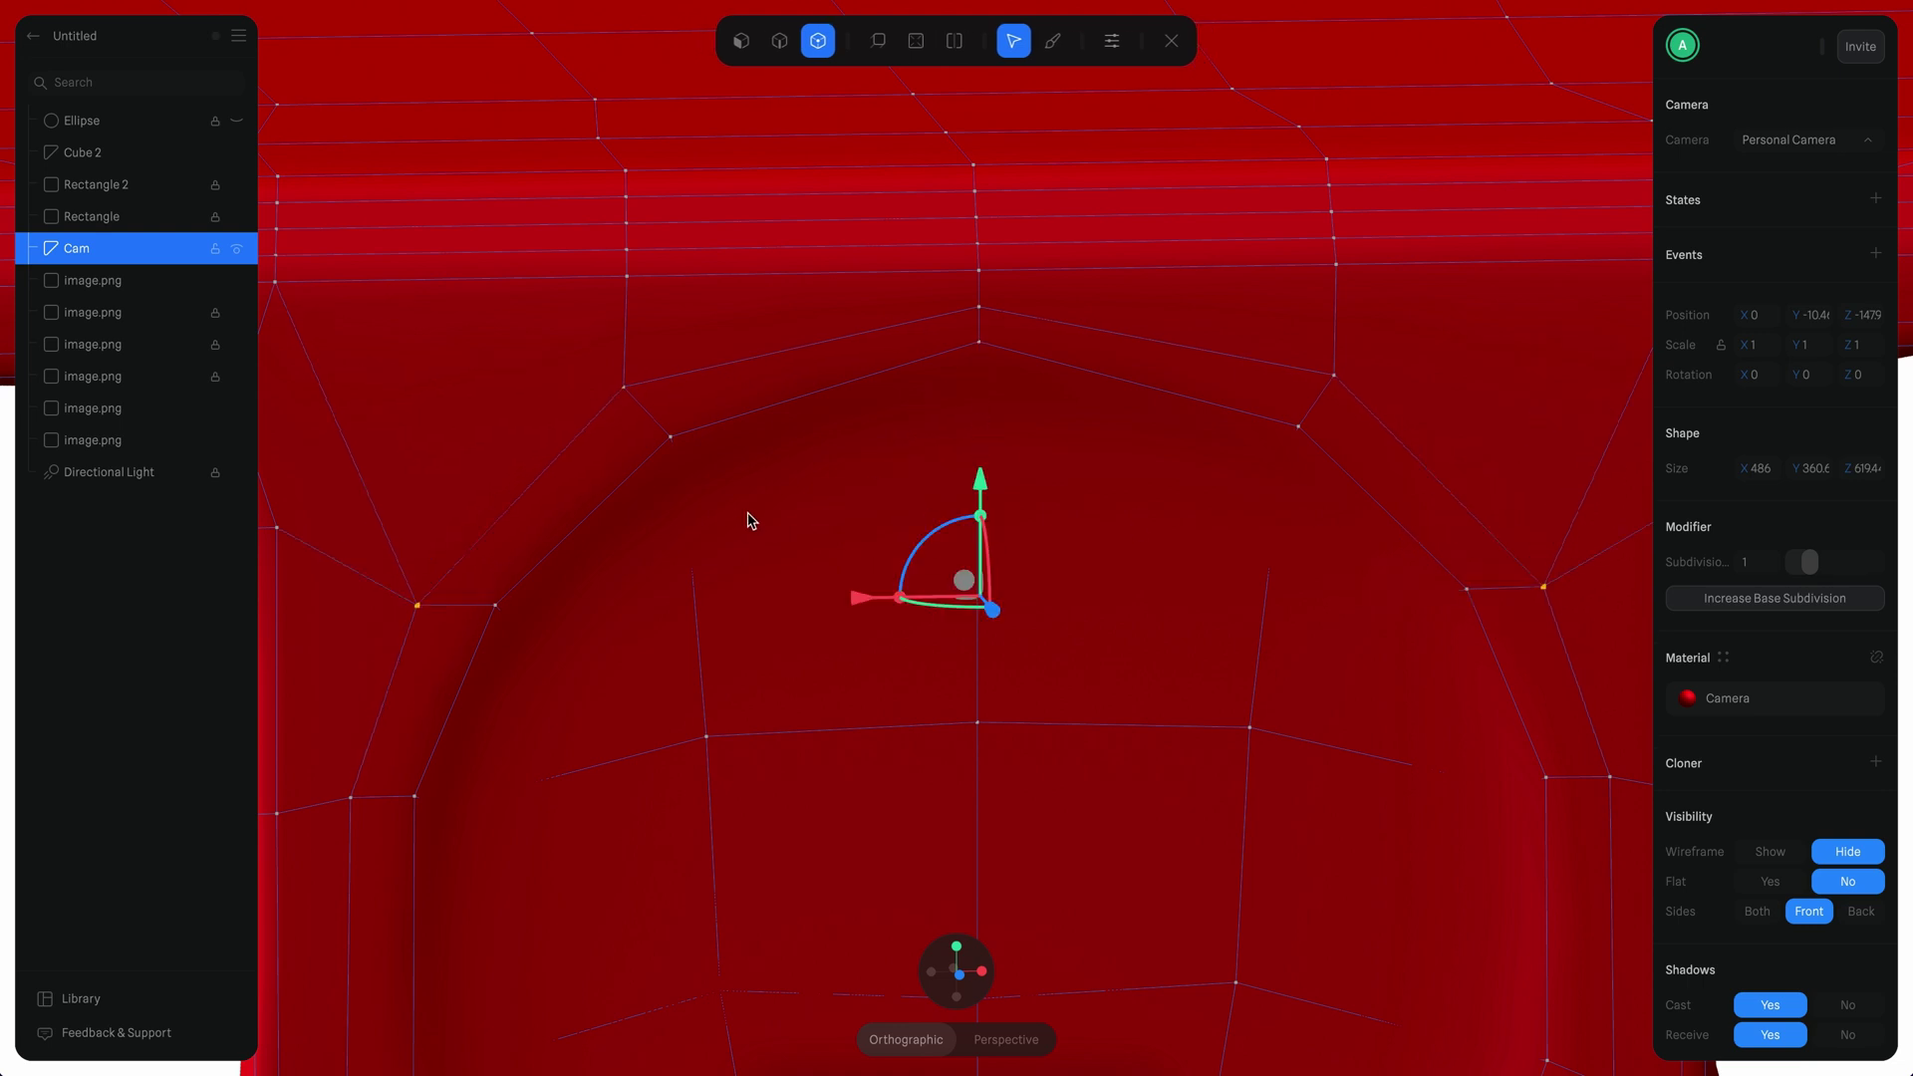
{"action": "scroll", "coordinate": [748, 522], "scroll_direction": "up", "scroll_amount": 5}
Step: Adjust the lower outer rim vertices of the lens recess and bring the vertex pair in the row below closer together
{"action": "left_click", "coordinate": [1324, 727]}
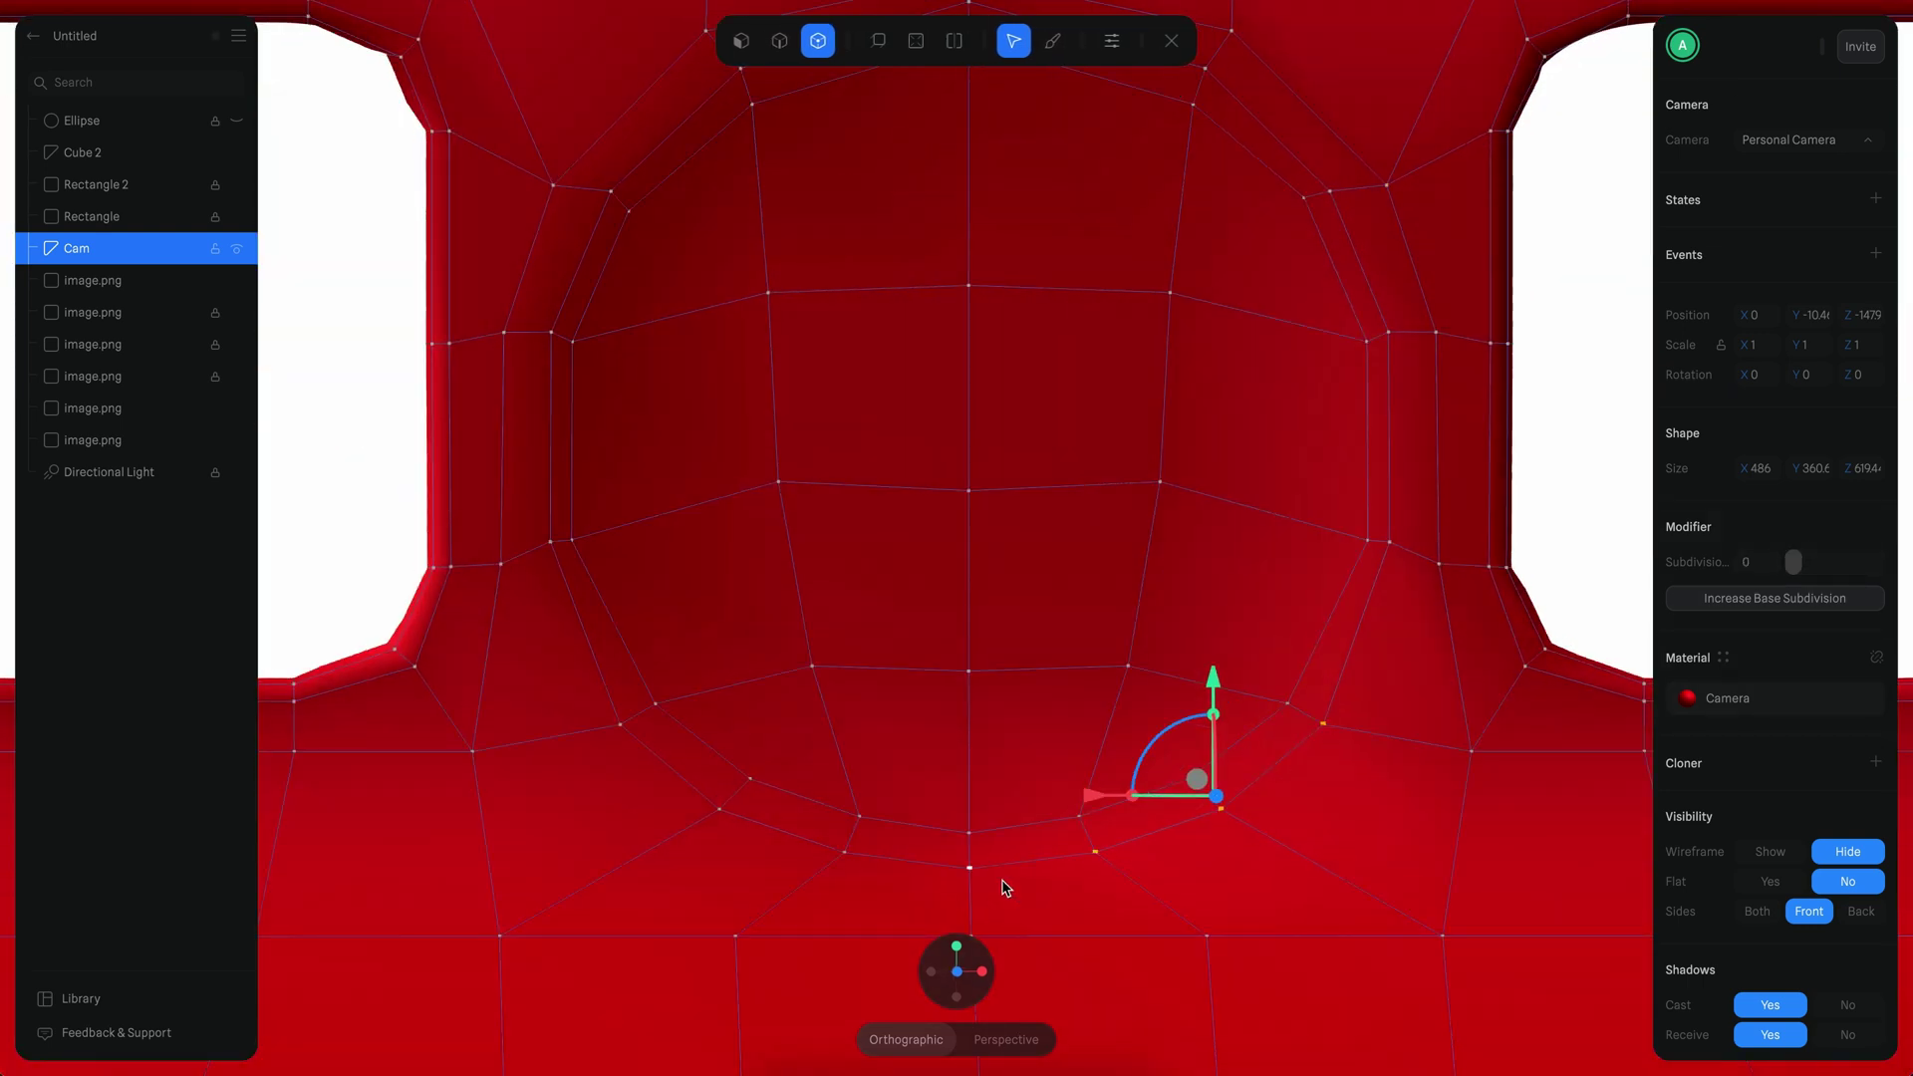
{"action": "scroll", "coordinate": [893, 812], "scroll_direction": "down", "scroll_amount": 3}
{"action": "left_click", "coordinate": [862, 601]}
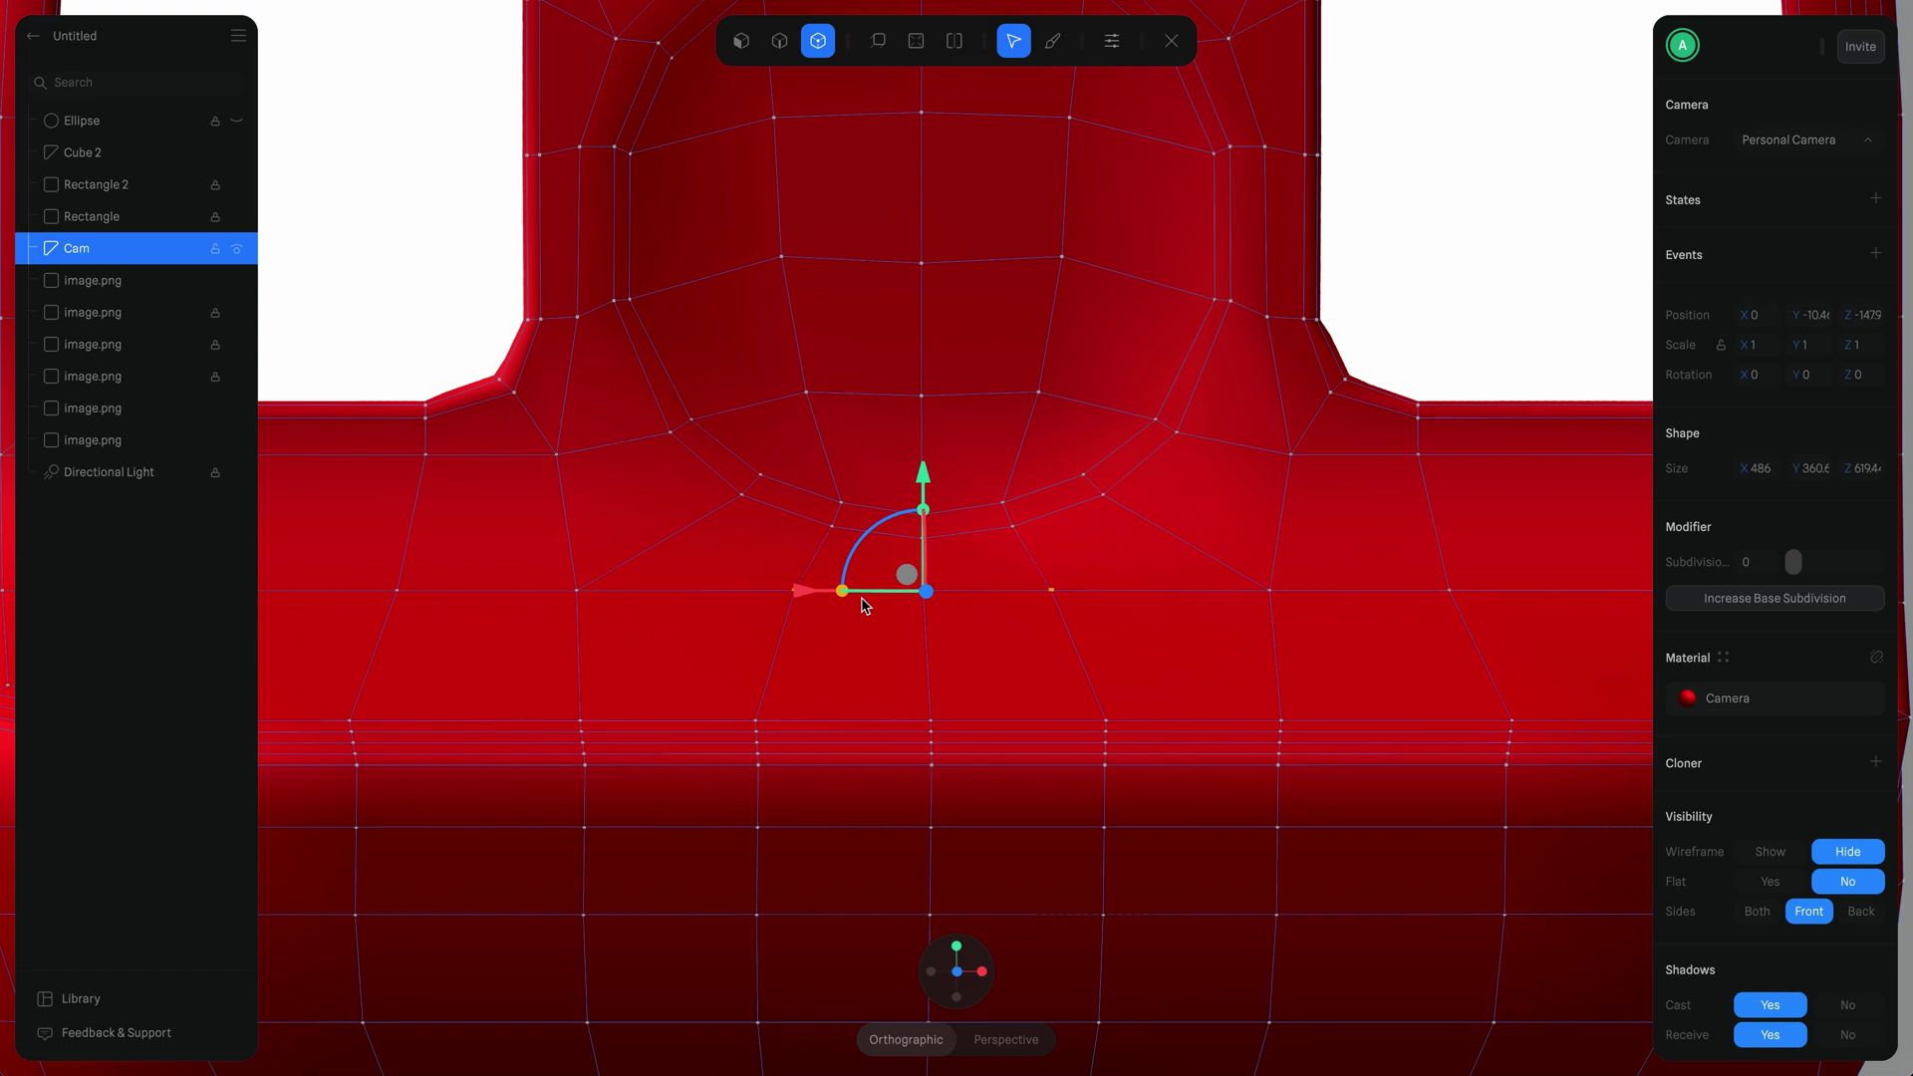
{"action": "scroll", "coordinate": [1264, 909], "scroll_direction": "down", "scroll_amount": 3}
{"action": "left_click", "coordinate": [1085, 632]}
Step: Check the lens recess's smoothing at subdivision 2 and return the body to subdivision 0
{"action": "scroll", "coordinate": [1085, 632], "scroll_direction": "up", "scroll_amount": 5}
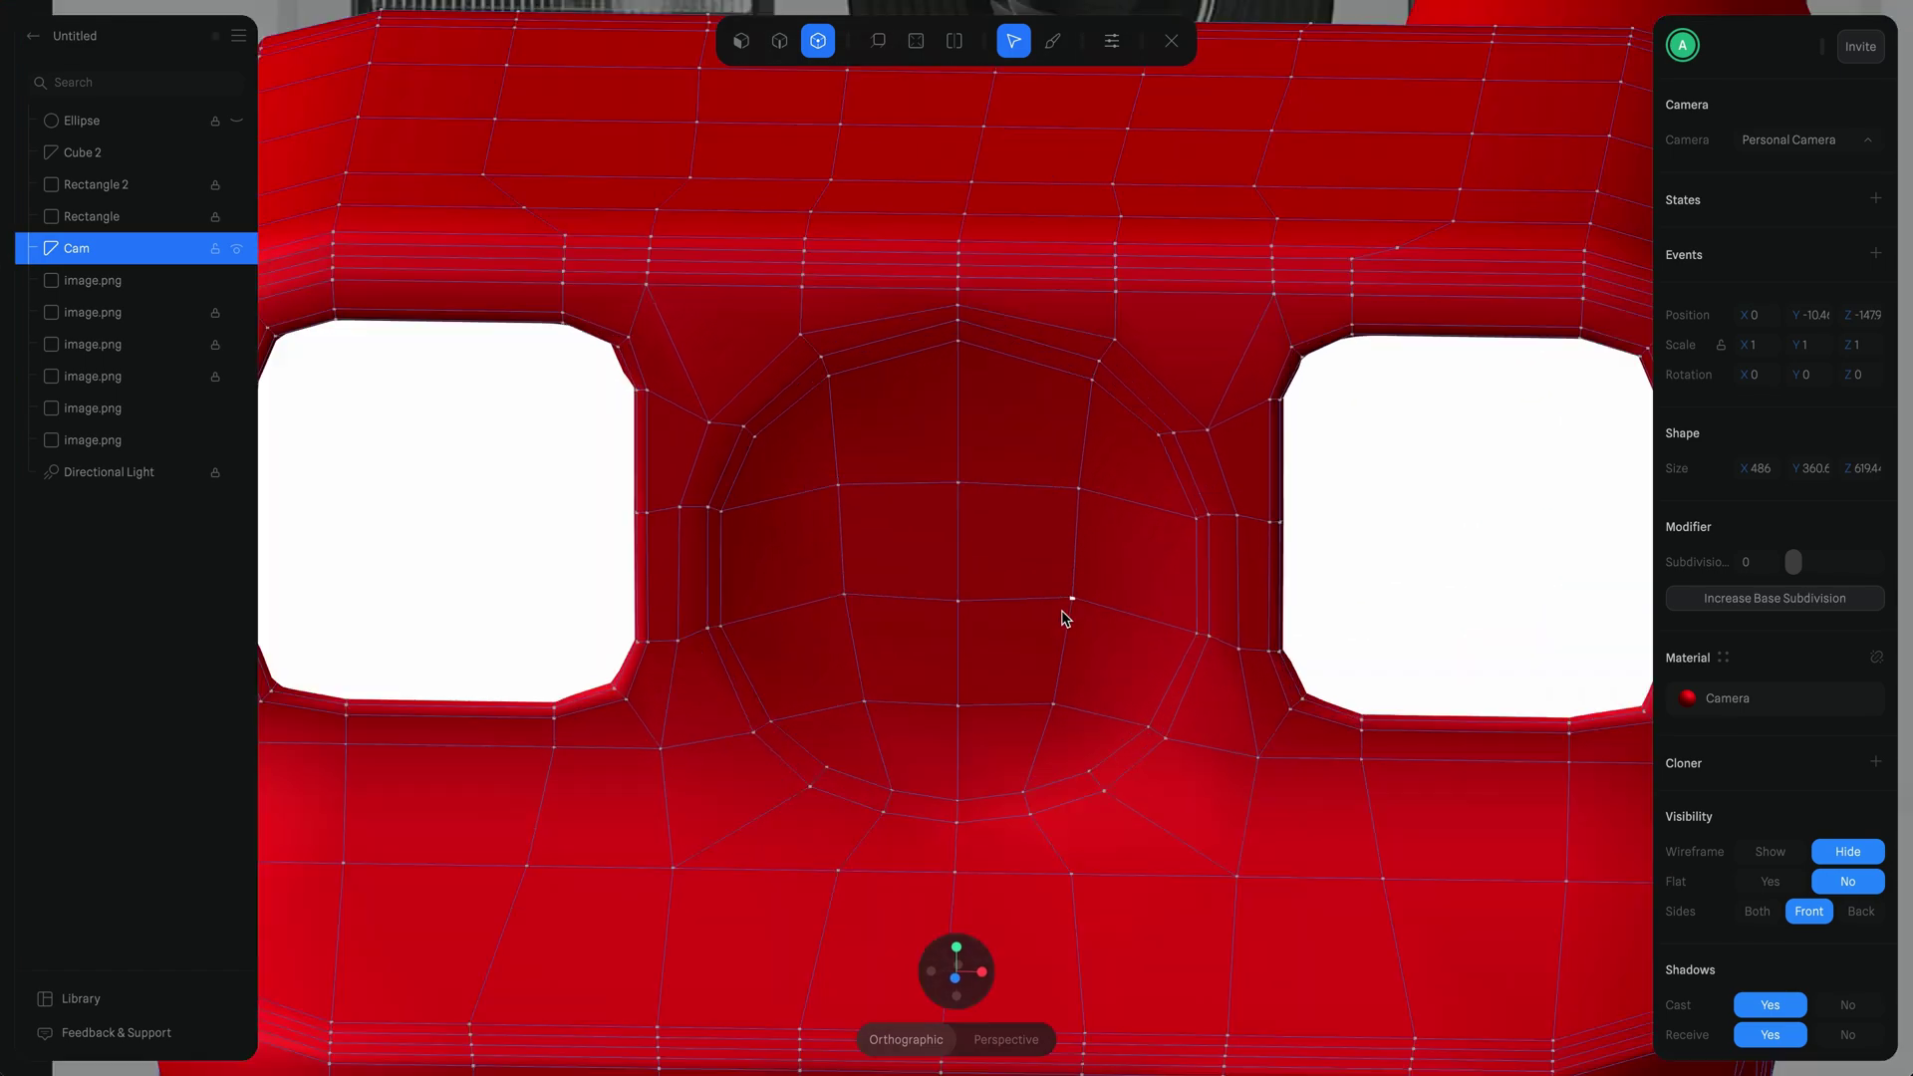
{"action": "scroll", "coordinate": [1208, 526], "scroll_direction": "up", "scroll_amount": 10}
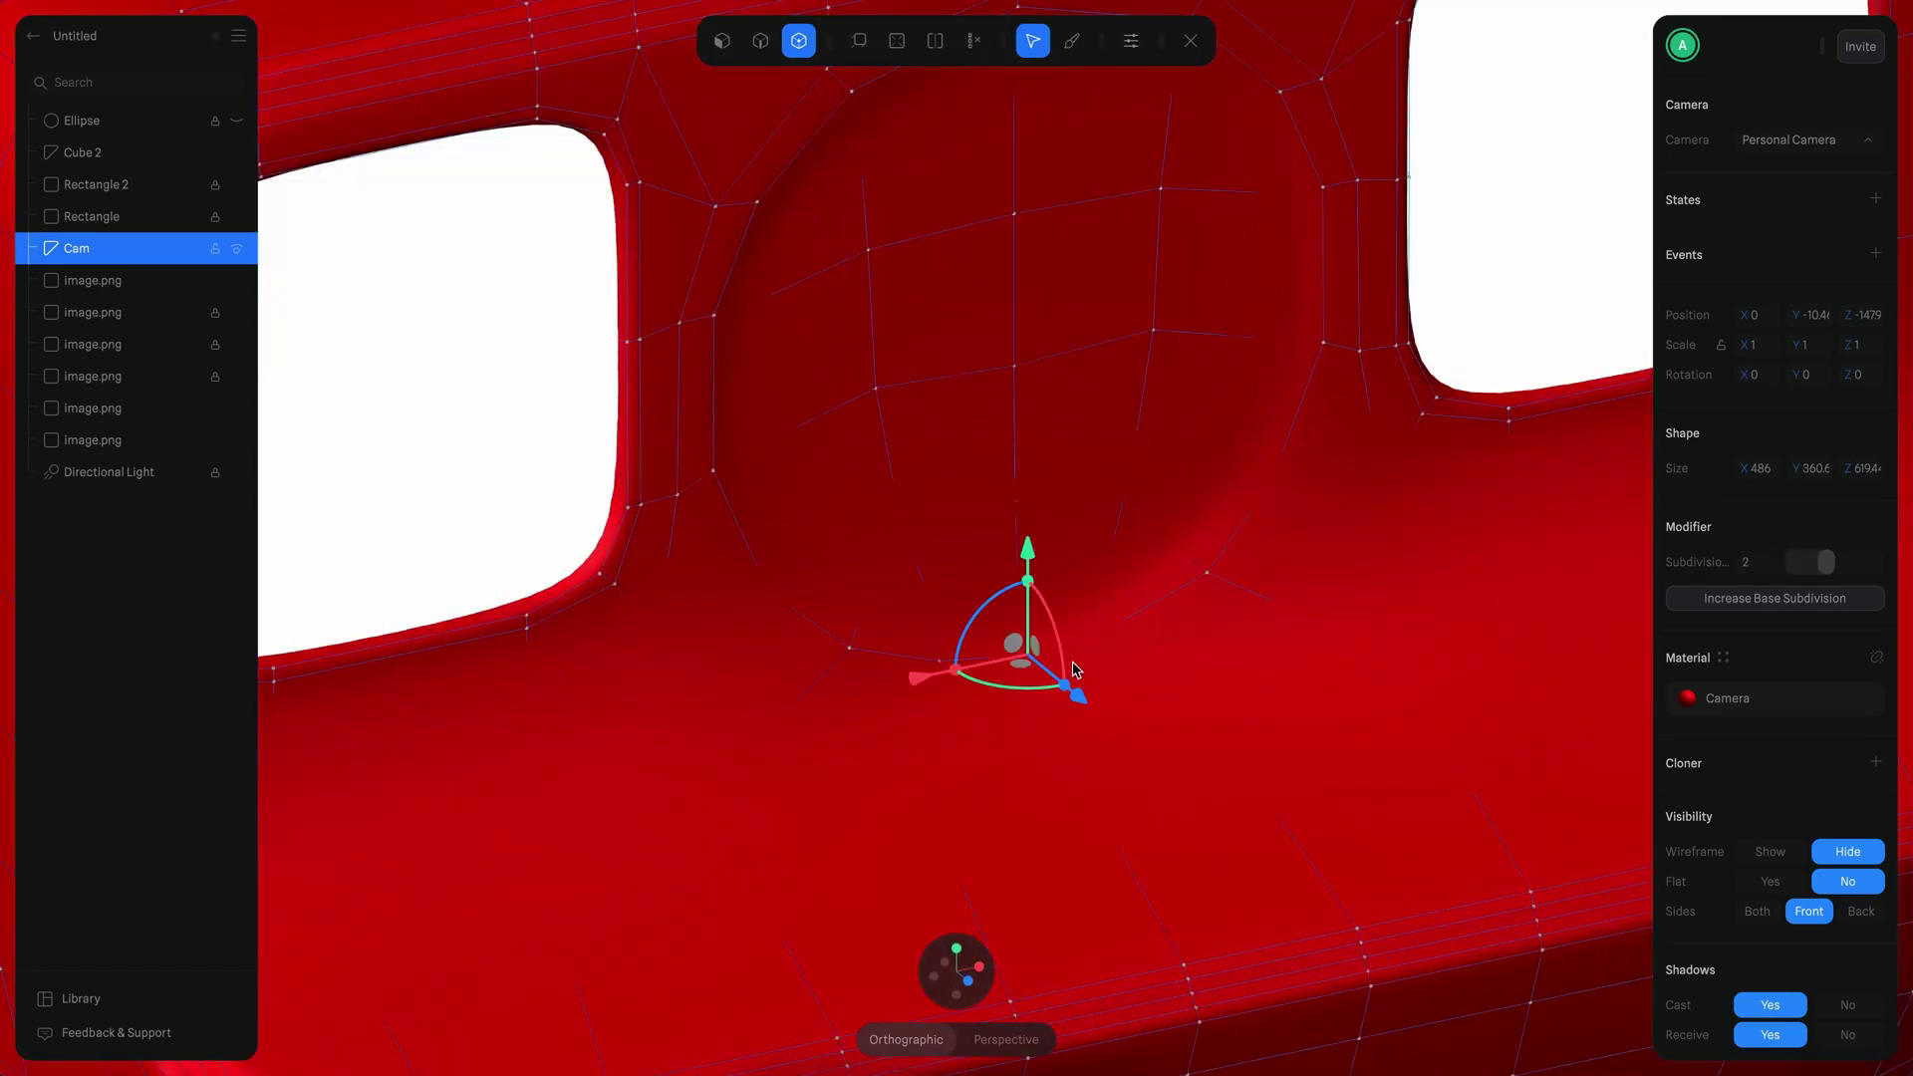
{"action": "left_click", "coordinate": [1213, 626]}
{"action": "left_click_drag", "start_coordinate": [1825, 561], "coordinate": [1772, 564]}
Step: Adjust the depth and spacing of the vertex row below the lens recess, working from side and front views at subdivision 0
{"action": "scroll", "coordinate": [1341, 512], "scroll_direction": "up", "scroll_amount": 3}
{"action": "scroll", "coordinate": [1315, 735], "scroll_direction": "down", "scroll_amount": 3}
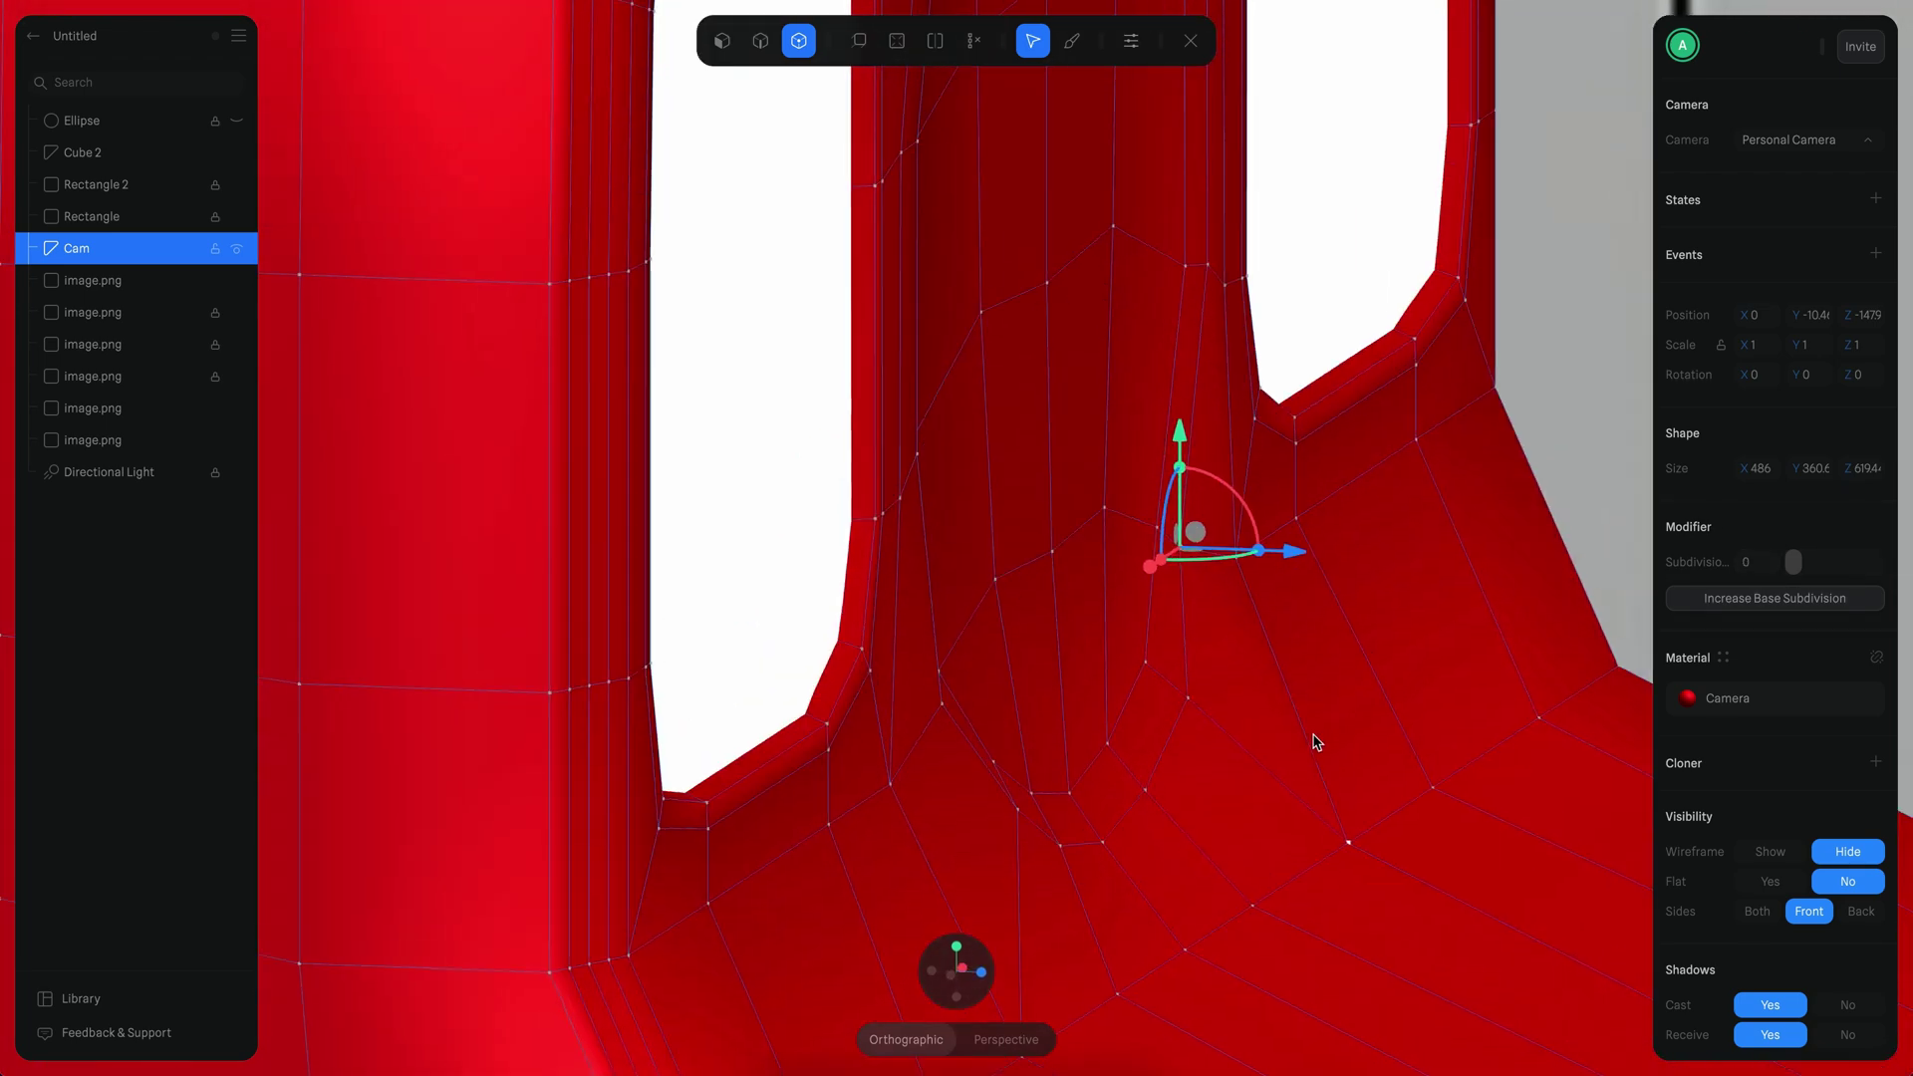
{"action": "scroll", "coordinate": [1329, 659], "scroll_direction": "up", "scroll_amount": 8}
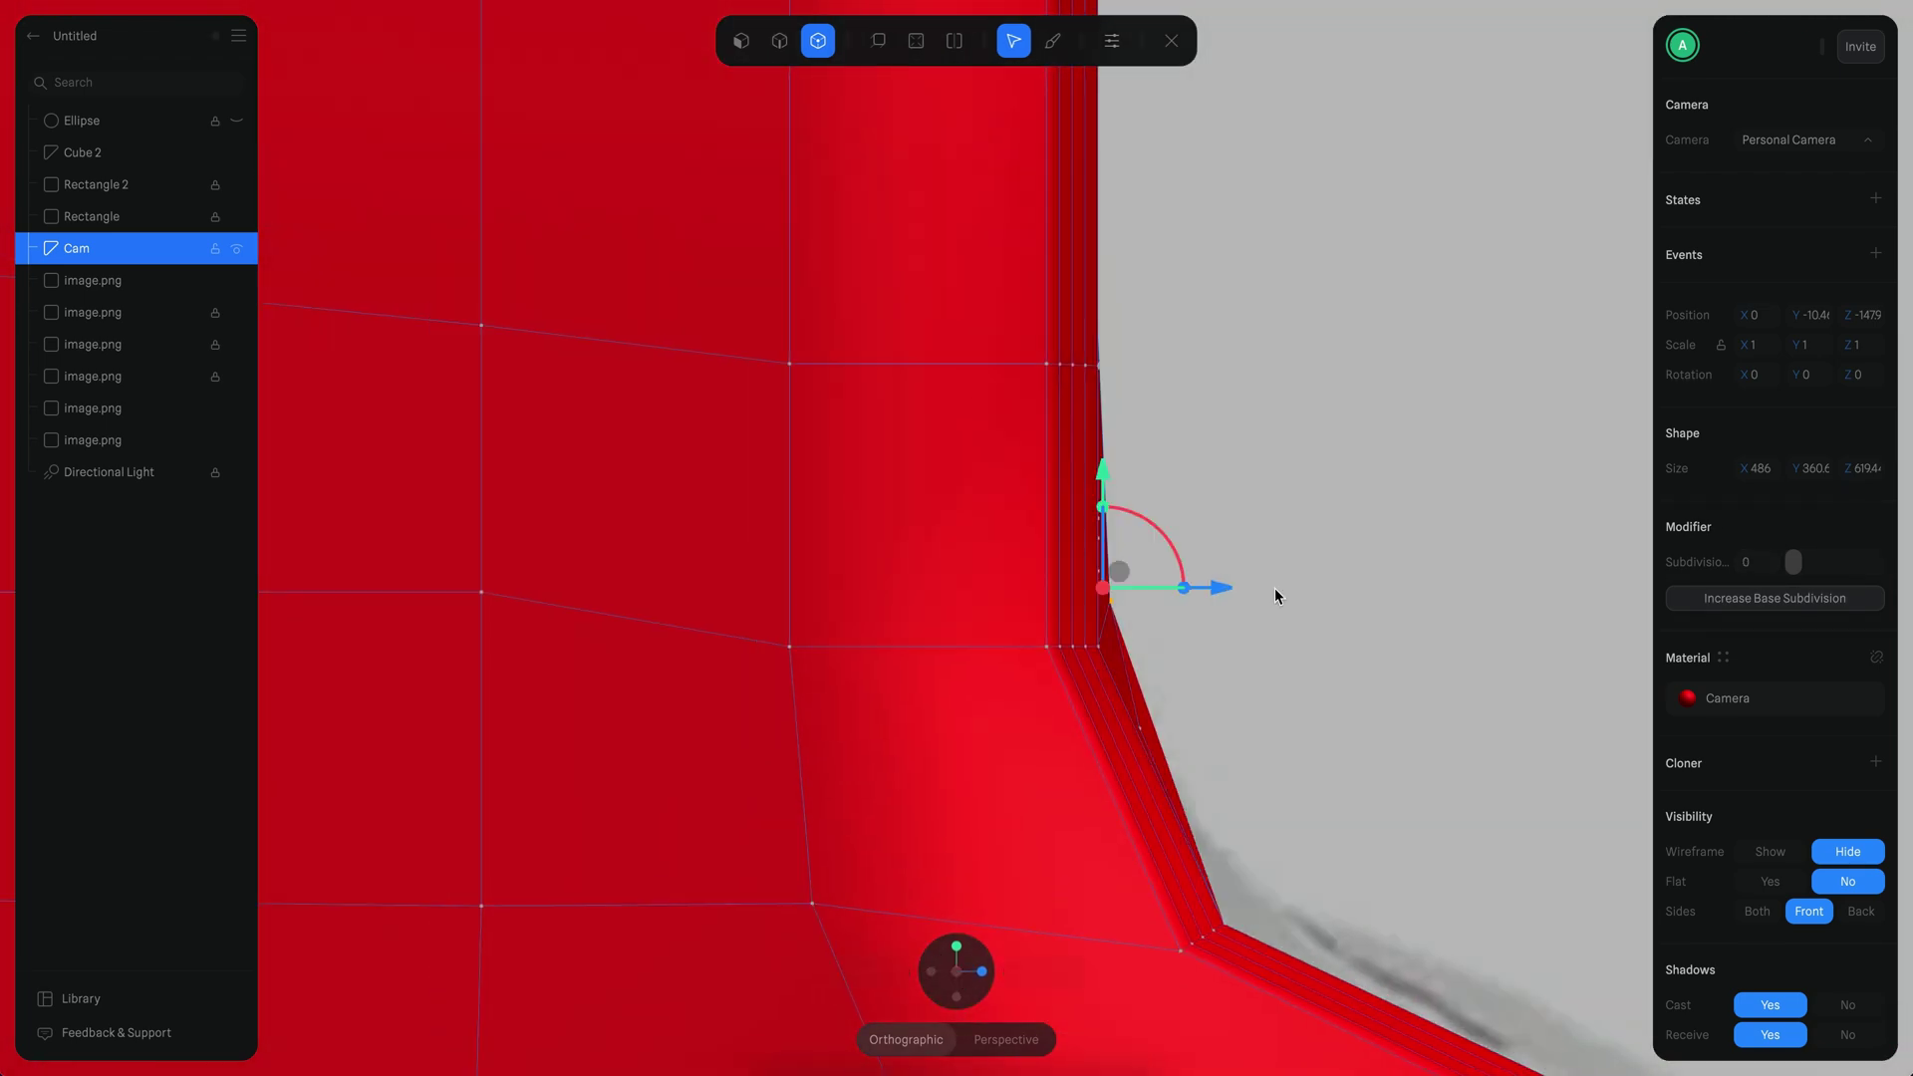
{"action": "scroll", "coordinate": [1335, 726], "scroll_direction": "down", "scroll_amount": 5}
{"action": "scroll", "coordinate": [1101, 691], "scroll_direction": "up", "scroll_amount": 5}
{"action": "scroll", "coordinate": [1200, 645], "scroll_direction": "down", "scroll_amount": 4}
{"action": "scroll", "coordinate": [1200, 646], "scroll_direction": "up", "scroll_amount": 2}
{"action": "scroll", "coordinate": [1245, 652], "scroll_direction": "up", "scroll_amount": 4}
{"action": "scroll", "coordinate": [1257, 657], "scroll_direction": "down", "scroll_amount": 5}
{"action": "scroll", "coordinate": [1130, 619], "scroll_direction": "up", "scroll_amount": 5}
{"action": "scroll", "coordinate": [1145, 662], "scroll_direction": "down", "scroll_amount": 5}
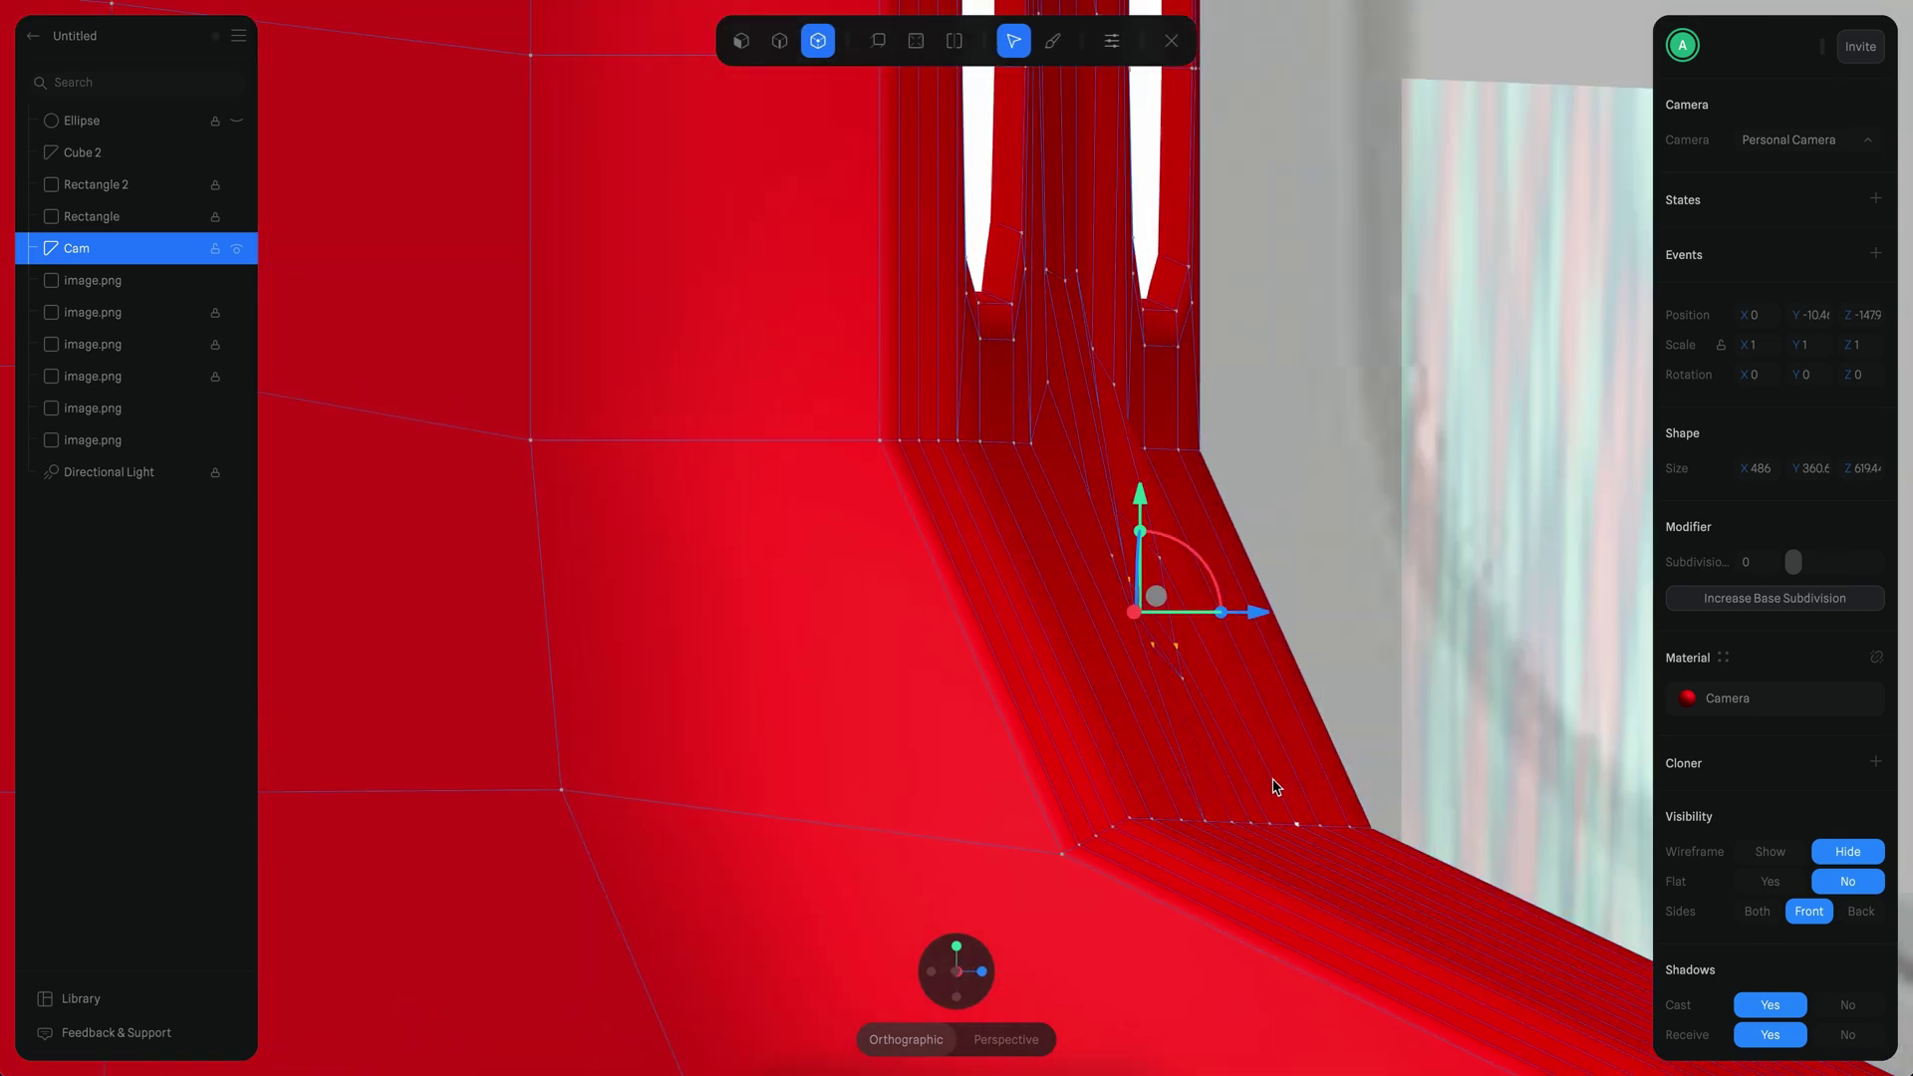
{"action": "left_click_drag", "start_coordinate": [1260, 683], "coordinate": [738, 802]}
{"action": "scroll", "coordinate": [1298, 726], "scroll_direction": "down", "scroll_amount": 3}
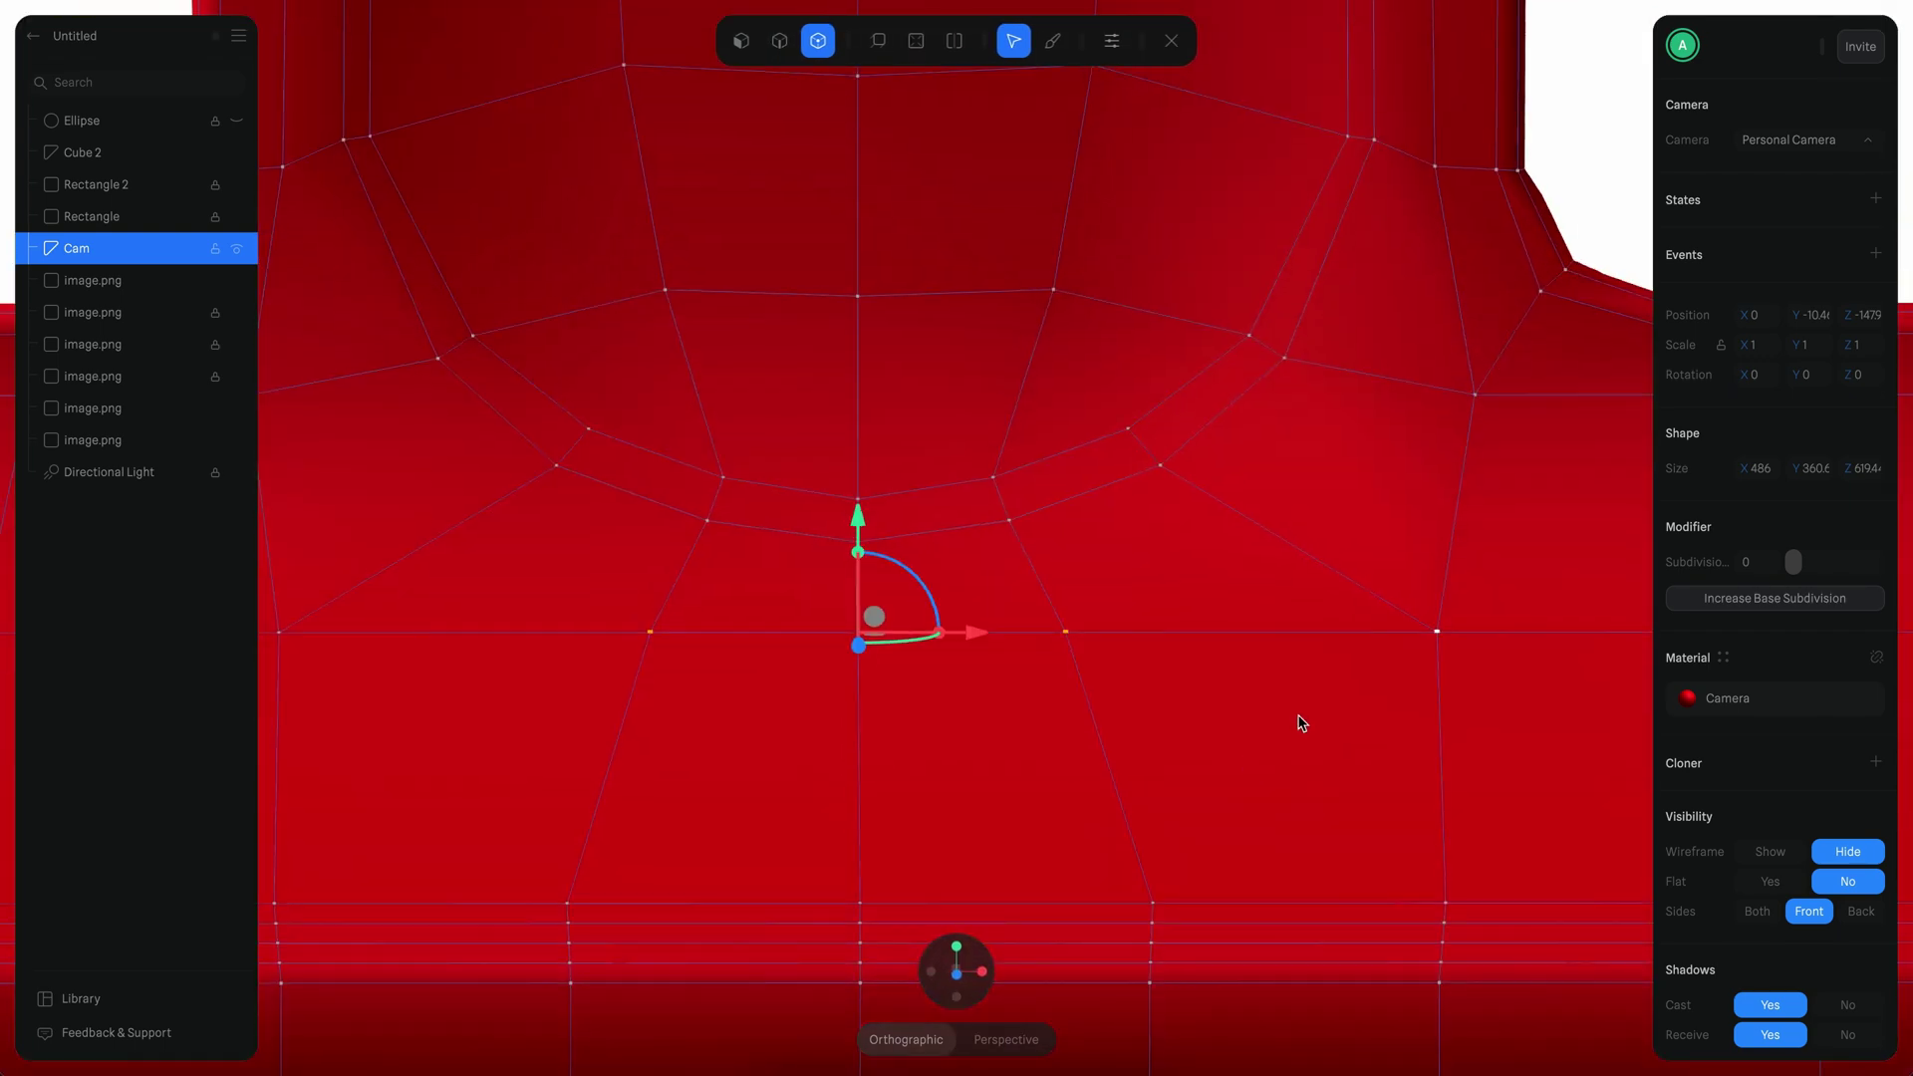
Step: Shift the lens recess's floor faces along the depth axis and finish editing the body at subdivision 2
{"action": "key", "text": "Escape"}
{"action": "double_click", "coordinate": [1278, 483]}
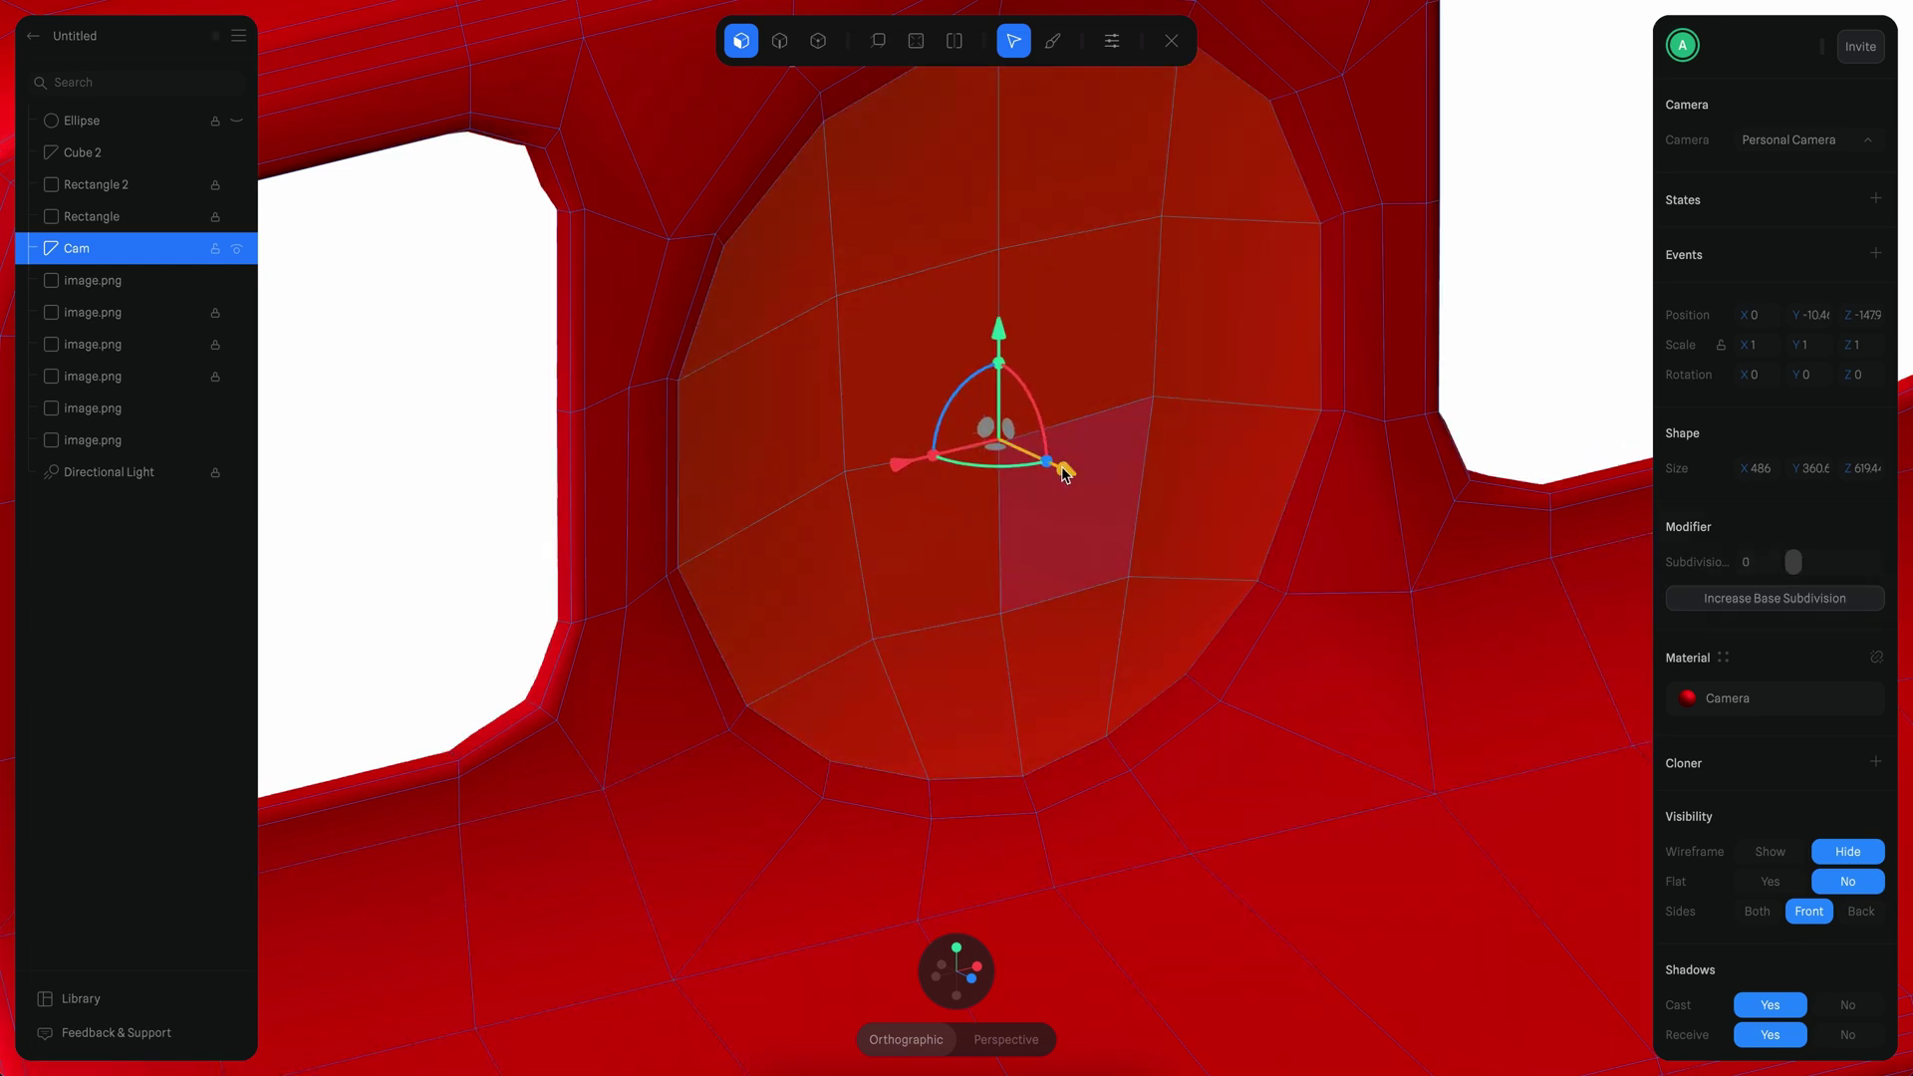
{"action": "key", "text": "Escape"}
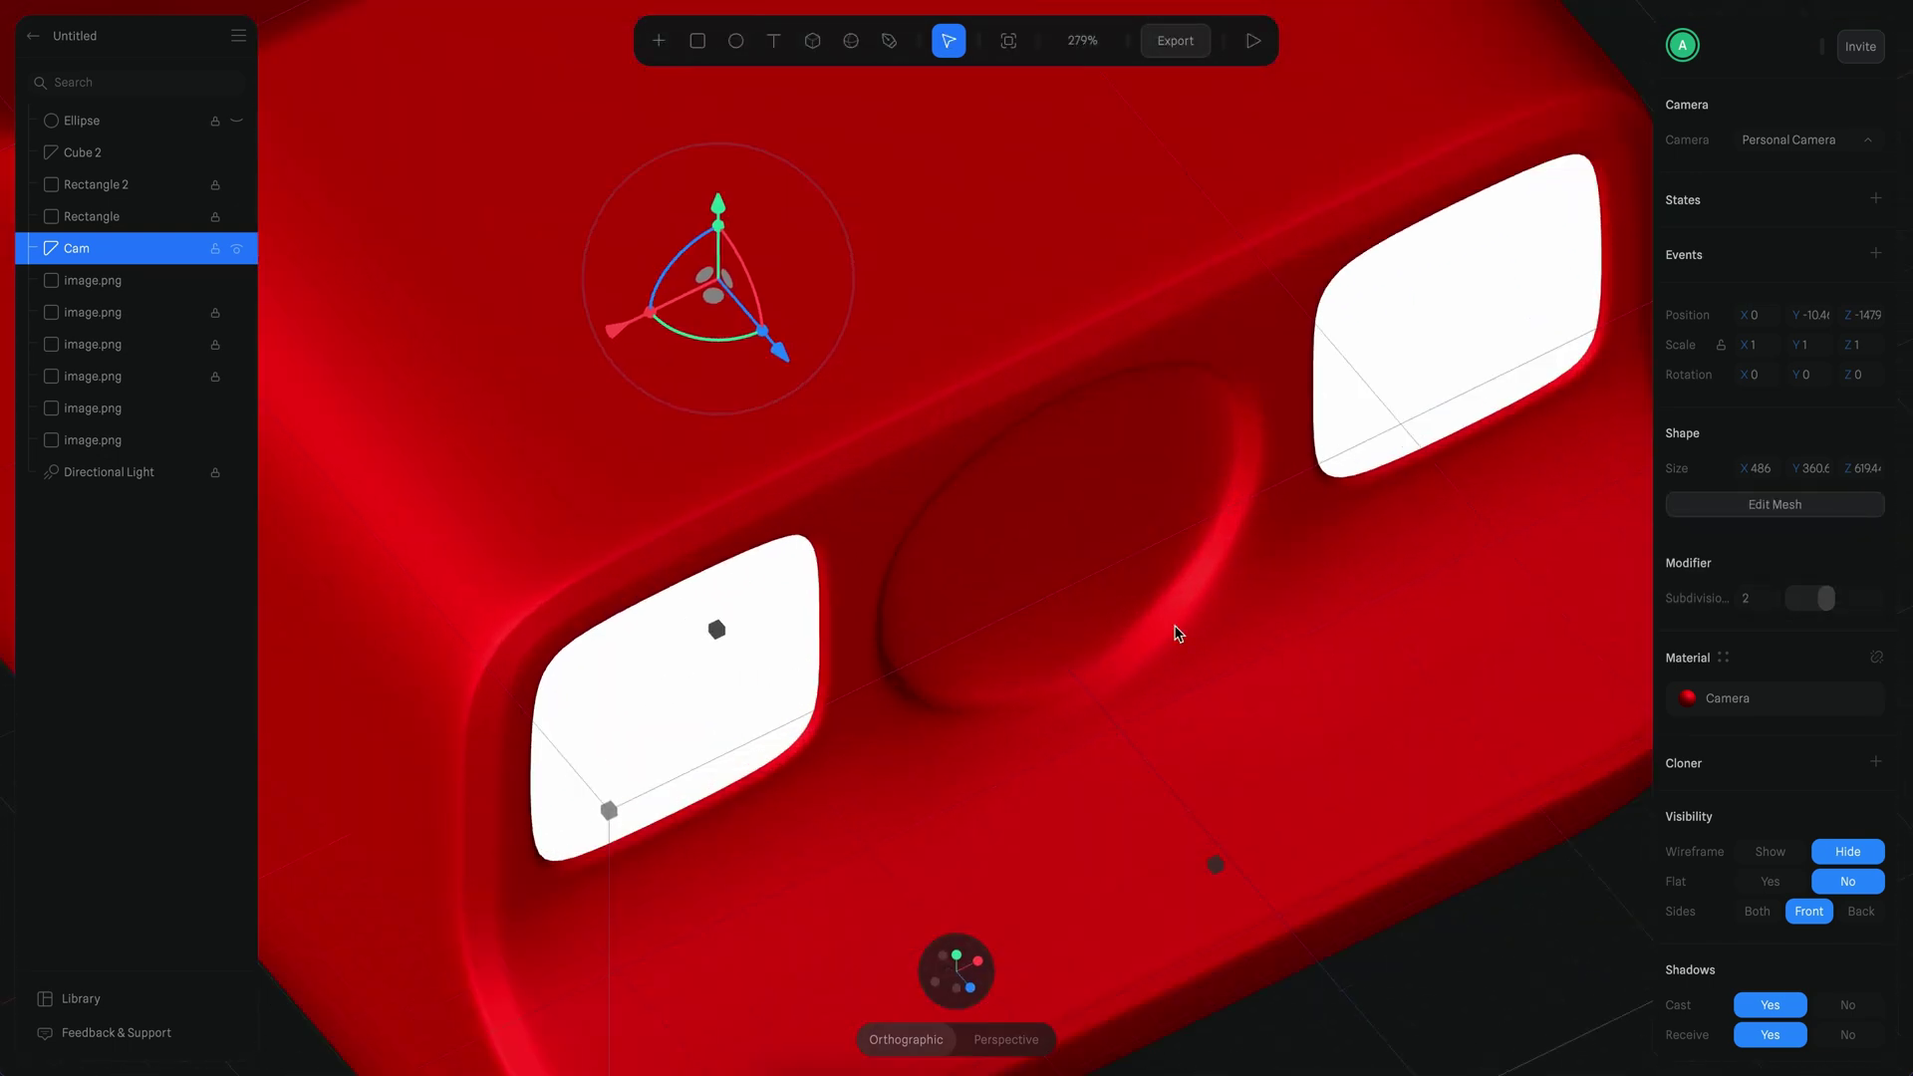
Step: Reopen the body mesh at subdivision 0, select faces in the lens recess and start Extrude on them
{"action": "double_click", "coordinate": [890, 134]}
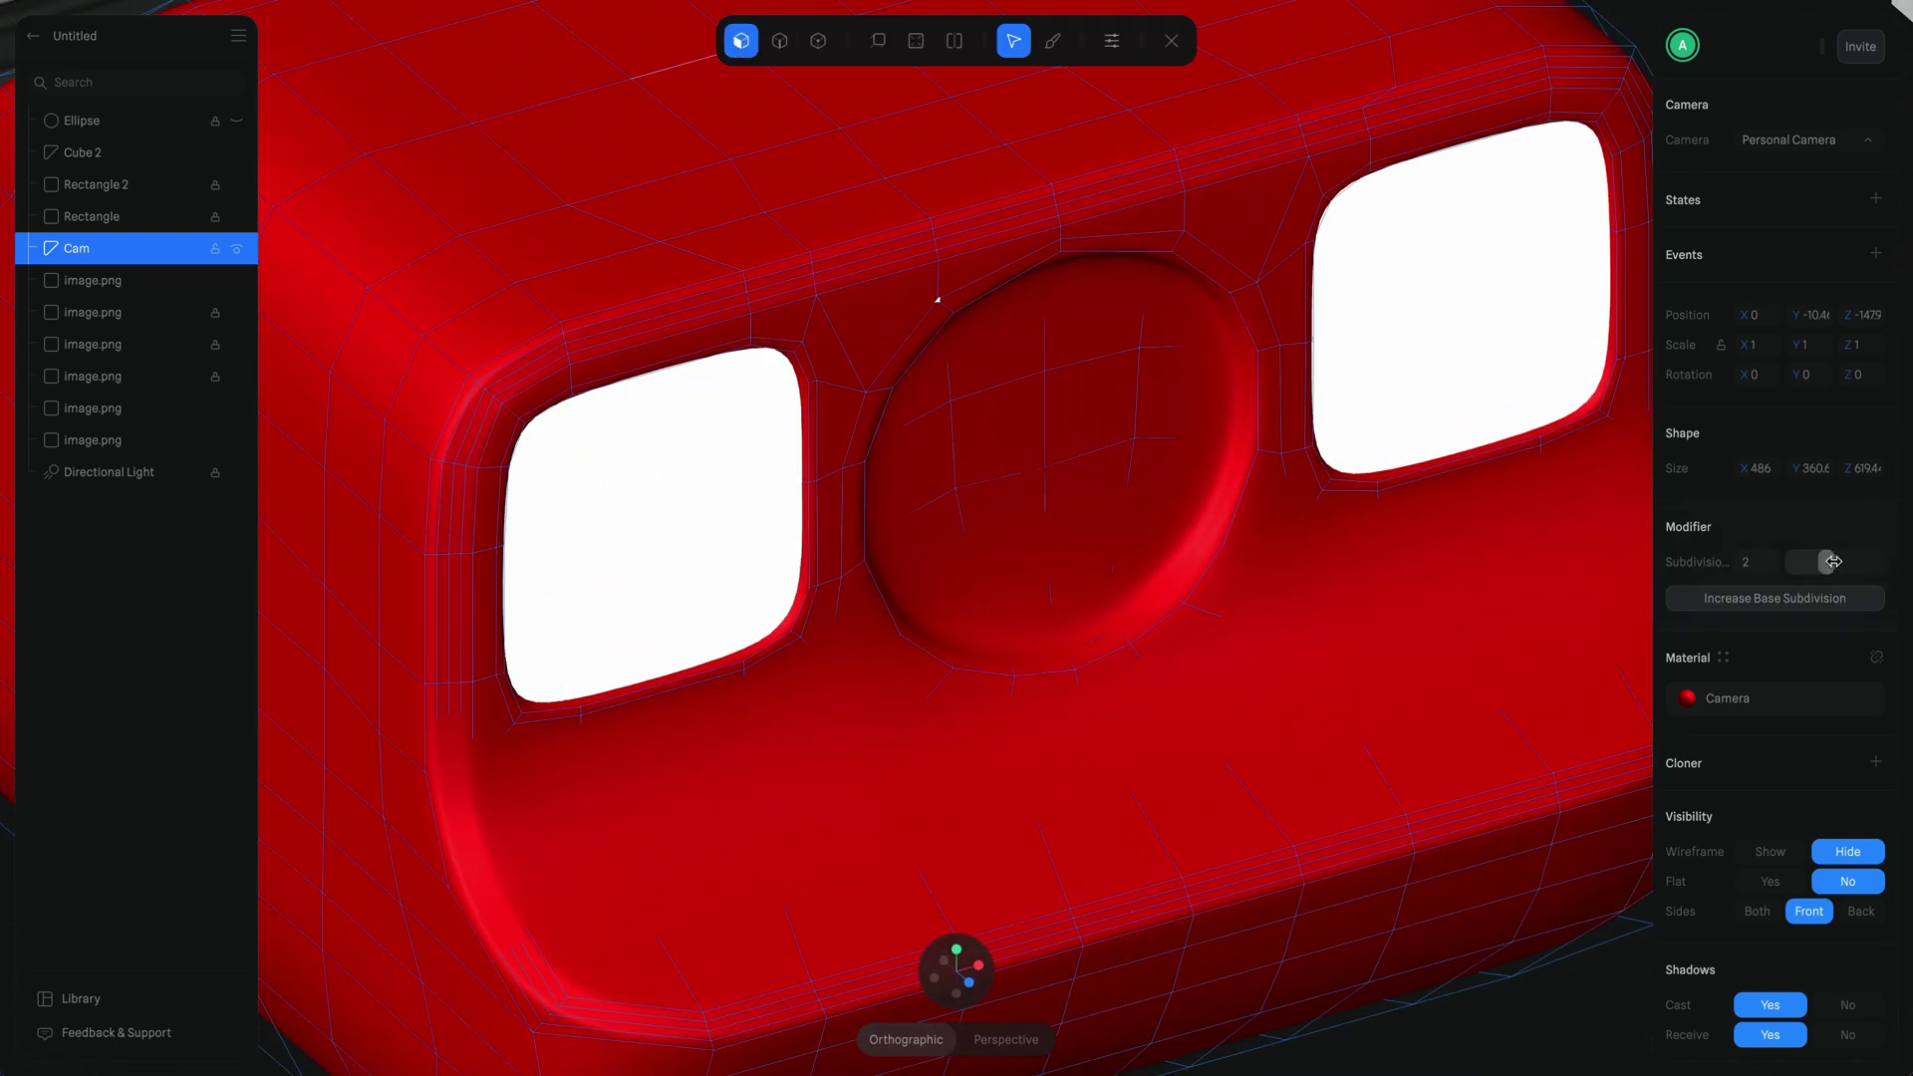
{"action": "left_click_drag", "start_coordinate": [1835, 558], "coordinate": [1793, 562]}
{"action": "left_click", "coordinate": [1216, 547]}
{"action": "left_click", "coordinate": [1162, 354], "text": "shift"}
{"action": "left_click", "coordinate": [877, 41]}
{"action": "right_click_drag", "start_coordinate": [1139, 501], "coordinate": [948, 377]}
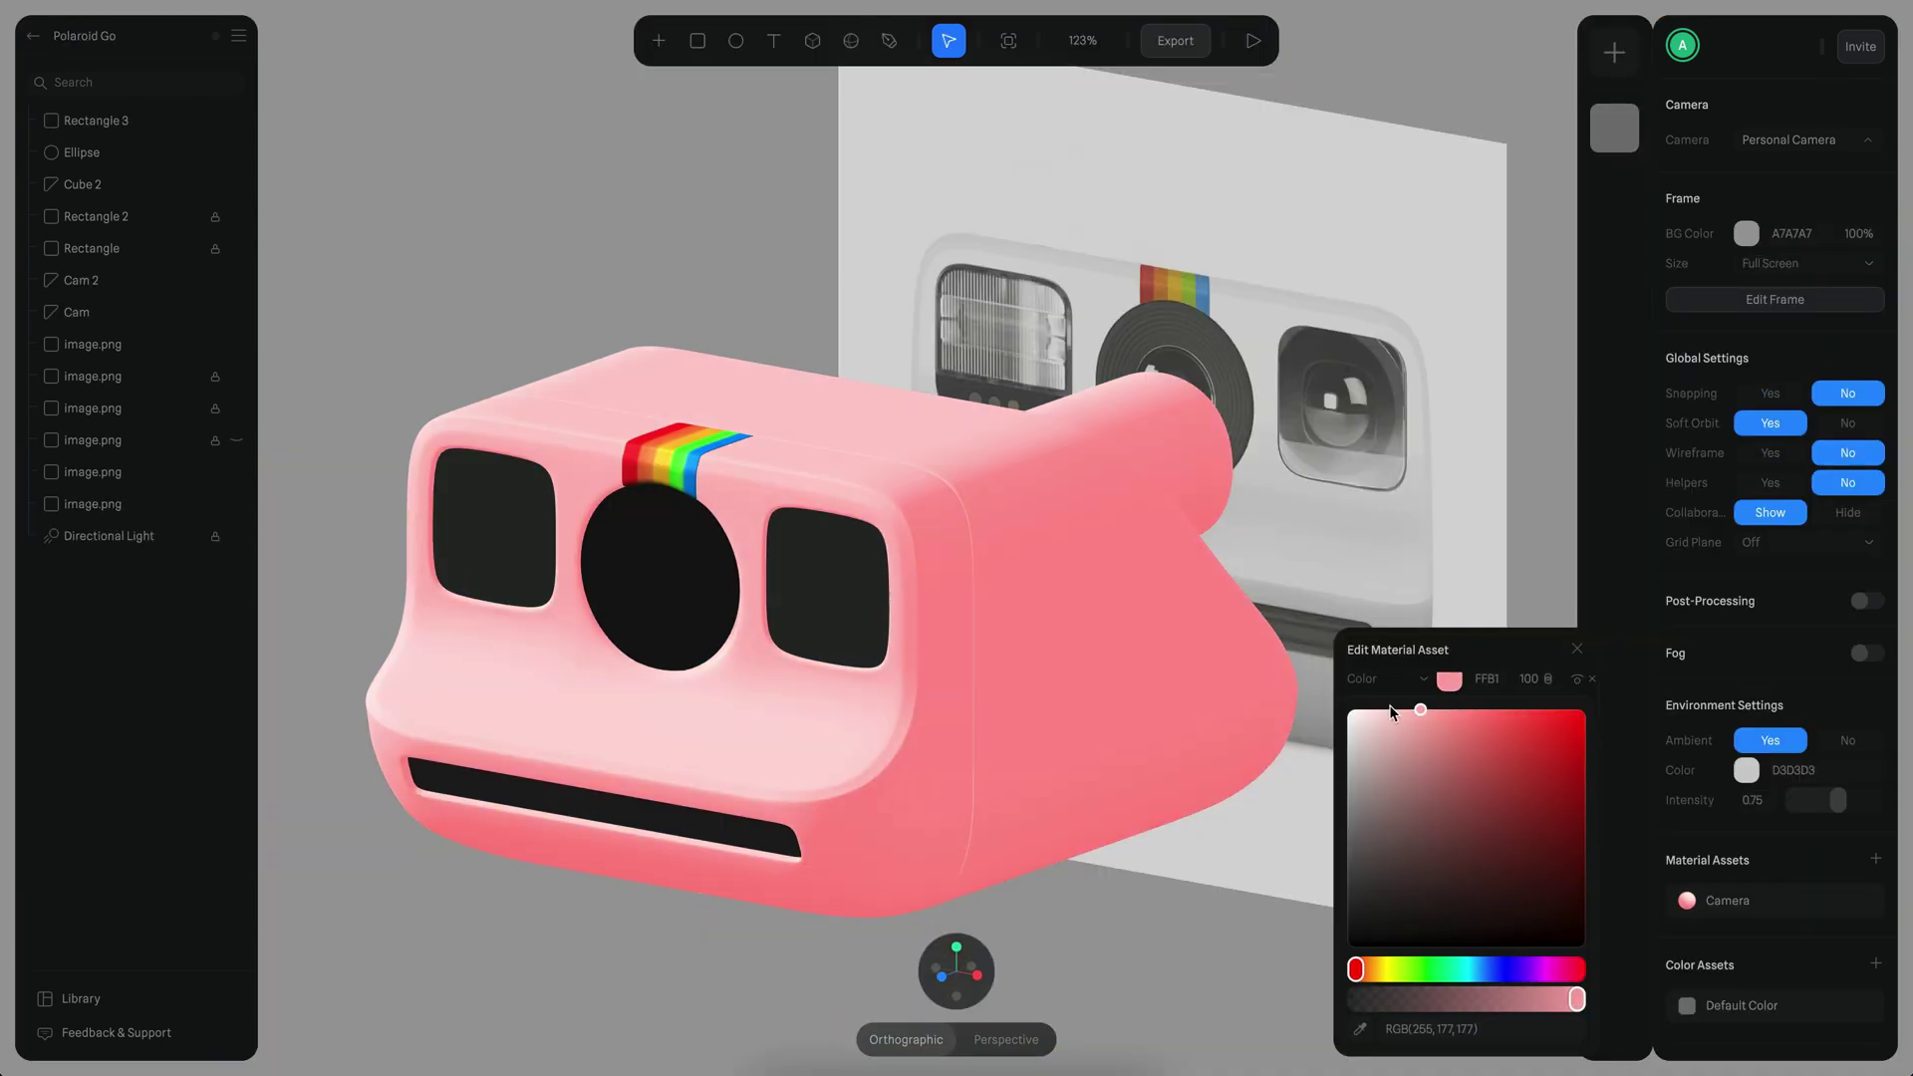
Step: Change the Camera material colour to grey RGB 182,182,182 and open the eyepiece tube's mesh for edge editing
{"action": "left_click_drag", "start_coordinate": [1387, 747], "coordinate": [1301, 780]}
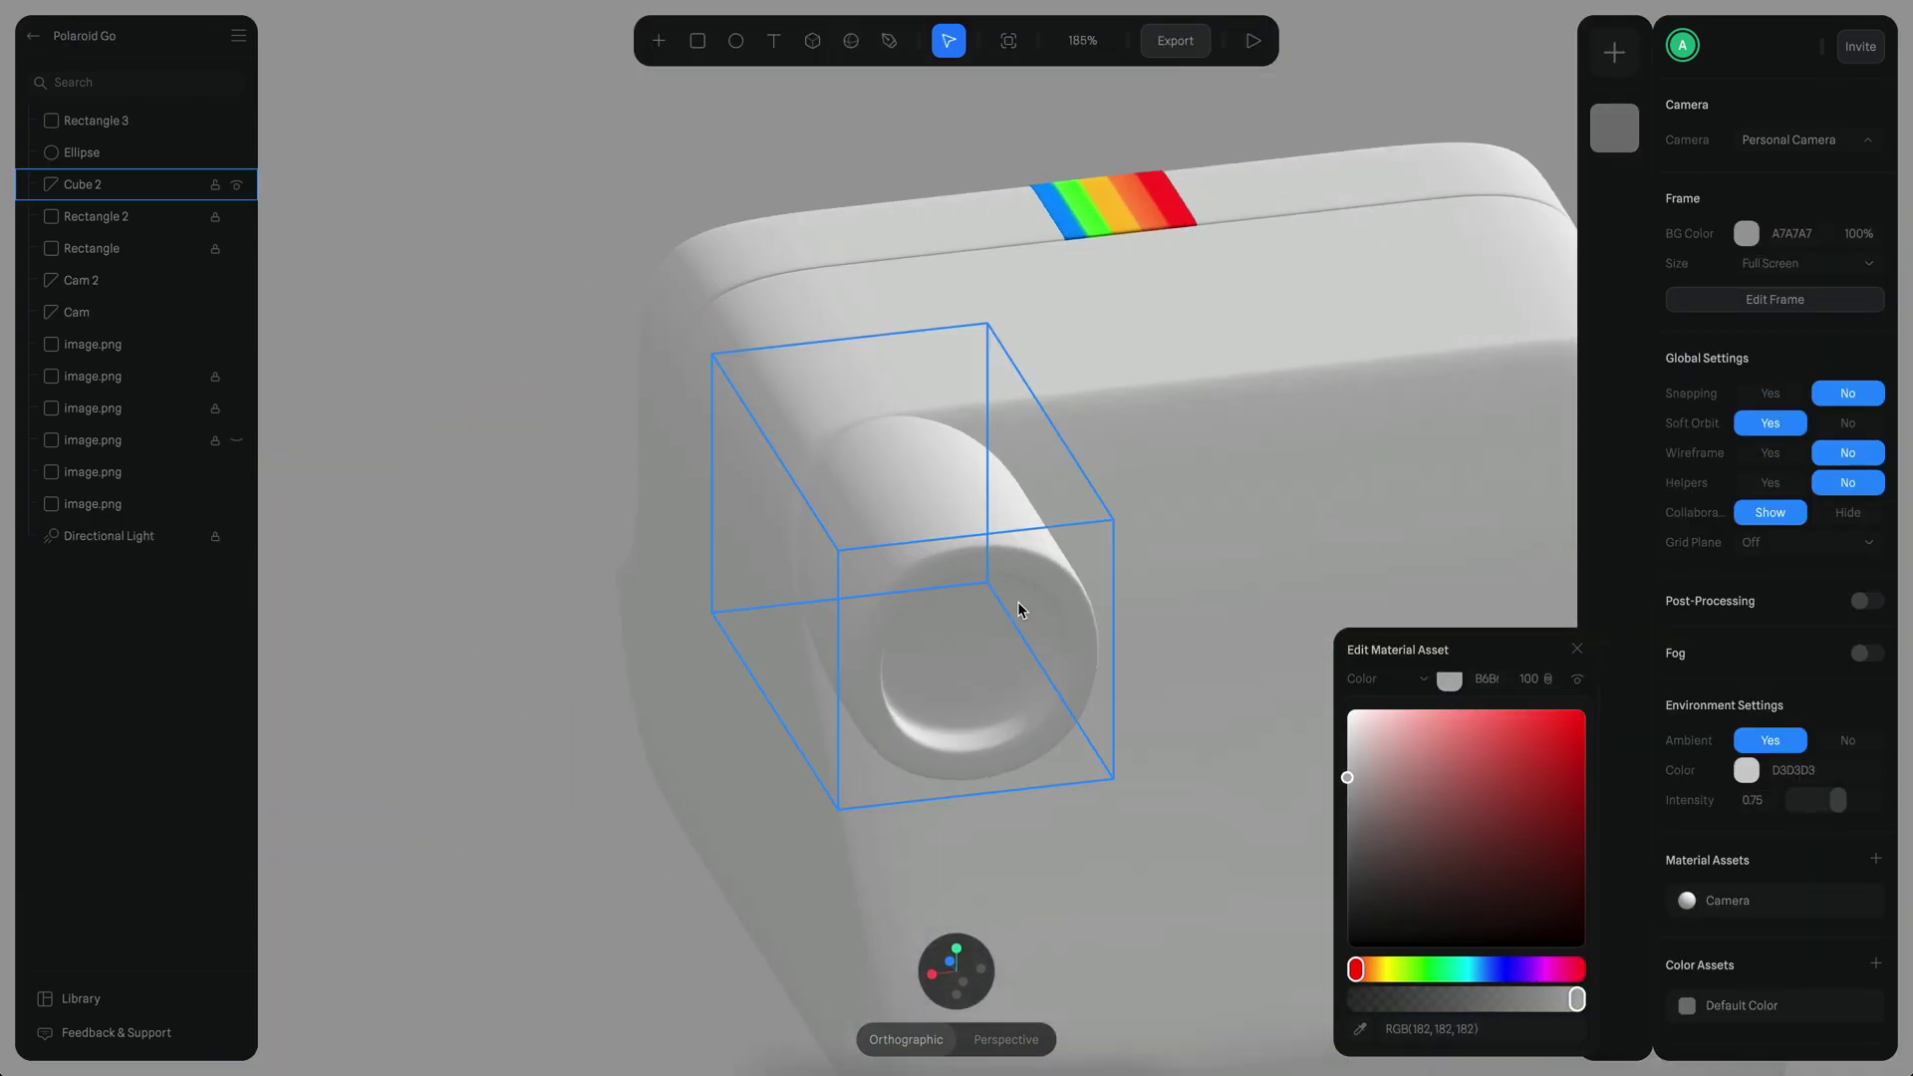
{"action": "left_click", "coordinate": [1043, 672]}
{"action": "double_click", "coordinate": [997, 594]}
{"action": "left_click", "coordinate": [724, 42]}
{"action": "right_click_drag", "start_coordinate": [1024, 780], "coordinate": [776, 569]}
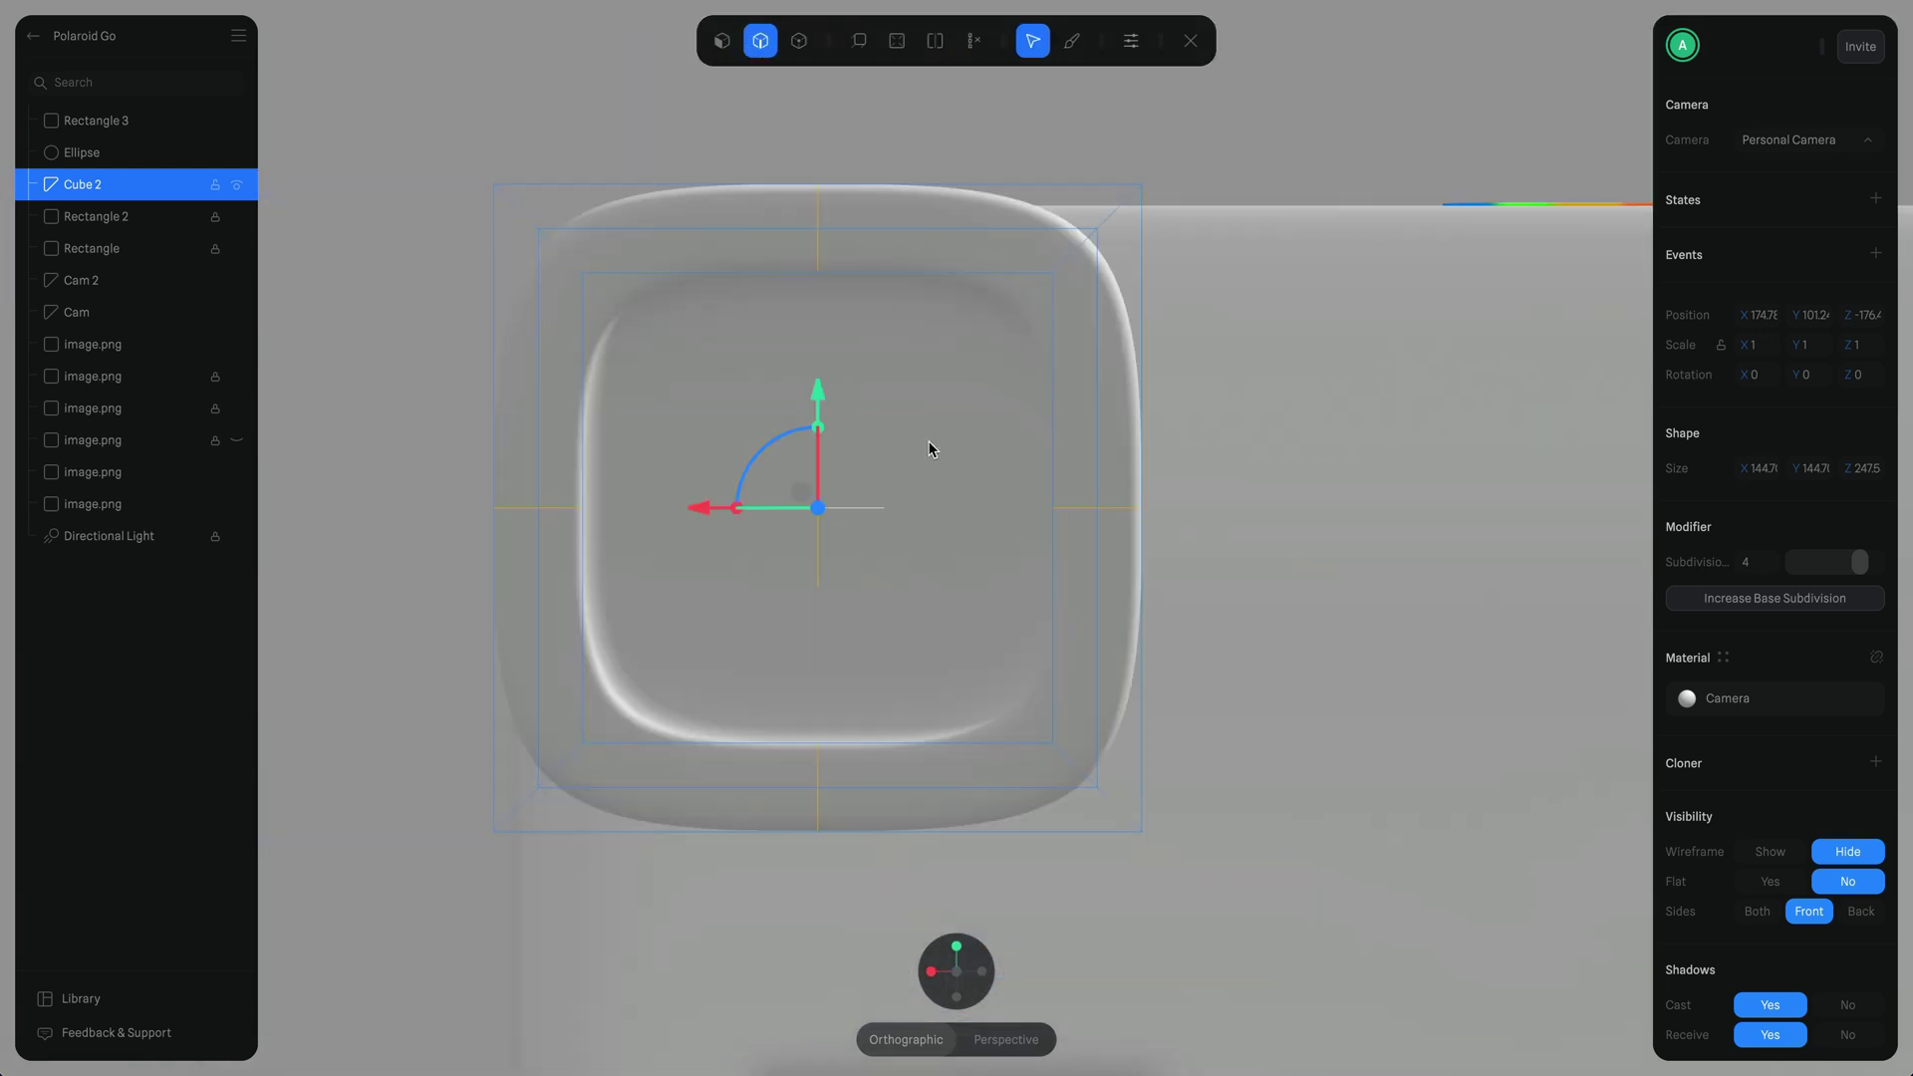
Step: Scale the eyepiece tube's middle edges outward in height and width to round its cross-section, and reopen its mesh
{"action": "left_click_drag", "start_coordinate": [817, 427], "coordinate": [830, 398]}
{"action": "left_click_drag", "start_coordinate": [736, 510], "coordinate": [709, 510]}
{"action": "key", "text": "Escape"}
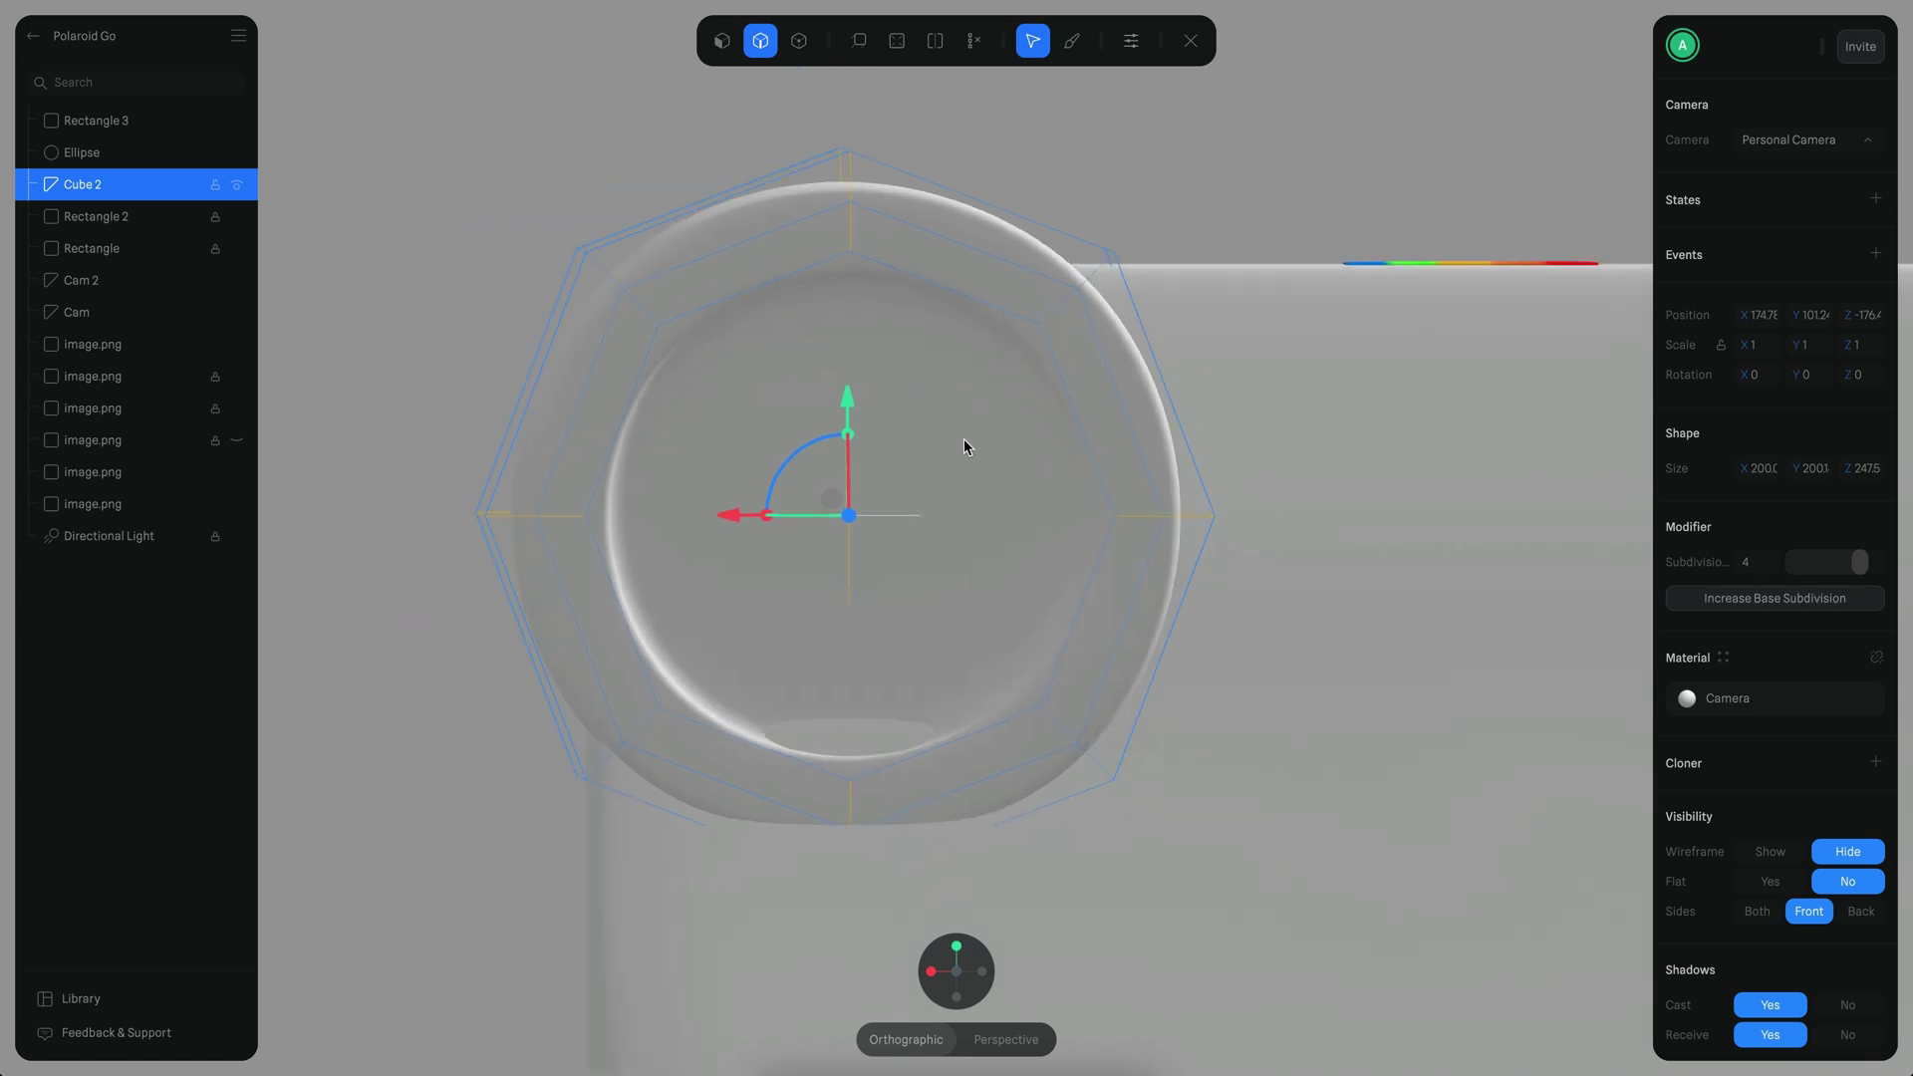
{"action": "left_click_drag", "start_coordinate": [1118, 631], "coordinate": [1180, 670]}
{"action": "double_click", "coordinate": [1024, 383]}
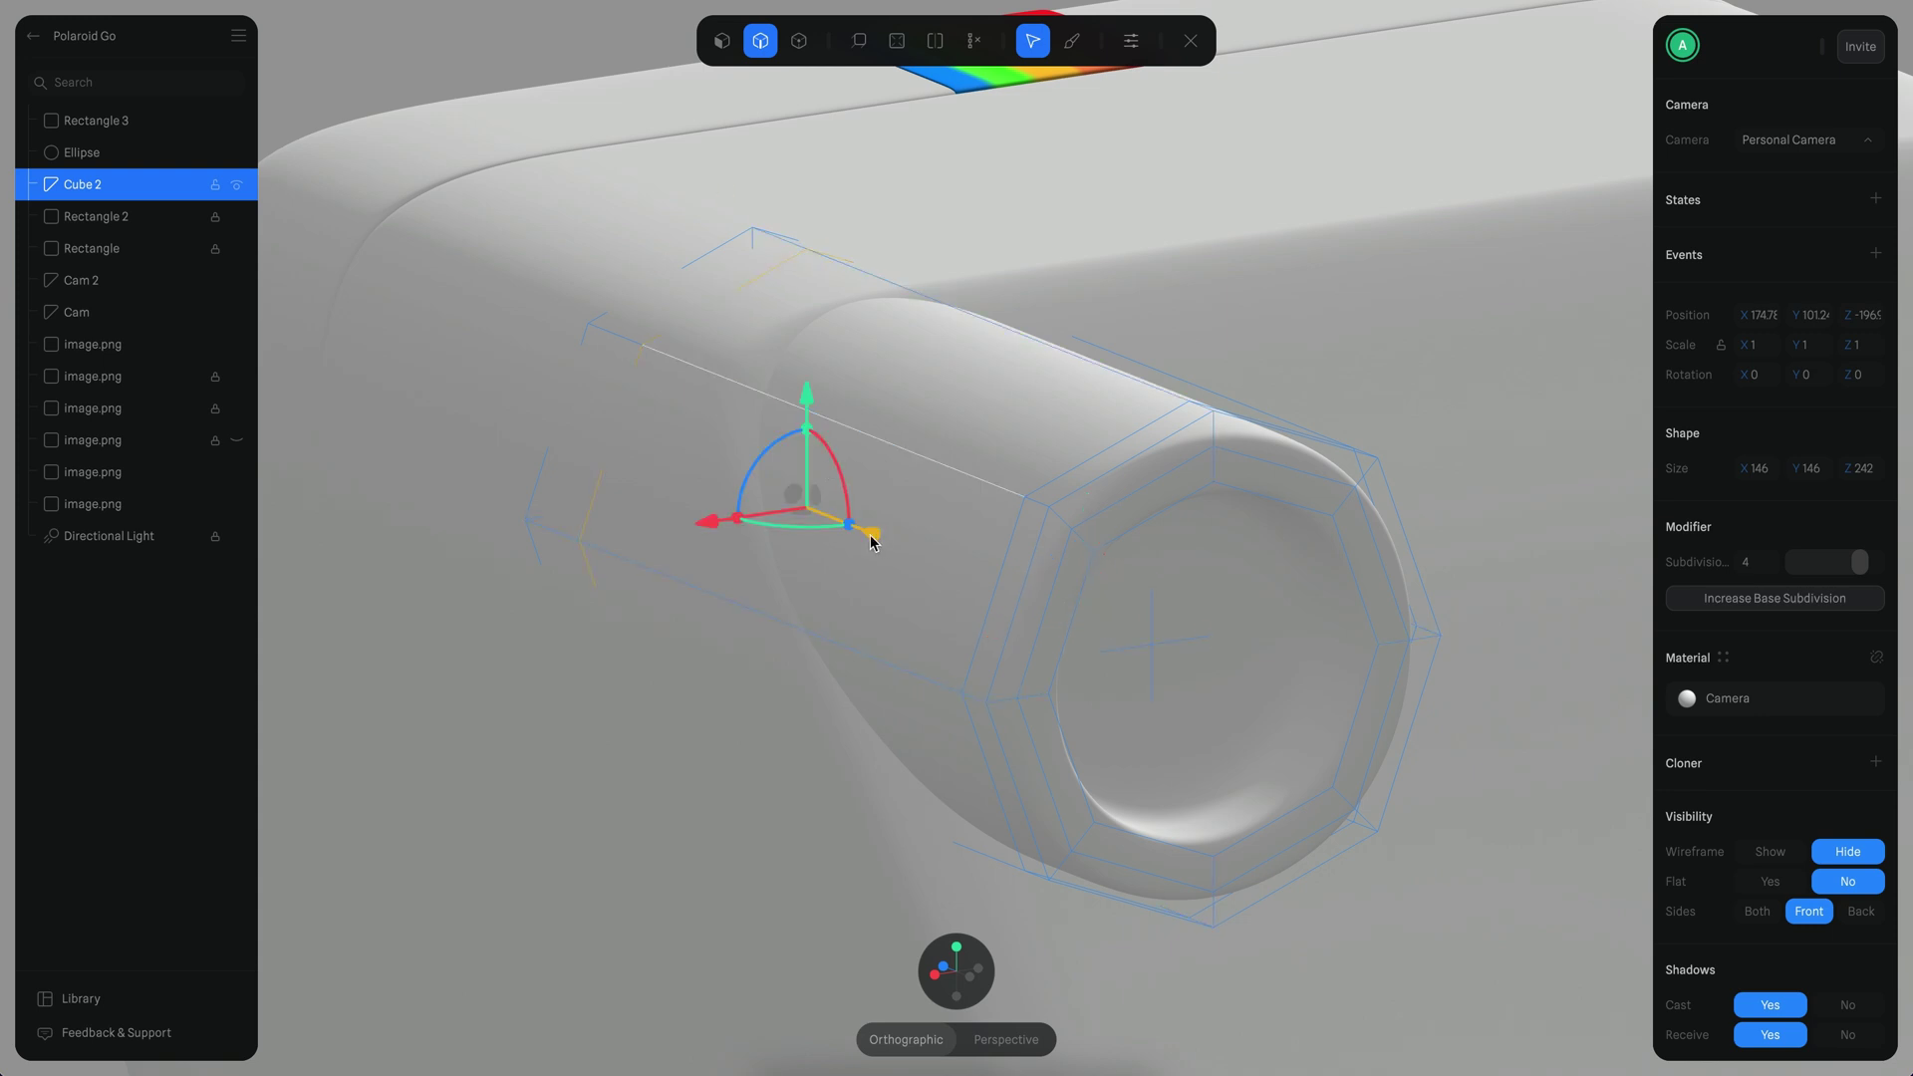
Step: Reposition the vertices at the eyepiece tube's inner end where it meets the camera body
{"action": "left_click_drag", "start_coordinate": [1006, 368], "coordinate": [496, 256]}
{"action": "key", "text": "3"}
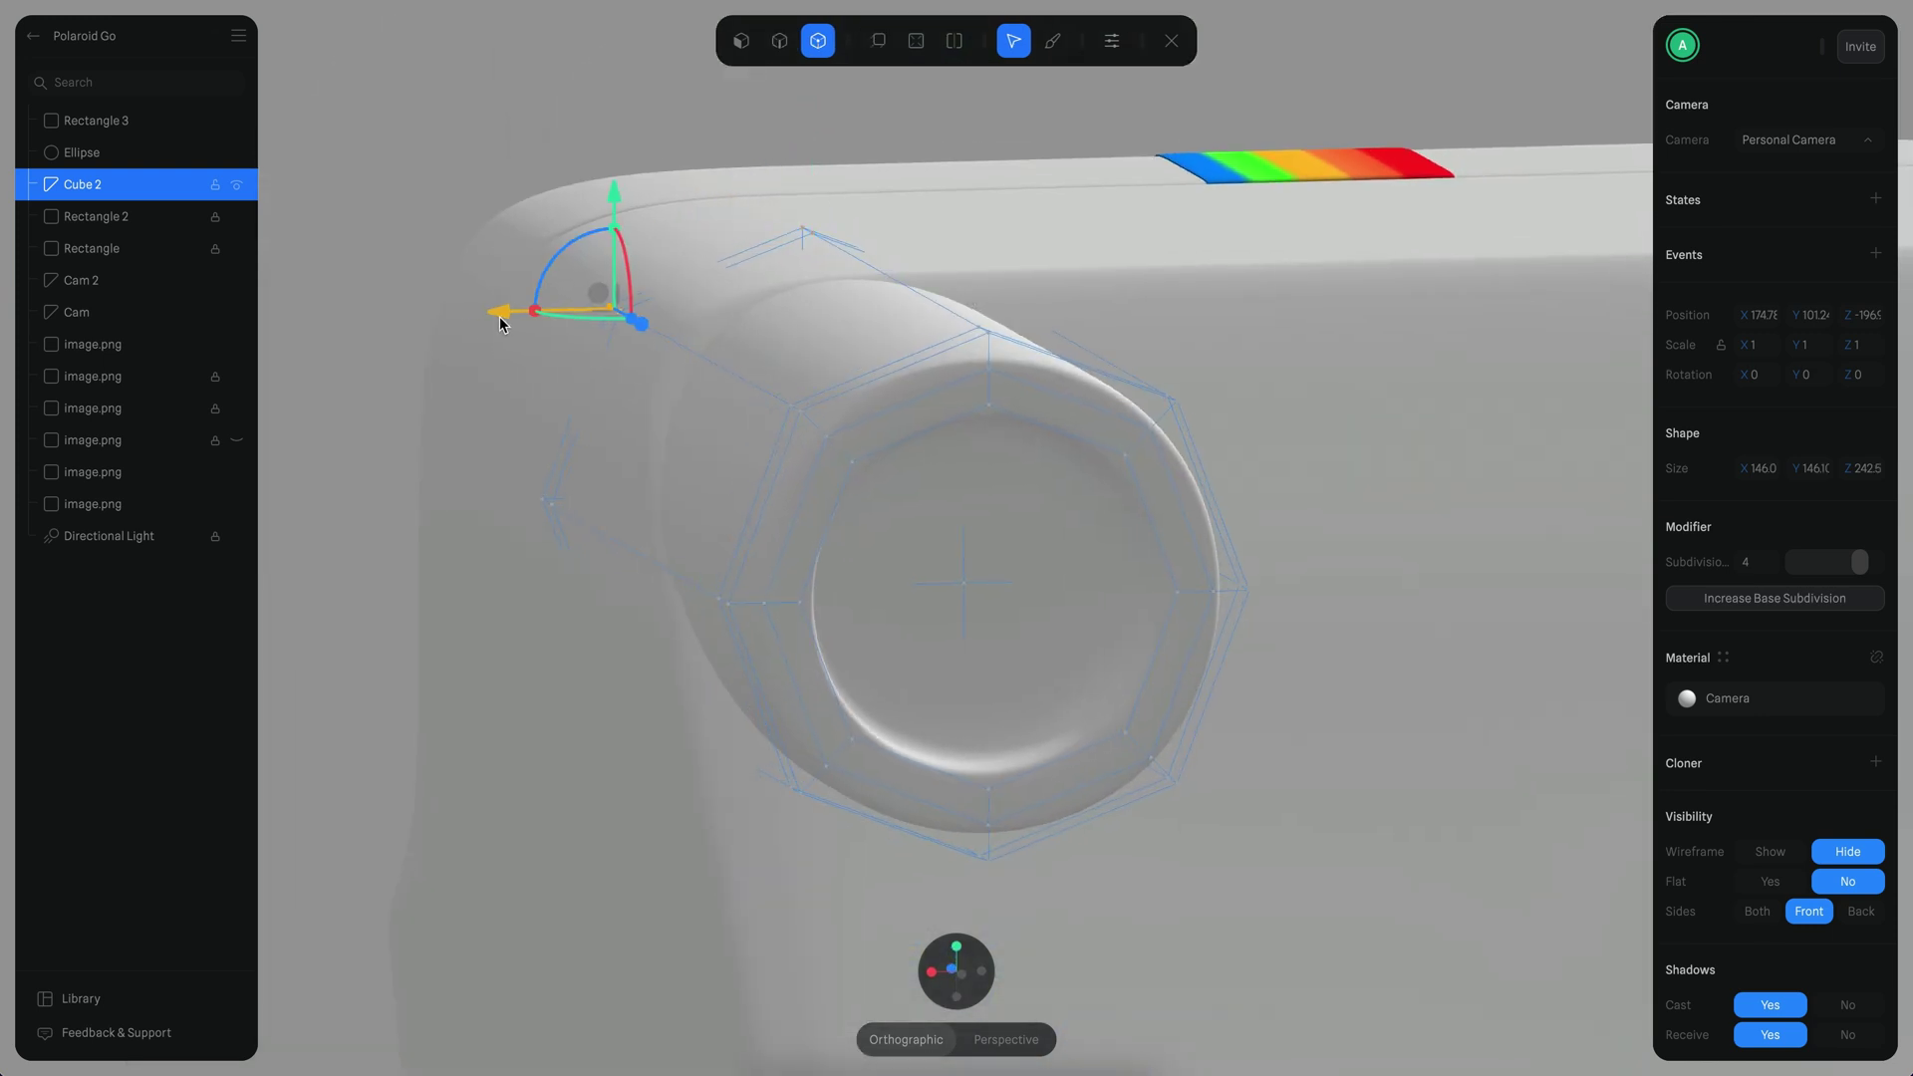
{"action": "left_click", "coordinate": [719, 184]}
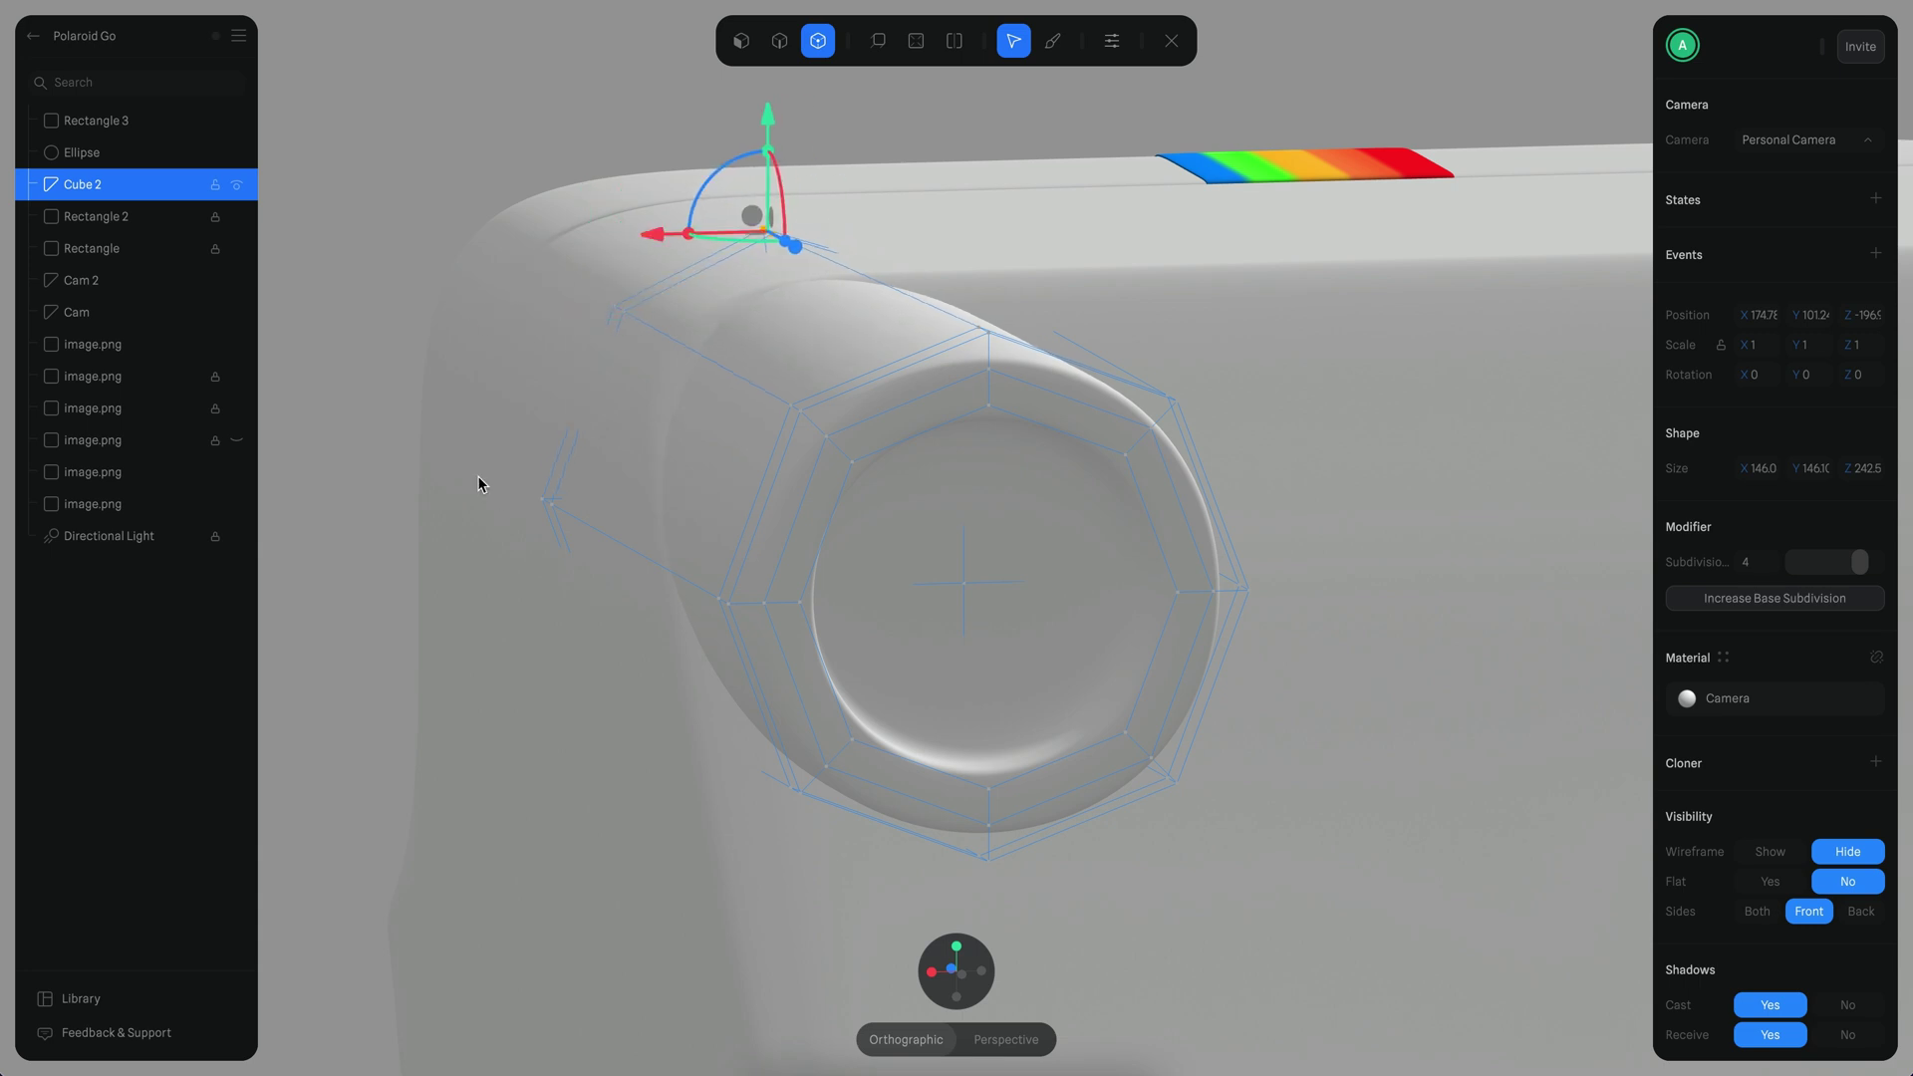
{"action": "left_click_drag", "start_coordinate": [532, 267], "coordinate": [845, 419]}
Step: Move the directional light along X to the opposite side of the camera
{"action": "left_click", "coordinate": [225, 538]}
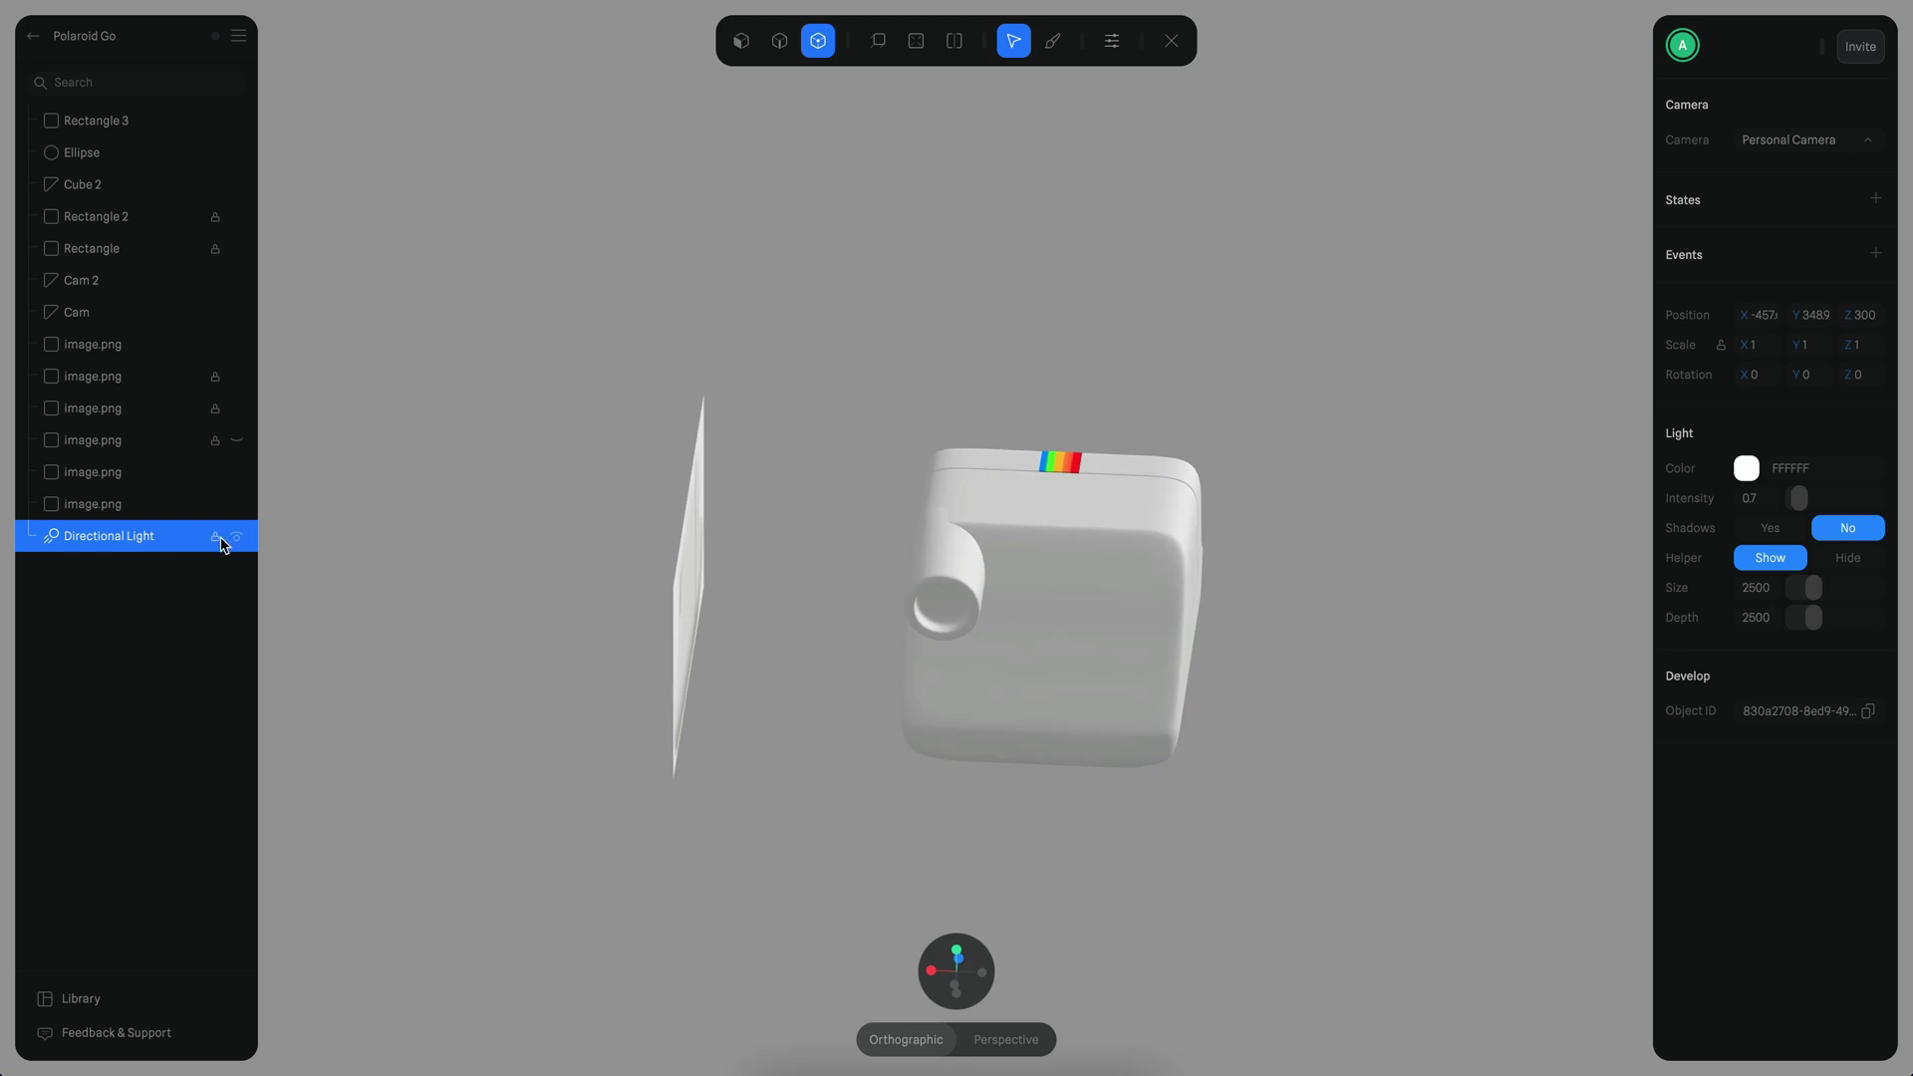
{"action": "left_click", "coordinate": [1120, 50]}
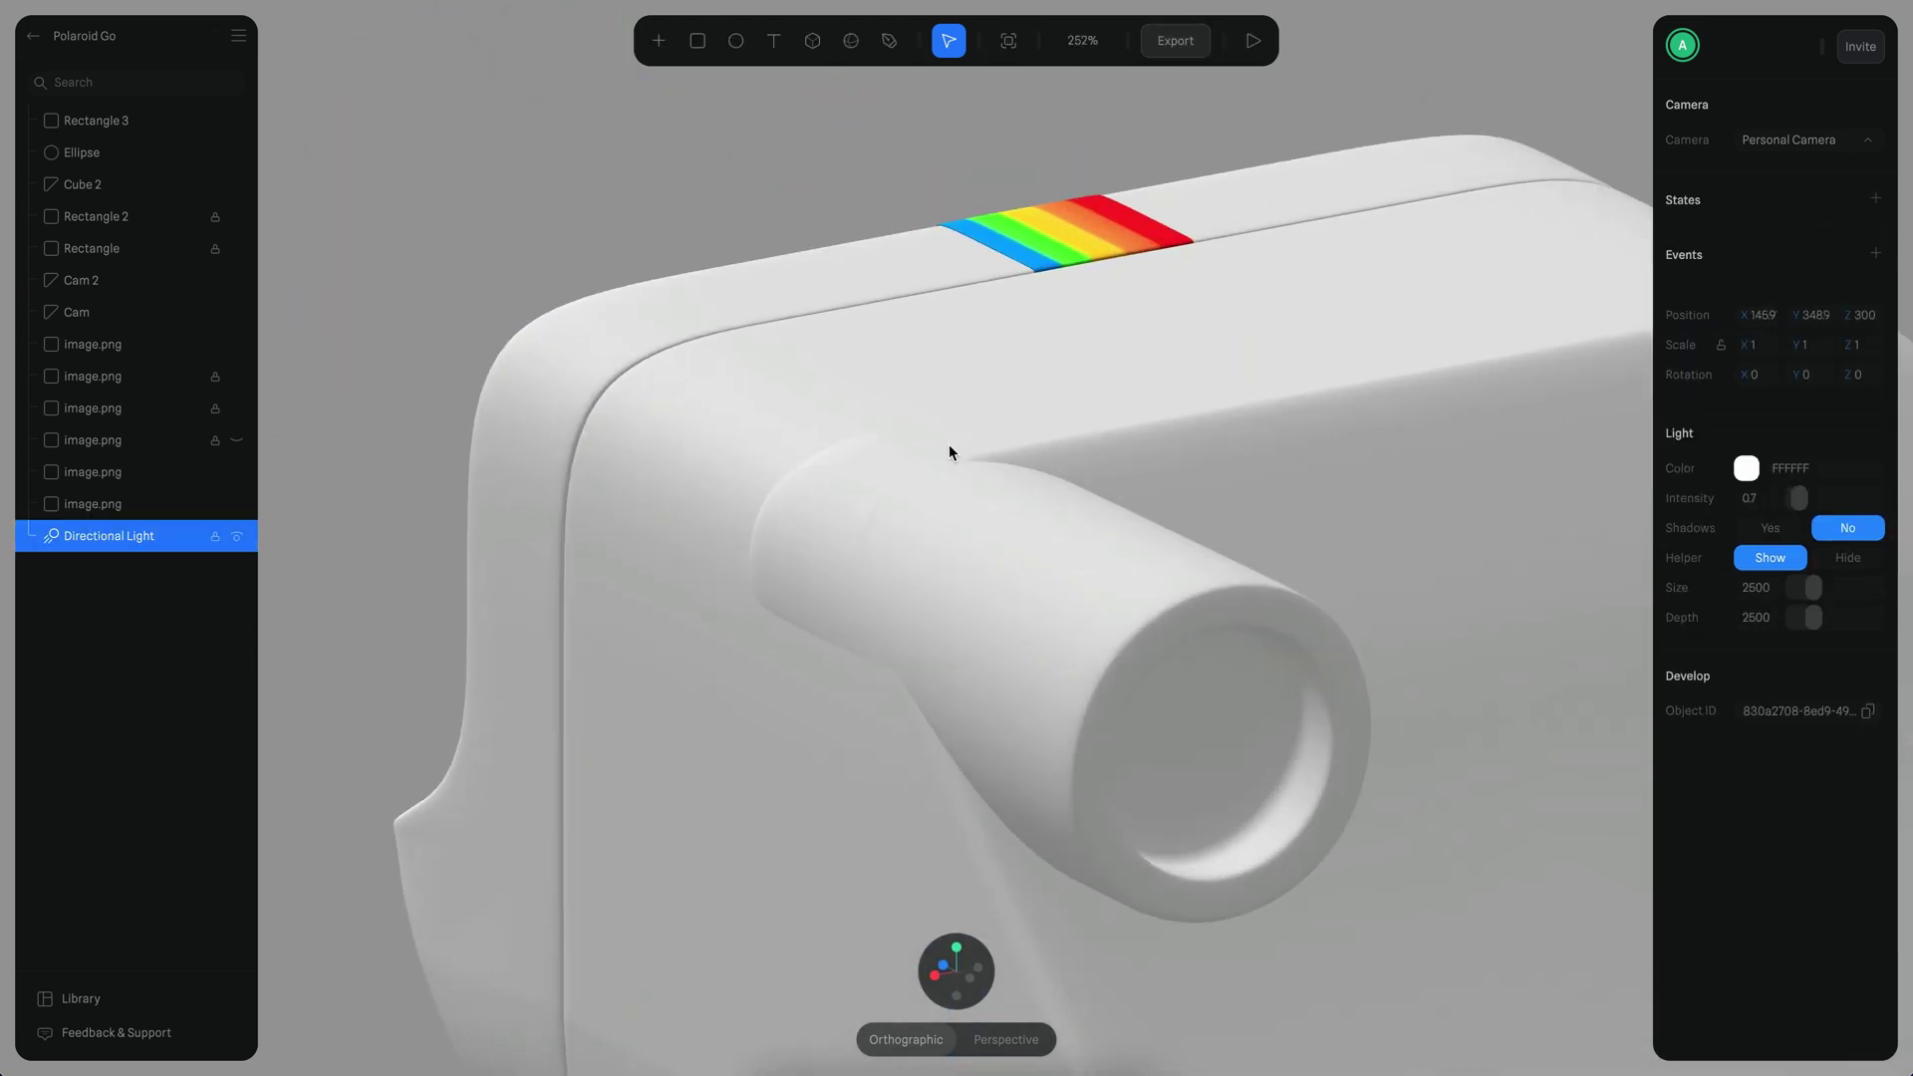
Step: Lower the eyepiece tube slightly and select a vertex at its inner end for reshaping
{"action": "left_click", "coordinate": [900, 657]}
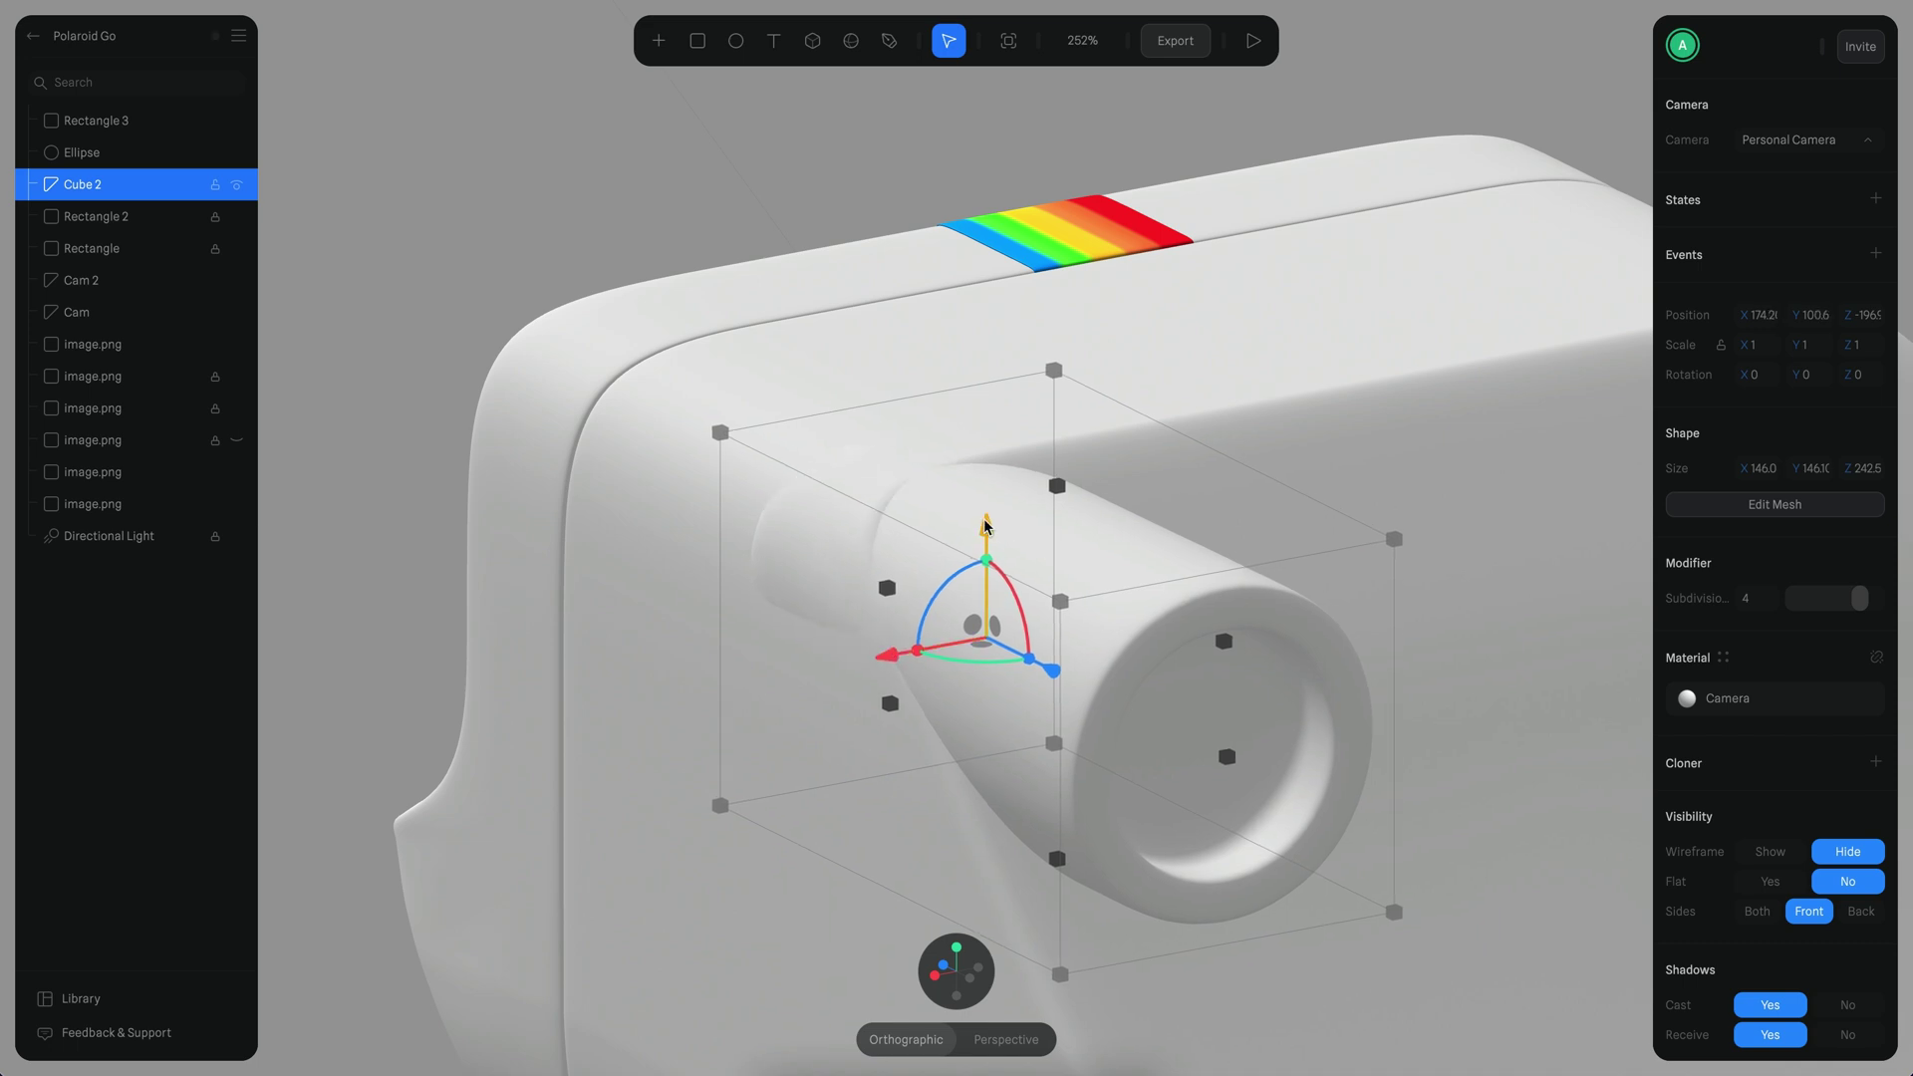
{"action": "double_click", "coordinate": [895, 658]}
{"action": "left_click_drag", "start_coordinate": [538, 528], "coordinate": [697, 640]}
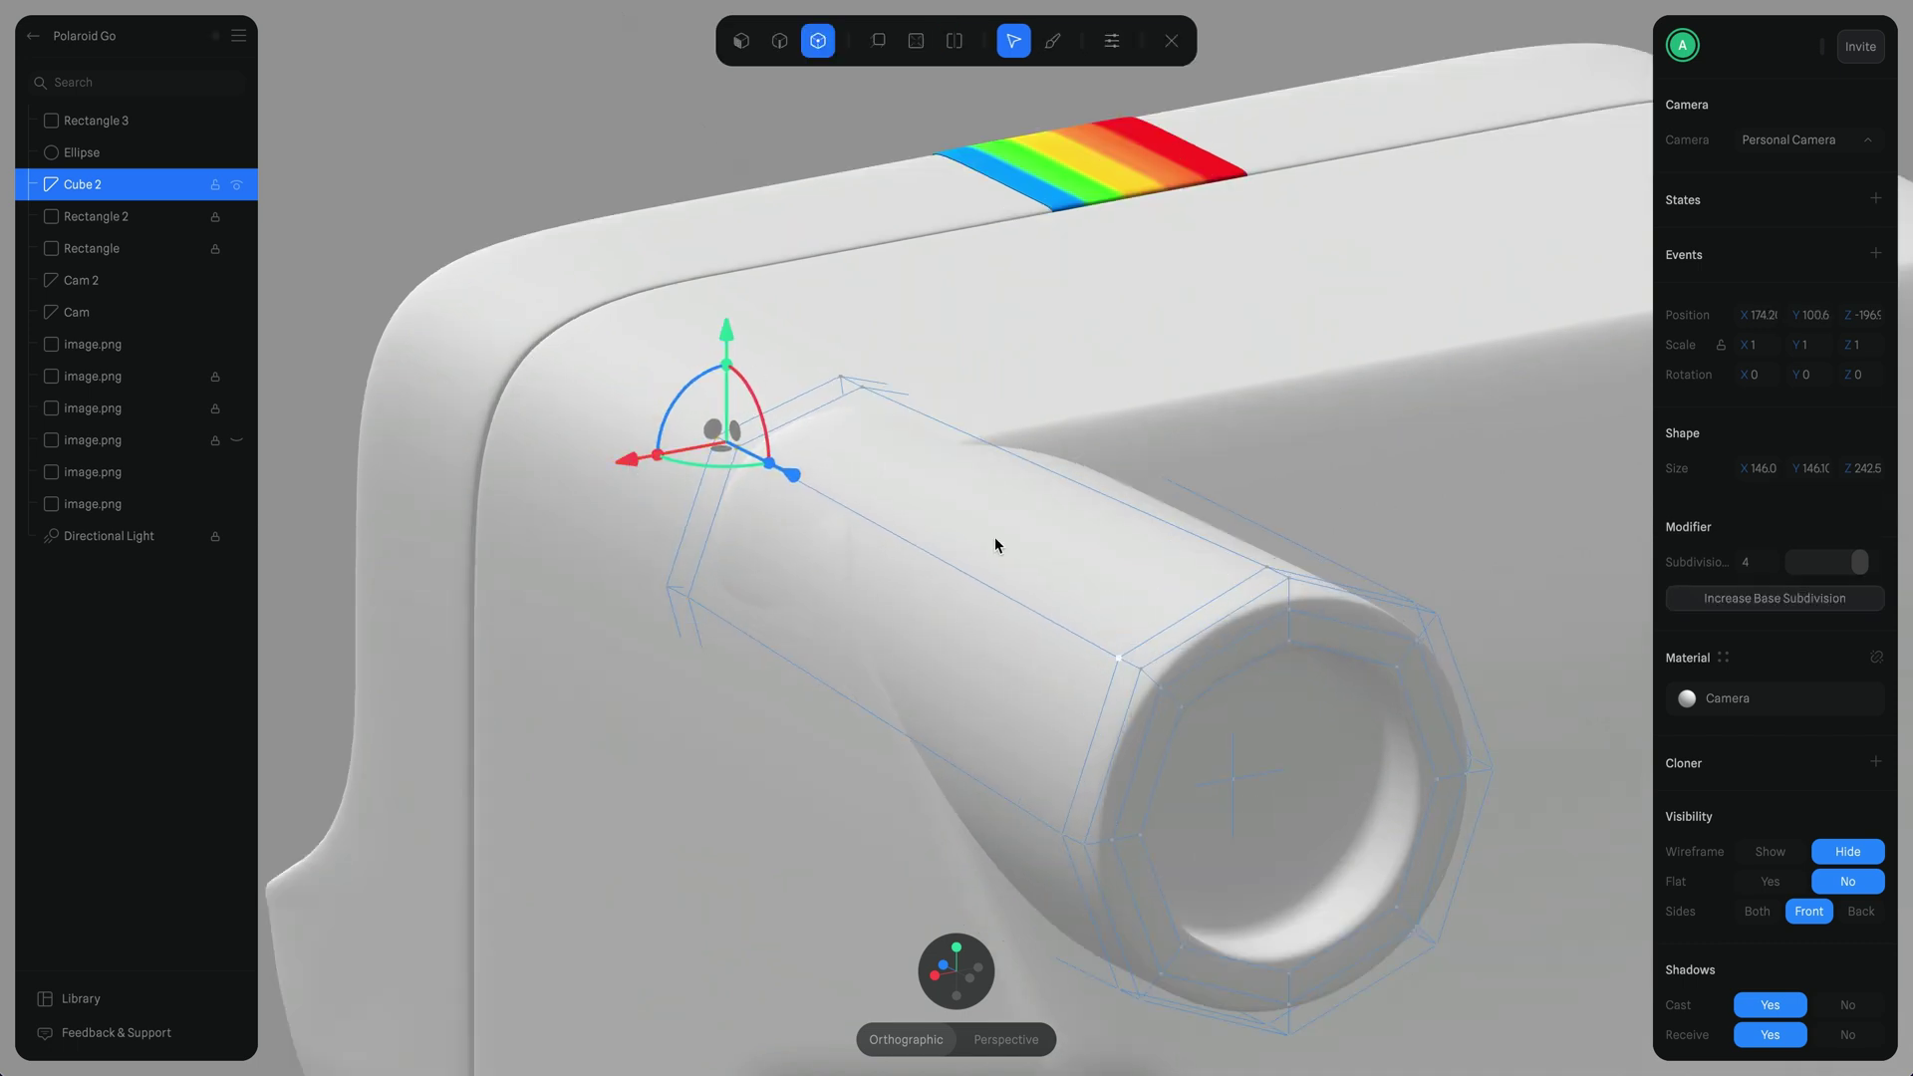
Step: Cut two edge loops around the eyepiece tube near its inner end and reposition the end vertices to blend into the body
{"action": "key", "text": "l"}
{"action": "left_click", "coordinate": [798, 40]}
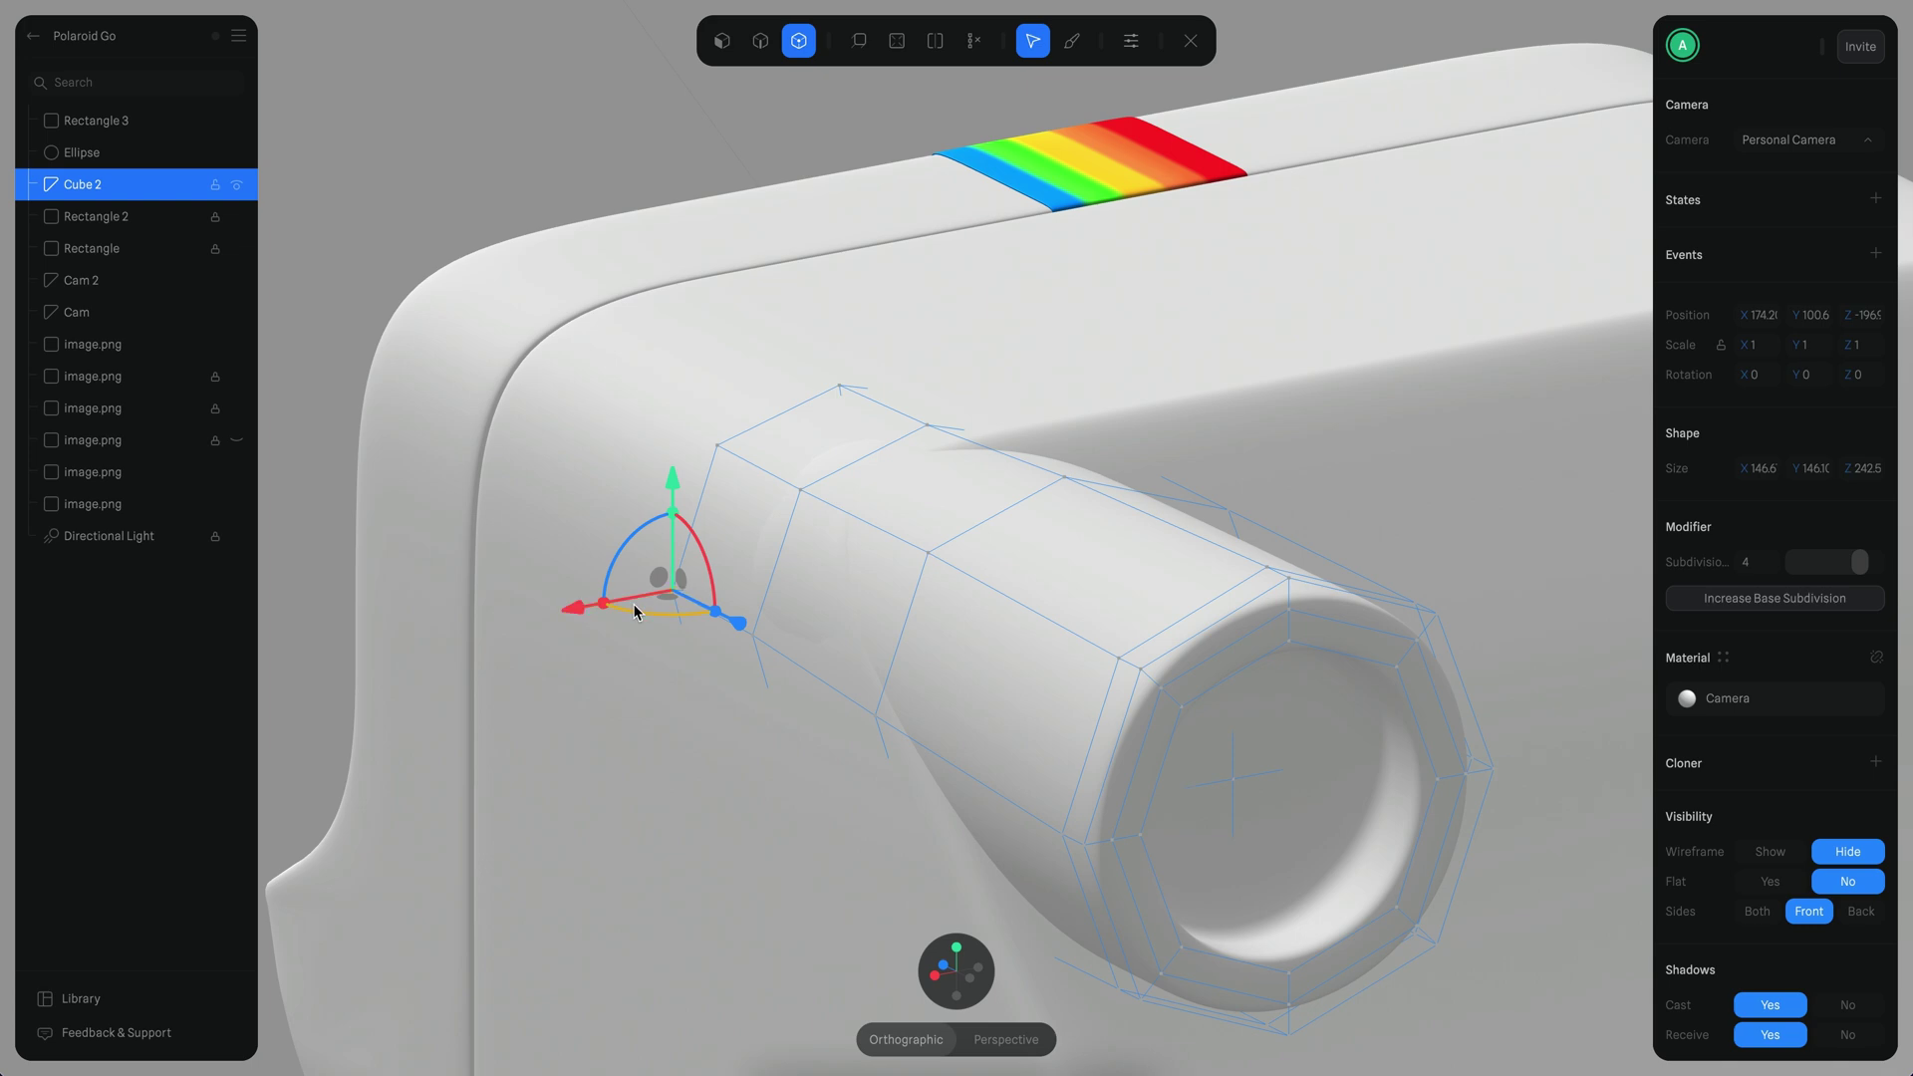
{"action": "left_click_drag", "start_coordinate": [578, 617], "coordinate": [797, 376]}
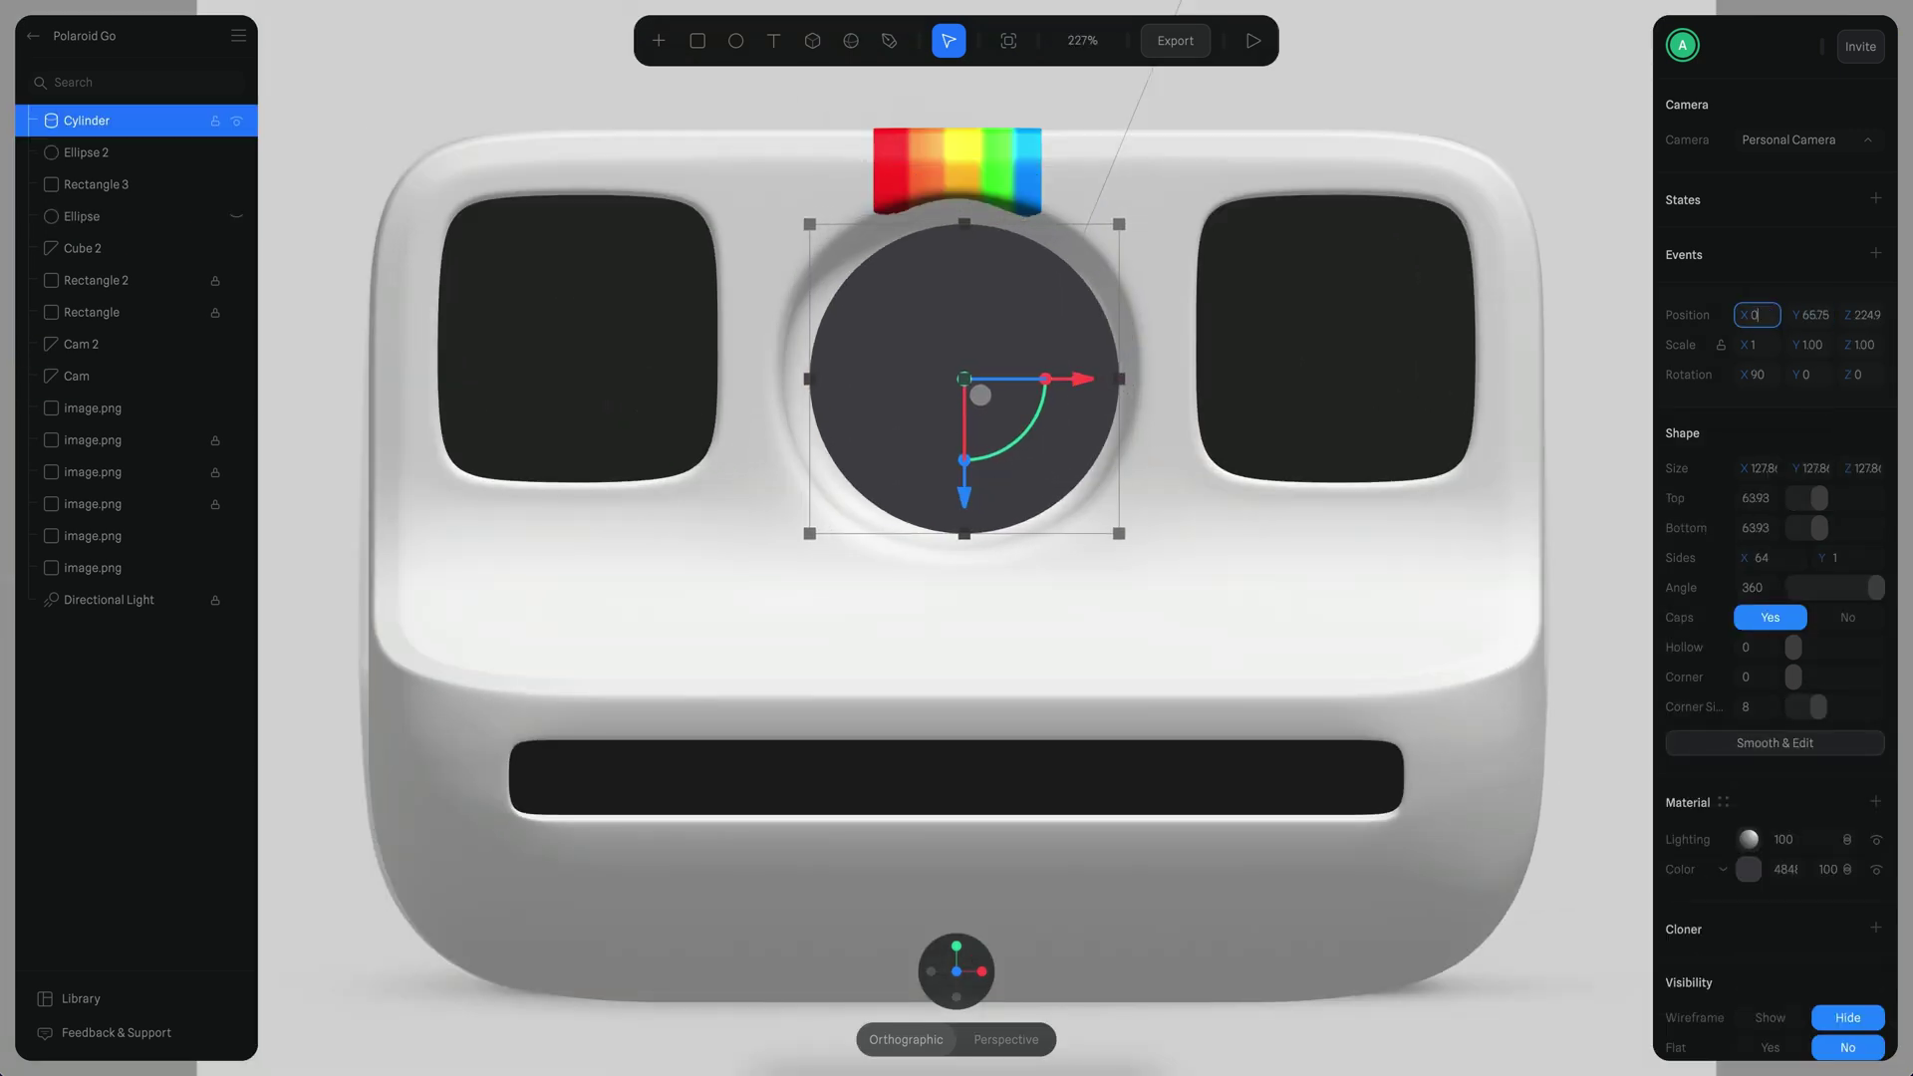
Step: Convert the lens cylinder to an editable mesh and select its front faces in Paint selection mode
{"action": "middle_click_drag", "start_coordinate": [1140, 211], "coordinate": [1251, 512]}
{"action": "scroll", "coordinate": [1315, 522], "scroll_direction": "up", "scroll_amount": 5}
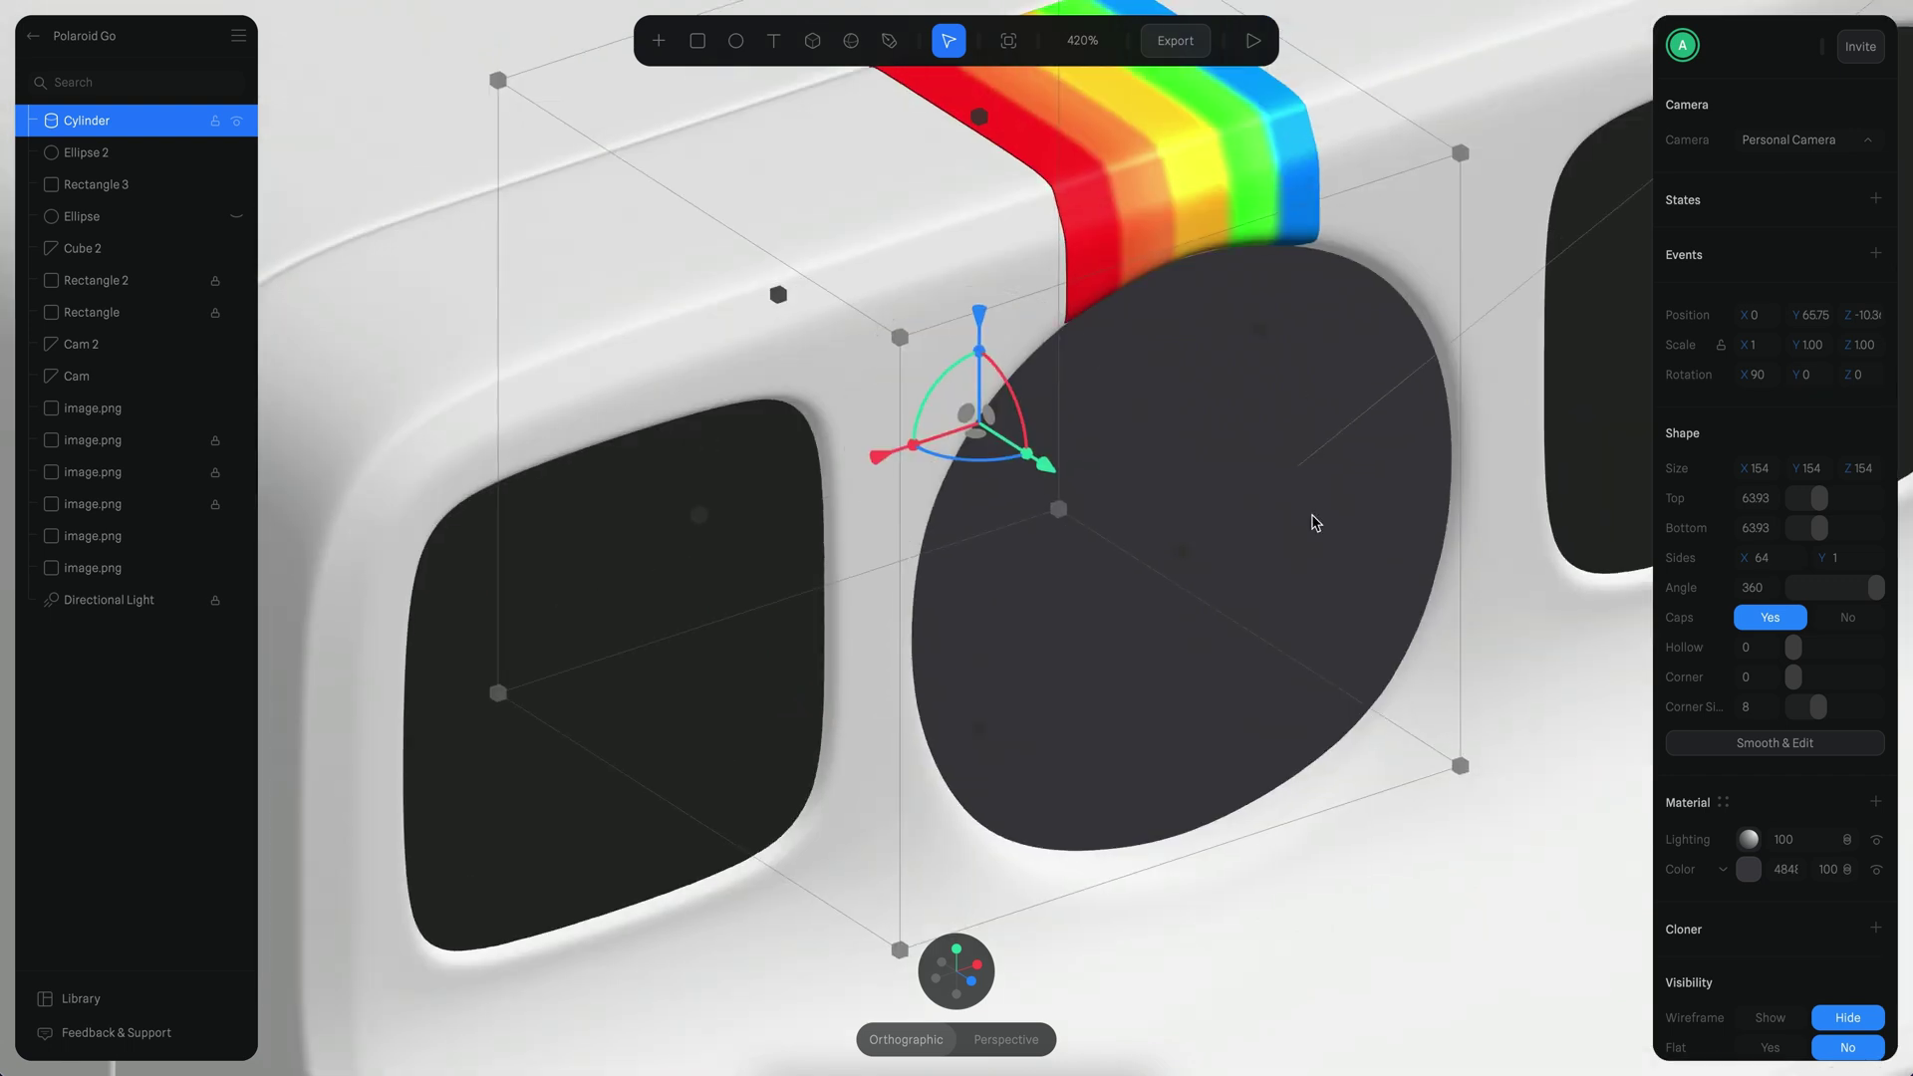
{"action": "left_click", "coordinate": [1774, 742]}
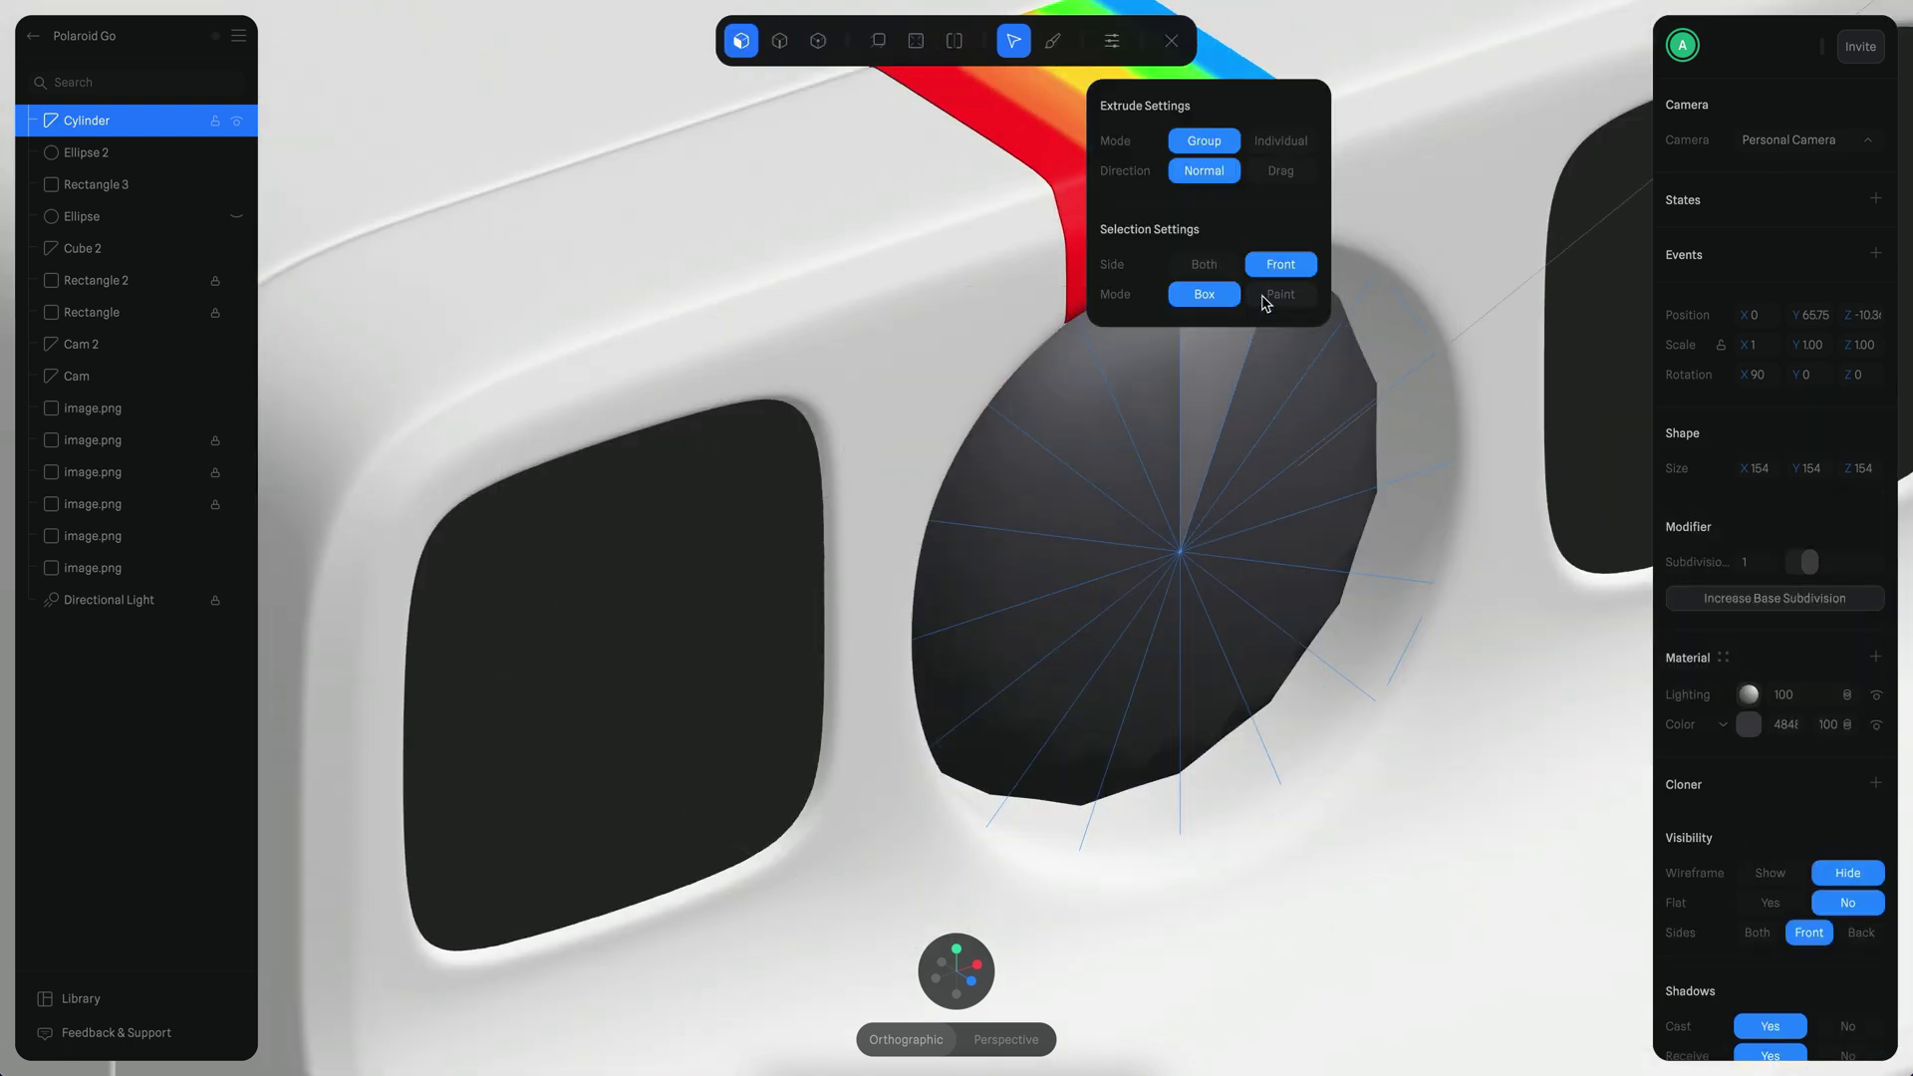
{"action": "left_click", "coordinate": [1342, 354]}
{"action": "left_click", "coordinate": [1143, 671]}
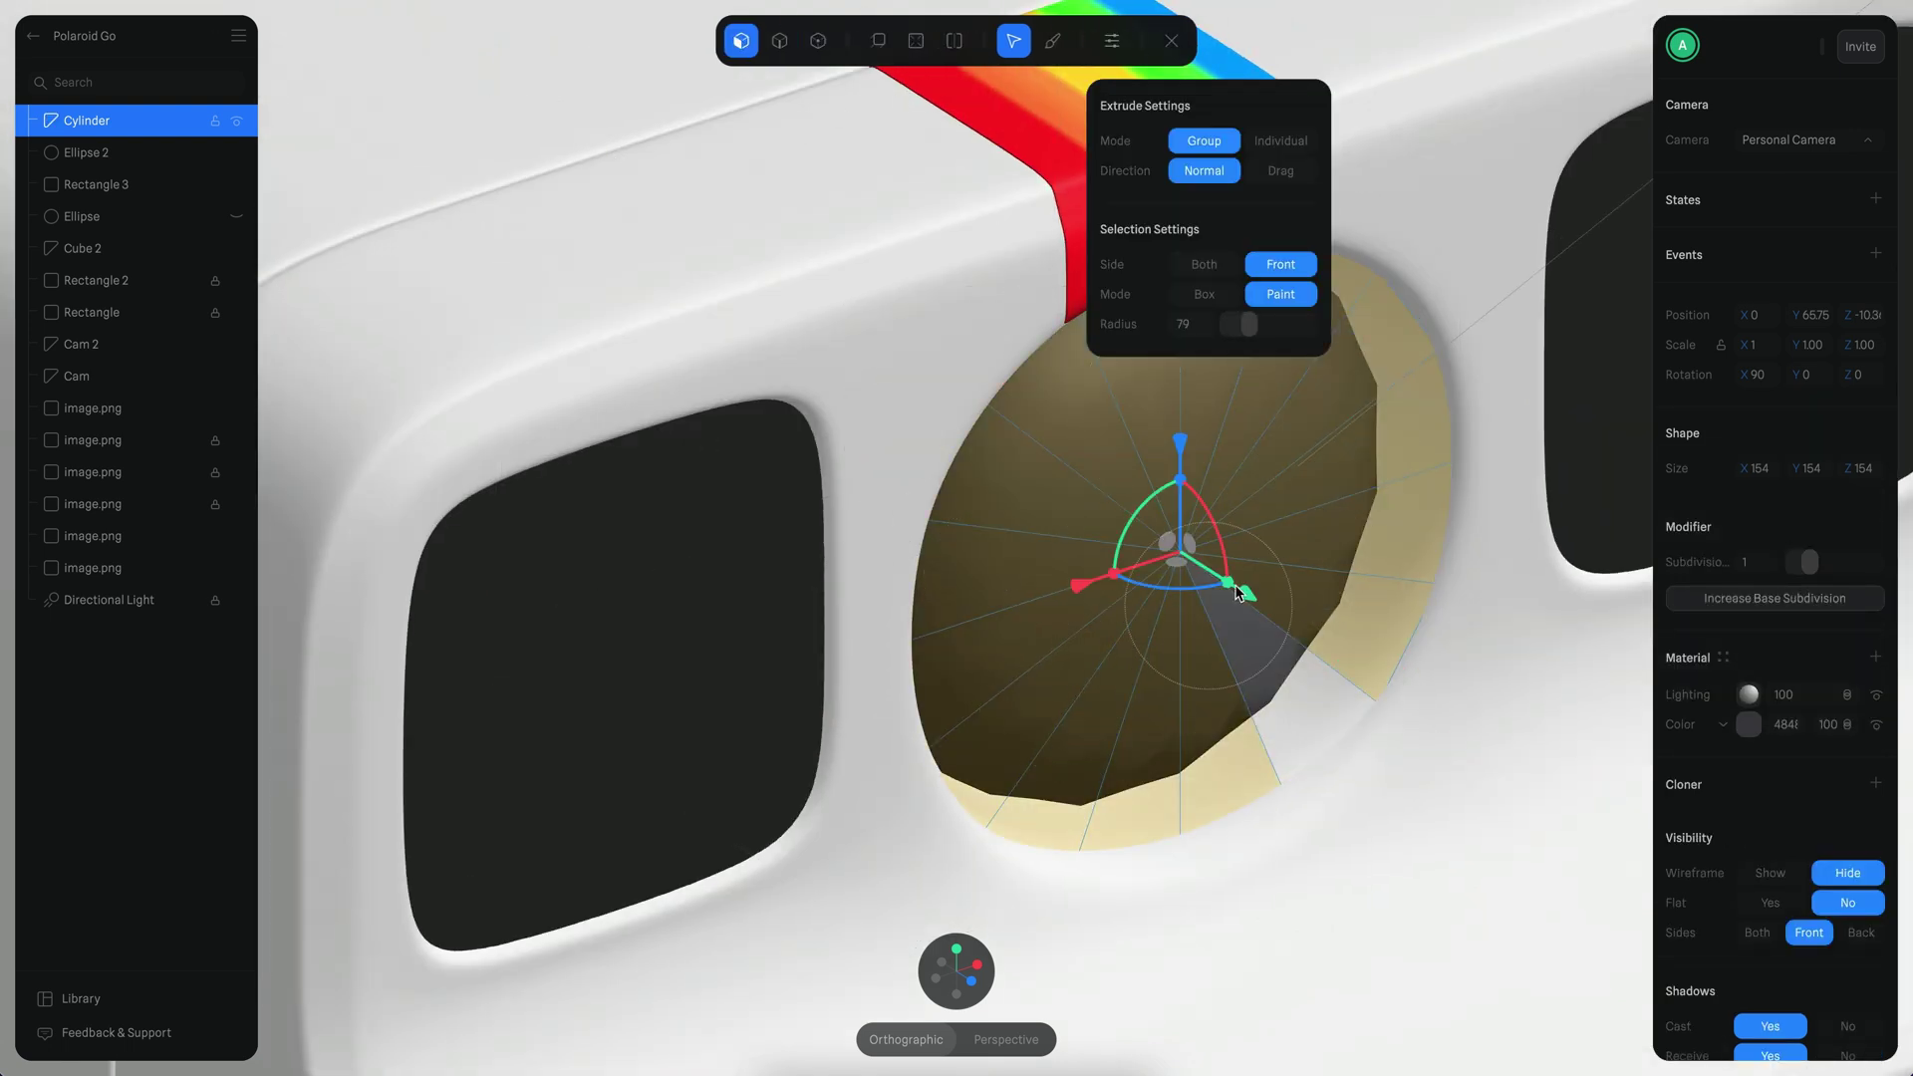
Step: Inset the lens cylinder's front faces to form a narrow outer rim and further concentric rings inside it
{"action": "key", "text": "2"}
{"action": "left_click_drag", "start_coordinate": [1276, 604], "coordinate": [1231, 614]}
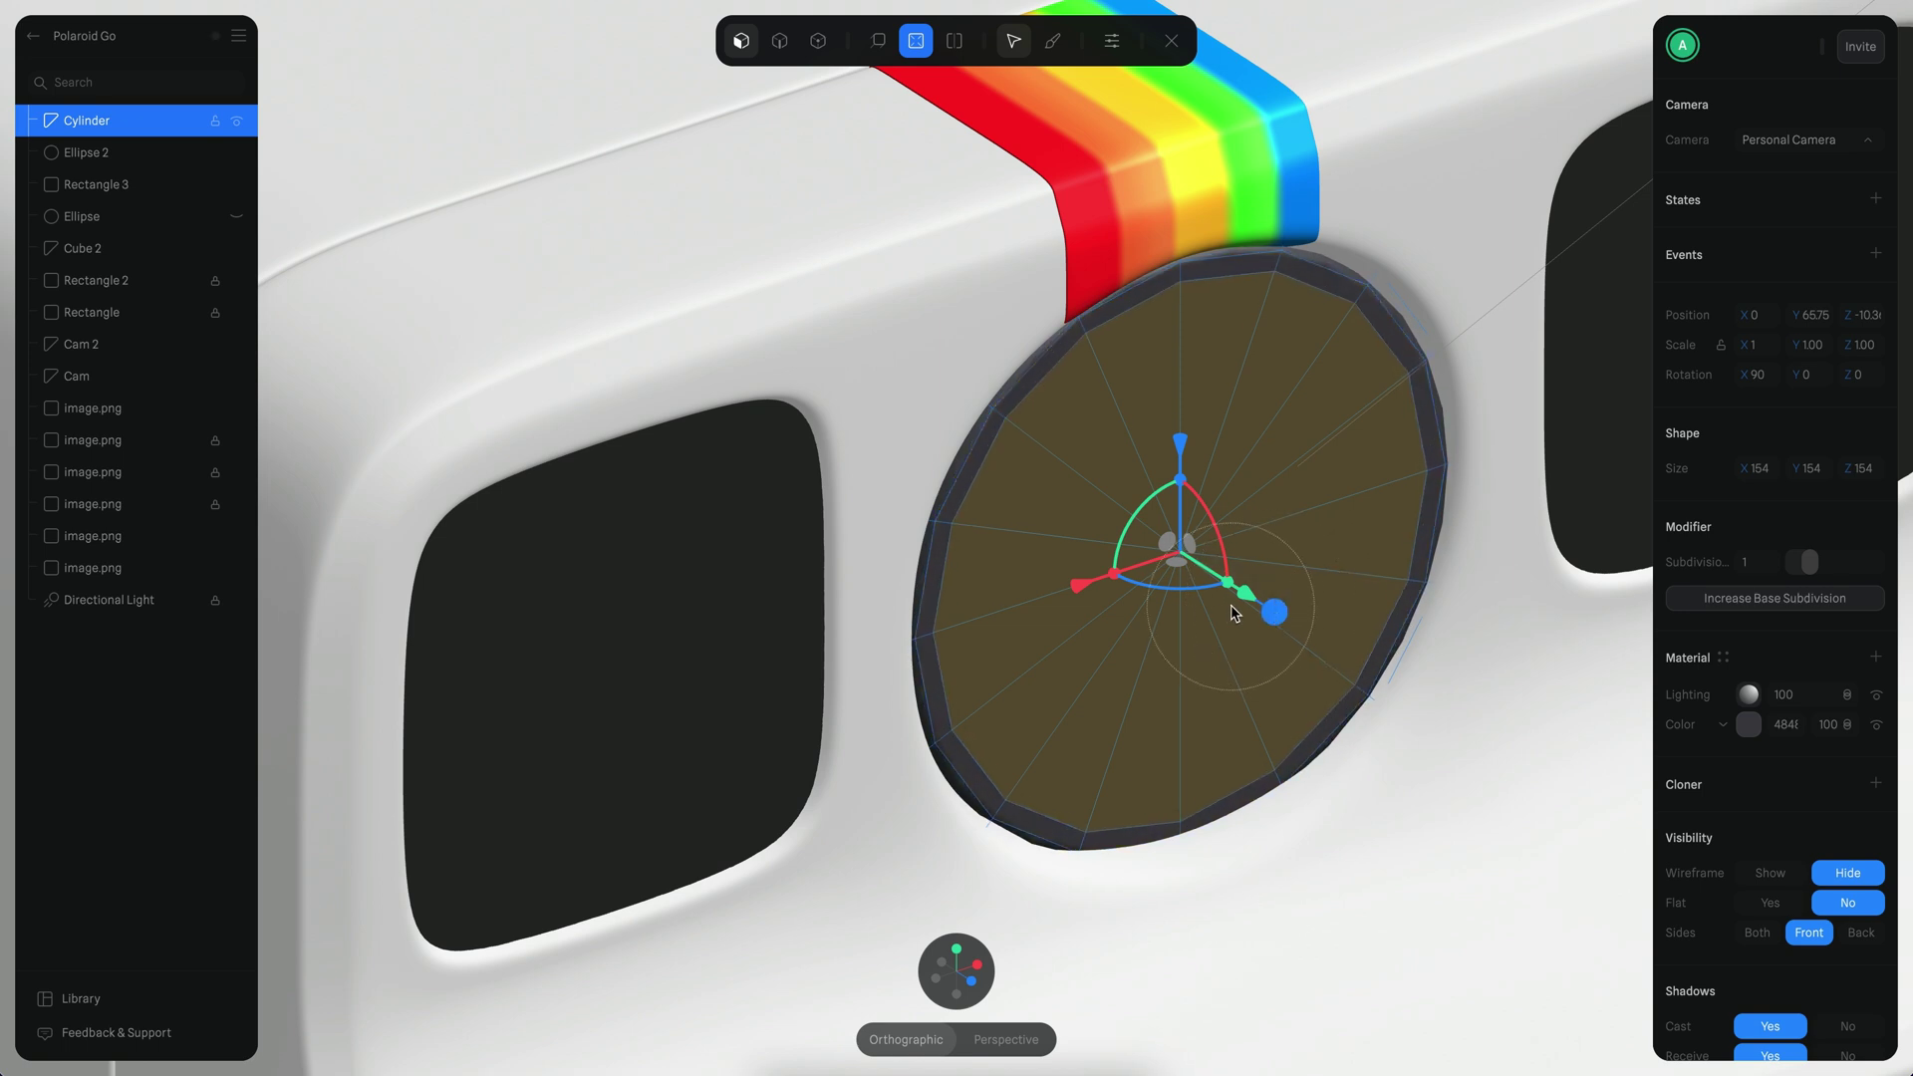
{"action": "scroll", "coordinate": [1276, 609], "scroll_direction": "up", "scroll_amount": 3}
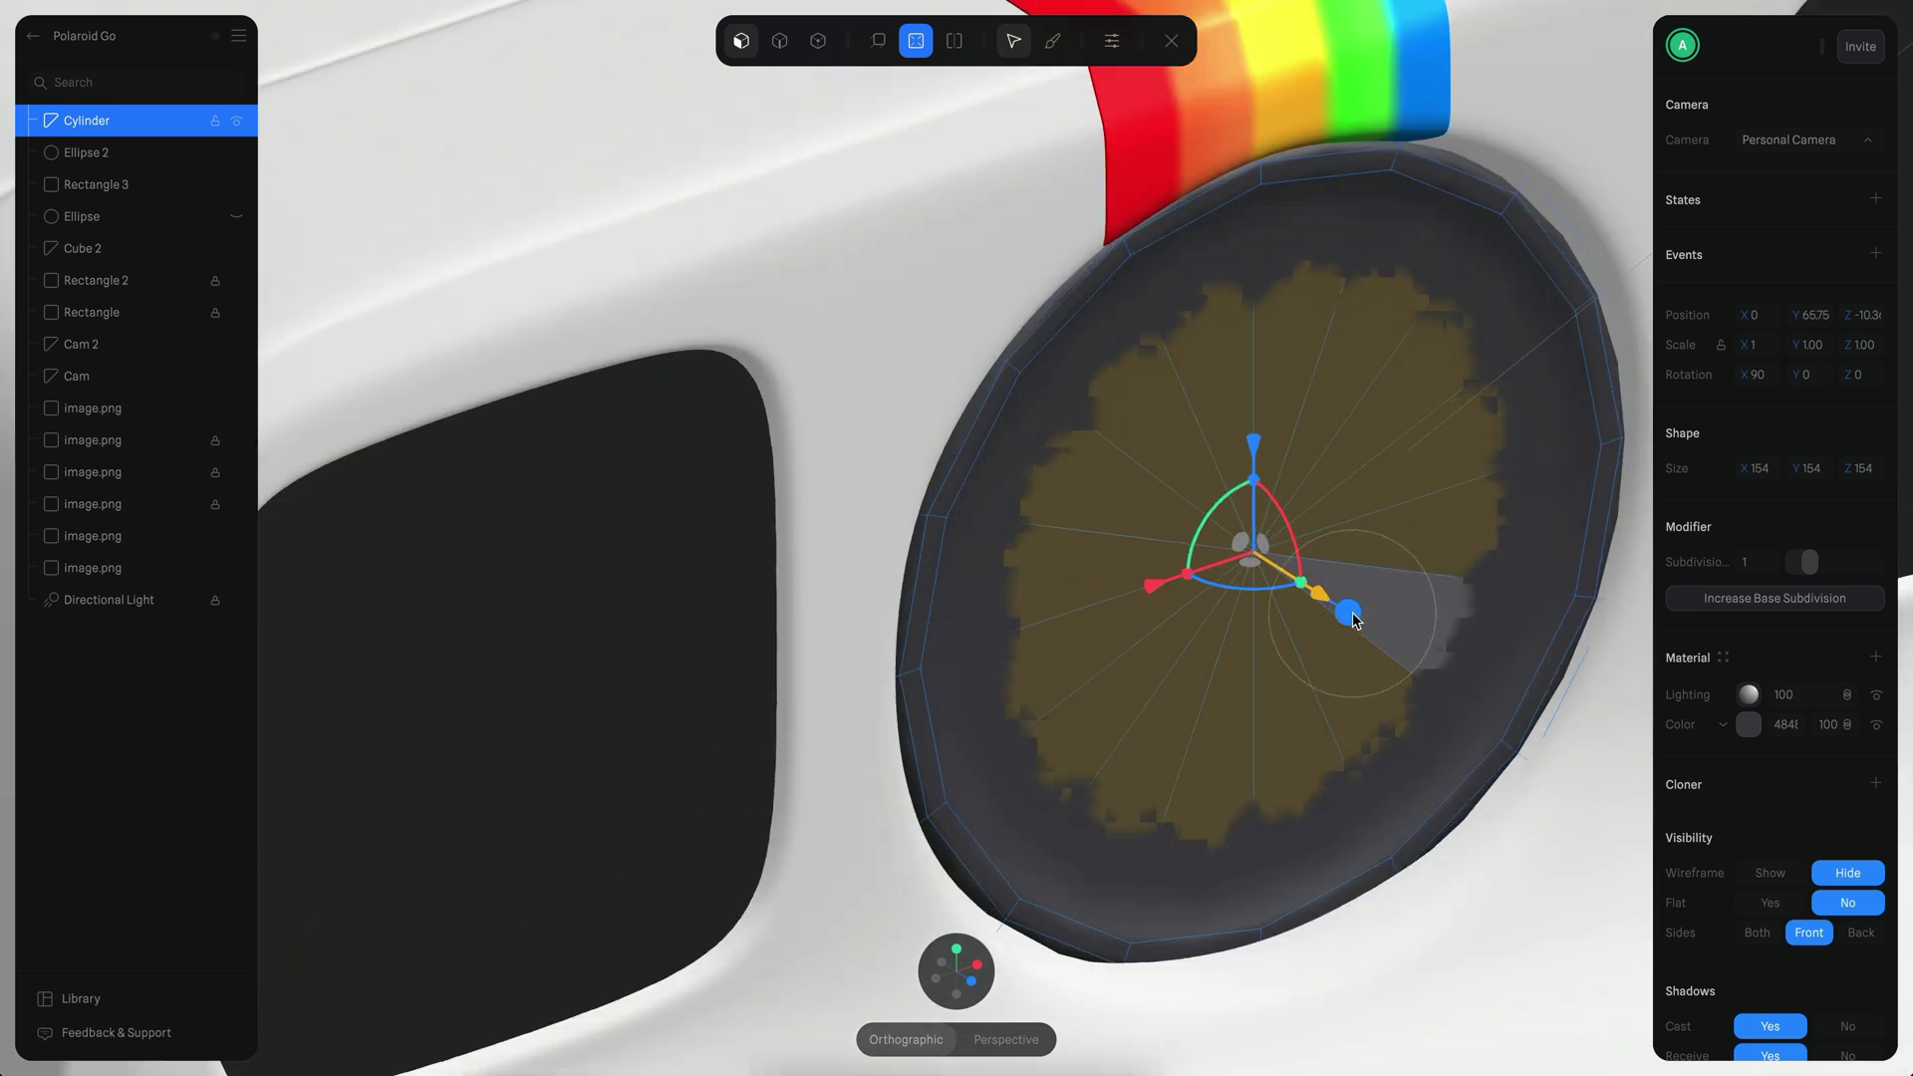
{"action": "left_click_drag", "start_coordinate": [1349, 617], "coordinate": [1307, 585]}
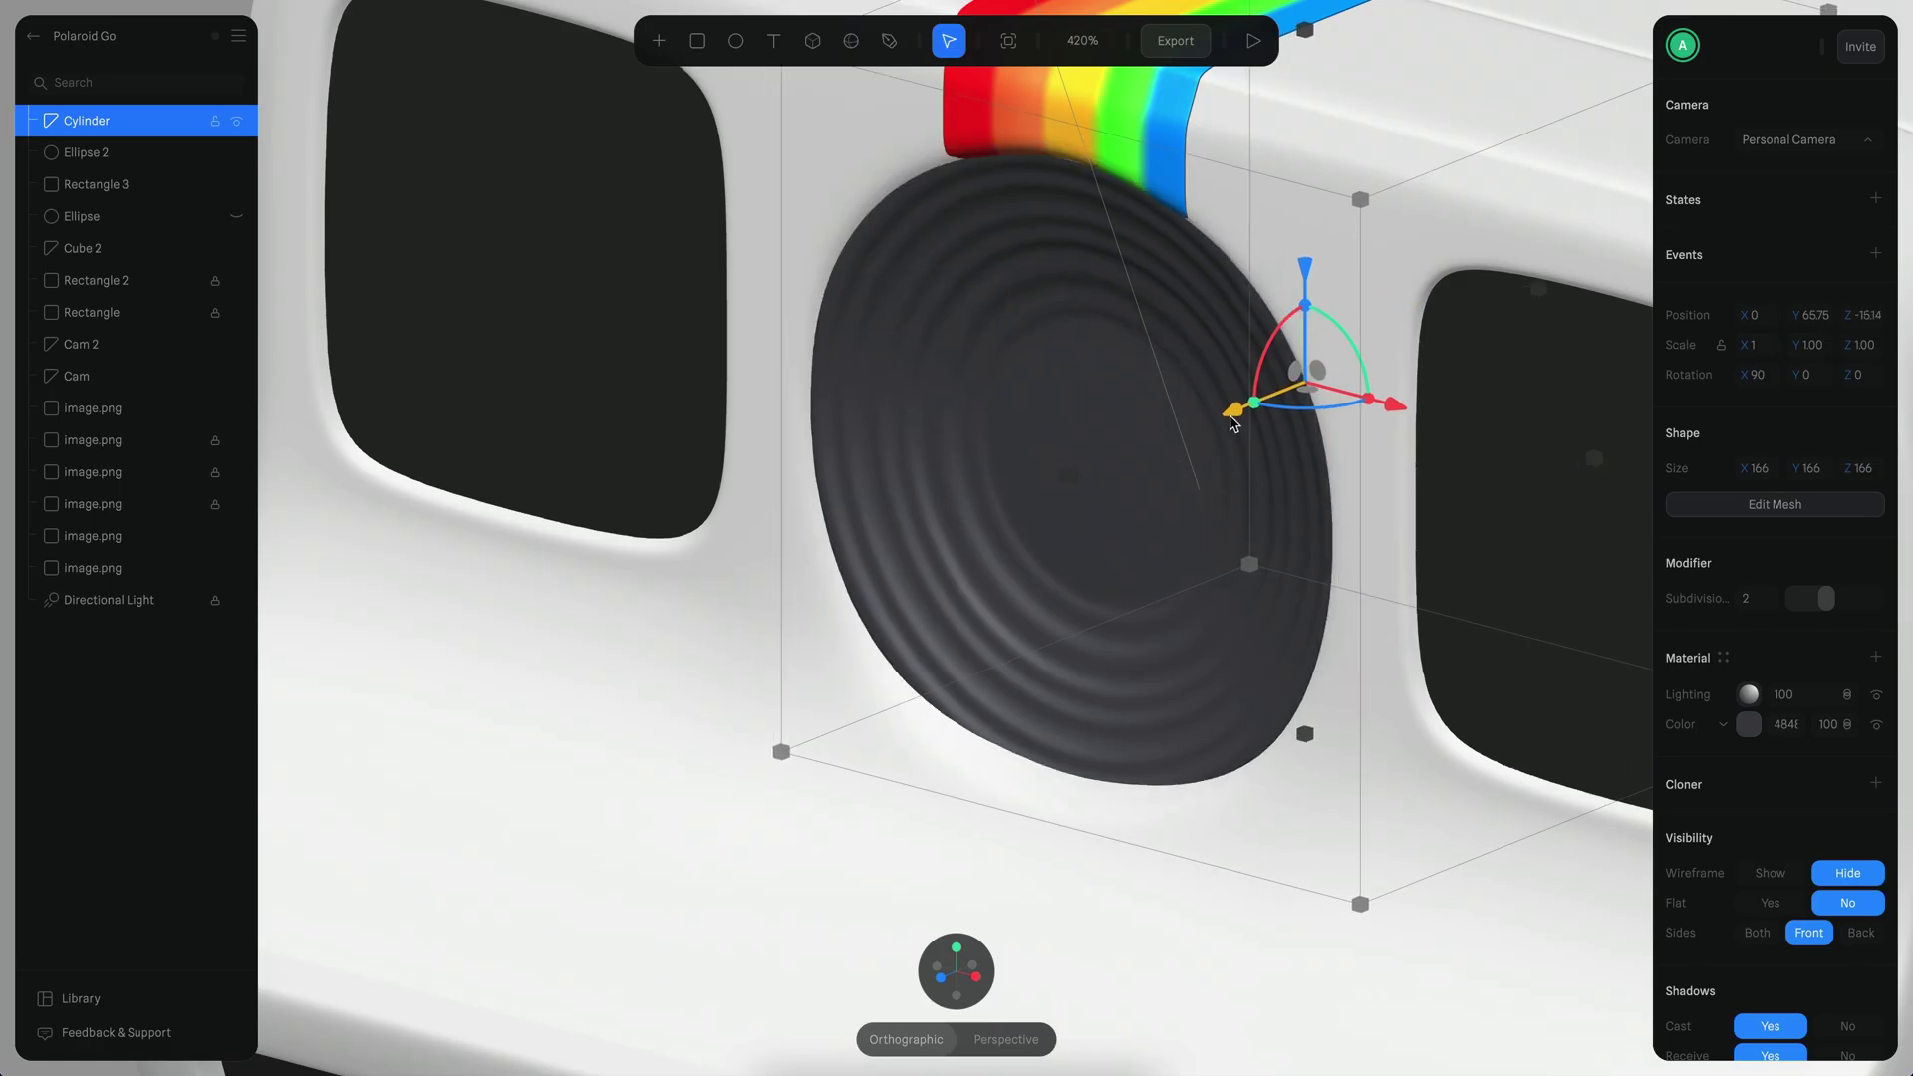
Step: Open the camera body's mesh for edge editing at subdivision 0, adjust the selection settings and select the lens recess's lower rim
{"action": "scroll", "coordinate": [1232, 424], "scroll_direction": "down", "scroll_amount": 5}
{"action": "left_click_drag", "start_coordinate": [1075, 529], "coordinate": [882, 704]}
{"action": "scroll", "coordinate": [881, 704], "scroll_direction": "up", "scroll_amount": 5}
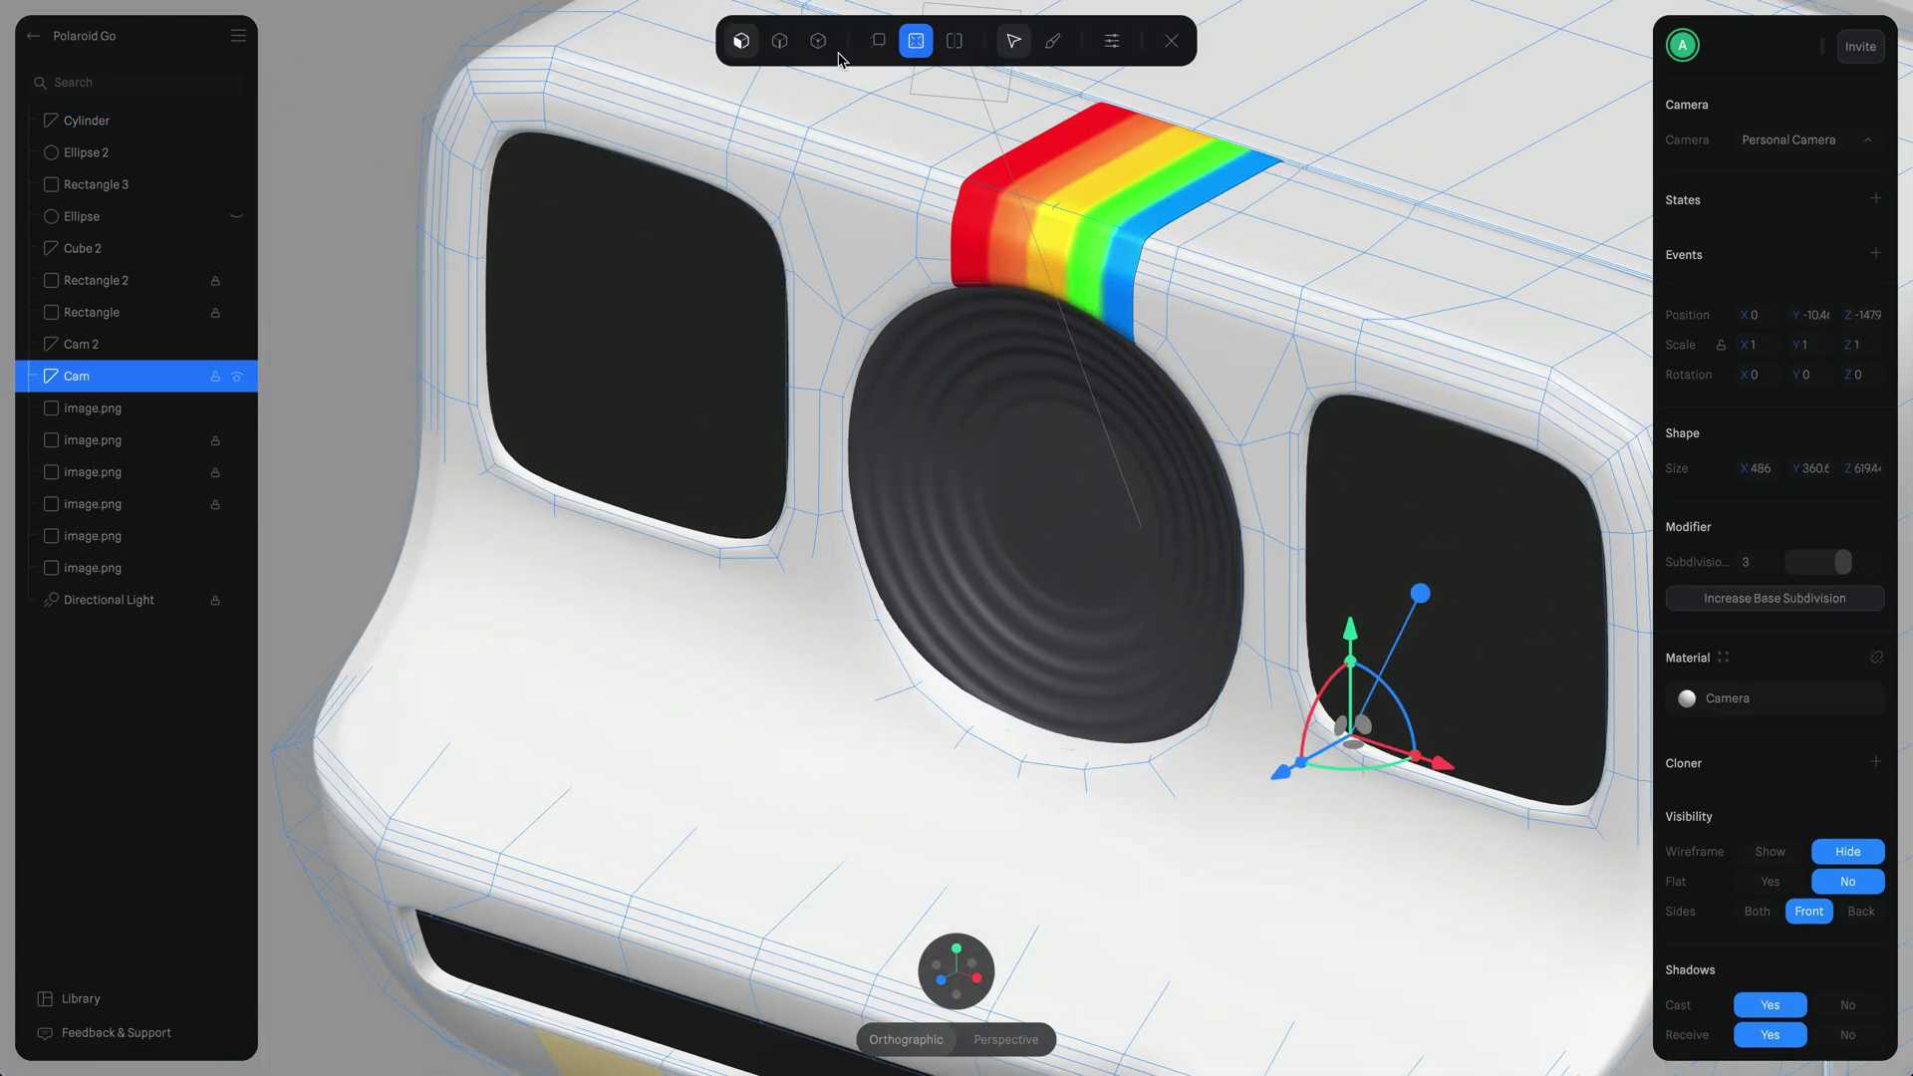
{"action": "left_click", "coordinate": [1131, 40]}
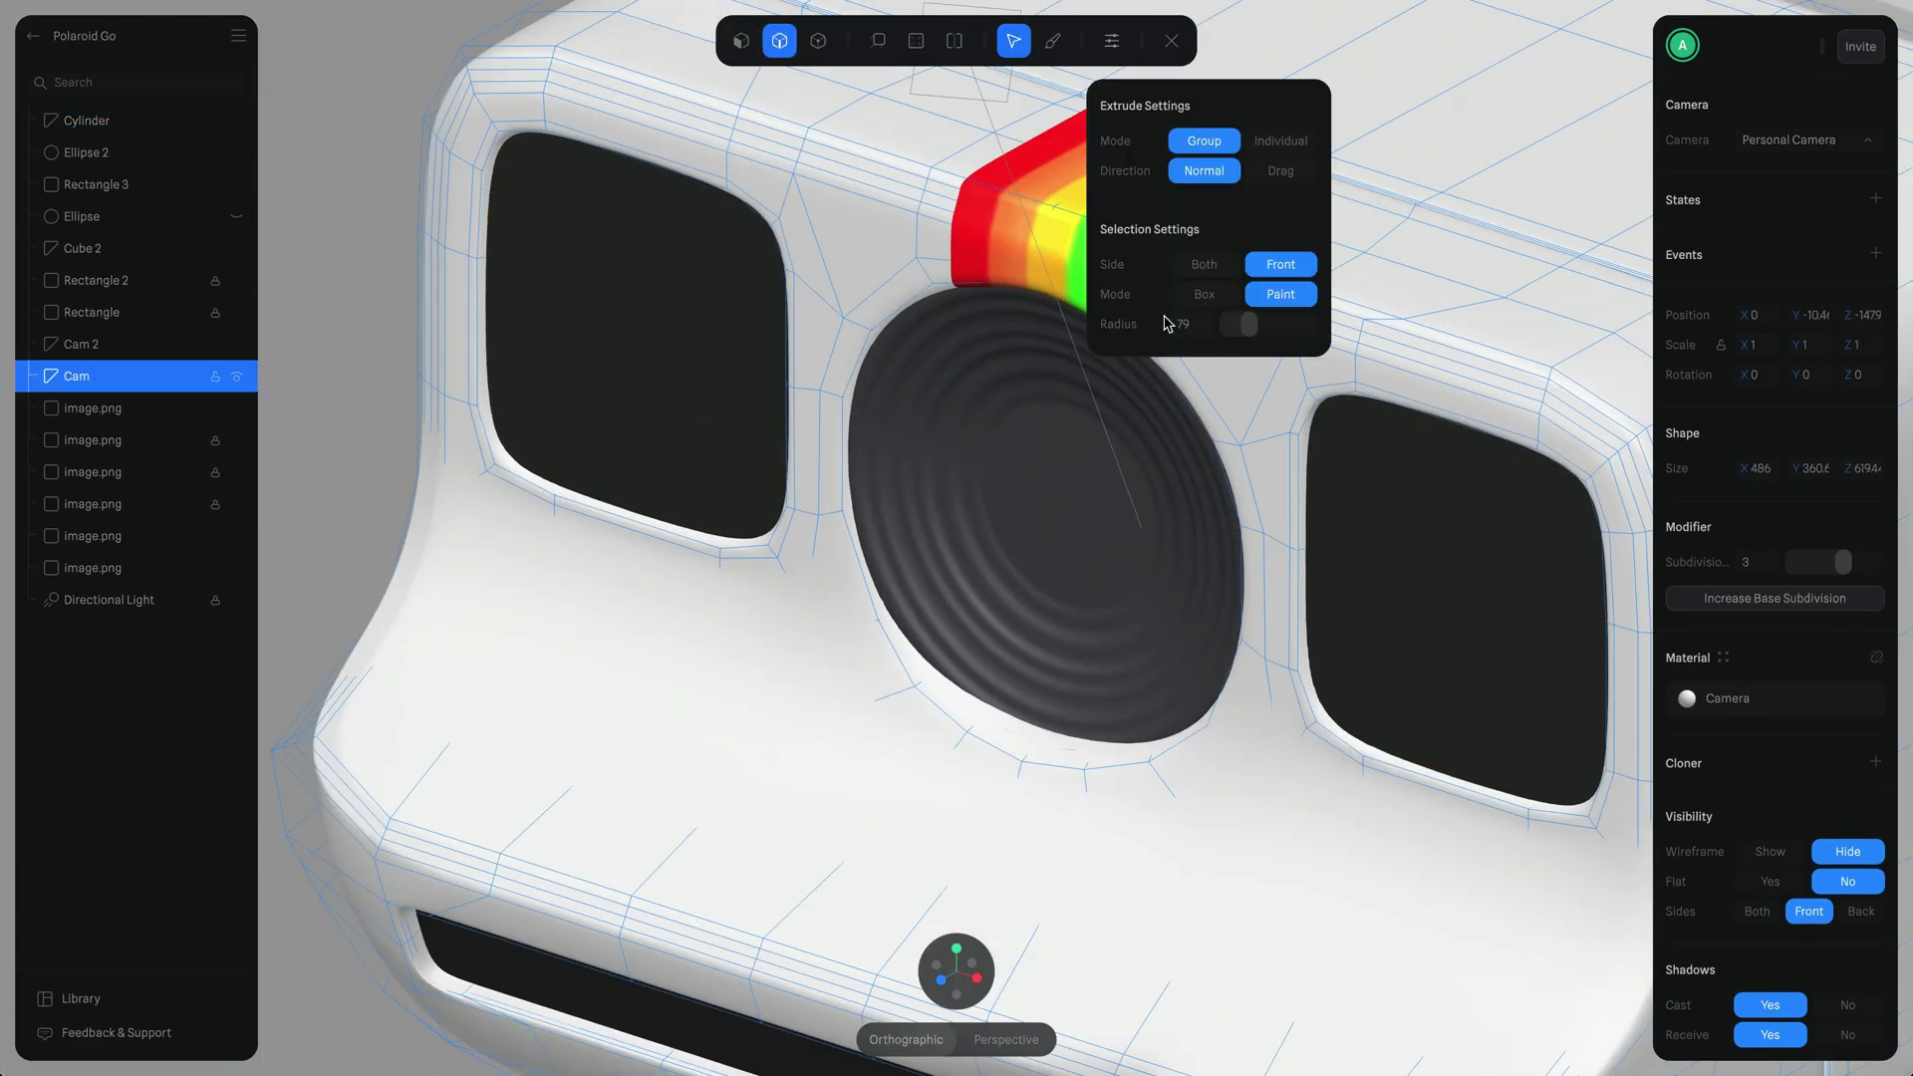
{"action": "scroll", "coordinate": [1175, 803], "scroll_direction": "up", "scroll_amount": 5}
{"action": "right_click_drag", "start_coordinate": [1219, 506], "coordinate": [778, 389]}
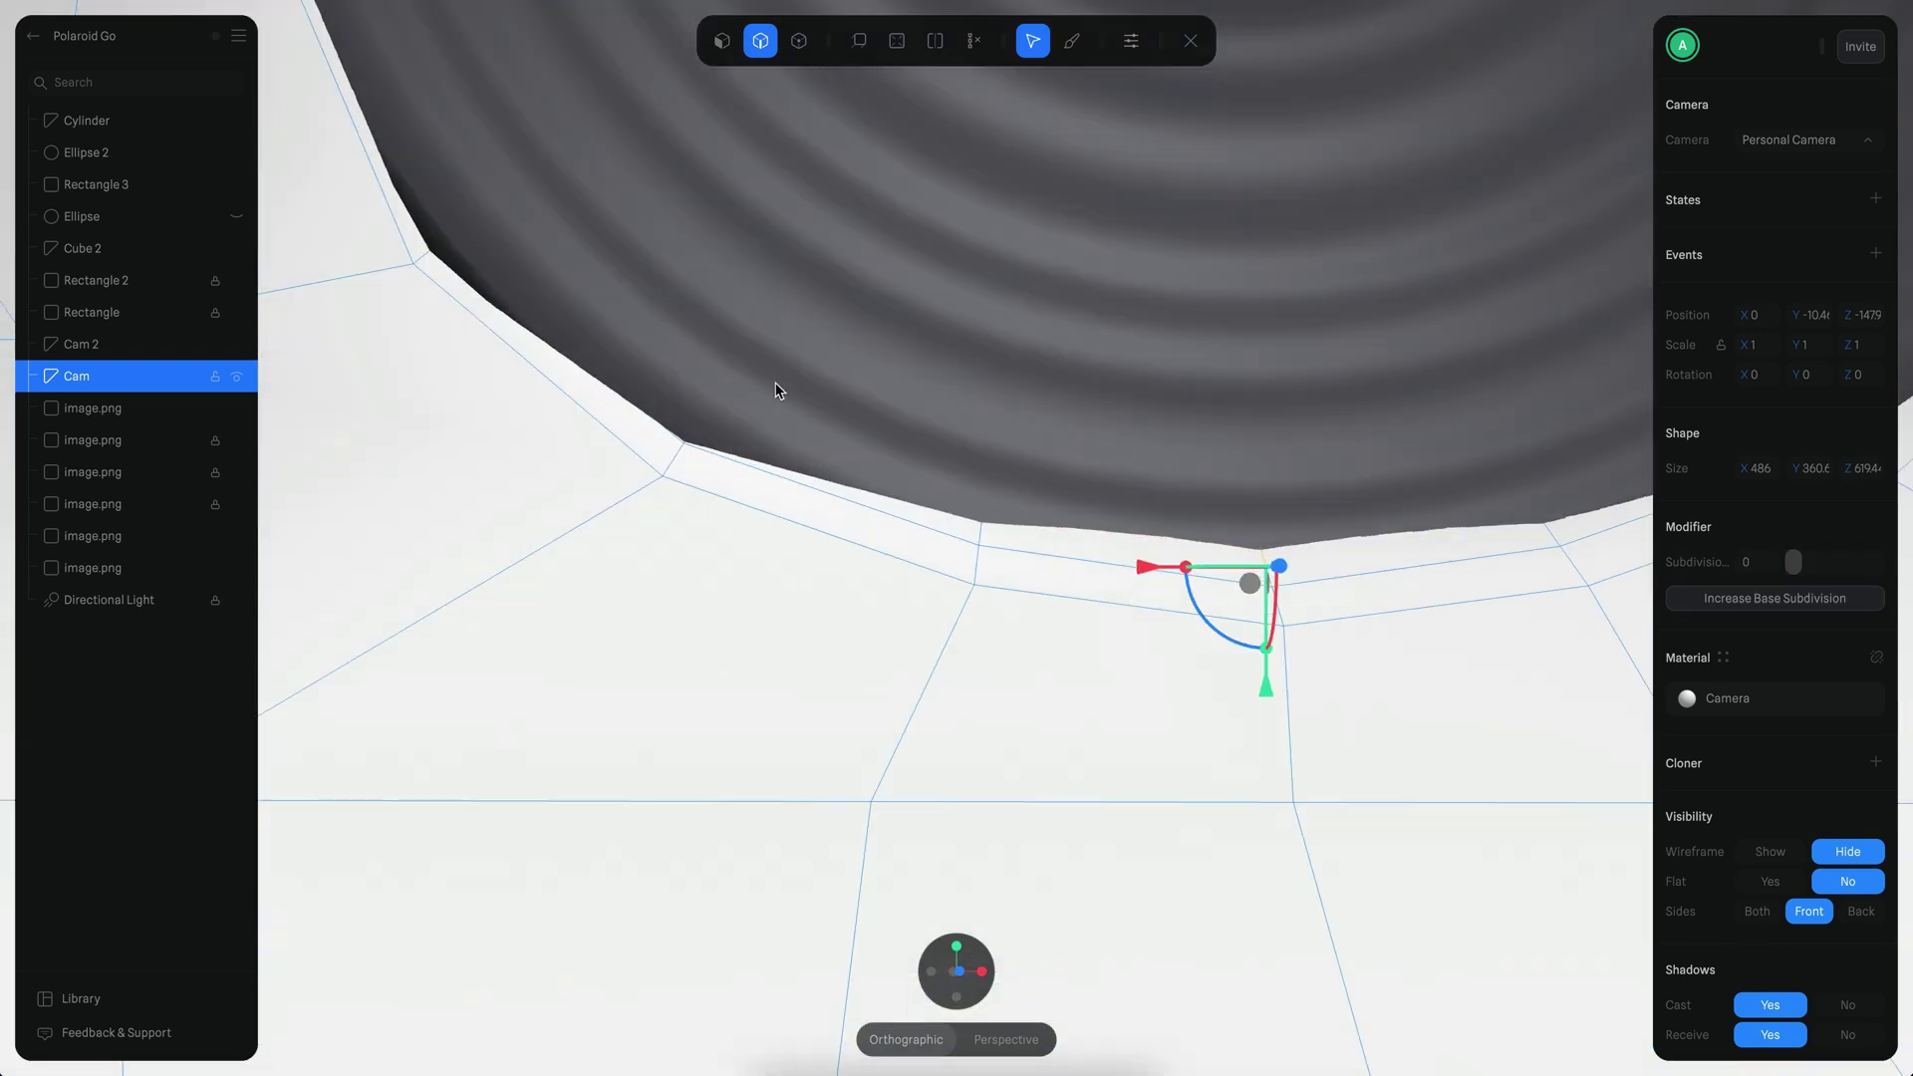
Step: Hide the lens cylinder temporarily and change the Camera material colour to red
{"action": "left_click", "coordinate": [237, 121]}
{"action": "left_click", "coordinate": [572, 422]}
{"action": "left_click", "coordinate": [1727, 697]}
{"action": "left_click", "coordinate": [1512, 964]}
{"action": "left_click", "coordinate": [1516, 808]}
{"action": "left_click", "coordinate": [1167, 796]}
{"action": "right_click_drag", "start_coordinate": [1167, 796], "coordinate": [996, 448]}
Step: Cut a vertical edge loop on each side of the rainbow strip's centre and select the lower vertices on one of them
{"action": "left_click", "coordinate": [798, 41]}
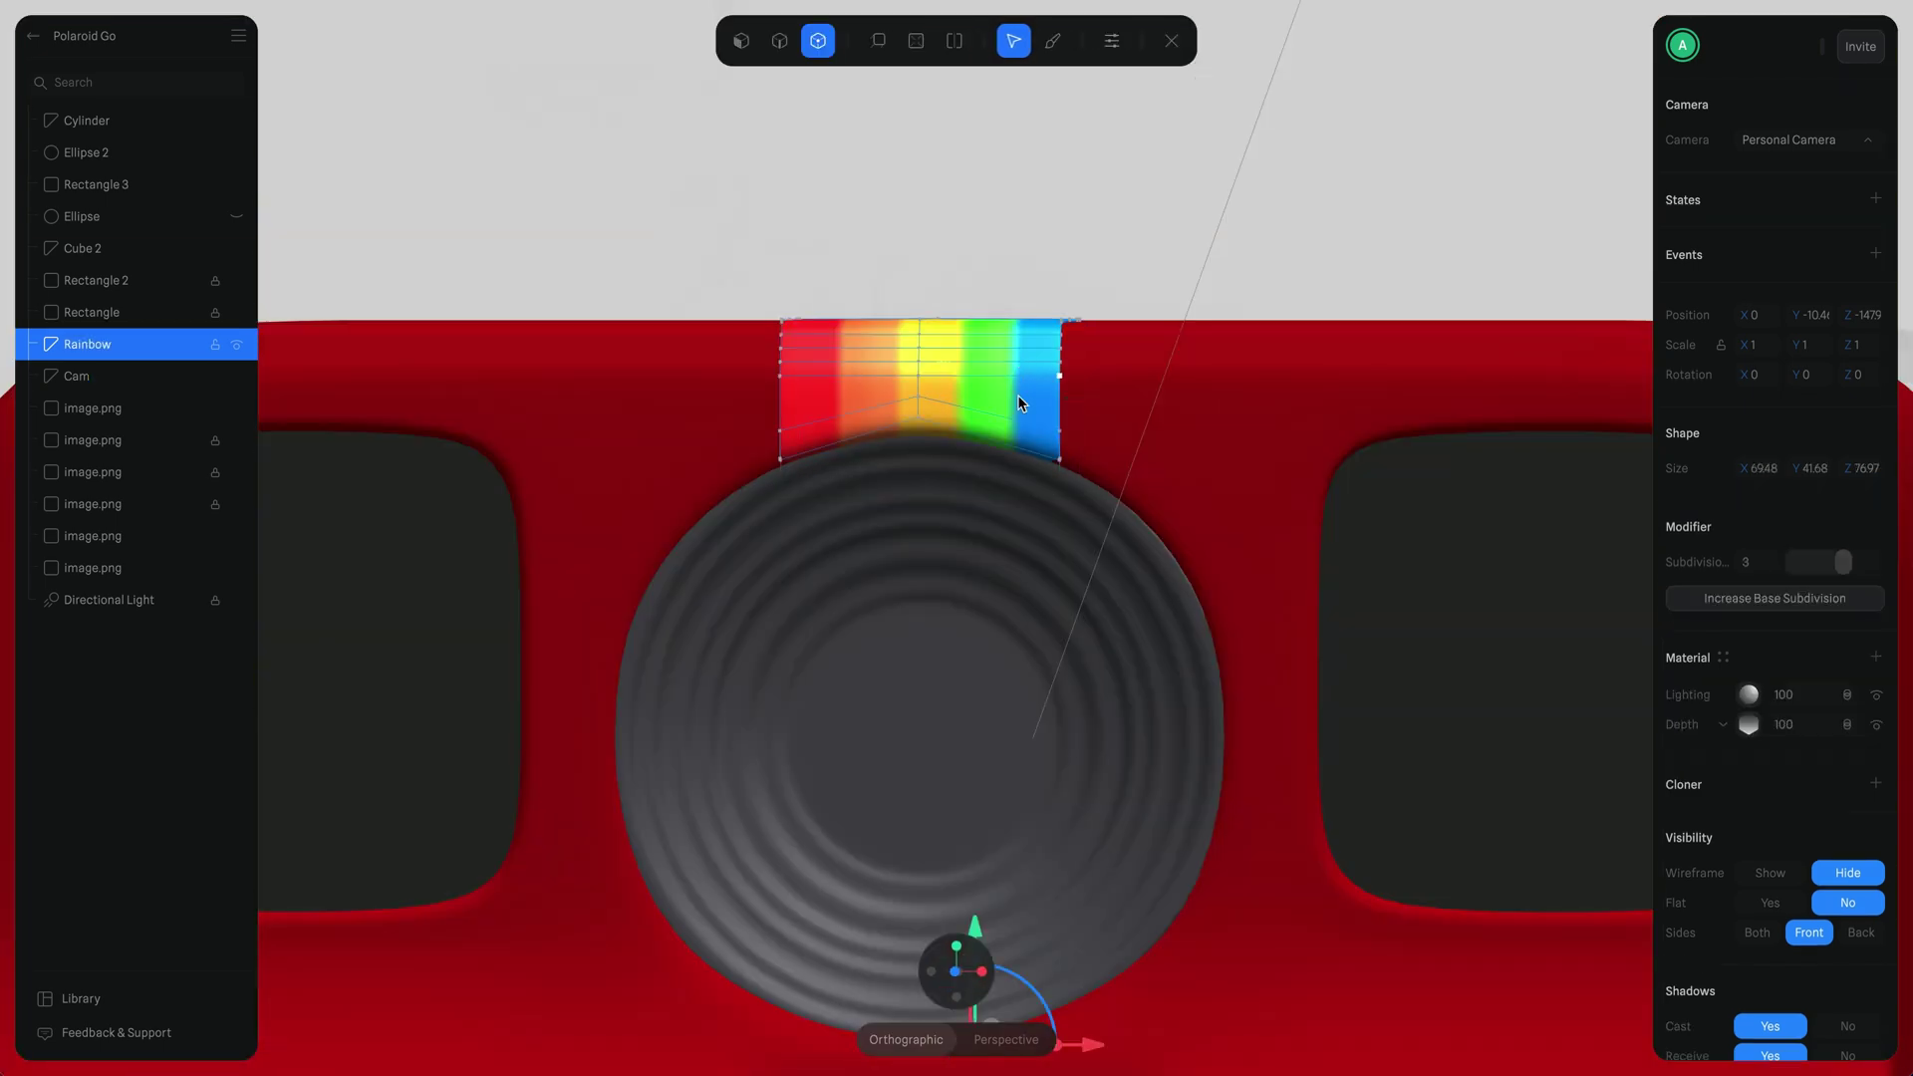
{"action": "scroll", "coordinate": [1018, 394], "scroll_direction": "up", "scroll_amount": 5}
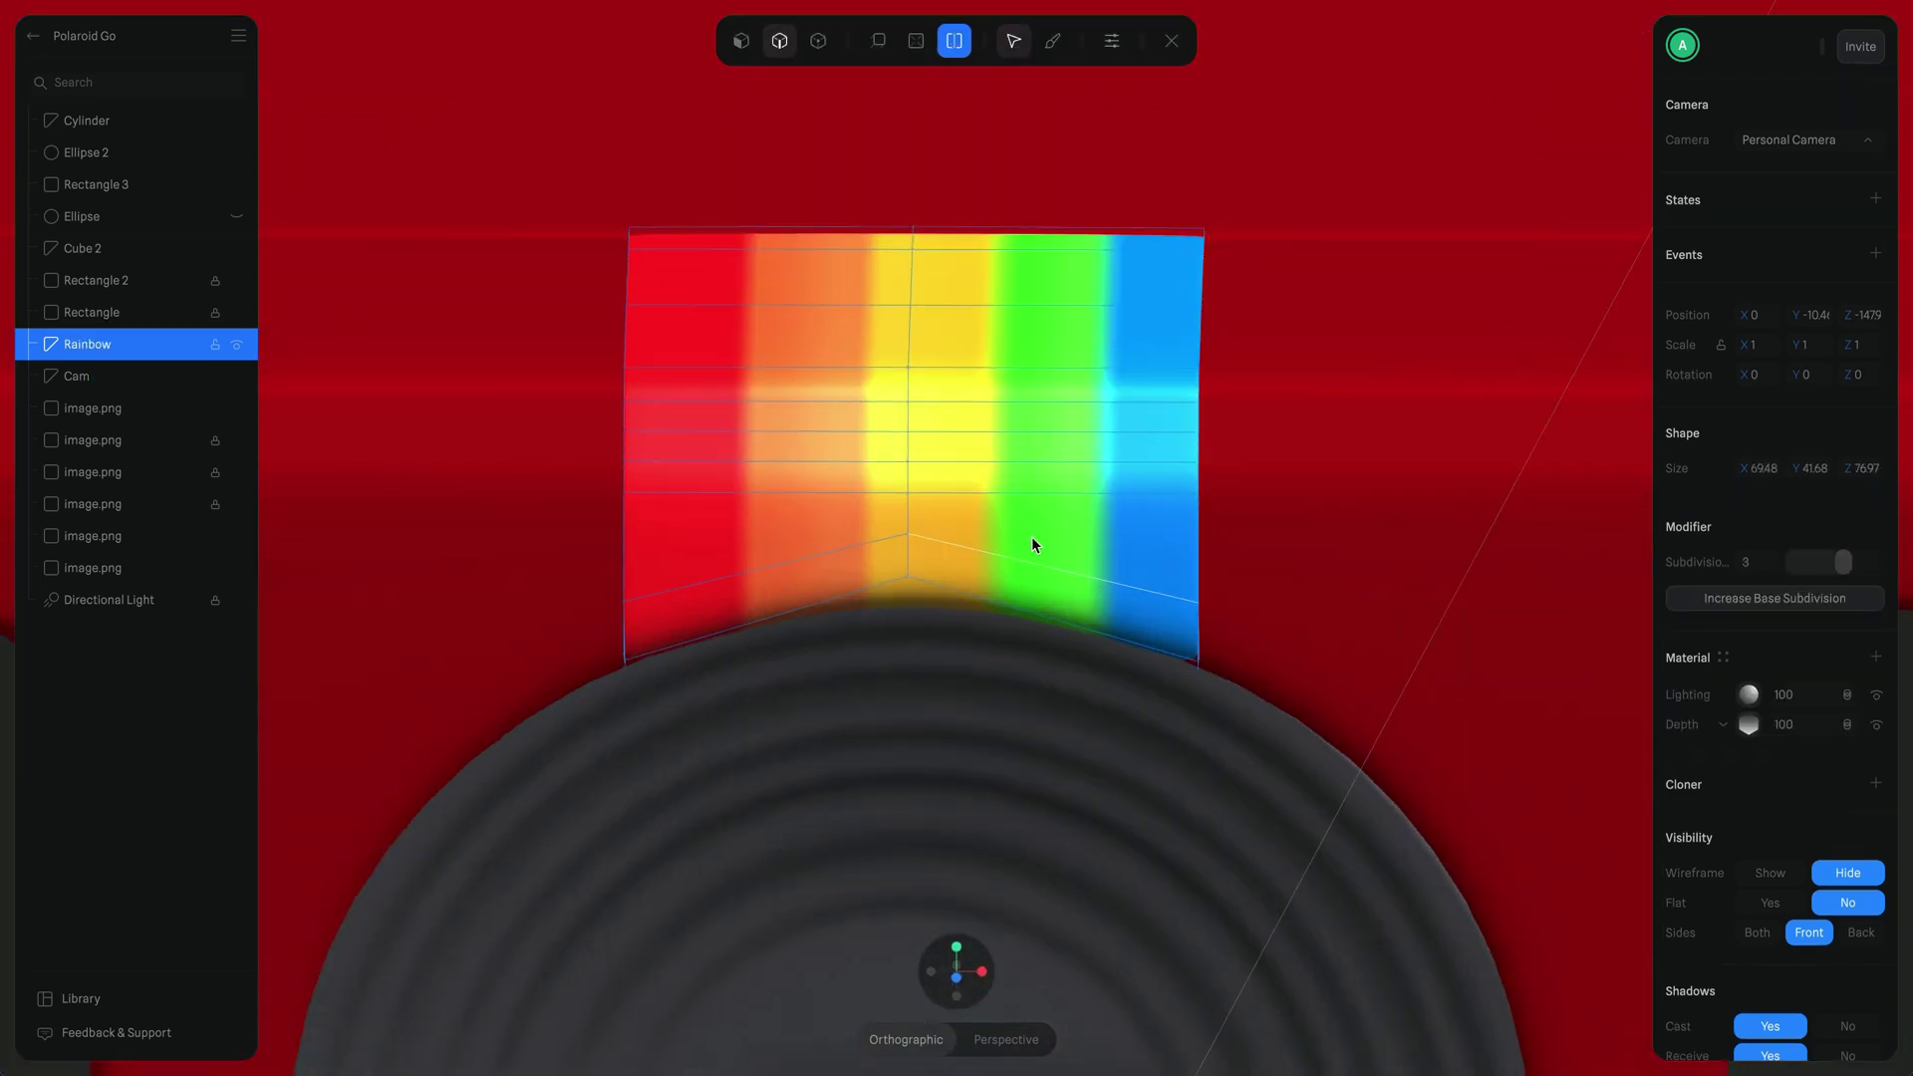
{"action": "double_click", "coordinate": [805, 351]}
{"action": "right_click_drag", "start_coordinate": [853, 525], "coordinate": [994, 760]}
{"action": "left_click_drag", "start_coordinate": [995, 760], "coordinate": [867, 610]}
{"action": "right_click_drag", "start_coordinate": [866, 610], "coordinate": [1156, 626]}
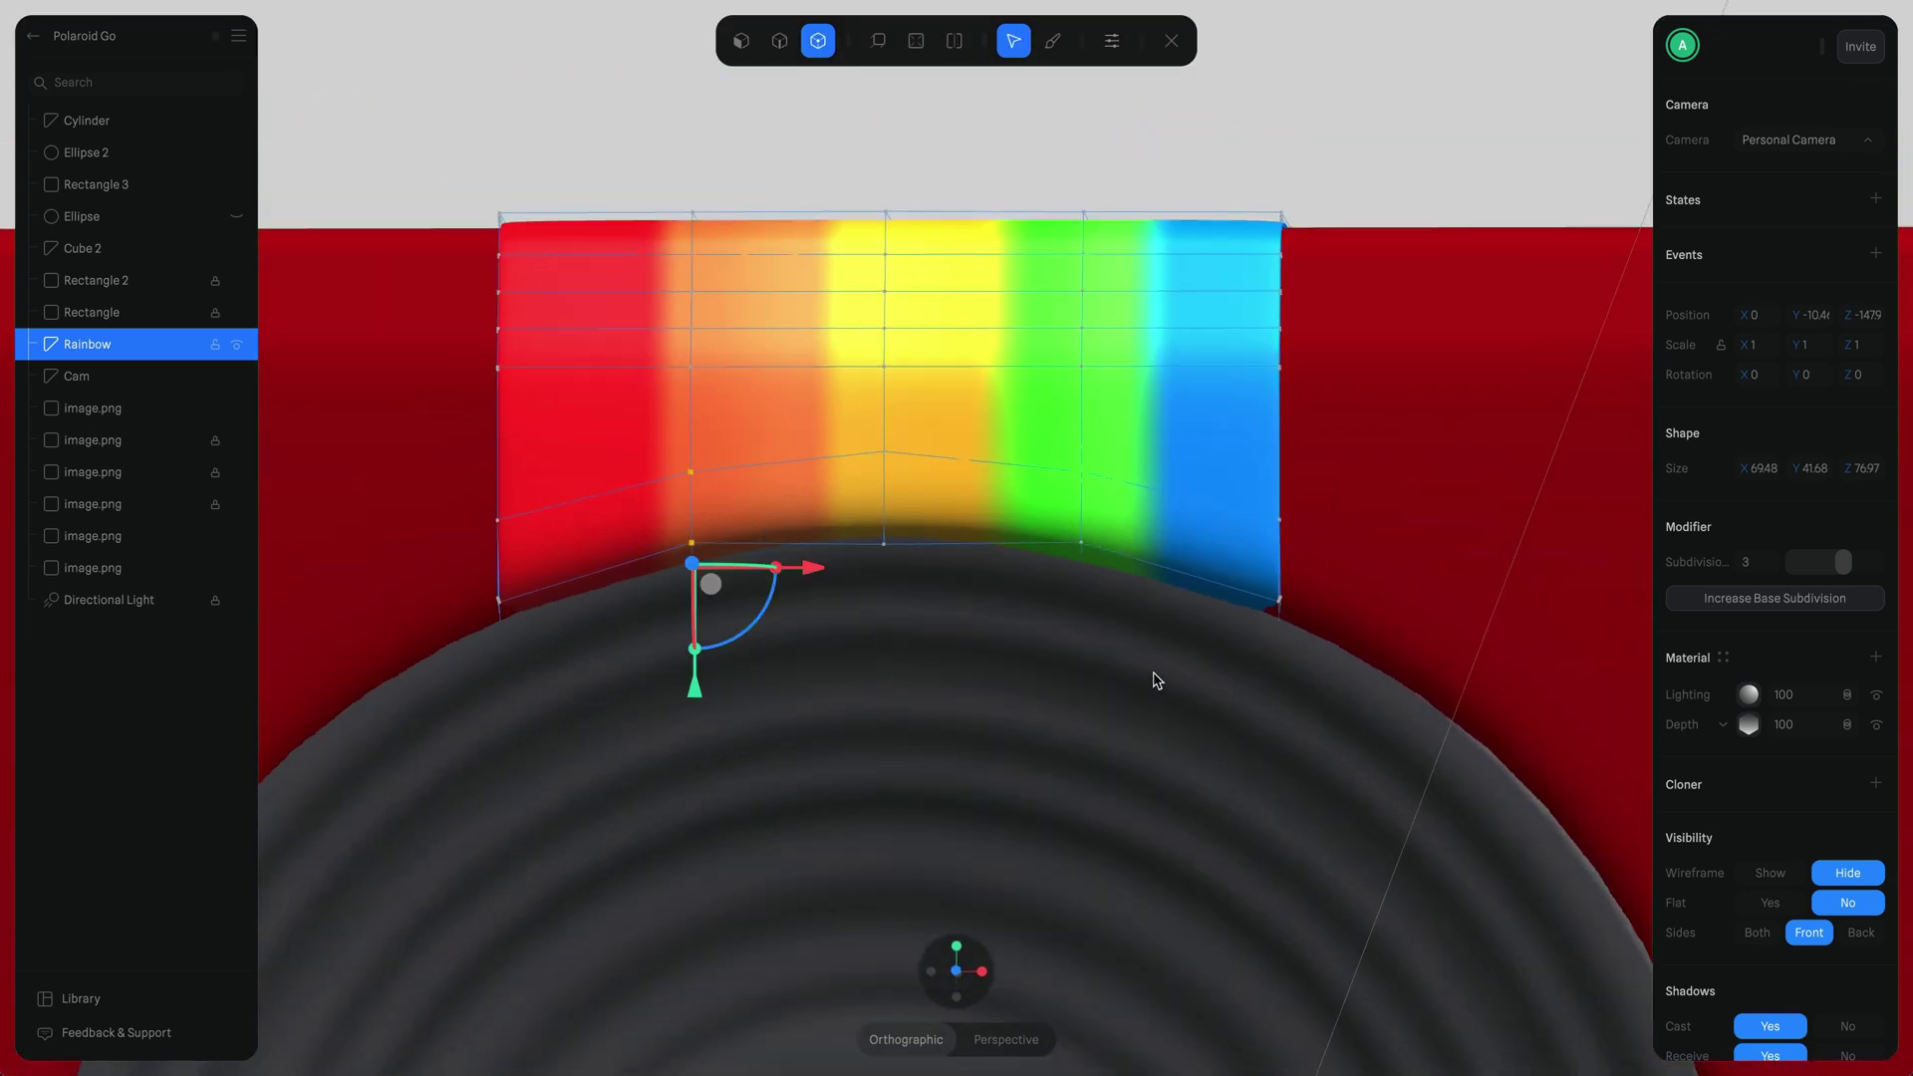
Step: Adjust the rainbow strip's lower vertices to follow the curve of the lens, and finish editing the strip
{"action": "right_click_drag", "start_coordinate": [917, 596], "coordinate": [922, 674]}
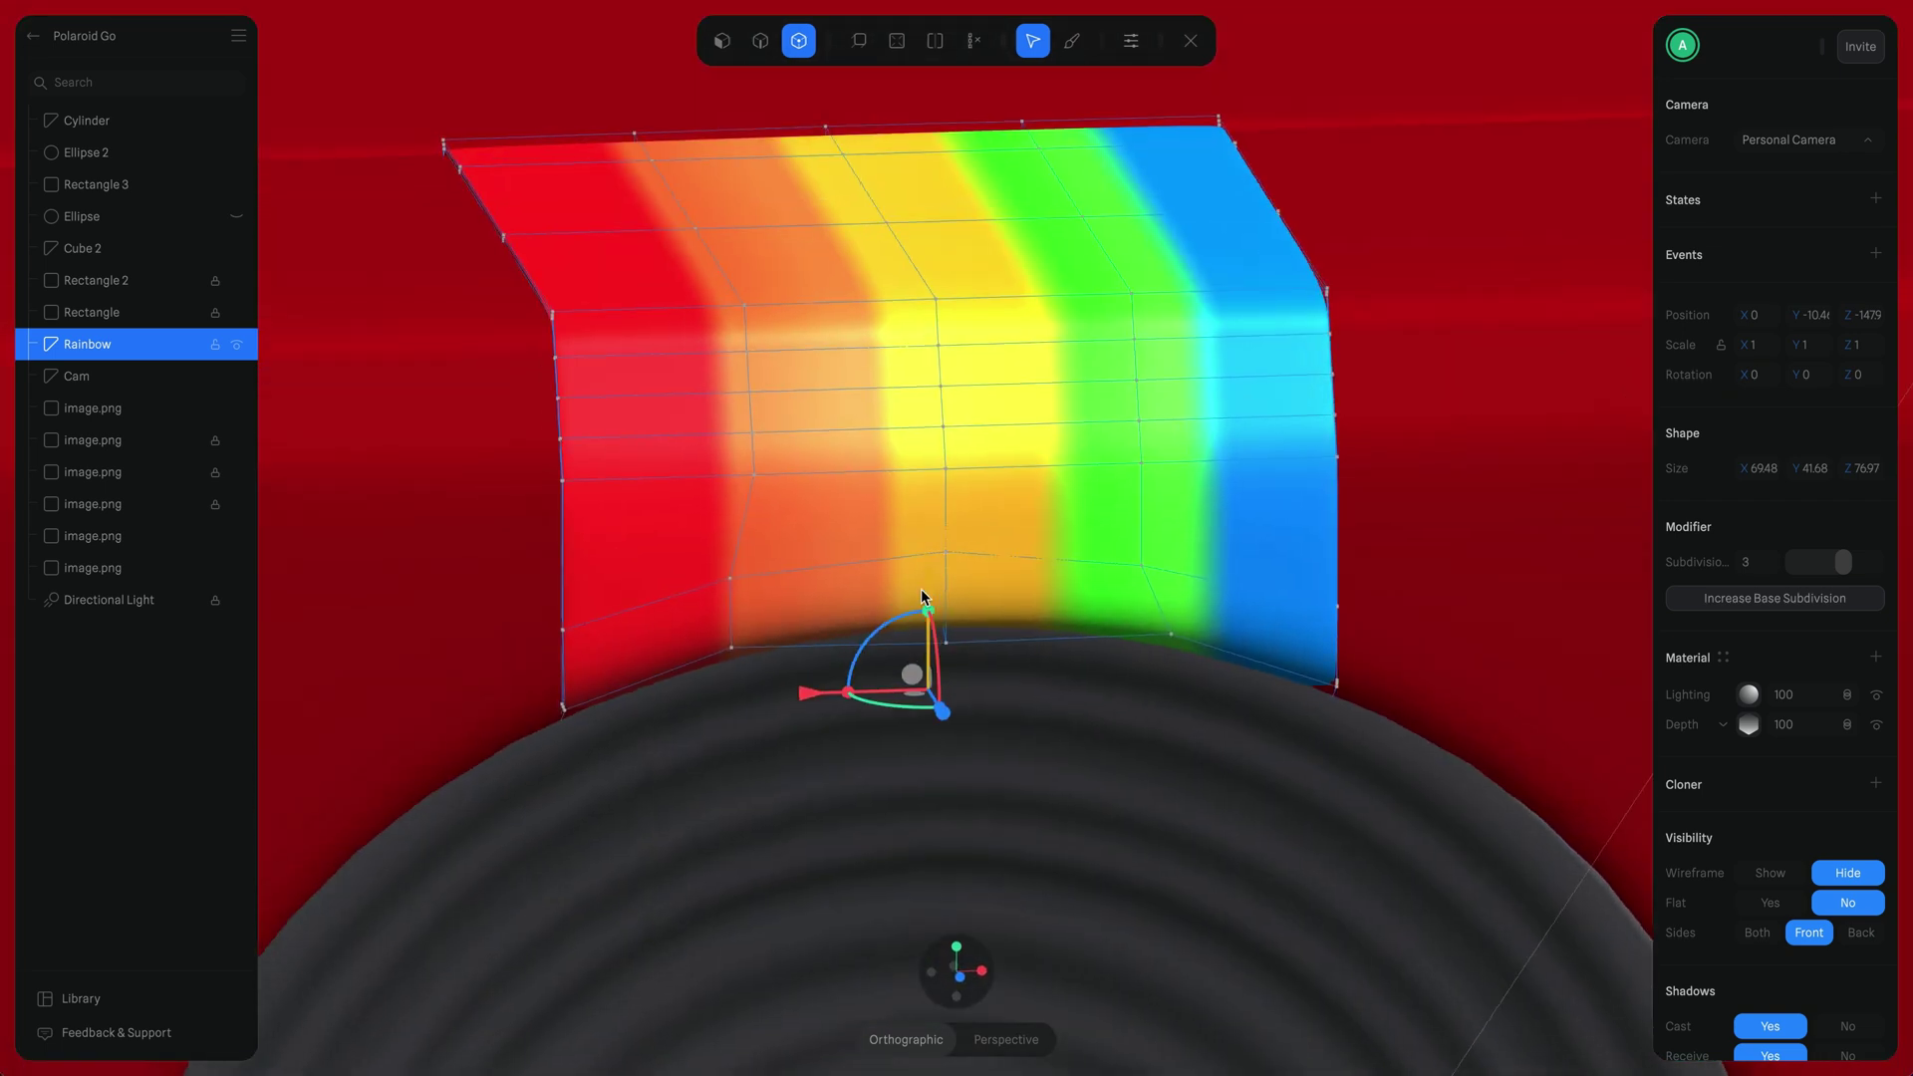
{"action": "scroll", "coordinate": [1161, 732], "scroll_direction": "up", "scroll_amount": 5}
{"action": "right_click_drag", "start_coordinate": [1161, 732], "coordinate": [953, 648]}
{"action": "scroll", "coordinate": [953, 648], "scroll_direction": "down", "scroll_amount": 5}
{"action": "right_click_drag", "start_coordinate": [888, 704], "coordinate": [1041, 654]}
{"action": "scroll", "coordinate": [1042, 654], "scroll_direction": "up", "scroll_amount": 5}
{"action": "key", "text": "Escape"}
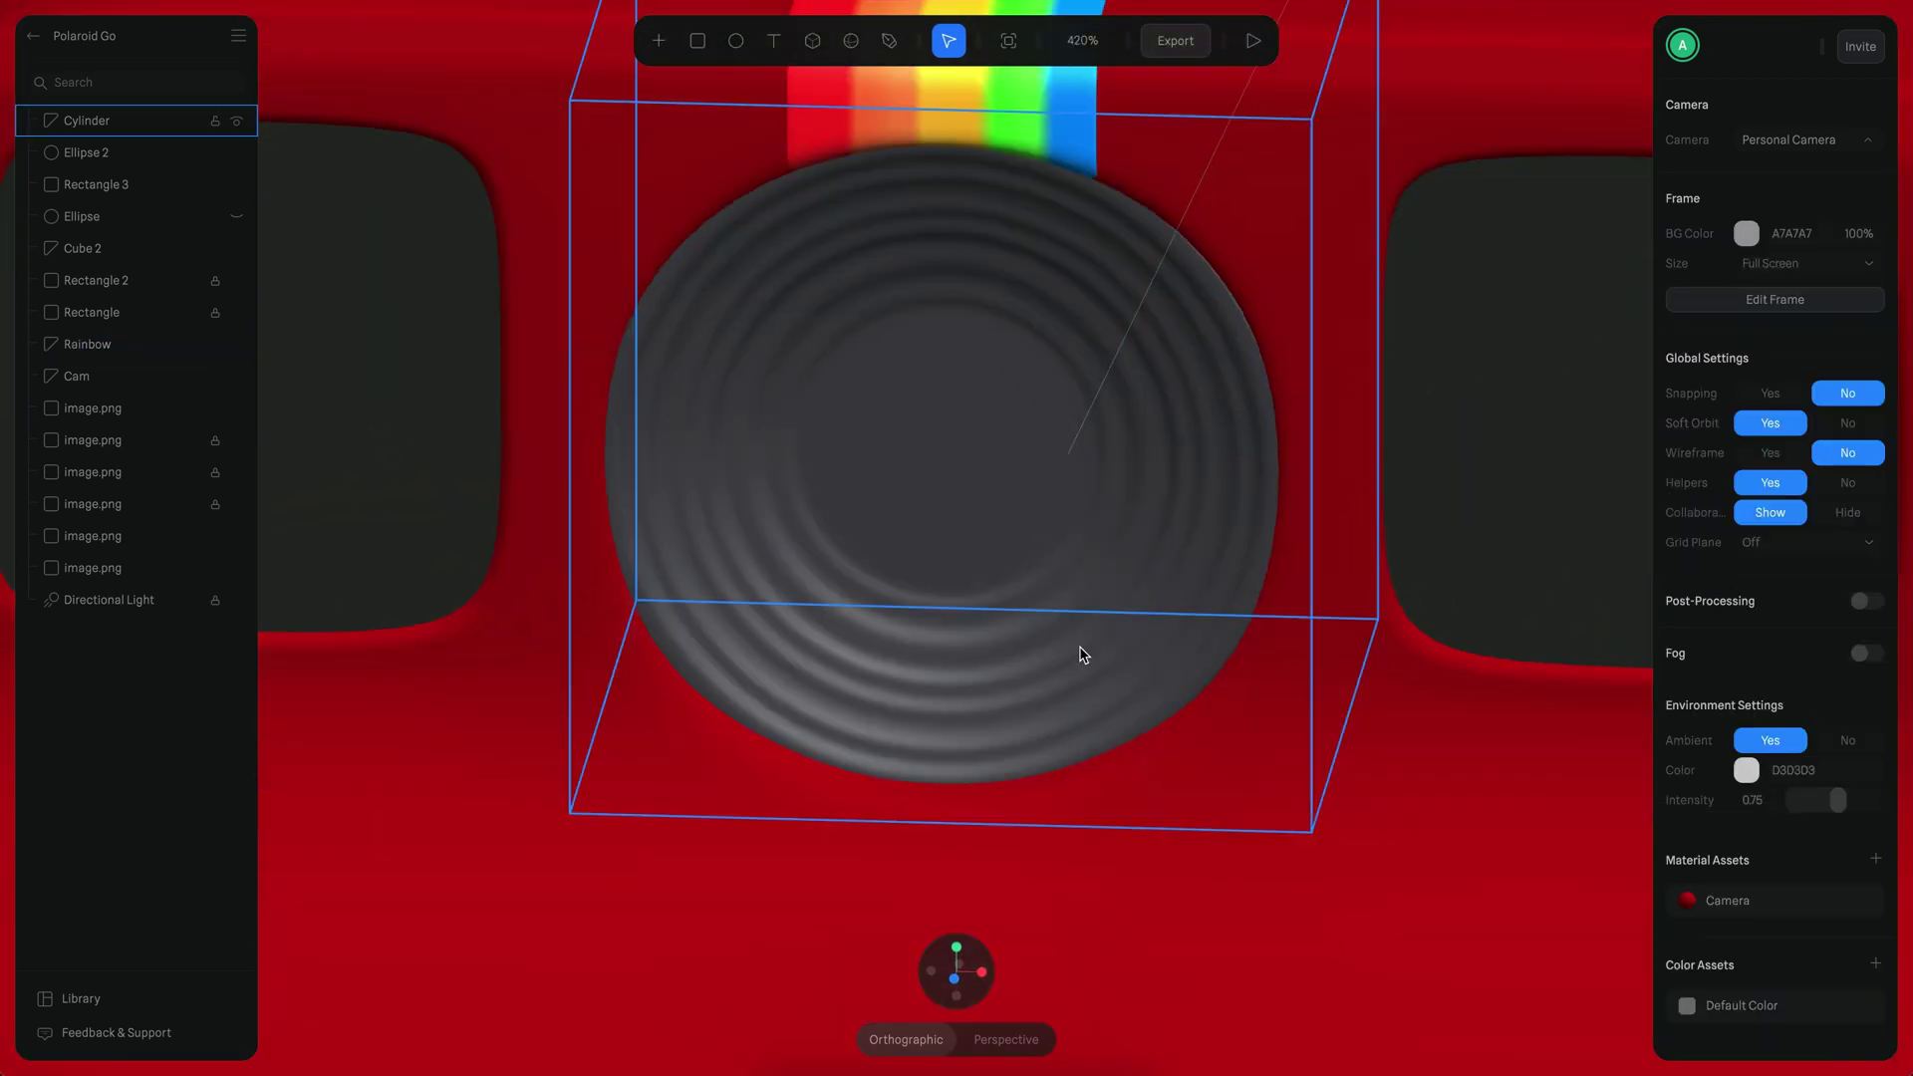
Step: Open the camera body's mesh for vertex editing and adjust the lens recess's upper rim vertices on both sides of the rainbow strip
{"action": "double_click", "coordinate": [1042, 654]}
{"action": "right_click_drag", "start_coordinate": [1315, 847], "coordinate": [1258, 750]}
{"action": "left_click", "coordinate": [1319, 325]}
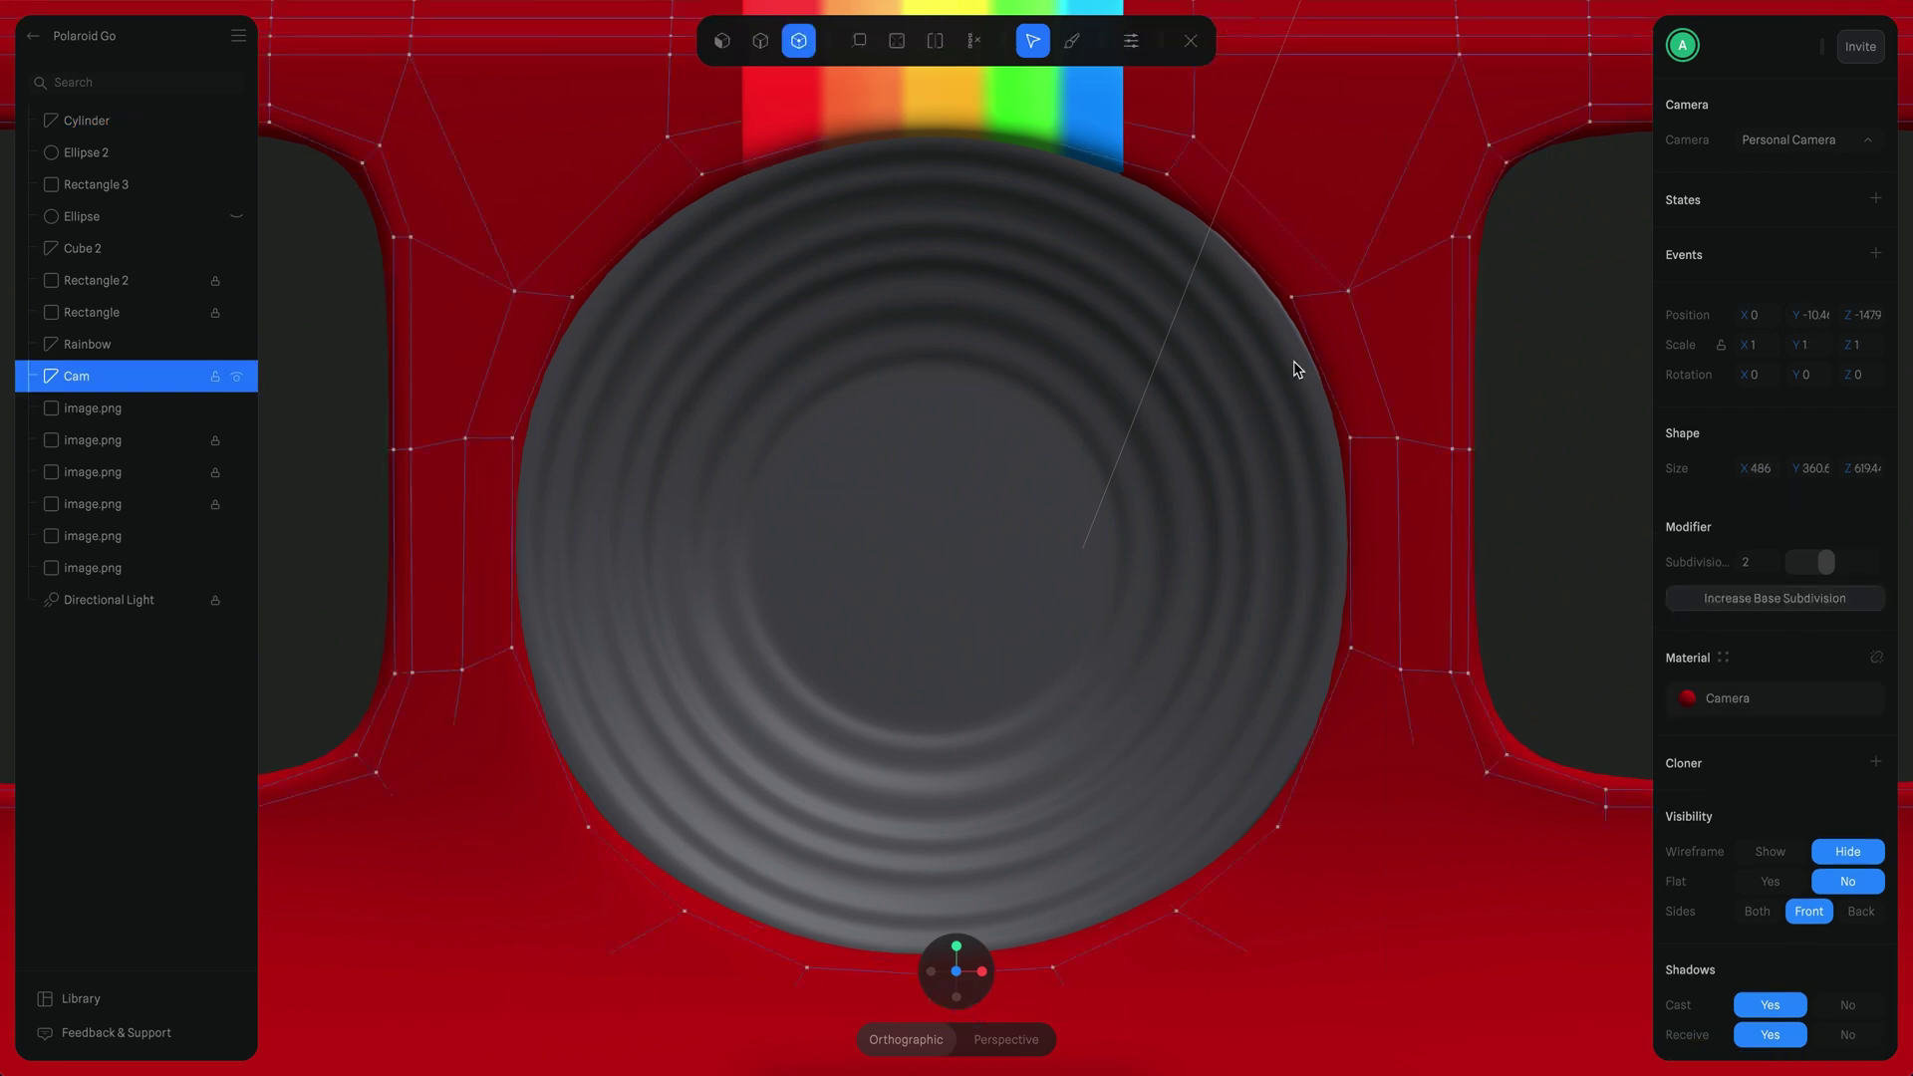
{"action": "scroll", "coordinate": [1302, 529], "scroll_direction": "up", "scroll_amount": 3}
{"action": "left_click_drag", "start_coordinate": [1186, 515], "coordinate": [1351, 418]}
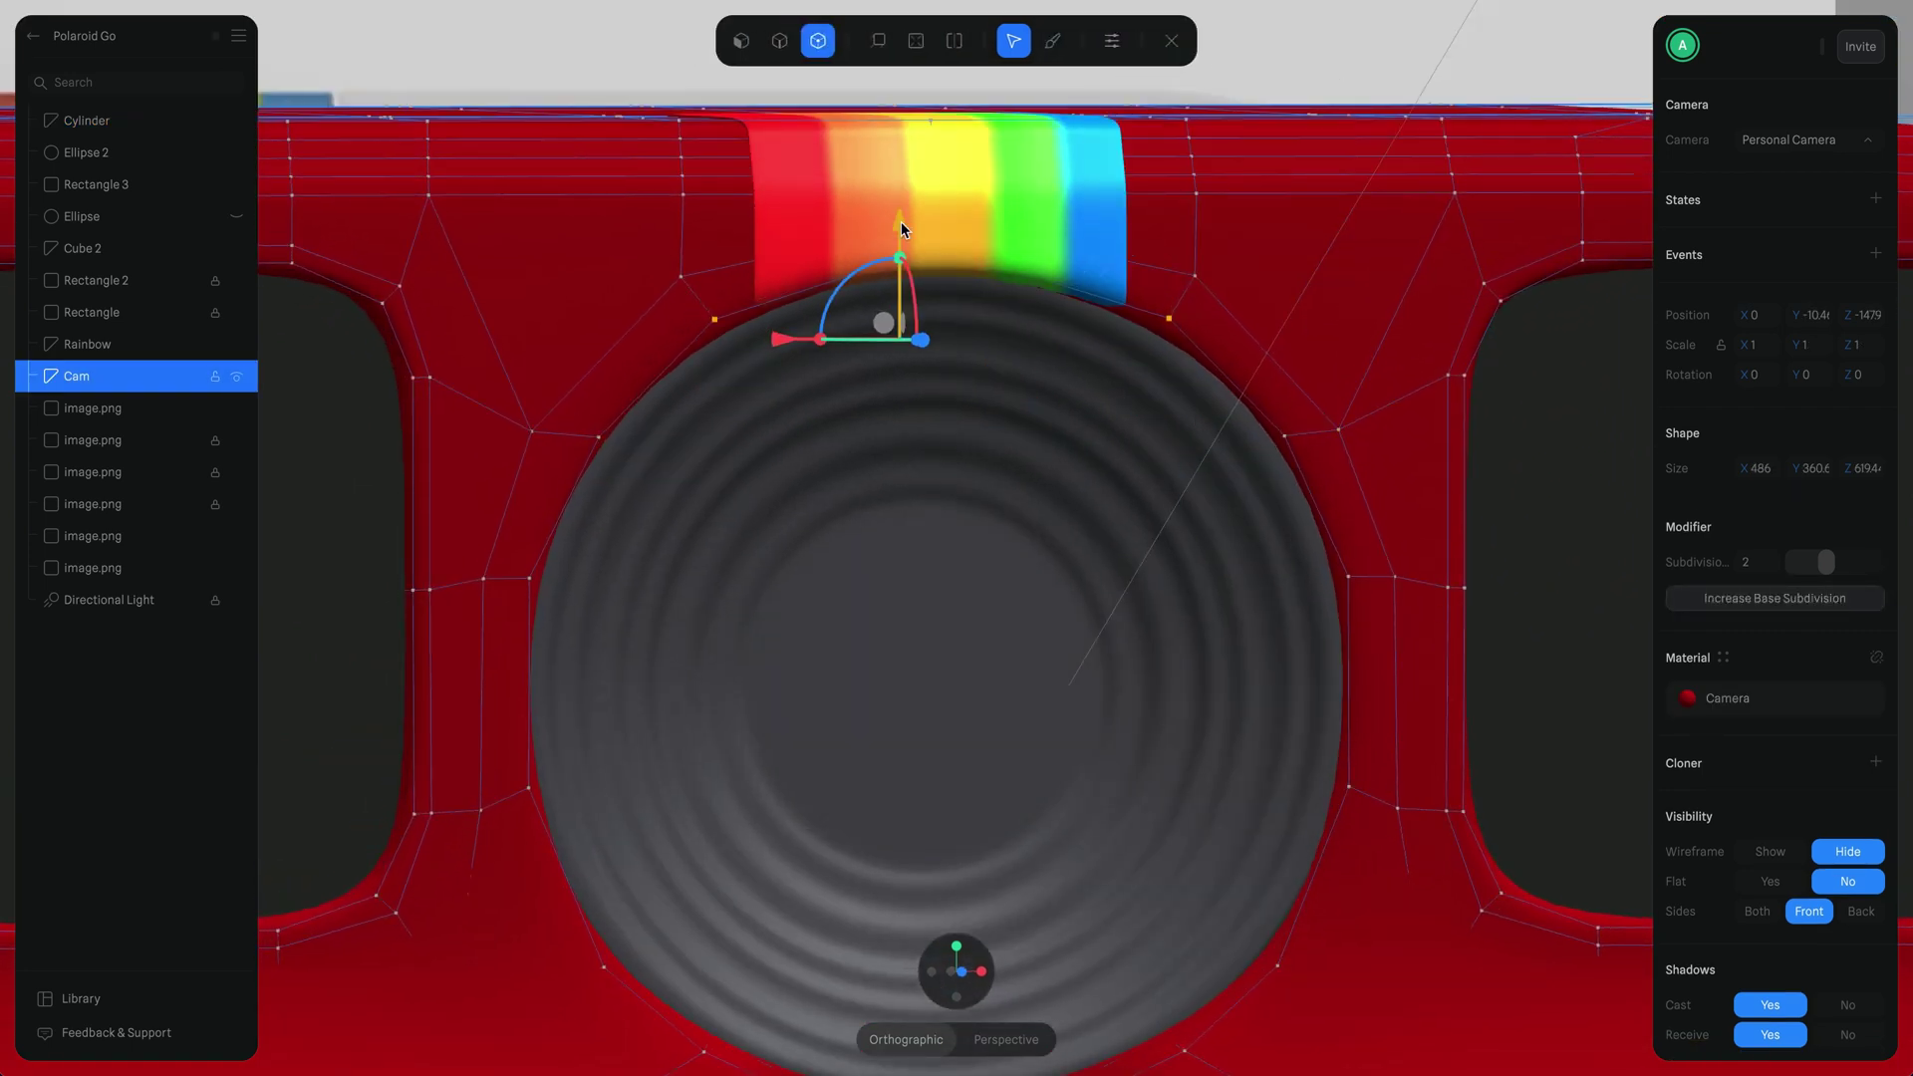
{"action": "left_click", "coordinate": [903, 229]}
{"action": "key", "text": "super+r"}
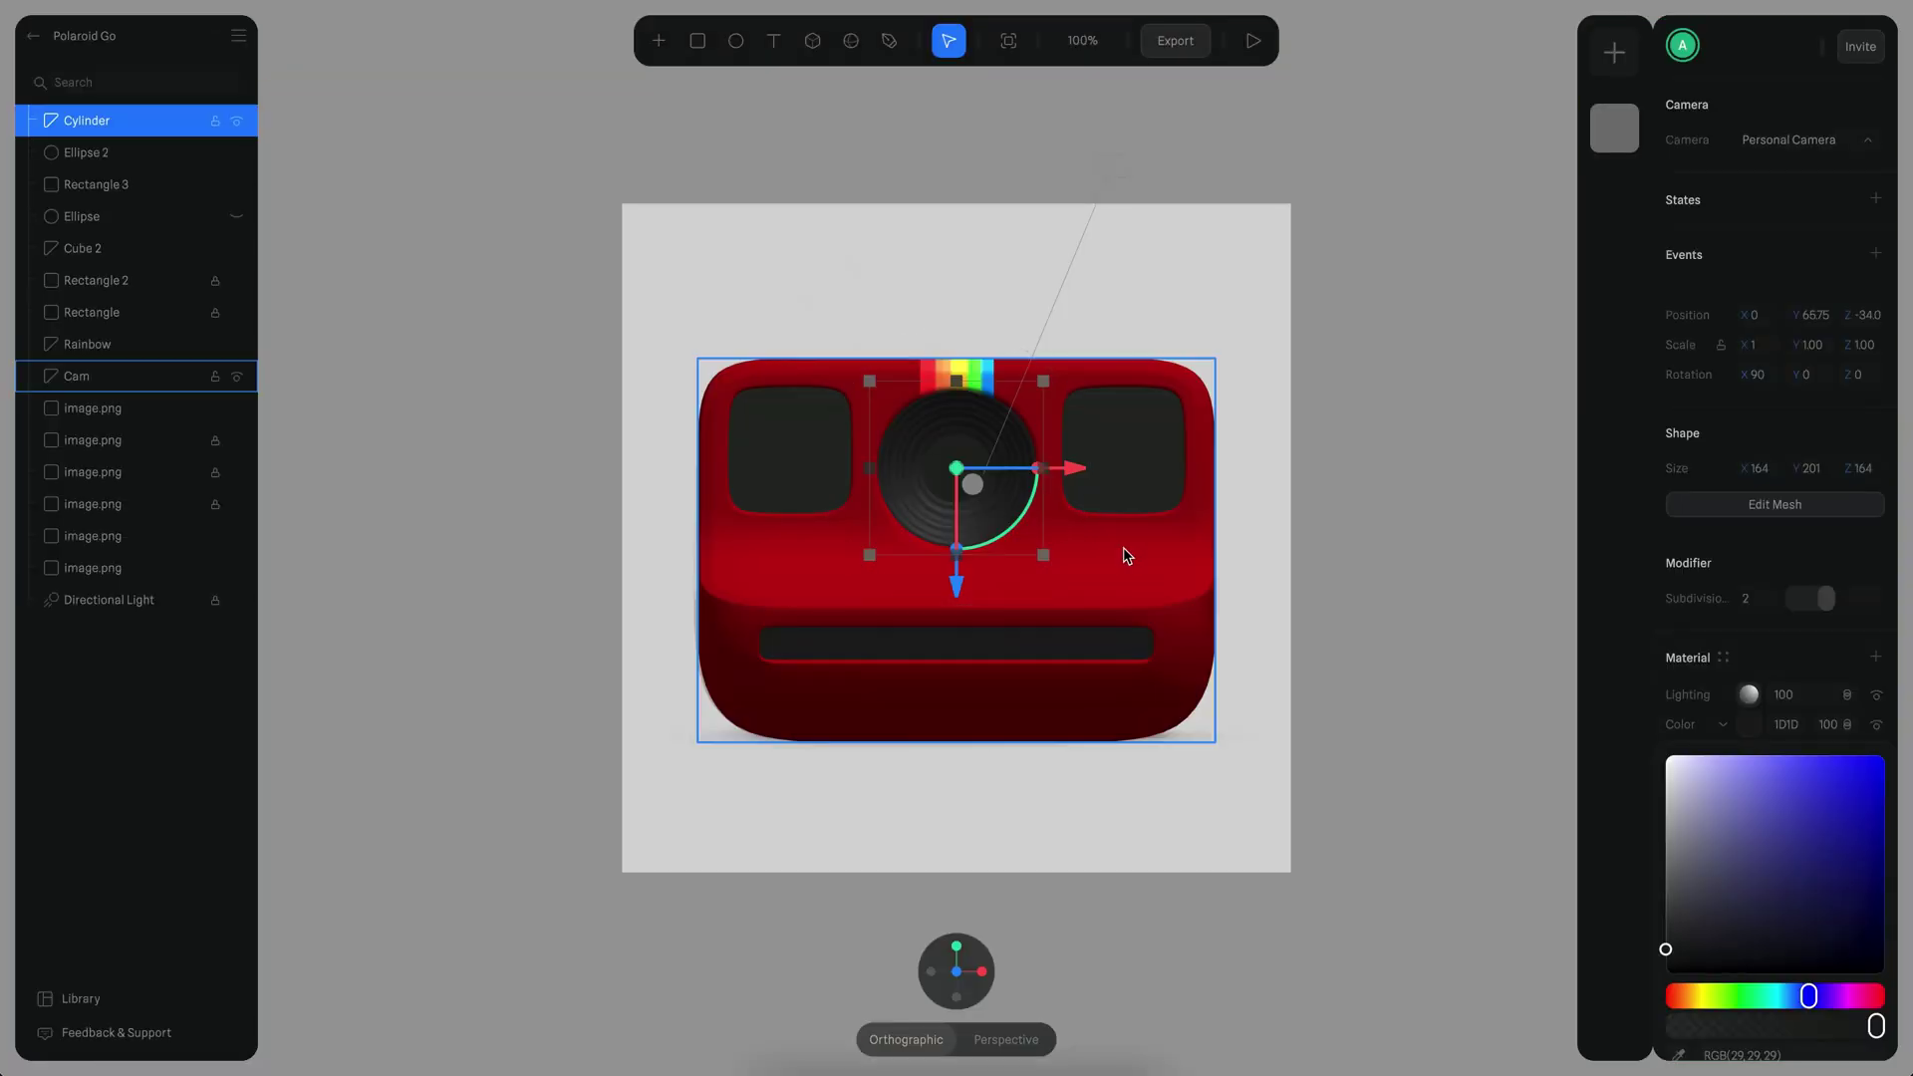
Step: Add a sphere at the centre of the ringed lens
{"action": "left_click", "coordinate": [849, 40]}
{"action": "left_click", "coordinate": [949, 538]}
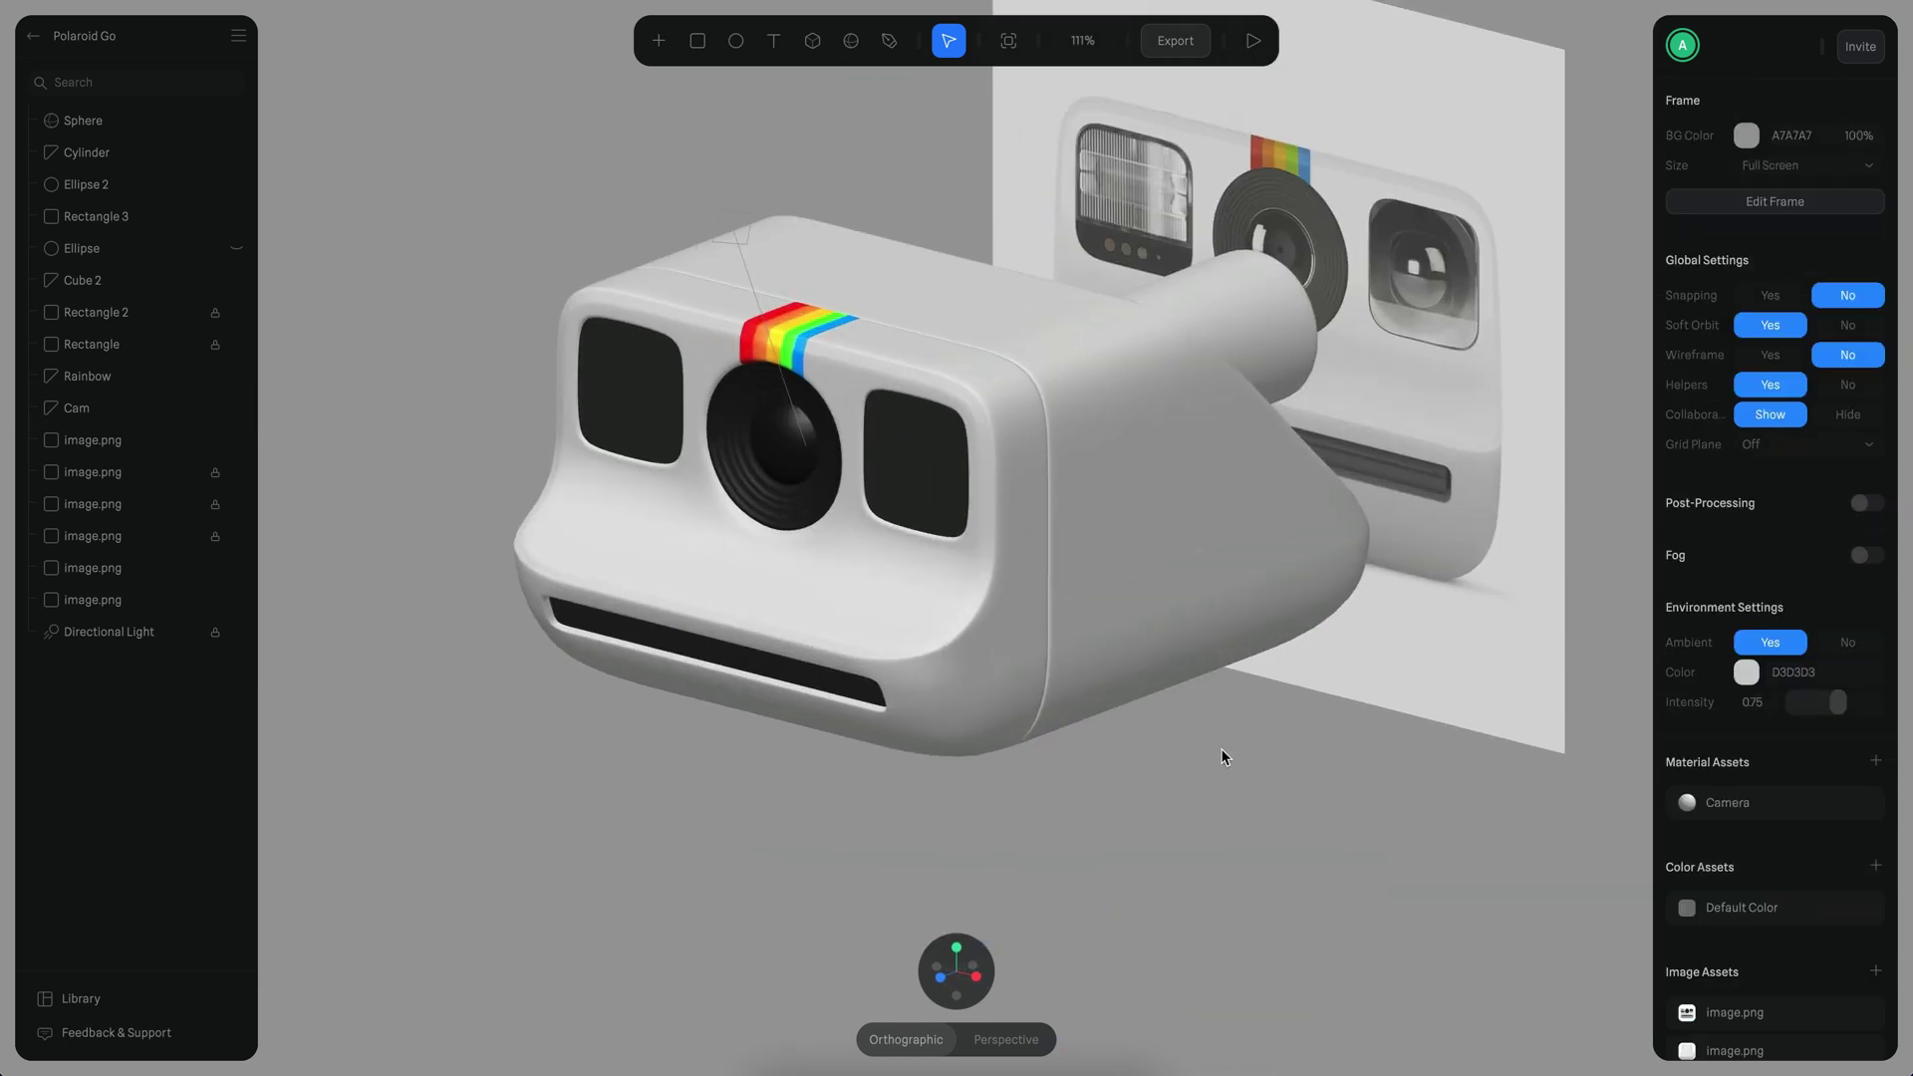
Step: Add a 348 by 16 rectangle inside the front slot with extrusion 10, bevelled edges and Phong lighting in colour 333333
{"action": "scroll", "coordinate": [1323, 538], "scroll_direction": "up", "scroll_amount": 10}
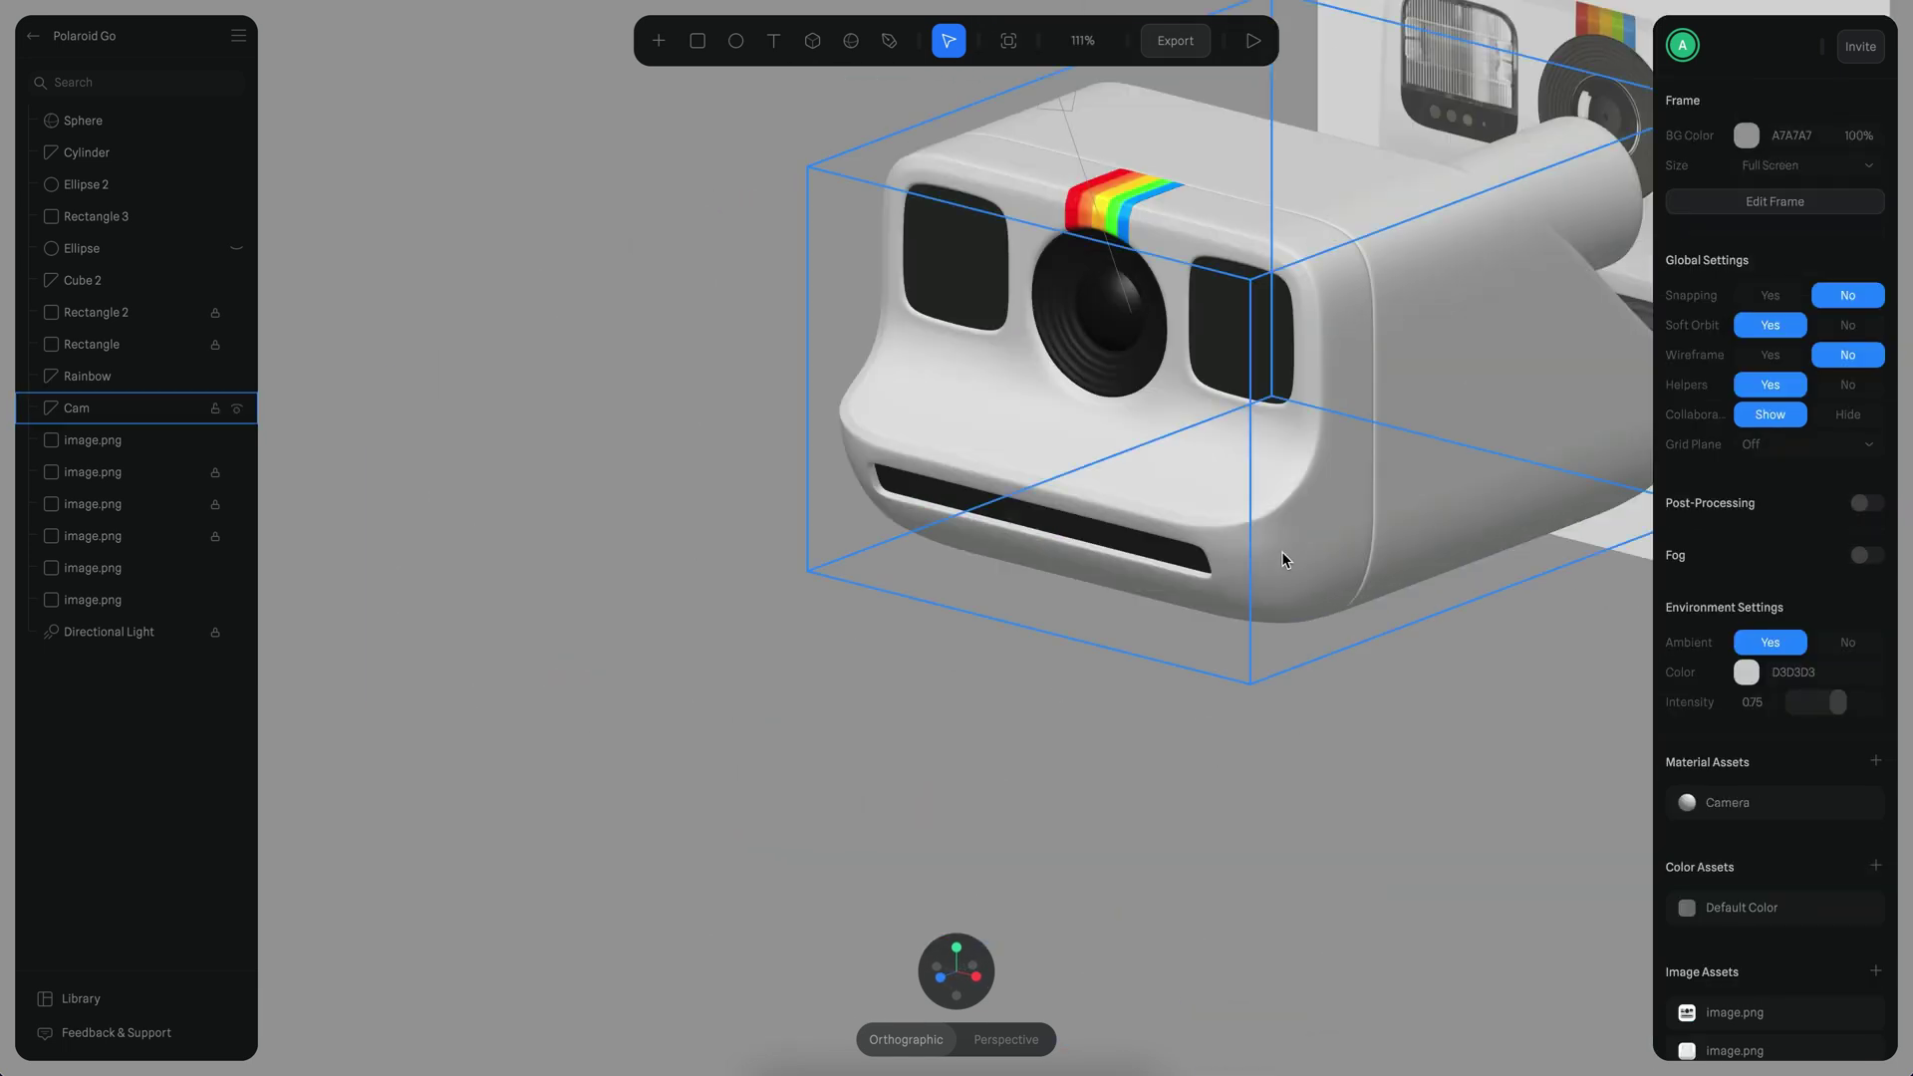
{"action": "left_click", "coordinate": [858, 550]}
{"action": "left_click_drag", "start_coordinate": [1181, 454], "coordinate": [1175, 498]}
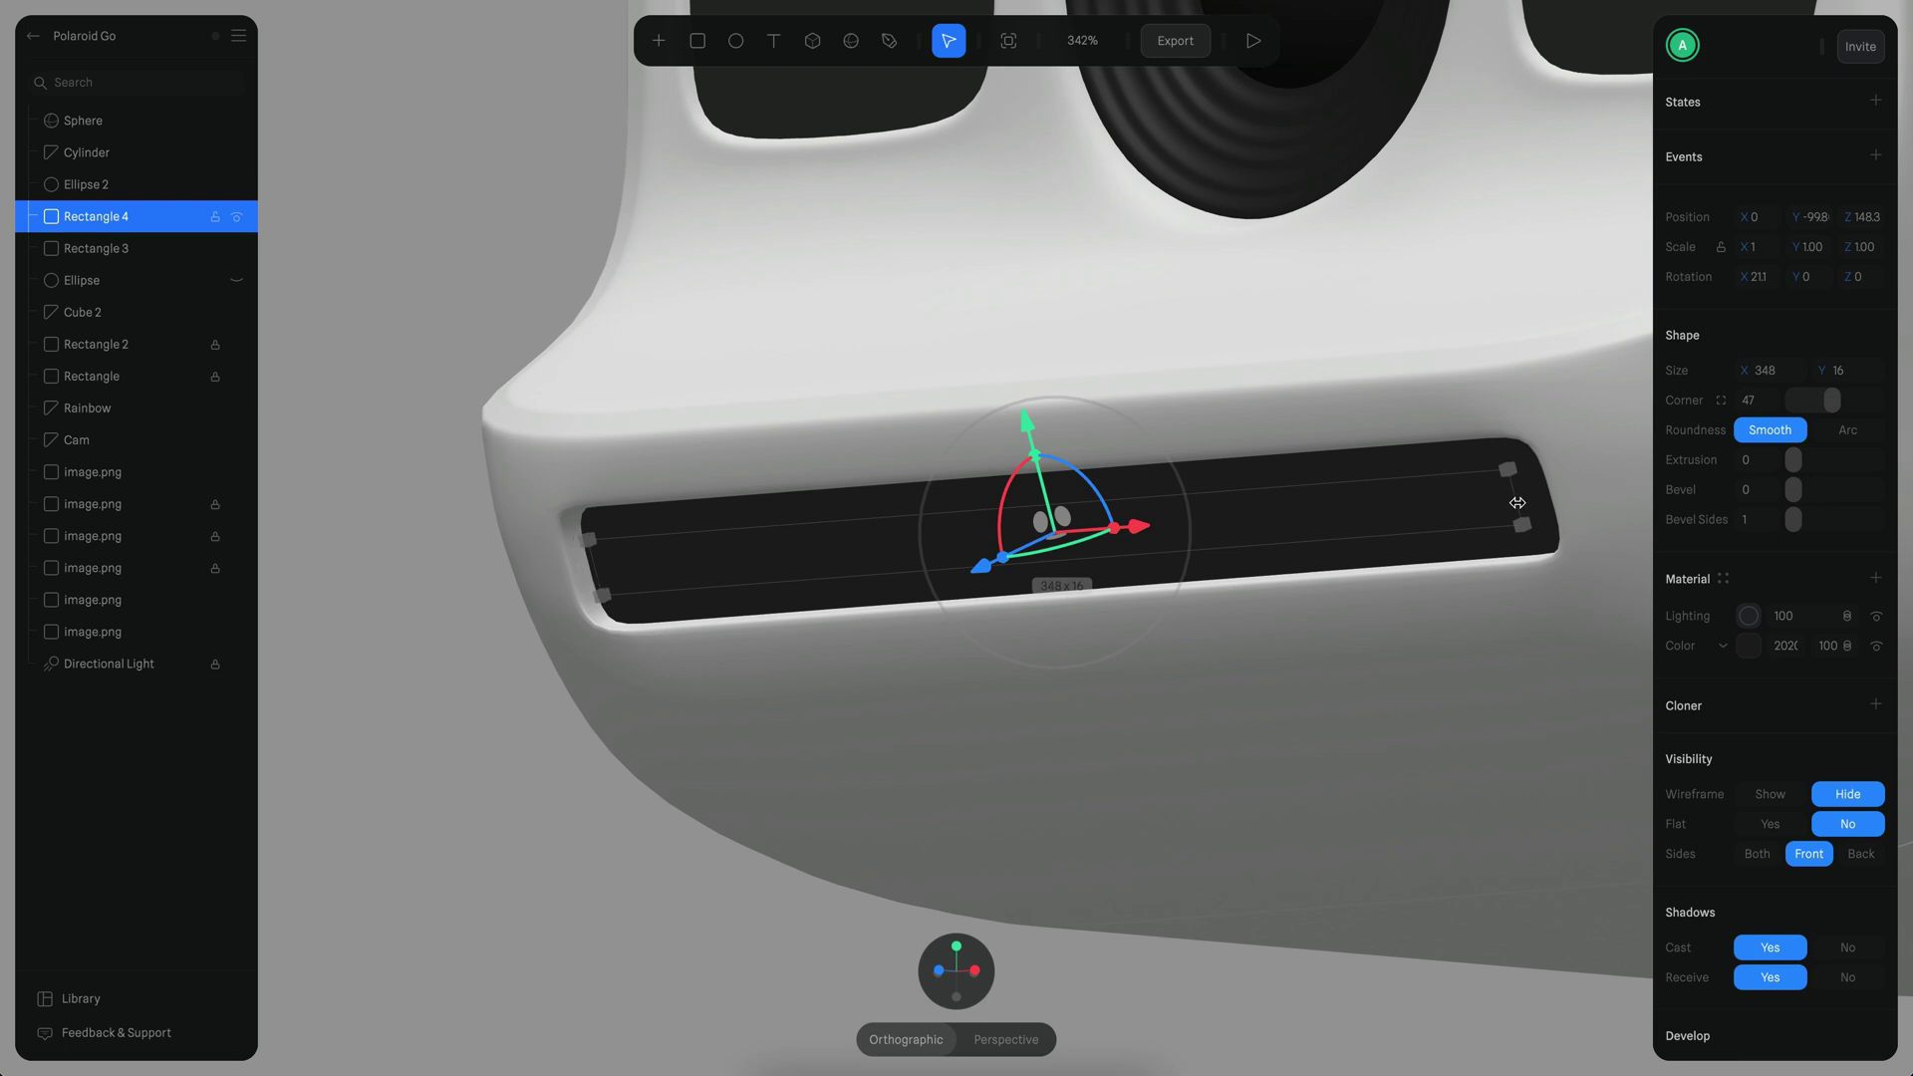
{"action": "scroll", "coordinate": [936, 534], "scroll_direction": "up", "scroll_amount": 5}
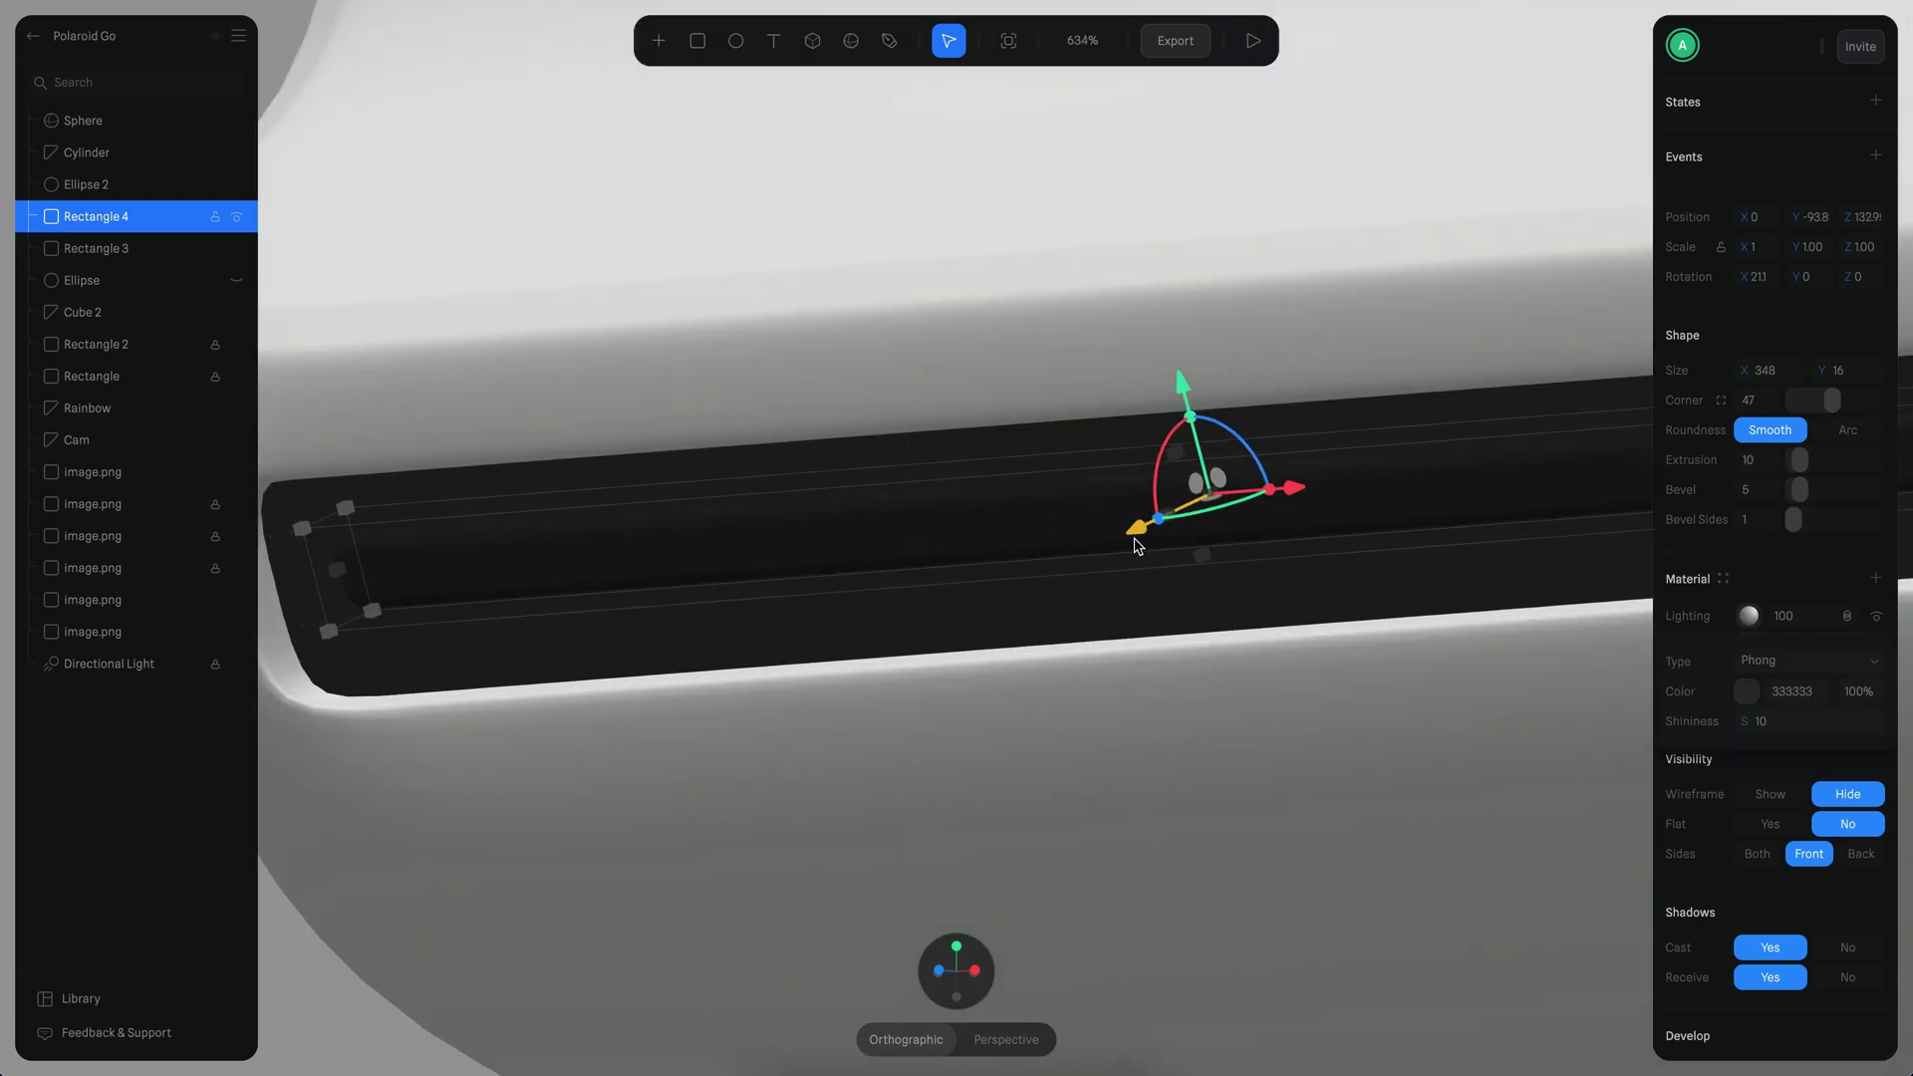